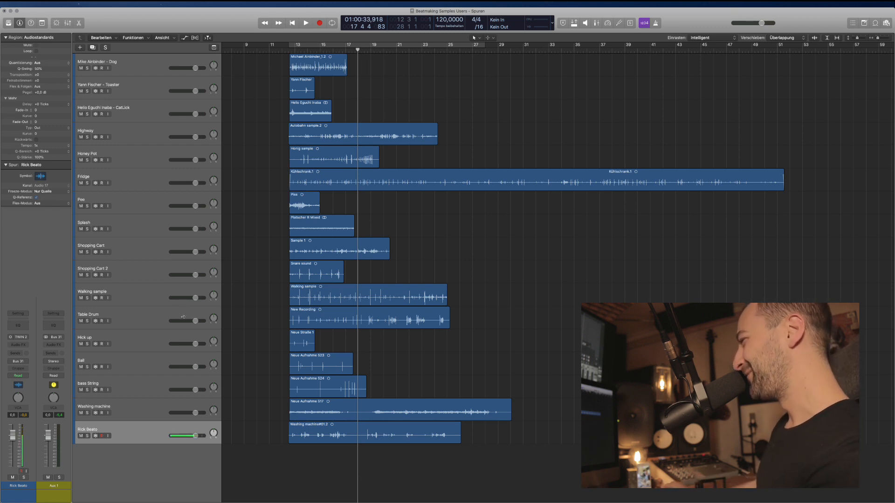
click(182, 437)
click(148, 70)
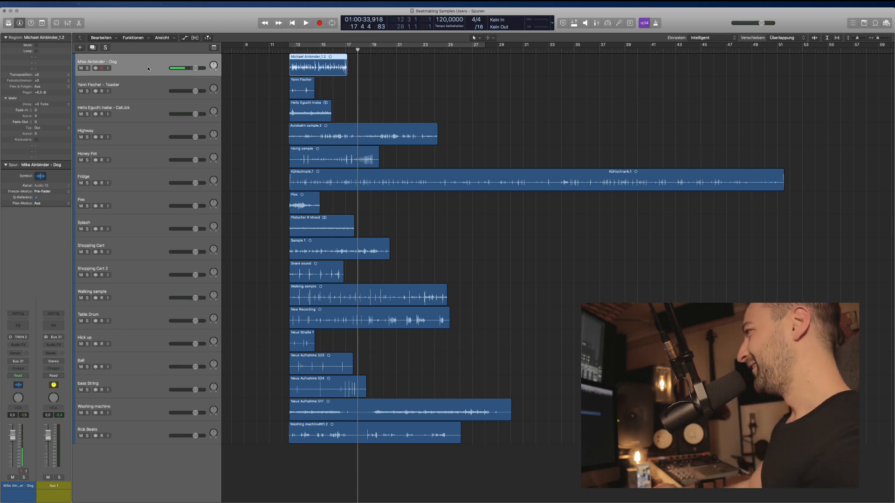
key(ctrl+s)
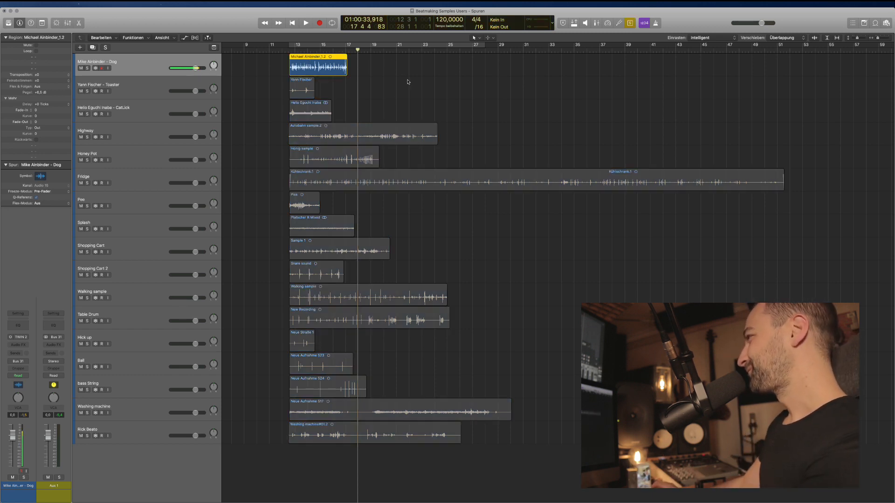
key(ctrl+s)
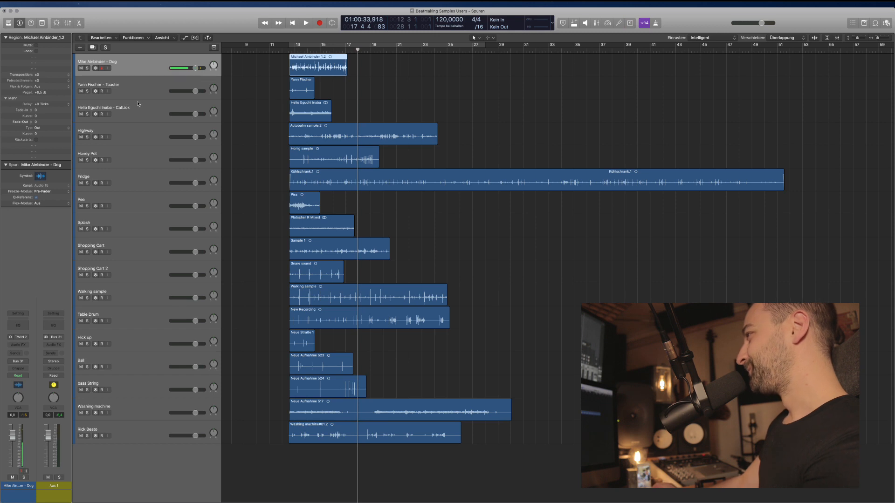
key(ctrl+s)
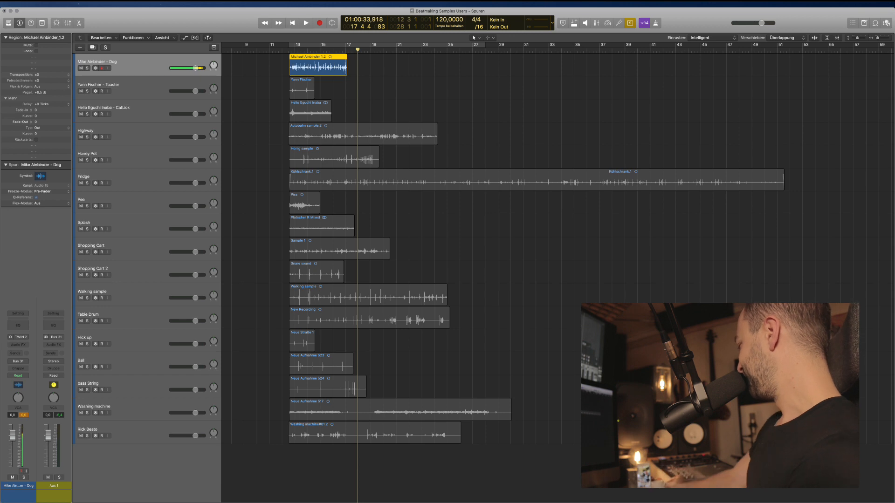
Set a cycle range from bar 13 to 17 and play it back.
click(494, 201)
click(322, 68)
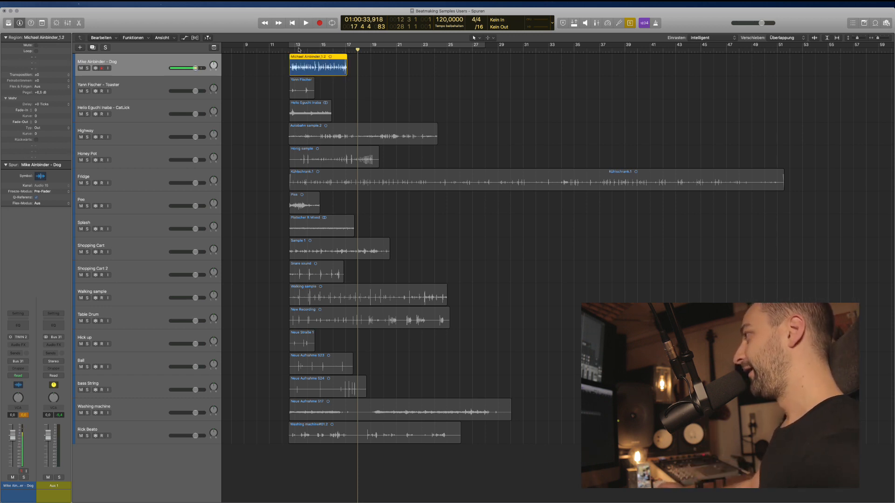
drag(294, 44, 358, 46)
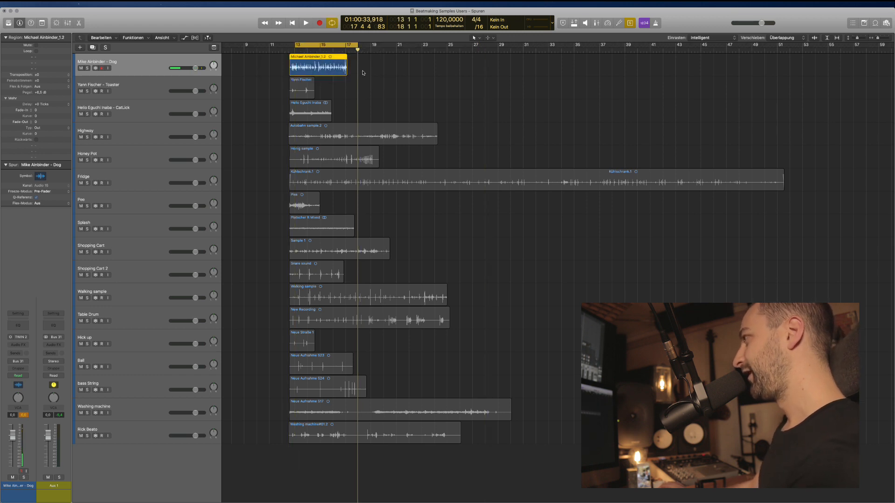
key(space)
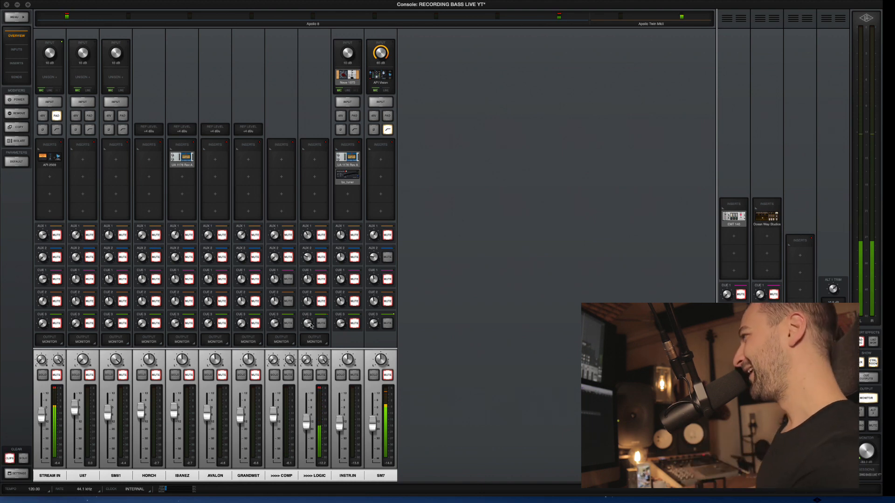
key(super+Tab)
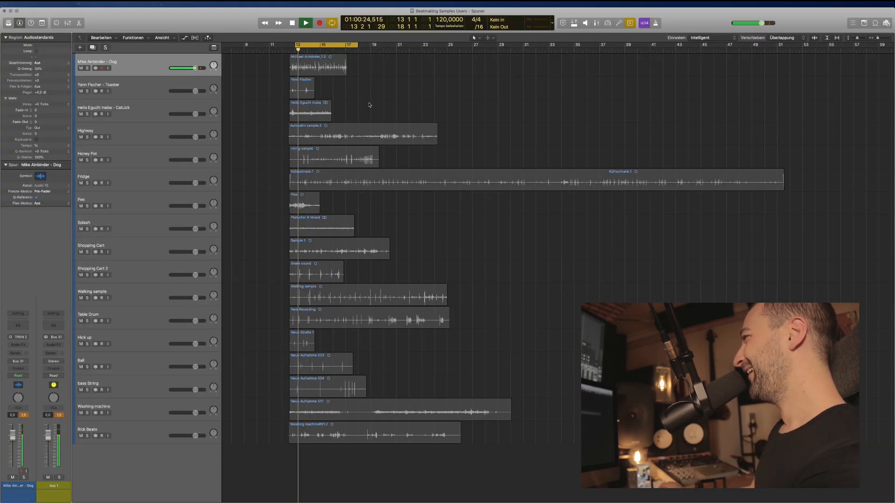
key(space)
click(343, 71)
key(ctrl+s)
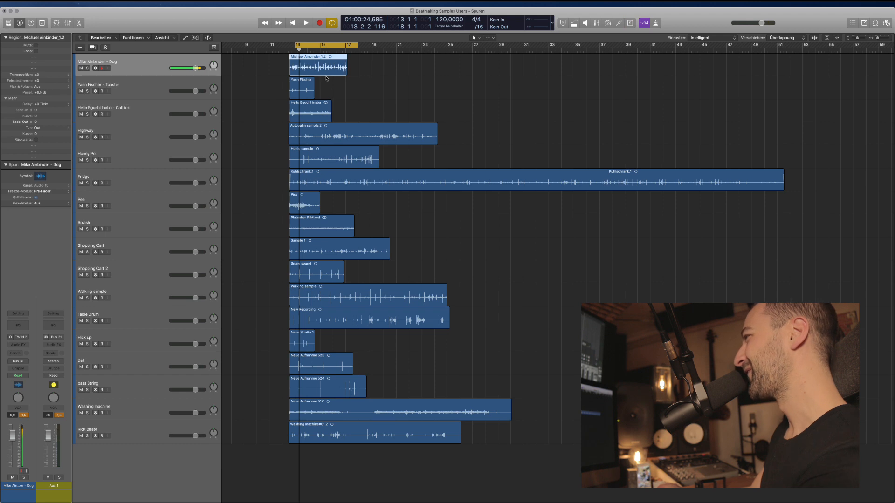
key(ctrl+s)
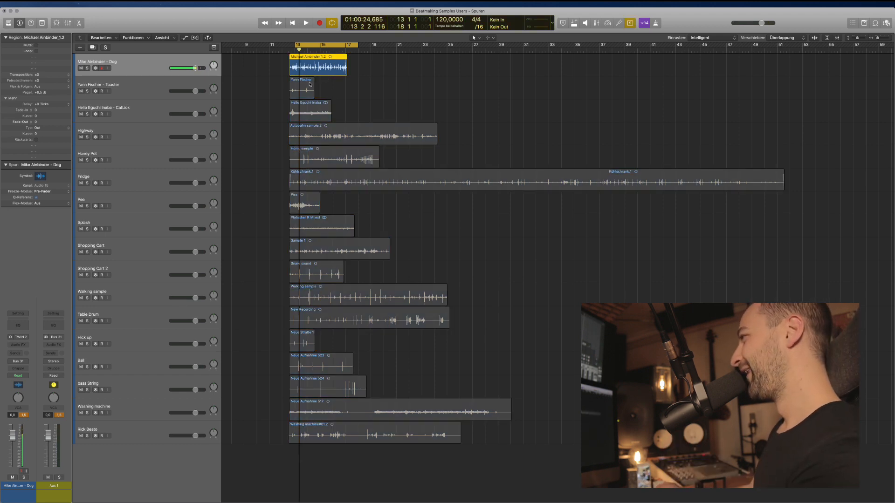
click(310, 84)
scroll(334, 90, up, 5)
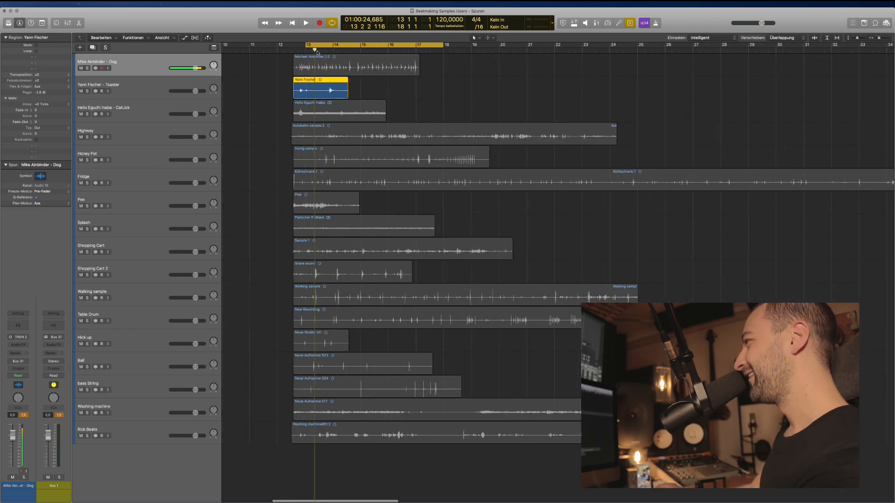
drag(305, 45, 299, 45)
key(space)
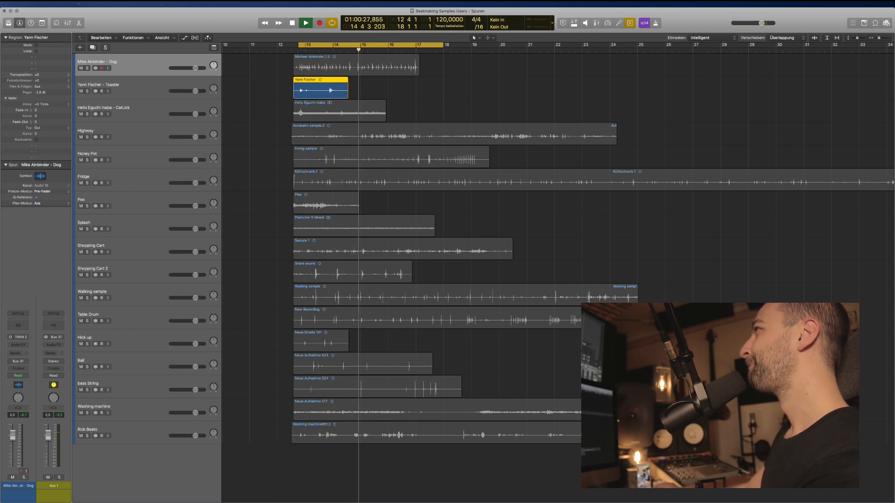
click(395, 96)
key(space)
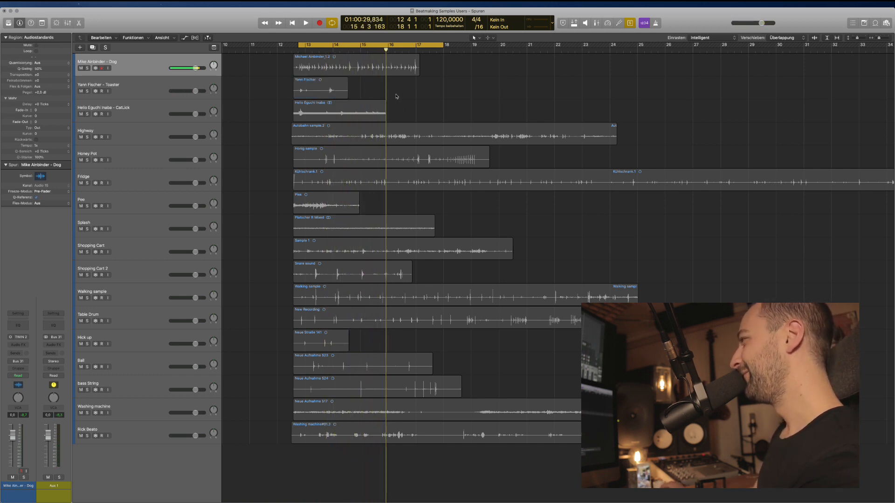
key(space)
click(344, 96)
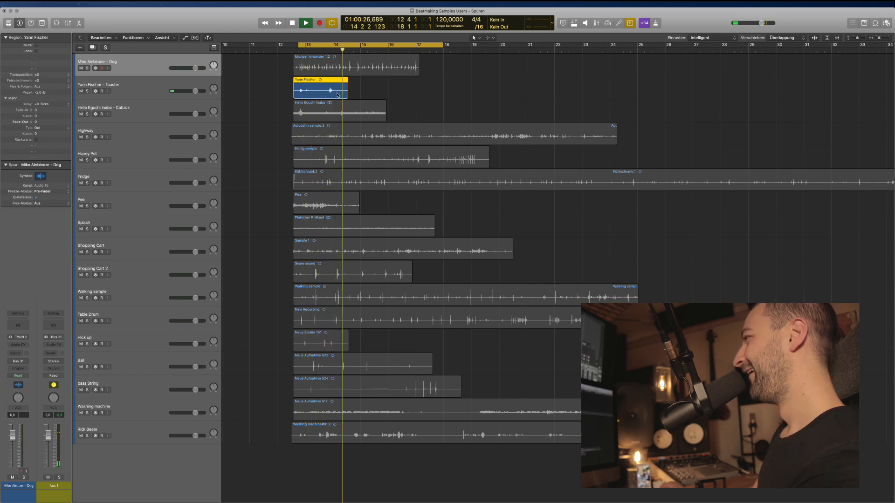
key(space)
key(super+a)
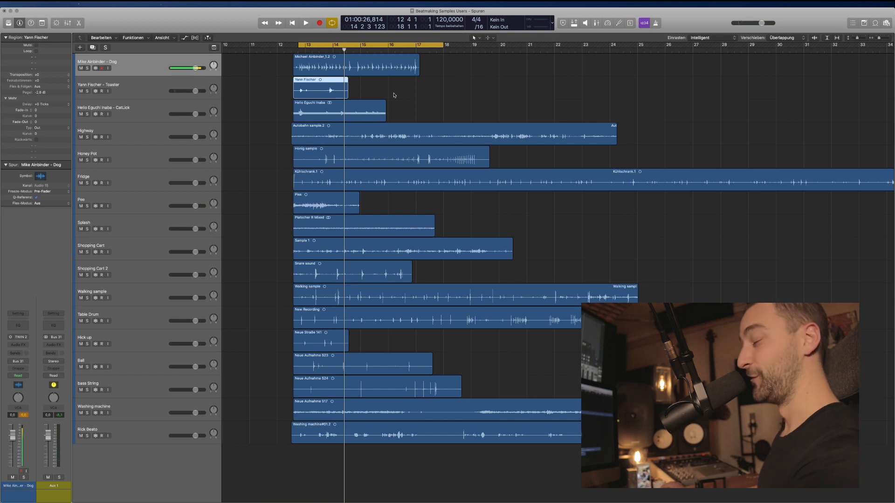
click(353, 112)
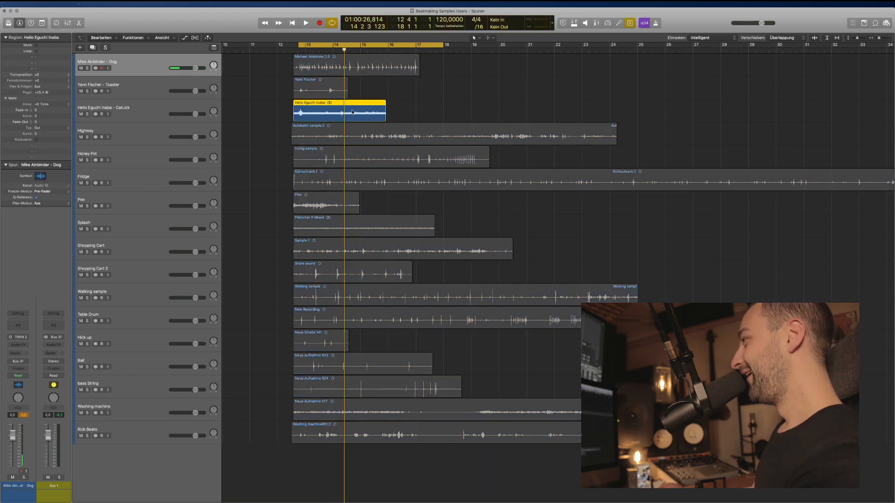
key(super+Down)
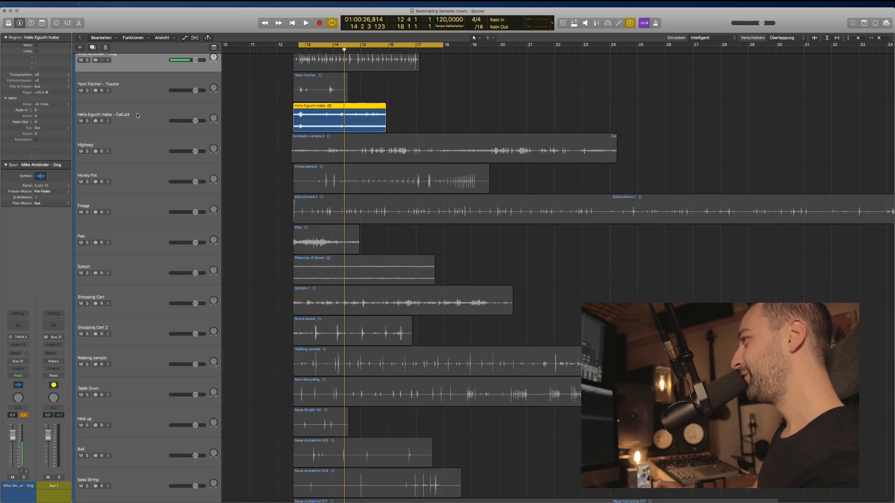
key(super+Right)
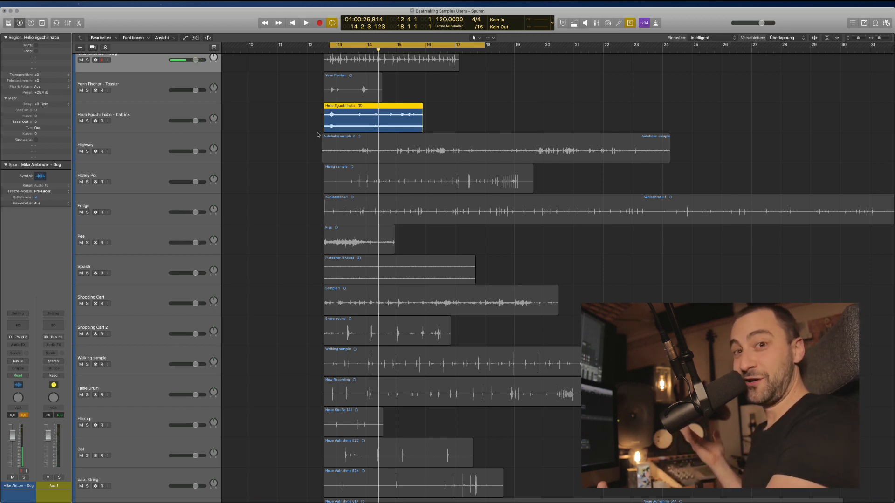
key(space)
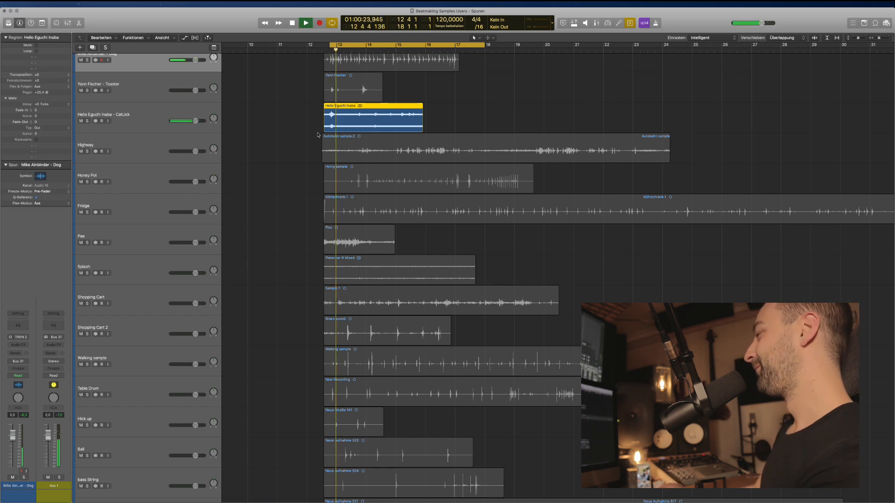
drag(190, 123, 182, 119)
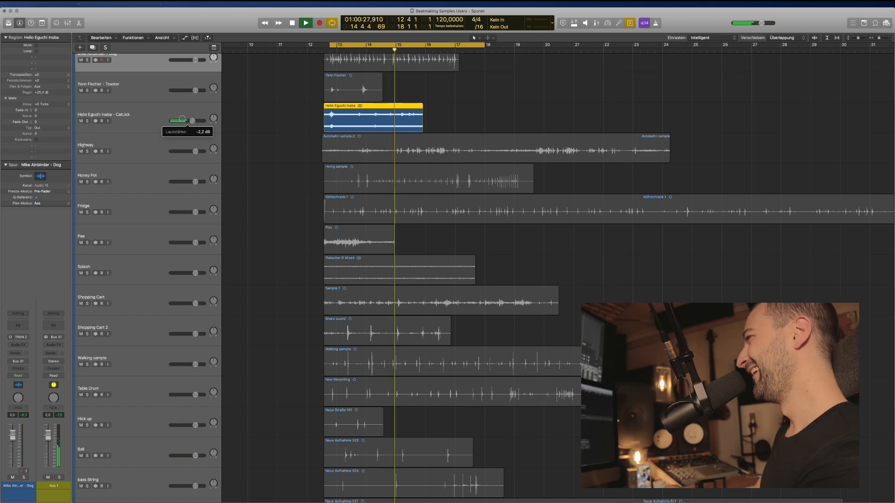
drag(181, 120, 192, 121)
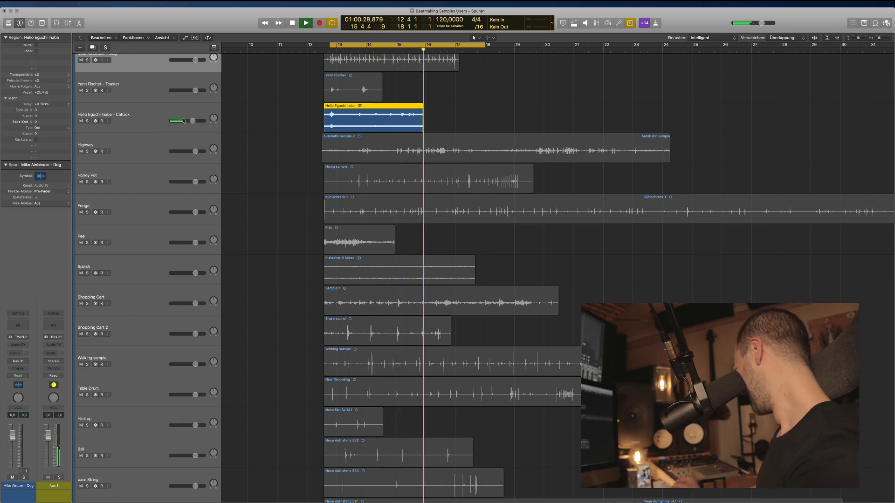
key(space)
key(space)
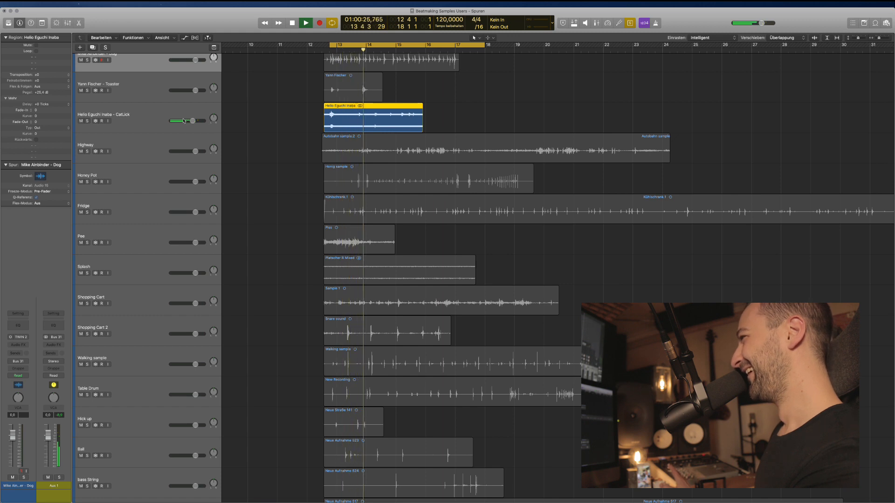
key(space)
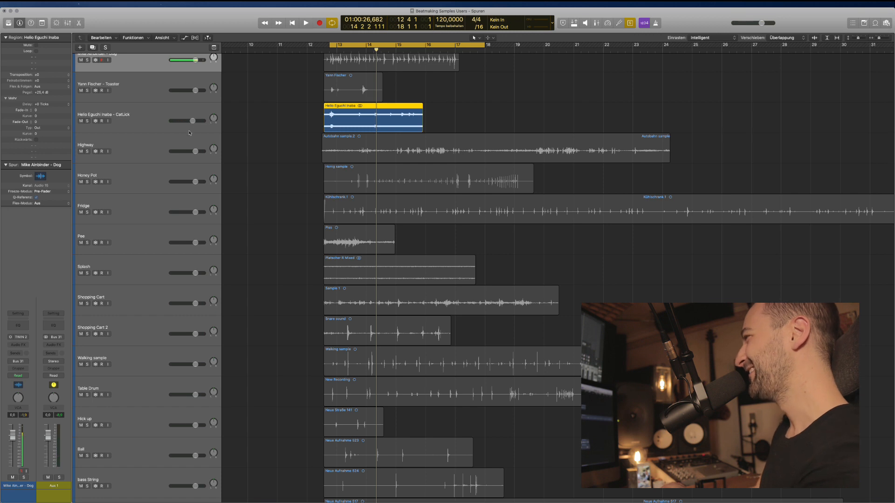
Turn solo off and select the Autobahn sample.2 region.
key(ctrl+s)
click(347, 145)
key(space)
key(space)
Solo and play the Autobahn sample.2 region with cycle mode turned off.
key(ctrl+s)
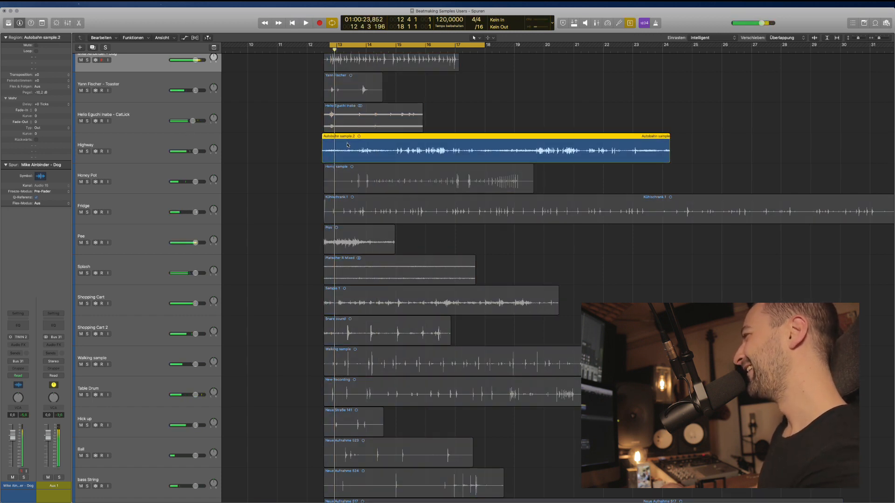
scroll(318, 153, up, 1)
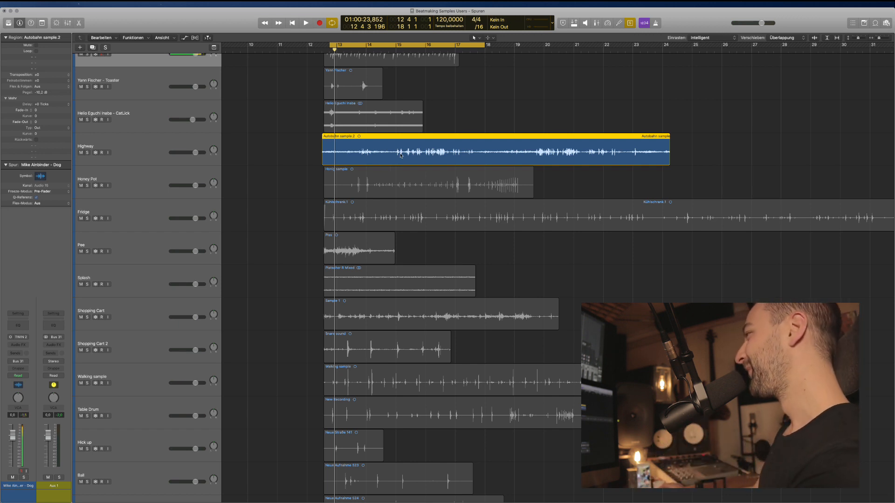
key(space)
key(c)
key(super+Left)
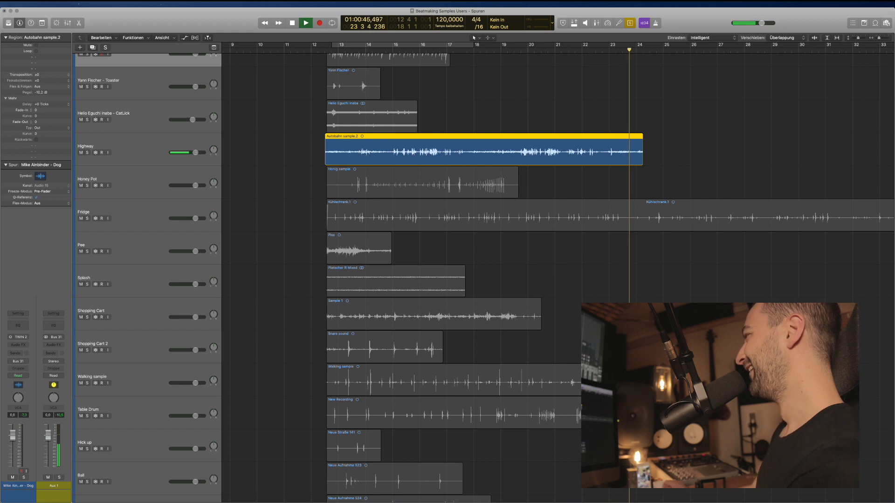
Switch the solo to the Honig sample region on the Honey Pot track.
click(549, 117)
key(ctrl+s)
key(space)
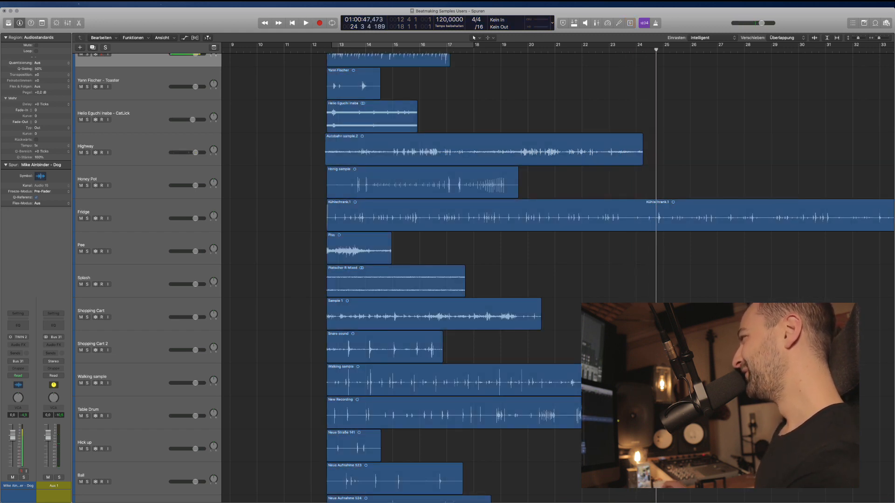
click(397, 186)
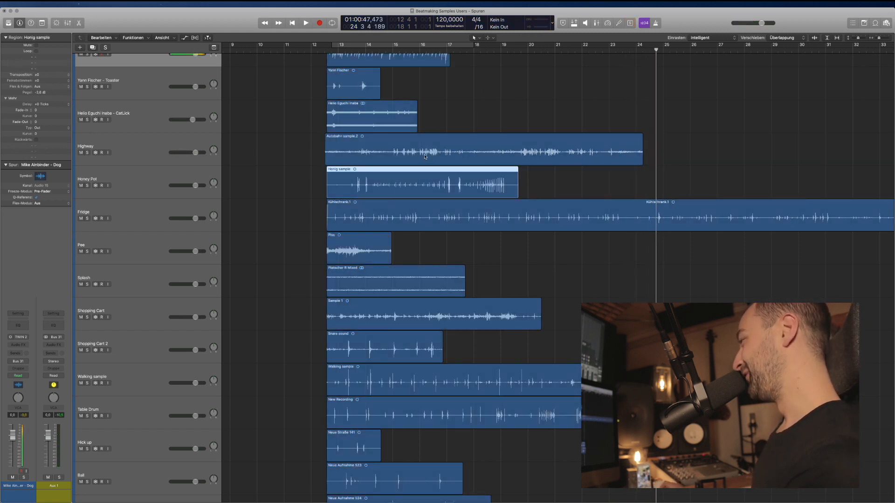
key(super+Right)
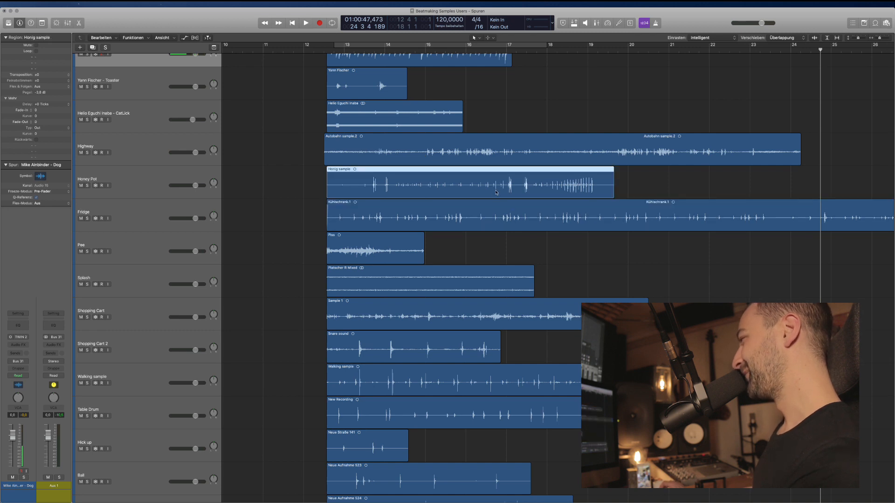
key(ctrl+s)
key(ctrl+s)
key(ctrl+s)
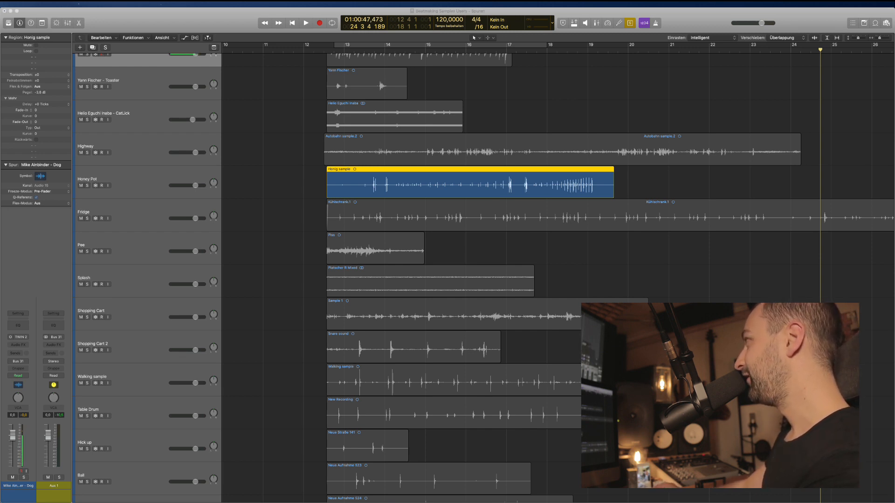
Select the Kühlschrank.1 region and set a cycle range from bar 13 to 51.
click(513, 200)
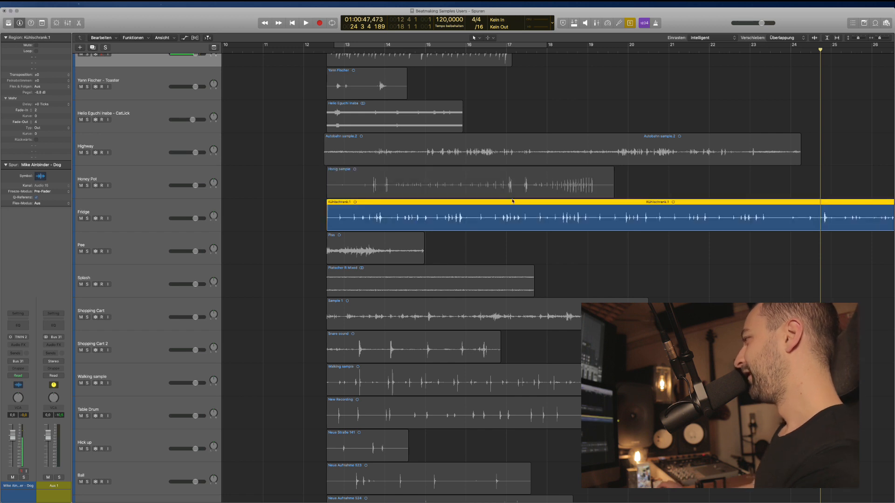
scroll(422, 245, right, 2)
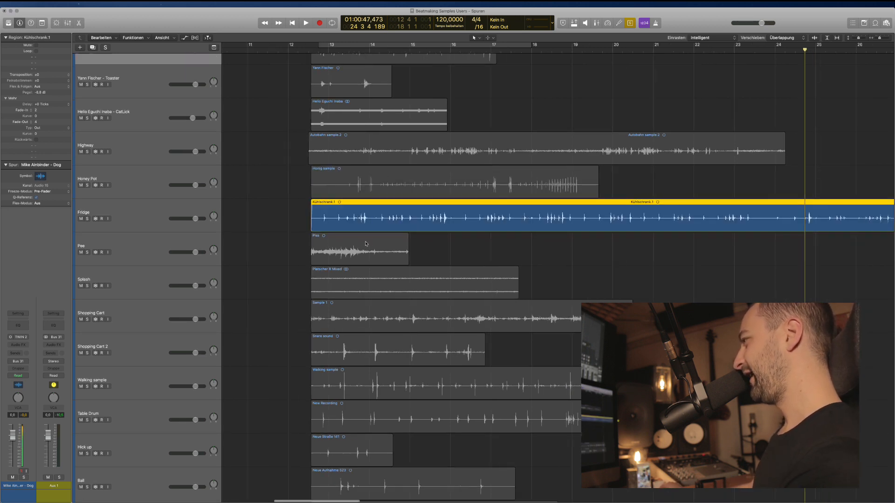
scroll(366, 244, down, 1)
scroll(378, 245, right, 5)
scroll(396, 242, down, 4)
scroll(340, 77, right, 5)
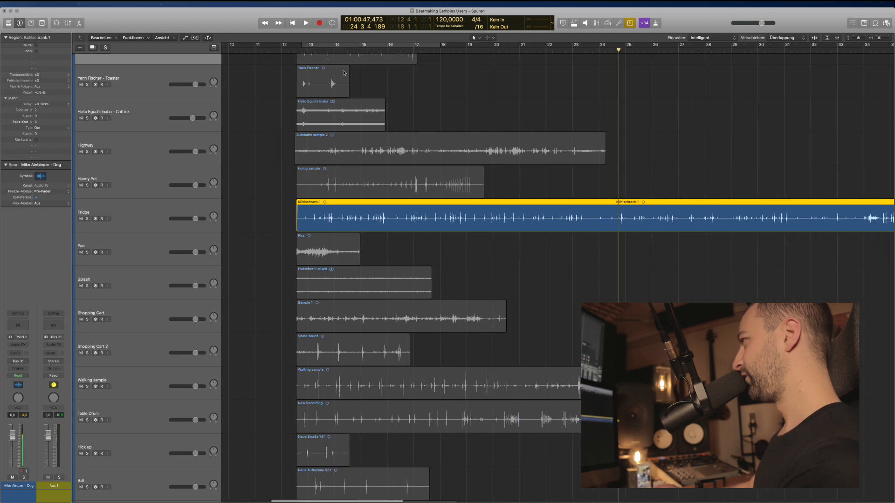
drag(300, 47, 681, 47)
scroll(523, 125, down, 5)
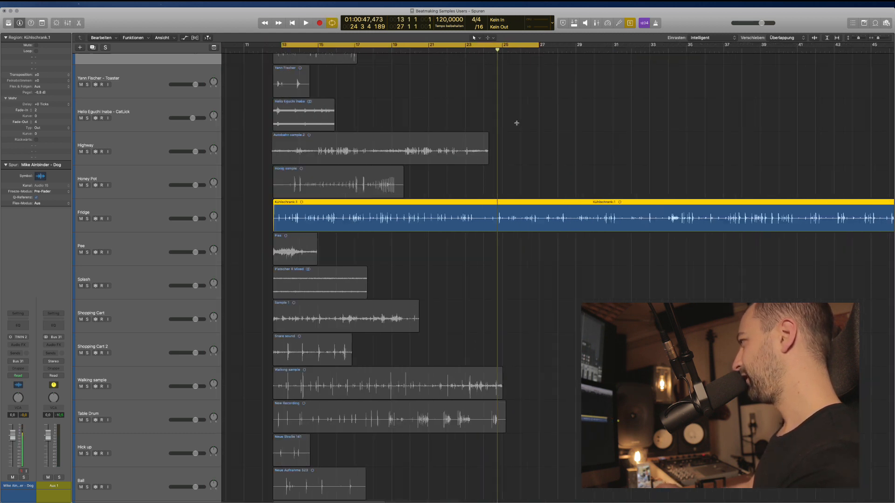
drag(526, 47, 832, 65)
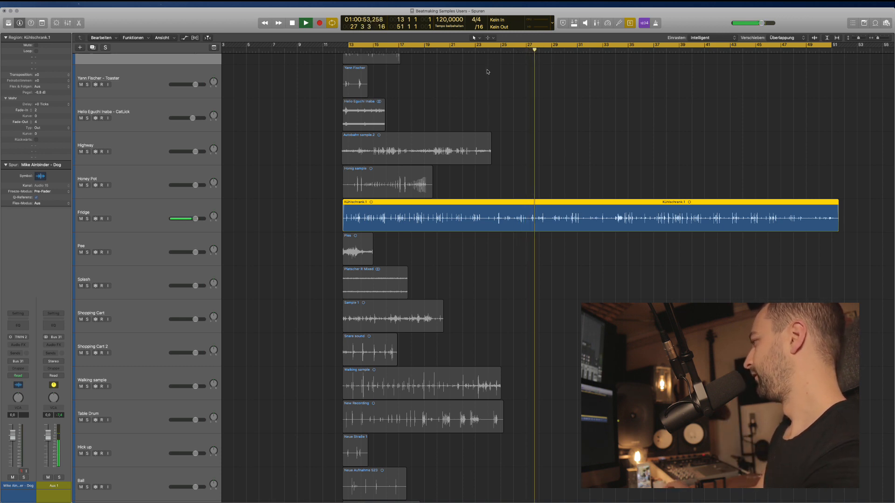
Listen through the Fridge recording, then stop and turn solo off.
scroll(634, 227, right, 3)
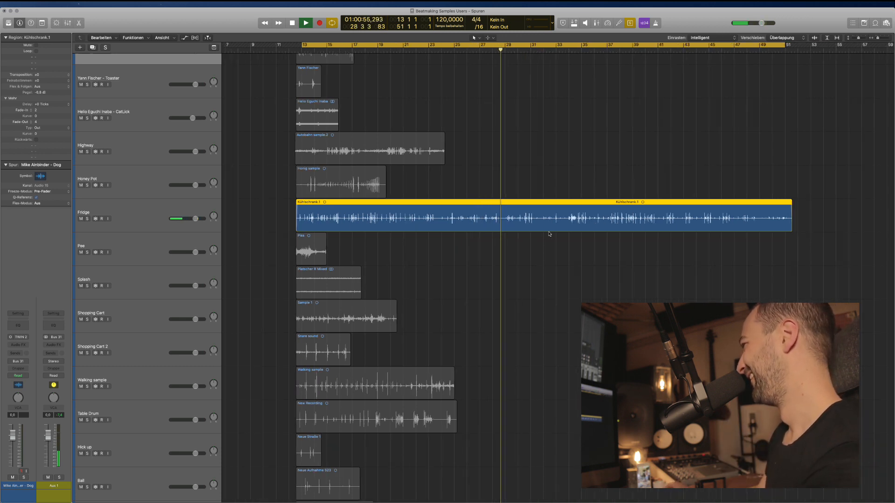
scroll(549, 234, right, 1)
scroll(550, 234, right, 1)
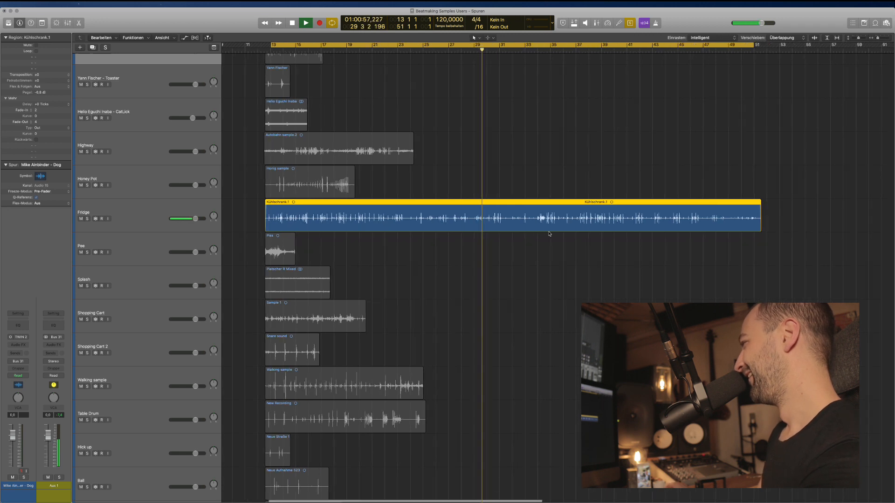
key(super+Down)
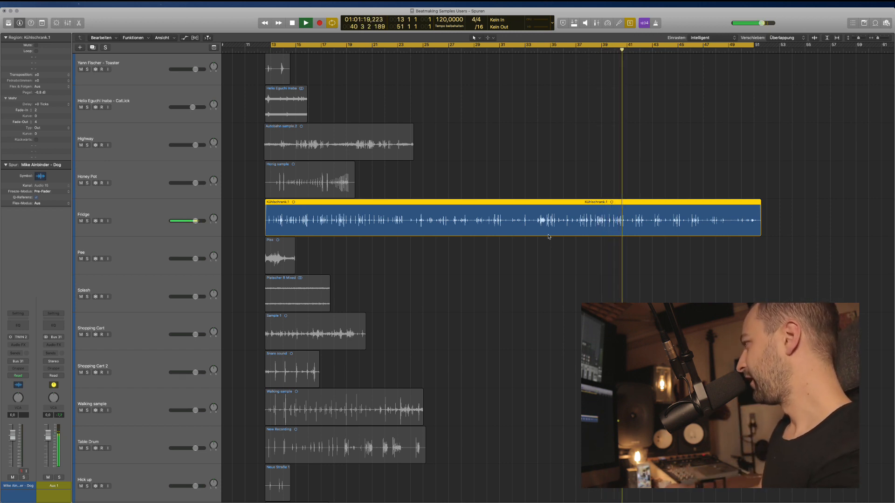
key(space)
key(super+a)
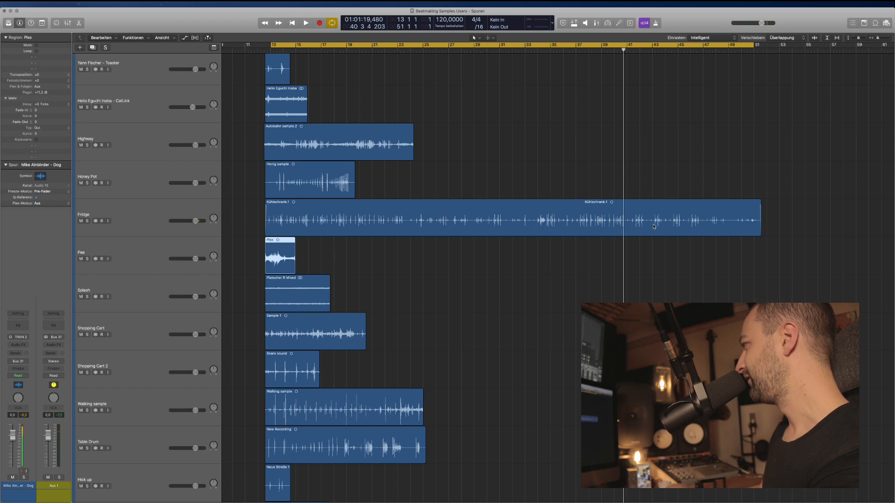
key(ctrl+s)
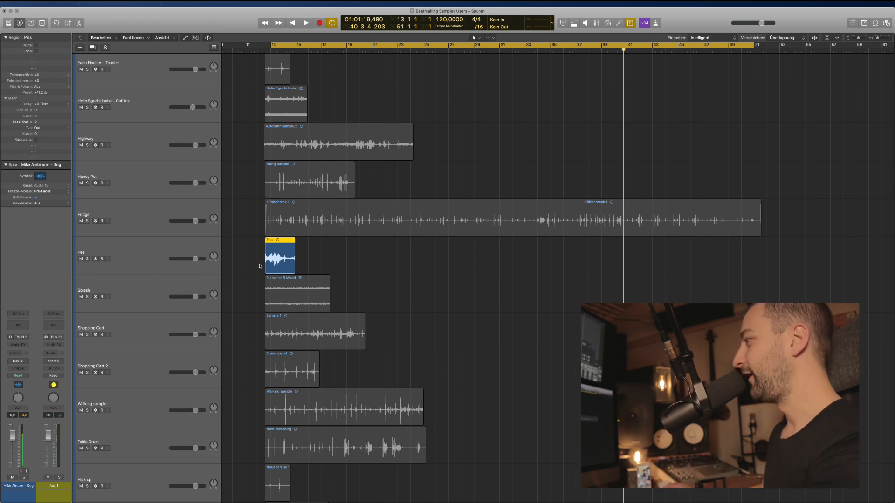
key(space)
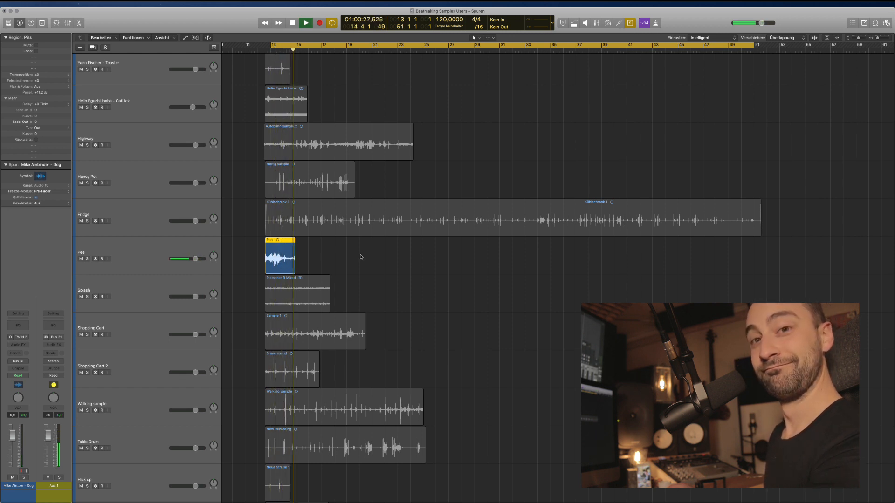
key(space)
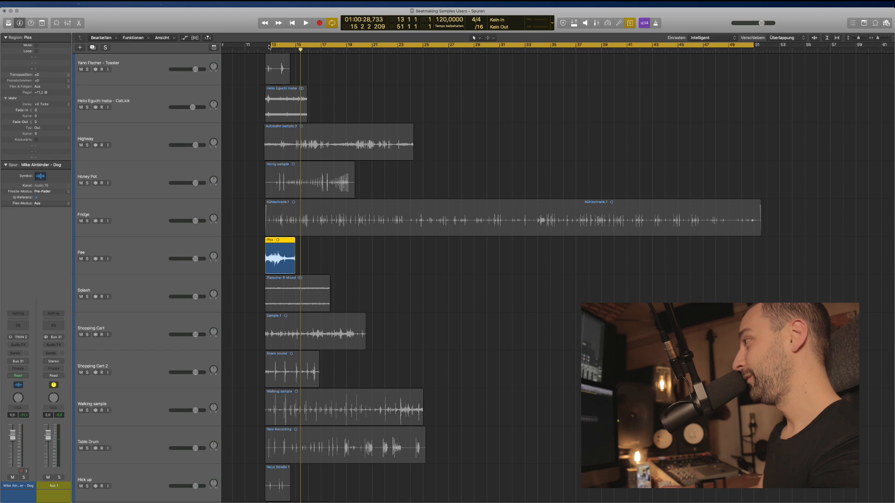
drag(269, 47, 265, 46)
key(space)
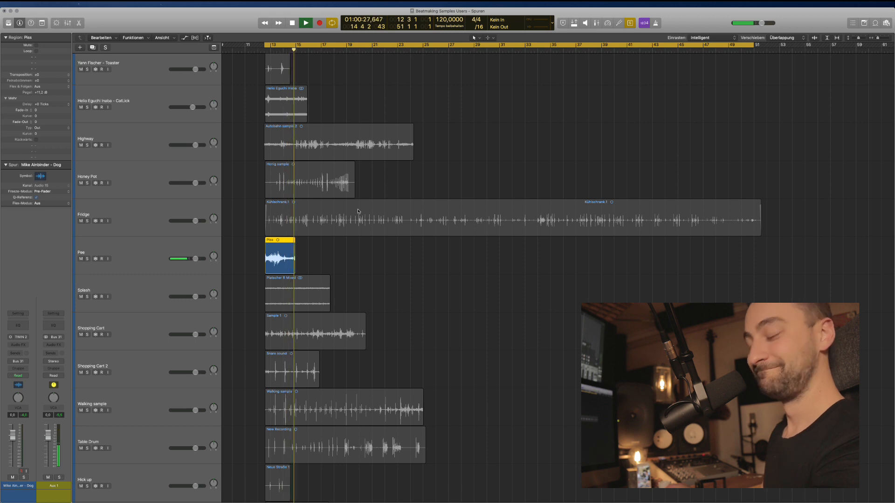
key(space)
key(ctrl+s)
click(303, 281)
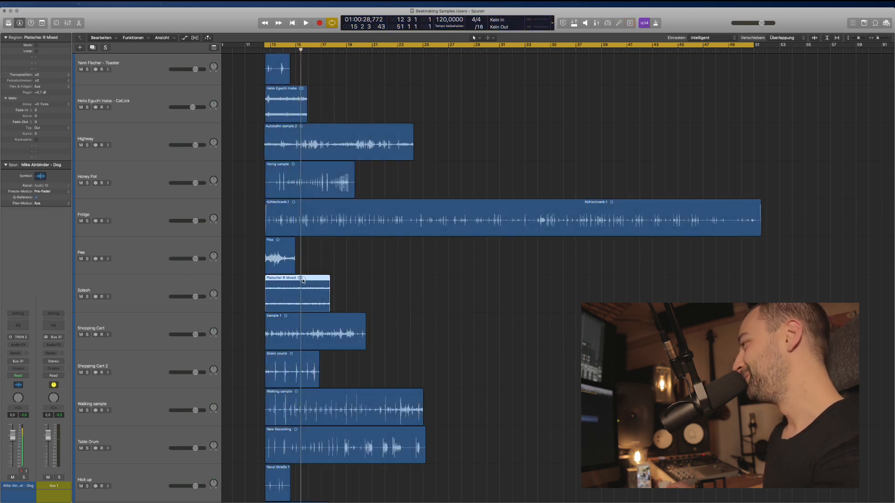
key(ctrl+s)
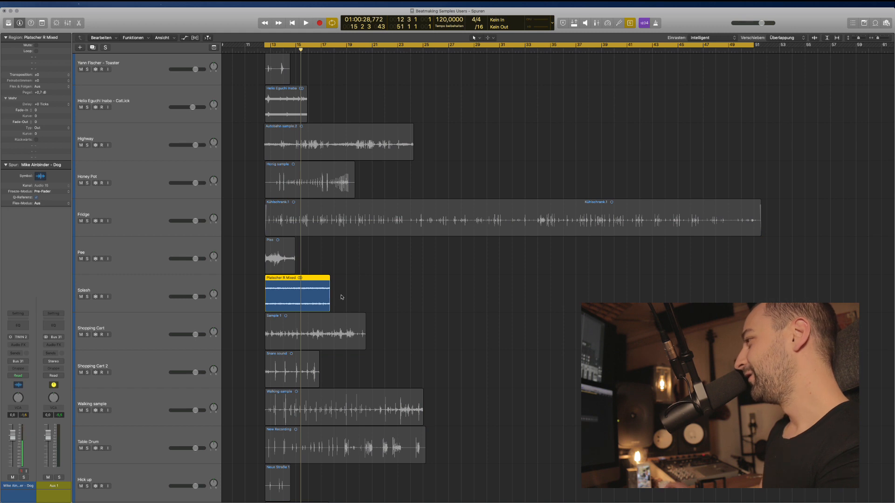
scroll(231, 331, down, 3)
key(super+Down)
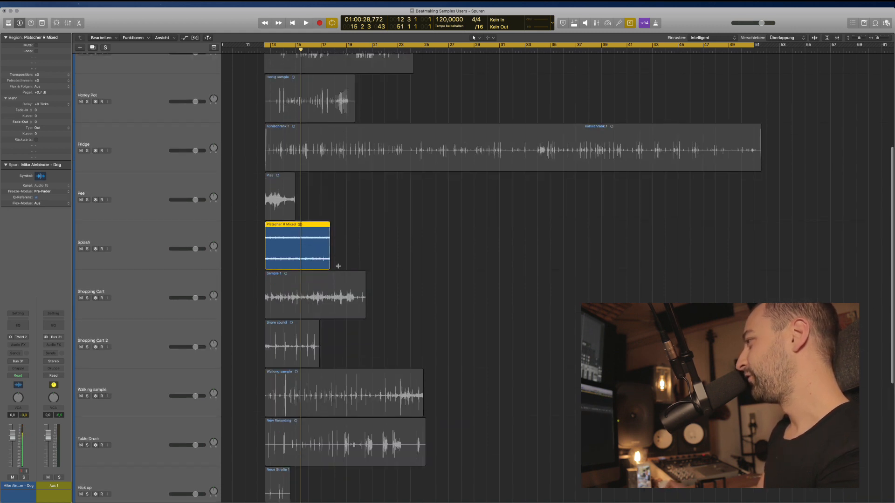
key(super+Right)
key(super+Right)
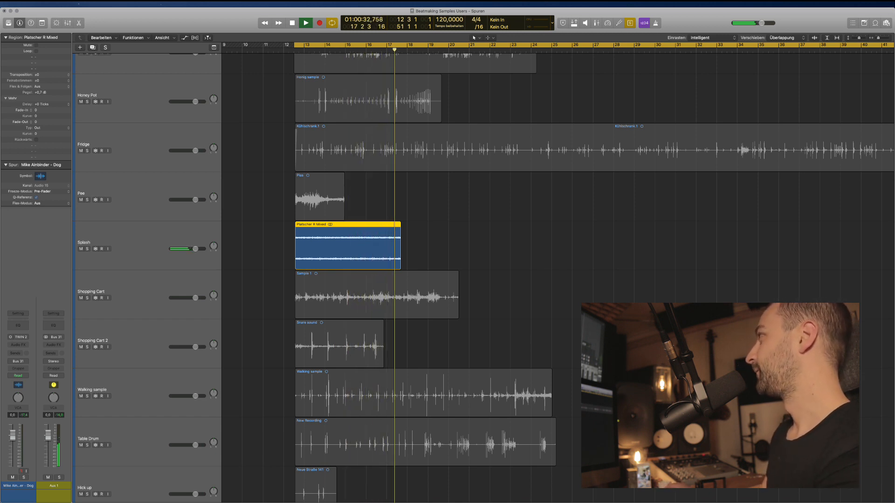
key(space)
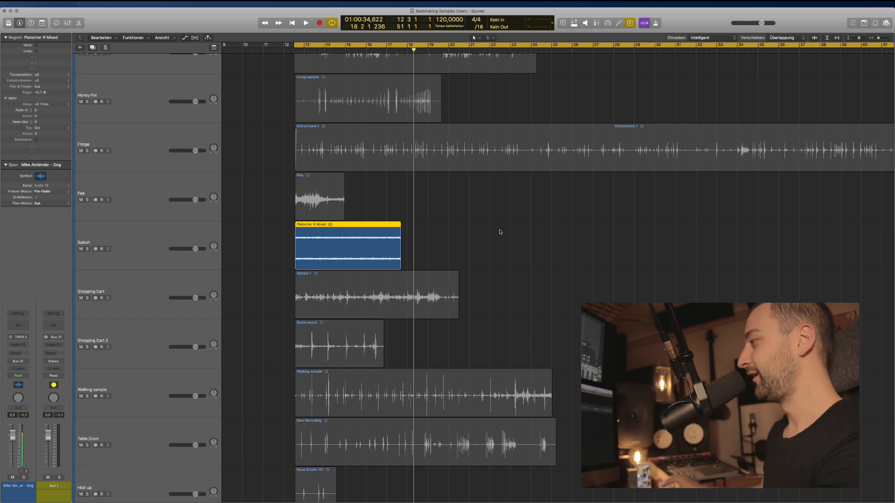
key(ctrl+s)
click(401, 300)
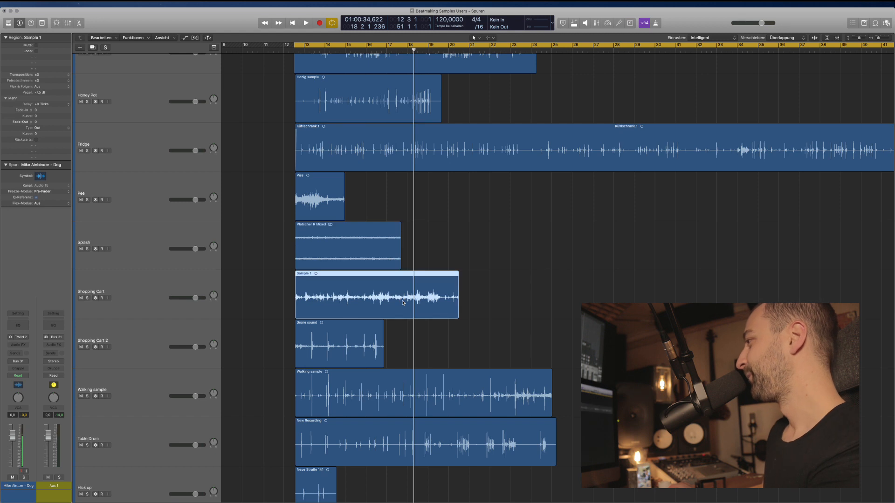
key(ctrl+s)
scroll(407, 221, down, 2)
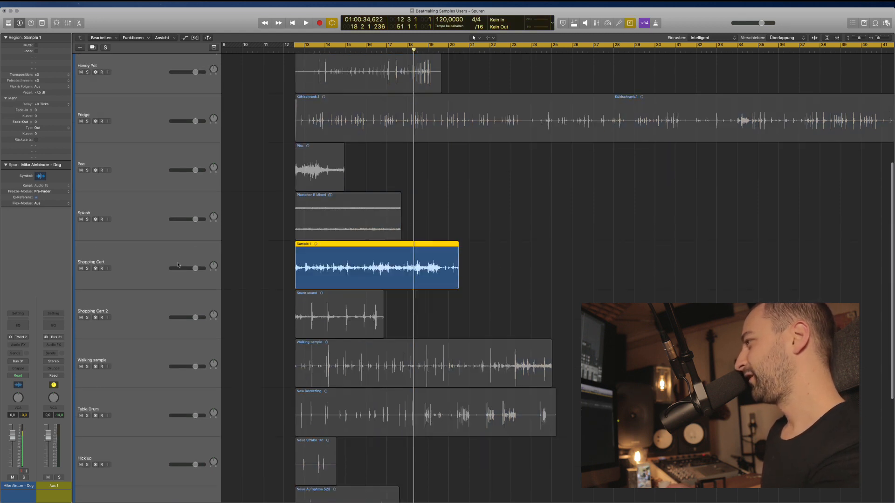
key(shift+space)
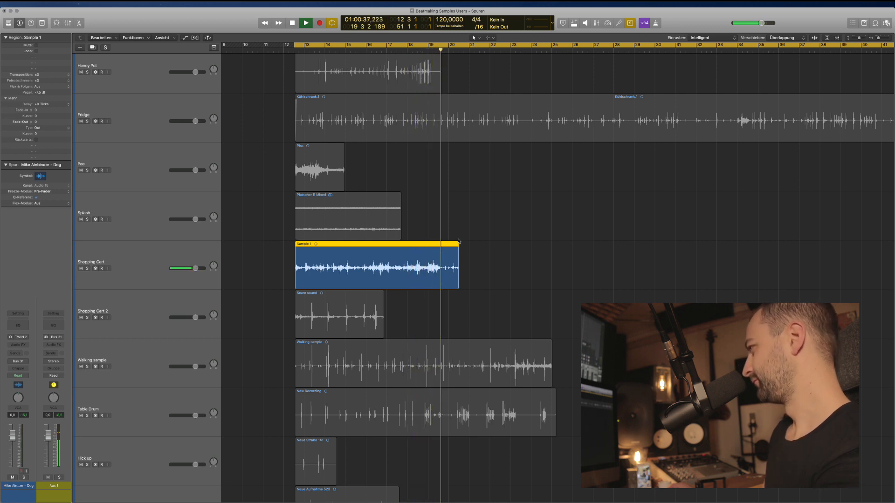
Audition the Snare sound region on Shopping Cart 2 from its start, then release solo.
key(space)
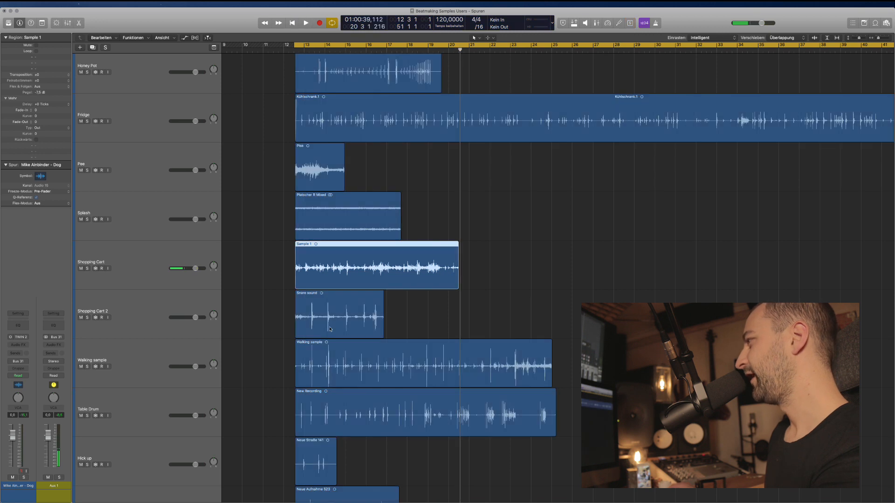
click(329, 319)
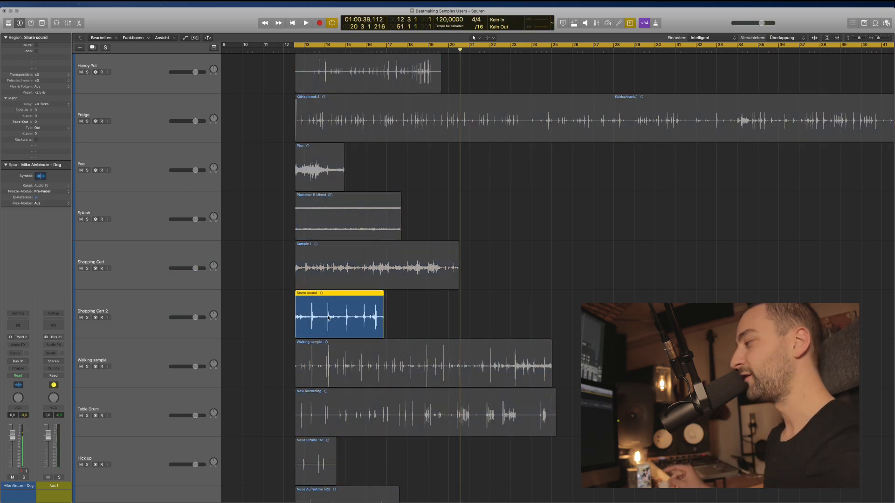
key(shift+space)
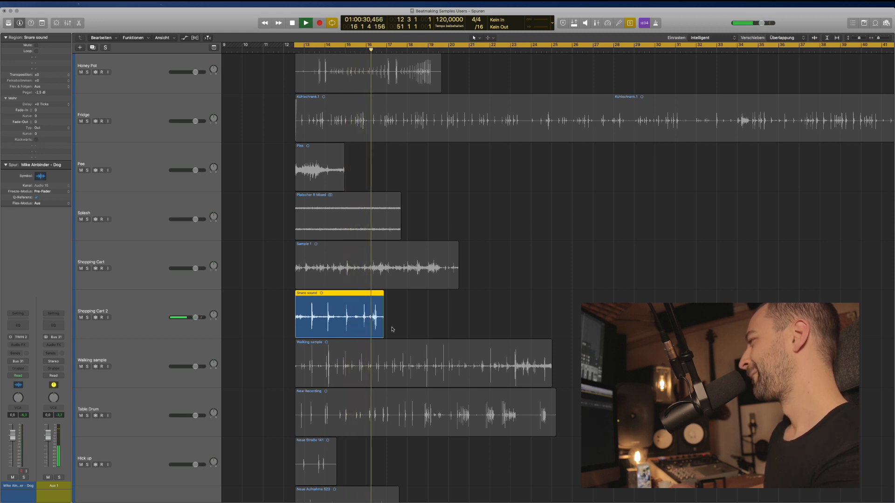
key(space)
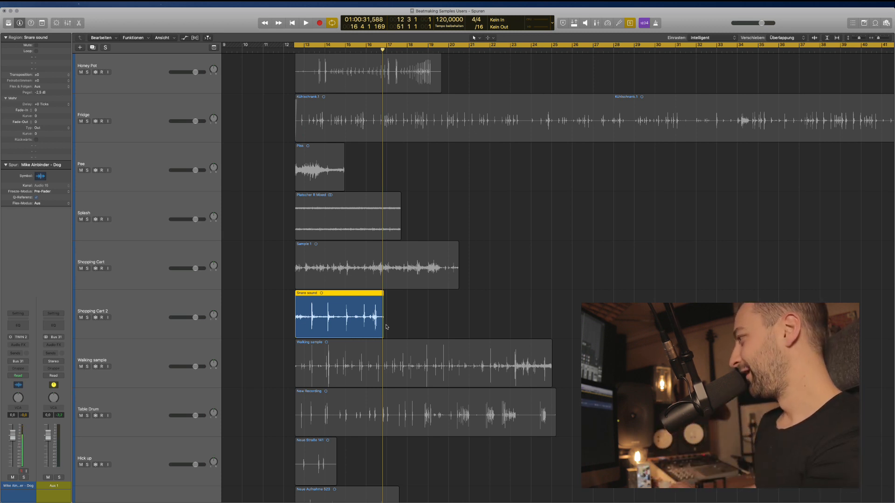
key(super+a)
Solo the Walking sample region and play it back.
click(376, 354)
key(ctrl+s)
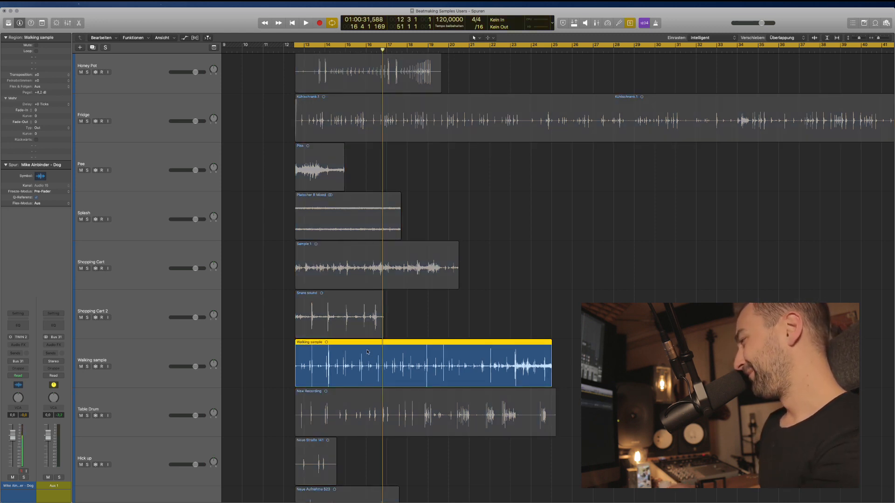
scroll(368, 352, down, 3)
key(space)
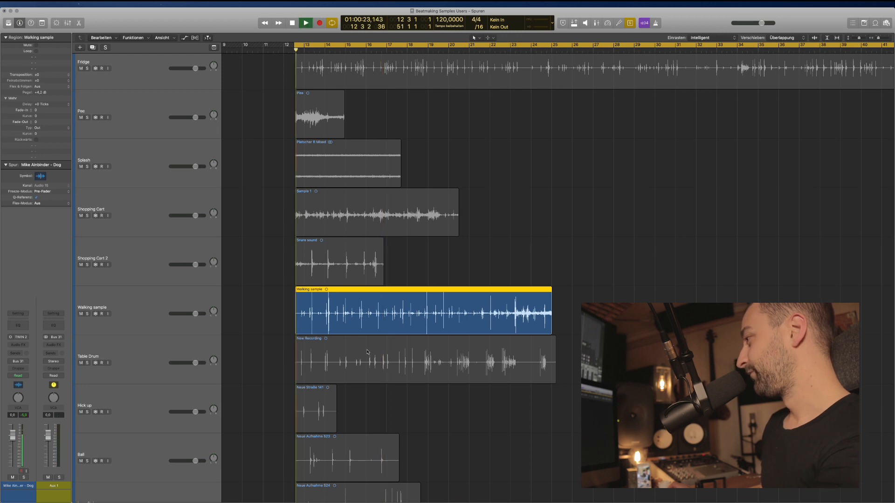
scroll(364, 351, up, 3)
scroll(364, 351, left, 1)
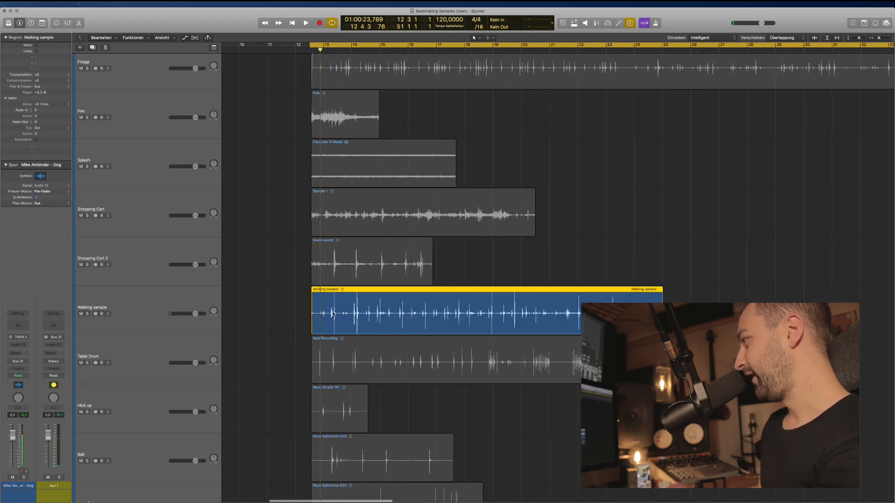
scroll(342, 316, down, 3)
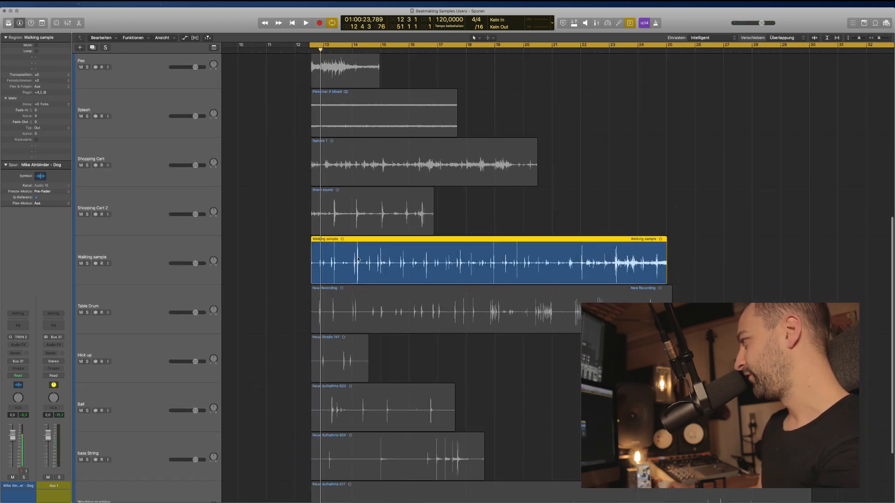
key(super+Down)
key(super+Up)
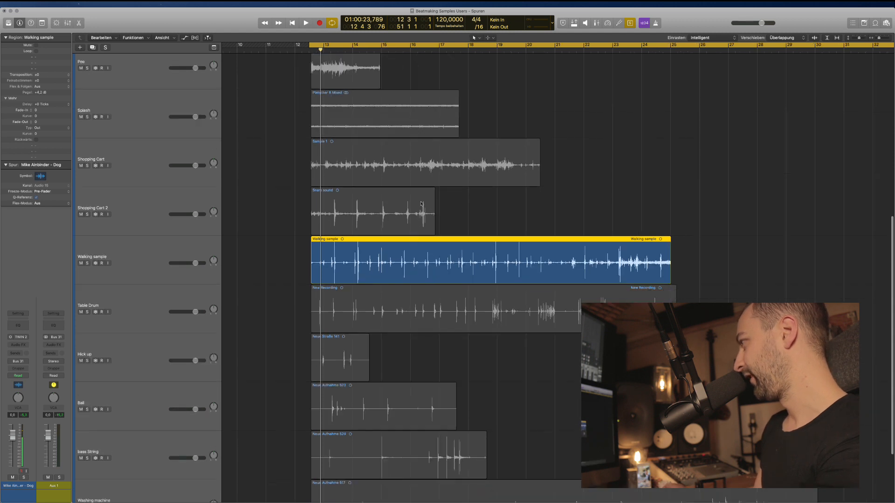
scroll(415, 233, right, 2)
scroll(394, 248, left, 3)
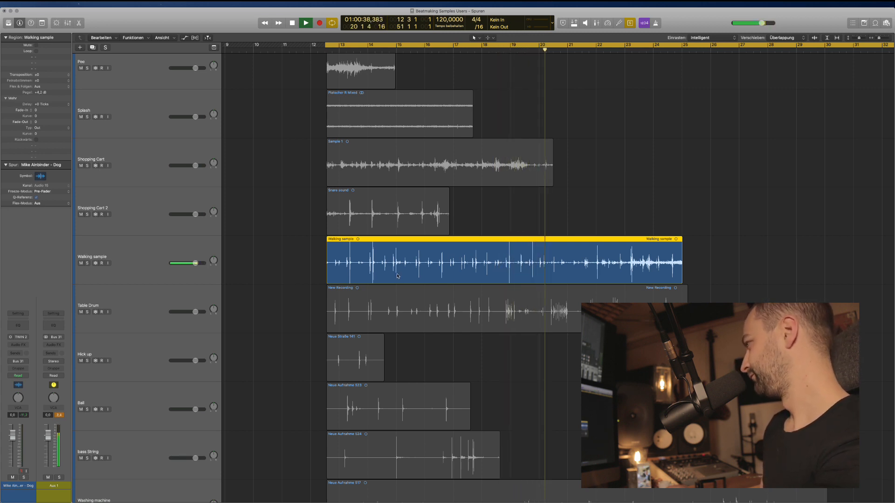
Stop, turn solo off, and delete the Walking sample tail beyond bar 21.
key(space)
key(super+a)
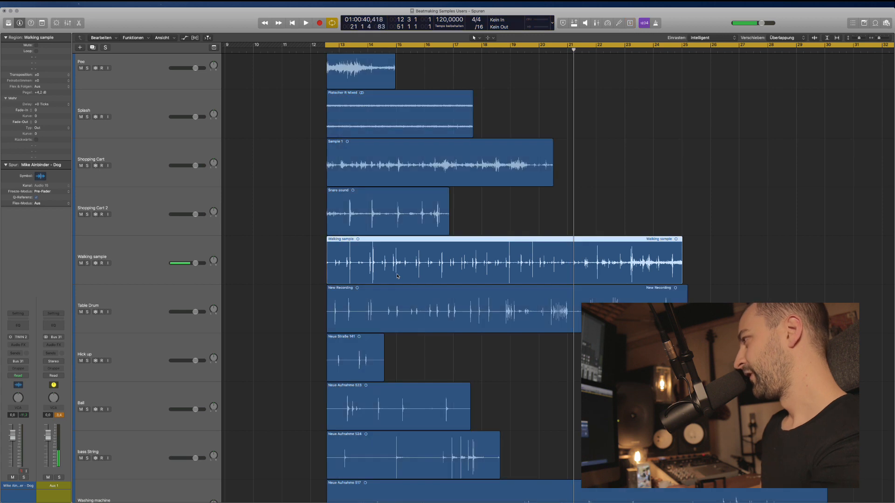
drag(721, 263, 574, 266)
key(Delete)
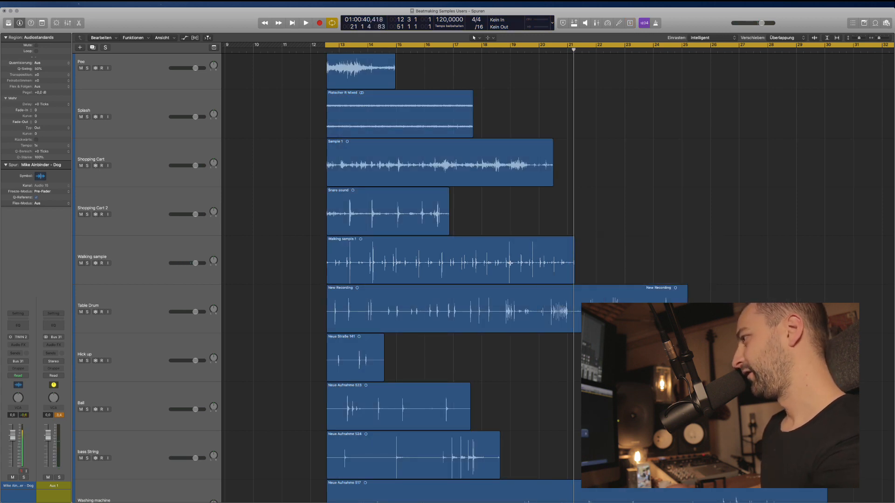
click(200, 294)
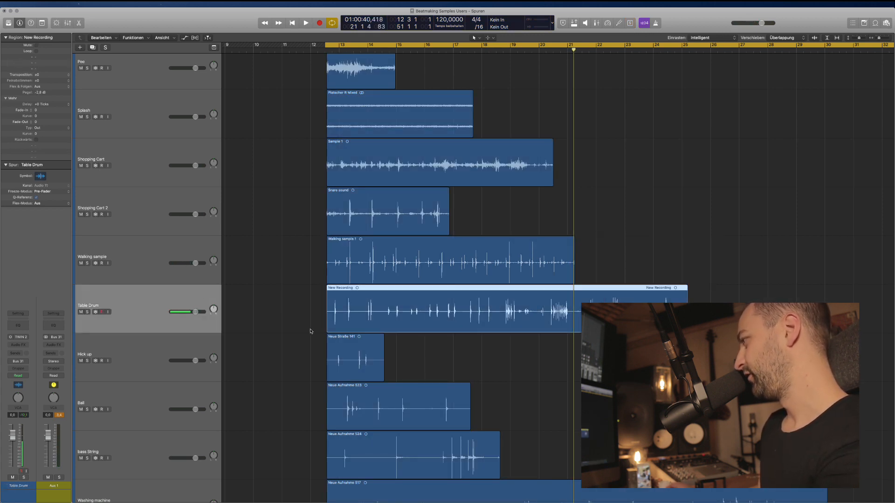
key(ctrl+s)
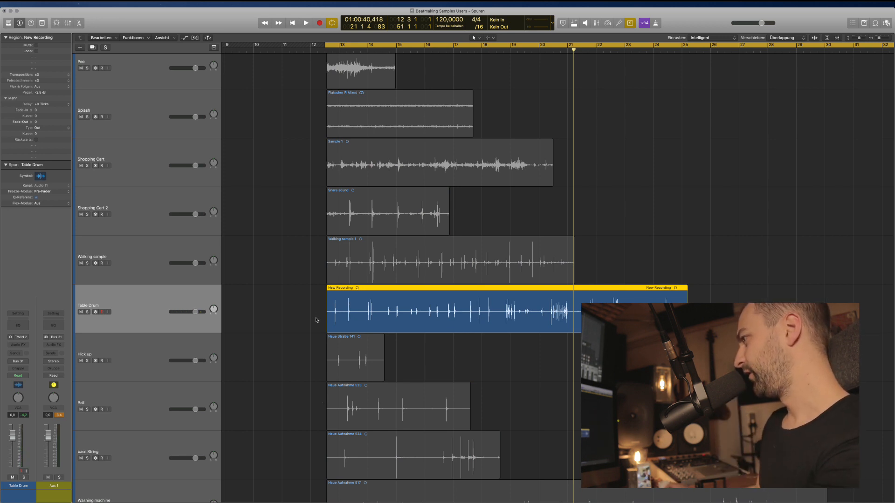
key(super+Left)
scroll(317, 320, left, 3)
scroll(316, 320, right, 4)
scroll(316, 320, left, 1)
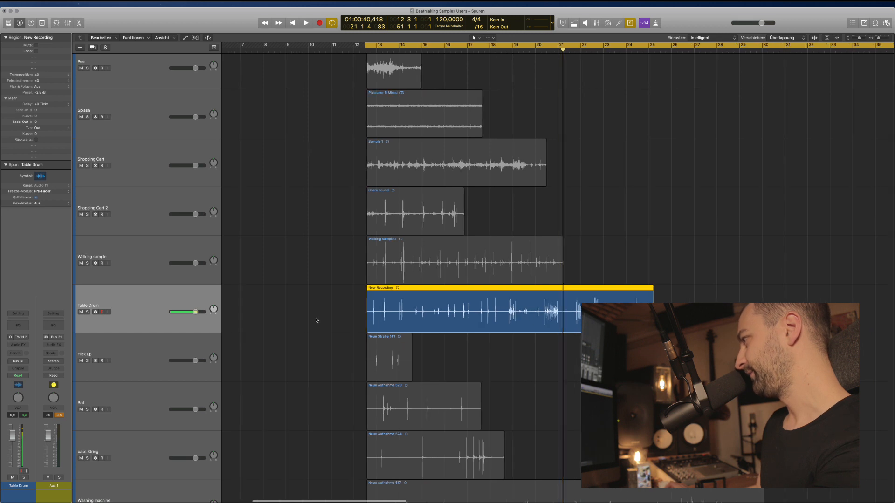
scroll(317, 321, right, 2)
scroll(316, 320, down, 4)
key(space)
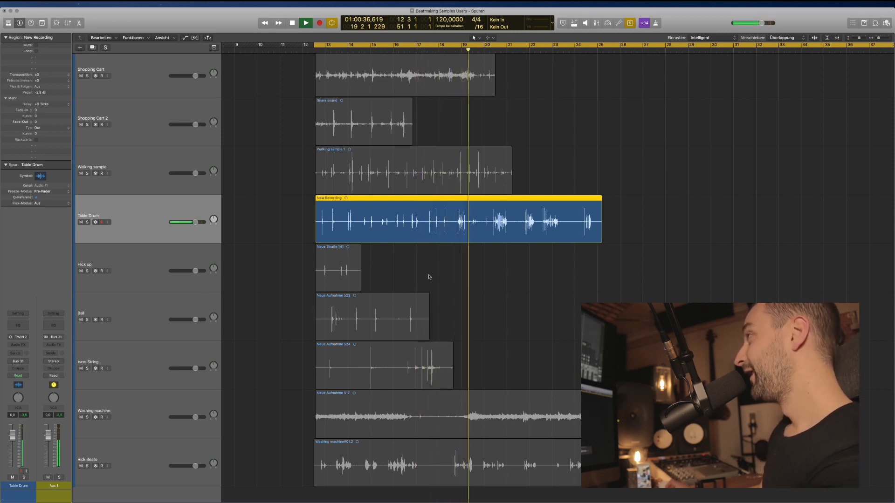
key(space)
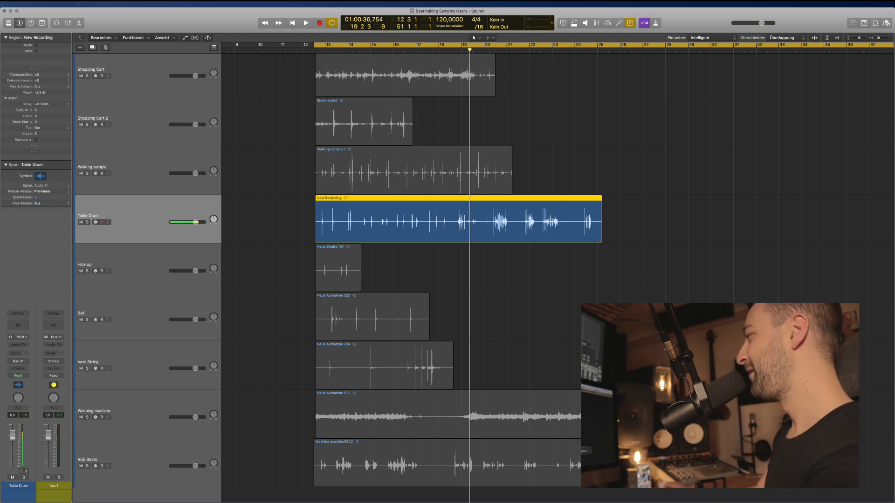
key(super+a)
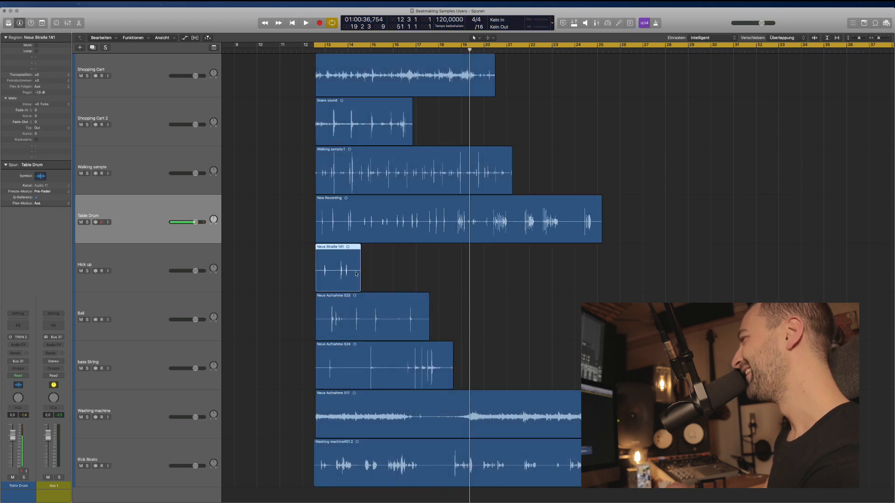
click(356, 274)
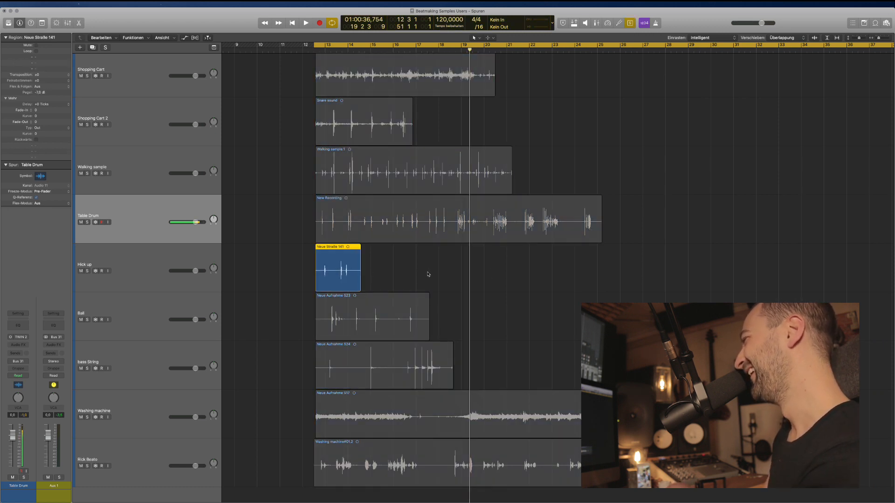
key(shift+space)
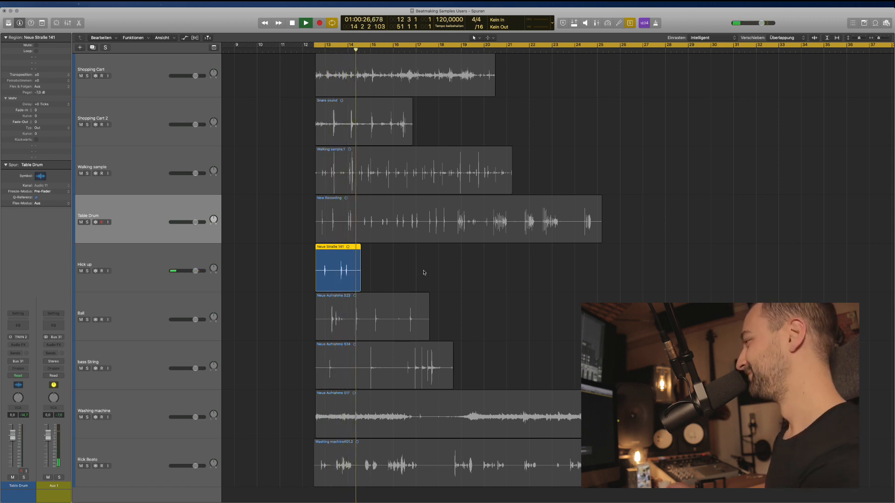
key(space)
key(super+a)
click(365, 313)
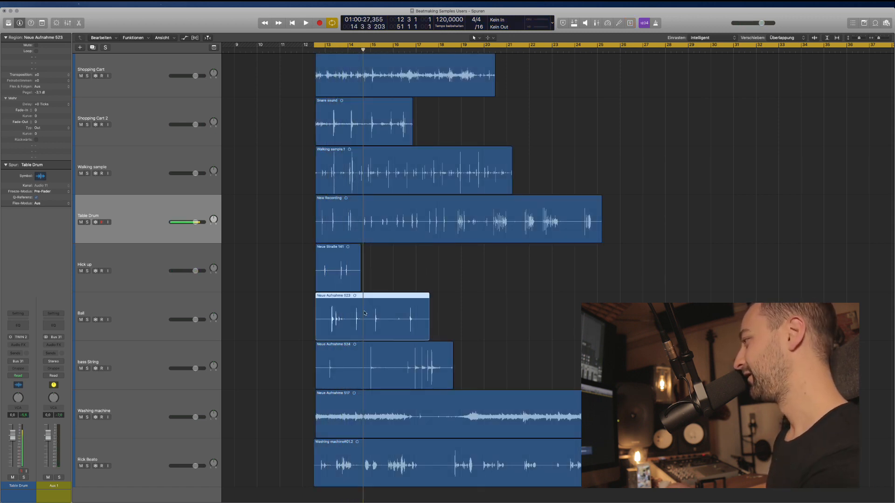
key(ctrl+s)
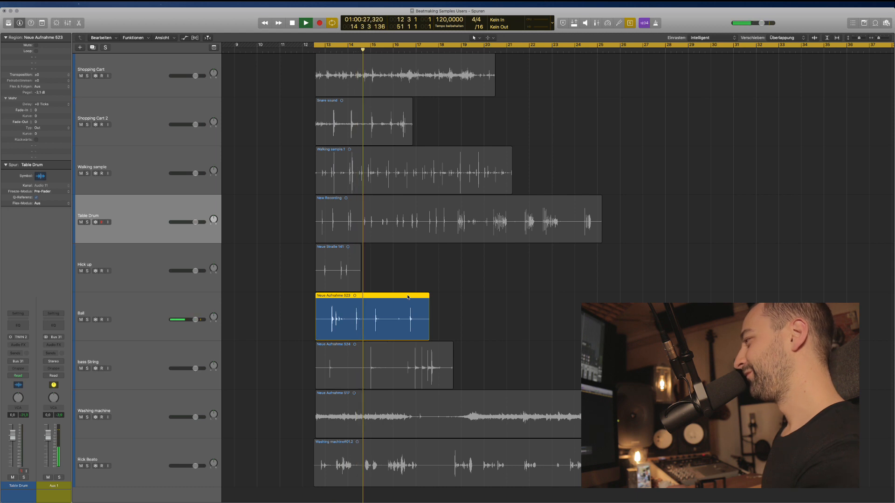
key(space)
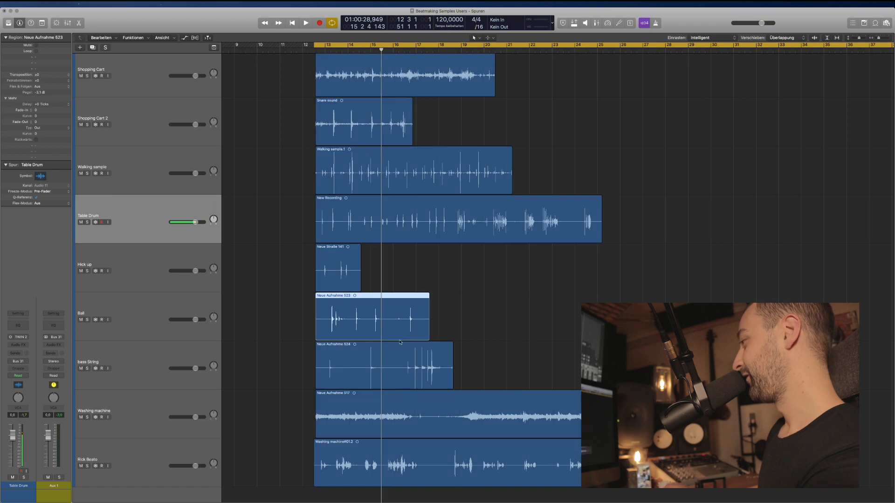
click(384, 364)
Solo and play the bass String region Neue Aufnahme 524, then turn solo off.
key(ctrl+s)
key(ctrl+s)
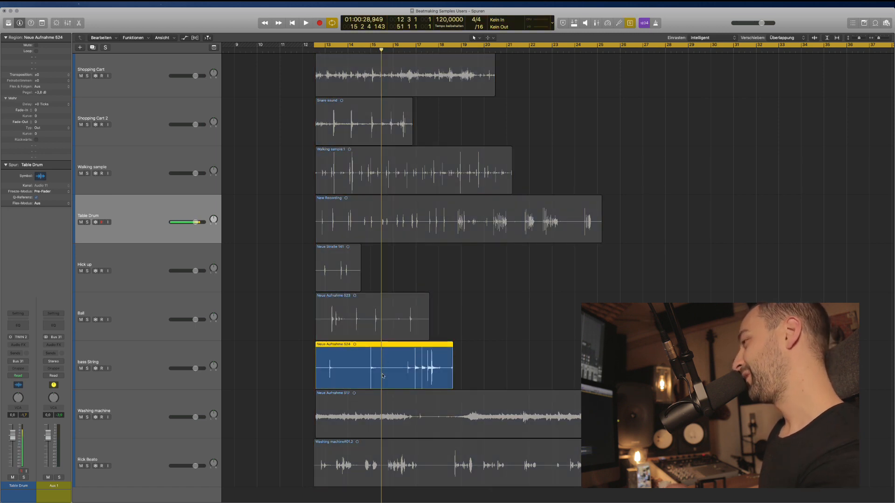
scroll(452, 281, up, 1)
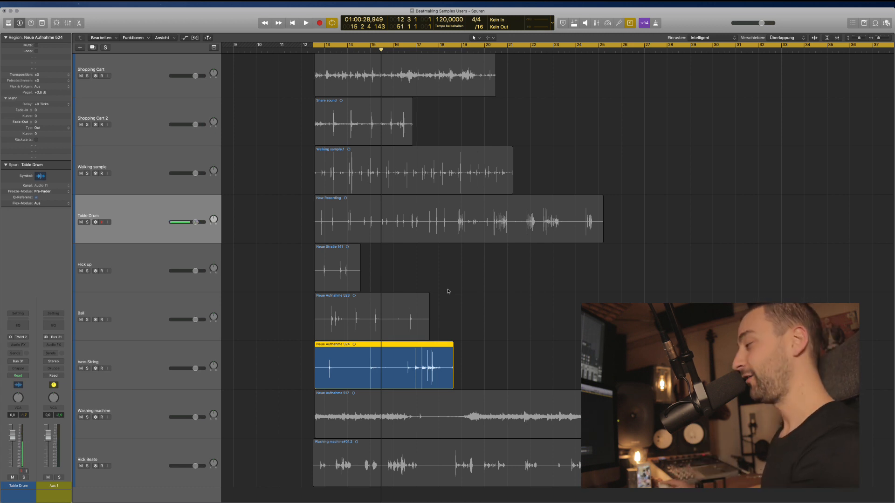
key(shift+Return)
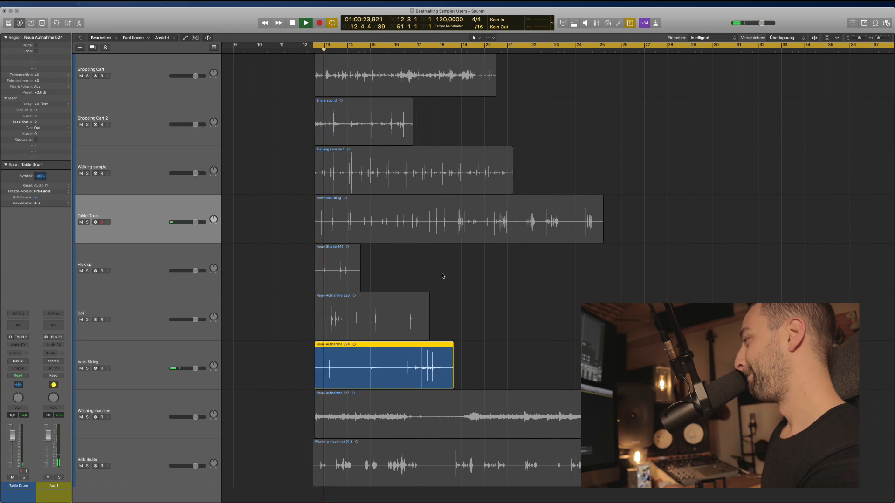
key(super+Up)
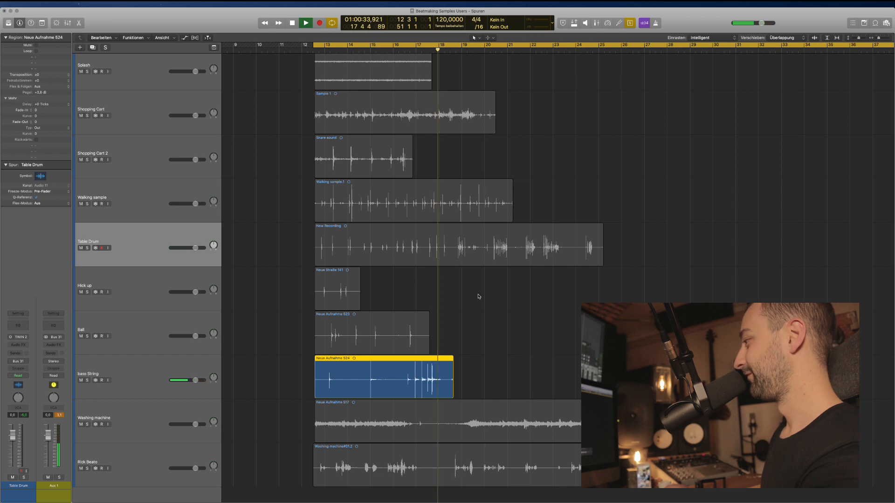
key(space)
key(super+a)
Trim away the opening of the Washing machine#01.2 region on the Rick Beats track.
click(397, 412)
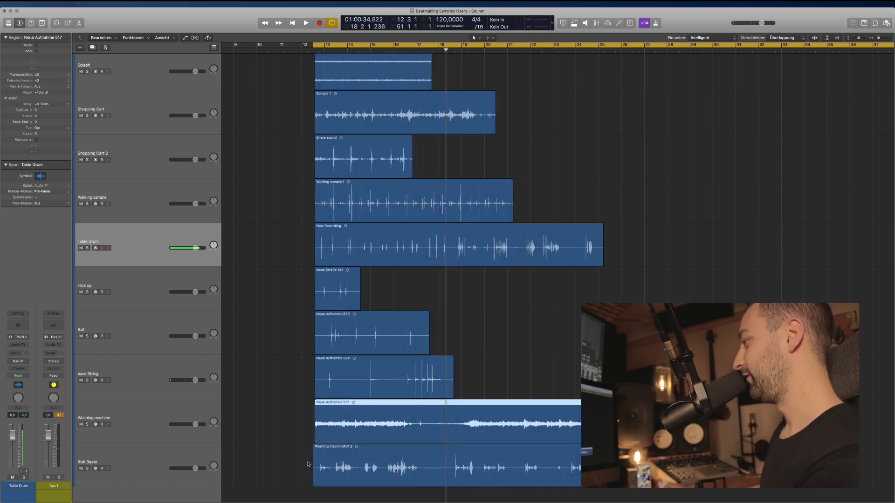
scroll(322, 455, up, 5)
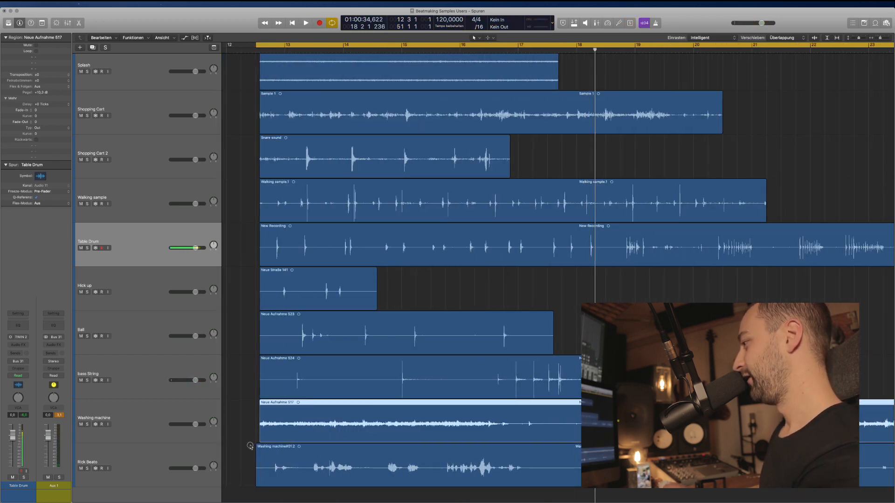
drag(250, 446, 263, 455)
key(BackSpace)
Solo the Neue Aufnahme 517 washing machine recording.
click(428, 416)
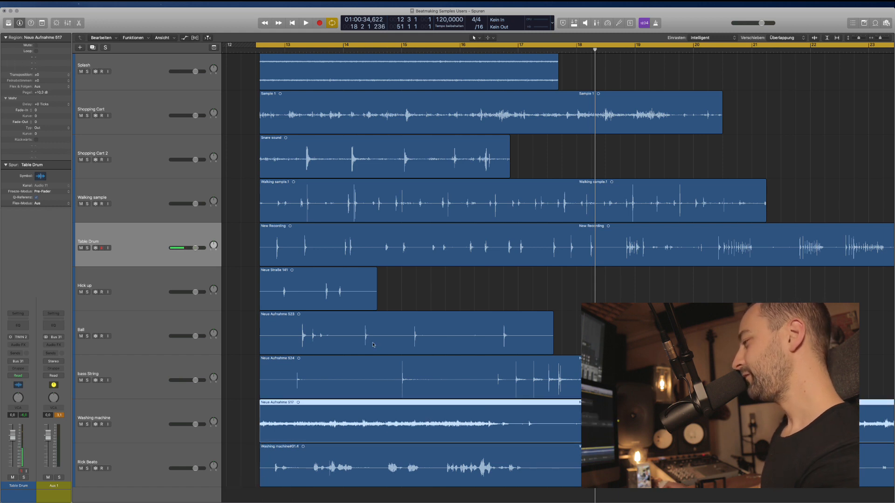
key(ctrl+s)
key(super+Up)
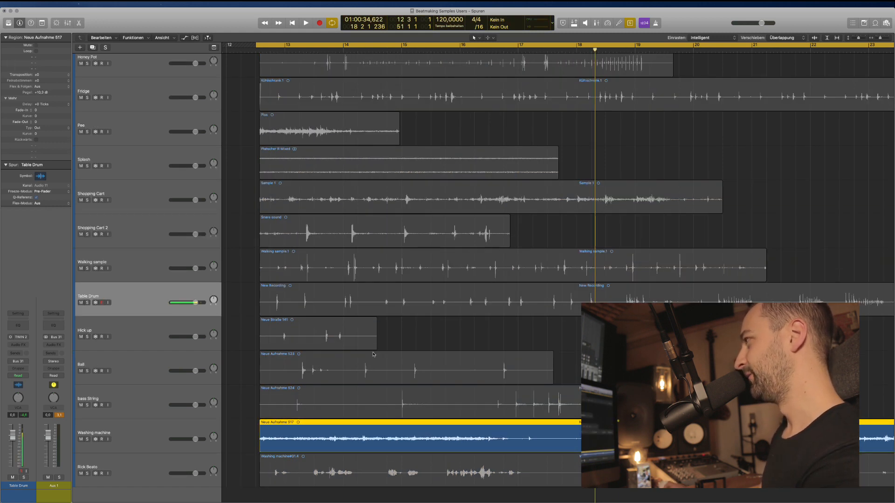
Play the soloed Neue Aufnahme 517 washing-machine recording on past bar 26.
key(space)
scroll(373, 355, down, 5)
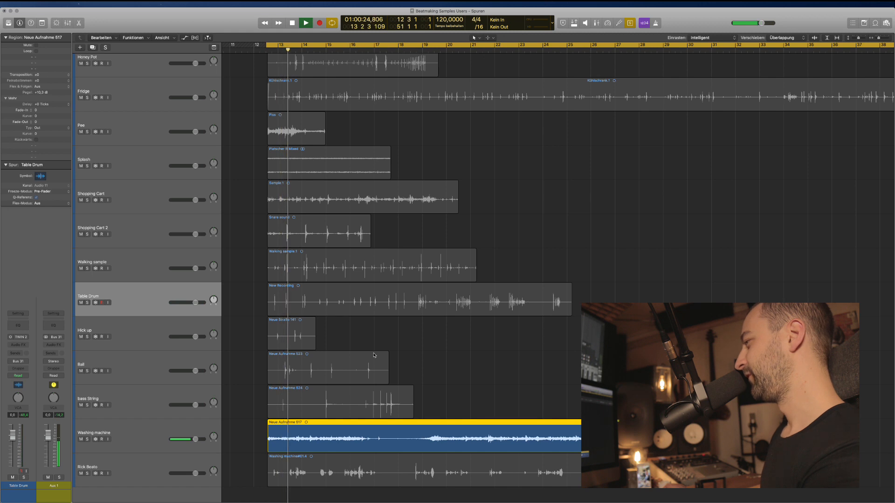
scroll(374, 355, down, 1)
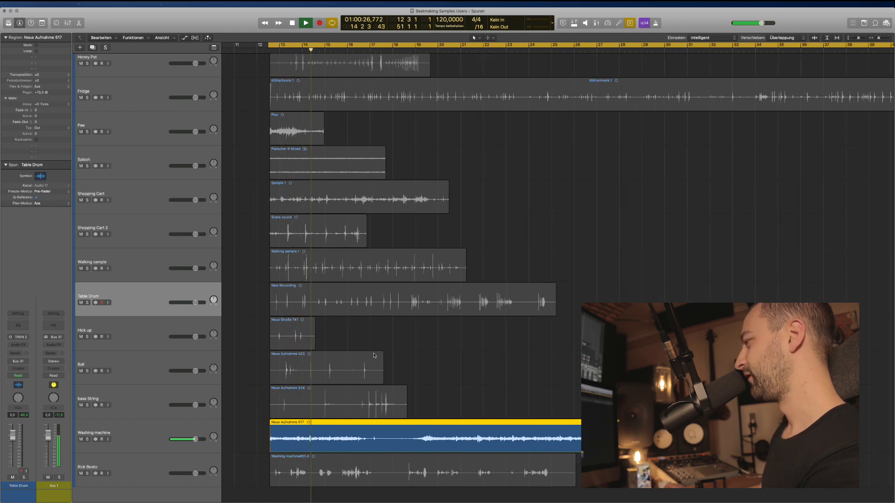
scroll(374, 355, right, 2)
scroll(374, 355, left, 2)
scroll(374, 355, down, 1)
scroll(374, 356, right, 3)
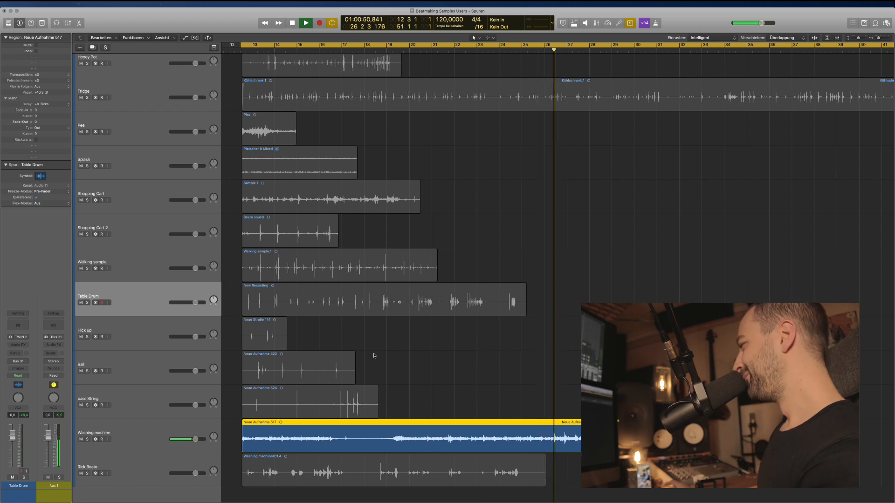
Stop playback, turn solo off, and duplicate the Washing machine track.
key(super+a)
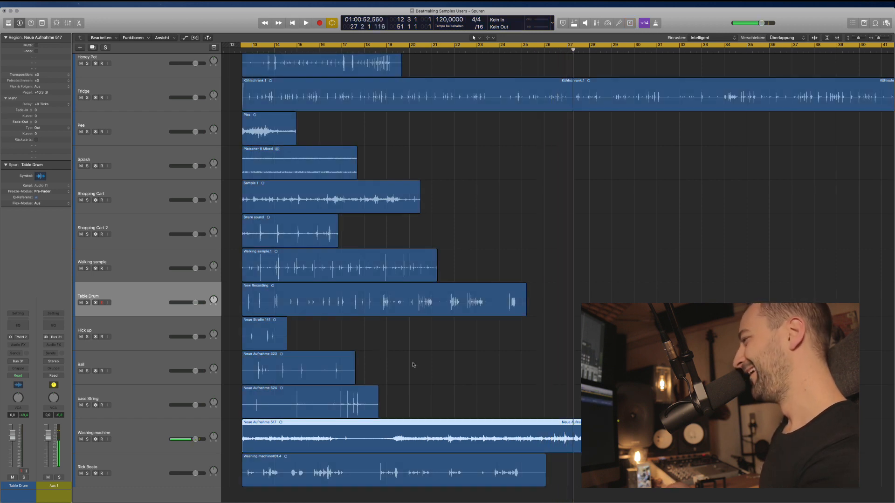
key(space)
click(460, 363)
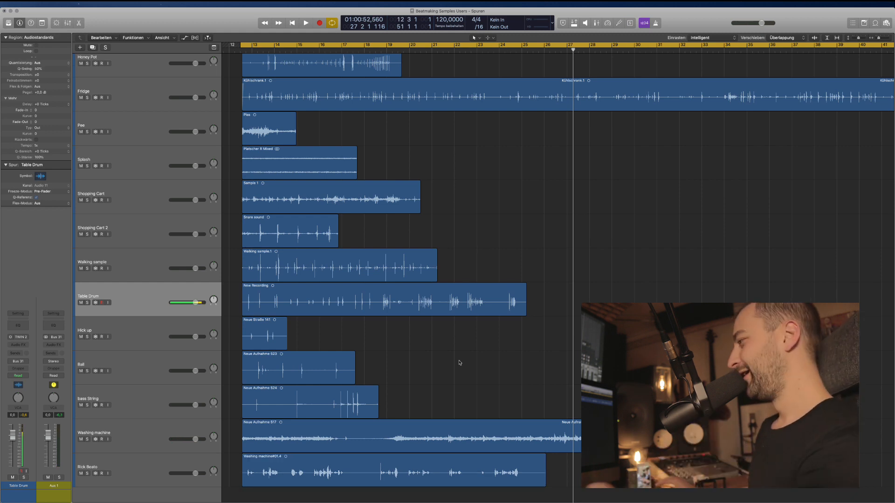
click(202, 435)
key(super+d)
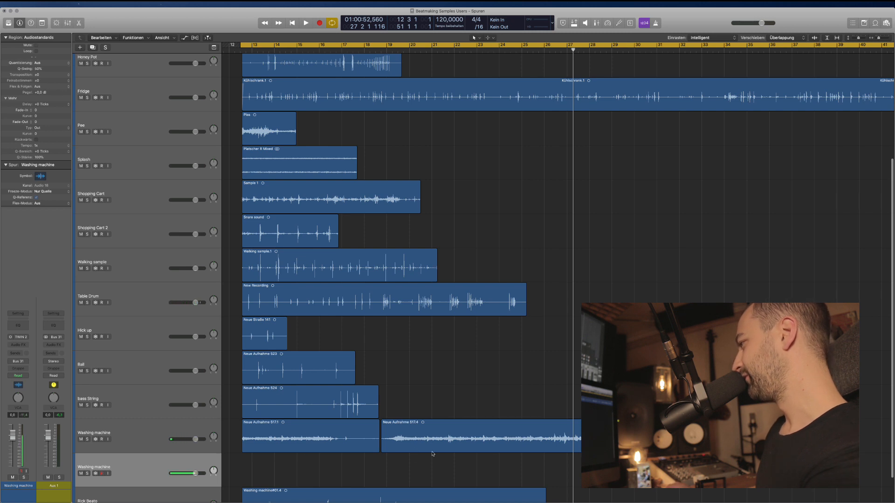
click(390, 442)
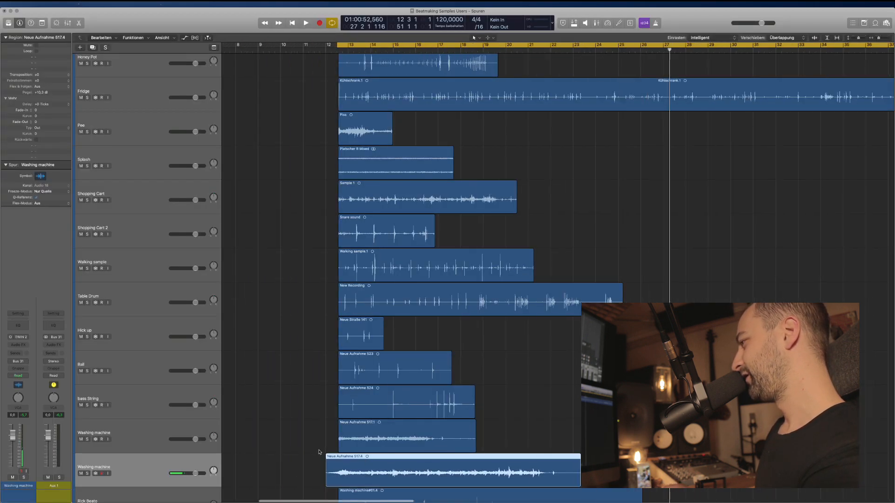
click(214, 402)
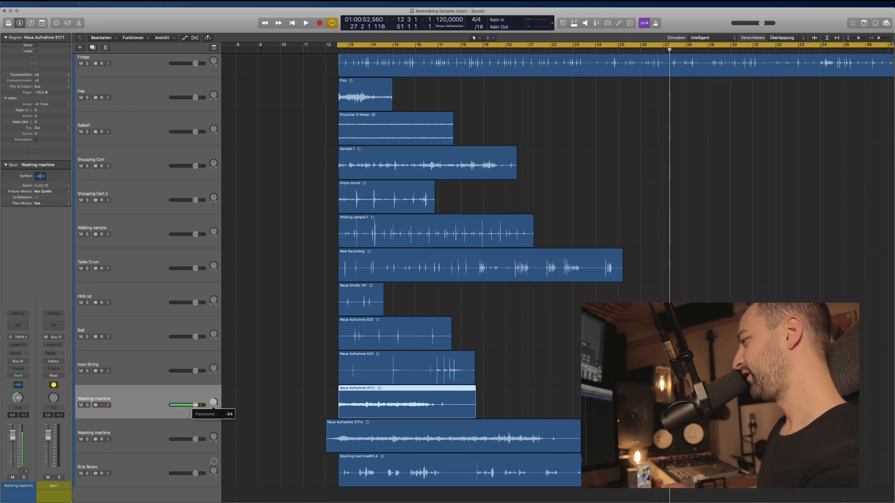
click(282, 412)
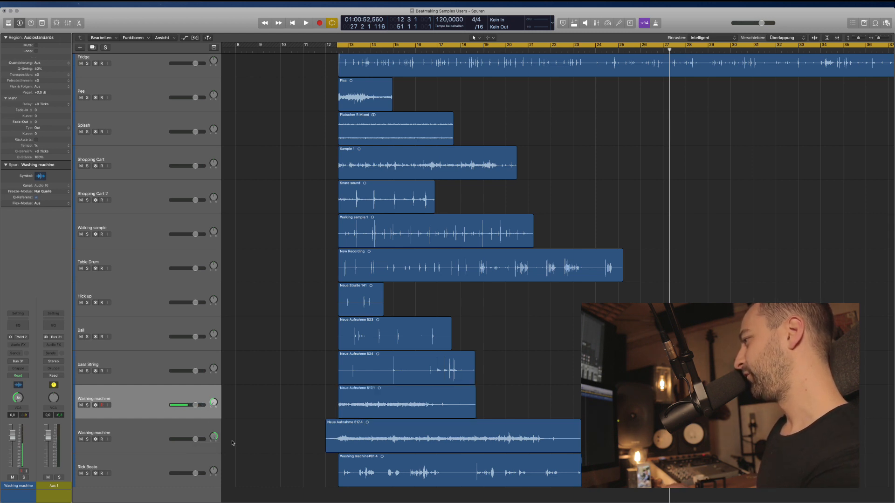
Solo both washing machine regions and play them twice from bar 13.
scroll(231, 415, right, 2)
click(102, 413)
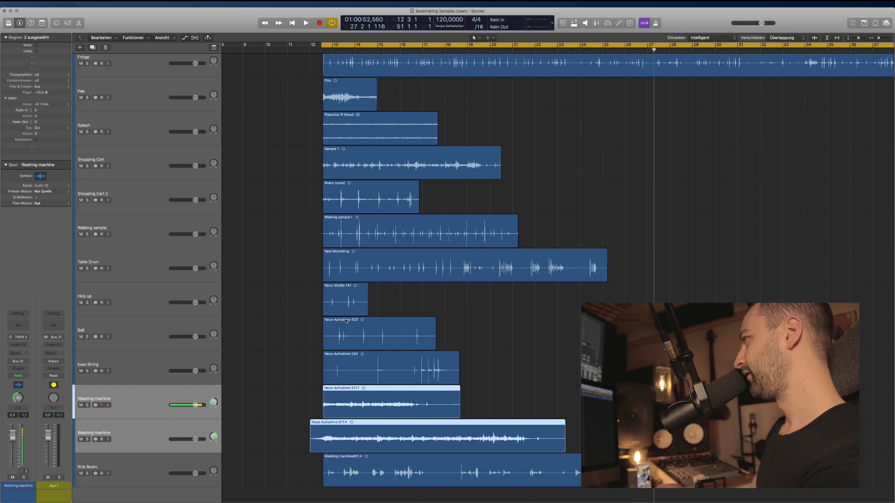
key(ctrl+s)
key(space)
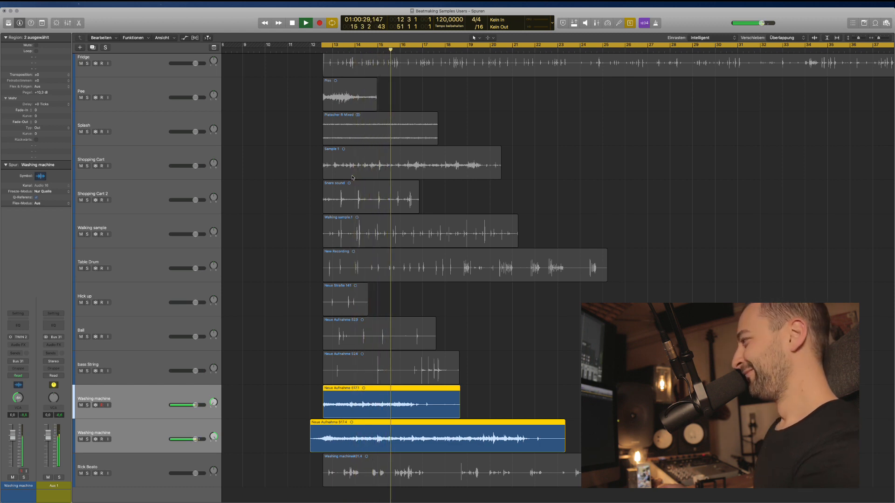
key(space)
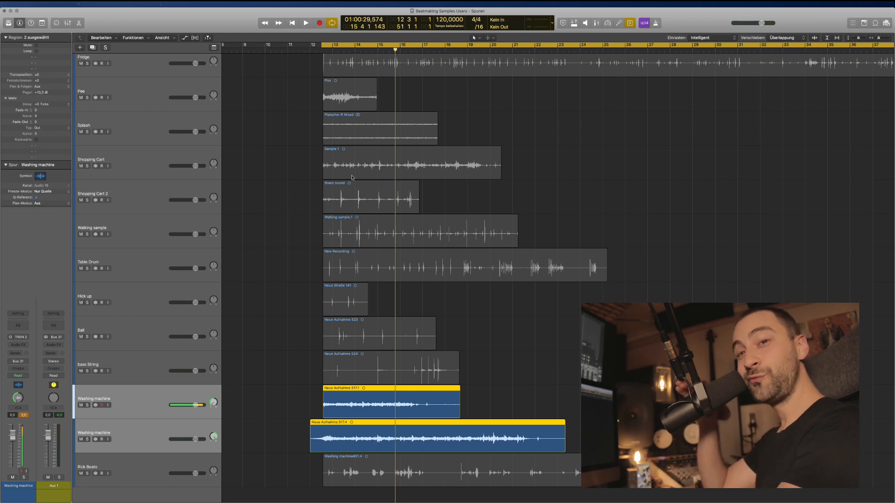
key(space)
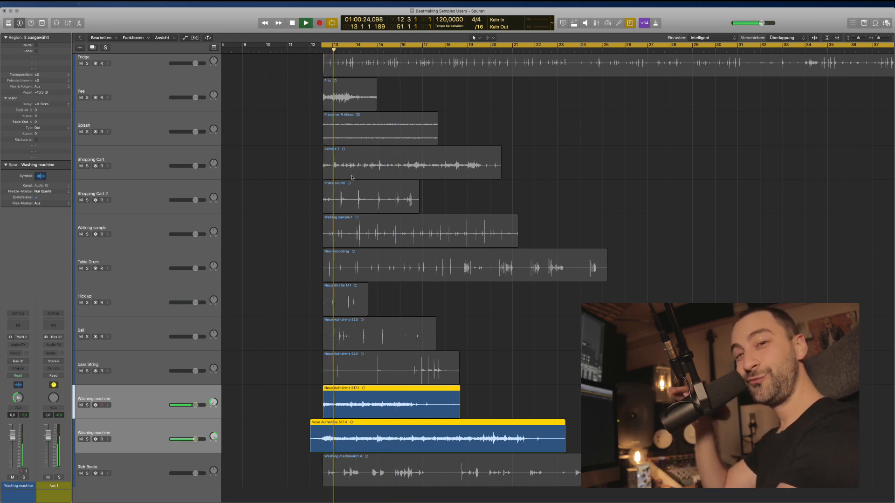
key(space)
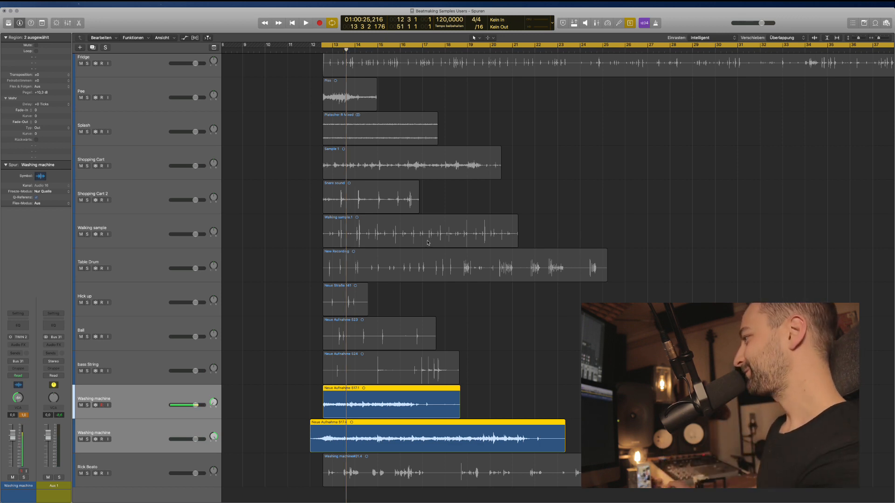
Move the solo to the Washing machine#01.4 region at the bottom.
key(ctrl+s)
click(419, 469)
key(ctrl+s)
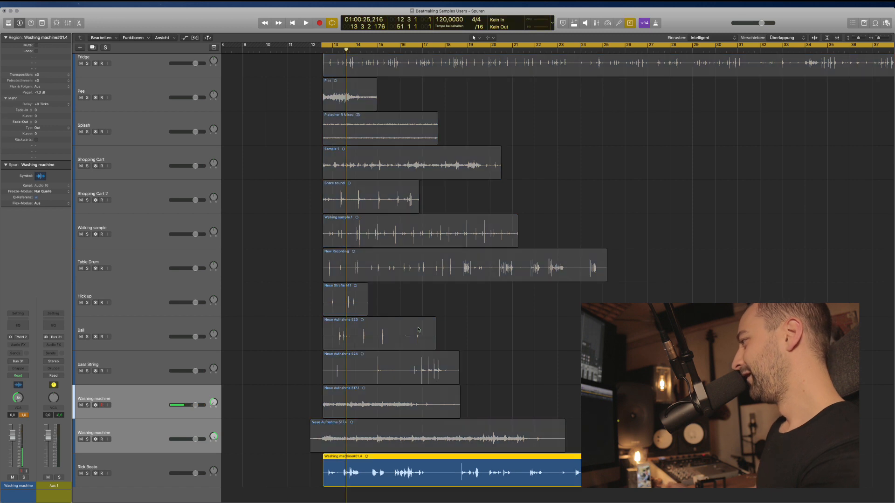
Re-select the Washing machine#01.4 region and solo it again.
click(265, 423)
key(ctrl+s)
click(332, 470)
key(ctrl+s)
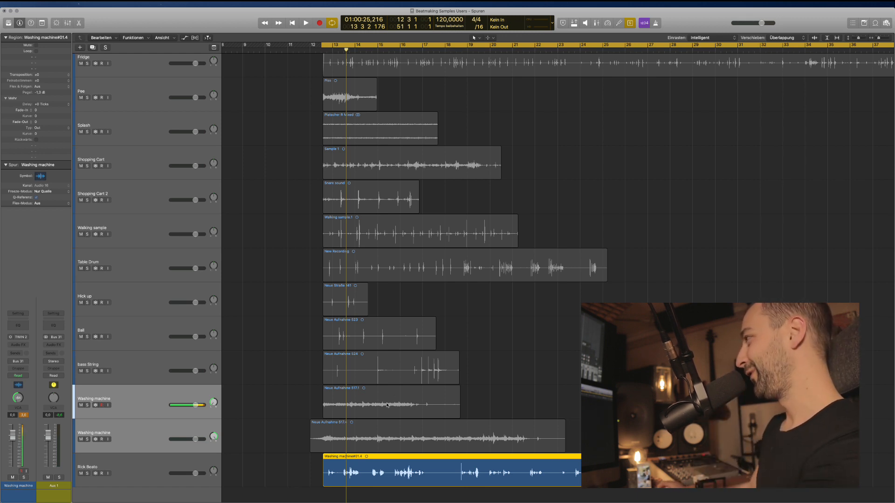
Play the soloed Washing machine#01.4 region through, stop, and turn solo off.
key(space)
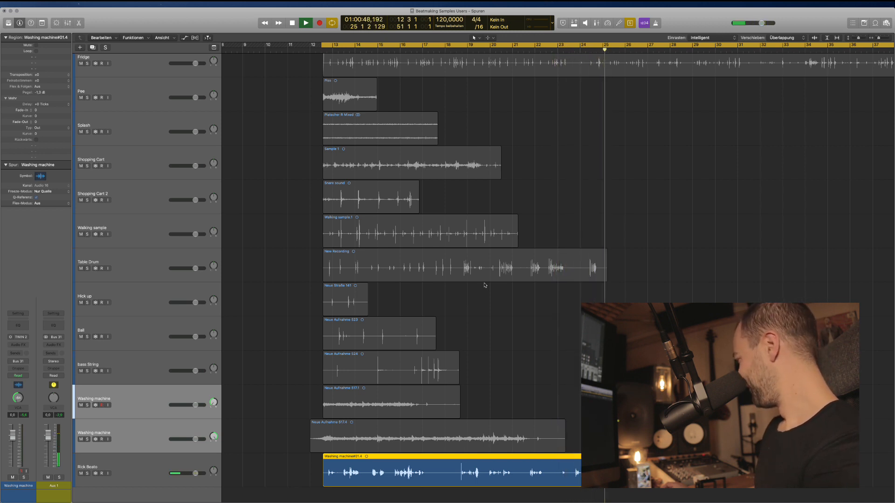
key(space)
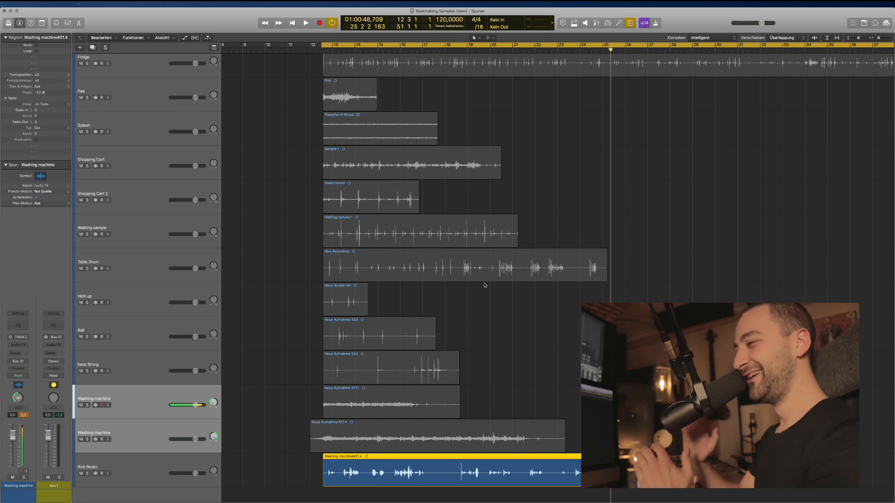
key(super+a)
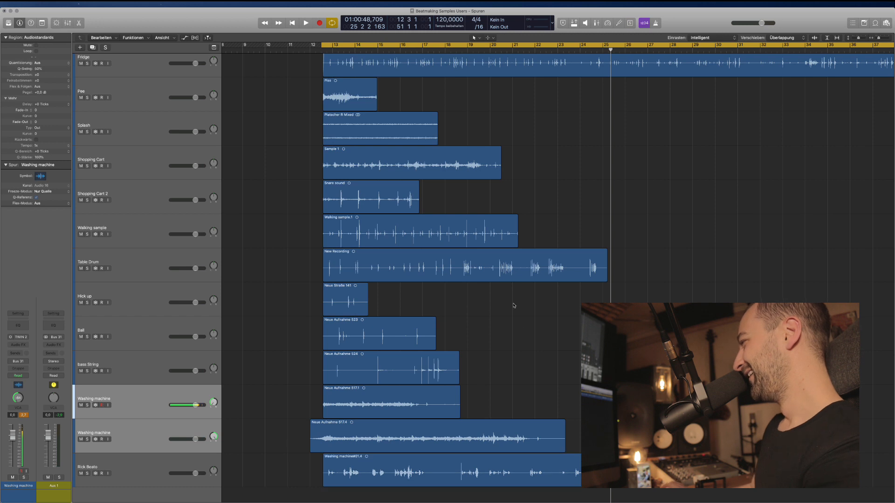
Shrink the view to fit every track and select all 18 tracks.
key(z)
scroll(517, 317, up, 5)
key(super+Up)
key(super+Up)
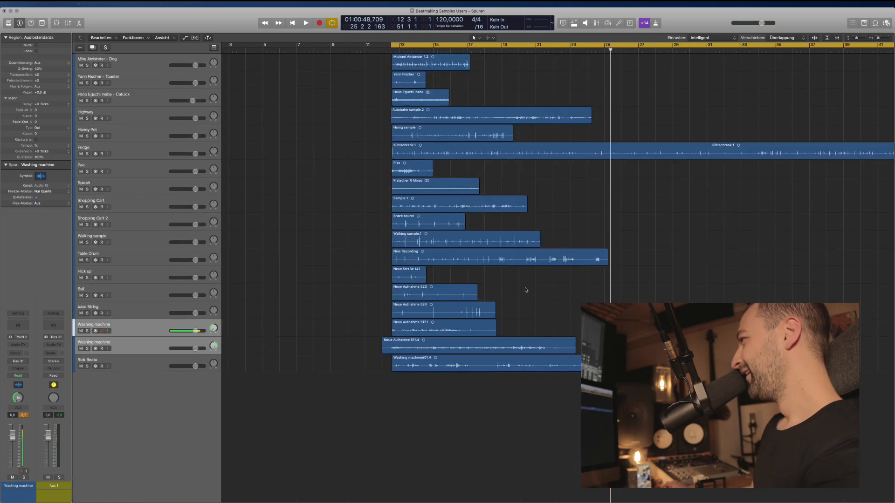
scroll(475, 293, right, 3)
scroll(475, 292, right, 1)
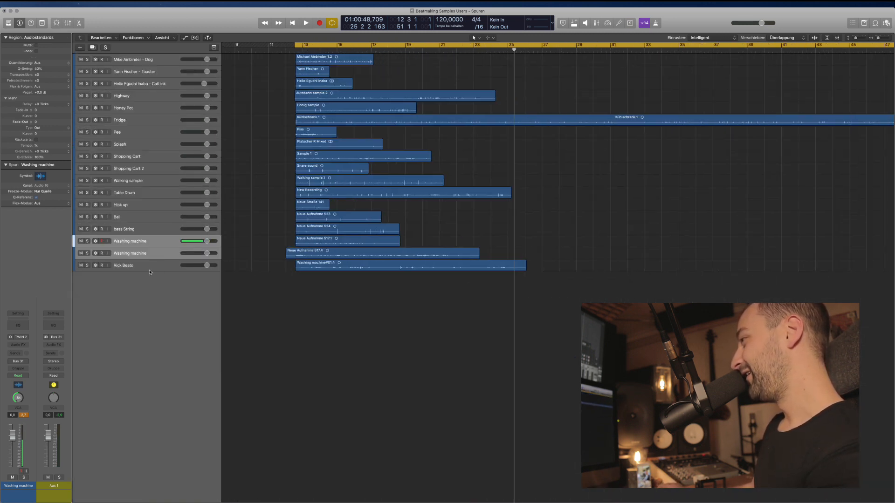
click(149, 254)
click(147, 242)
click(144, 267)
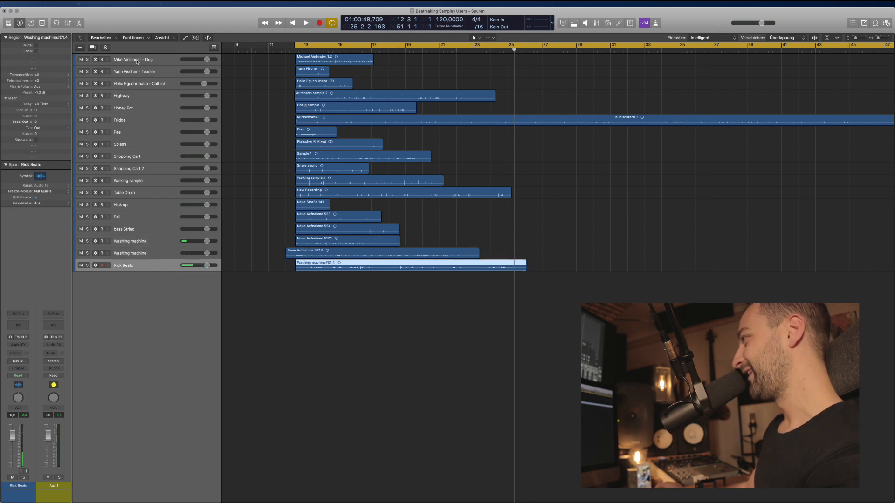
shift+click(137, 61)
Set every selected channel's input to Kein Eingang in the Mixer, leaving outputs on Bus 31.
key(x)
click(114, 358)
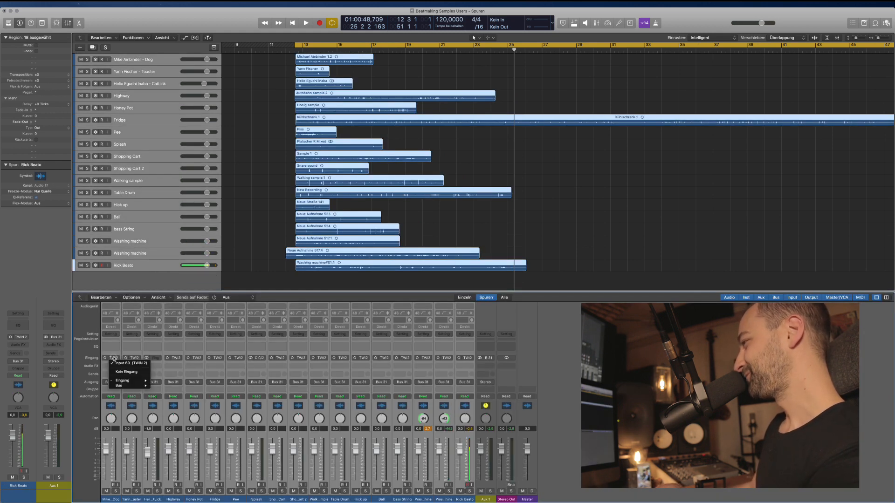
click(127, 372)
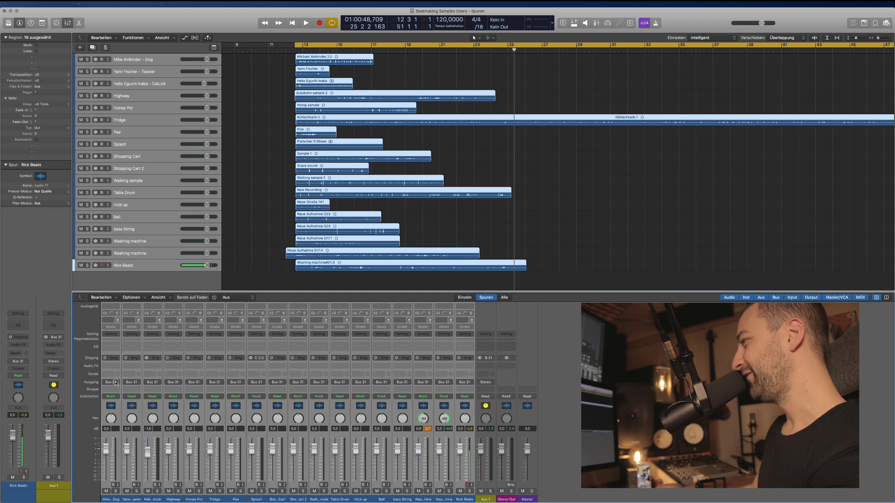
click(117, 383)
click(513, 384)
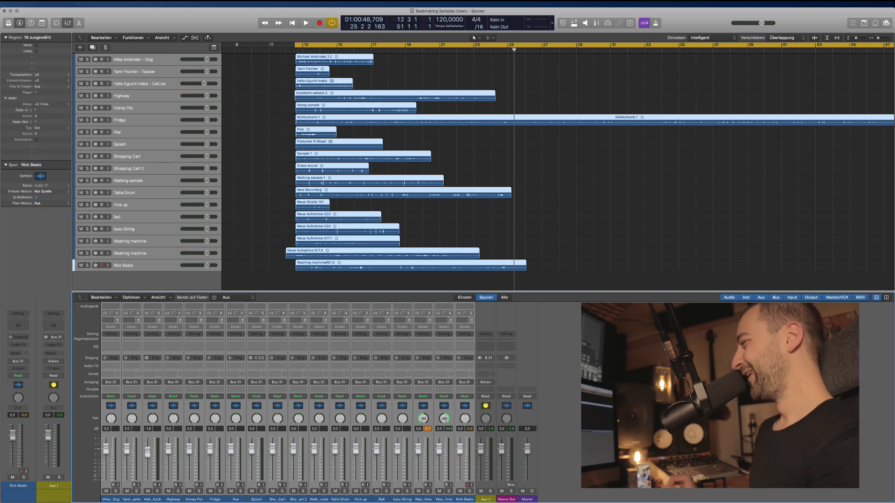
click(468, 230)
key(x)
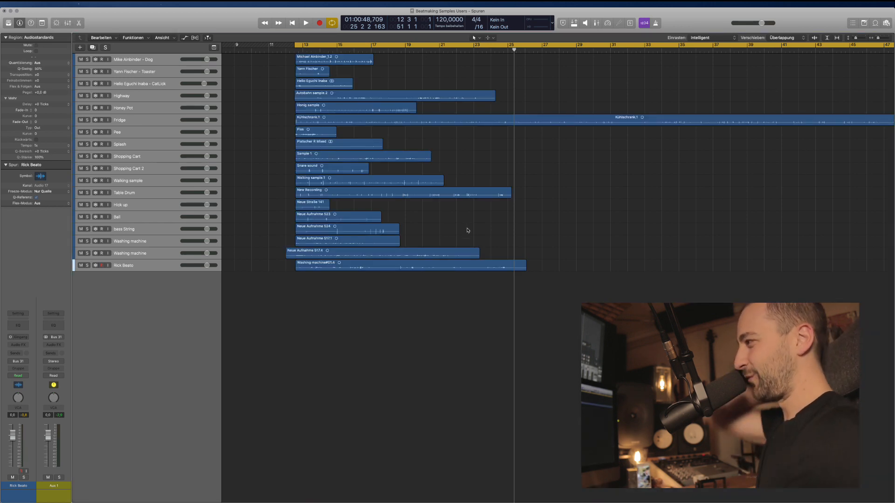
Move both Washing machine tracks to the top of the track list.
click(141, 254)
shift+click(150, 241)
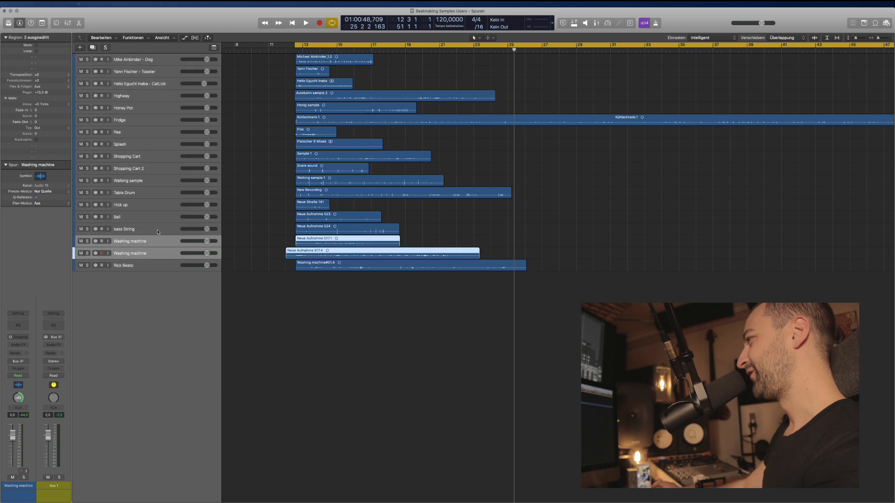
drag(140, 243, 146, 60)
key(super+Down)
click(111, 107)
Audition the soloed Neue Aufnahme 517.4 region from bar 19, then turn solo off.
key(super+Up)
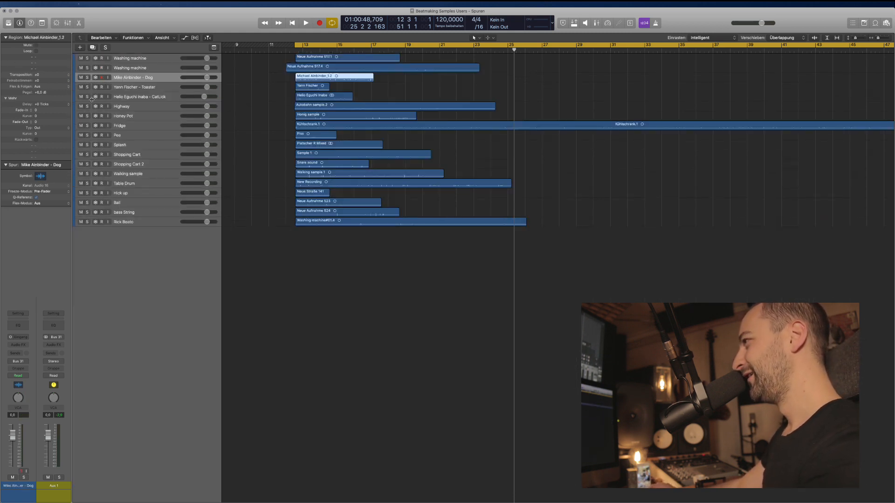
key(super+Down)
key(super+Down)
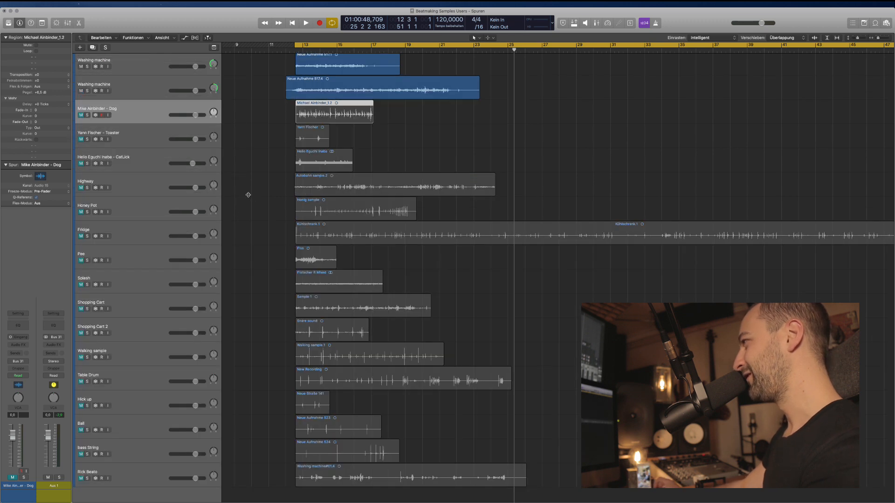
scroll(386, 154, up, 2)
click(439, 142)
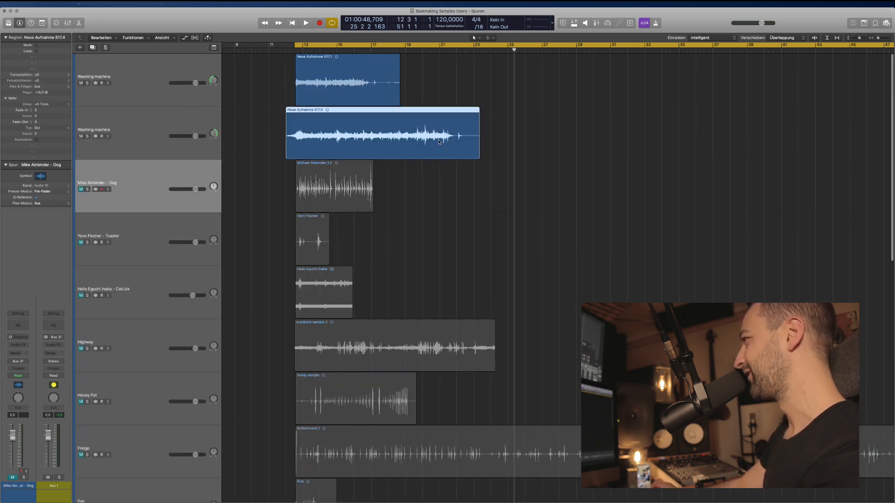
key(ctrl+s)
double_click(410, 51)
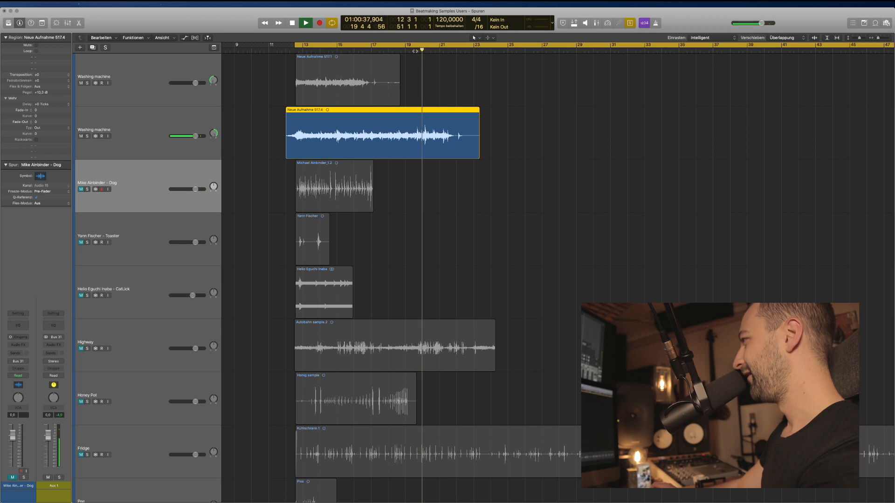
key(space)
key(ctrl+s)
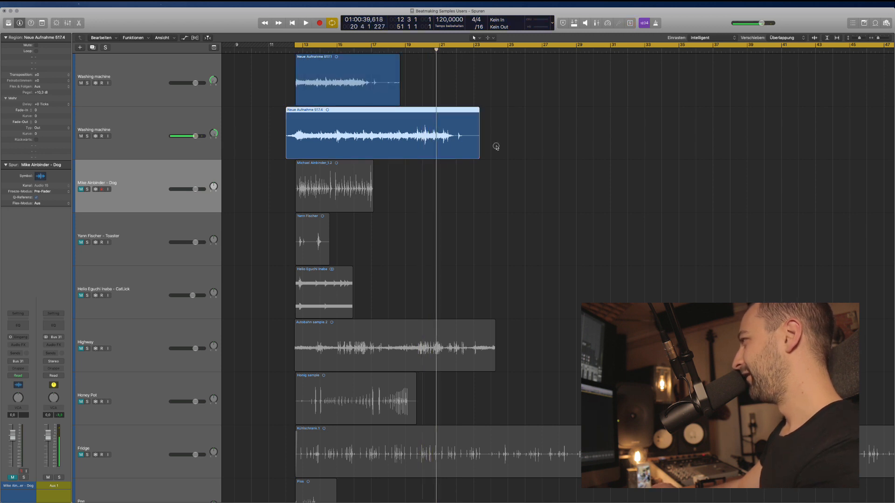
Delete both Washing machine regions past bar 17 and the lower region before bar 13.
drag(496, 147, 367, 86)
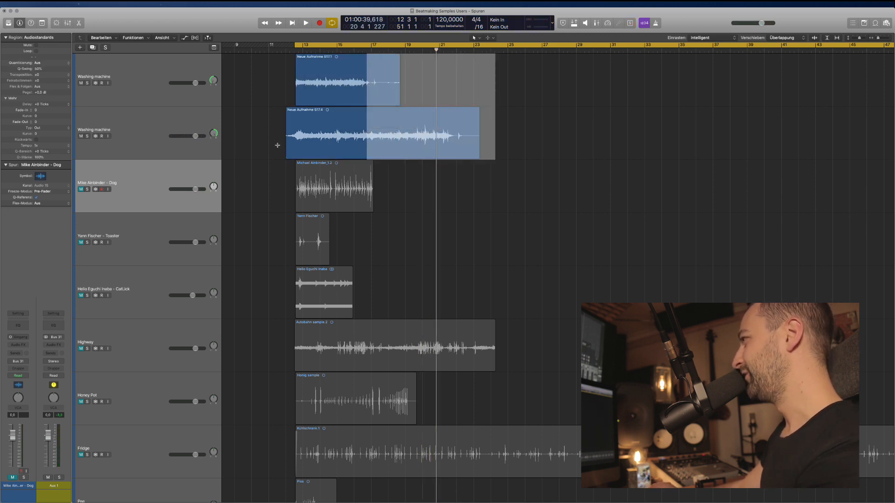
key(Delete)
drag(277, 147, 296, 71)
key(Delete)
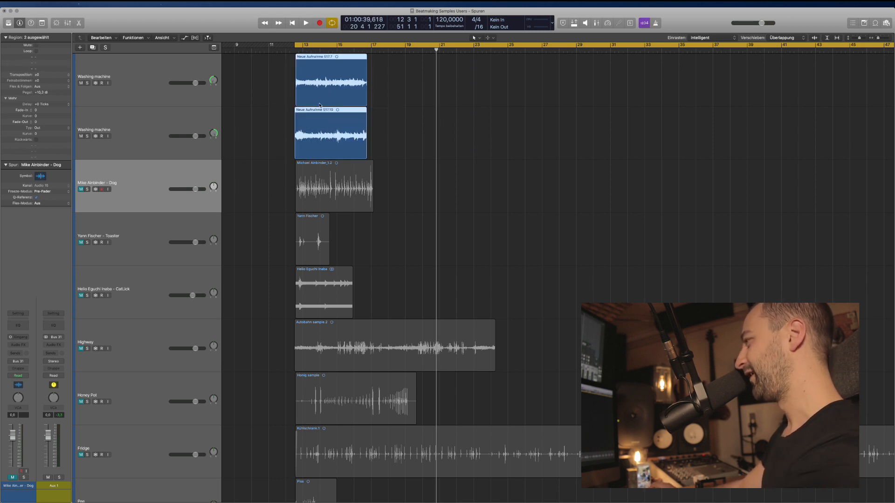
key(i)
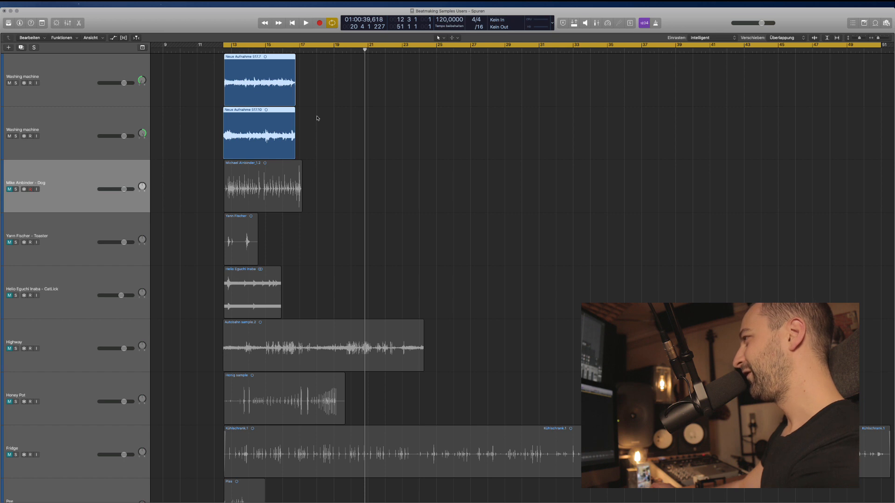
key(i)
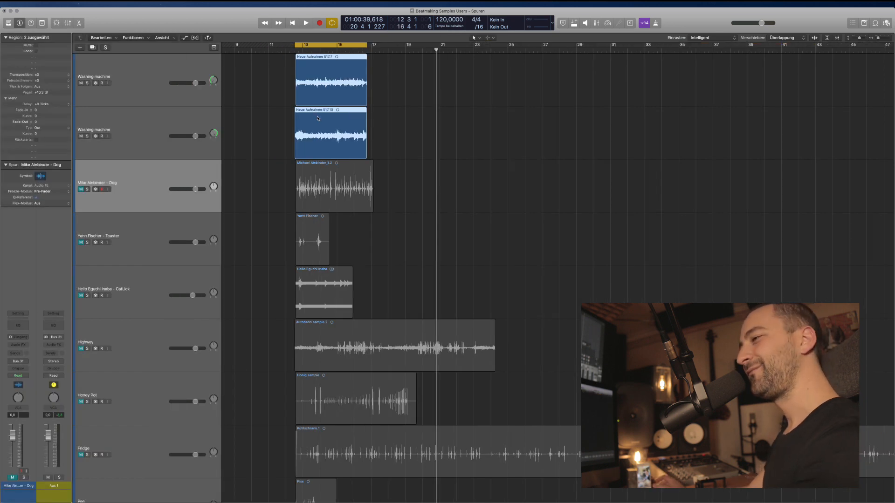
Move the Neue Aufnahme 517.7 region to bar 19 and play it.
click(338, 90)
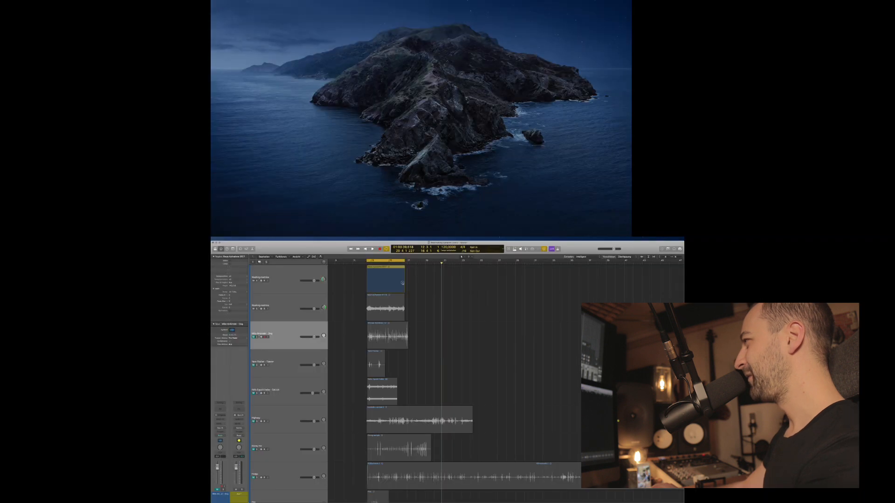
drag(334, 88, 441, 87)
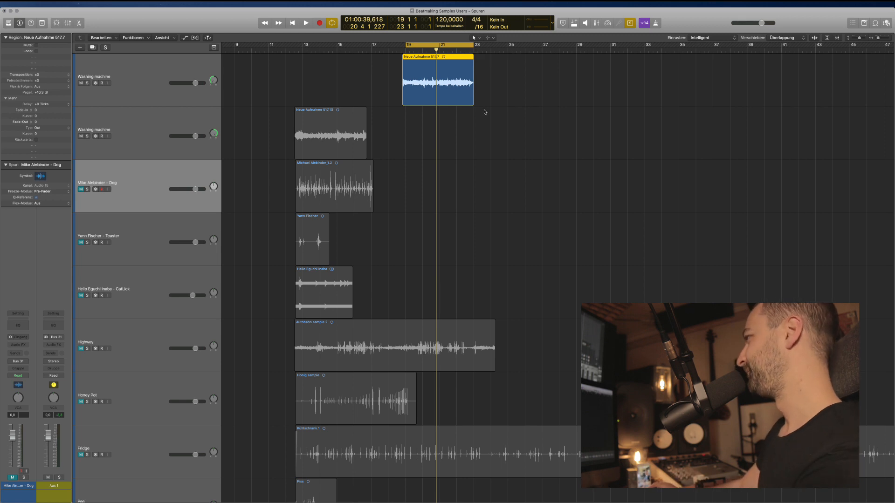
key(space)
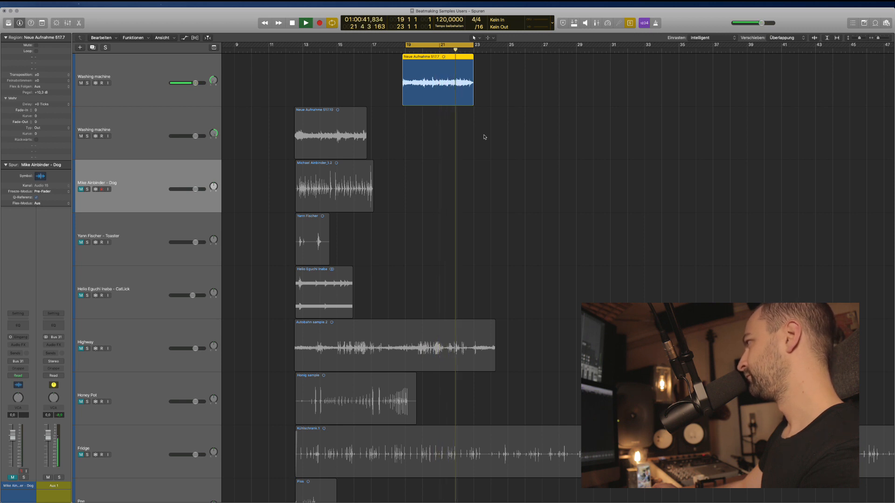
key(space)
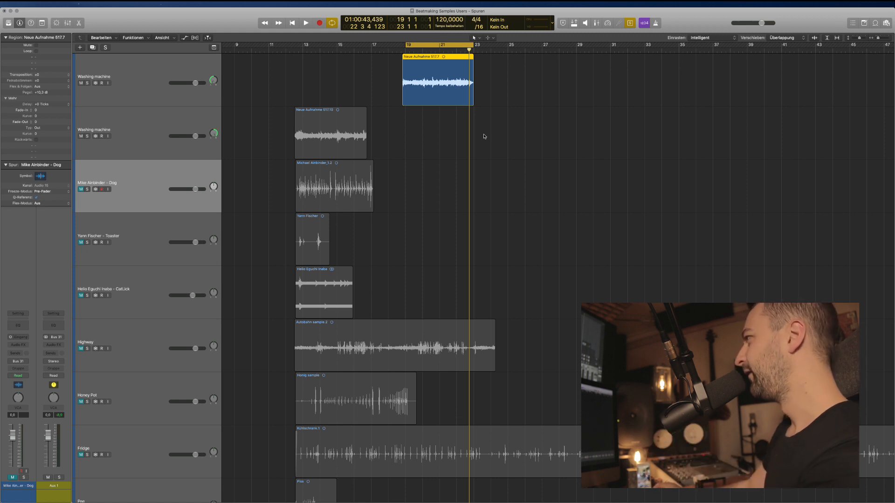
Audition the Neue Aufnahme 517.10 region on its own.
click(445, 129)
click(355, 116)
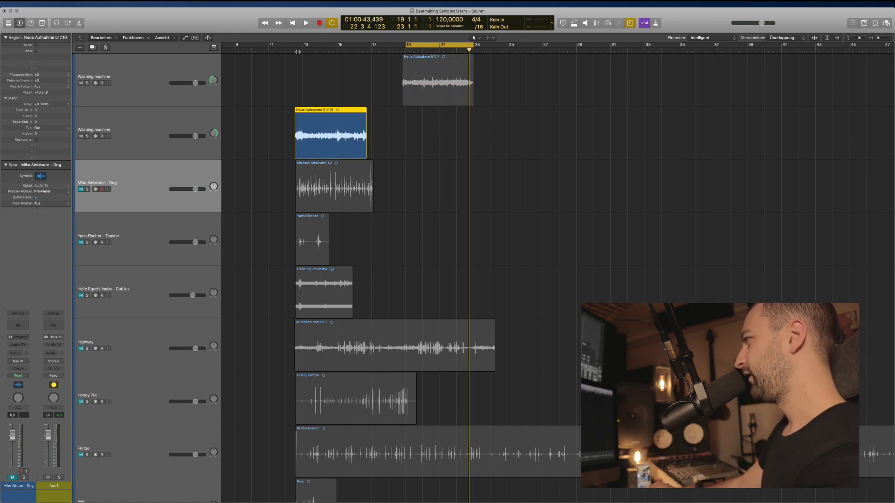
key(shift+space)
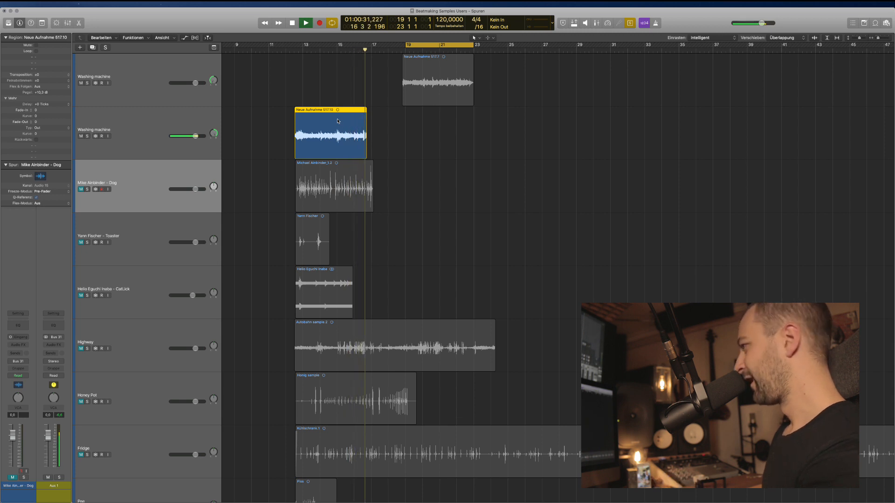
key(space)
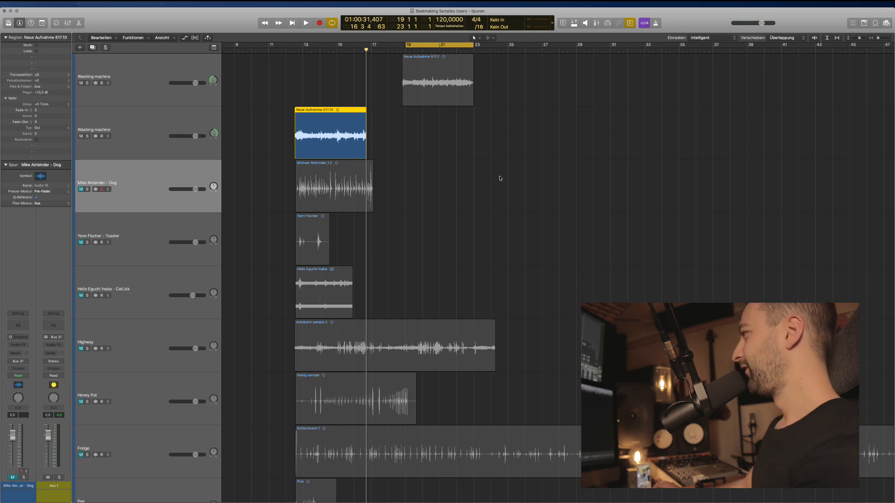
Try region 517.10 at about bar 25, then return it to bar 19.
click(446, 102)
click(362, 131)
scroll(385, 163, right, 2)
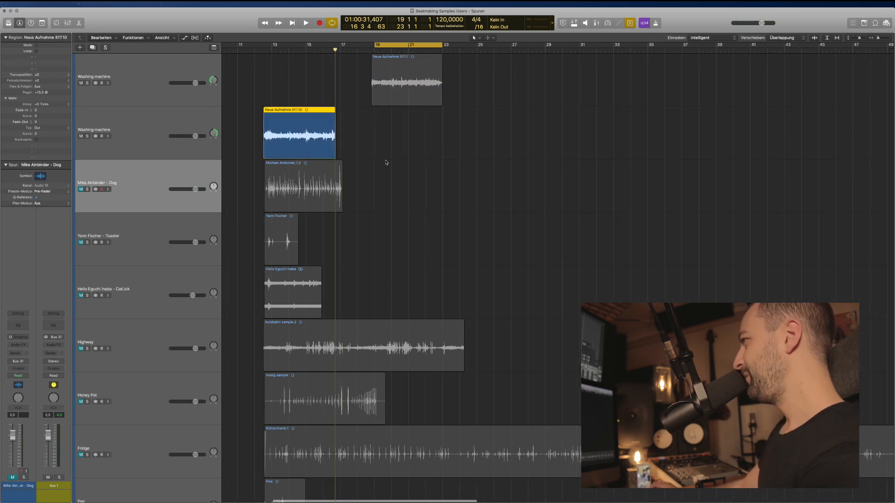
click(343, 154)
drag(312, 134, 533, 135)
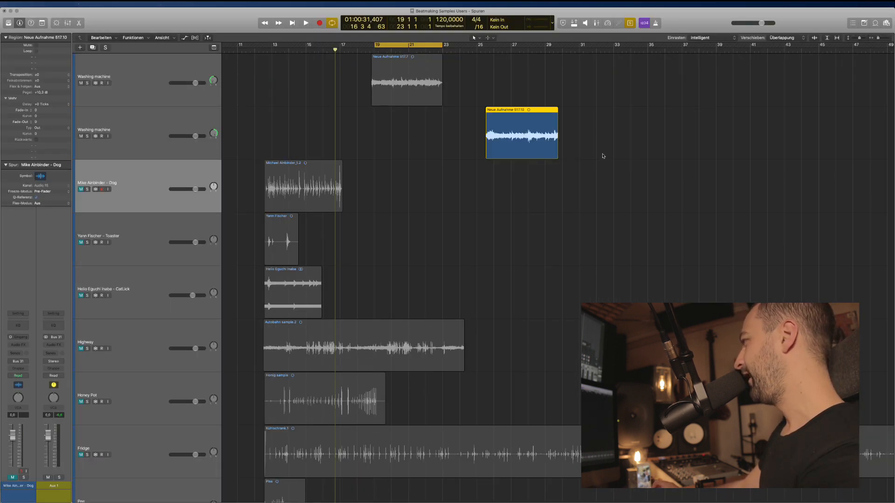
scroll(530, 173, right, 2)
drag(475, 143, 360, 143)
key(super+Left)
key(super+Left)
scroll(554, 174, right, 8)
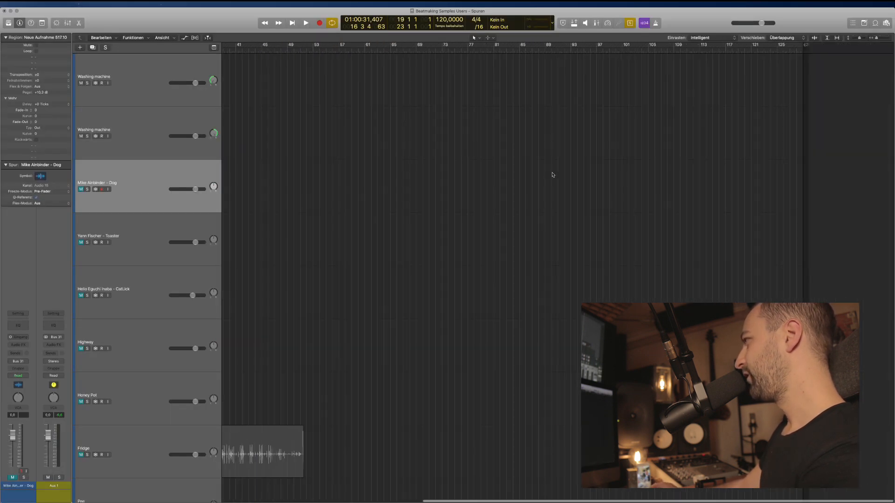
scroll(464, 166, left, 10)
key(super+Right)
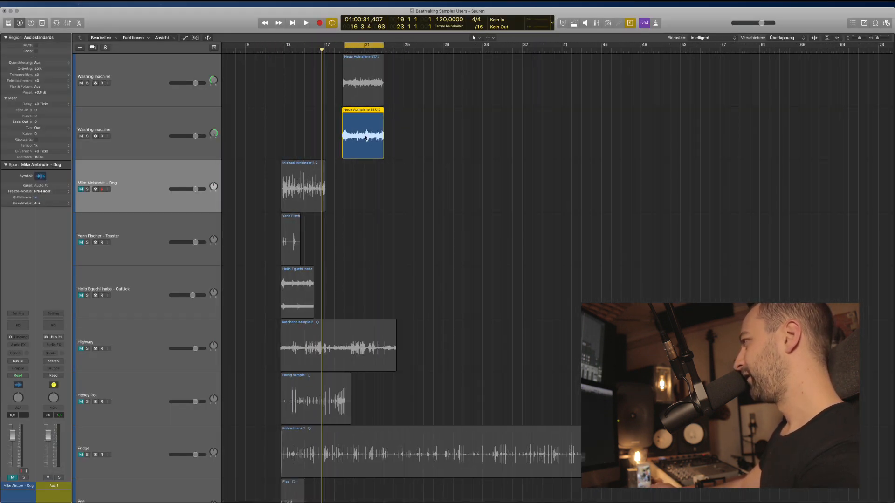
Move region 517.10 to around bar 31, solo it, and play it.
click(442, 136)
key(ctrl+s)
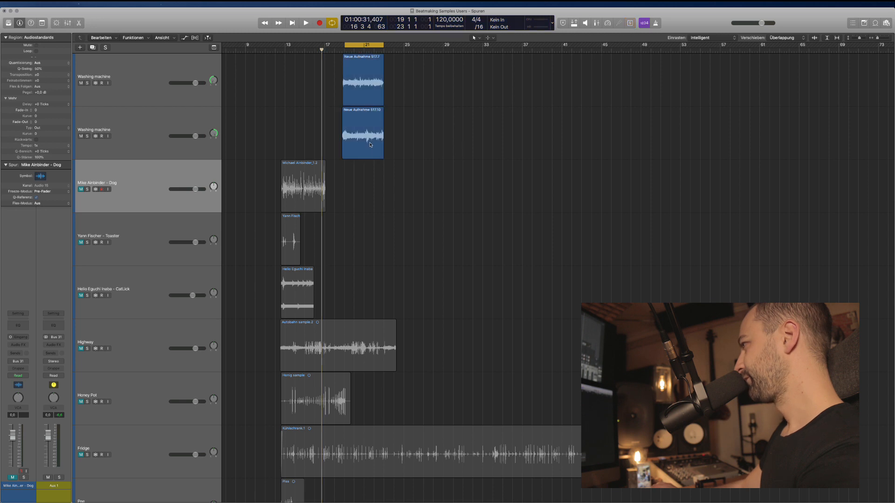
drag(371, 144, 489, 145)
key(ctrl+s)
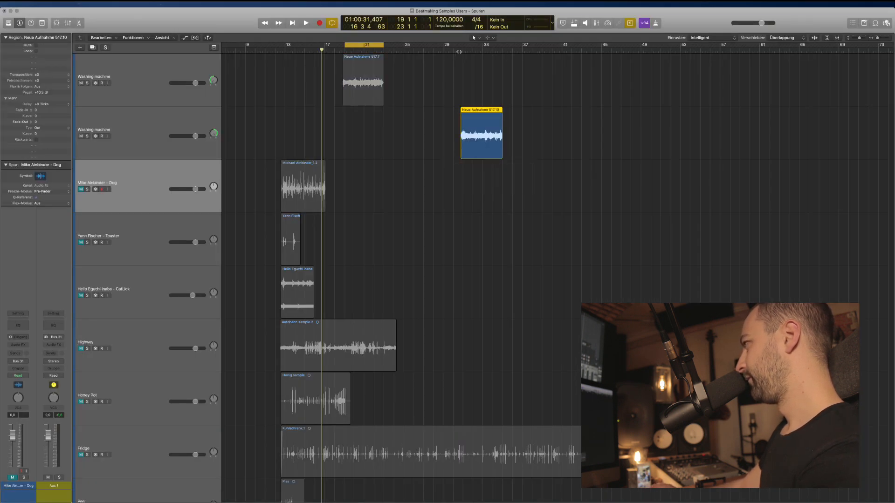
key(shift+space)
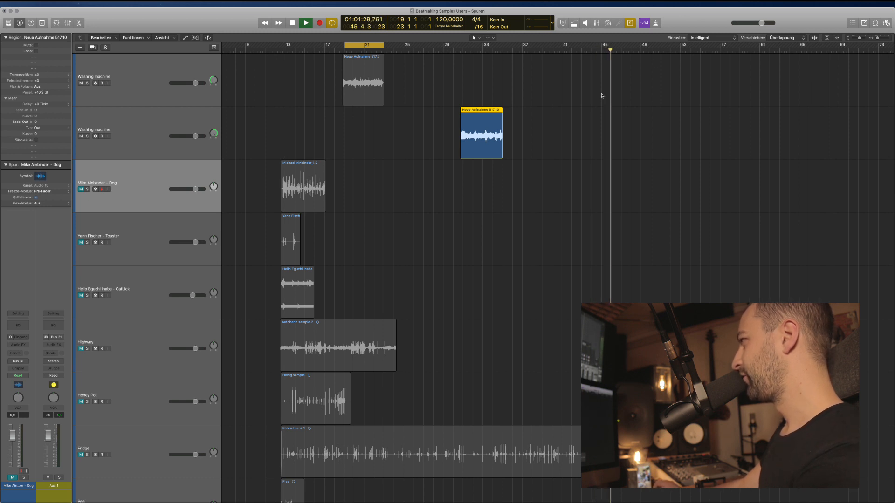
click(550, 154)
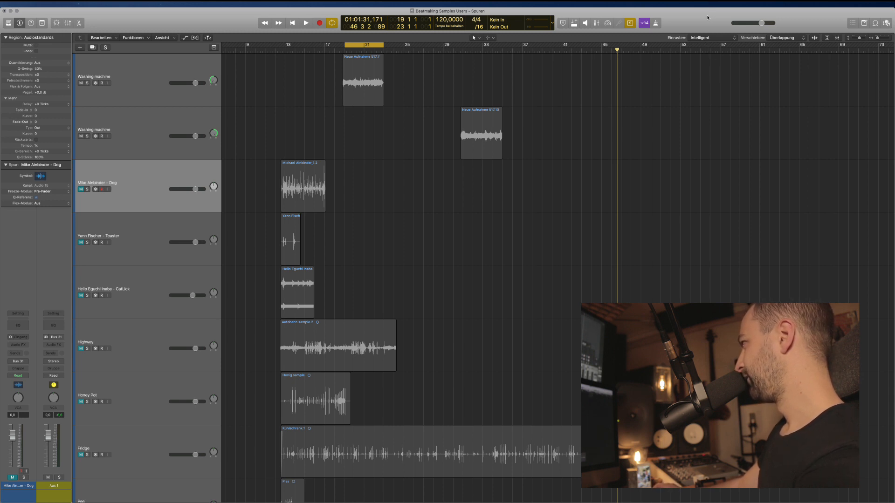
key(space)
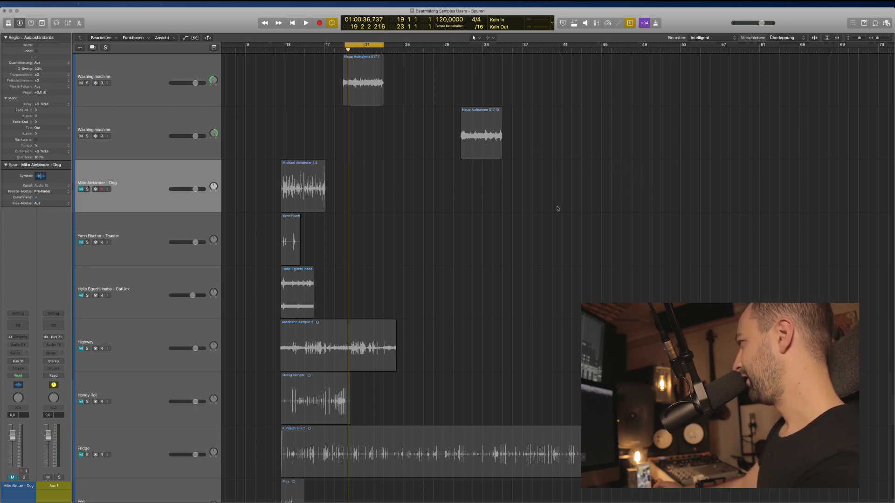
click(482, 154)
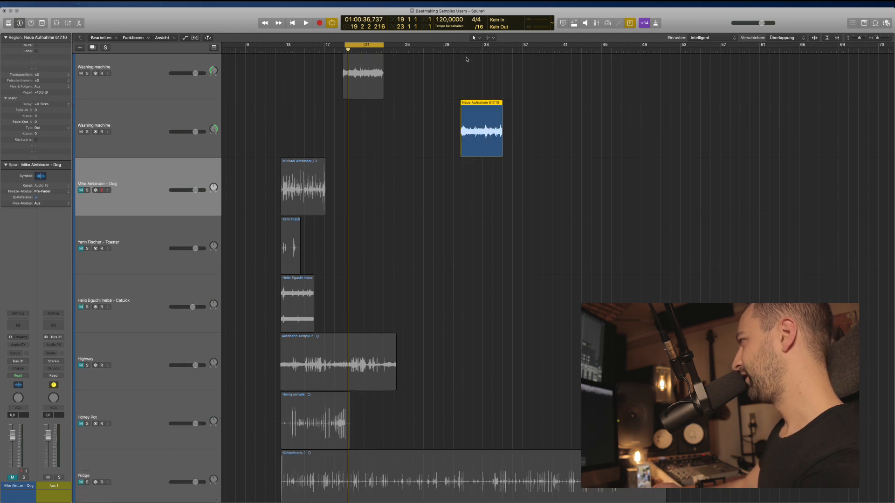
Set the cycle to bars 31–36 over region 517.10 and audition it several times.
drag(467, 59, 514, 60)
key(super+Right)
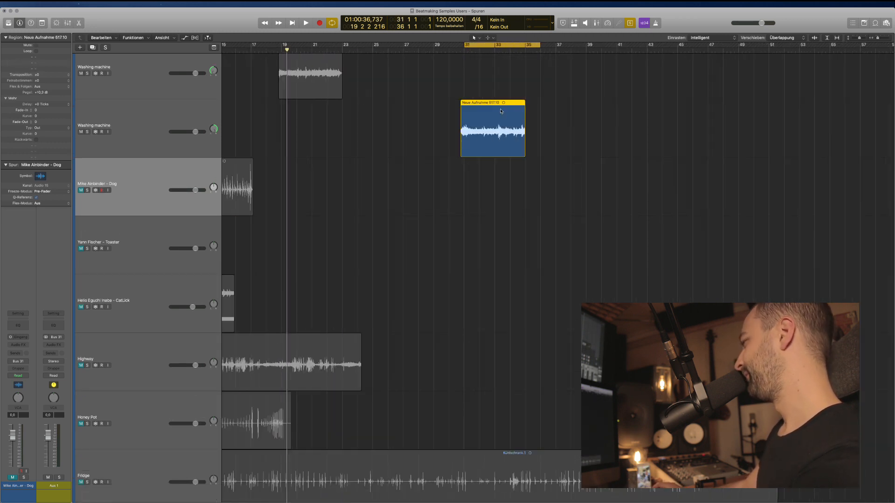
key(space)
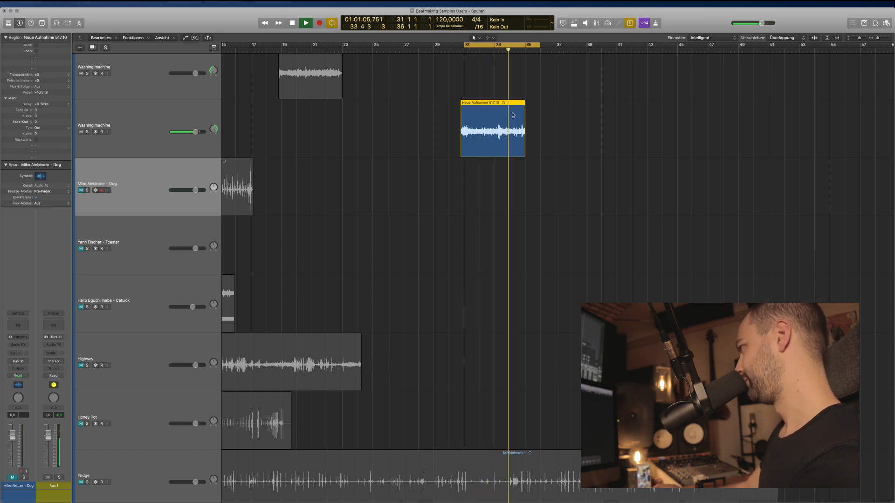
key(space)
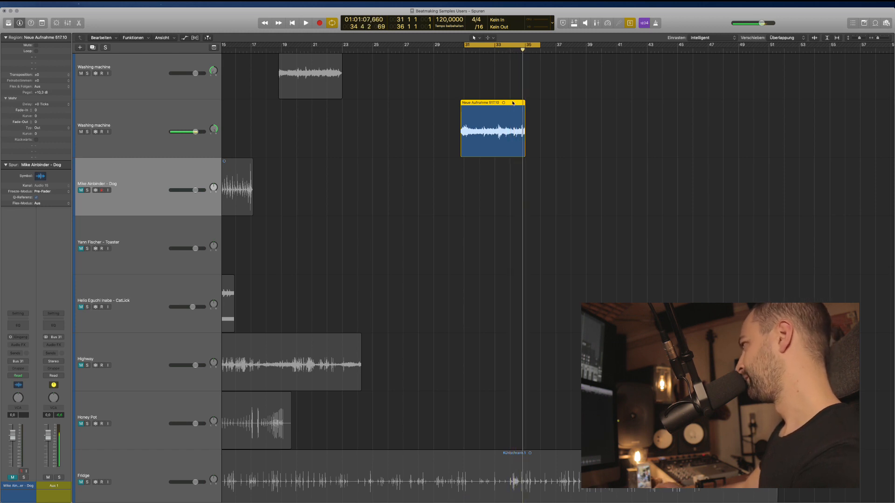
click(685, 72)
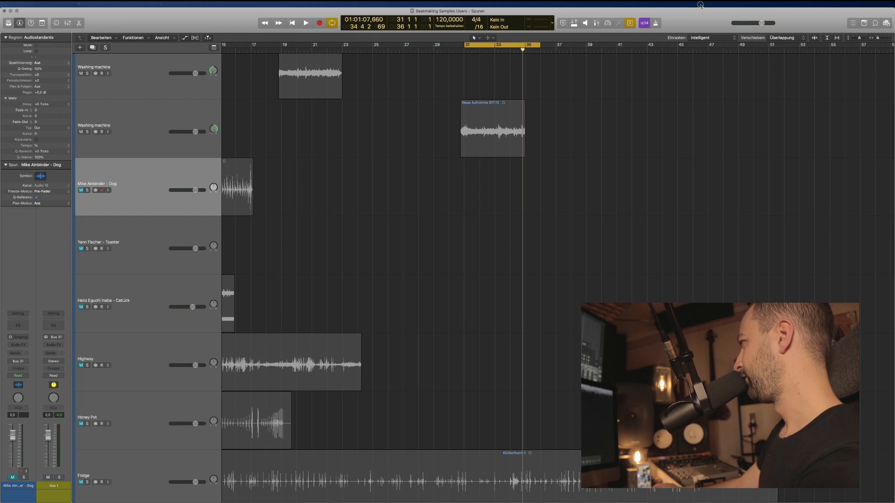
key(space)
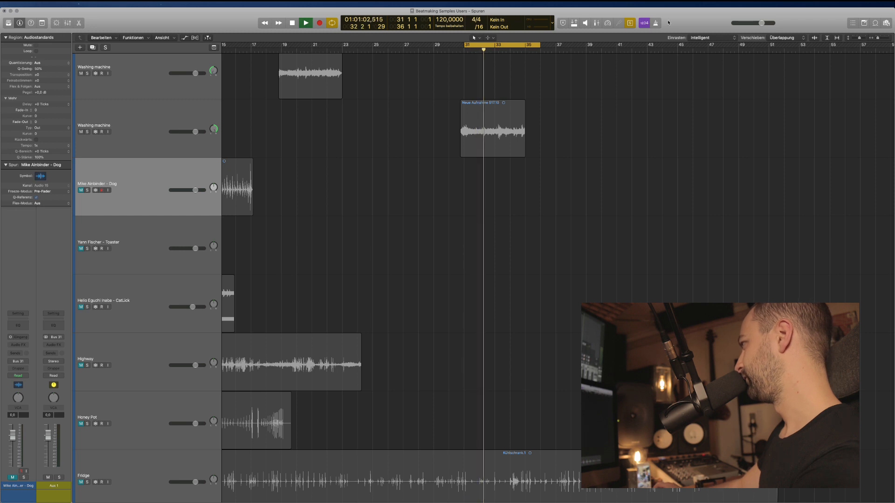
key(space)
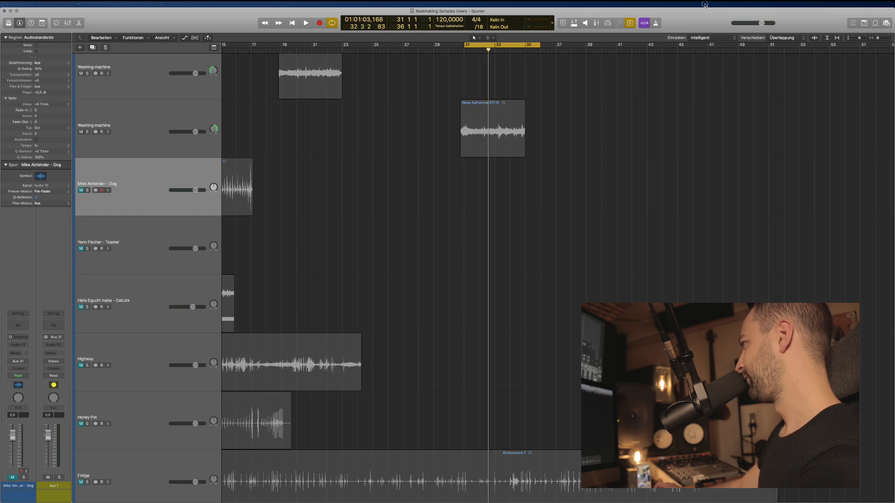
key(space)
key(space)
key(space)
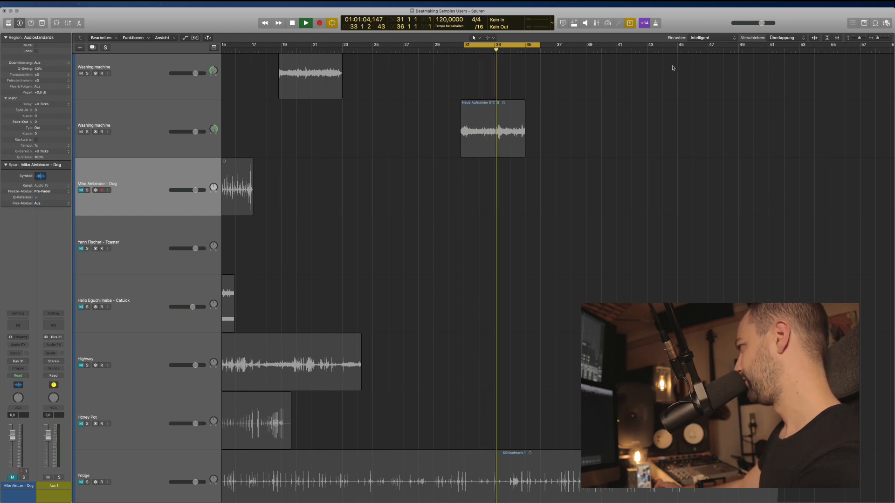
key(space)
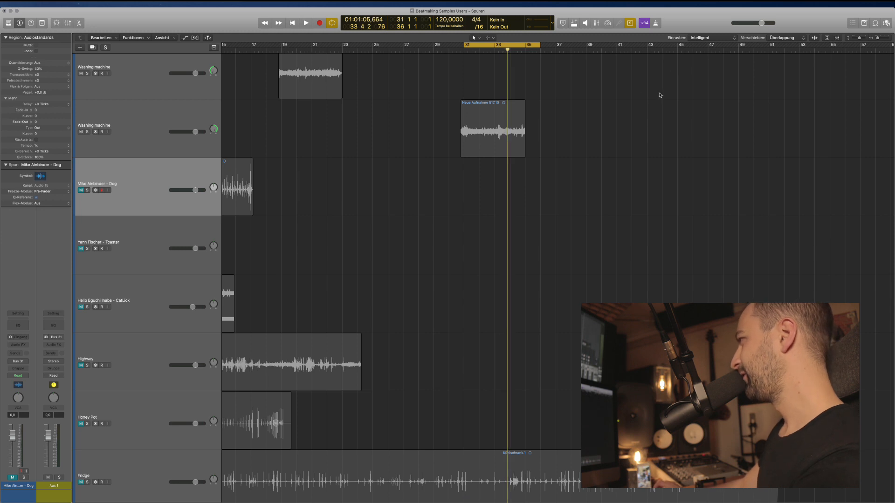
Turn solo off and extend region 517.10's start back to about bar 30.3.
drag(548, 170, 523, 150)
key(ctrl+s)
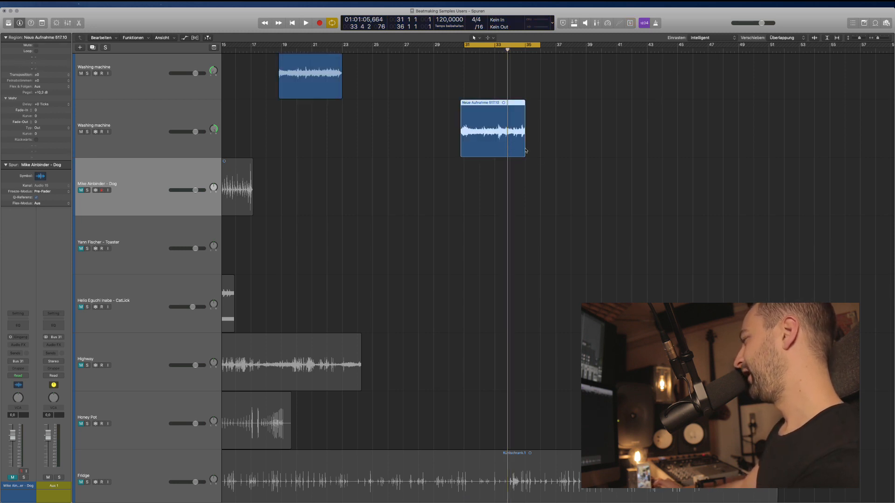
click(517, 182)
scroll(494, 164, left, 3)
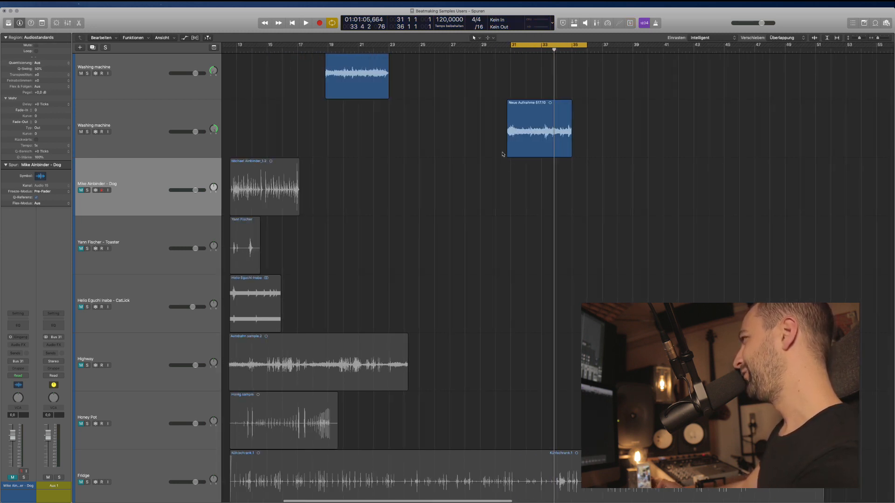
scroll(500, 161, right, 3)
click(506, 138)
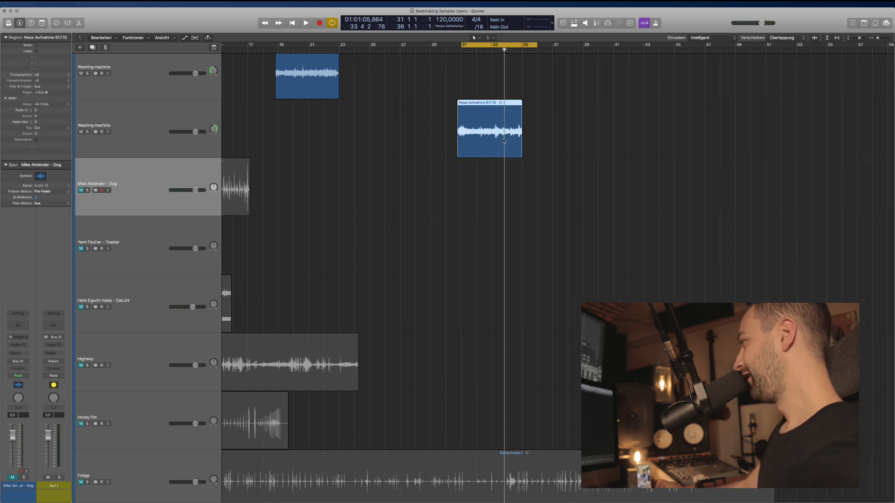
key(super+Right)
key(super+Right)
key(super+Right)
click(378, 191)
click(388, 133)
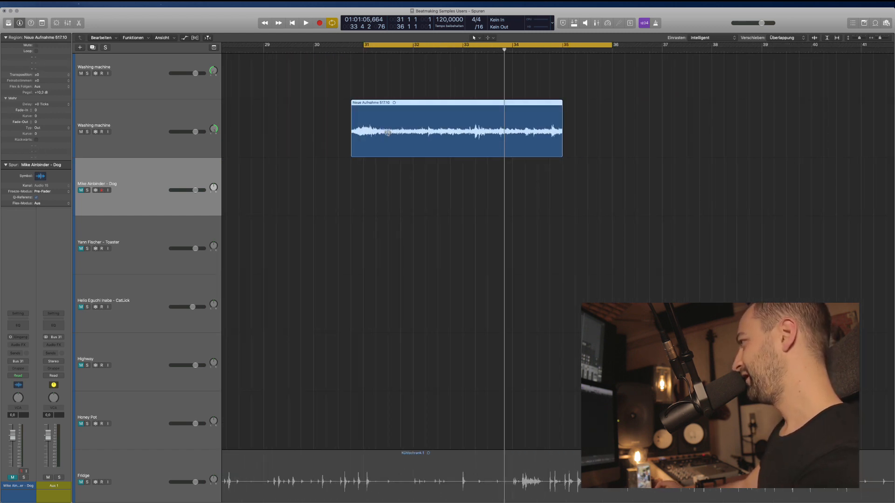
drag(353, 154, 332, 158)
Show flex editing and set the Washing machine track's flex mode to Flex Time - Teilen.
click(334, 148)
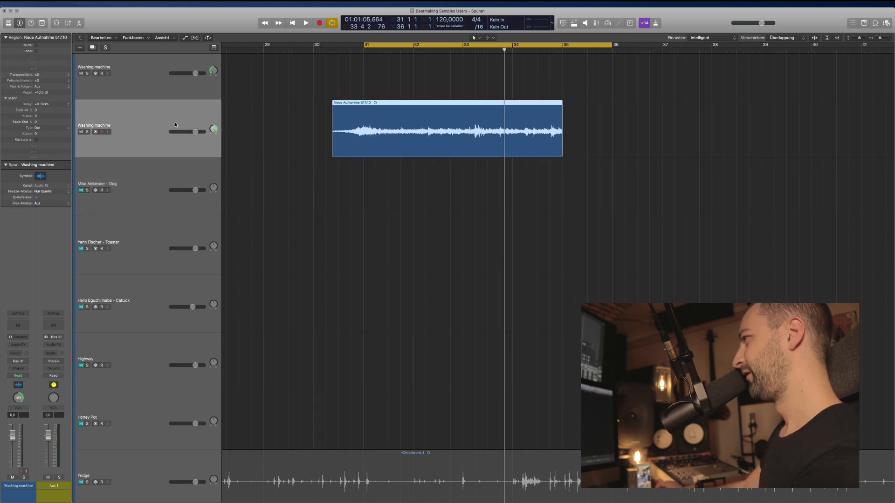
click(240, 175)
click(354, 147)
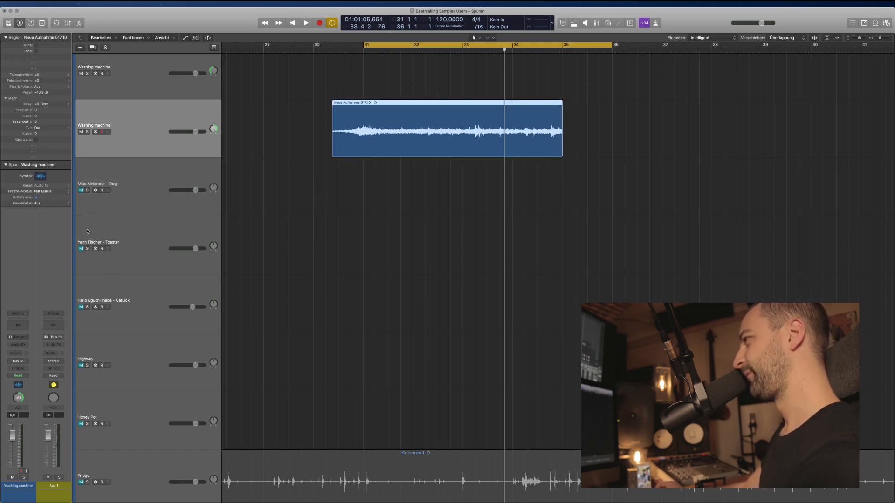
key(super+f)
click(106, 136)
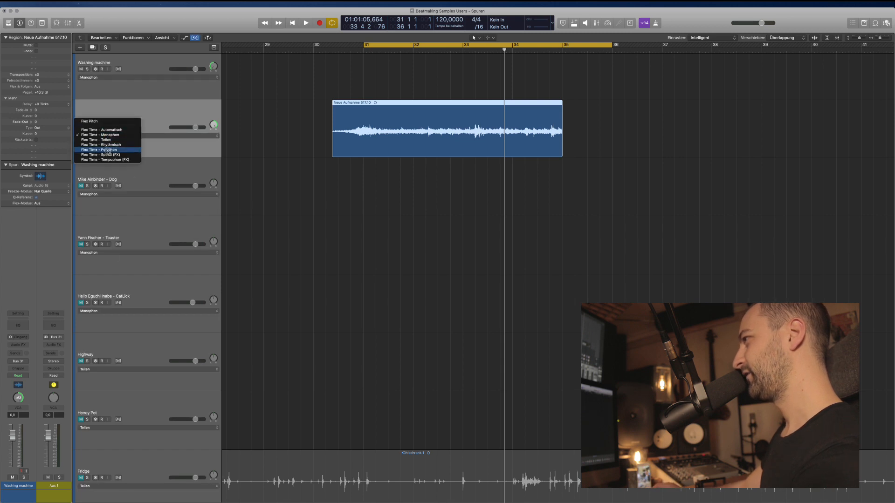
click(112, 141)
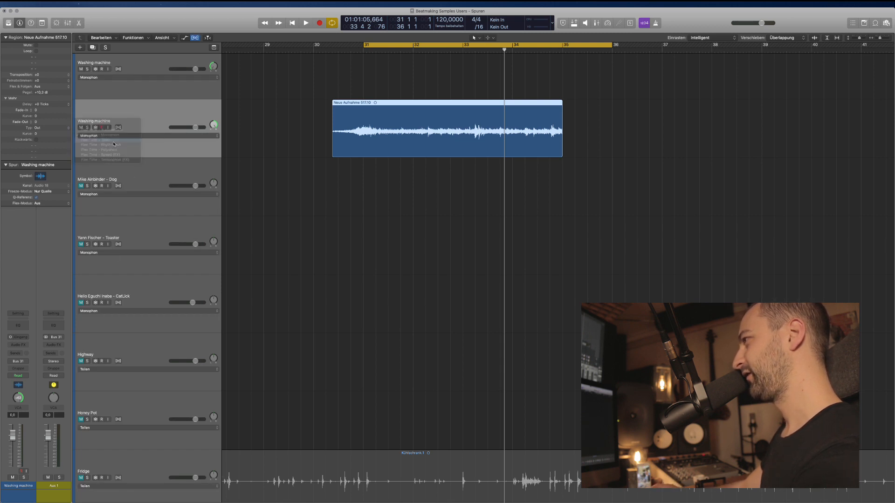
Split the analysed region at its transient markers, then undo the split.
click(368, 106)
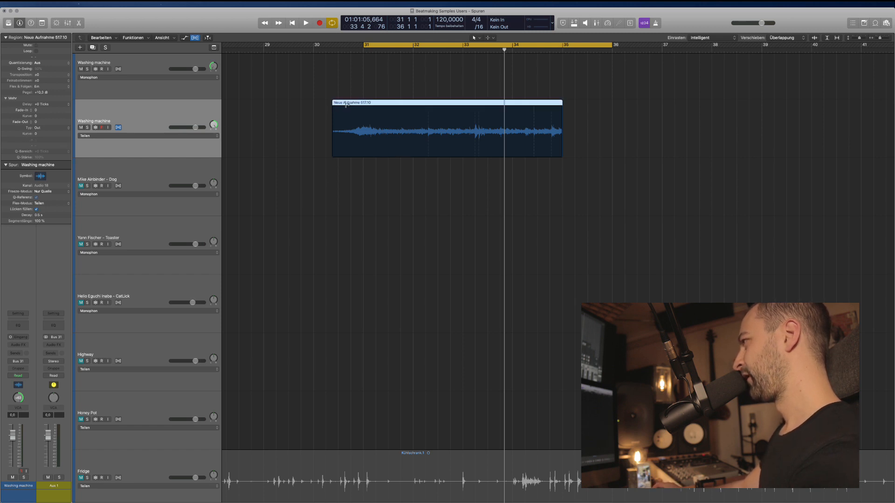
right_click(358, 103)
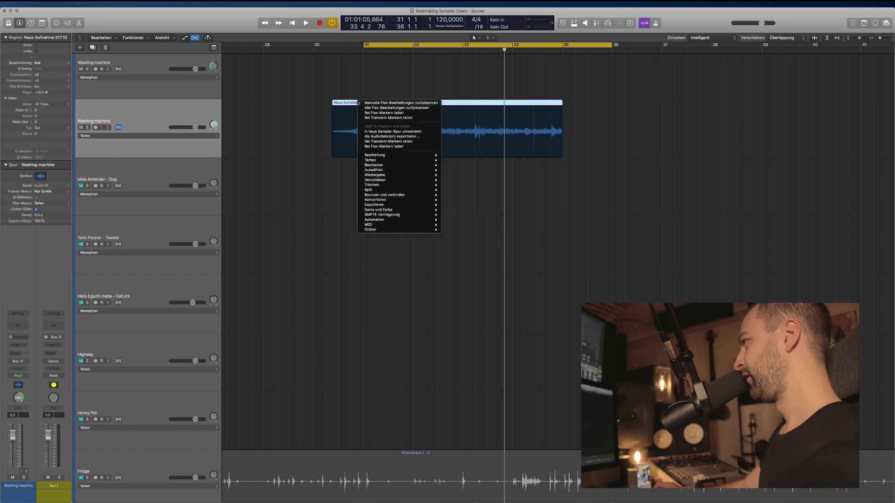
click(388, 118)
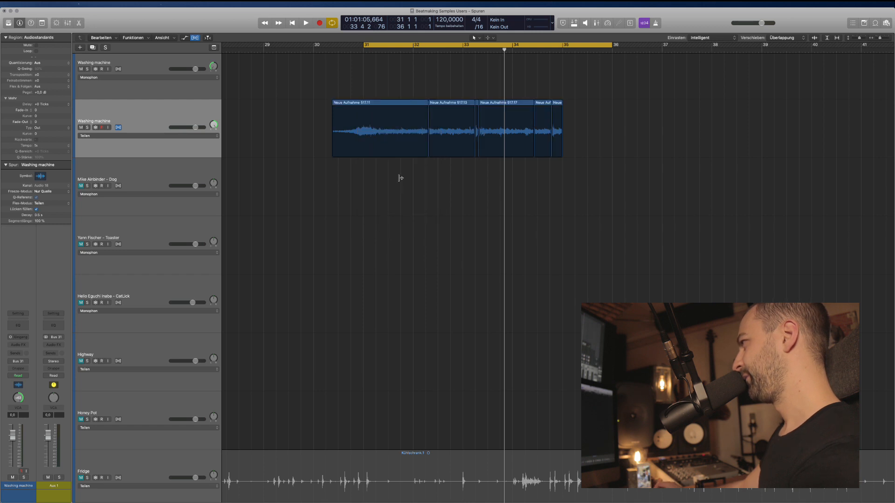
key(super+z)
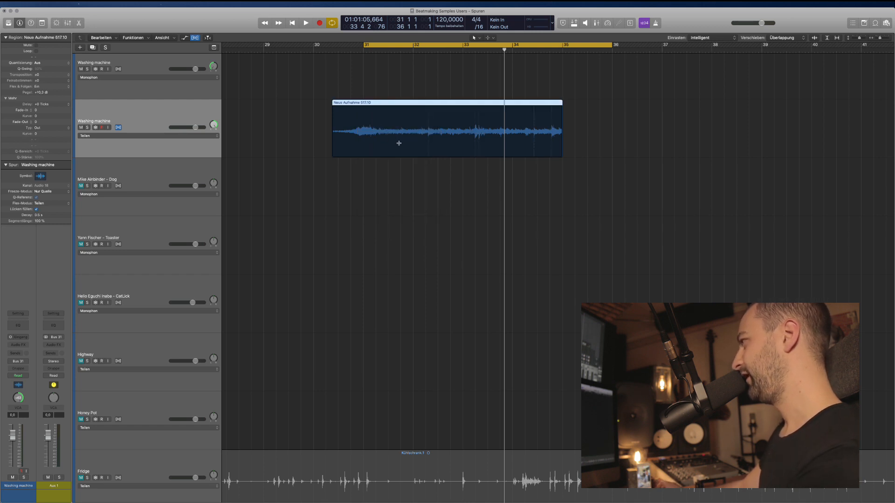
Move the cycle start back to bar 30 2 3 and audition the region from there.
key(z)
scroll(349, 171, left, 5)
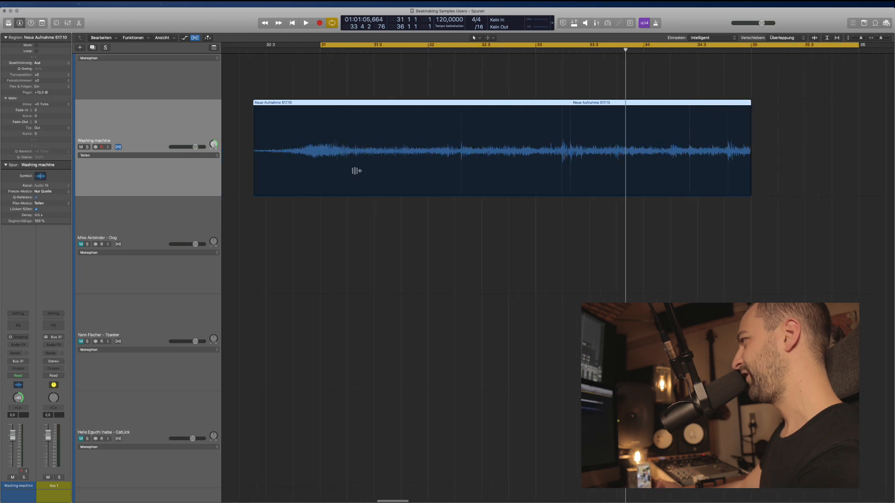
scroll(355, 171, up, 3)
scroll(355, 171, left, 8)
scroll(373, 198, down, 2)
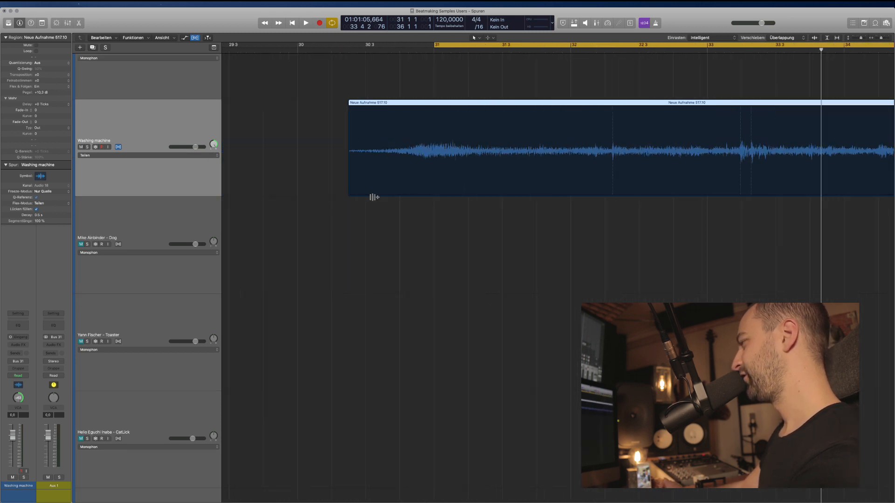
scroll(359, 153, right, 5)
drag(317, 48, 234, 47)
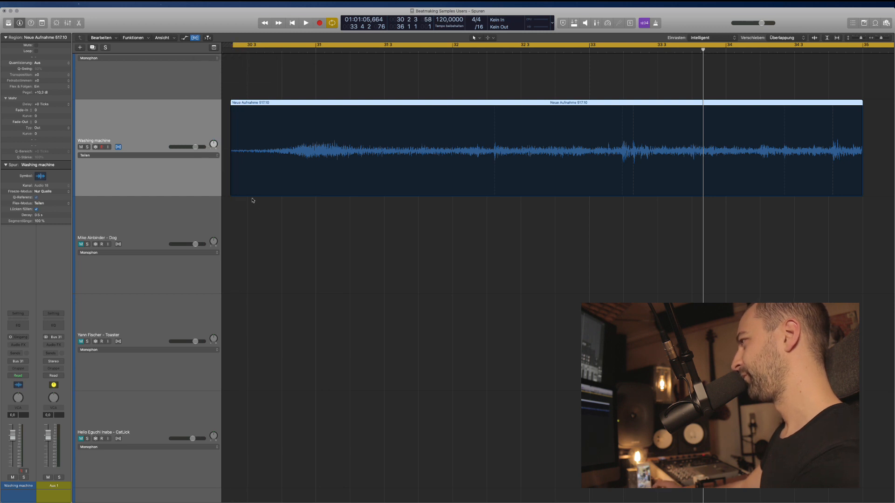
key(space)
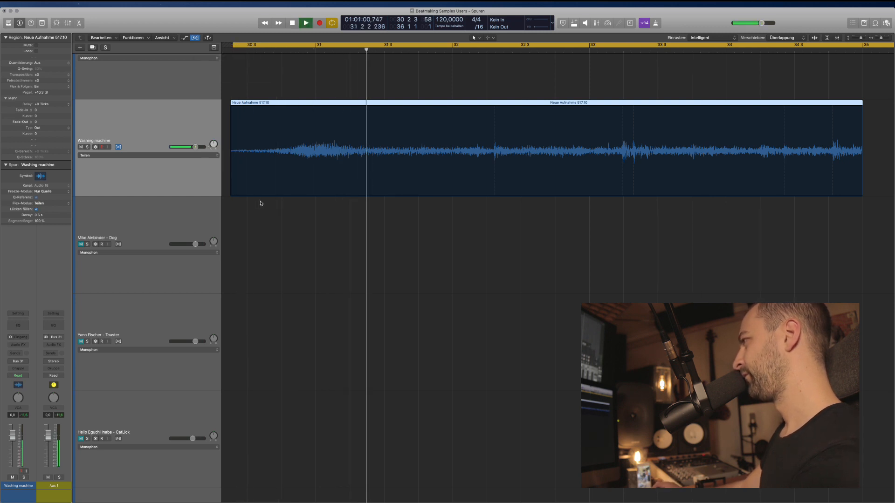
key(space)
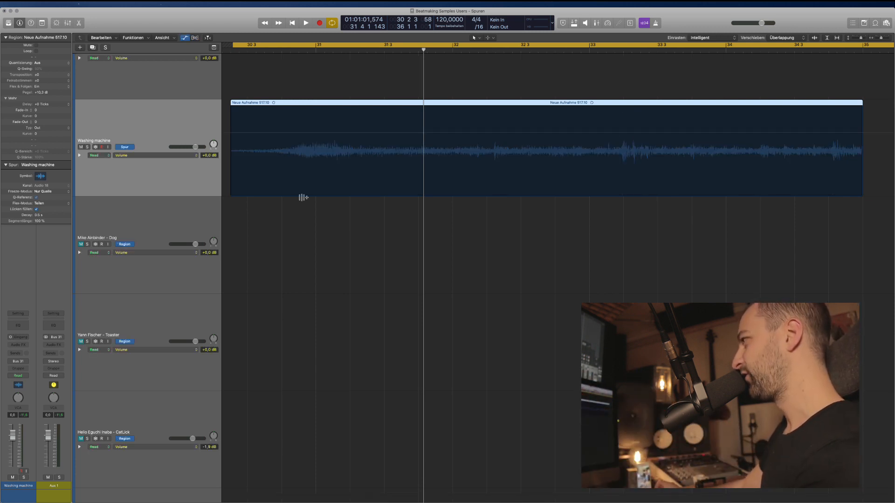
Cut the region near bar 32 2, shift the first slice four bars earlier, and duplicate the track.
scroll(292, 203, left, 3)
click(313, 157)
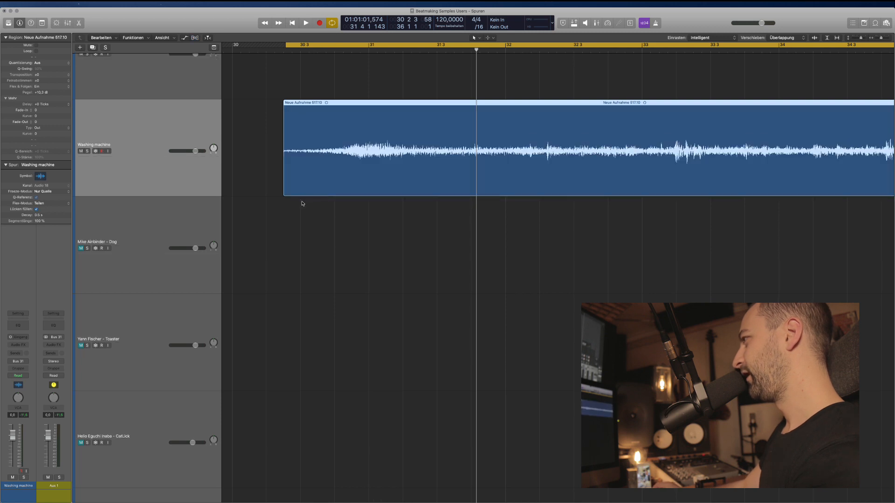
drag(269, 149, 534, 146)
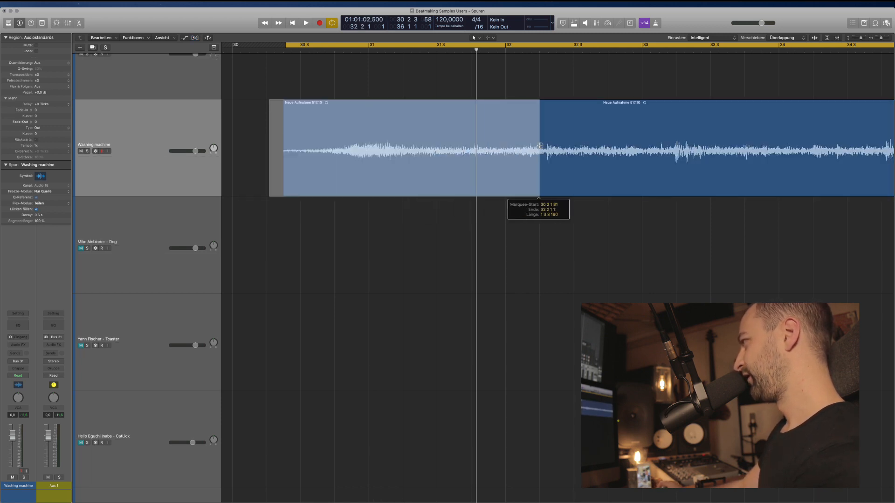
click(535, 146)
key(super+Left)
key(super+Left)
key(super+Left)
key(super+Left)
scroll(457, 168, left, 2)
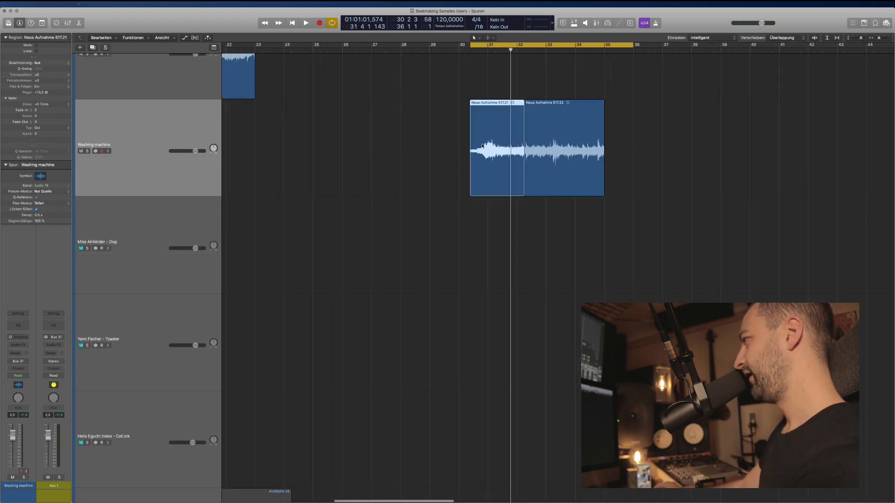
key(super+Left)
key(super+Left)
key(super+Left)
key(super+Left)
key(super+Left)
drag(482, 145, 358, 208)
click(163, 135)
key(super+d)
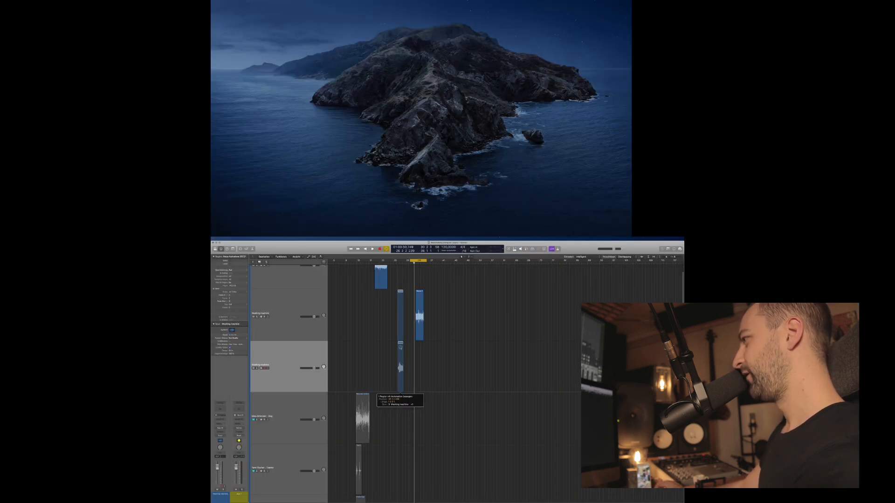
Place the first slice at bar 1 on the new track and rename it WASHING MACHINE RISER.
drag(400, 348, 338, 351)
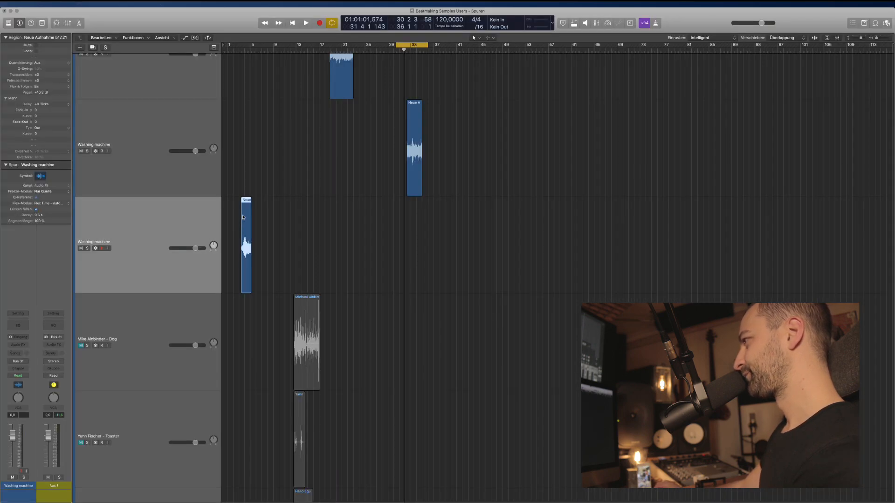
drag(245, 218, 229, 218)
double_click(152, 233)
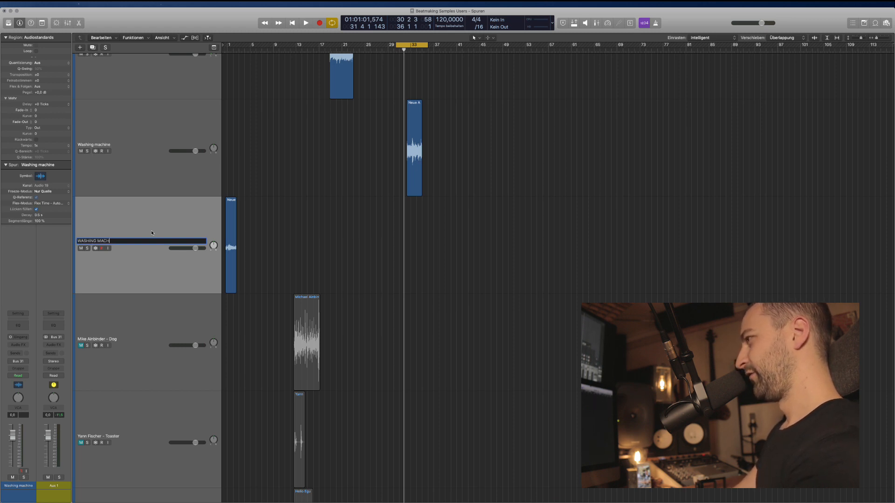
text(WASHING MACHINE RISER)
key(Return)
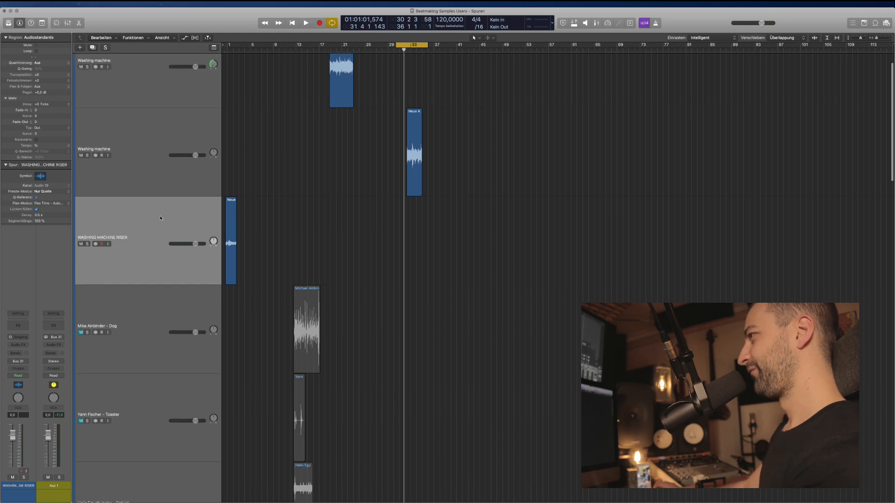
Move the WASHING MACHINE RISER track to the top of the track list.
drag(160, 224, 184, 100)
scroll(184, 100, down, 3)
drag(150, 140, 157, 65)
scroll(449, 172, up, 3)
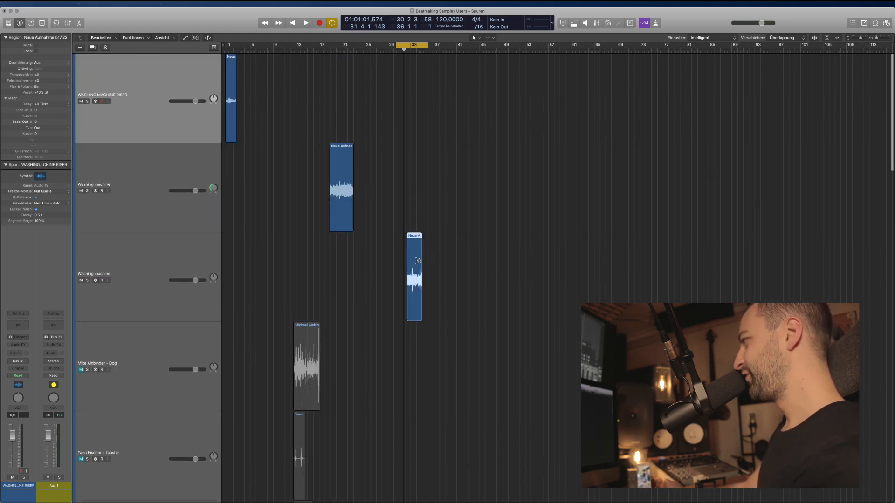
Show flex editing and trim the remaining washing machine region's start slightly later.
key(z)
key(super+f)
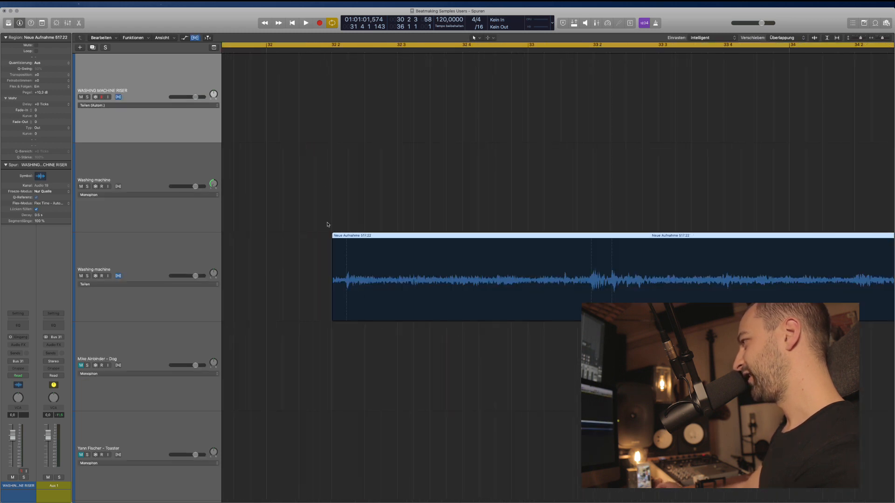
scroll(344, 303, down, 2)
key(super+Right)
key(super+Right)
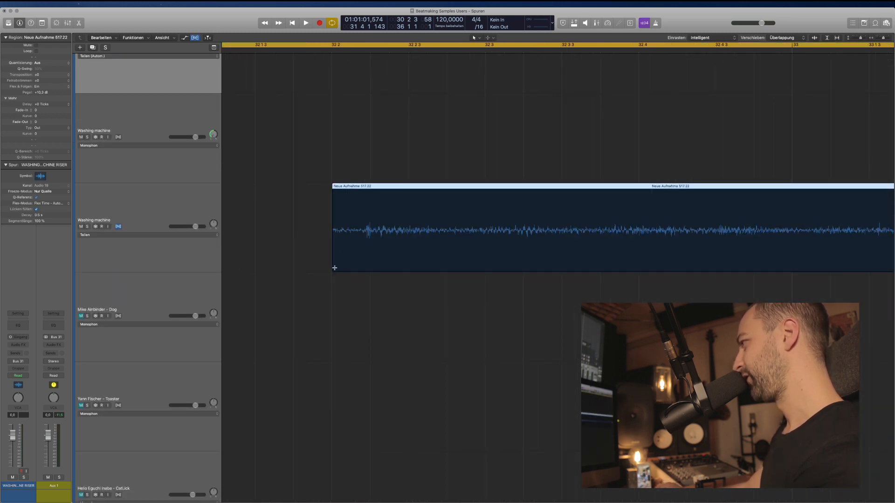
click(334, 268)
click(336, 295)
key(super+Left)
key(super+Left)
key(super+Left)
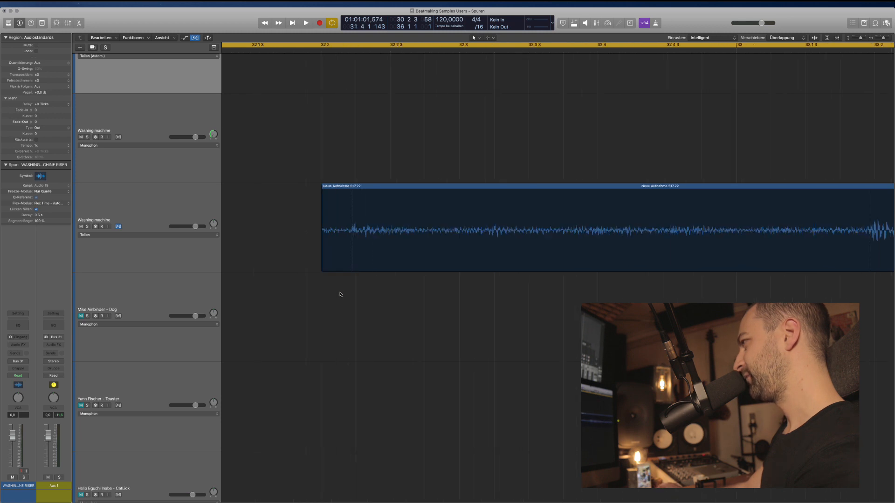
mouse_move(298, 266)
mouse_down()
mouse_move(321, 264)
mouse_move(292, 265)
mouse_up()
key(super+Left)
key(super+Left)
Audition the region's start and mark the spot for the next cut.
key(space)
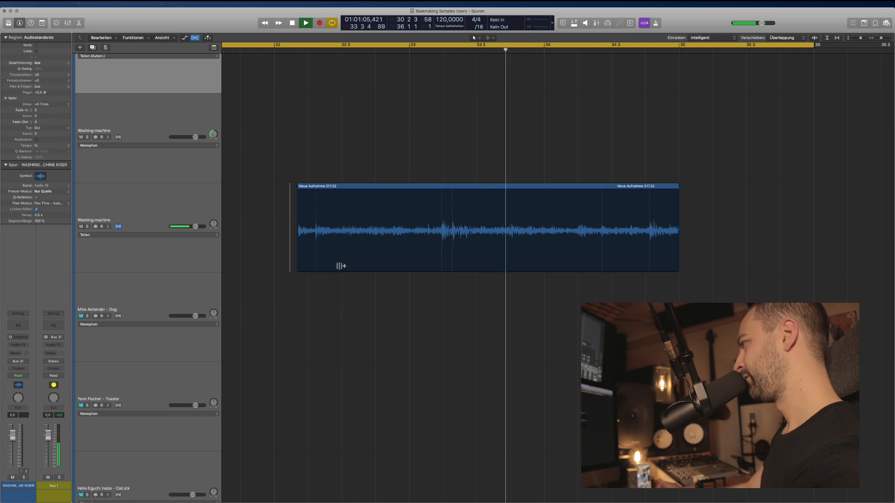
scroll(341, 265, right, 2)
key(space)
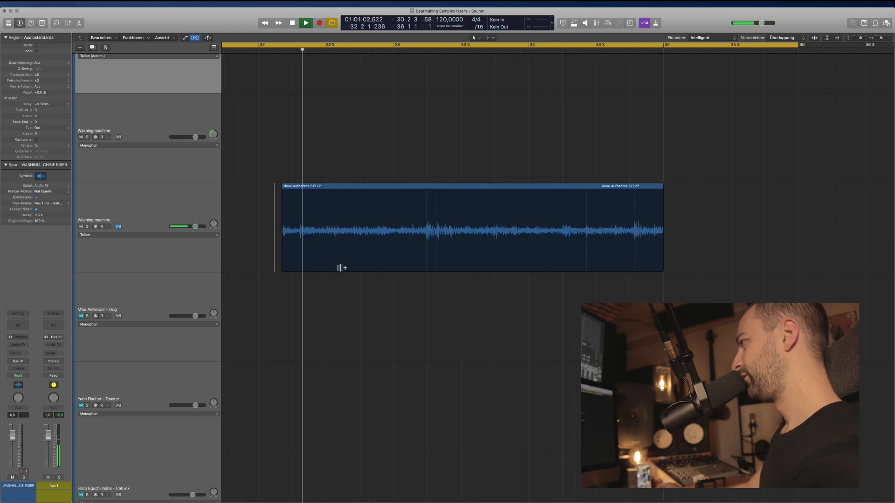
key(space)
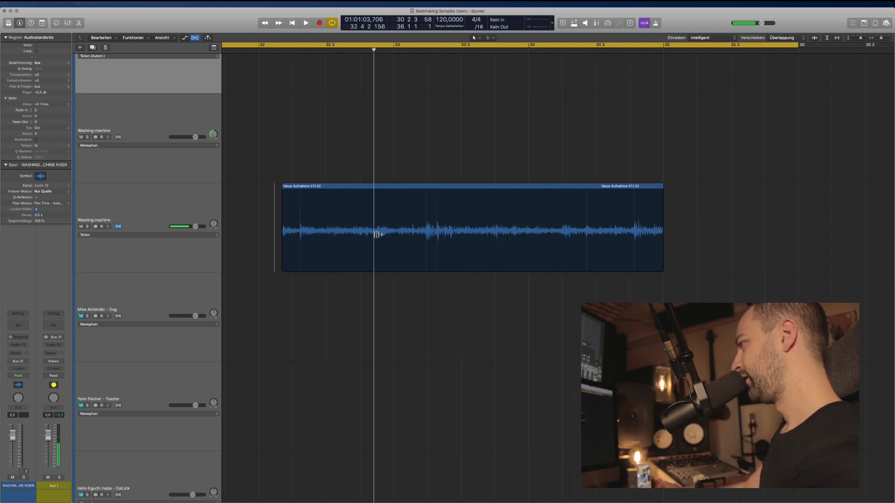
key(super+Right)
click(426, 224)
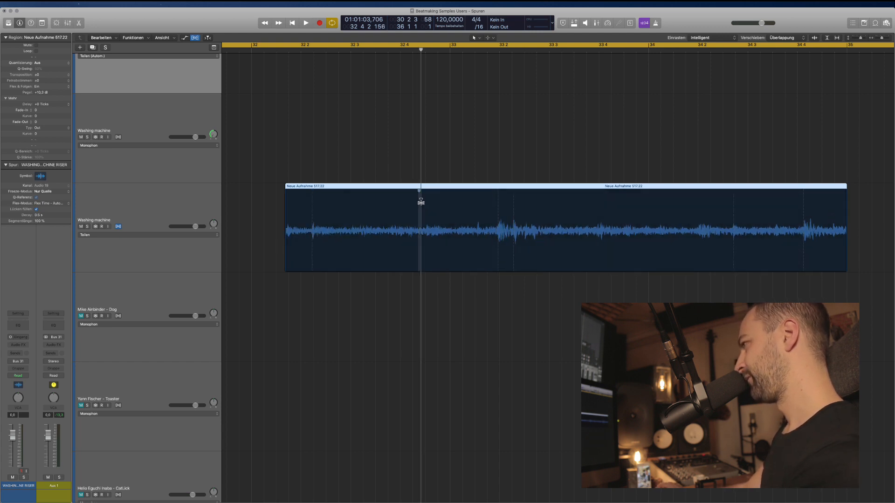
Audition the washing machine recording and split it at the first chosen point.
key(space)
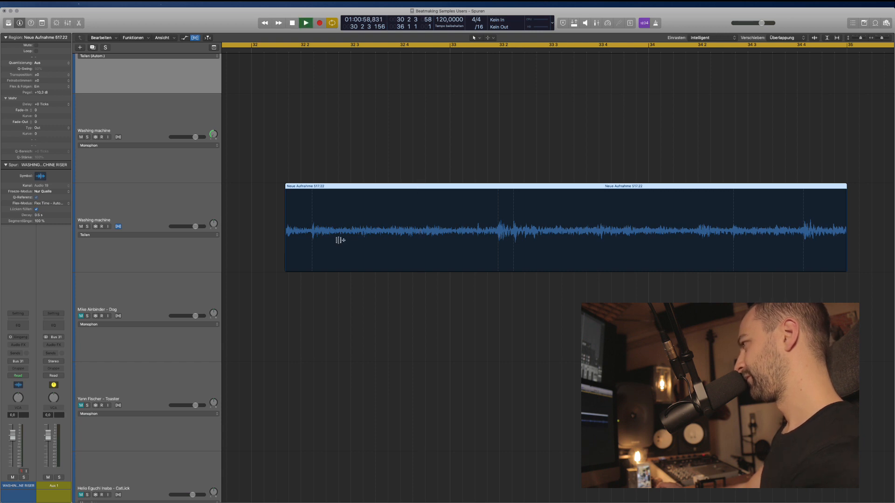
click(282, 227)
key(space)
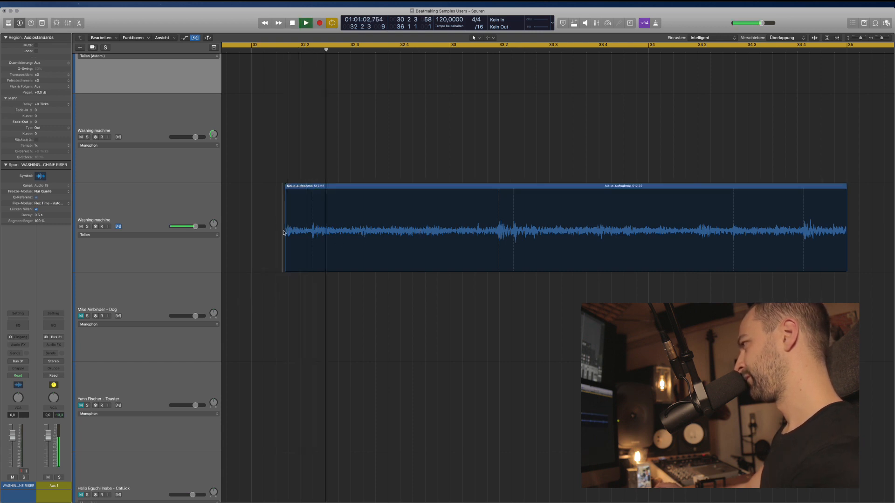
key(space)
key(space)
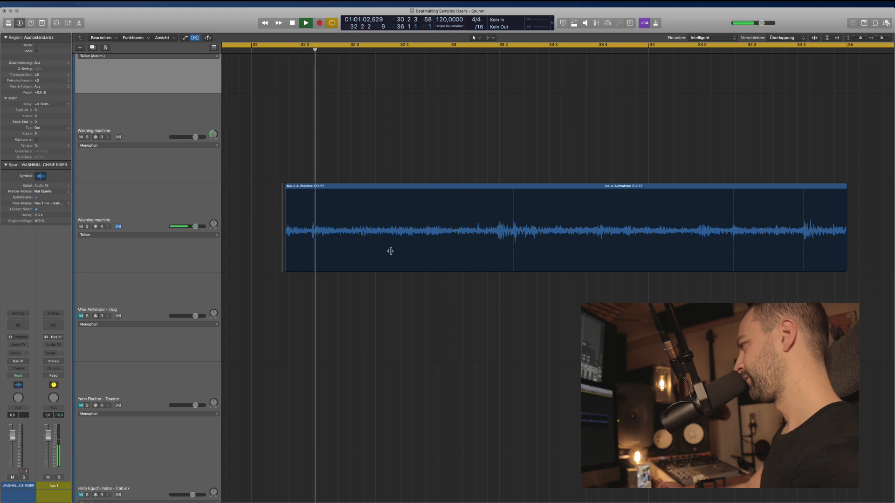
key(space)
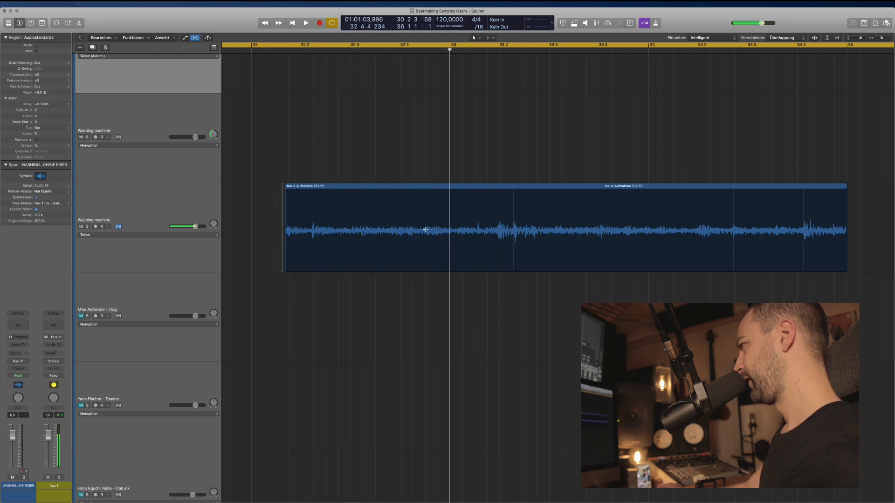
click(425, 229)
Audition the second slice, cut it, then delete and restore its right part.
key(space)
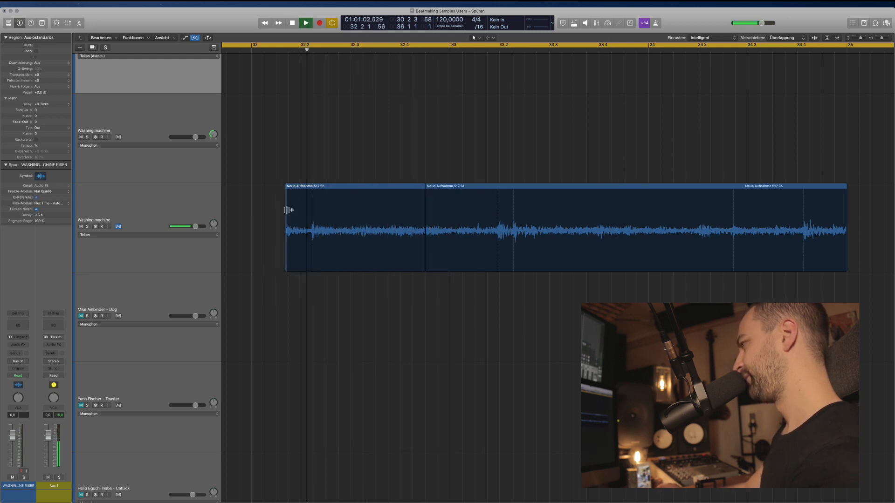
scroll(339, 273, right, 1)
scroll(340, 273, right, 3)
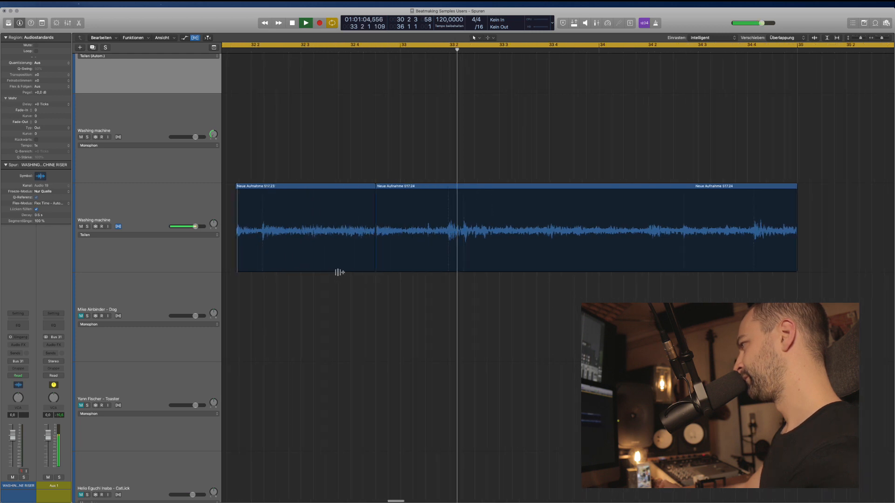
key(space)
click(422, 254)
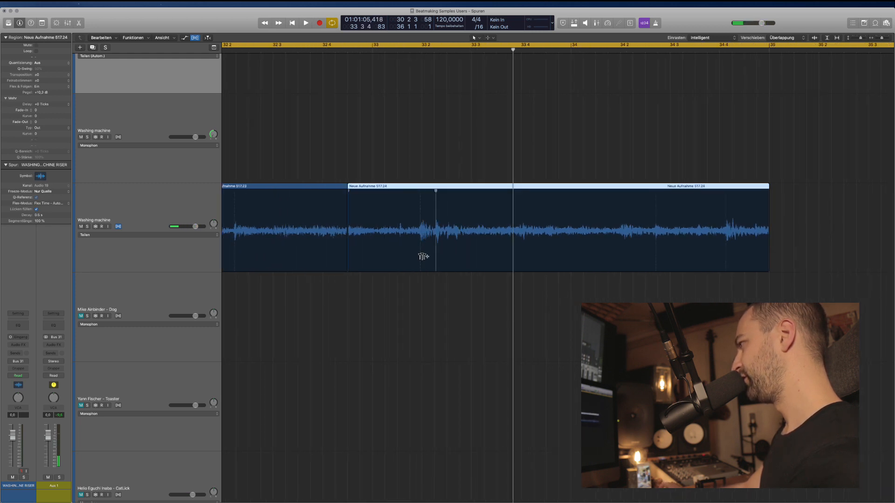
key(space)
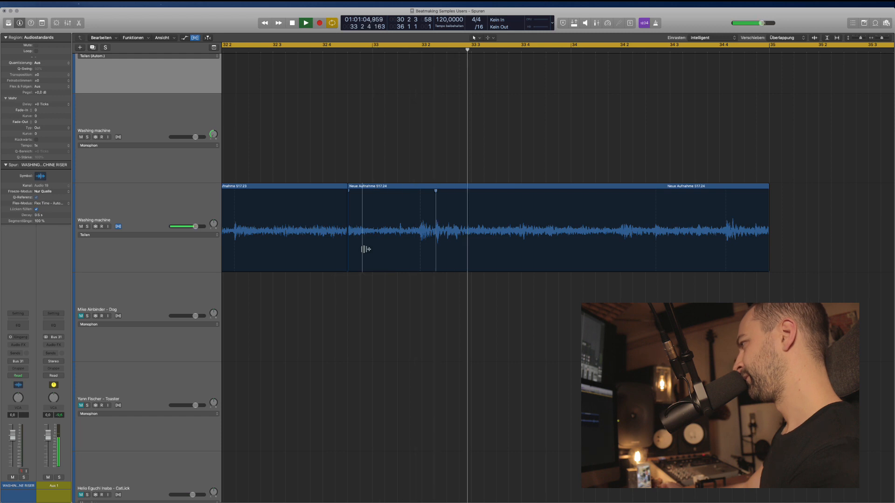
scroll(364, 250, right, 3)
key(space)
click(385, 254)
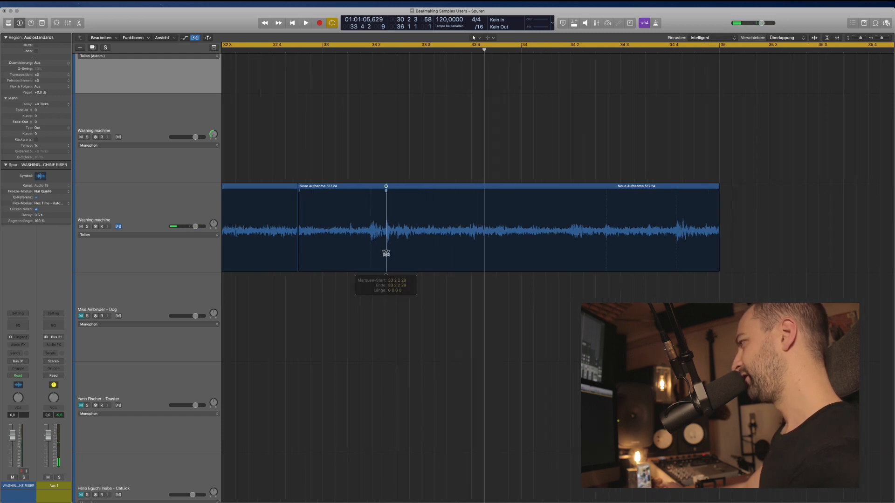
key(Delete)
key(super+z)
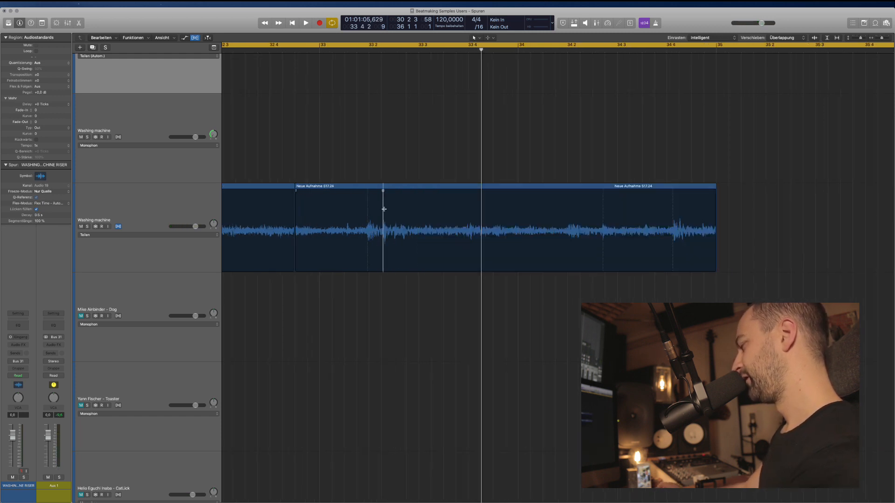
Split the recording at another point and audition the audio around it.
key(space)
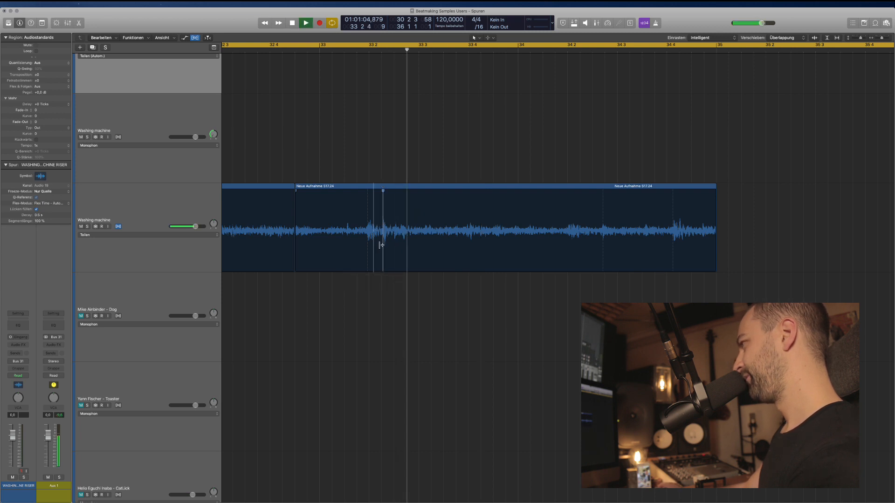
click(473, 225)
key(space)
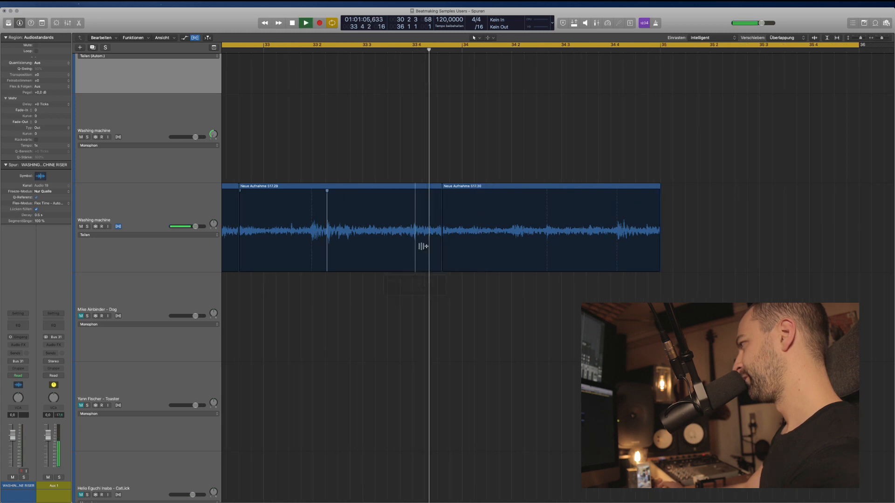
key(space)
scroll(398, 239, right, 3)
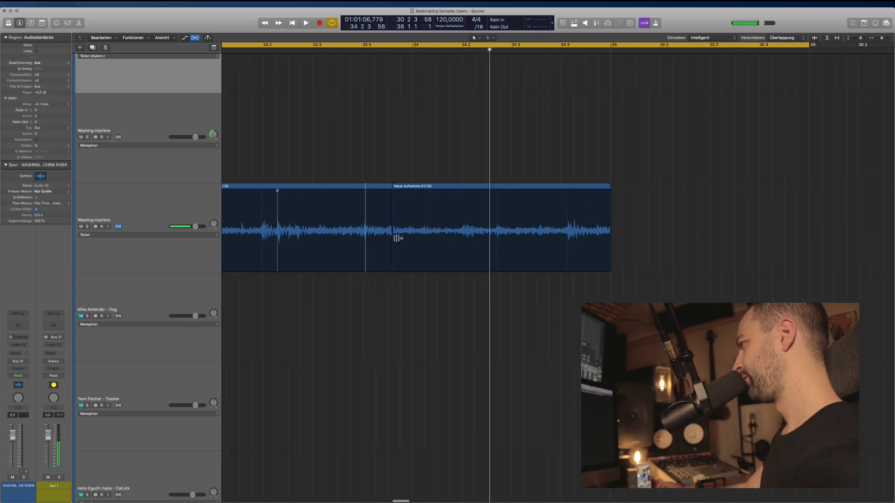
click(352, 228)
key(space)
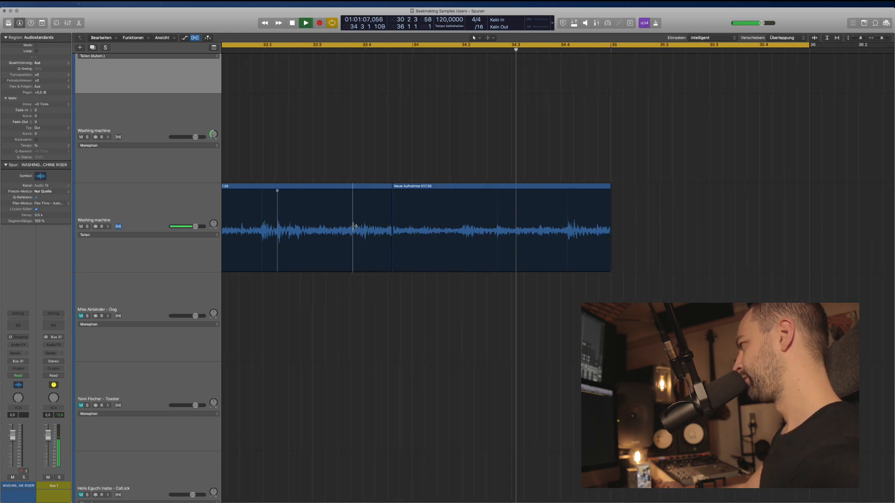
key(space)
click(458, 234)
key(space)
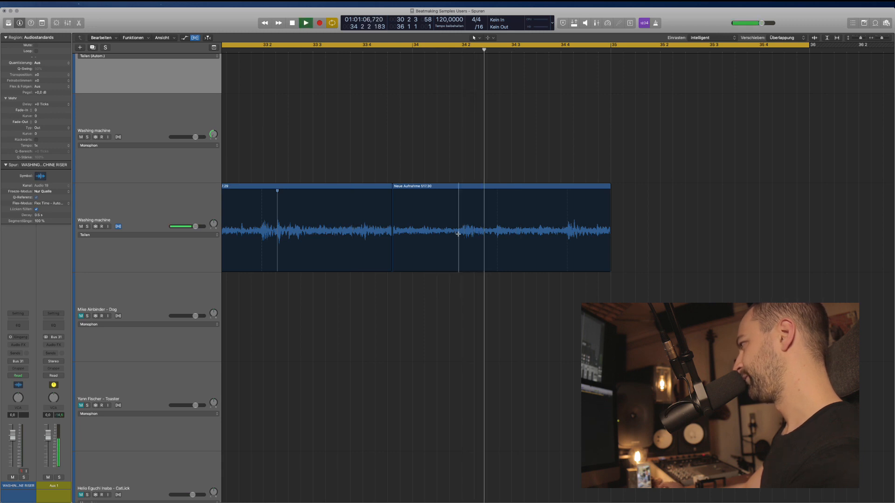
key(space)
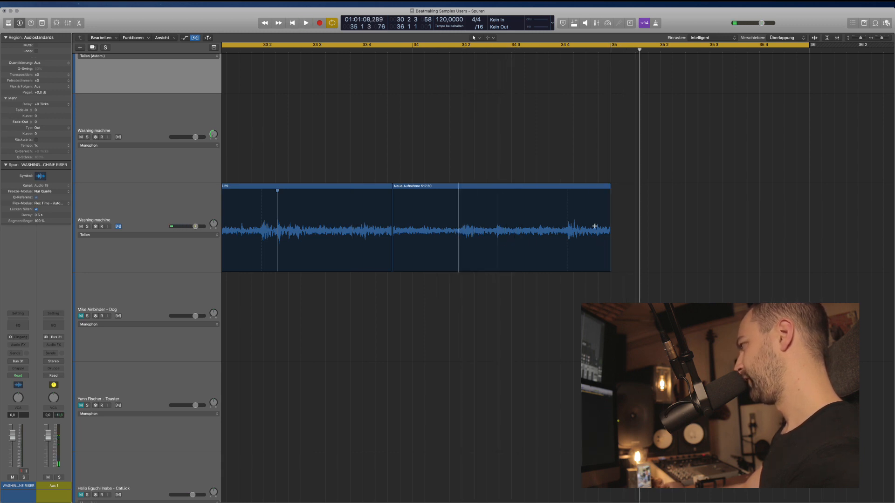
Mark and delete the region's tail, then undo the deletion.
drag(595, 224, 619, 265)
key(Delete)
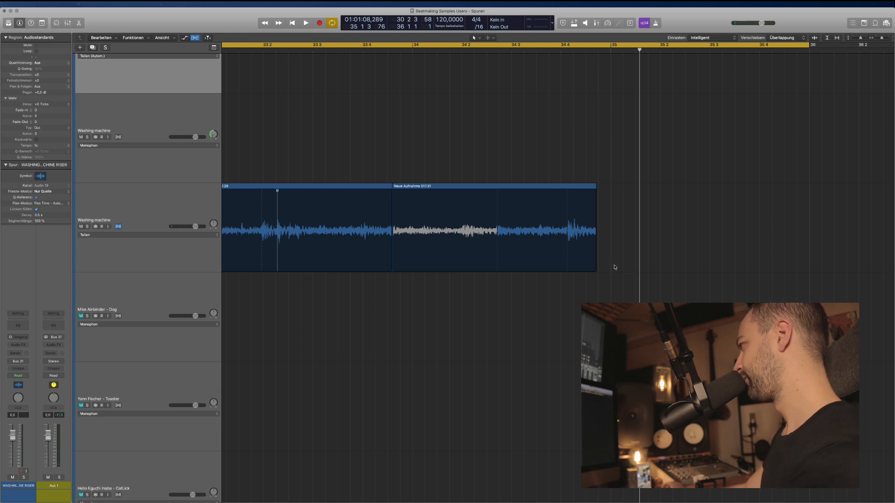
key(super+z)
Select region Neue Aufnahme 517.30, zoom in on it and audition it.
click(597, 187)
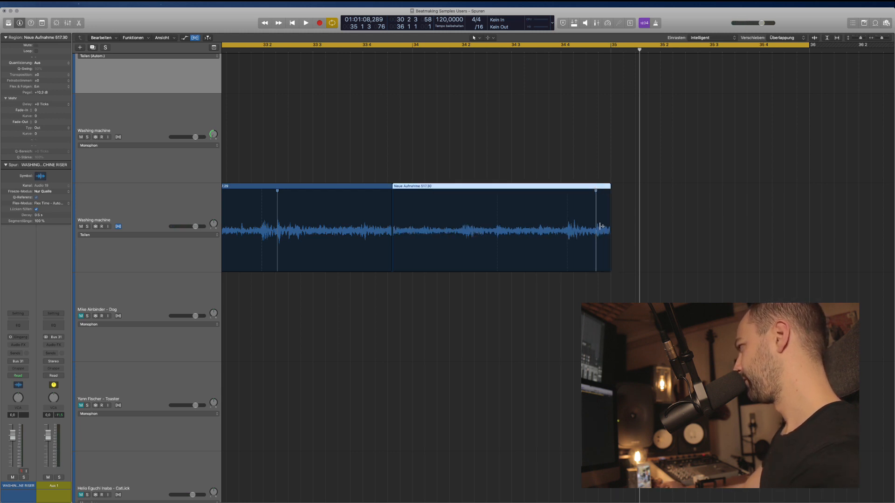
key(super+Right)
key(super+Right)
scroll(618, 253, right, 5)
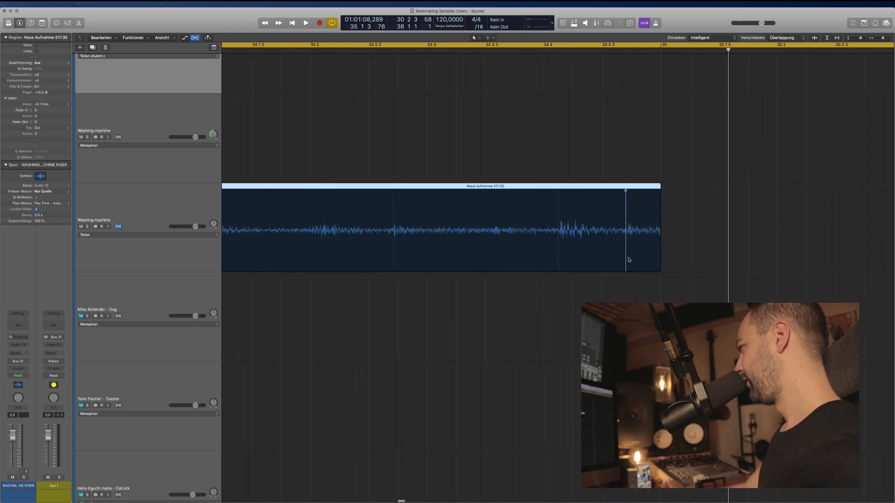
scroll(507, 298, left, 2)
scroll(625, 287, right, 2)
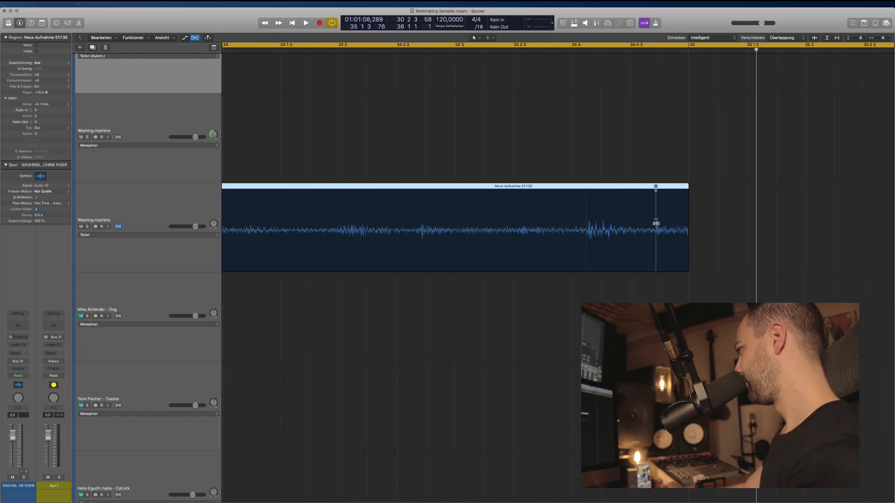
scroll(629, 252, left, 6)
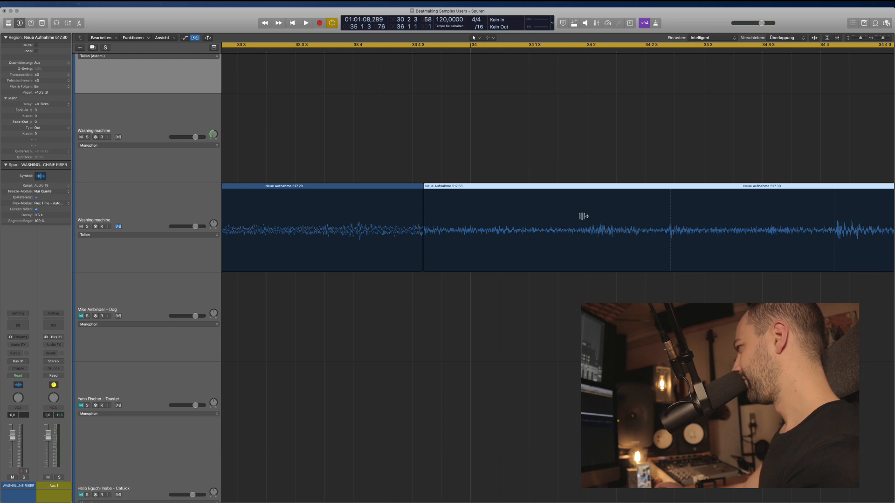
click(342, 224)
key(space)
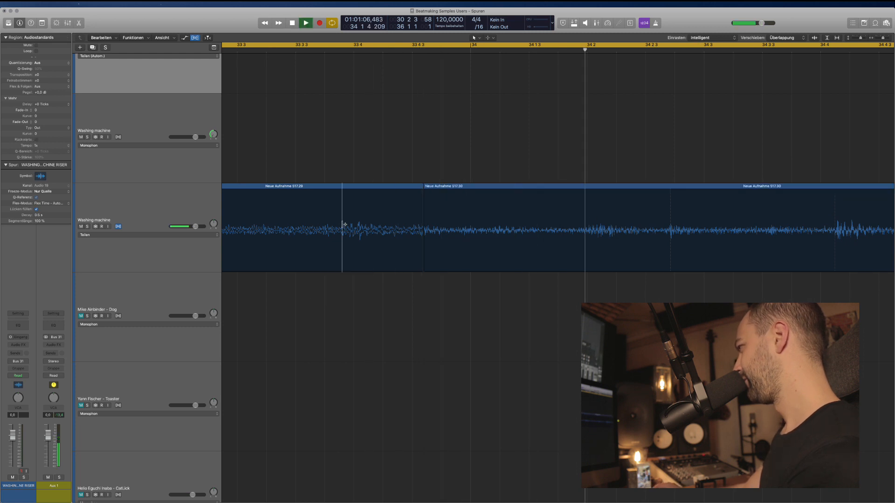
key(space)
scroll(413, 300, up, 1)
Slice the three washing machine regions at their transient markers and audition the result.
scroll(415, 301, down, 5)
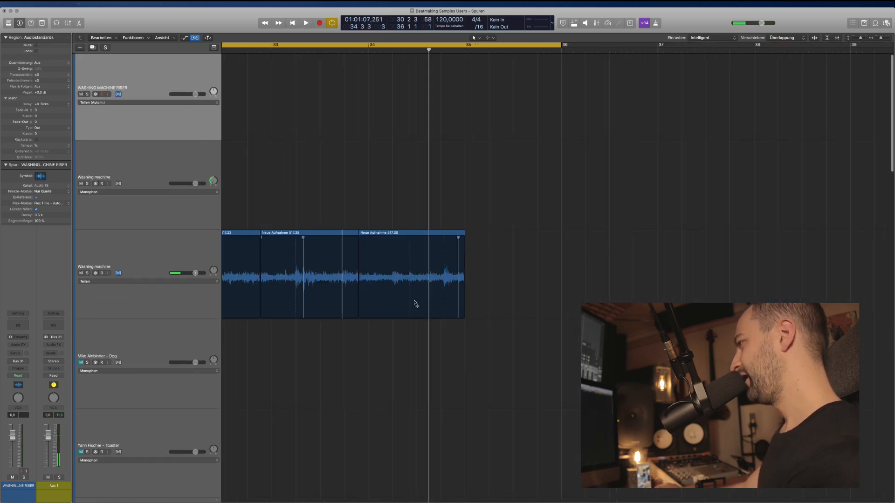
scroll(415, 304, left, 3)
drag(320, 202, 588, 294)
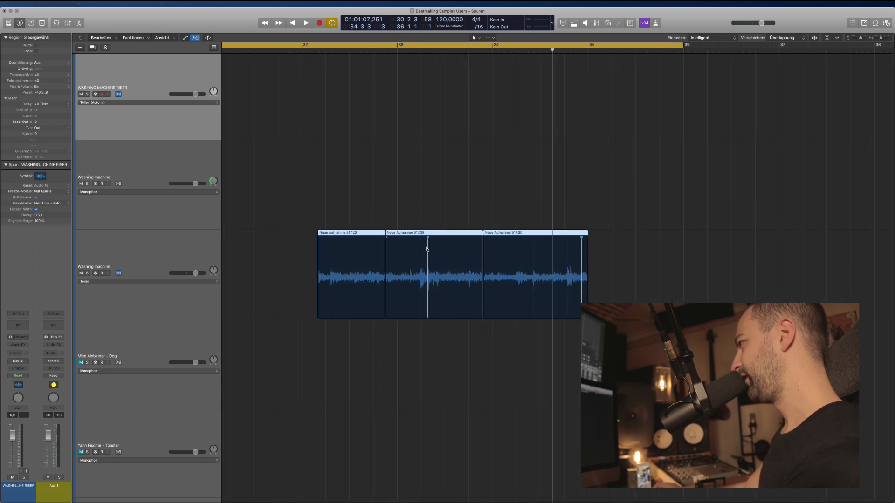
right_click(355, 234)
click(379, 249)
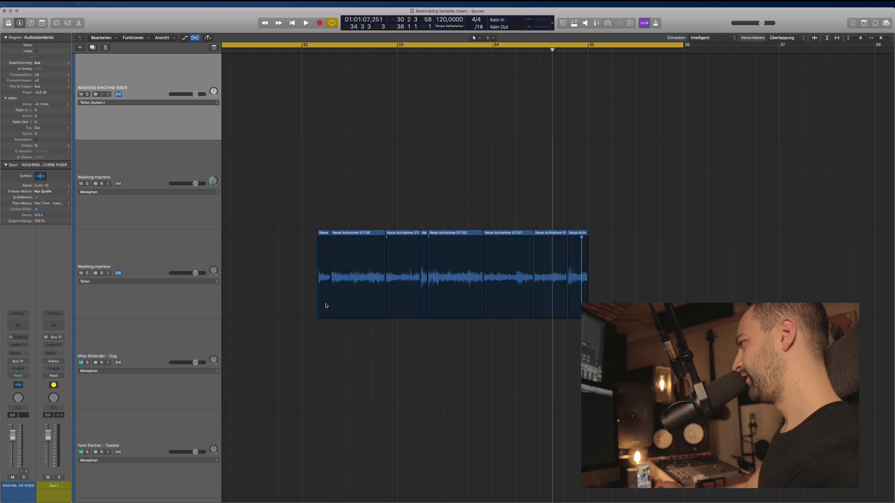
click(344, 350)
click(303, 285)
key(space)
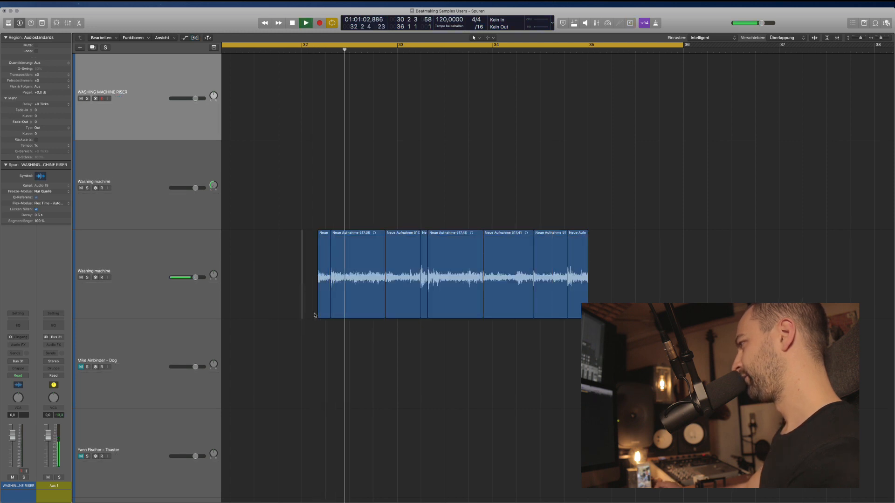
Move the first small slice left, apart from the others, and audition it.
click(322, 287)
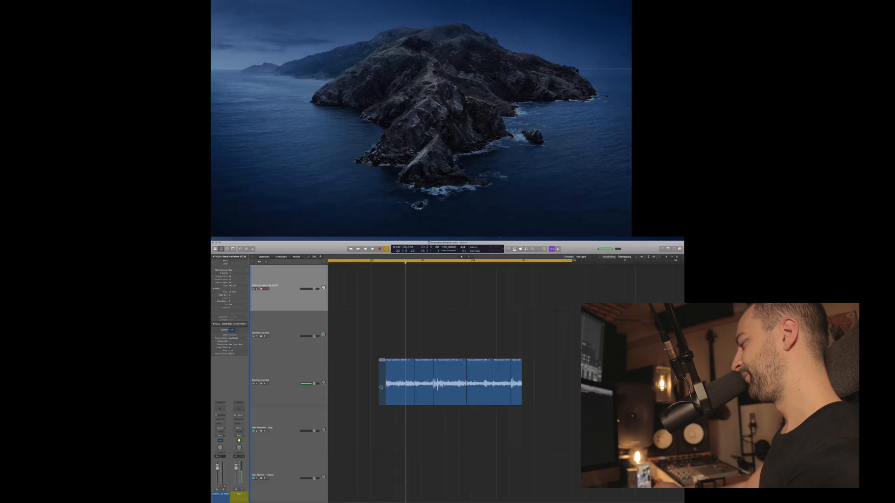
drag(323, 285, 253, 285)
click(314, 285)
key(space)
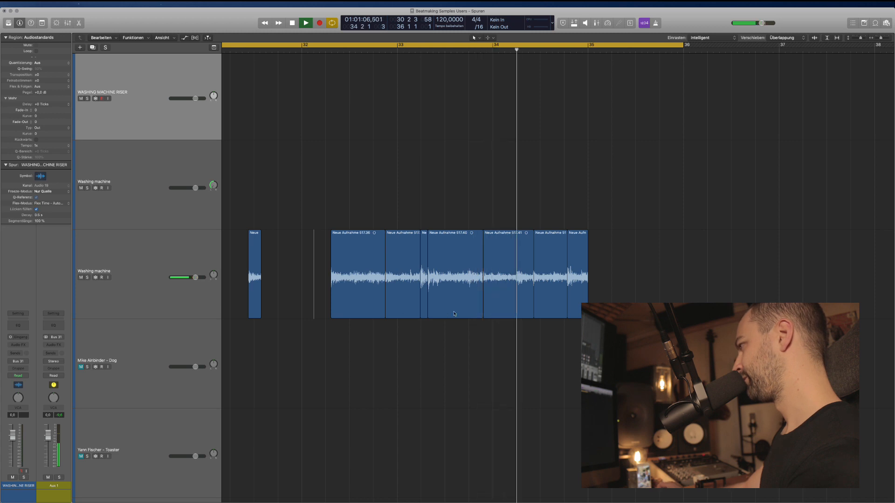
key(space)
Try splitting and trimming a region at a later point, then undo it.
super+click(472, 287)
scroll(472, 286, up, 5)
super+double_click(457, 273)
click(464, 285)
key(Delete)
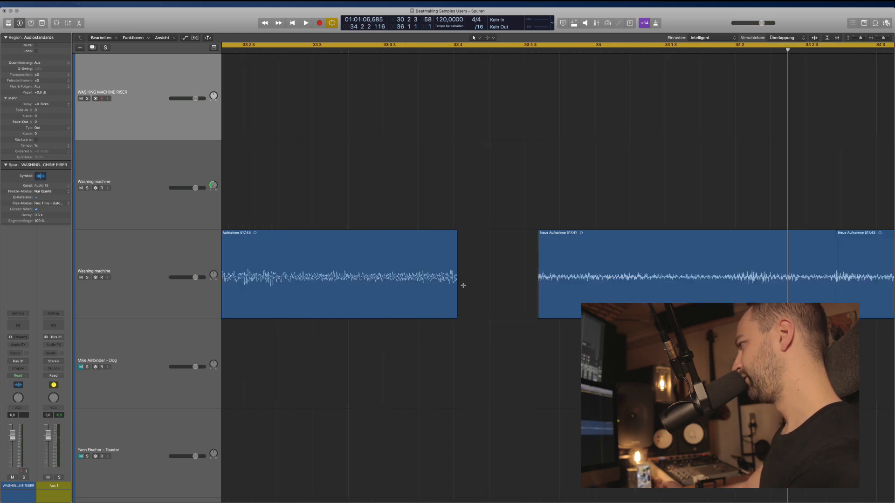
key(super+Left)
key(super+Left)
key(super+z)
key(super+z)
Split the end portion off a region near Neue Aufnahme 517.40 as its own region.
scroll(579, 301, right, 2)
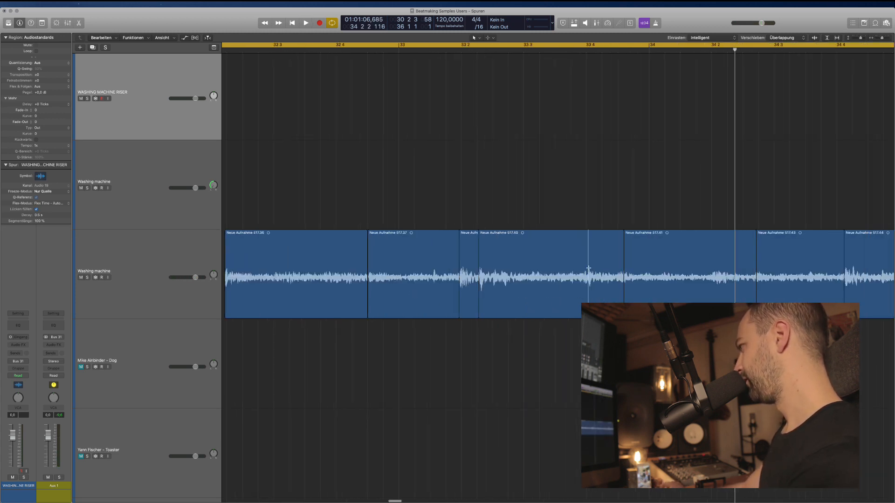
click(602, 247)
drag(587, 248, 625, 251)
super+click(588, 278)
scroll(590, 280, up, 6)
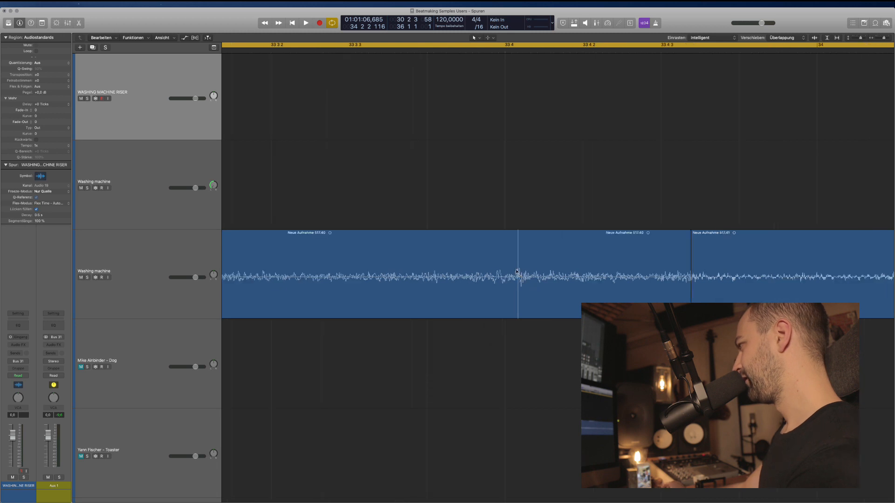
drag(518, 271, 691, 275)
click(637, 283)
key(super+Left)
key(super+Left)
key(super+Left)
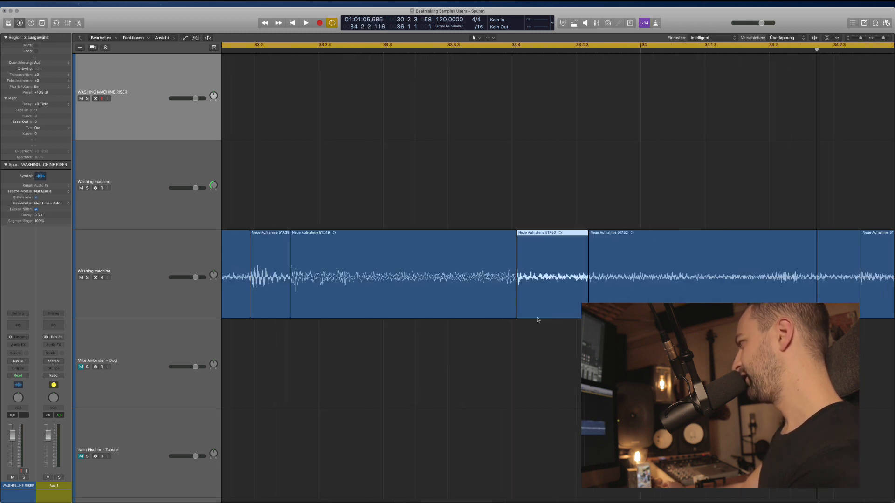
key(super+Left)
key(super+Left)
Audition a marked stretch of the recording across the slices.
scroll(542, 322, right, 5)
super+click(502, 269)
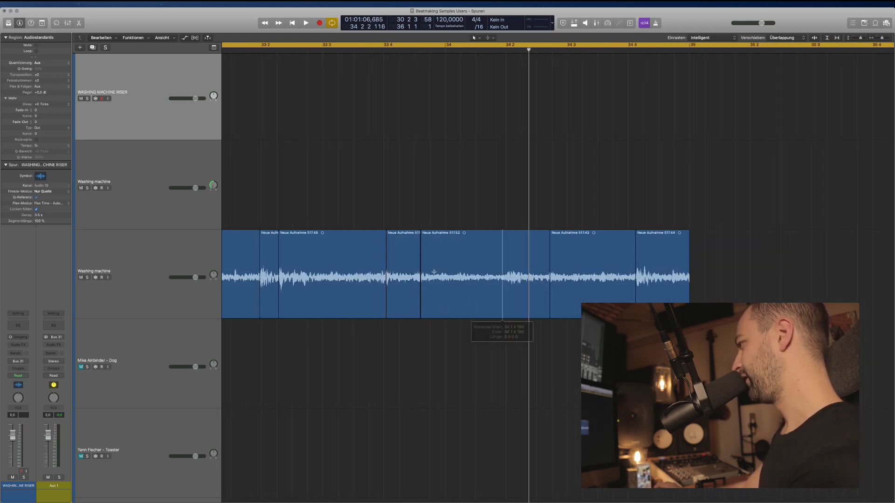
super+click(415, 272)
key(space)
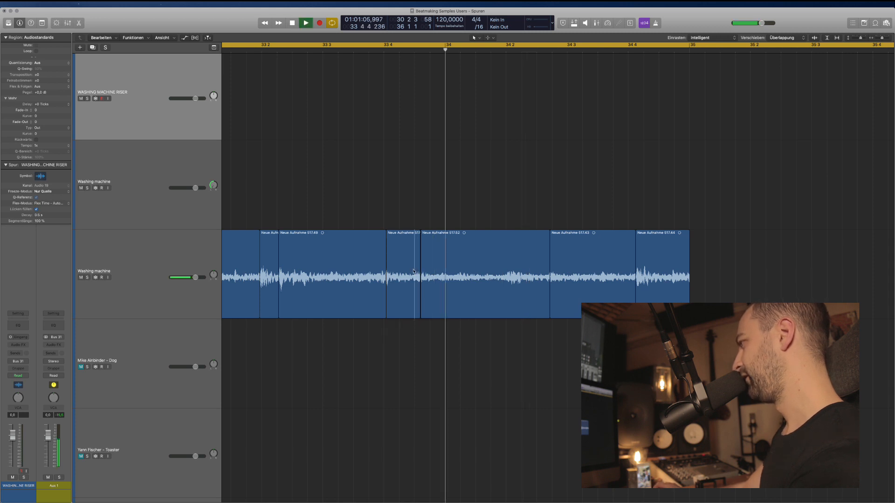
key(space)
super+click(508, 280)
key(super+Right)
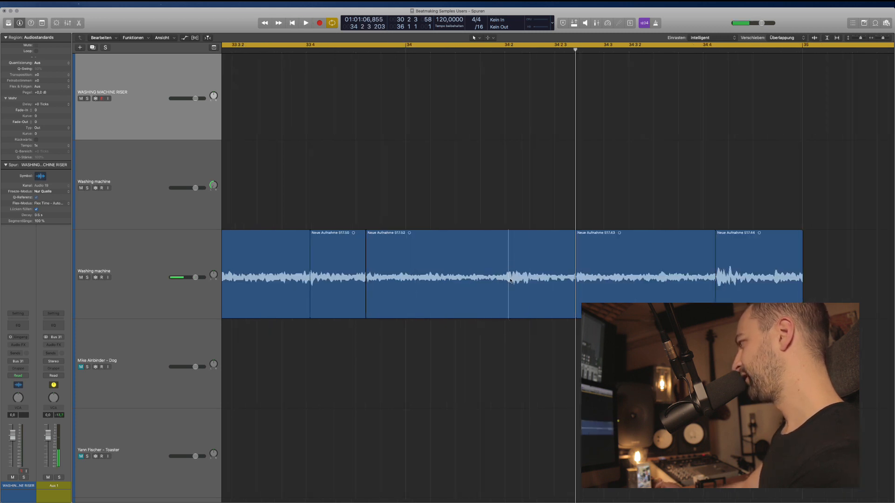
key(super+Right)
super+click(500, 274)
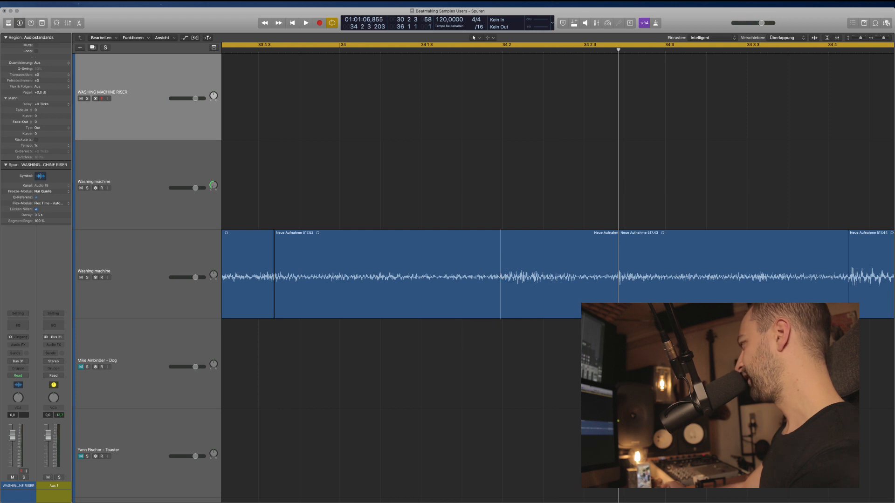
drag(846, 275, 503, 275)
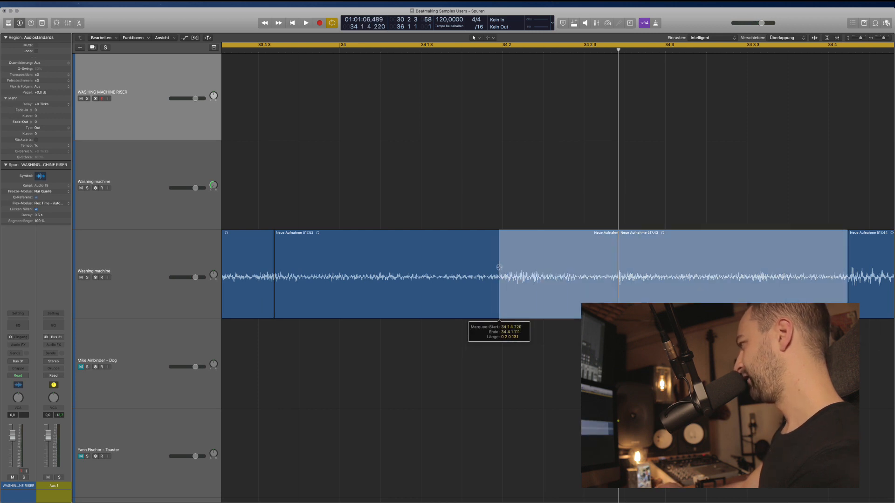
key(super+Left)
key(super+Left)
key(space)
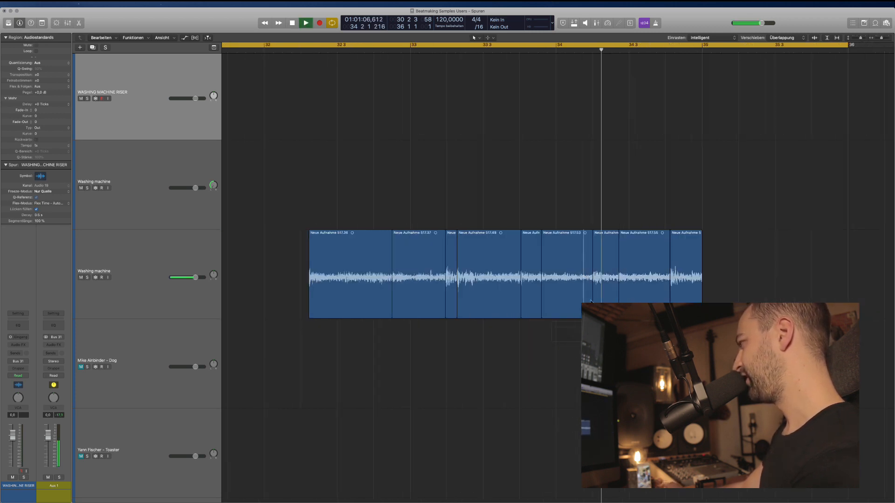
key(space)
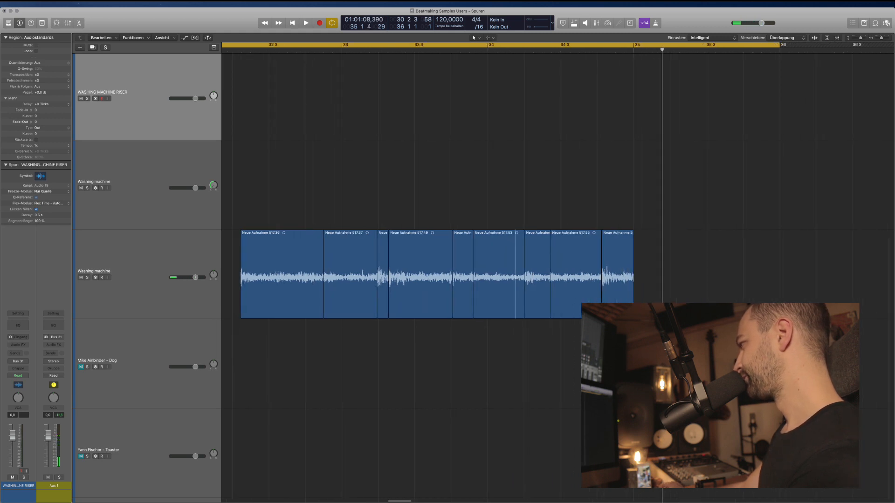
Split the right part of the last region off as its own region.
click(624, 271)
key(super+Right)
key(super+Right)
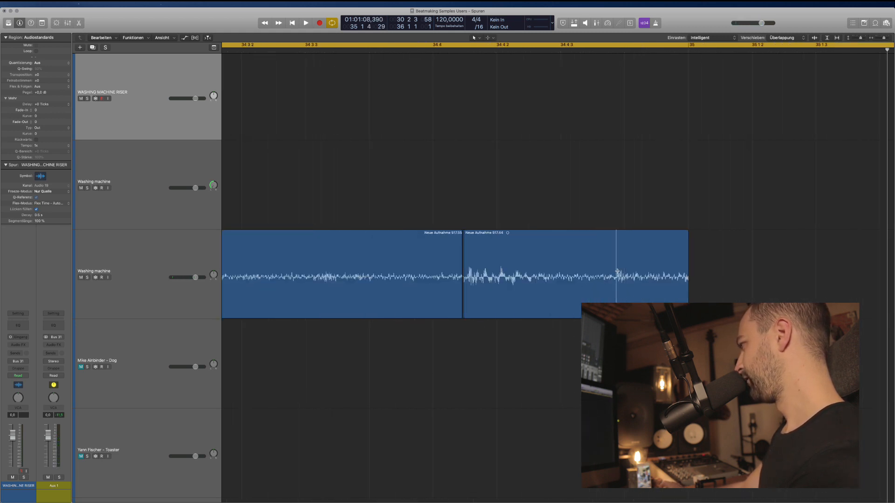
key(BackSpace)
key(super+z)
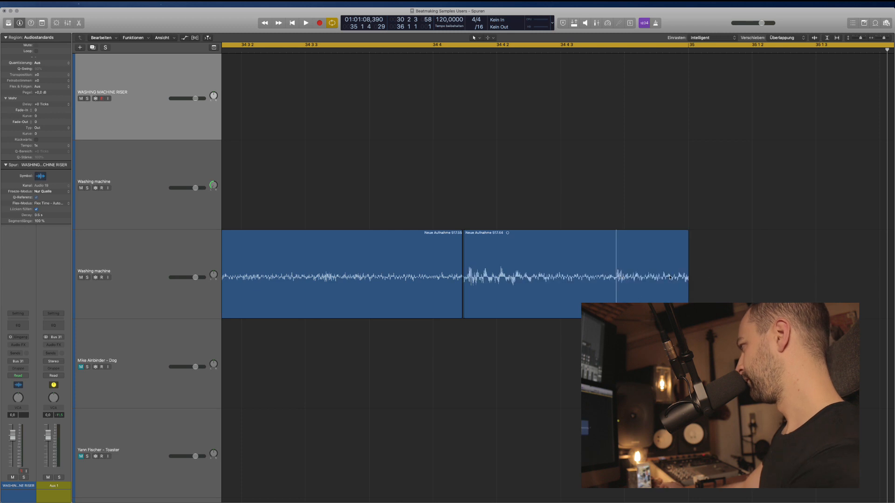
drag(708, 275, 616, 273)
click(642, 275)
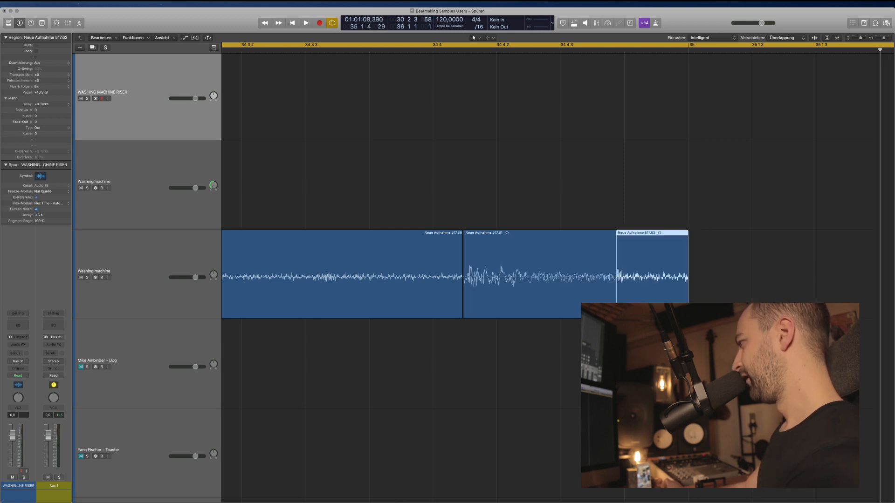
scroll(642, 275, down, 6)
scroll(565, 370, left, 5)
click(565, 370)
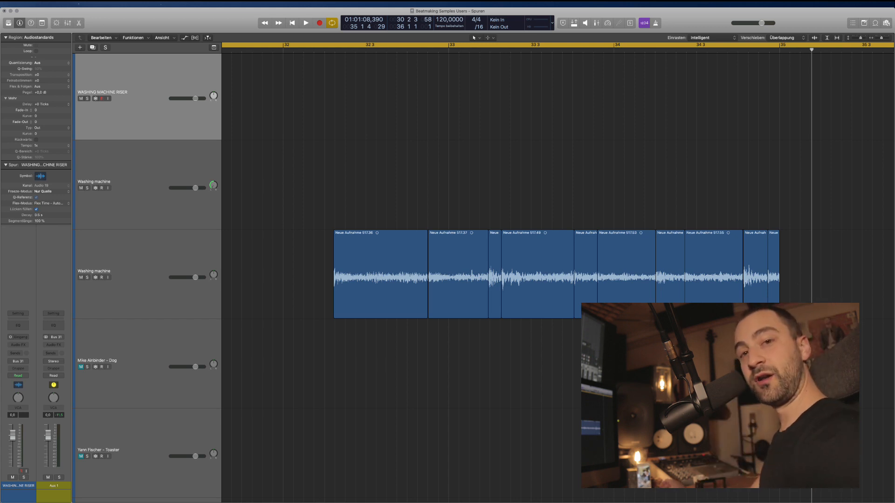
Give all regions on the Washing machine track short fade-ins and fade-outs.
drag(835, 295, 355, 287)
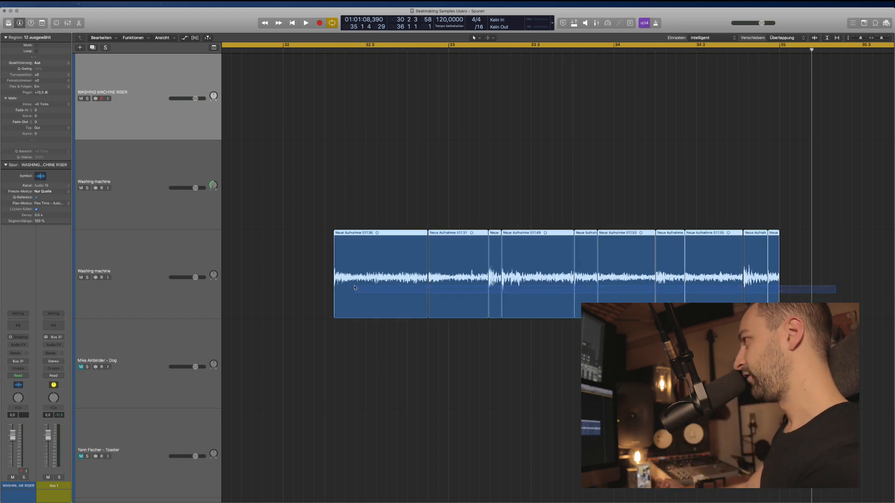
drag(41, 111, 41, 121)
click(321, 148)
Move short region 517.35 right against the next slice, then select all 13 slices.
scroll(419, 252, down, 5)
scroll(415, 280, right, 3)
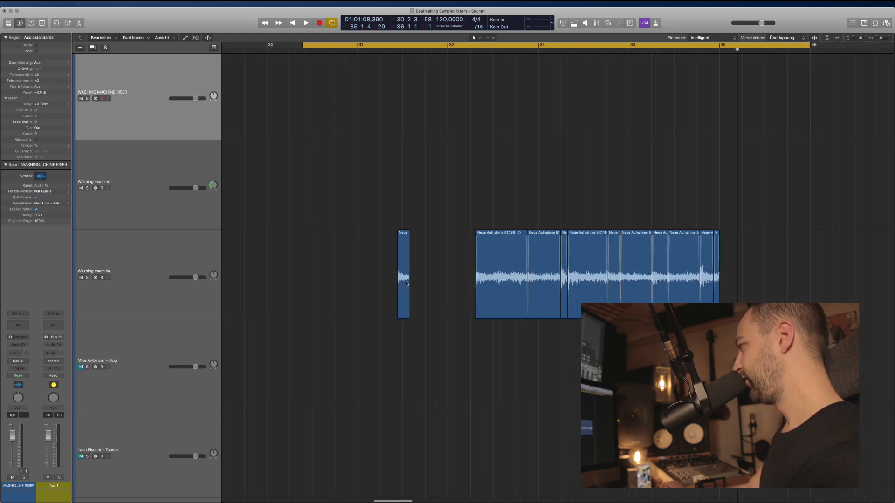
click(405, 263)
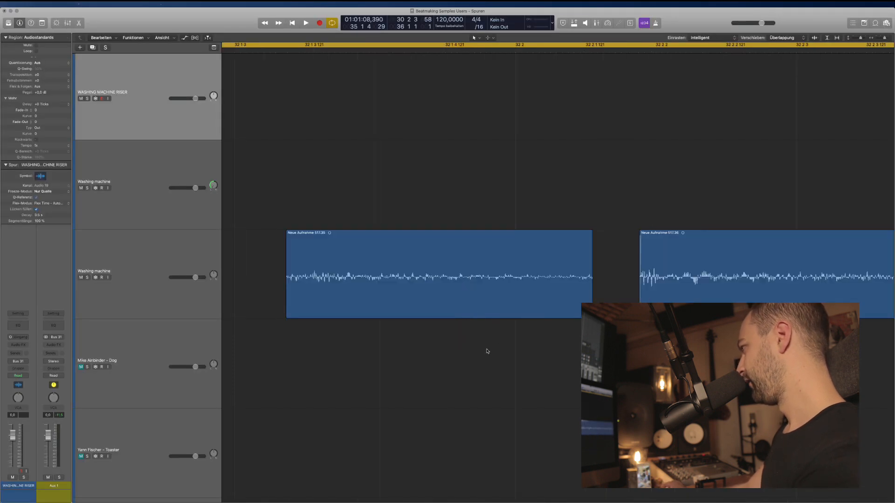
drag(461, 308, 508, 309)
key(super+Left)
key(super+Left)
click(393, 320)
click(390, 310)
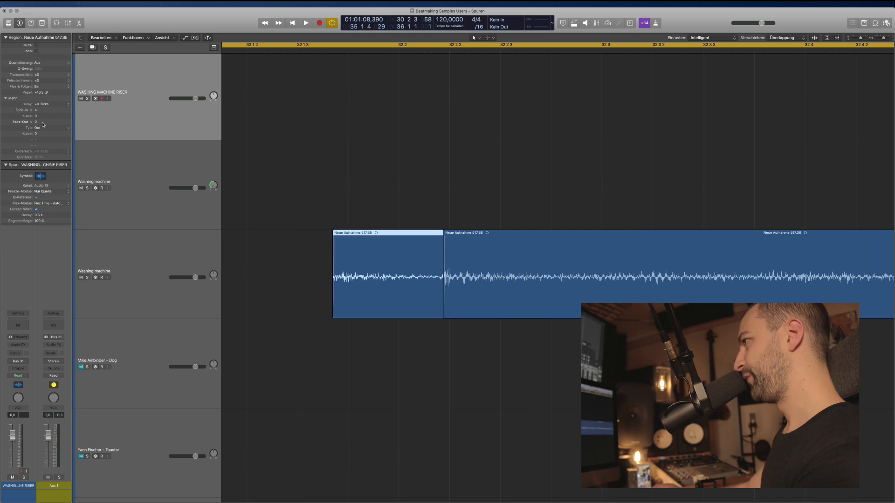
click(280, 205)
key(super+Left)
key(super+Left)
key(super+Left)
key(super+Left)
key(super+Left)
key(super+Left)
drag(647, 307, 400, 263)
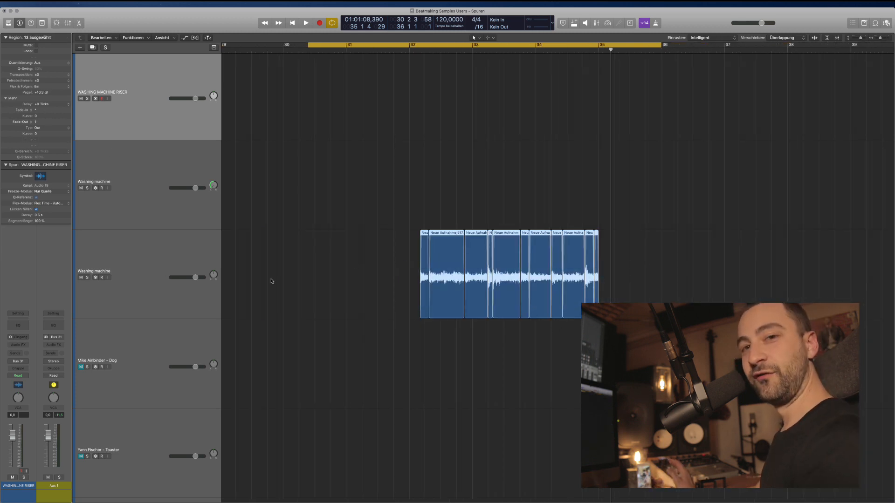
Export the selected slices as audio files via Exportieren > Als Audiodatei(en) exportieren.
right_click(444, 237)
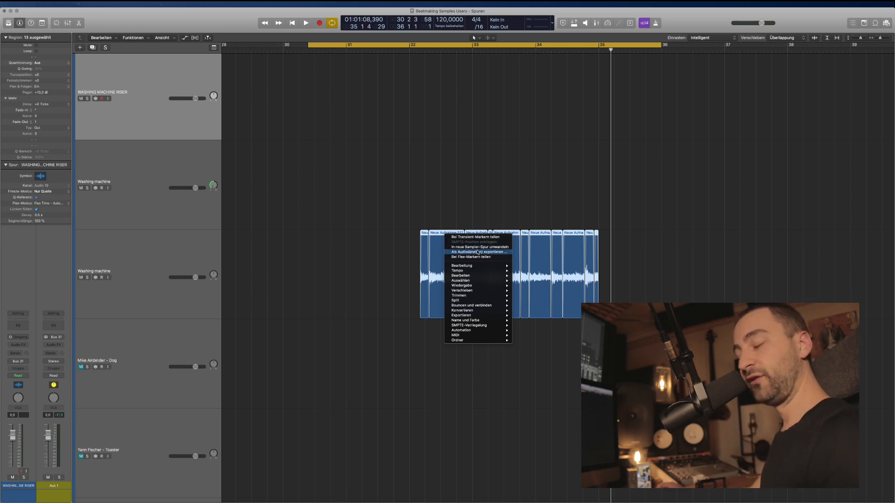
mouse_move(462, 297)
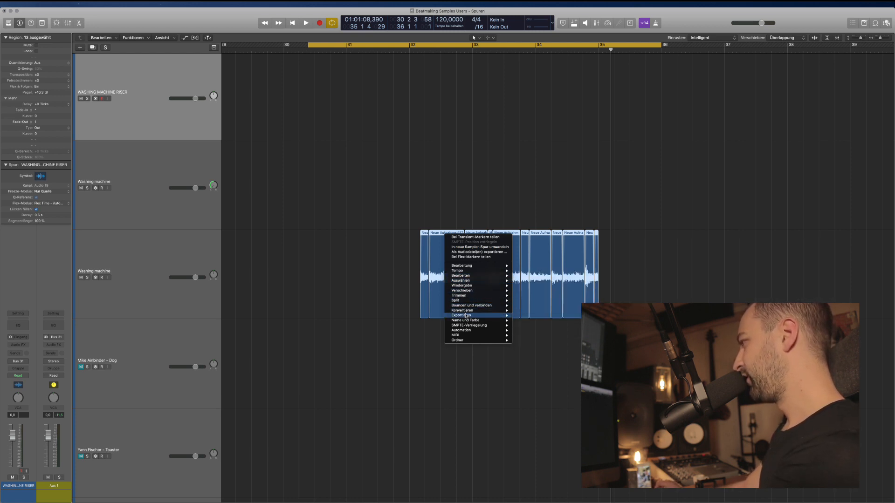
mouse_move(466, 316)
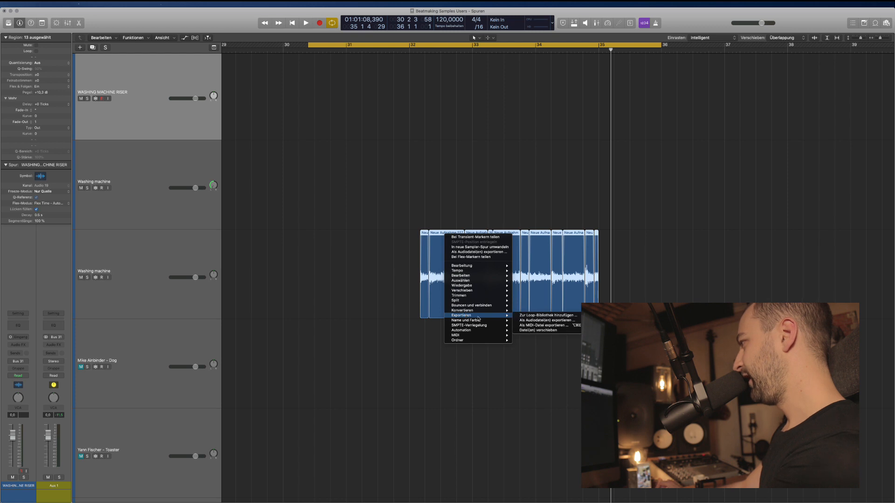
click(546, 321)
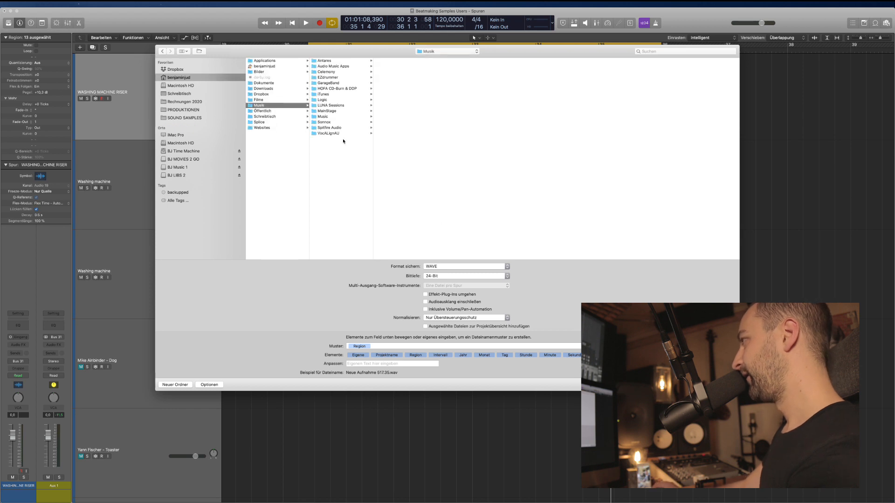
click(198, 110)
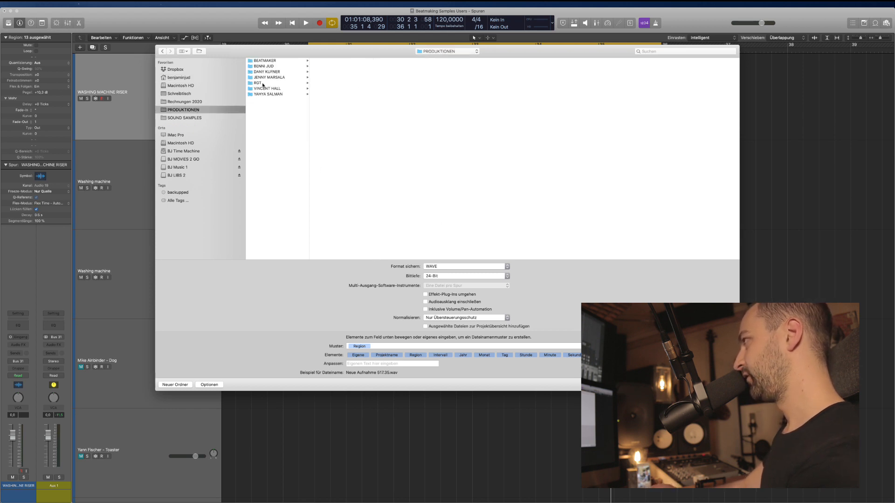
click(268, 66)
click(330, 66)
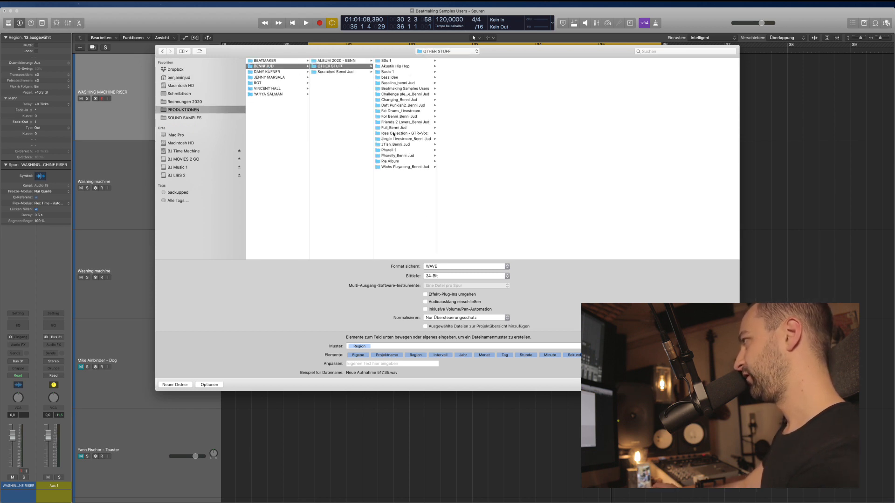
click(396, 89)
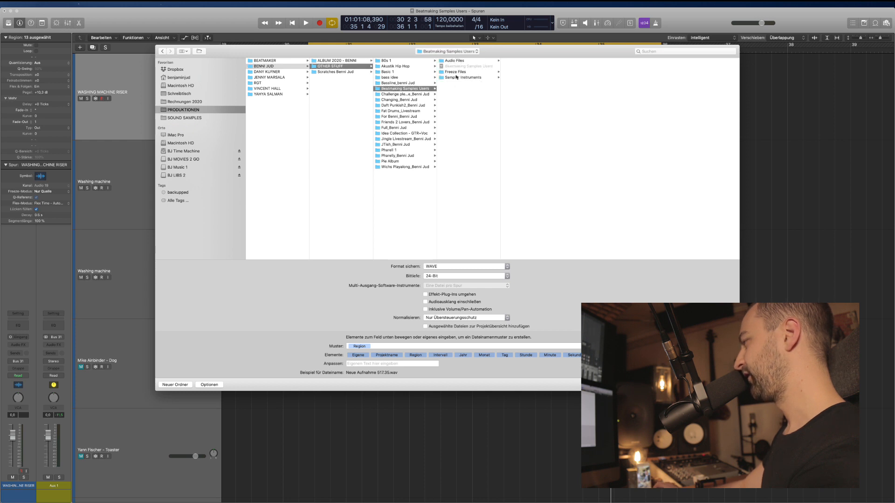
click(177, 386)
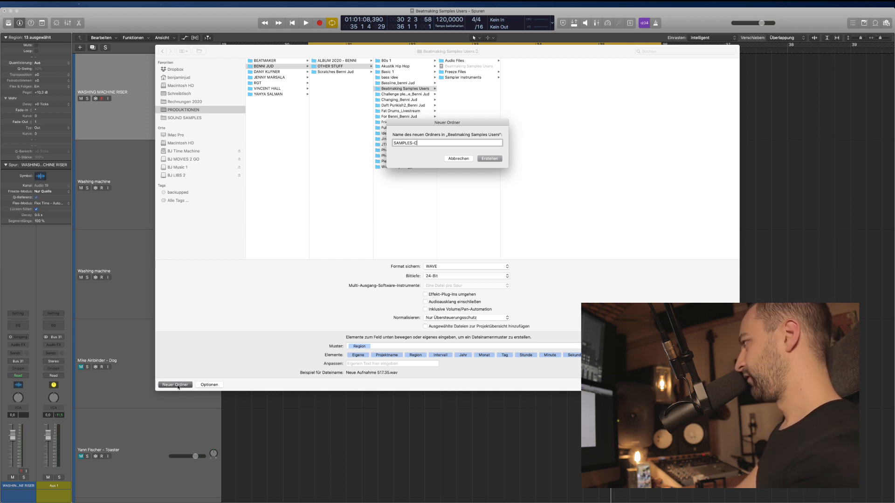
text(SAMPLES-SLICED)
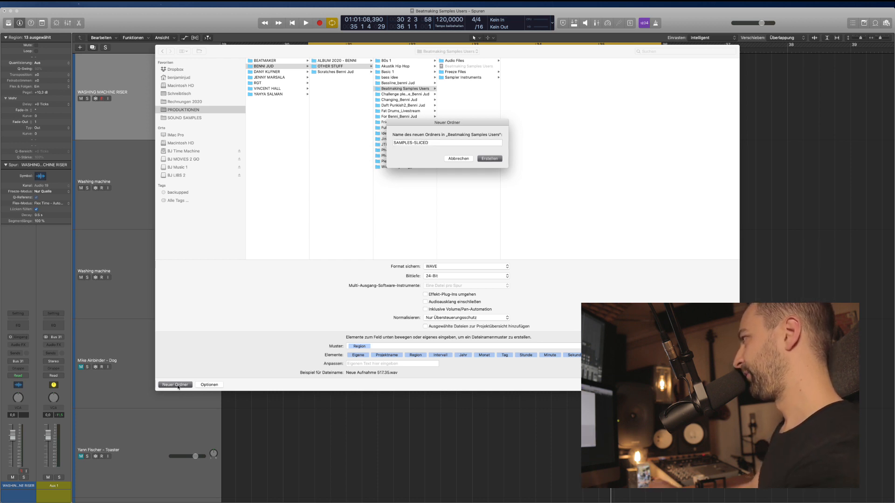
key(Return)
key(Return)
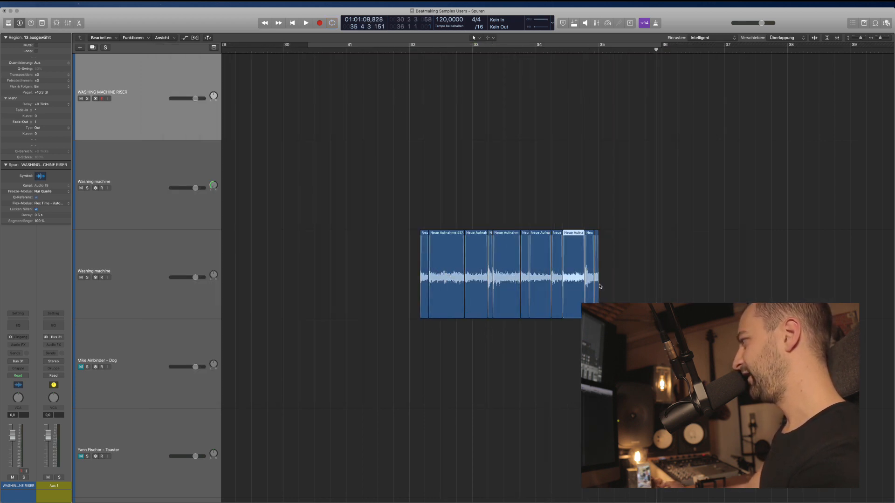
Delete the original sliced regions from the Washing machine track.
scroll(577, 295, right, 1)
scroll(567, 290, right, 5)
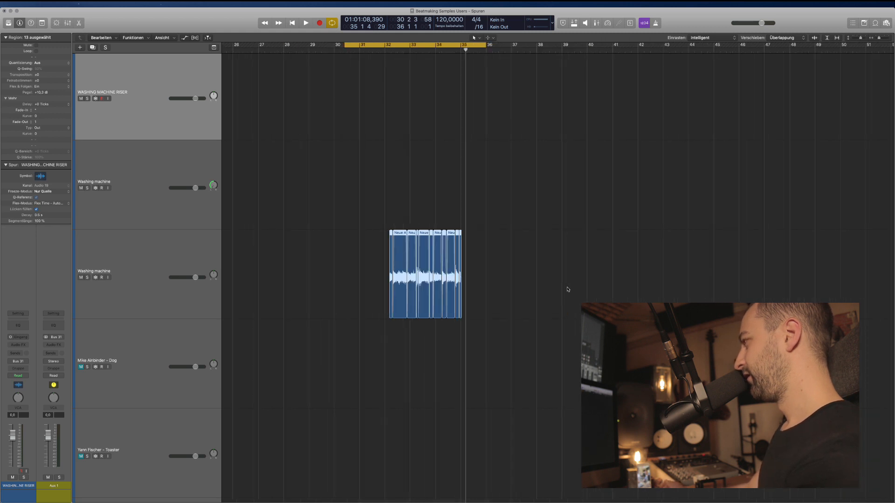
scroll(486, 287, right, 2)
drag(531, 287, 359, 250)
scroll(426, 279, left, 3)
key(Delete)
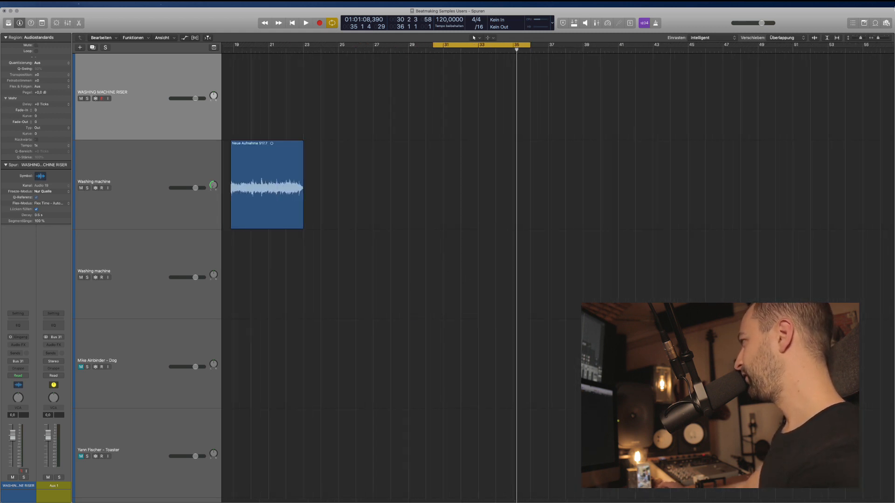
Import all 13 WAV files from SAMPLES-SLICED onto a single track from the Browser.
click(887, 24)
click(872, 38)
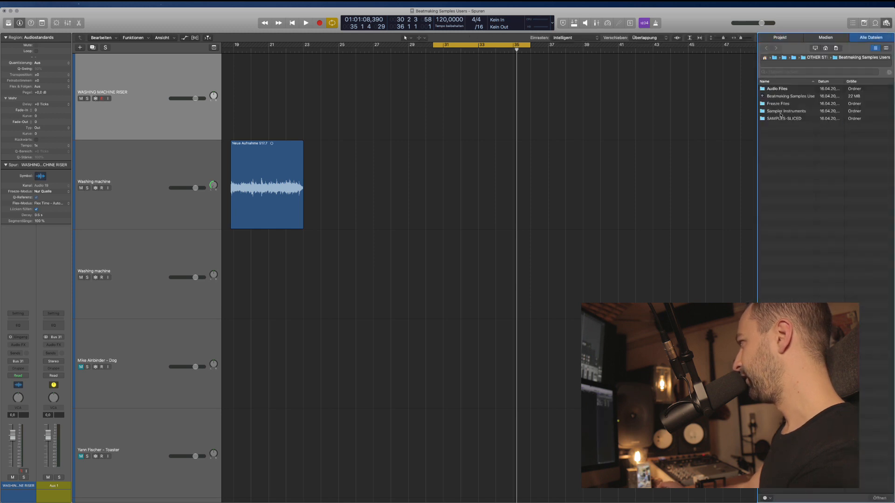
double_click(784, 119)
drag(791, 200, 409, 167)
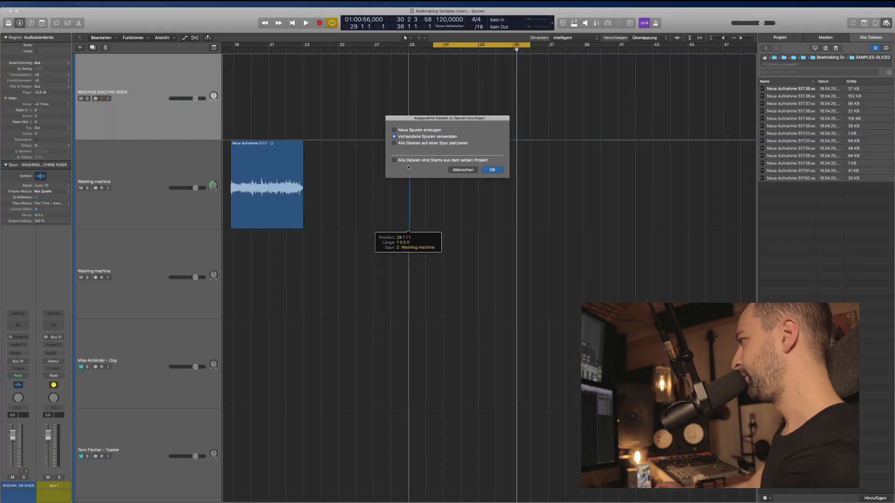
click(405, 145)
key(Return)
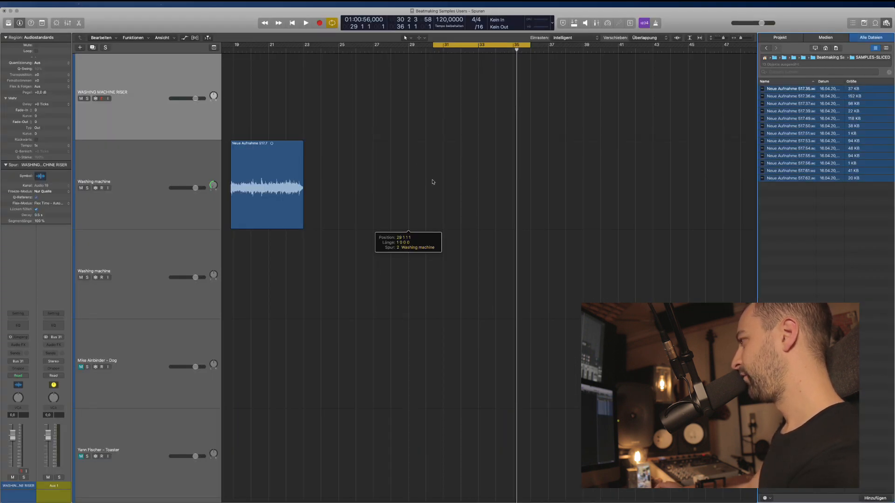
Convert the re-imported slices into a new sampler track with trigger notes starting at C-1 (12).
right_click(418, 143)
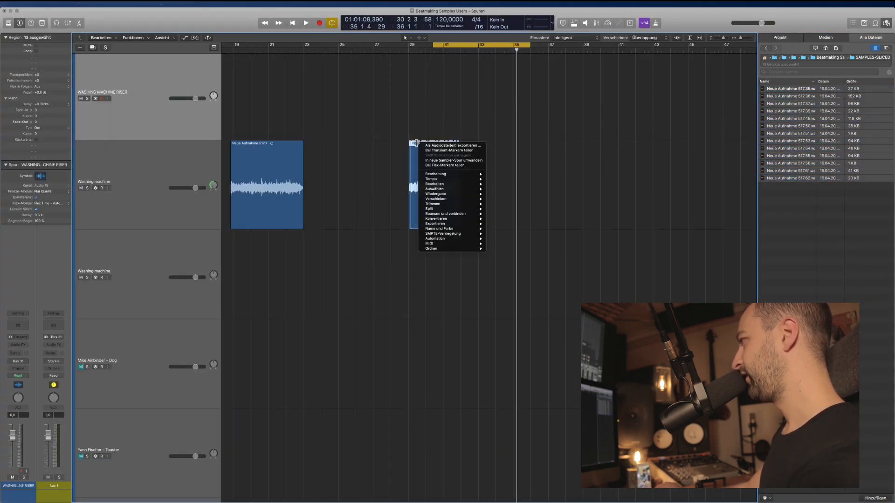
click(446, 161)
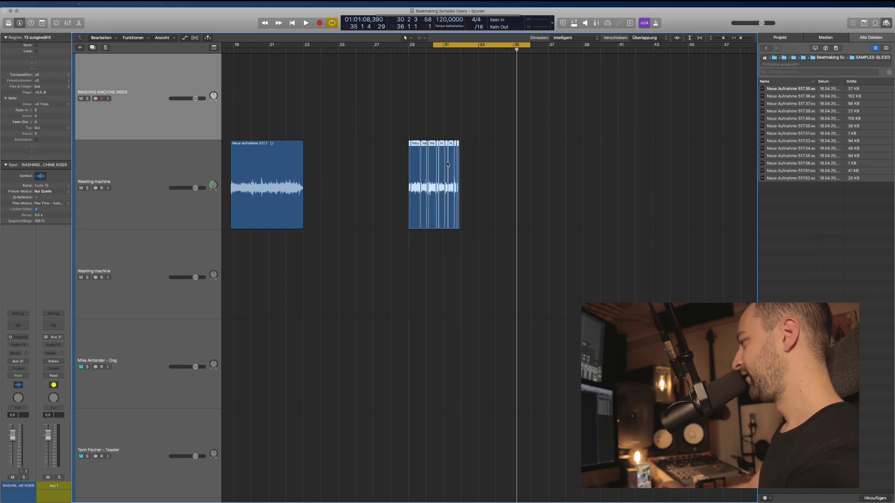
click(445, 68)
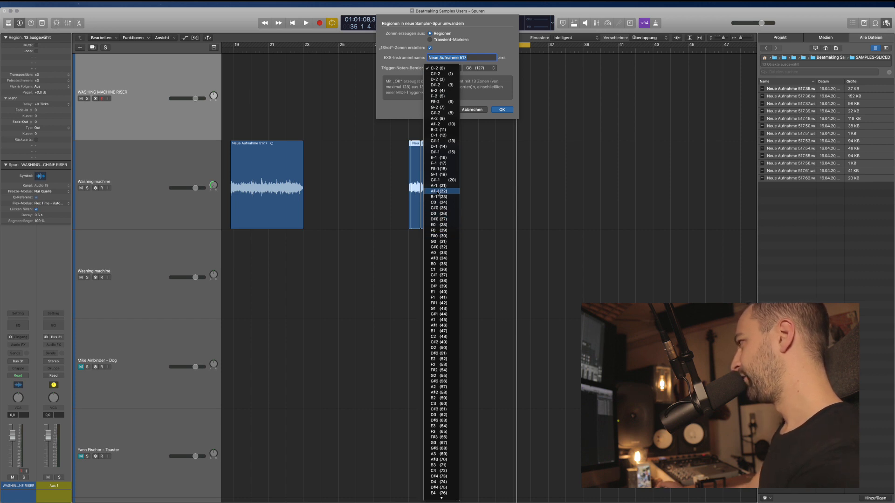
click(441, 135)
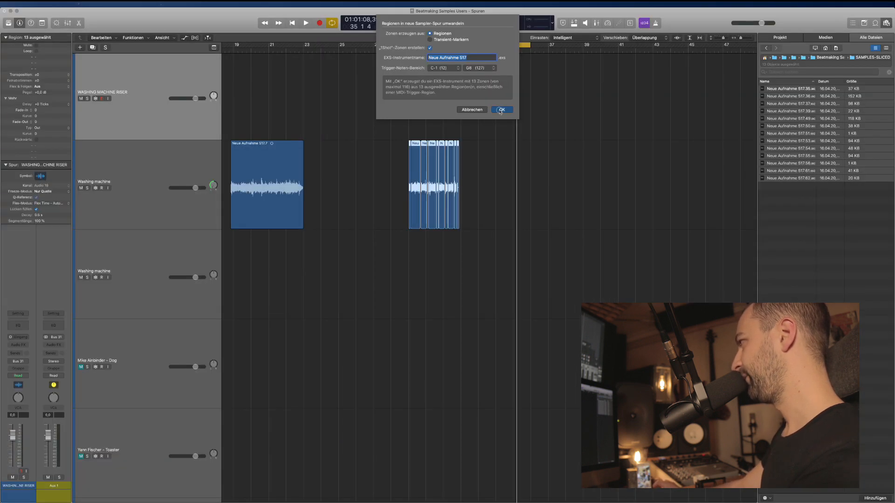
click(501, 110)
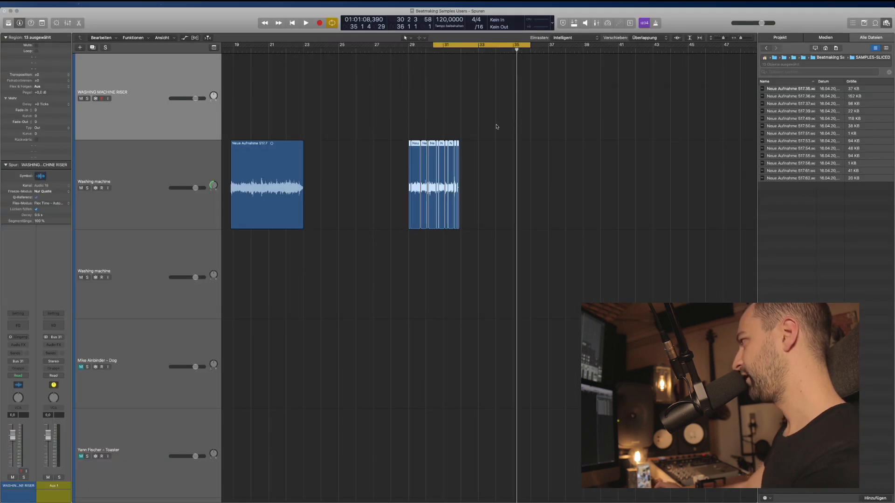
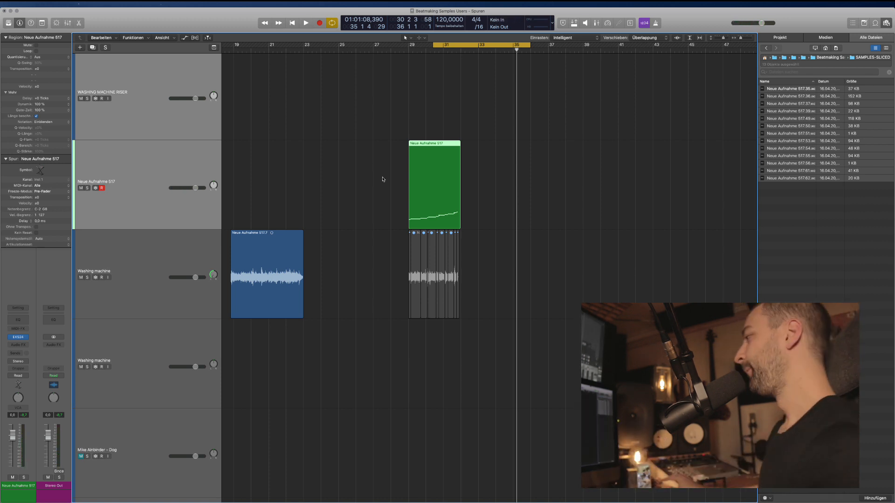
Rename the Neue Aufnahme 517 sampler track to 'Washing Machine Samples'.
click(491, 197)
click(435, 196)
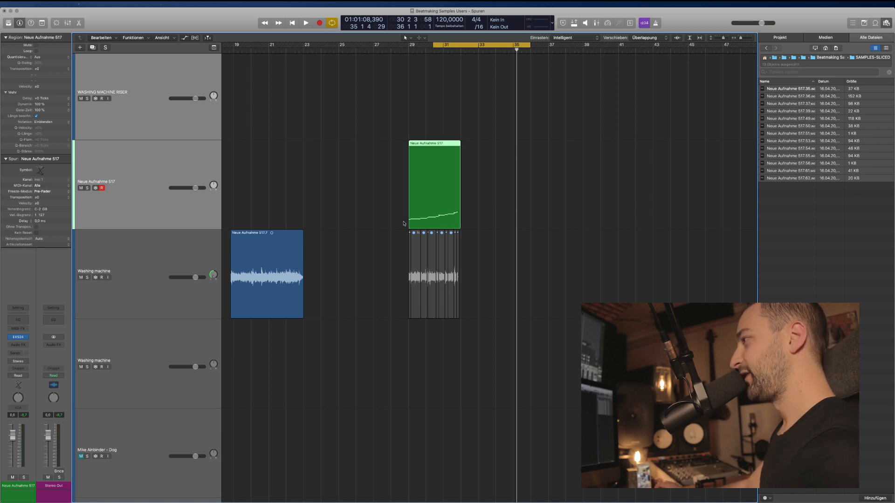
click(322, 202)
click(188, 174)
click(301, 189)
double_click(136, 186)
text(Wa)
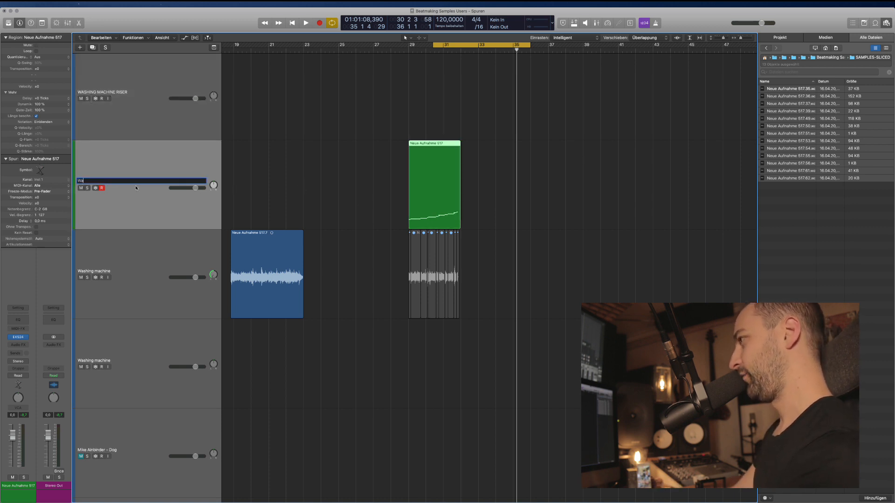
text(shing Machine Samp)
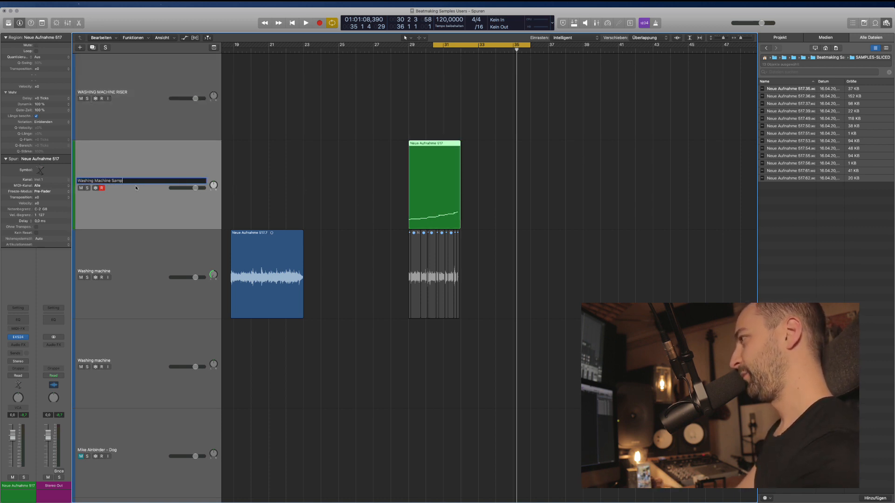
text(les)
key(Return)
Move the Washing machine track above the Washing Machine Samples track.
key(super+Left)
key(super+Left)
key(super+Left)
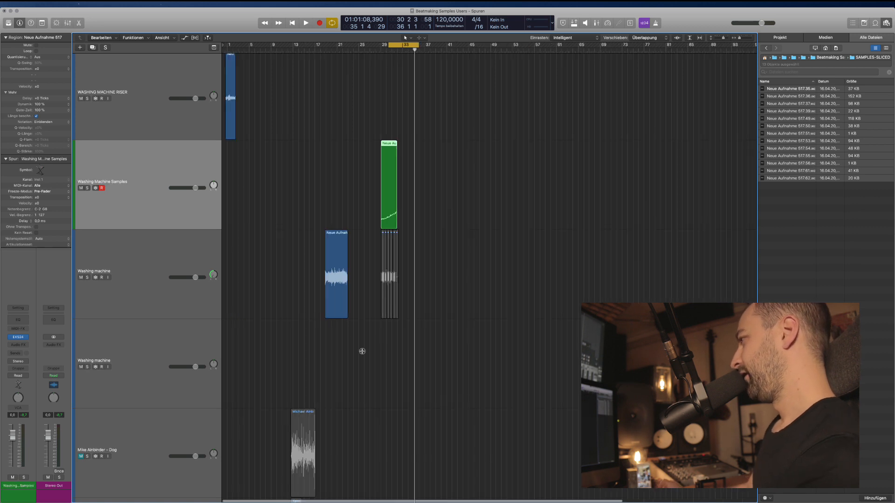
click(347, 296)
click(336, 263)
key(super+Up)
click(264, 107)
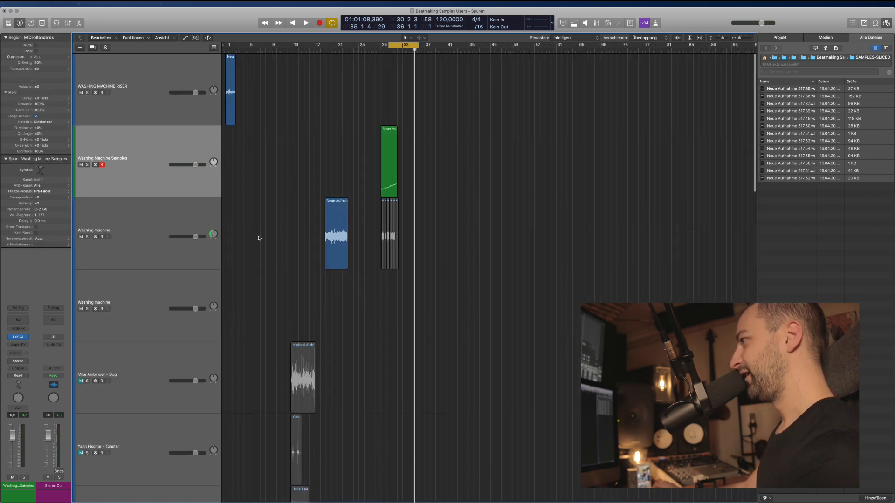
drag(147, 227, 148, 137)
click(133, 234)
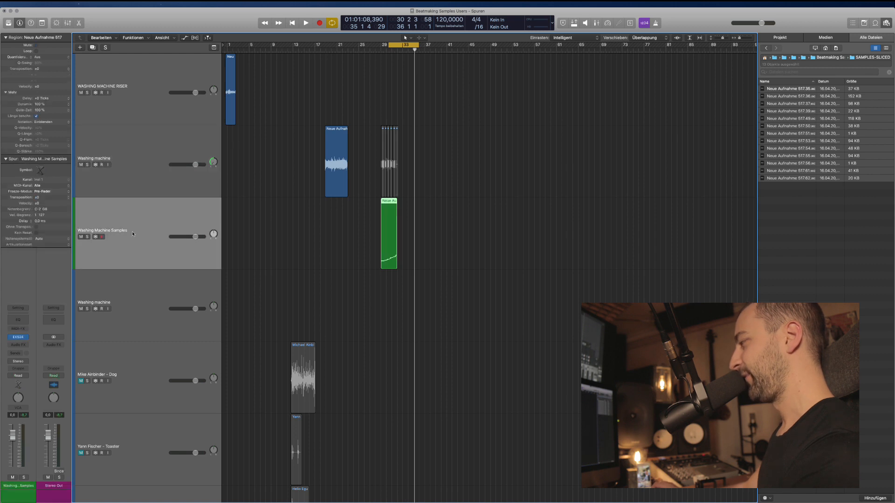
key(super+Right)
Solo the riser region and audition it from bar 1.
scroll(267, 186, left, 4)
click(235, 110)
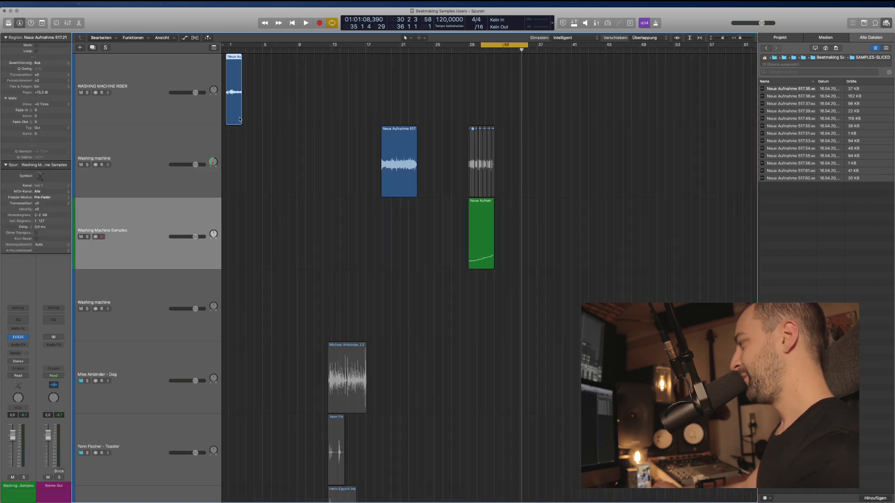
click(244, 144)
click(234, 111)
key(ctrl+s)
double_click(229, 49)
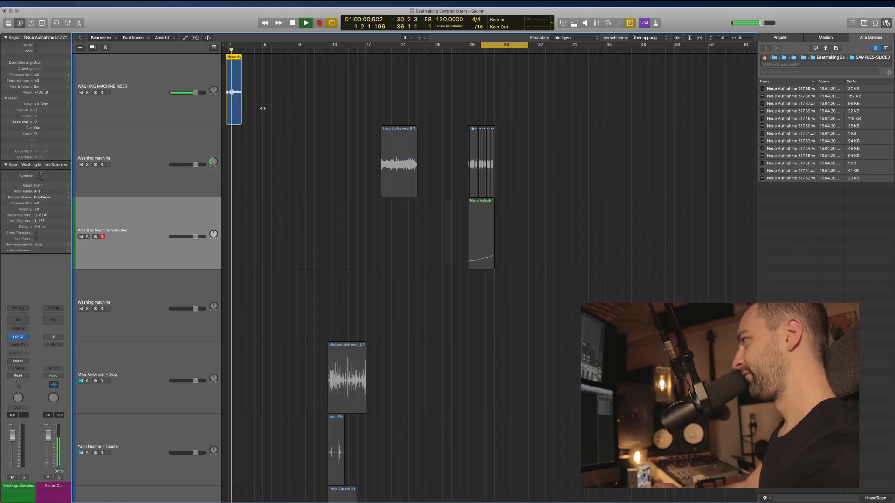
key(space)
key(ctrl+s)
Delete the grey sliced region, extend the blue washing-machine region to full length, and shift it left.
click(152, 119)
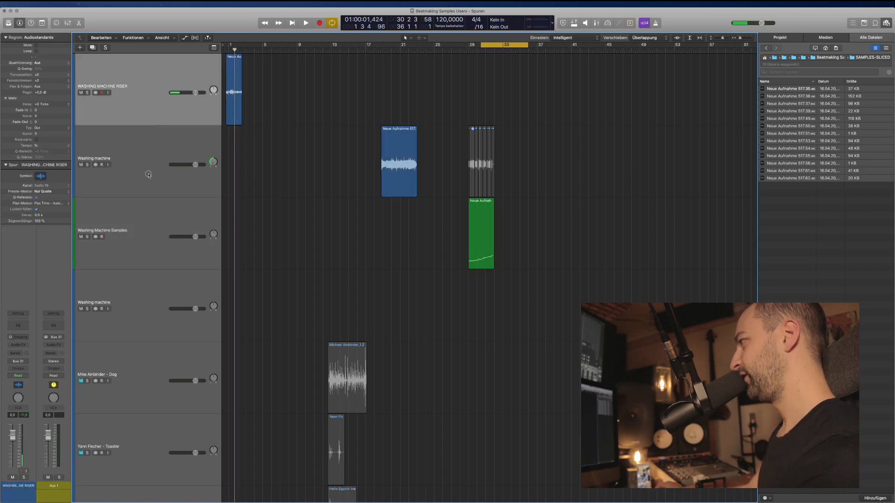
click(148, 174)
click(484, 163)
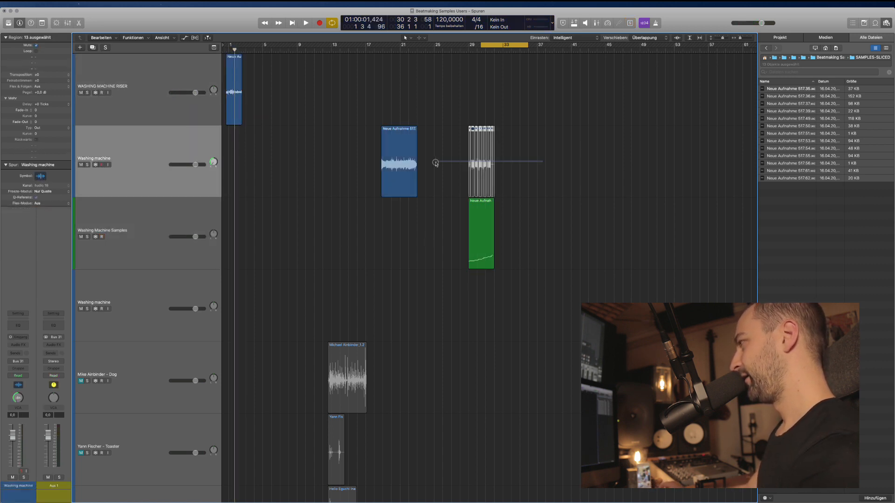
key(Delete)
drag(418, 189, 653, 171)
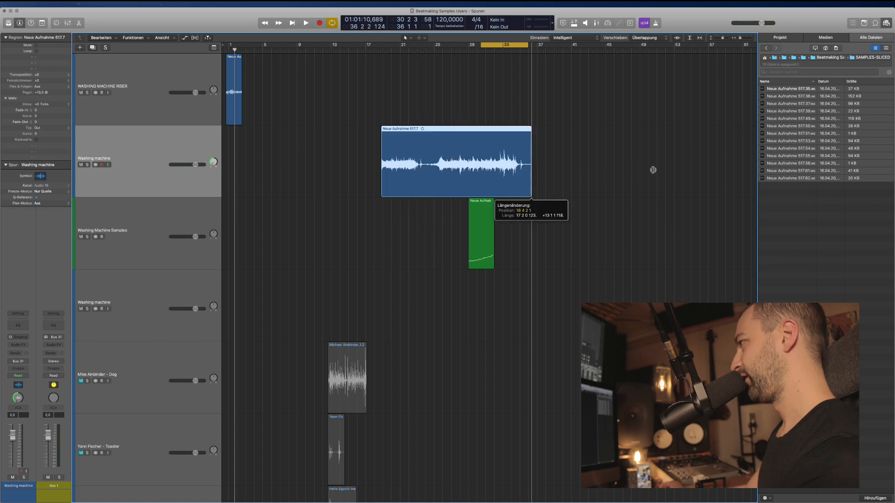
drag(450, 164, 343, 163)
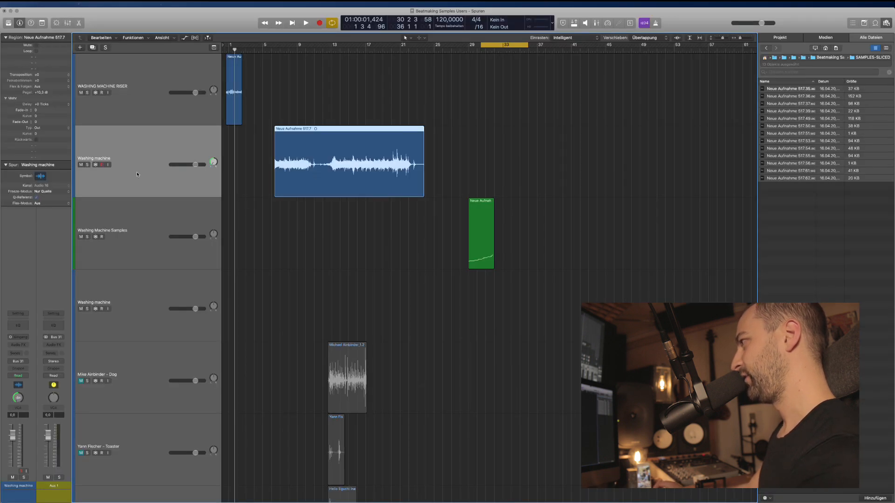
Duplicate the Washing machine track, split the region, move the middle piece down, and delete the unused sections.
key(super+d)
click(336, 165)
click(325, 162)
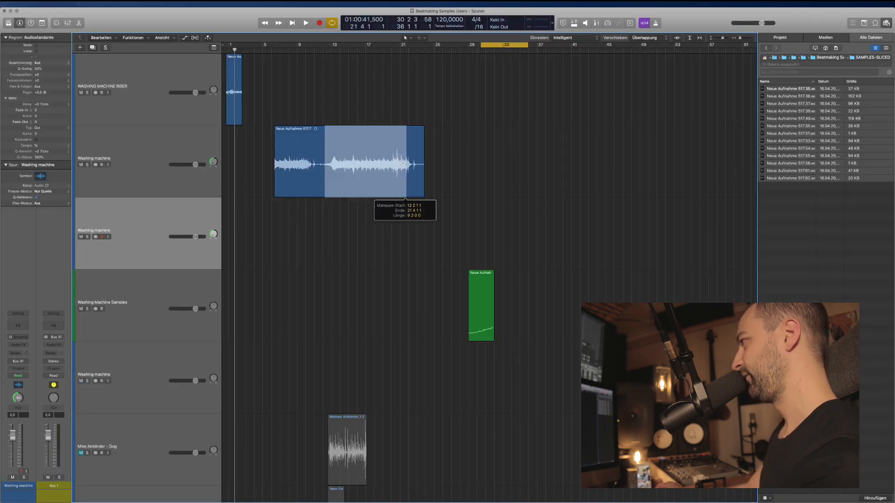
click(391, 194)
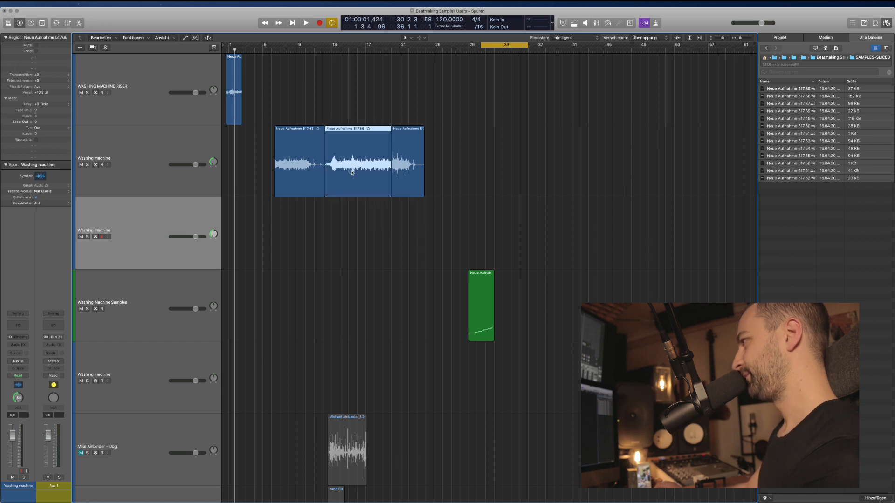
drag(352, 173, 274, 236)
key(Delete)
drag(340, 239, 314, 173)
key(Delete)
click(409, 171)
key(Delete)
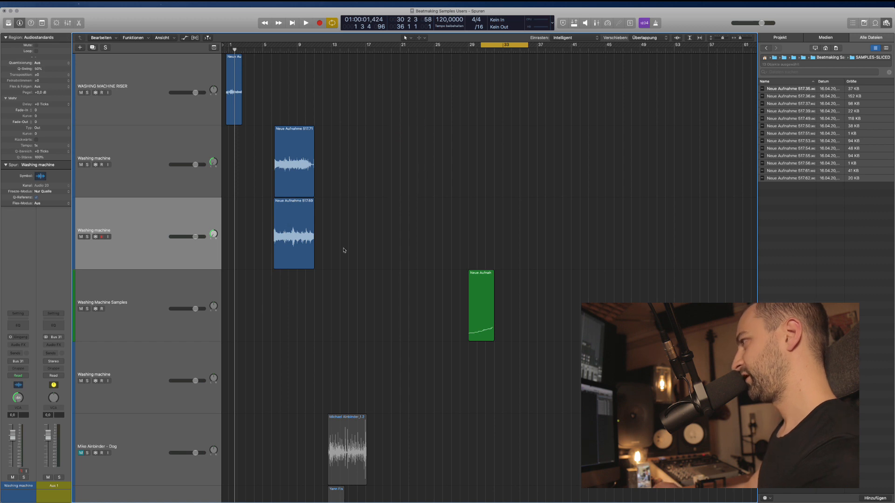
Pan the lower Washing machine track hard right and select both washing-machine regions.
click(214, 234)
drag(214, 234, 213, 192)
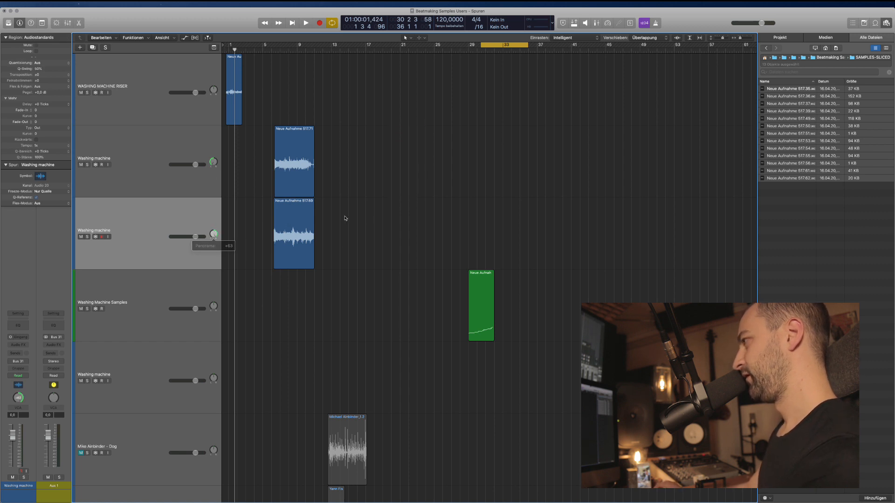
drag(344, 266, 281, 173)
Mix both pieces down to one stereo region, recentre the pan, and delete the empty Washing machine track.
key(super+j)
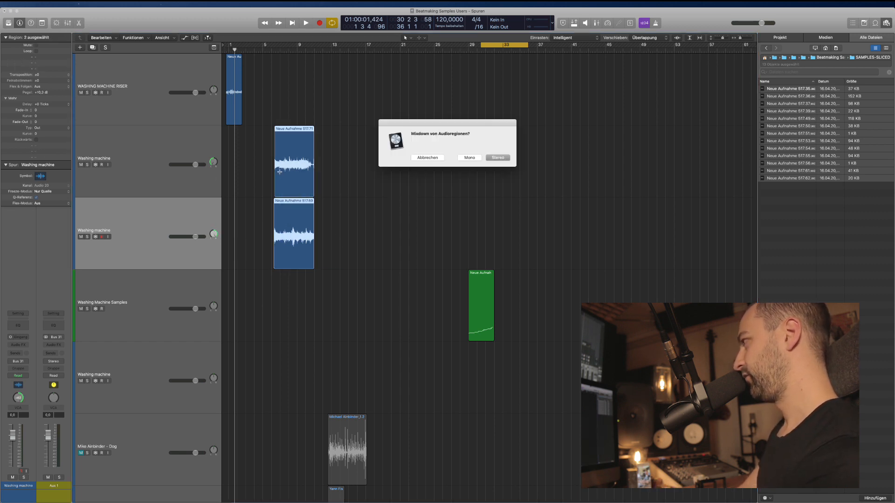
key(Return)
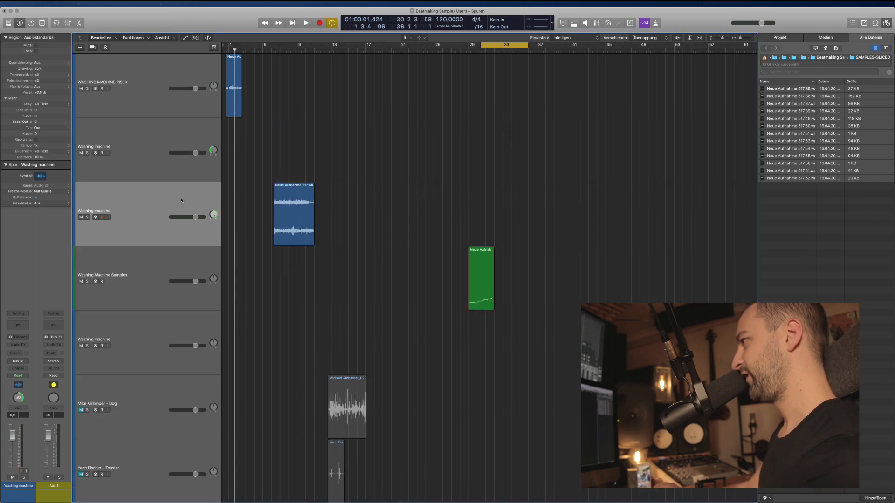
alt+click(213, 216)
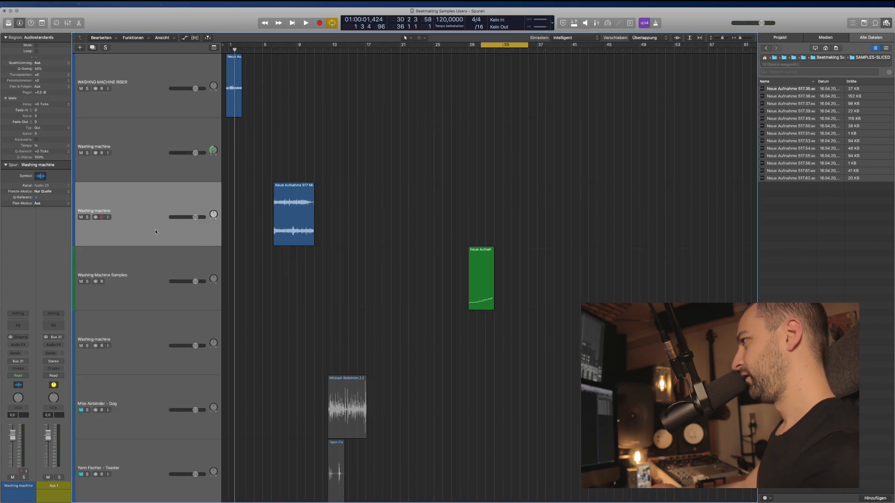
drag(151, 224, 140, 134)
double_click(125, 216)
click(130, 252)
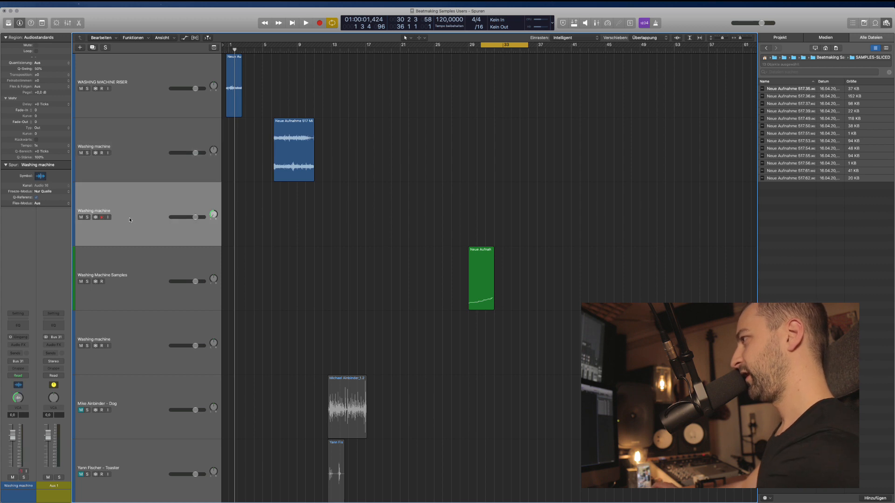
key(super+BackSpace)
Audition the Neue Aufnahme 517 Mixed region from its start.
click(240, 125)
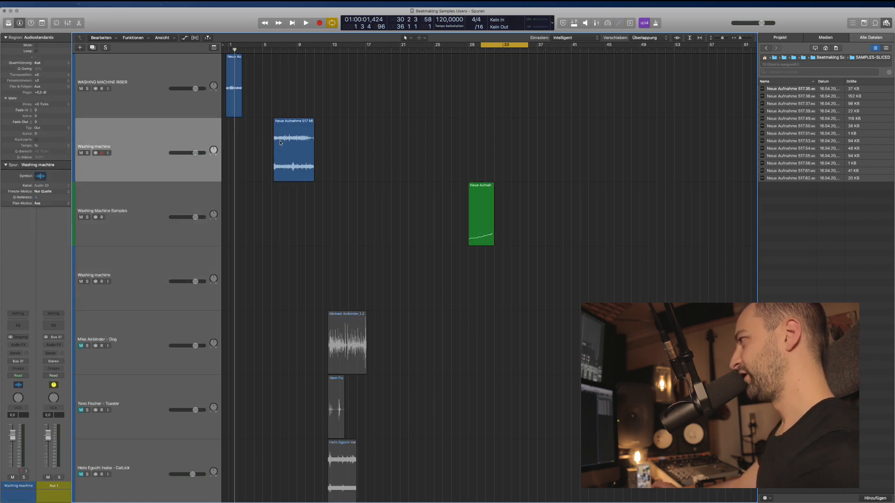
click(279, 173)
key(shift+space)
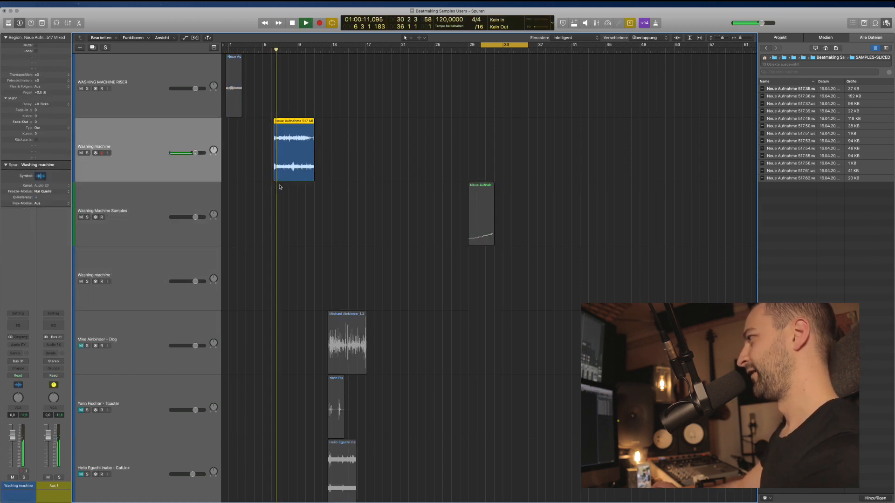
key(super+Right)
key(super+Right)
key(super+Right)
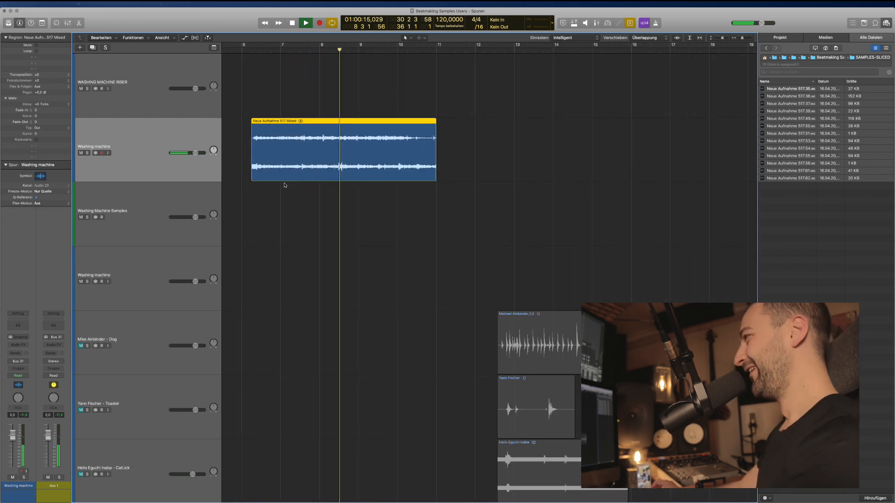
key(space)
Trim the first sliver off the start of the Neue Aufnahme 517 Mixed region.
click(295, 190)
super+click(258, 151)
key(super+Right)
key(super+Right)
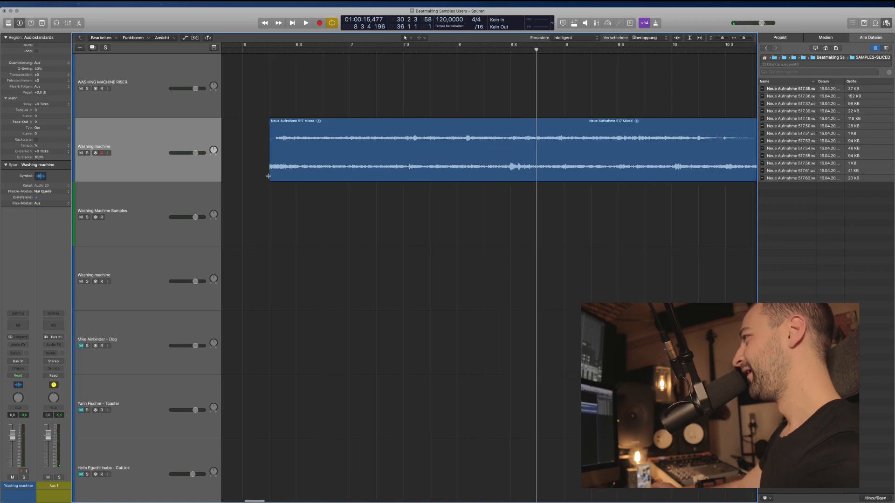
drag(259, 159, 278, 146)
key(BackSpace)
key(super+Left)
key(super+Left)
key(super+Left)
key(super+Left)
key(super+Left)
scroll(344, 225, right, 5)
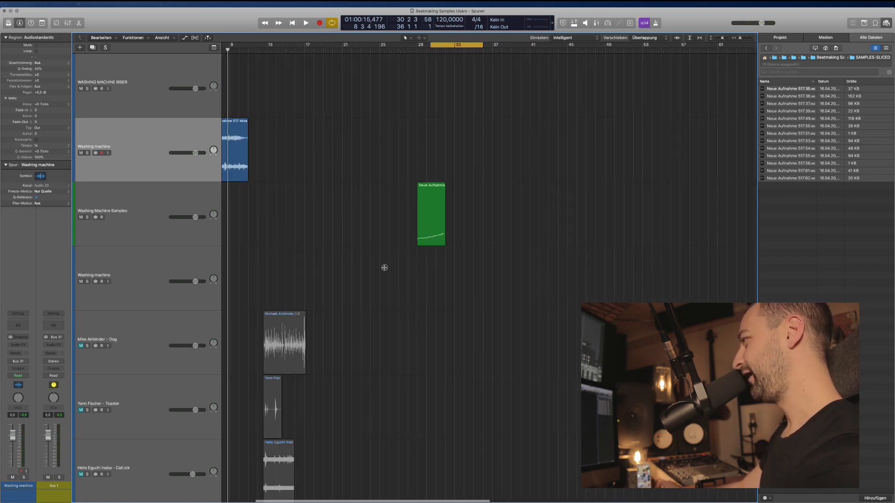
click(155, 201)
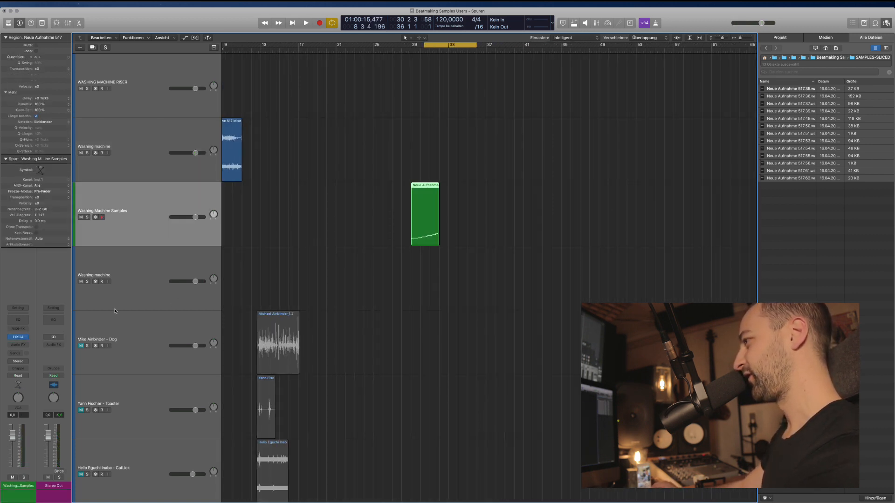
Bring up the EXS24 sampler for Washing Machine Samples and undo the recent setting changes.
click(19, 337)
drag(132, 34, 339, 157)
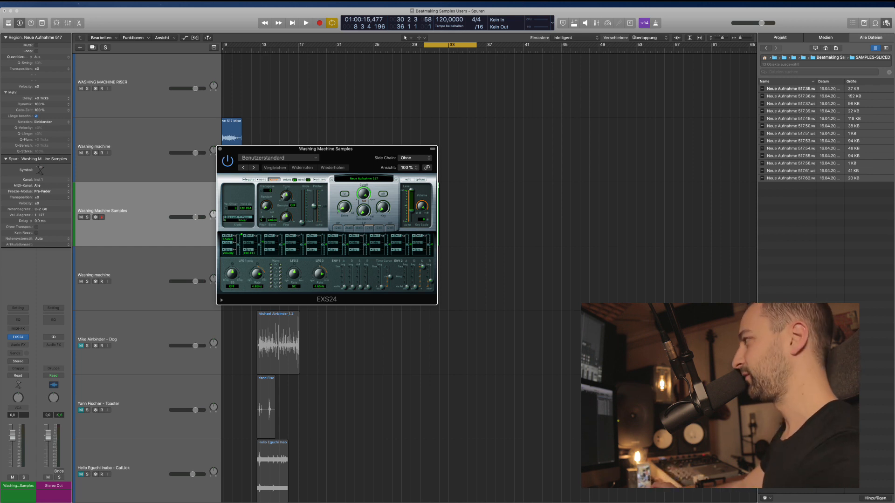
drag(308, 176, 449, 173)
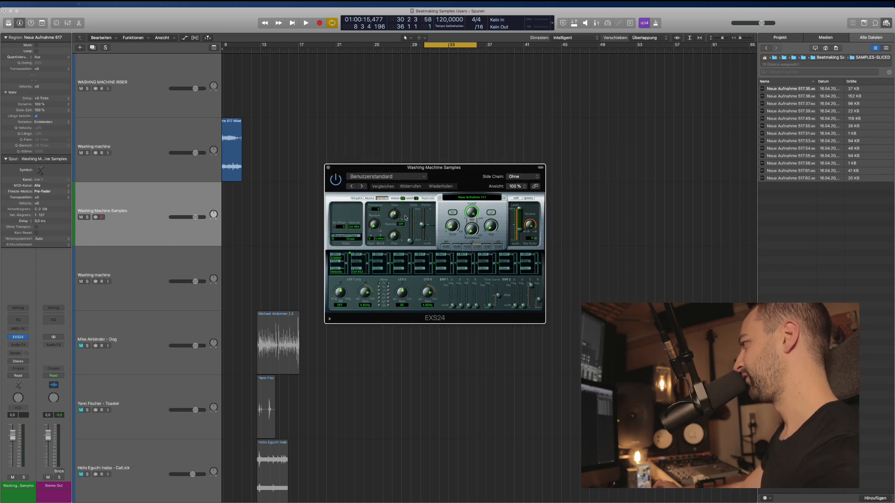
click(370, 198)
drag(370, 198, 400, 225)
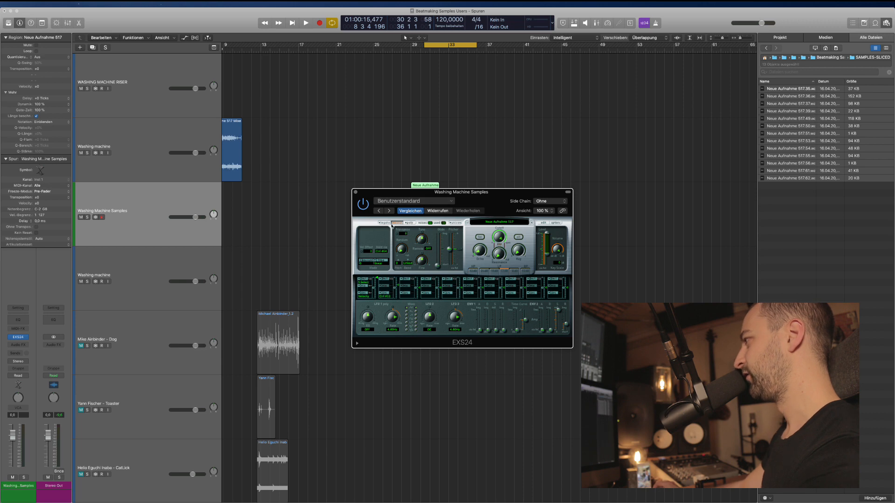
click(451, 200)
click(472, 222)
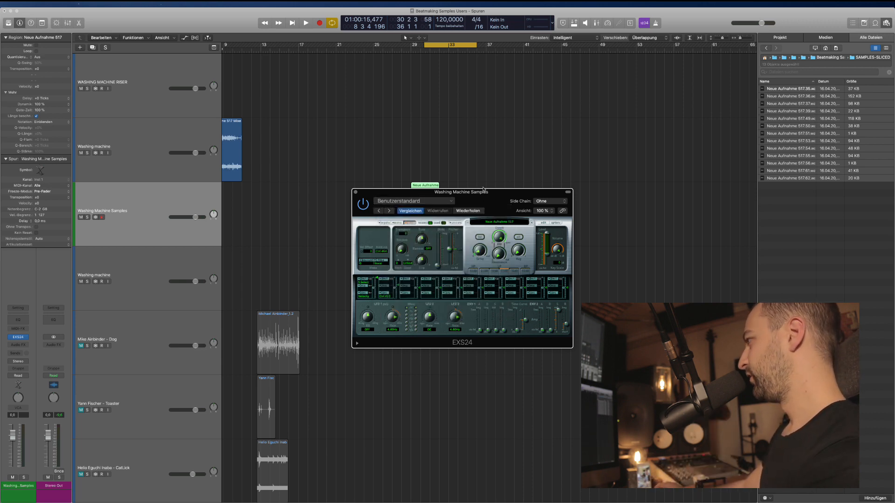
drag(484, 190, 519, 275)
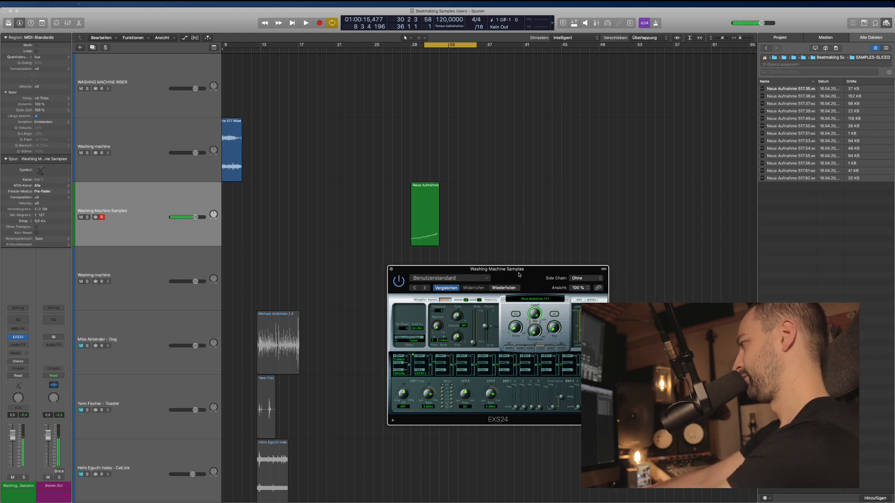
Switch the EXS24 voice mode from Poly to Mono and close the sampler window.
click(445, 300)
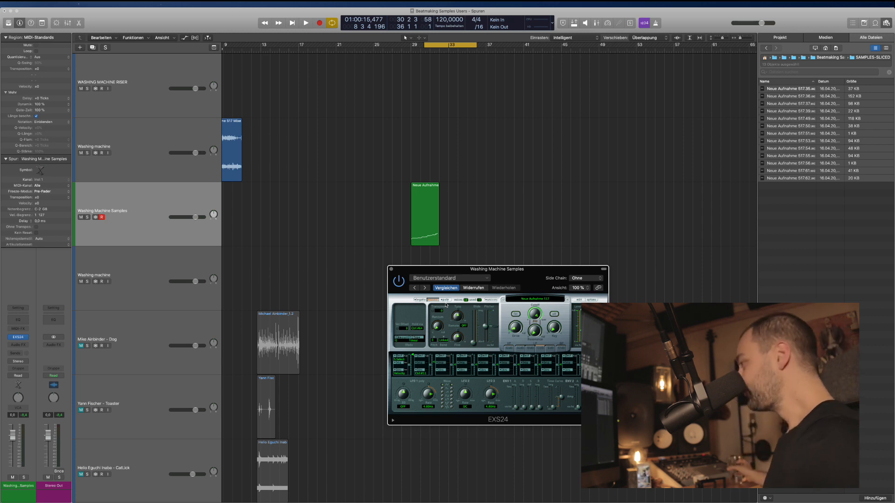
drag(432, 273, 517, 145)
click(478, 141)
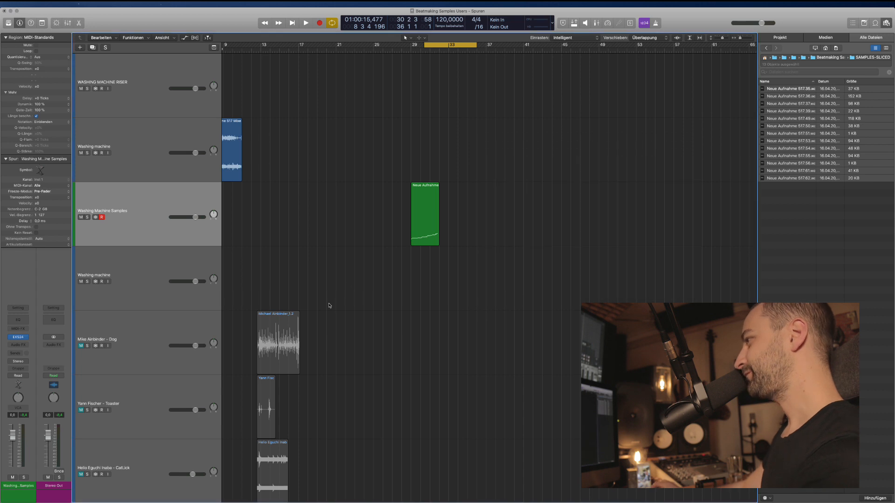
Rename the two washing-machine tracks to 'WASHER AMBIENT' and 'WASHER SAMPLER'.
click(166, 255)
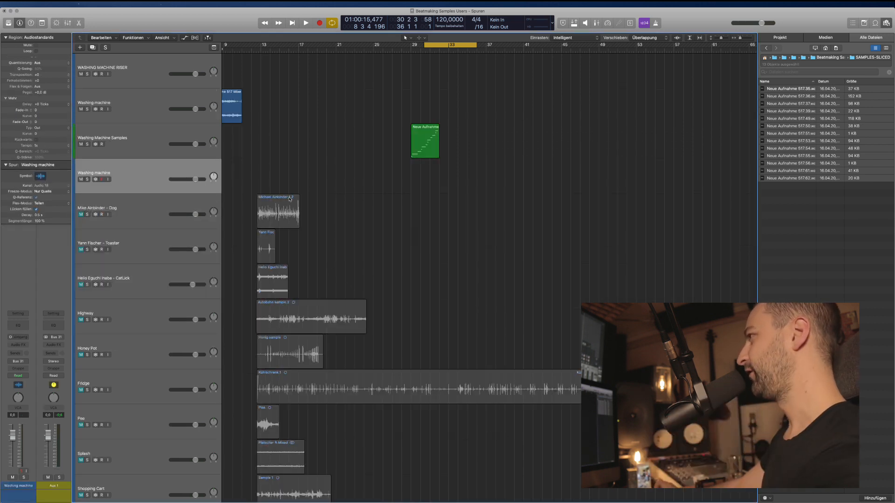
key(super+Left)
click(135, 107)
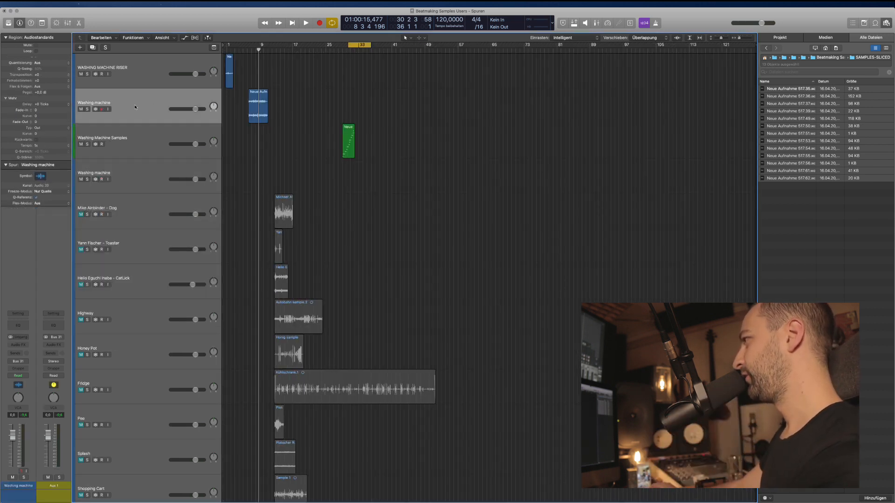
click(254, 110)
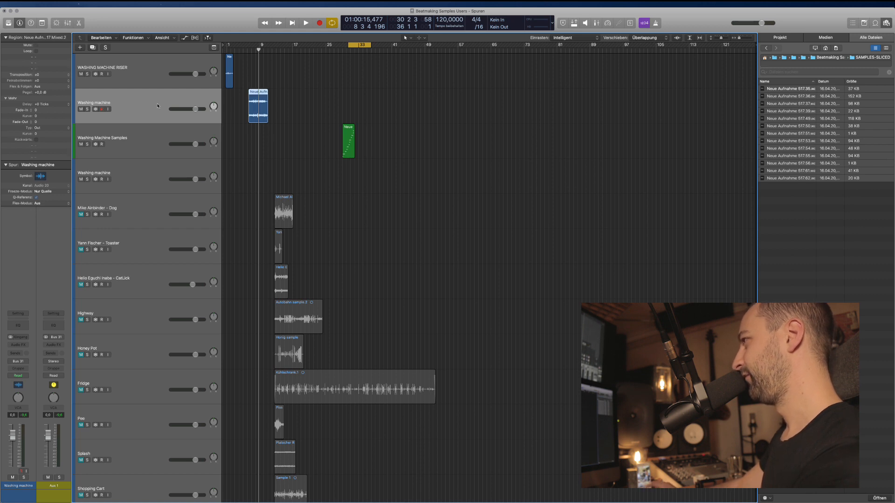
double_click(158, 106)
text(WAS)
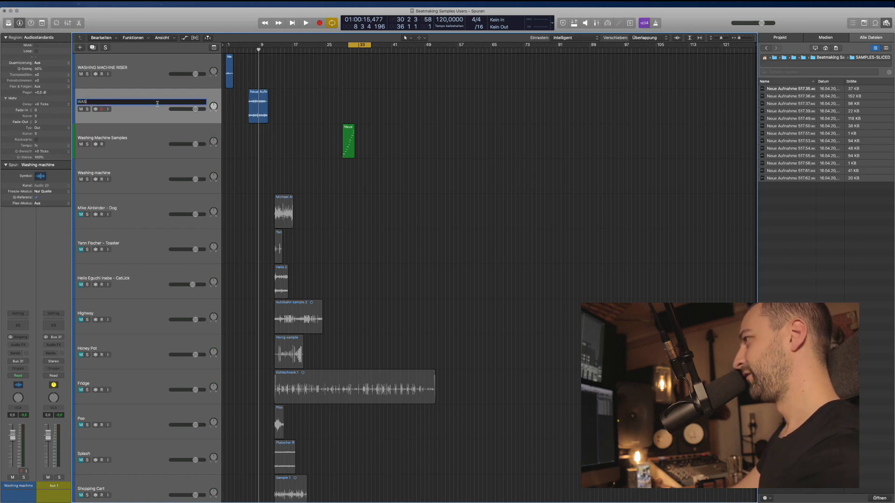
text(HER AMBIENT)
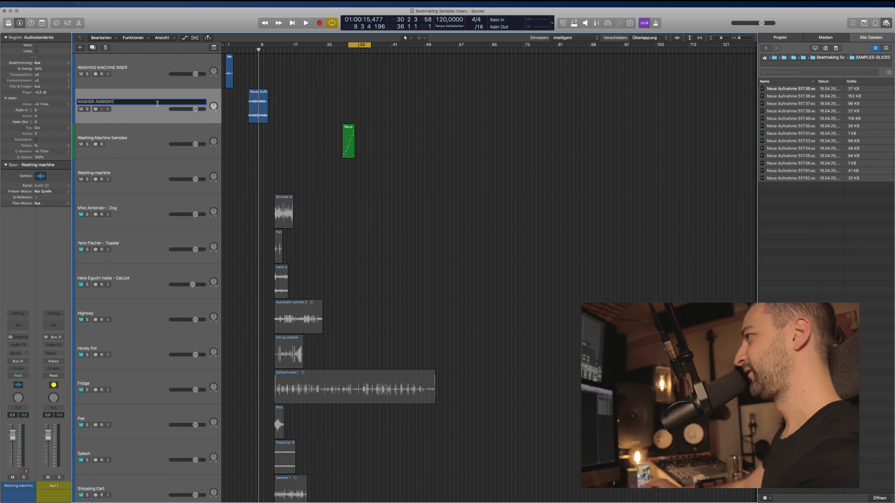
key(Tab)
text(WA)
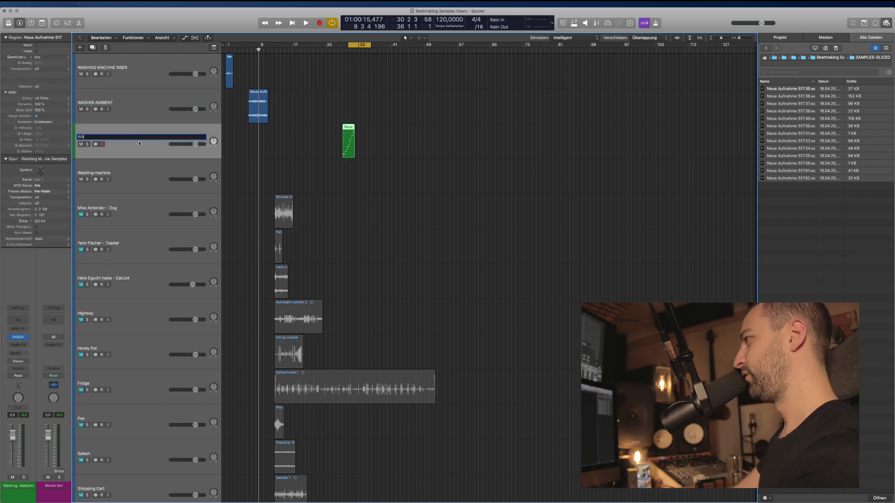
text(SHER SAMPLES)
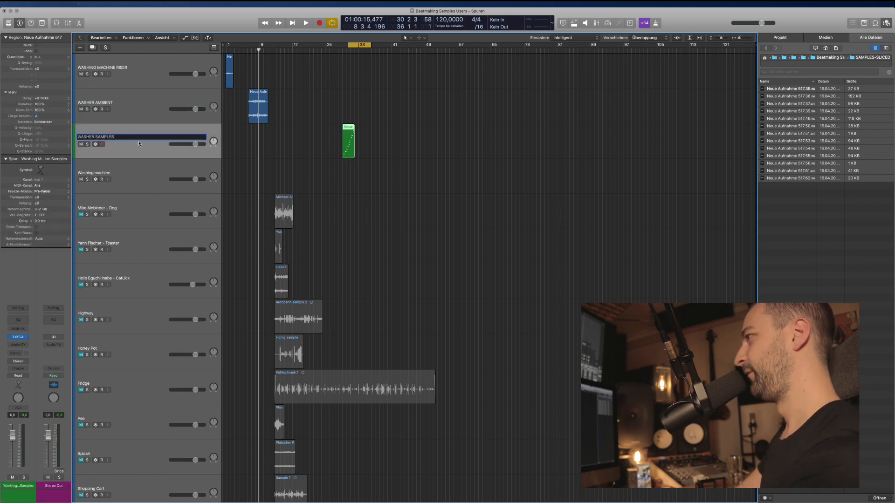
key(BackSpace)
text(R)
key(Return)
Delete the spare Washing machine track and select the dog recording region.
click(146, 183)
key(super+BackSpace)
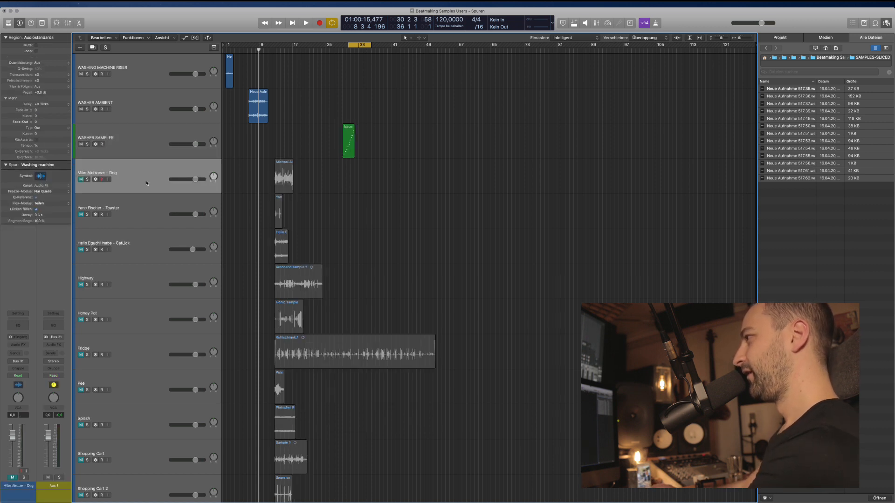
click(284, 175)
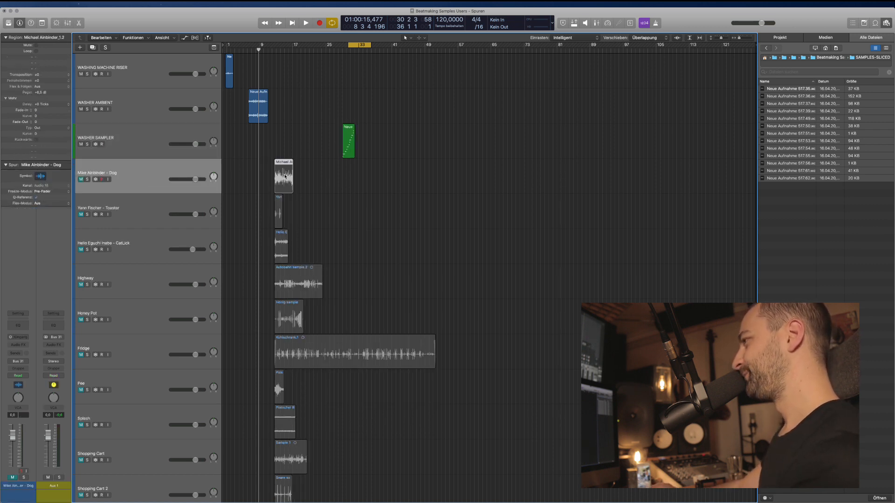
Unmute and solo the Dog track, then audition the dog recording.
click(81, 179)
key(ctrl+s)
click(274, 50)
key(space)
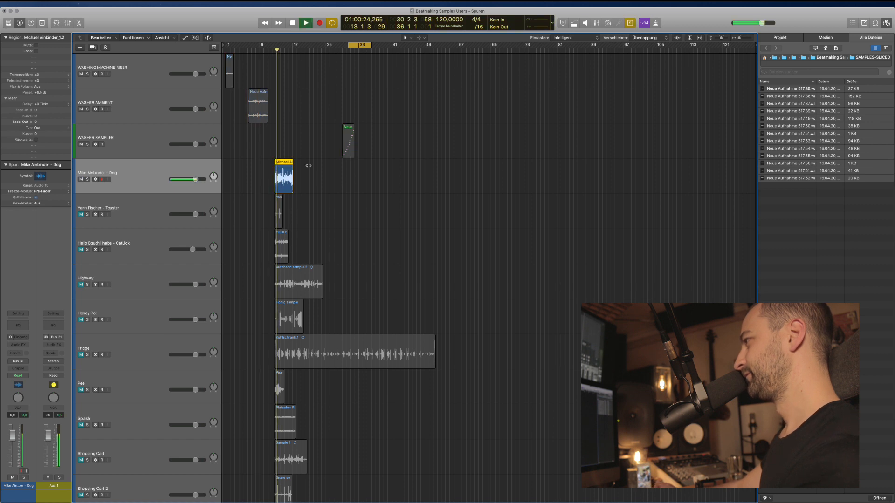
key(super+Right)
key(super+Right)
key(super+Right)
key(super+Right)
key(super+Right)
key(super+Right)
key(super+Right)
key(super+Right)
key(super+Right)
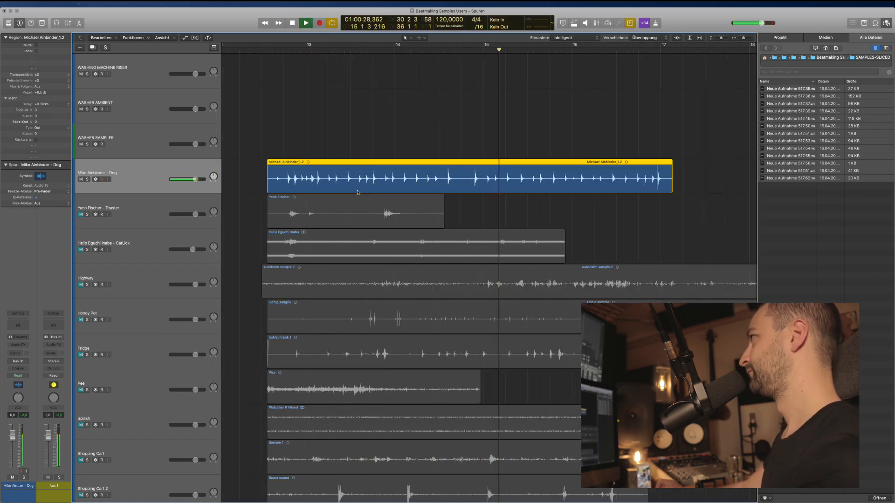
scroll(601, 116, right, 3)
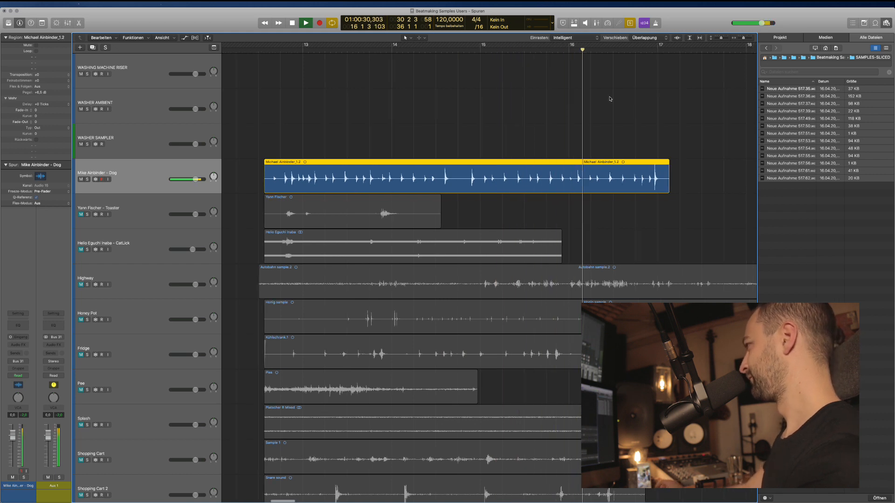
scroll(576, 214, left, 3)
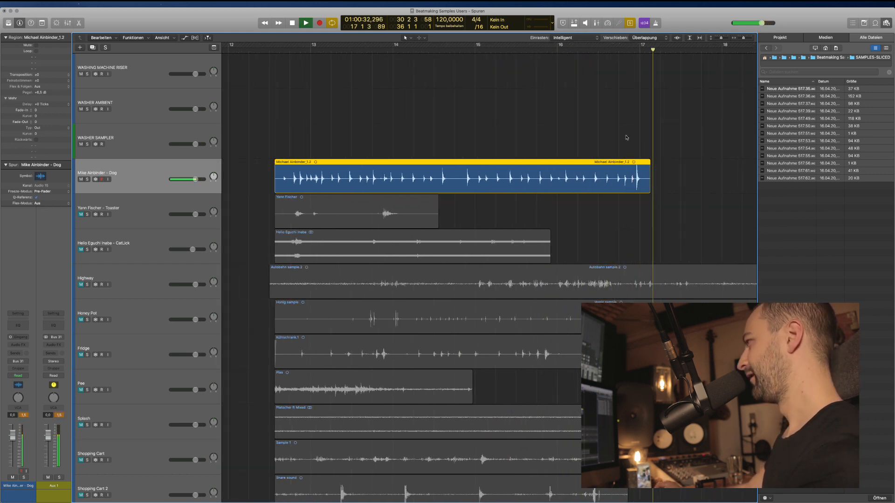
key(space)
drag(576, 213, 520, 192)
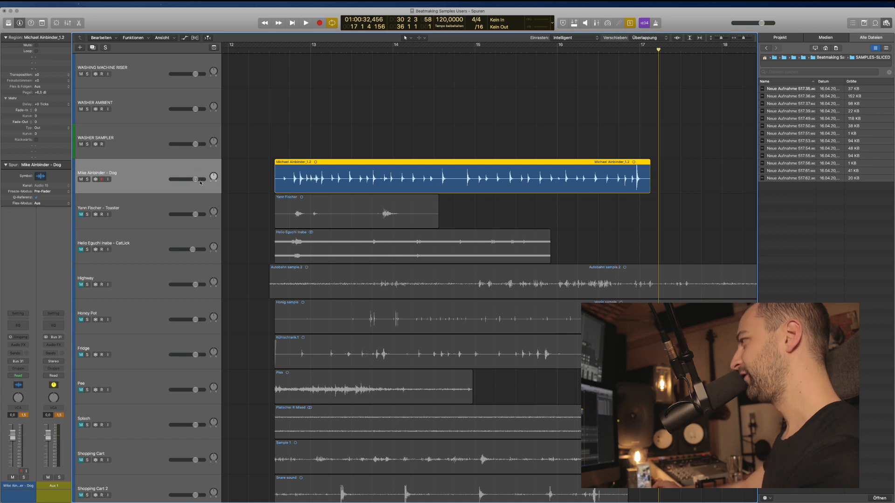
Show flex controls and set the Dog track to Flex Time – Teilen (slicing) mode.
key(super+f)
click(116, 183)
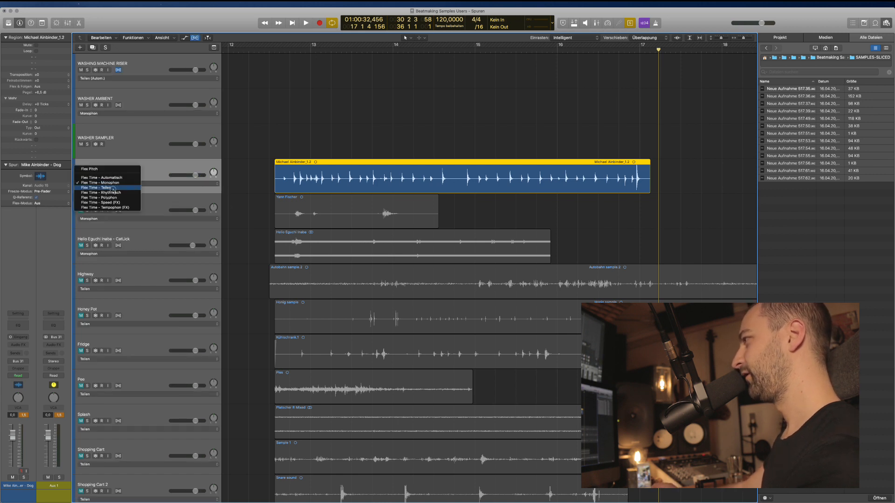
click(107, 187)
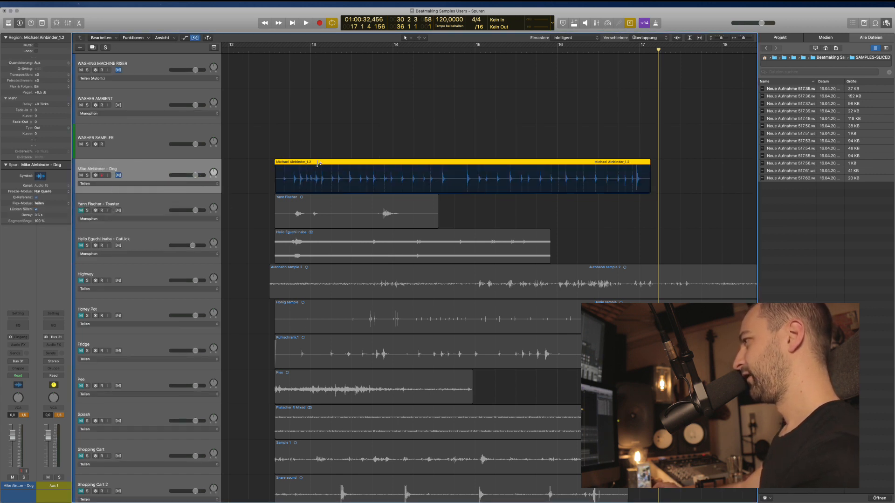
Split the dog region at its transient markers.
right_click(297, 163)
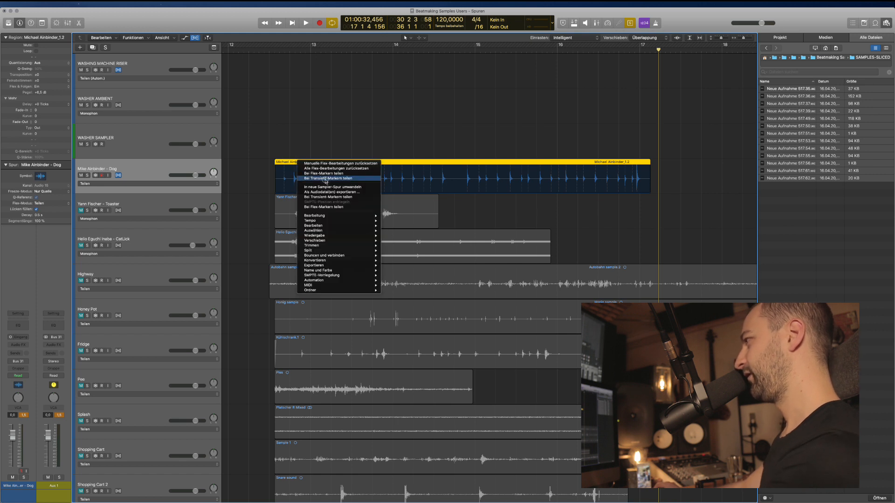
click(326, 182)
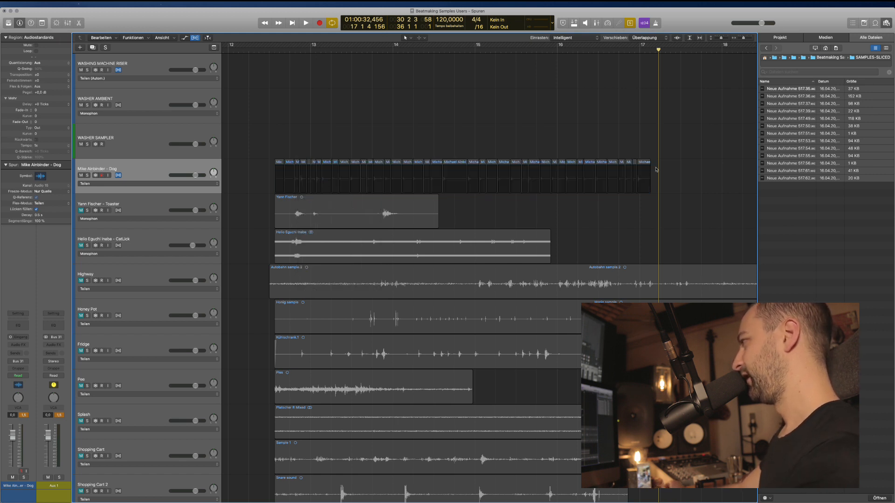
scroll(651, 195, up, 3)
drag(672, 178, 229, 181)
Turn off flex on the Dog track and select all 40 dog slices.
click(119, 188)
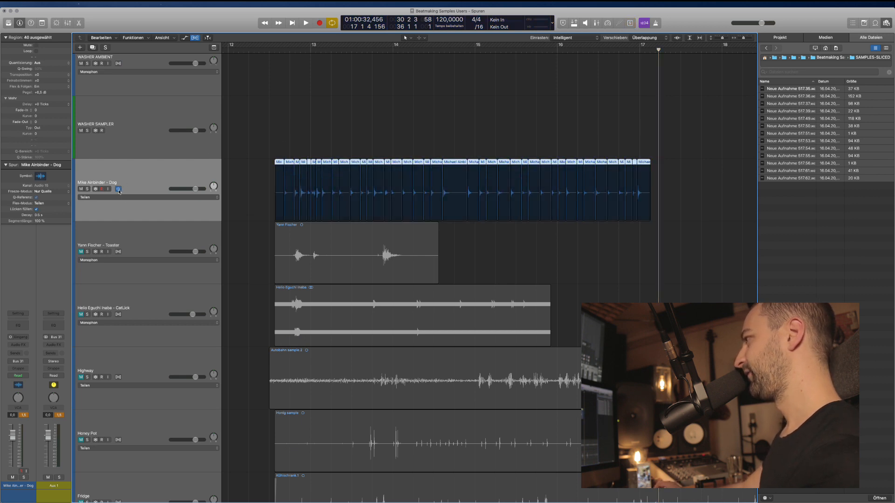
click(682, 175)
drag(682, 181, 276, 188)
key(super+Right)
key(super+Right)
key(super+Right)
key(super+Right)
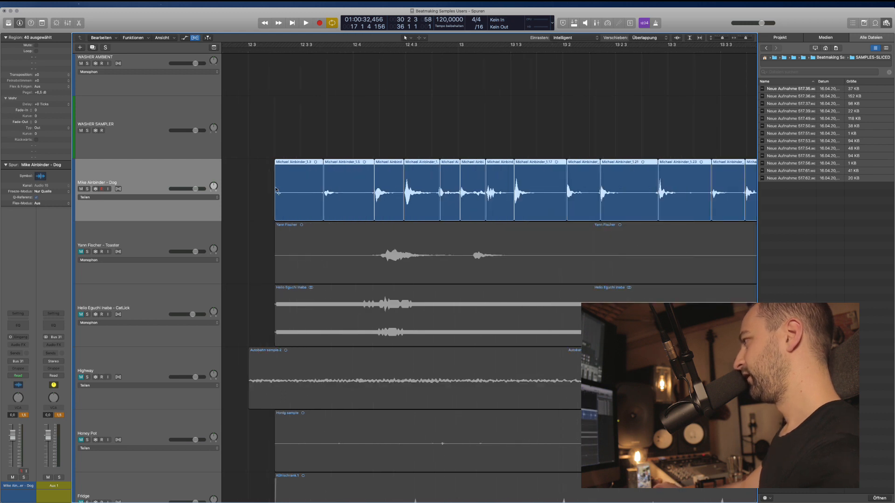
key(super+Left)
key(super+Left)
key(super+Left)
key(super+Left)
key(super+Left)
key(super+Left)
key(super+Left)
key(super+Left)
key(super+Right)
key(super+Right)
key(super+Right)
key(super+Right)
scroll(524, 190, left, 4)
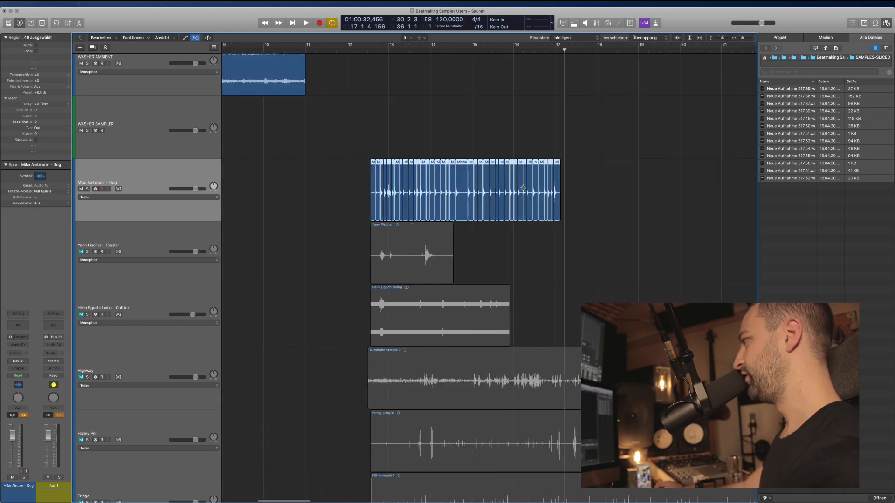
scroll(599, 213, right, 2)
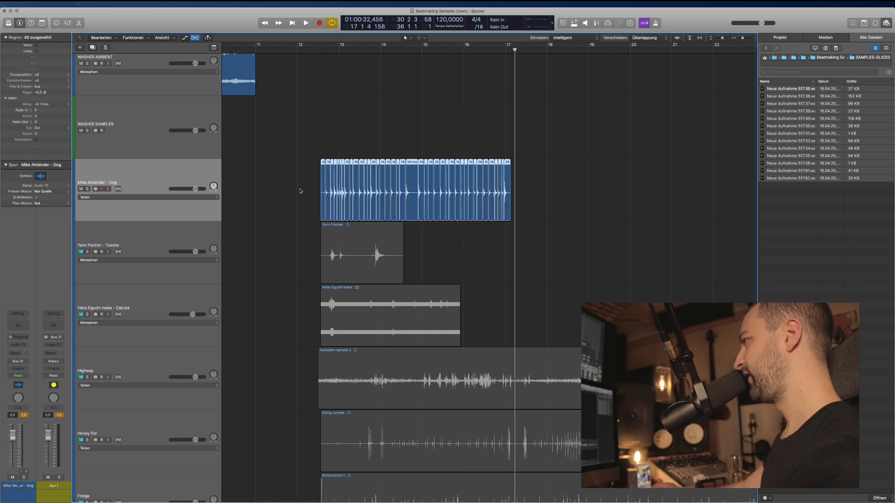
right_click(329, 165)
Hide the flex controls and choose to export the sliced dog regions as audio files.
click(310, 131)
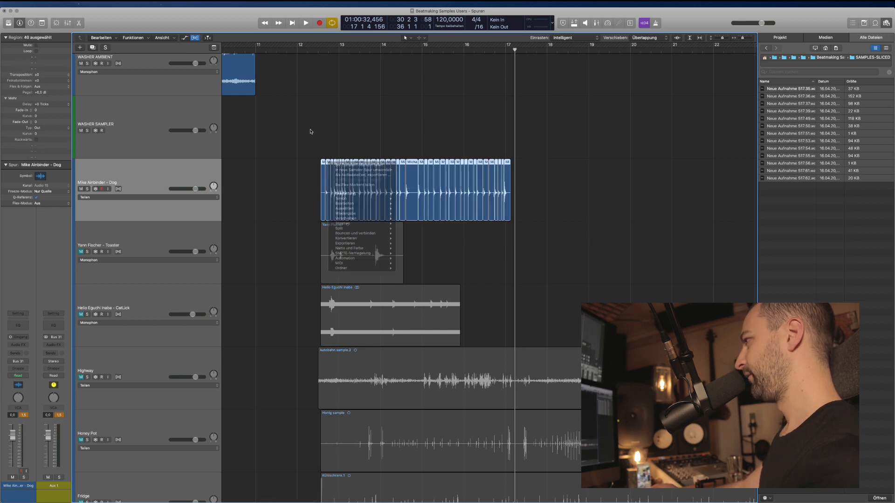
key(super+f)
right_click(322, 172)
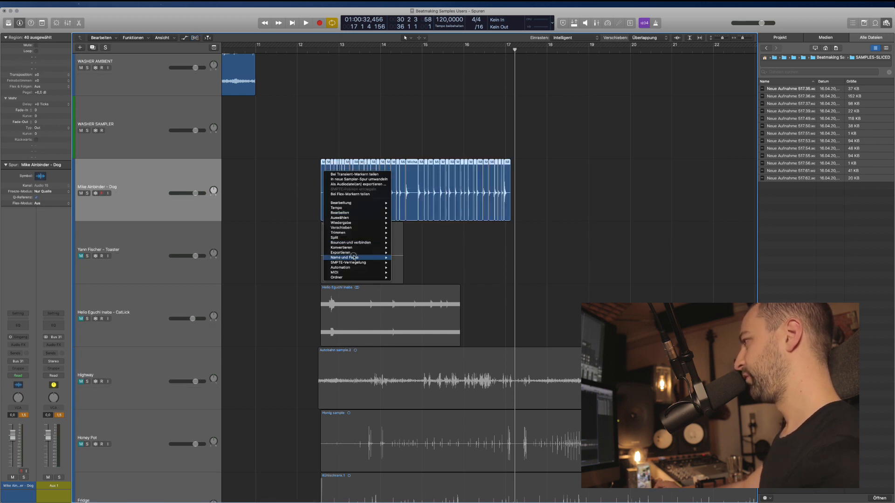
mouse_move(361, 253)
click(424, 258)
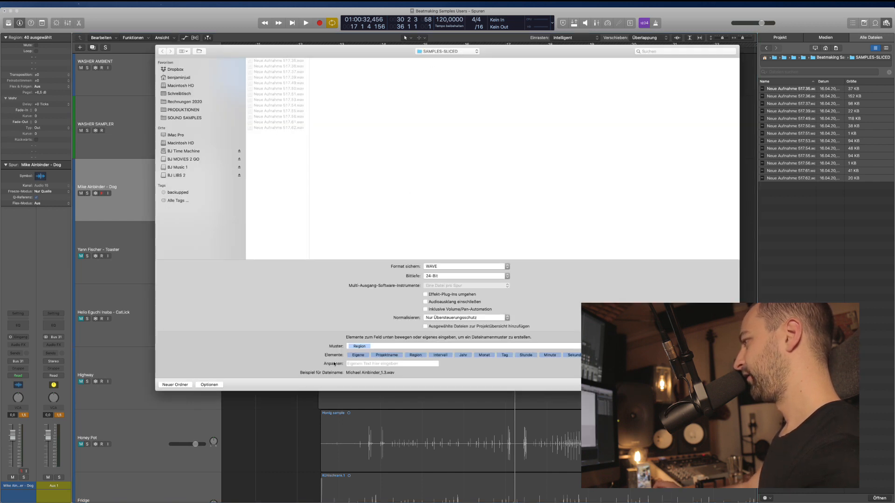
Create a new 'Mikes Dog' folder and export the slices into it as WAV.
click(169, 385)
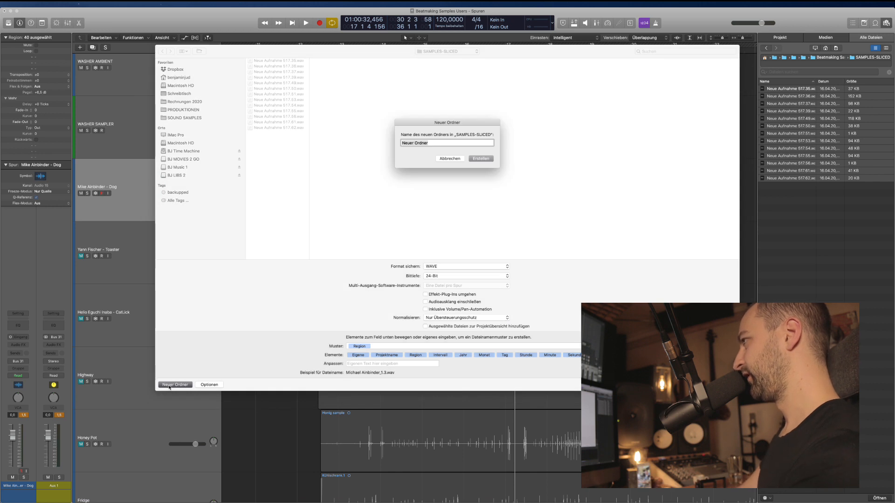
text(Mik)
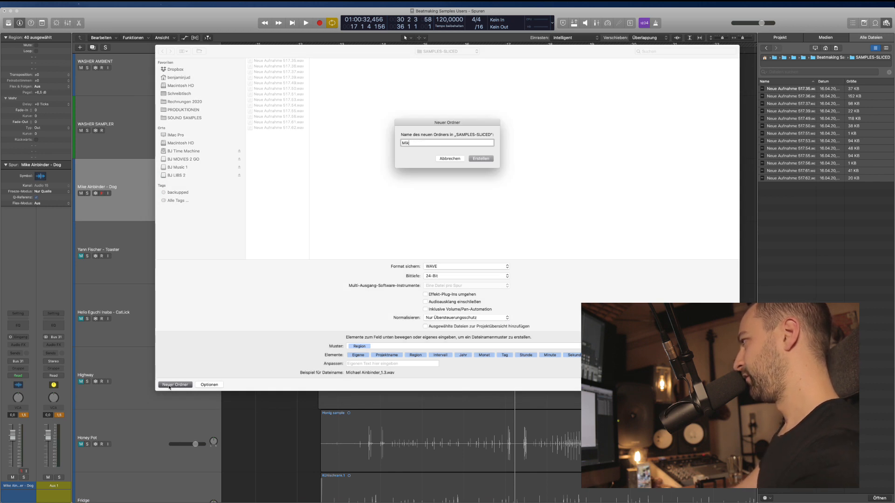
text(es Dog)
key(Return)
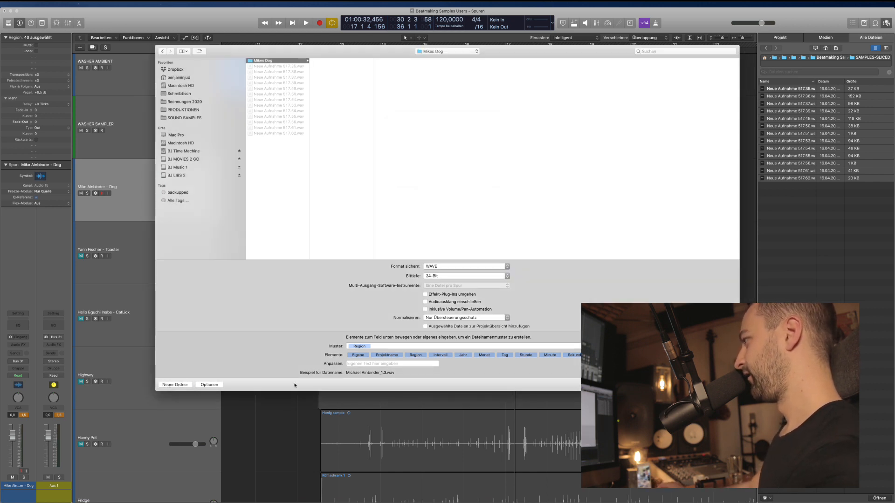
click(721, 385)
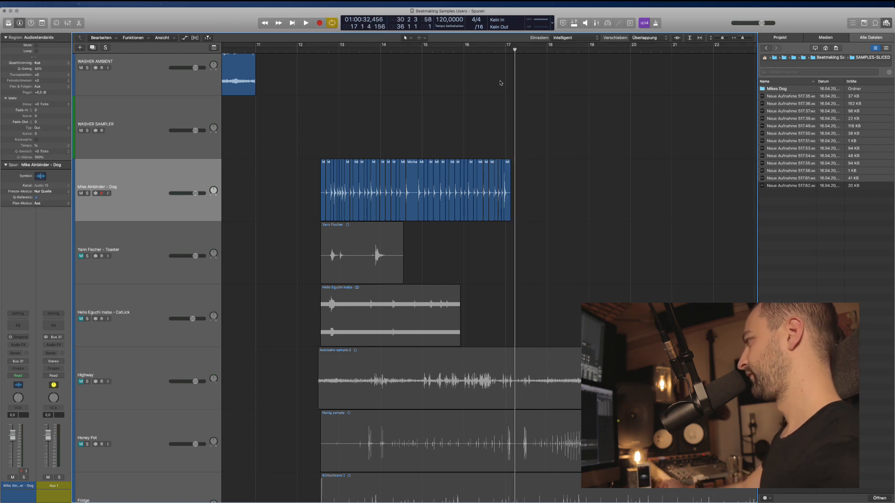
Delete the sliced Dog regions, keeping the Dog track by undoing its deletion.
key(BackSpace)
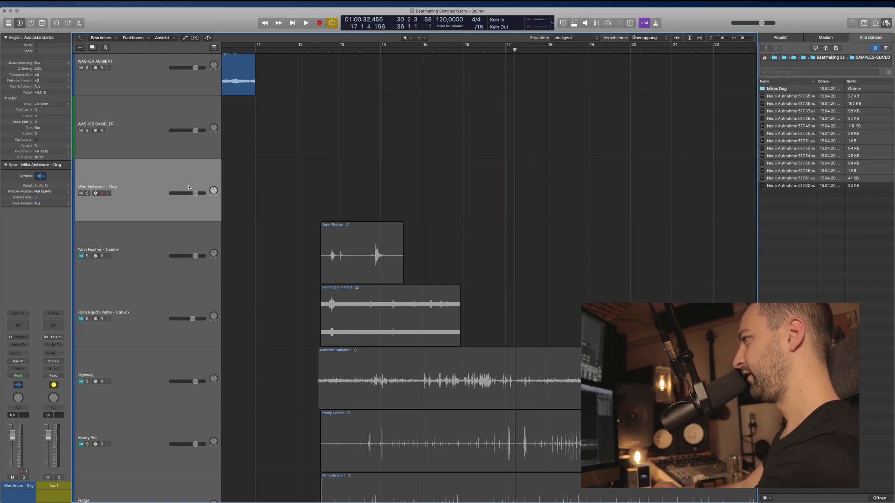
key(super+BackSpace)
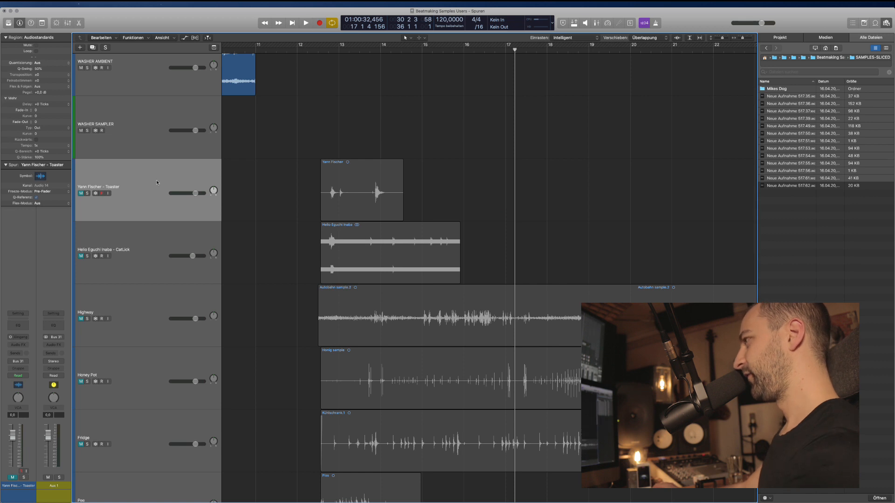
key(super+z)
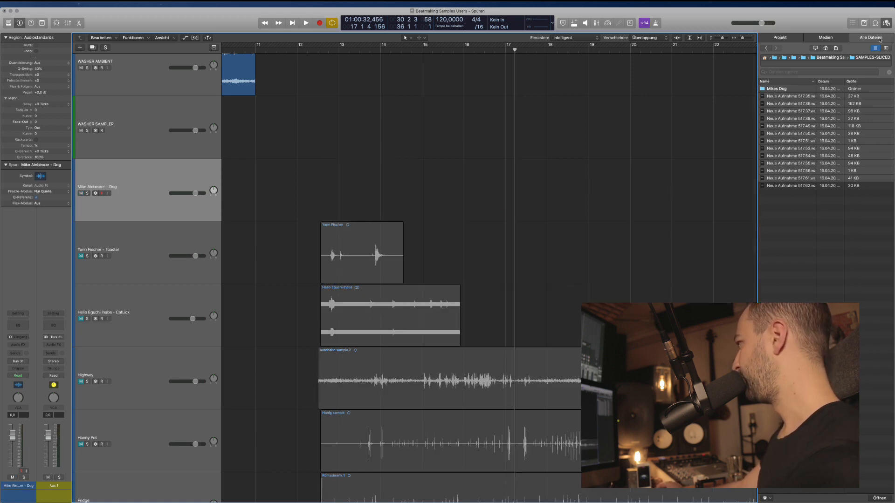
Place all exported slice files from Mikes Dog onto the Dog track and select the 40 regions.
click(778, 89)
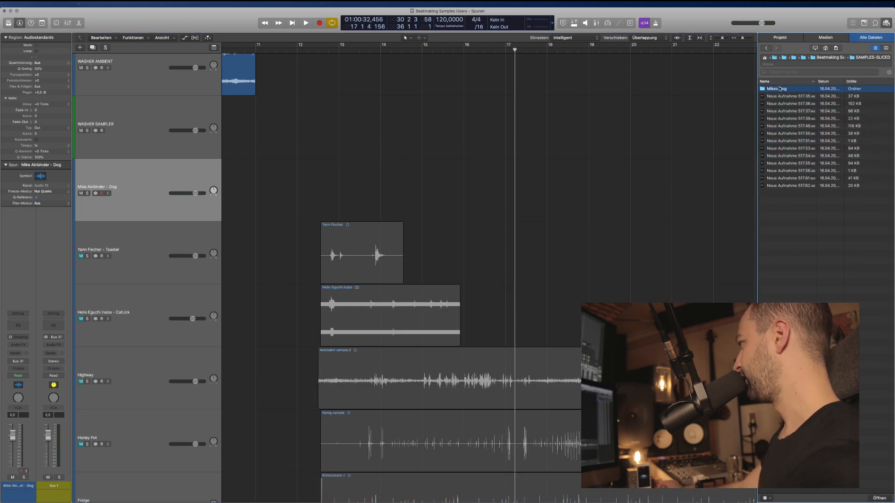
double_click(777, 89)
click(791, 205)
key(super+a)
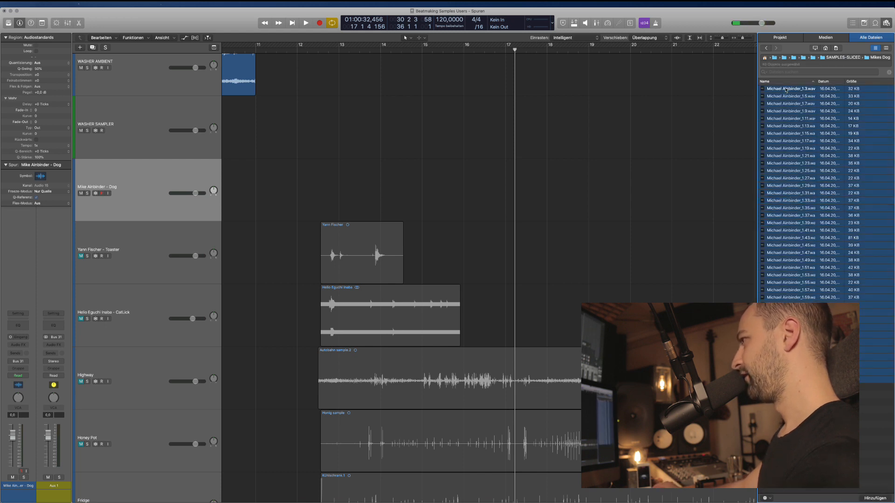
drag(774, 92, 300, 182)
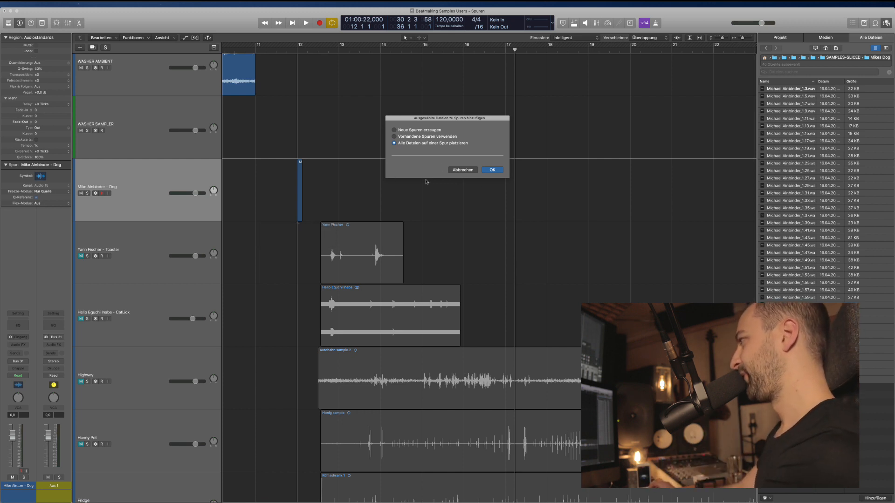
click(452, 170)
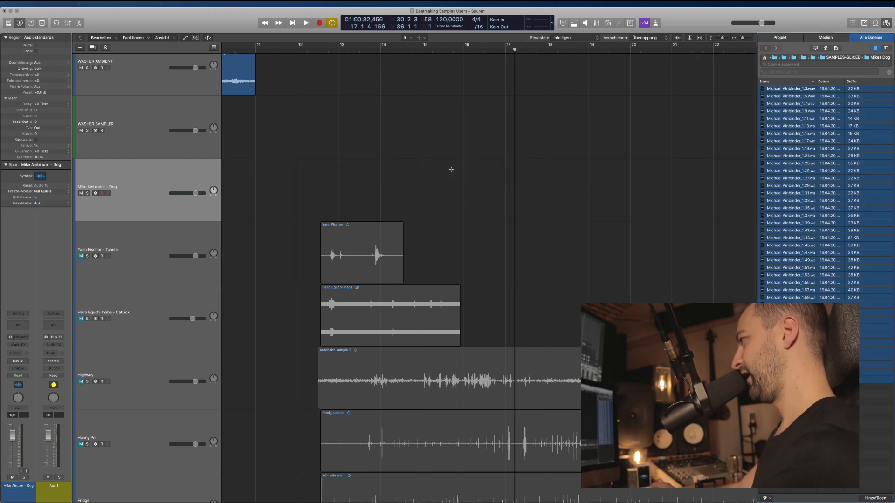
drag(553, 190, 301, 186)
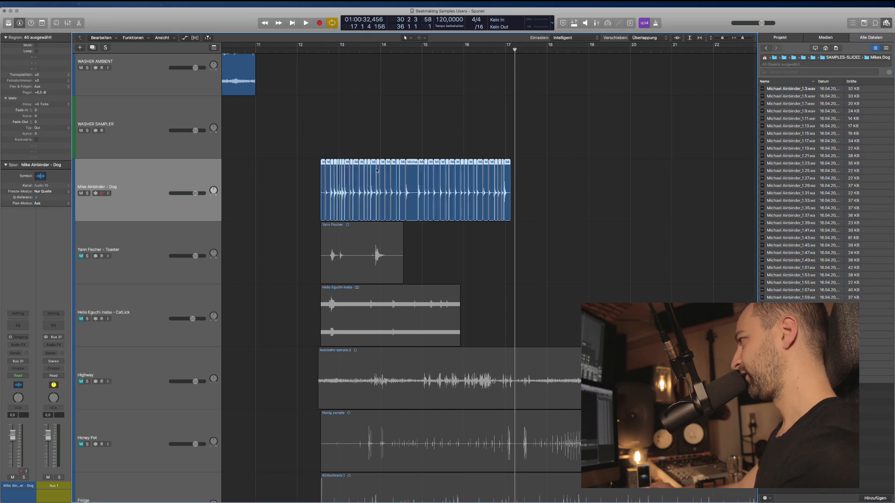
Convert the Dog slices into a new sampler track and delete the original Dog audio track.
right_click(325, 164)
click(345, 175)
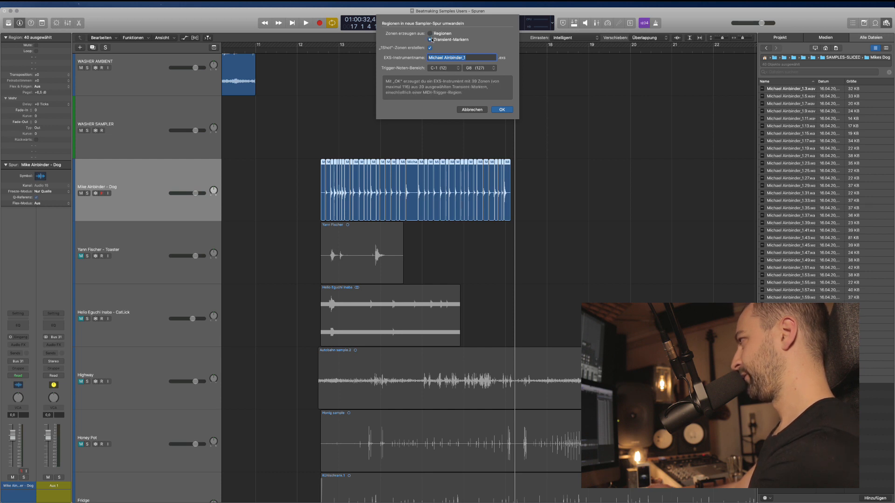
key(Return)
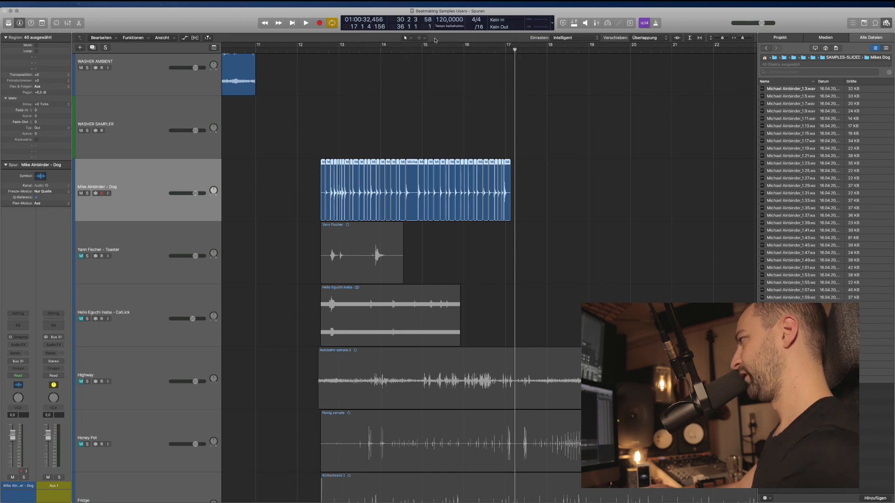
key(BackSpace)
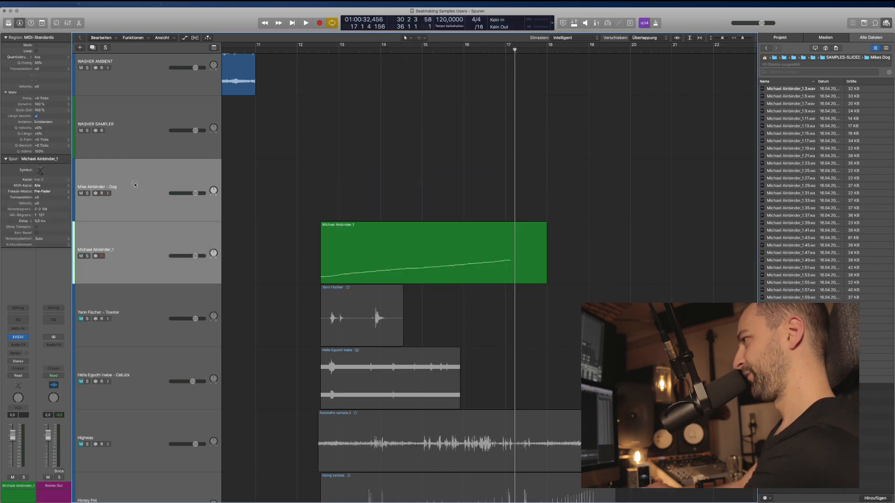
click(138, 186)
key(BackSpace)
Rename the new sampler track MIKE'S DOG.
key(shift+n)
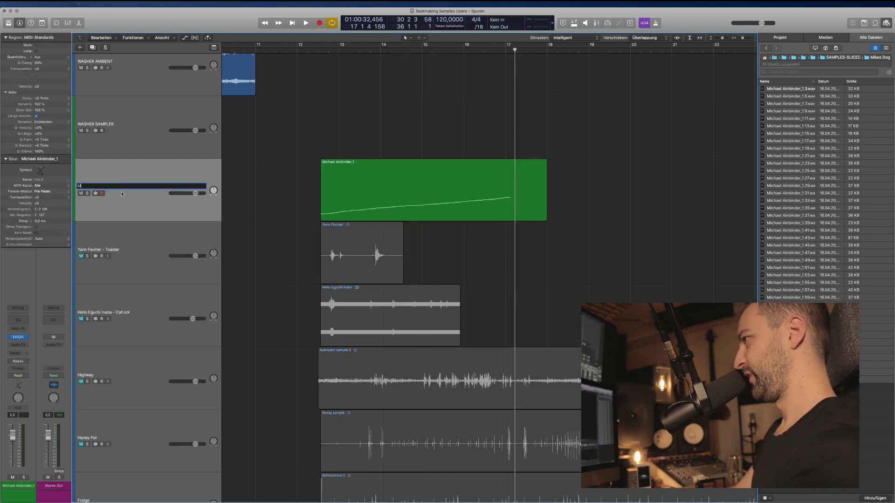
key(Return)
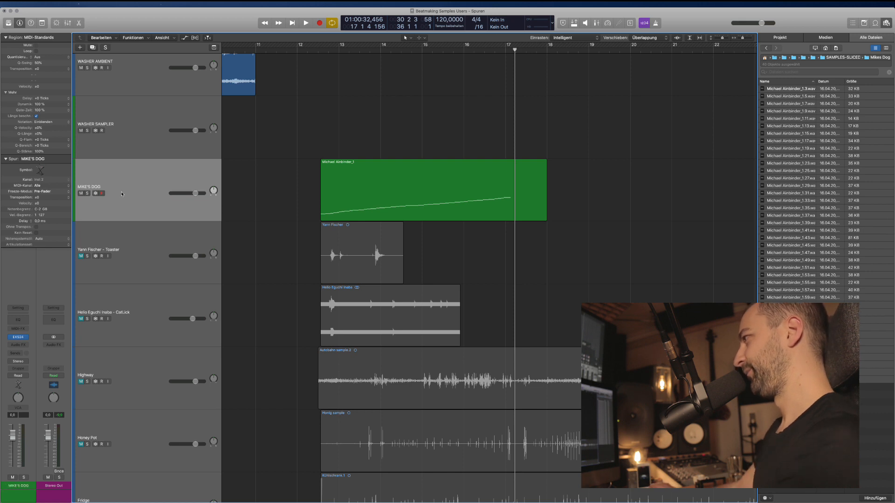
key(Down)
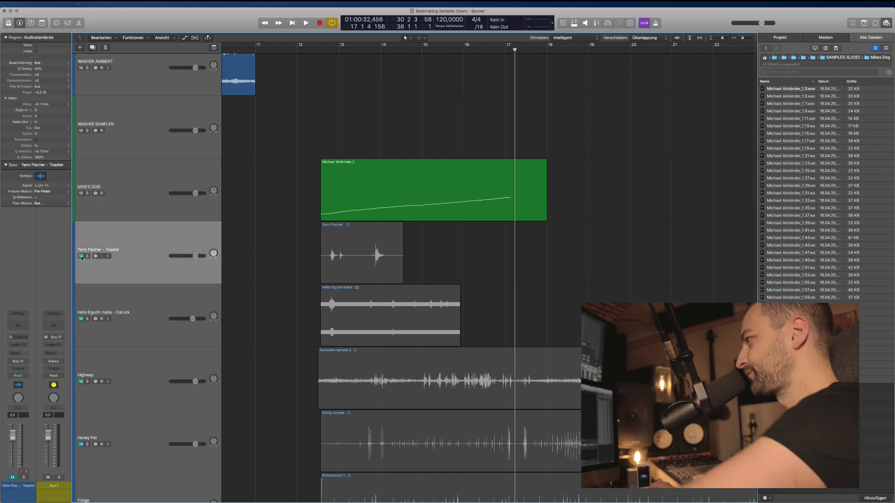
click(330, 255)
key(ctrl+s)
key(shift+space)
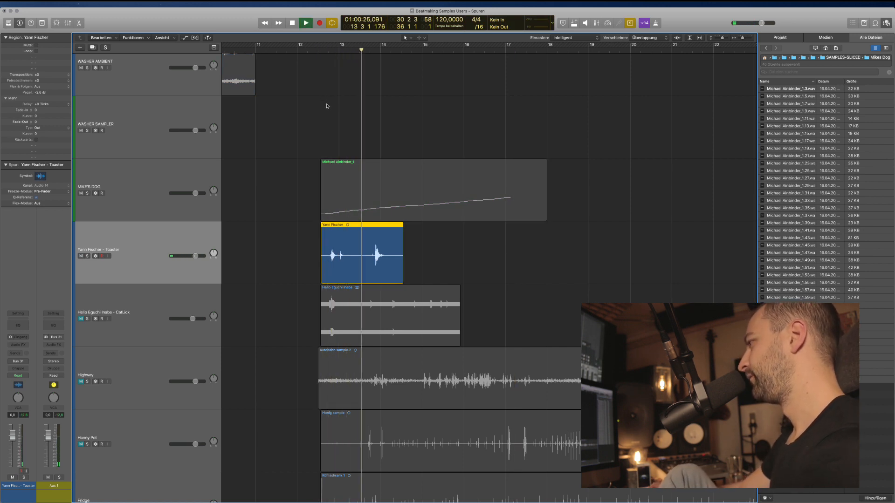
key(space)
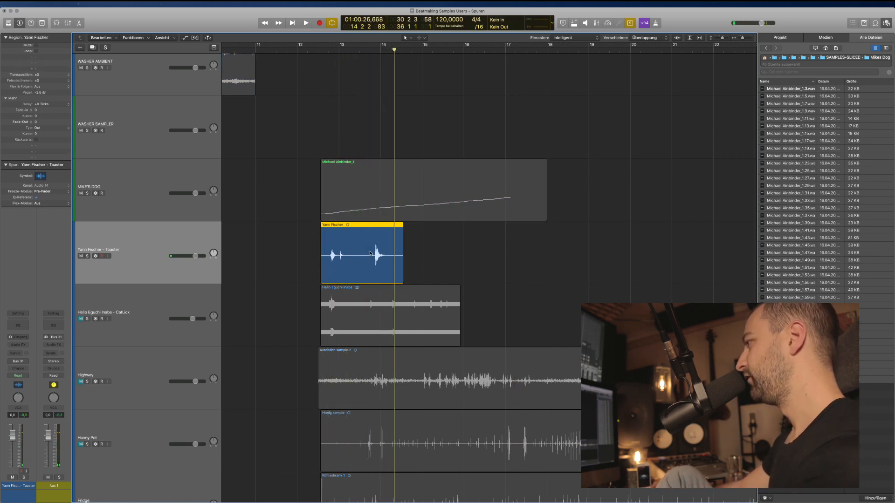
right_click(366, 250)
key(Escape)
key(ctrl+s)
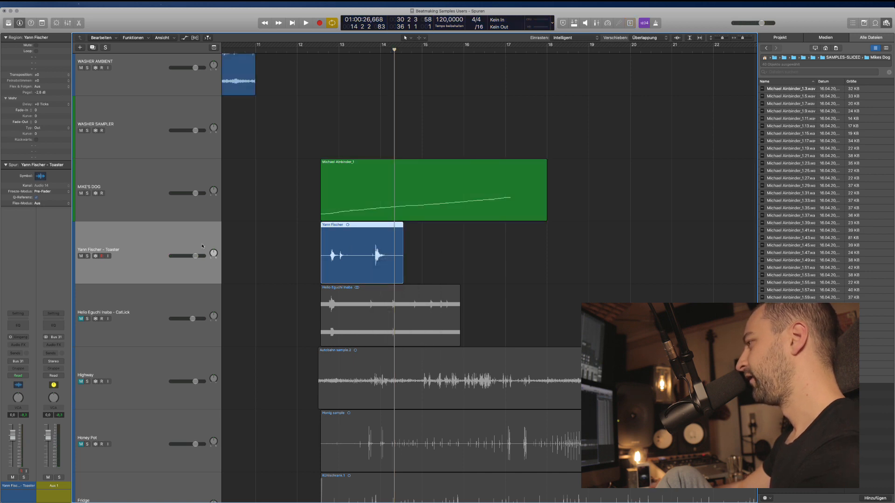
Set the Toaster track's flex mode to Teilen and split the region at its transient markers.
key(super+f)
click(118, 251)
click(120, 260)
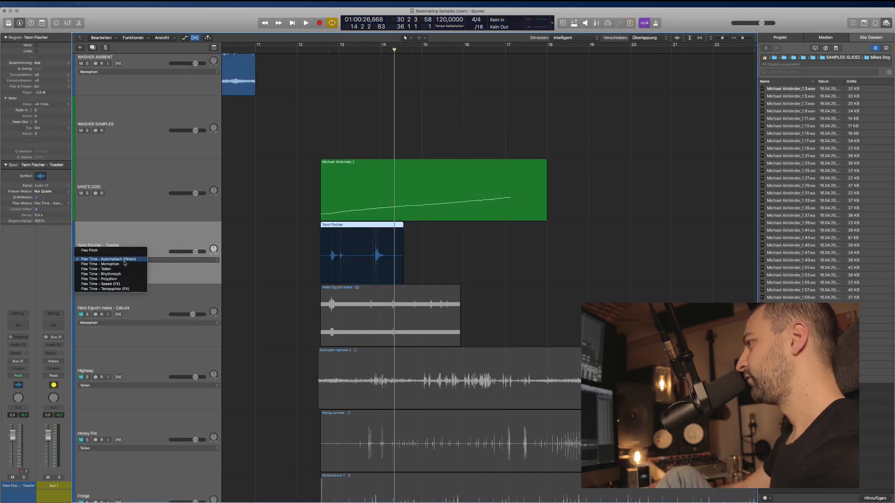
click(95, 265)
right_click(341, 225)
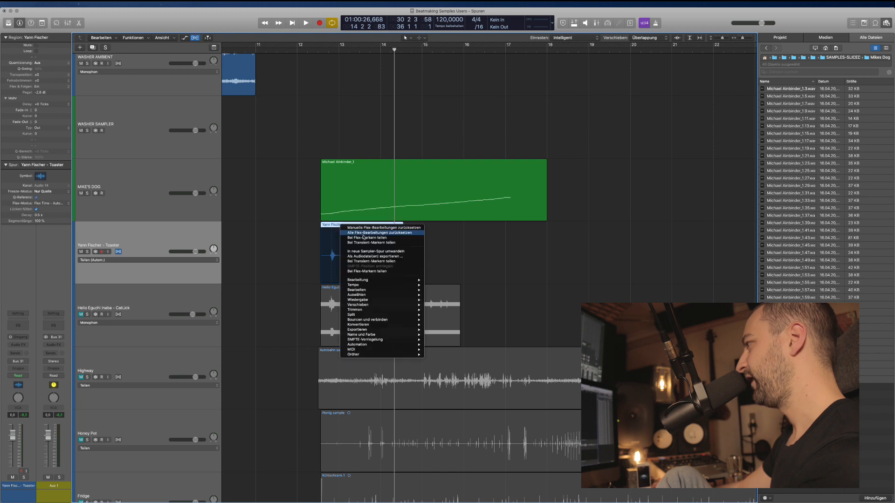
click(384, 243)
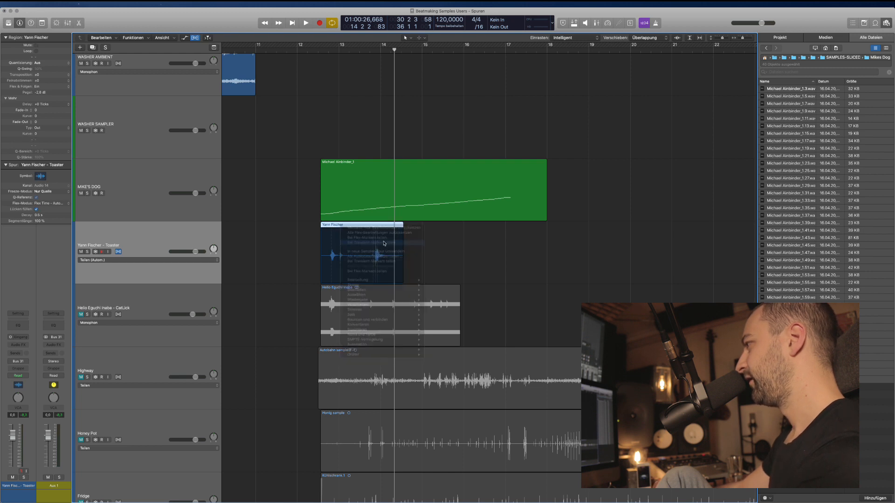
key(super+f)
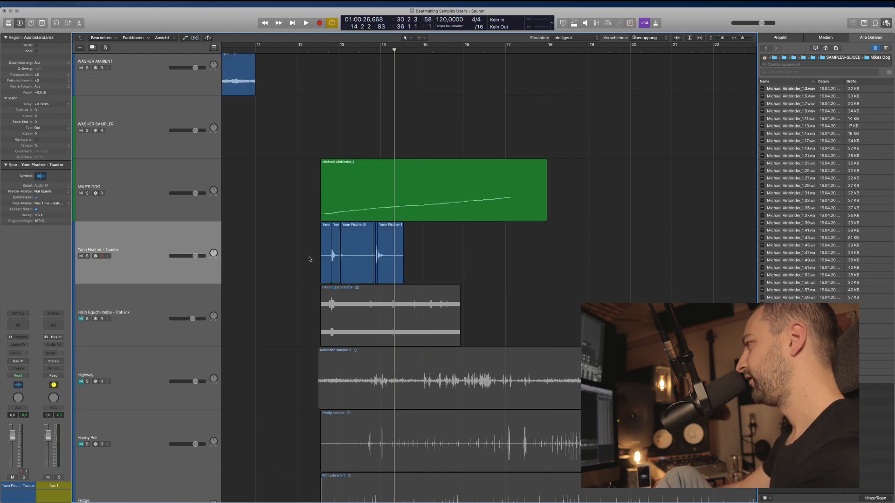
scroll(429, 256, up, 4)
Convert the selected Toaster slices into a new sampler track named TOASTER.
scroll(429, 256, down, 4)
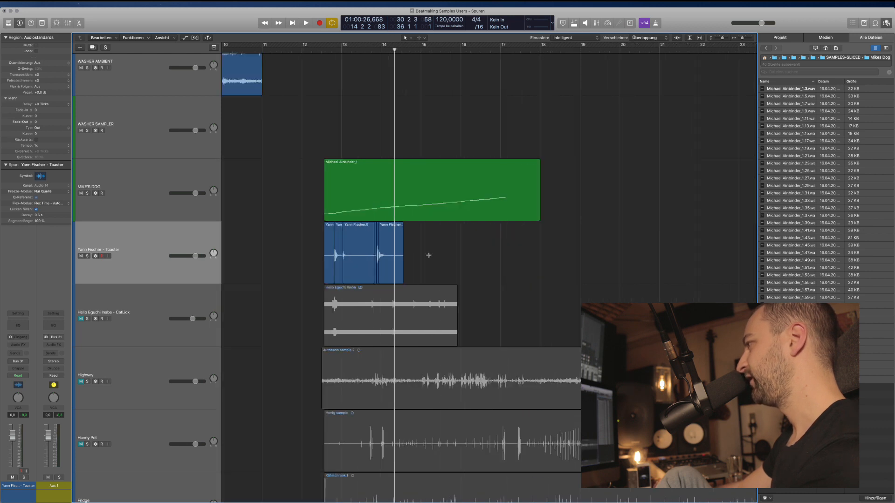
scroll(428, 256, left, 2)
drag(440, 251, 361, 234)
right_click(389, 226)
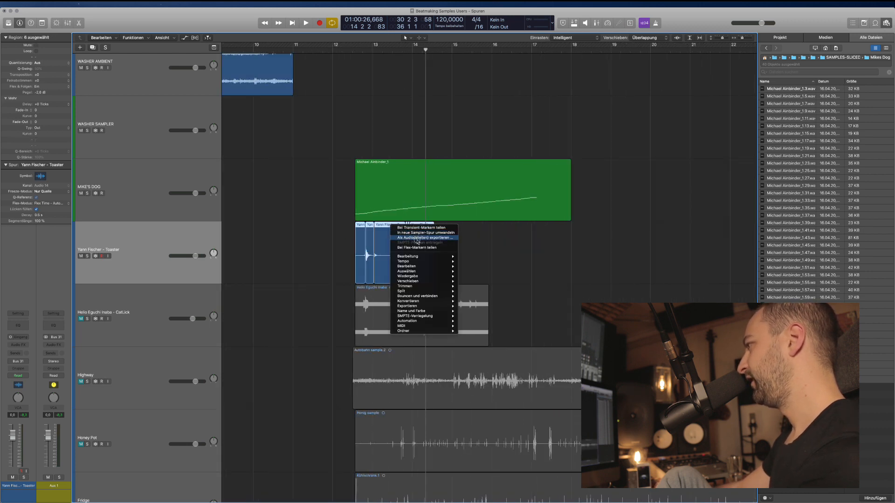
click(418, 232)
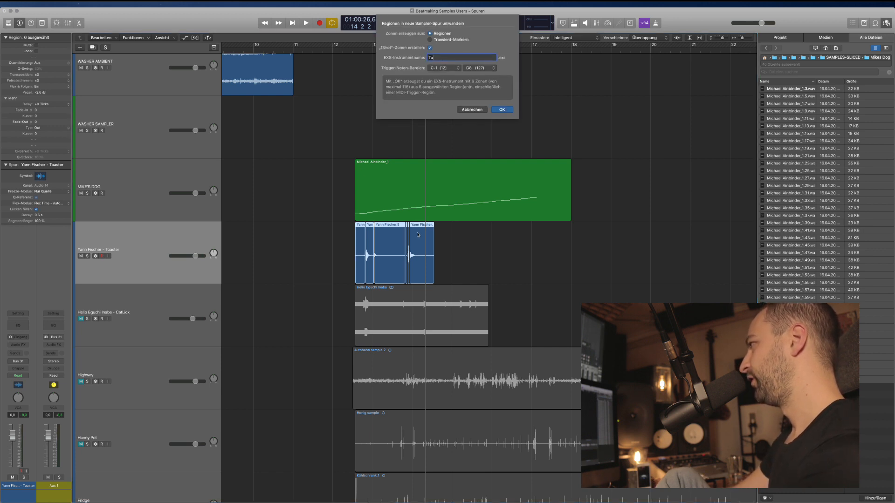
text(TOASTER)
key(Return)
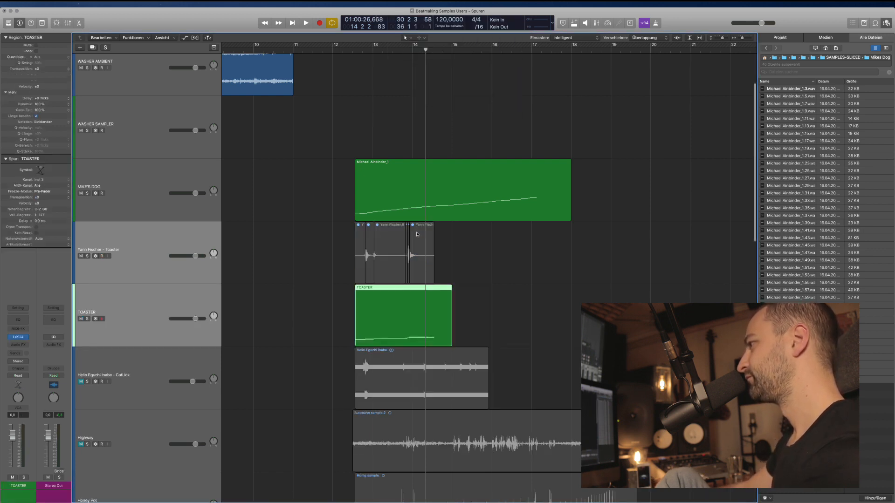
click(148, 312)
click(132, 269)
key(super+BackSpace)
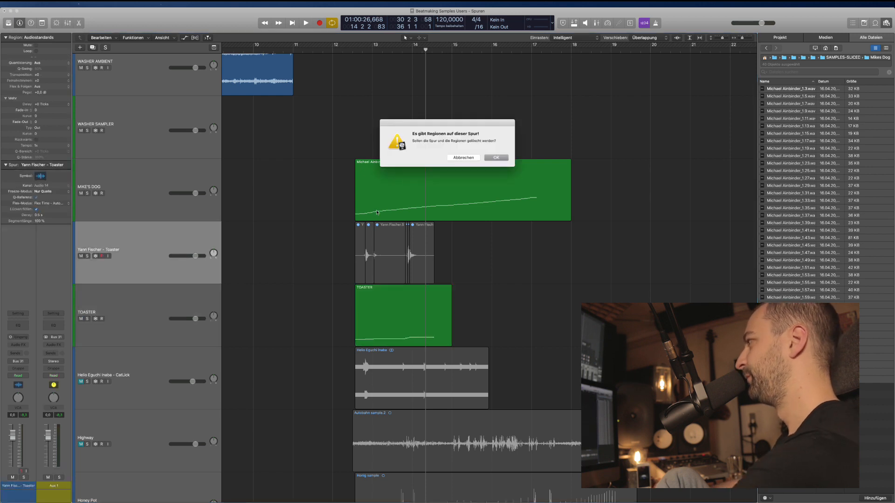
click(497, 158)
click(372, 254)
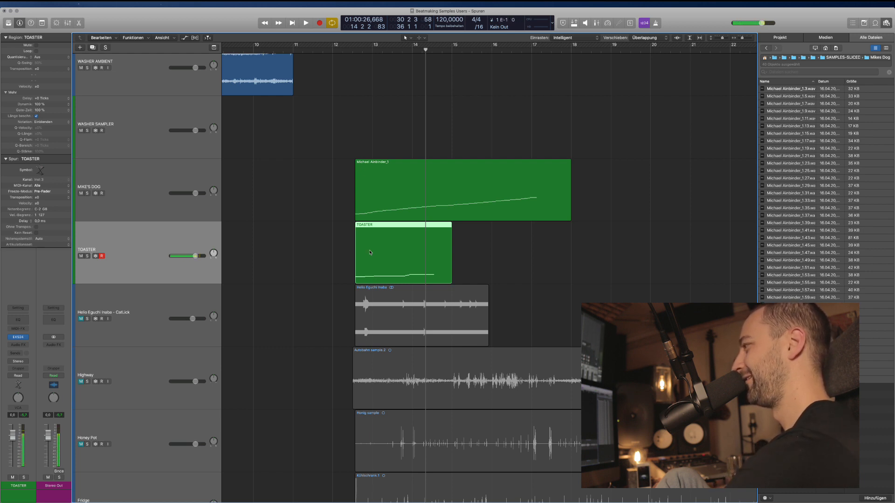
click(288, 273)
click(173, 326)
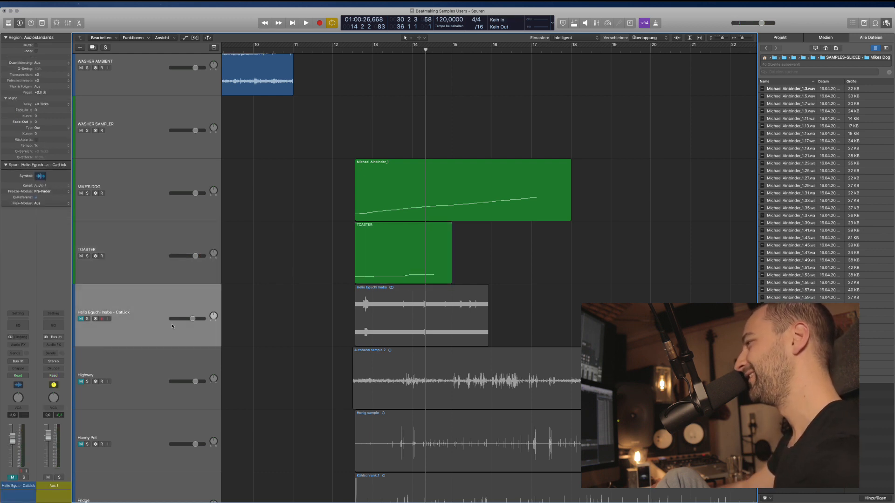
Unmute the CatLick track and audition its region soloed from around bar 12.
click(80, 319)
click(368, 320)
key(ctrl+s)
click(362, 59)
click(360, 52)
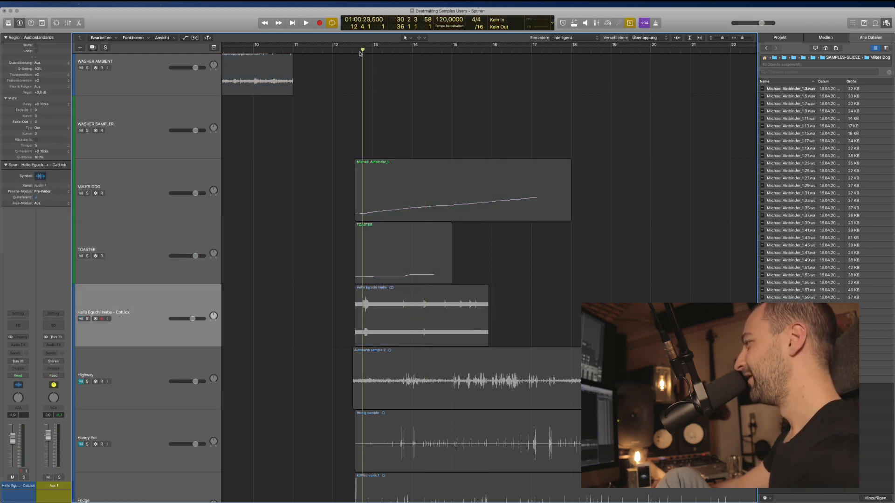
click(412, 305)
key(ctrl+s)
key(ctrl+s)
key(space)
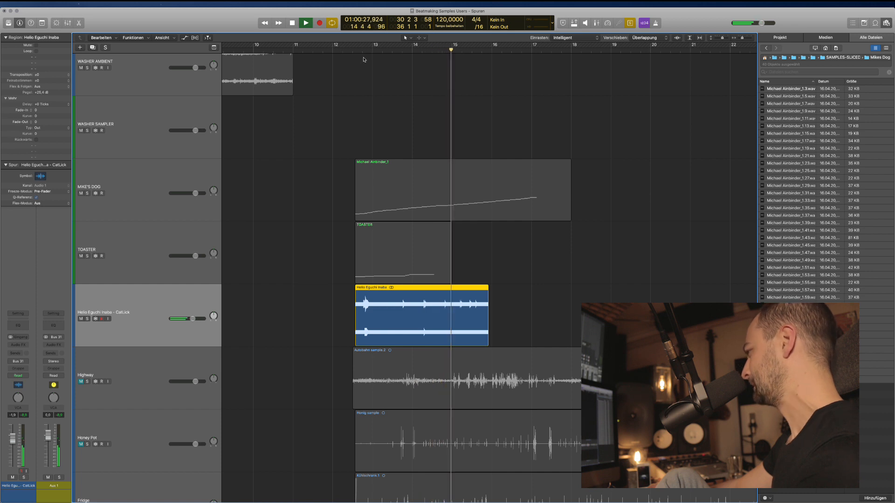
key(space)
Turn solo off, mute the CatLick region, and shrink track heights to see all tracks.
key(ctrl+s)
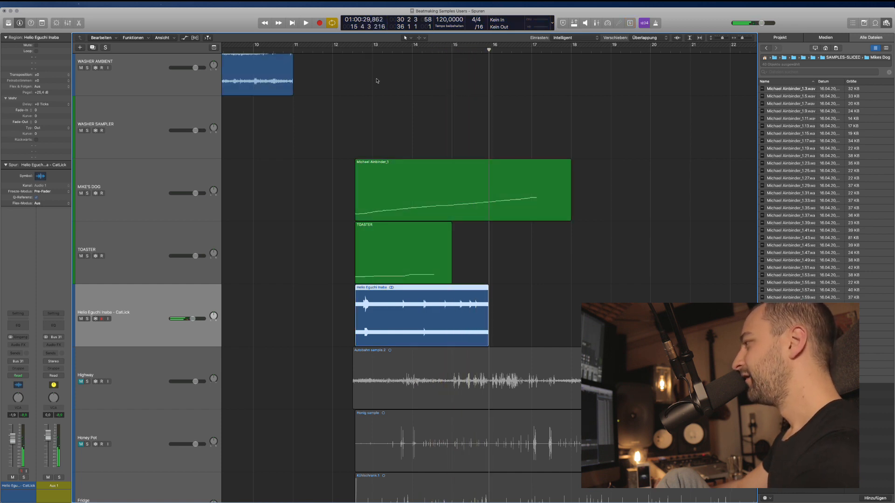
click(551, 339)
click(456, 320)
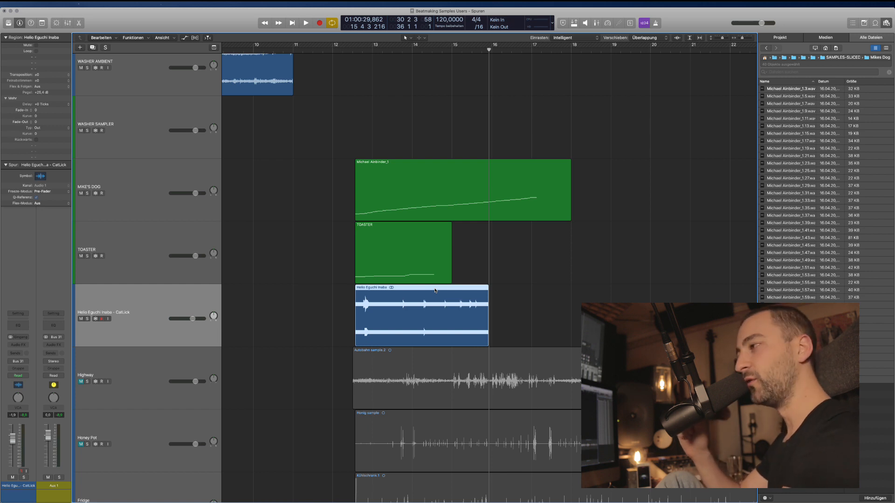
click(512, 302)
click(459, 294)
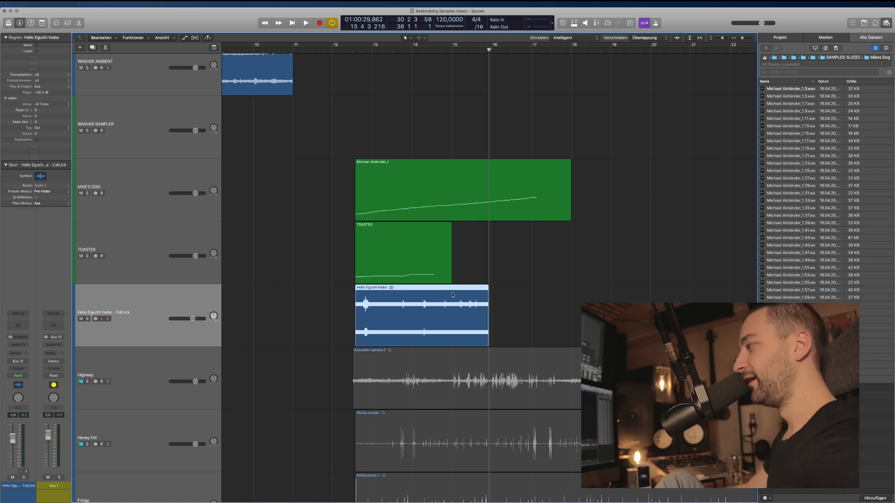
key(ctrl+m)
key(super+Up)
key(super+Up)
key(super+Up)
key(super+Up)
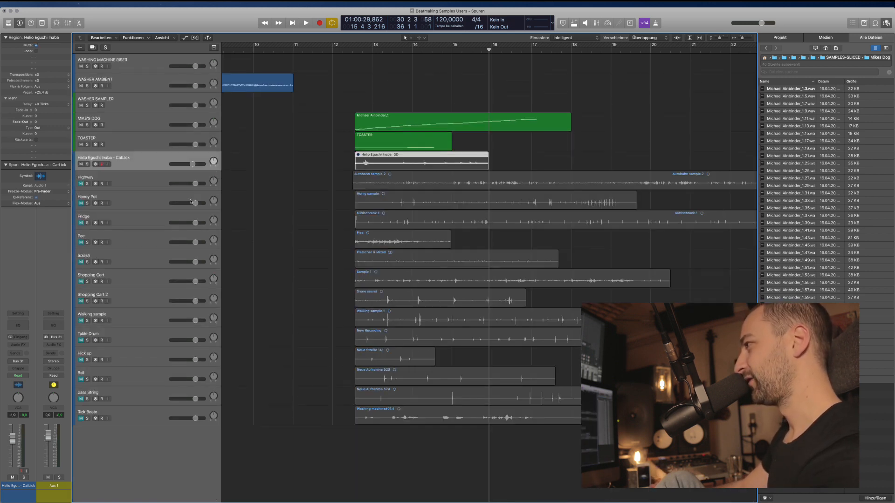
Move the CatLick track to the bottom and select Highway's Autobahn sample.2 region.
drag(139, 158, 141, 424)
key(super+Down)
key(super+Down)
key(super+Down)
key(super+Down)
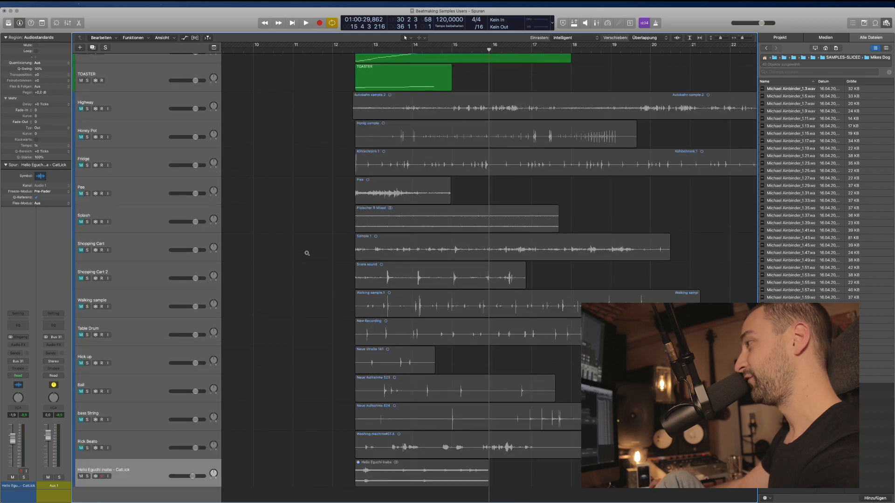
scroll(261, 259, up, 5)
scroll(260, 259, up, 7)
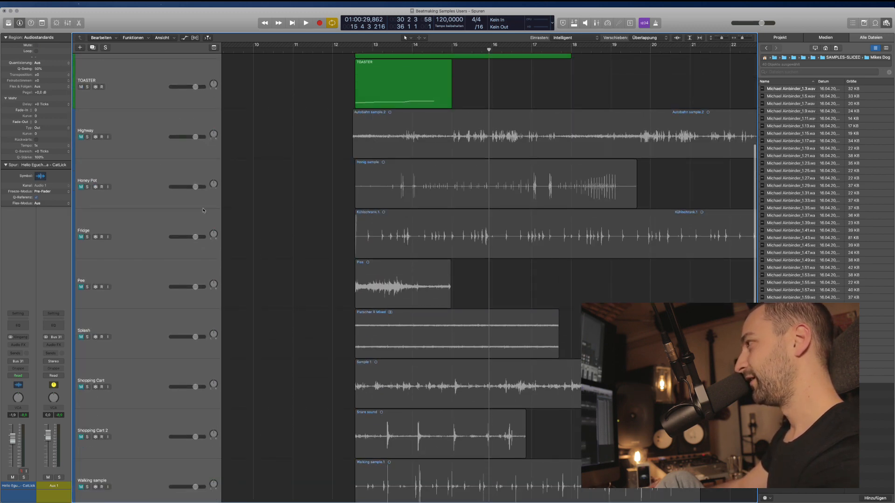
click(200, 147)
scroll(395, 208, up, 2)
click(408, 199)
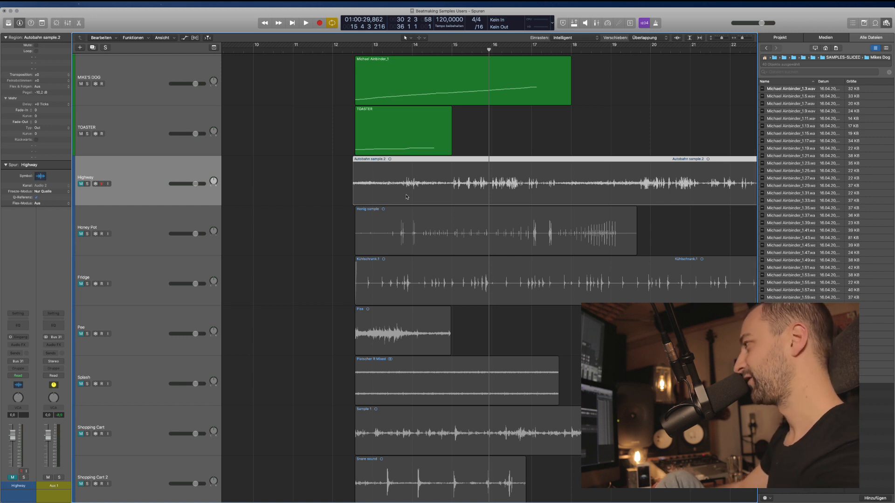
Unmute Highway and play the Autobahn sample.2 region soloed from around bar 12.
click(80, 184)
click(332, 187)
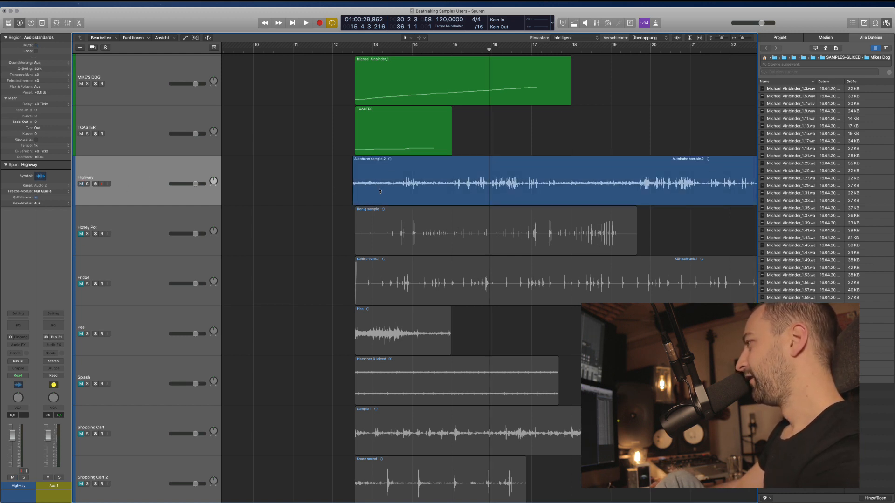
key(super+Left)
key(super+Left)
key(super+Left)
key(super+Left)
key(super+Left)
key(super+Left)
click(298, 184)
key(super+Right)
key(super+Right)
key(super+Right)
key(super+Right)
key(super+Right)
key(super+Right)
scroll(303, 194, left, 5)
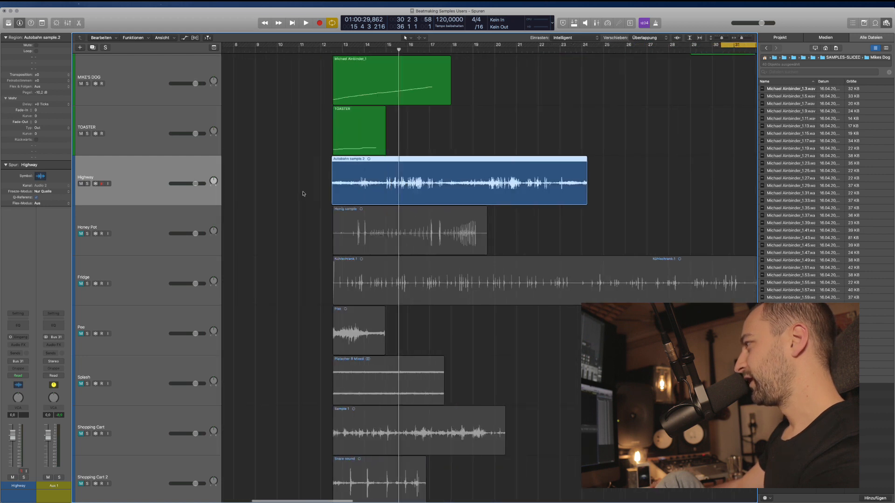
key(ctrl+s)
click(341, 52)
key(space)
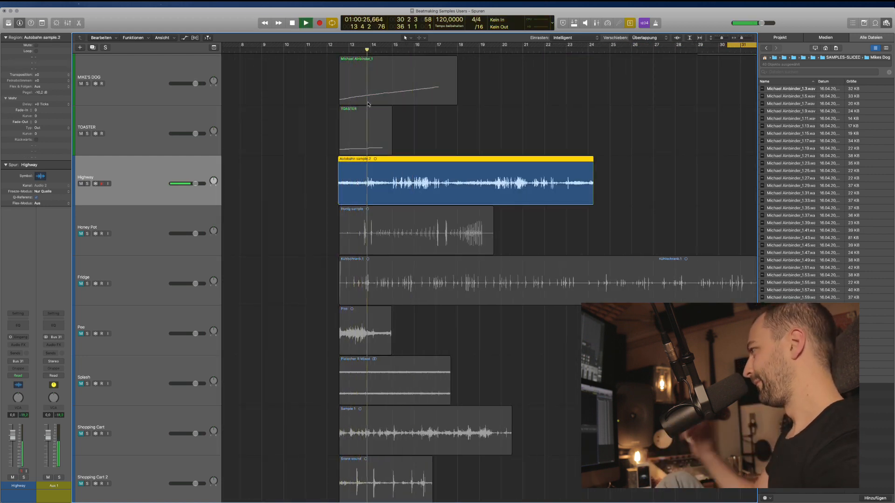
Insert FF Pro-Q 3 on Highway and raise its low cut to about 200 Hz.
click(18, 345)
mouse_move(30, 360)
click(70, 361)
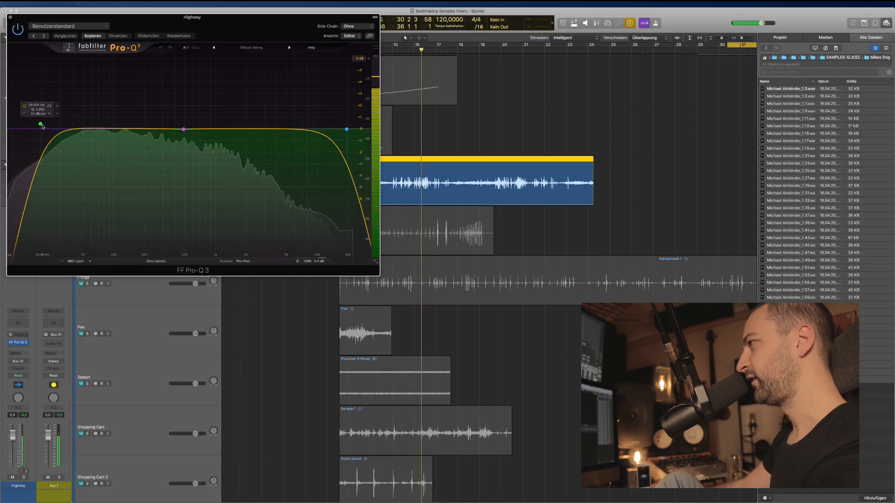
drag(42, 125, 139, 129)
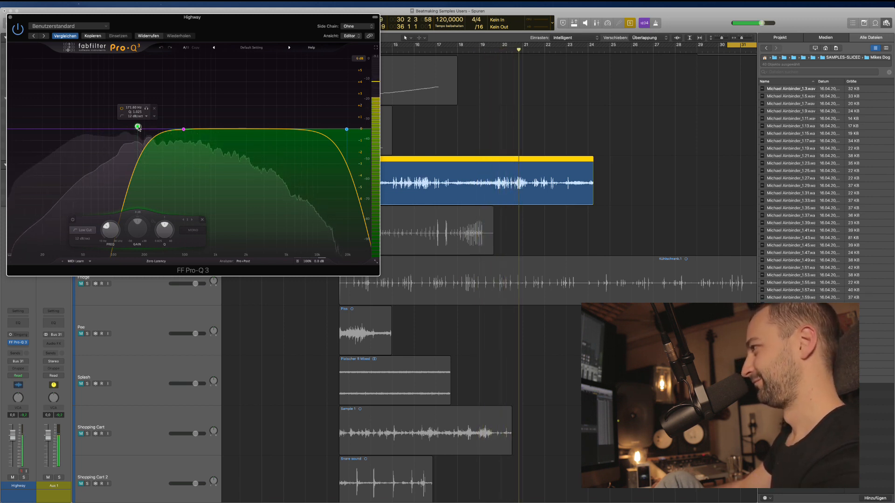
Pull the Pro-Q 3 bell band near 750 Hz into a shallow cut and close the plug-in.
click(182, 131)
mouse_move(182, 130)
mouse_down()
mouse_move(215, 90)
mouse_move(197, 89)
mouse_move(191, 145)
mouse_up()
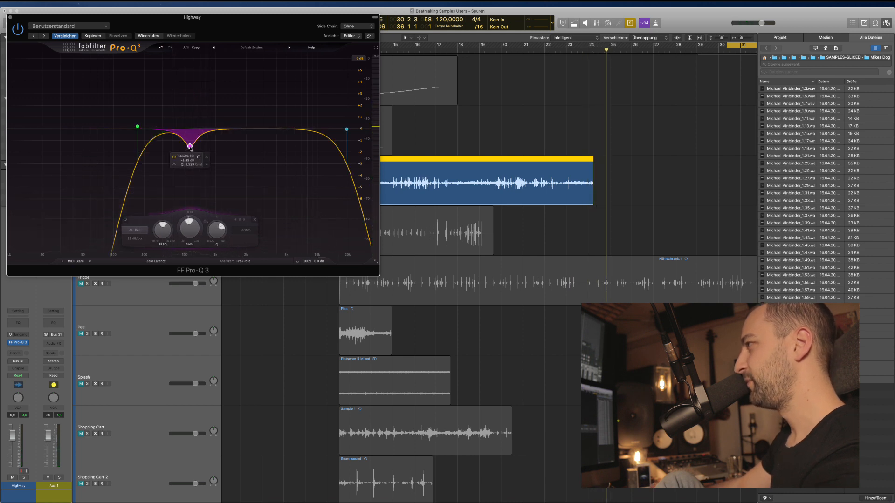
click(10, 18)
Stop playback, clear solo, and set a cycle range from bar 13 to 24.
key(space)
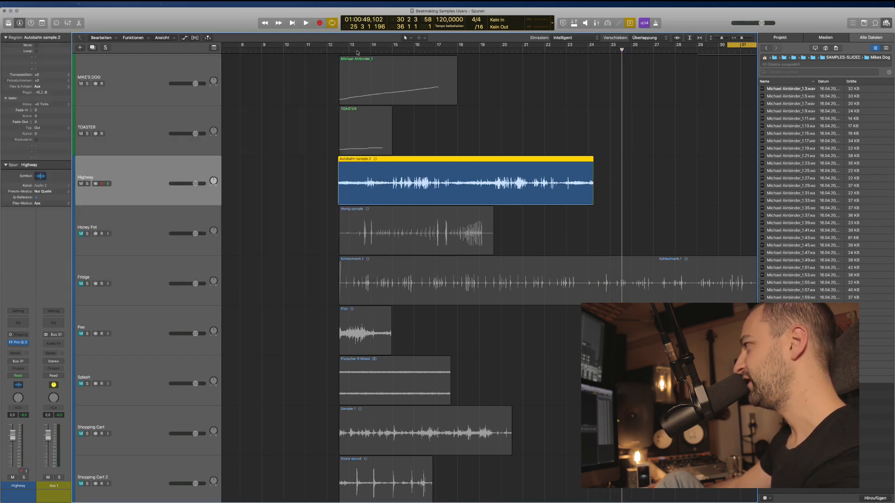
key(ctrl+s)
key(ctrl+s)
drag(350, 45, 589, 78)
Loop the bar 13–24 cycle, then rename the Highway track HIGHWAY AMBIENCE.
key(space)
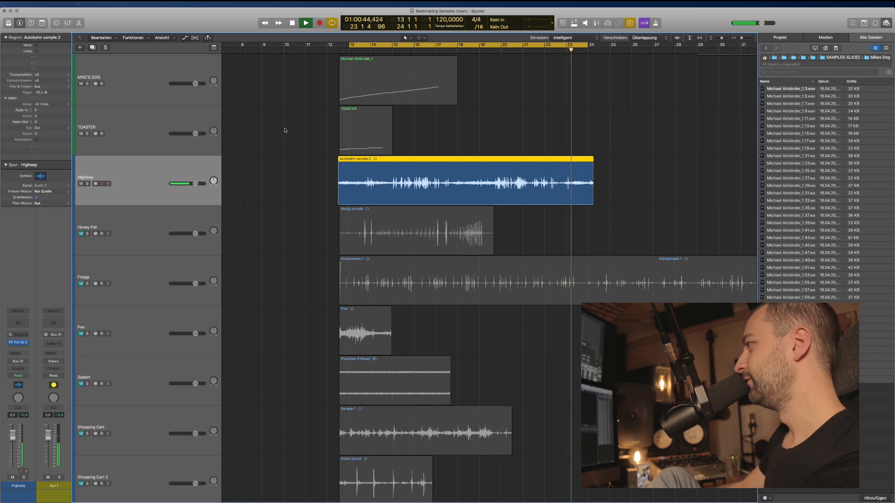
key(space)
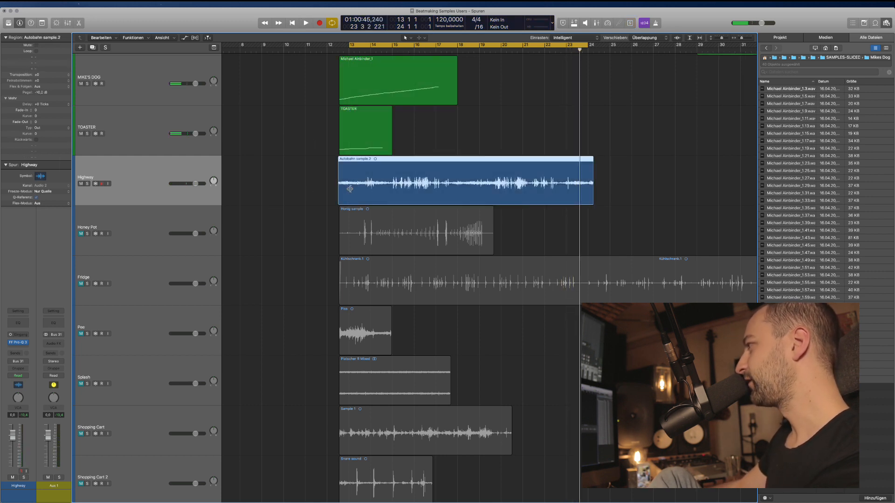
double_click(122, 181)
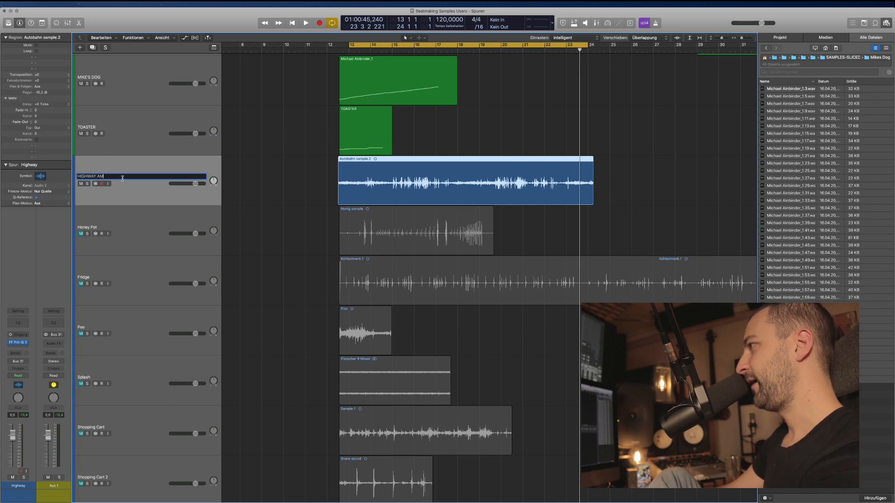
text(HIGHWAY AMBIENCE)
key(Return)
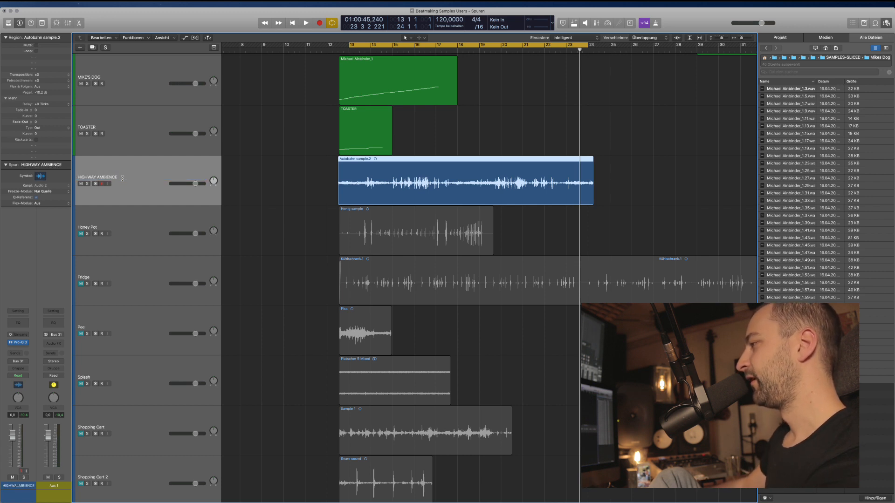
click(145, 228)
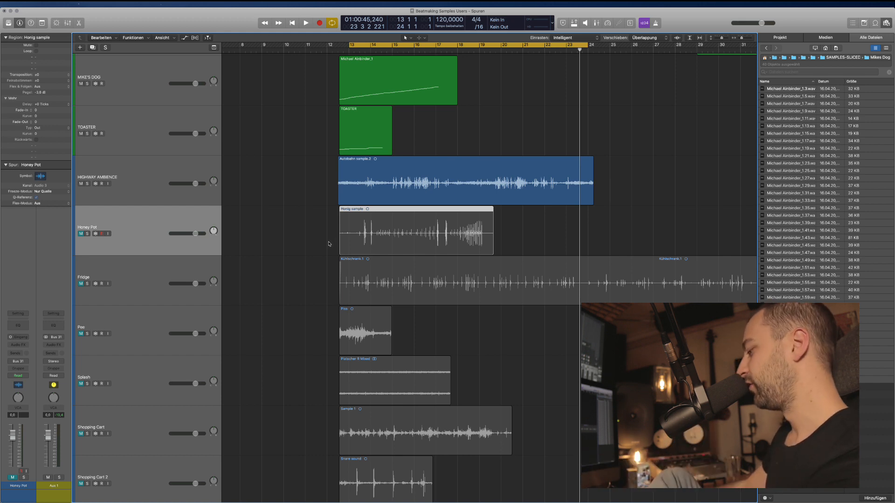
Unmute the Honey Pot track and its Honig sample region, then audition it soloed.
click(82, 233)
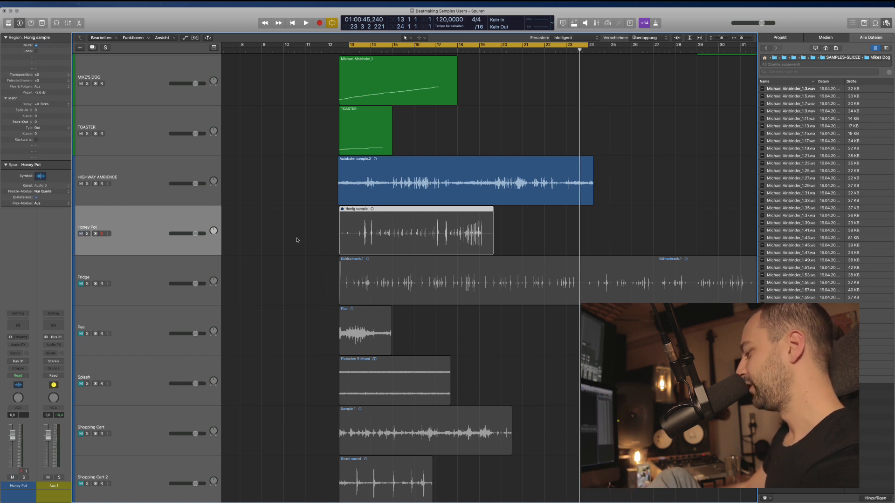
key(ctrl+m)
key(ctrl+s)
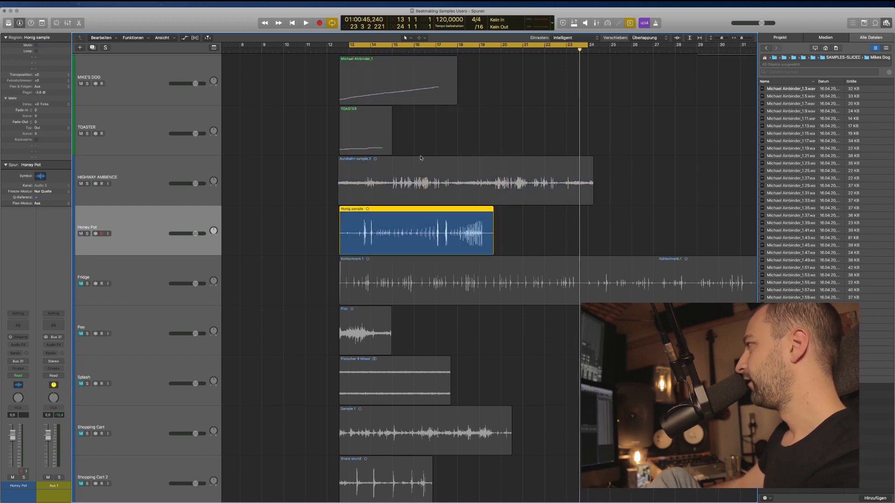
key(space)
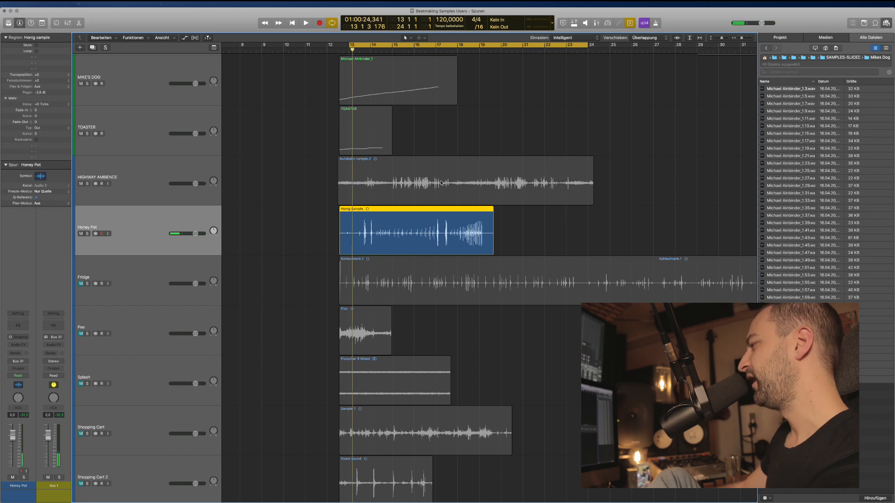
key(space)
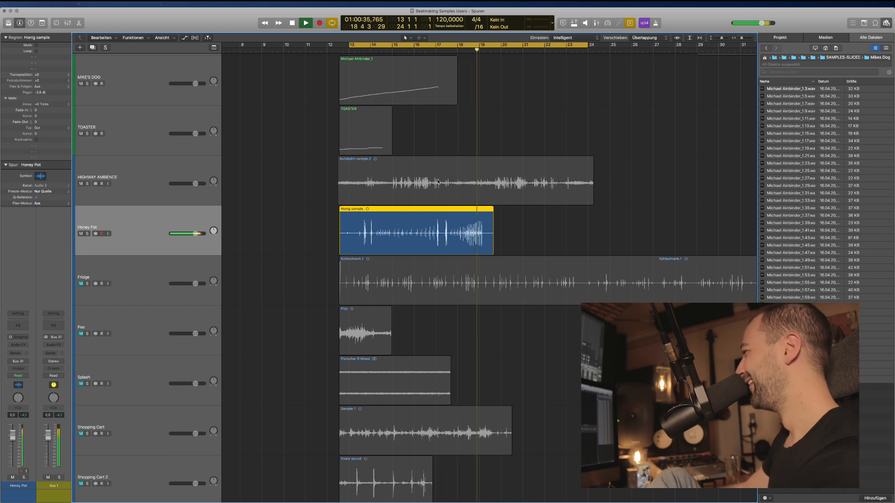
key(space)
Turn solo off, zoom in on the Honig region, and show flex view in Teilen mode.
click(513, 234)
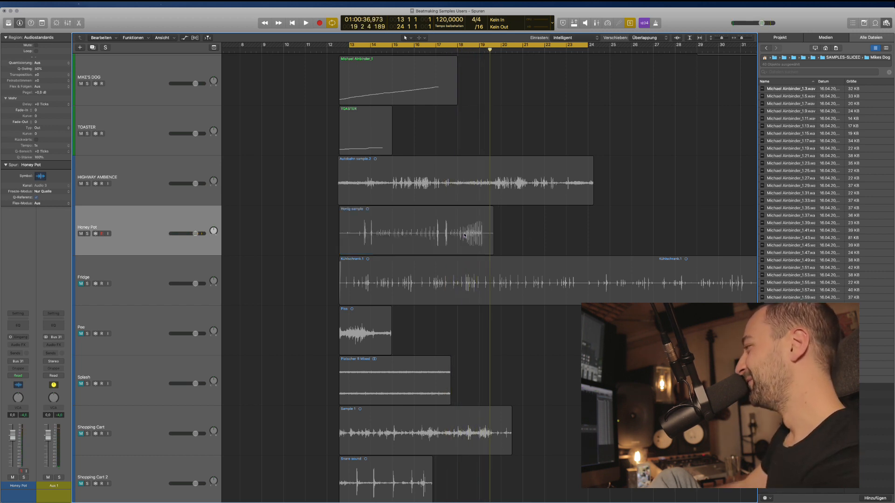
click(443, 236)
key(ctrl+s)
click(302, 235)
key(Right)
key(super+Right)
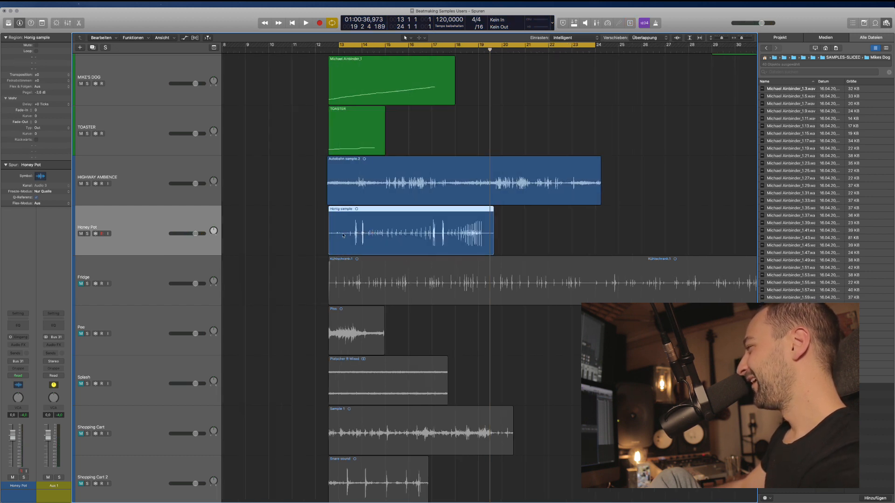
key(super+Left)
click(319, 236)
key(Right)
click(314, 226)
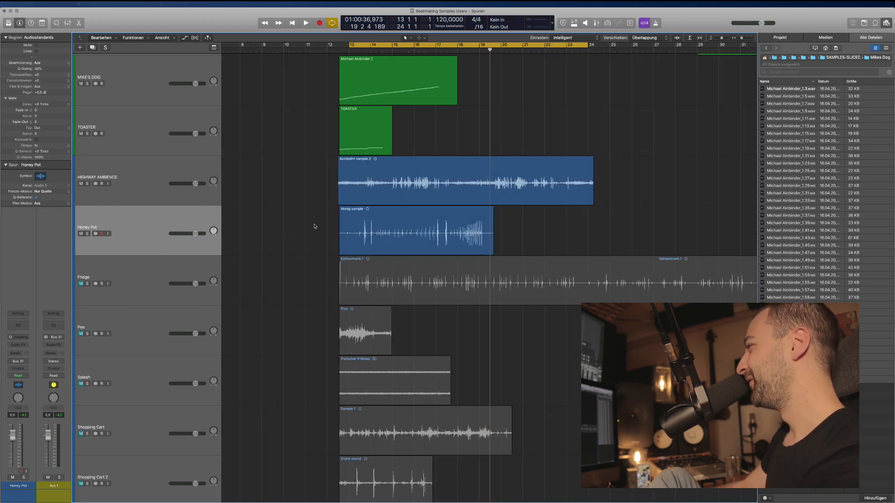
click(372, 227)
key(super+f)
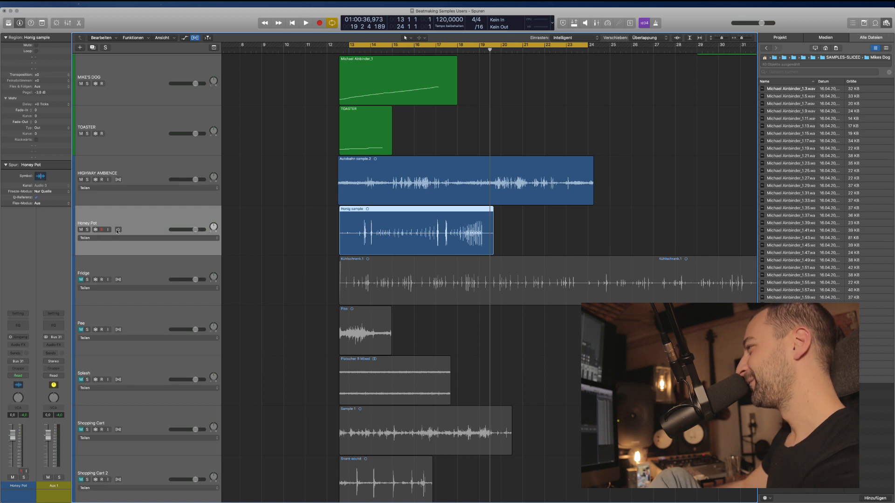
Enable flex on Honey Pot and split the Honig sample at its flex markers.
click(118, 230)
right_click(371, 207)
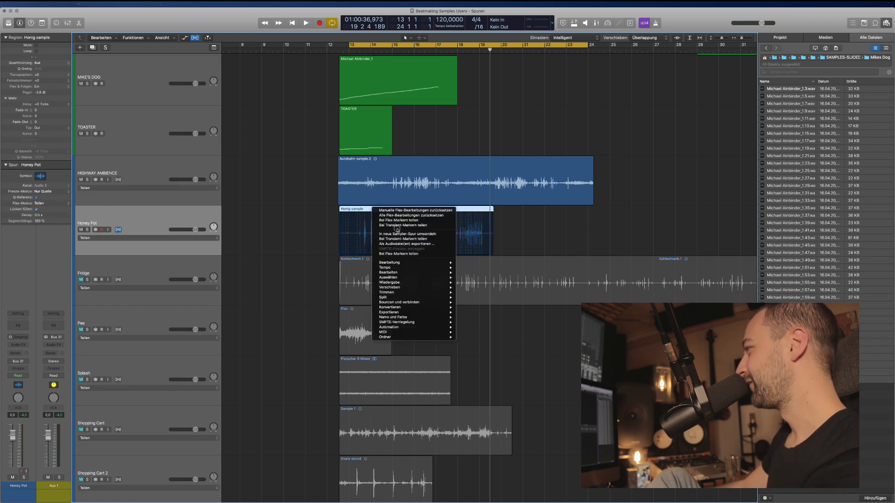
click(405, 225)
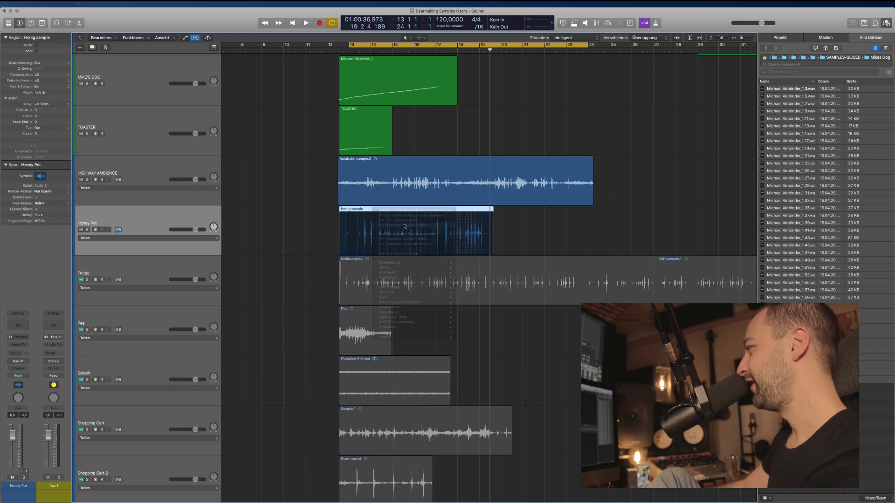
key(super+f)
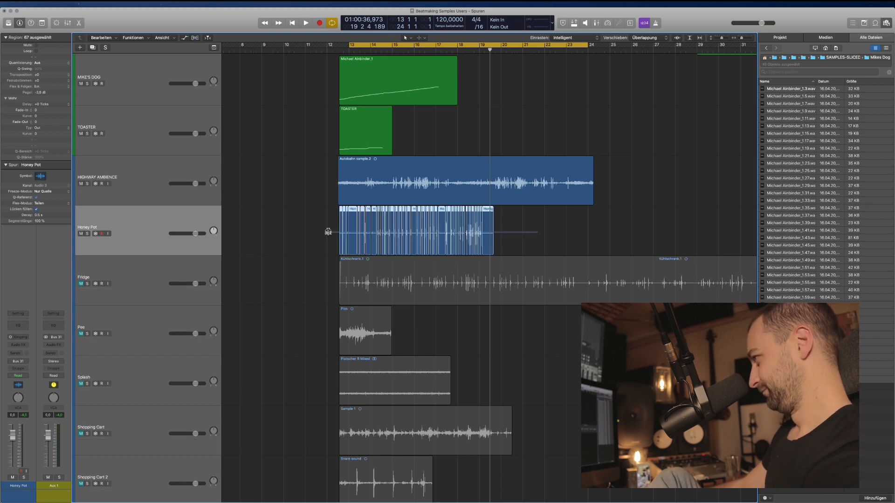
Convert the Honig slices into a new sampler track named HONEY POT.
right_click(355, 208)
click(315, 208)
key(super+Right)
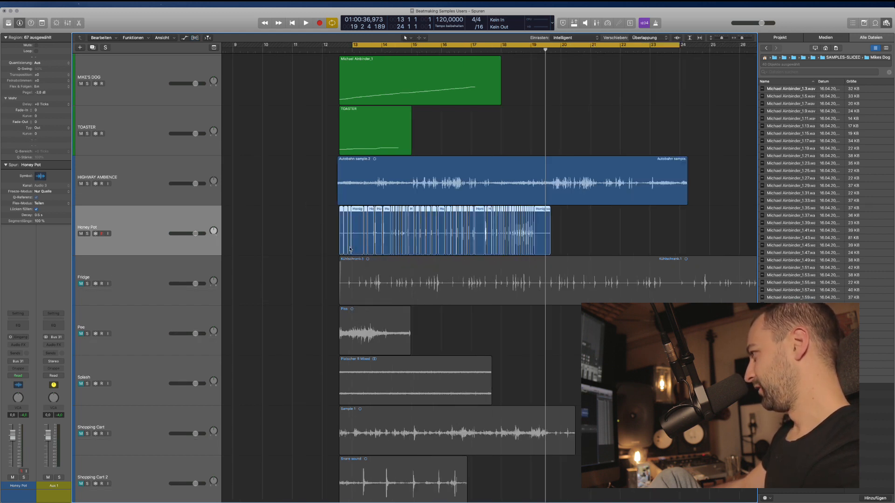
right_click(359, 218)
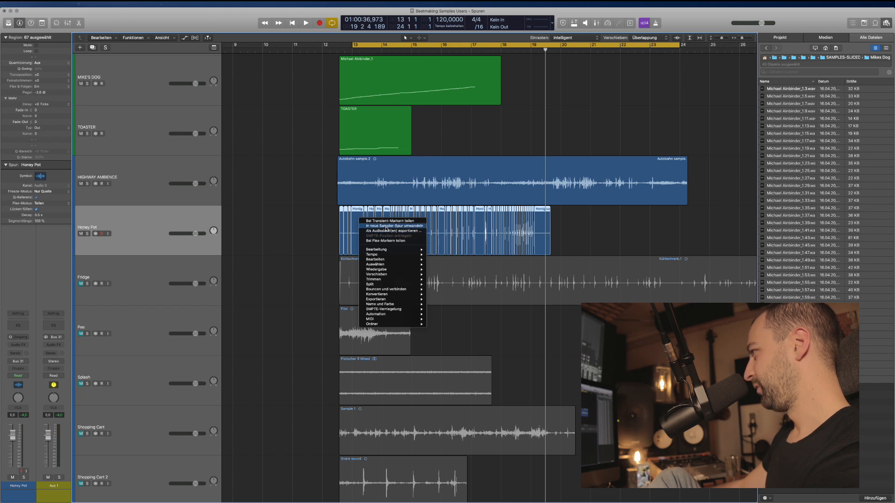
click(387, 226)
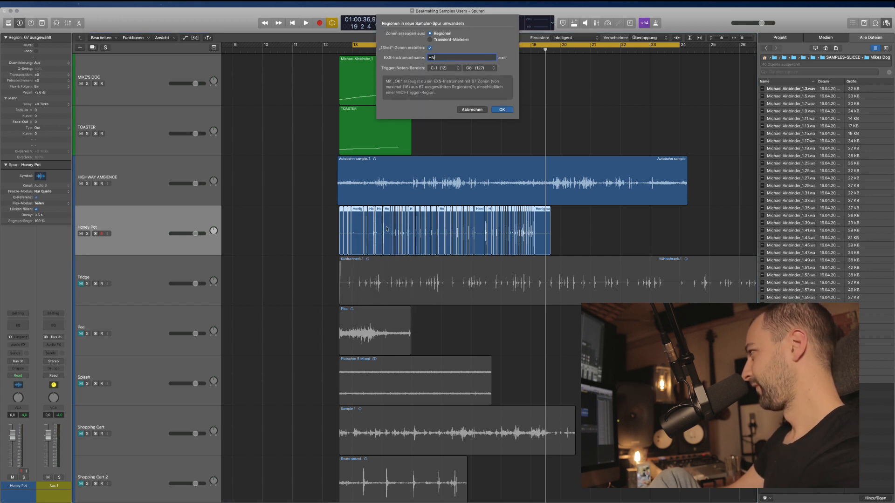
text(HONEY POT)
key(Return)
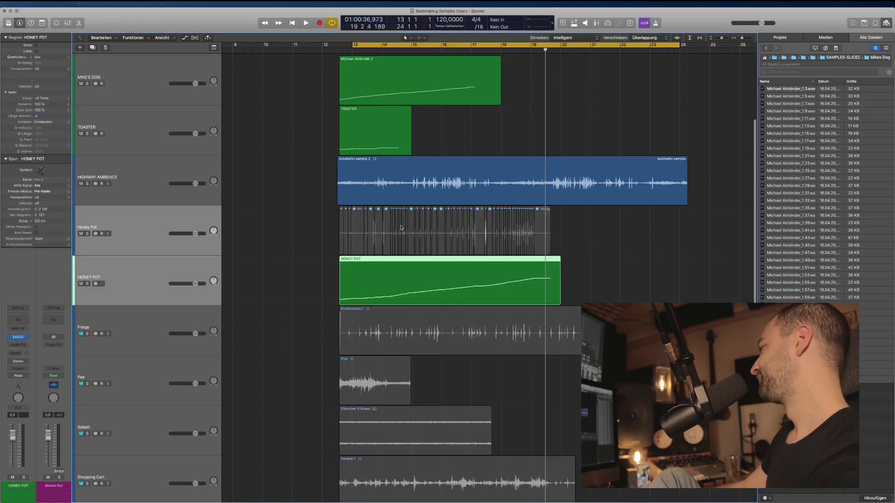
Delete the sliced audio and its old track, then audition HONEY POT soloed.
drag(585, 234, 297, 236)
key(BackSpace)
key(BackSpace)
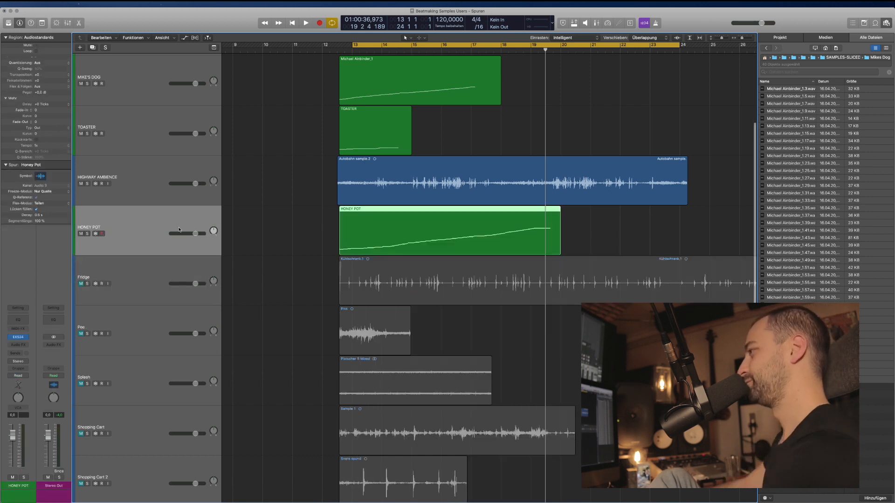
key(s)
key(space)
key(s)
key(space)
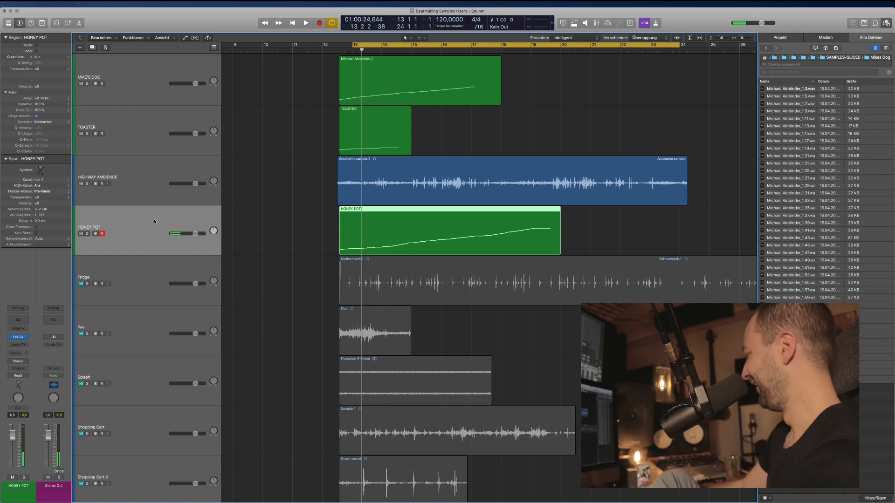
Select the Fridge track and its Kühlschrank.1 region, then unmute and solo it.
key(t)
click(382, 296)
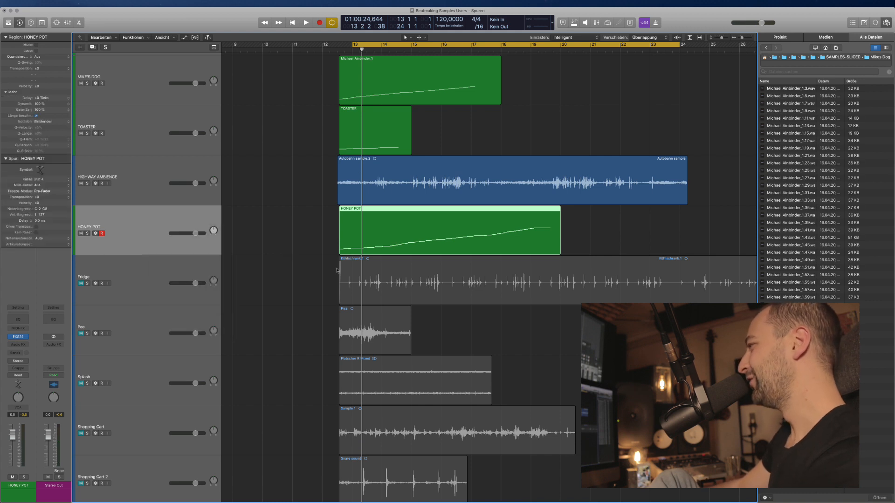
key(super+Left)
scroll(387, 307, right, 3)
key(super+Left)
key(super+Left)
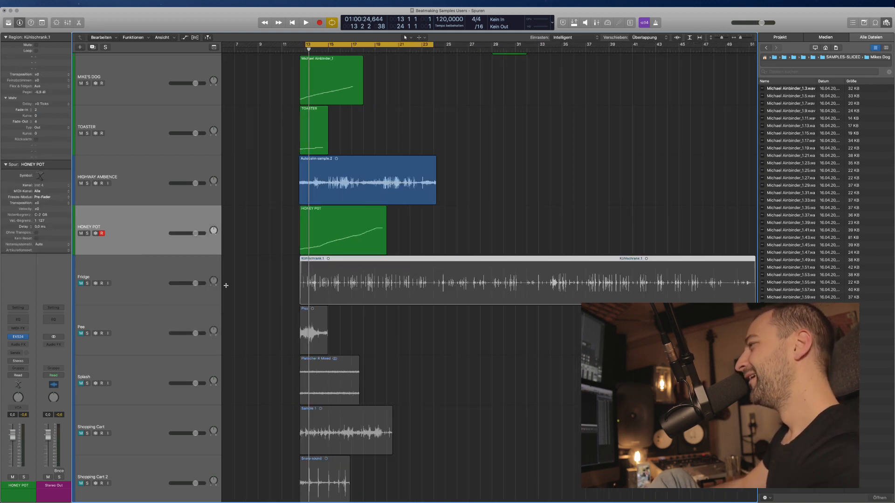
click(160, 263)
click(81, 283)
click(374, 309)
click(374, 304)
key(ctrl+s)
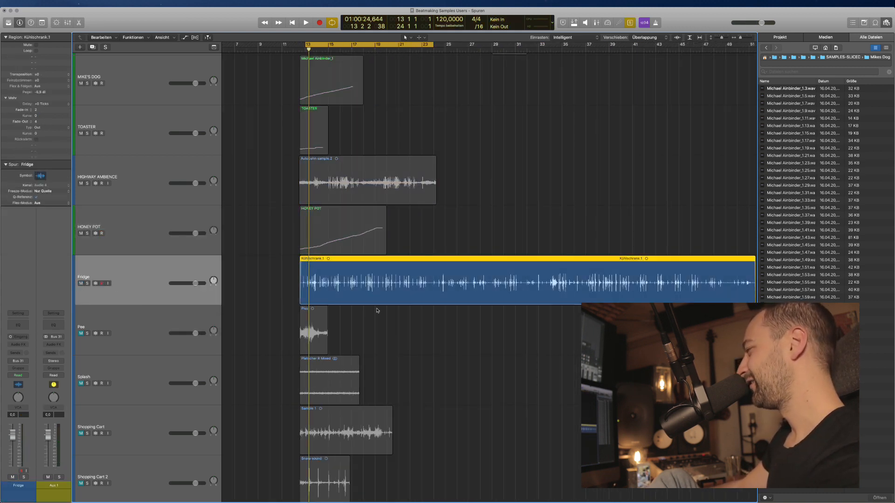
Stretch the cycle range out to about bar 54.
key(super+Left)
scroll(460, 335, right, 3)
scroll(399, 333, left, 3)
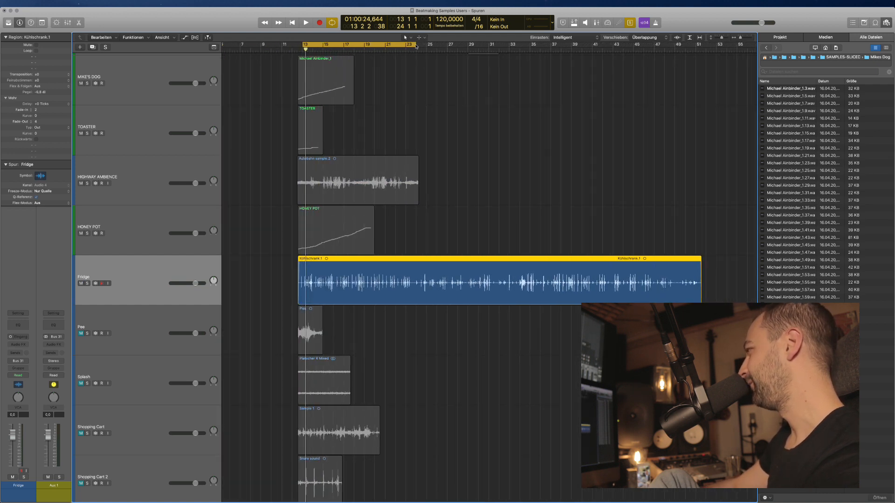
drag(417, 46, 727, 46)
Play the Fridge recording, jumping ahead to around bar 35 to listen.
key(space)
key(super+Right)
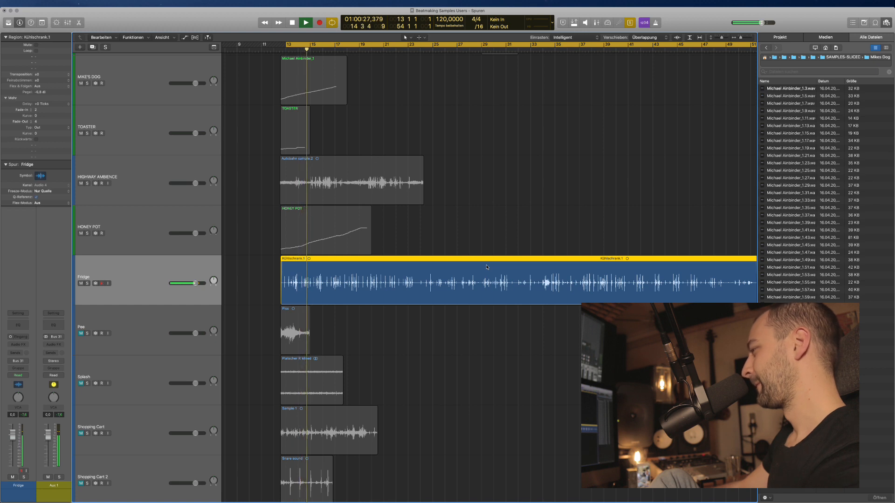
key(super+Left)
scroll(486, 267, right, 2)
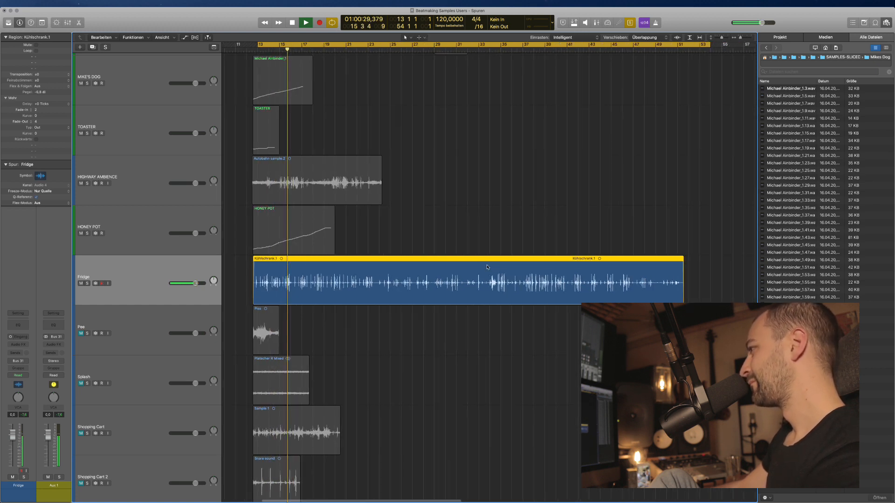
scroll(487, 267, left, 2)
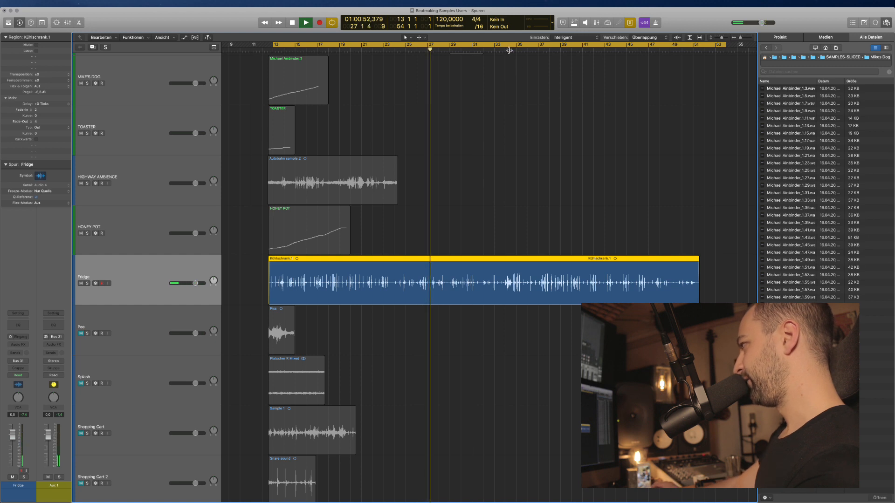
click(522, 50)
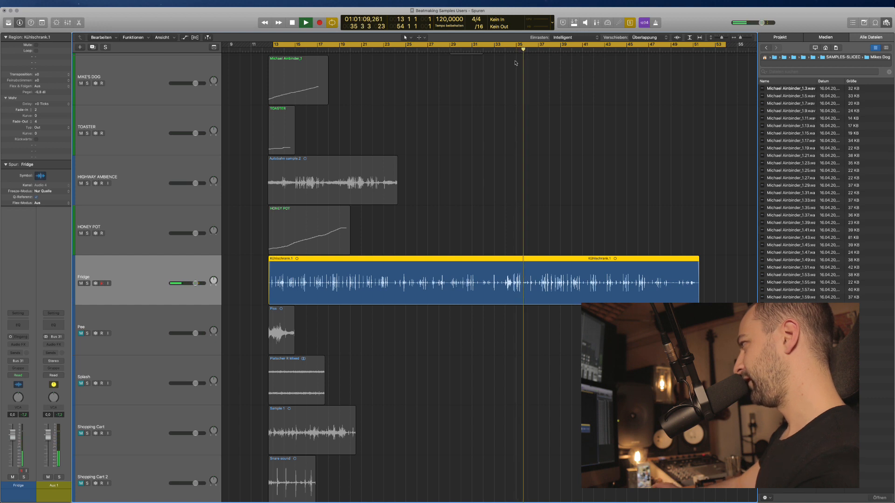
drag(524, 65, 513, 65)
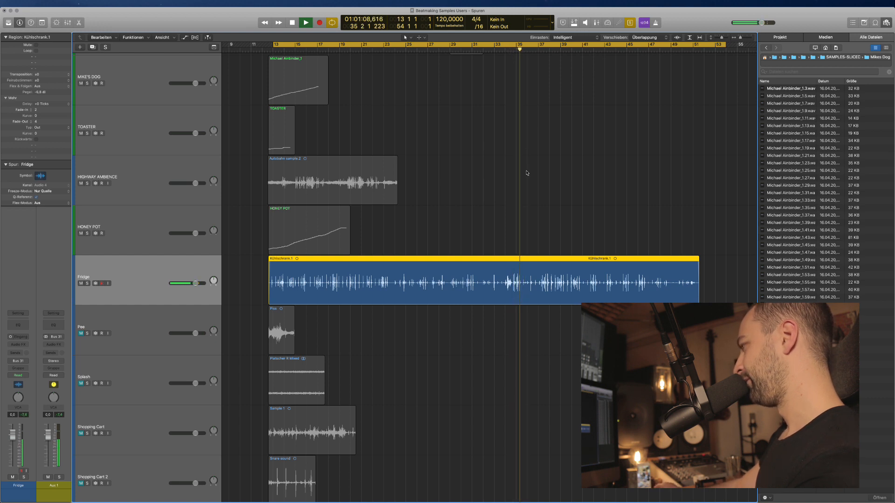
scroll(528, 174, up, 10)
Split the Fridge region around a short section and audition the pieces.
key(space)
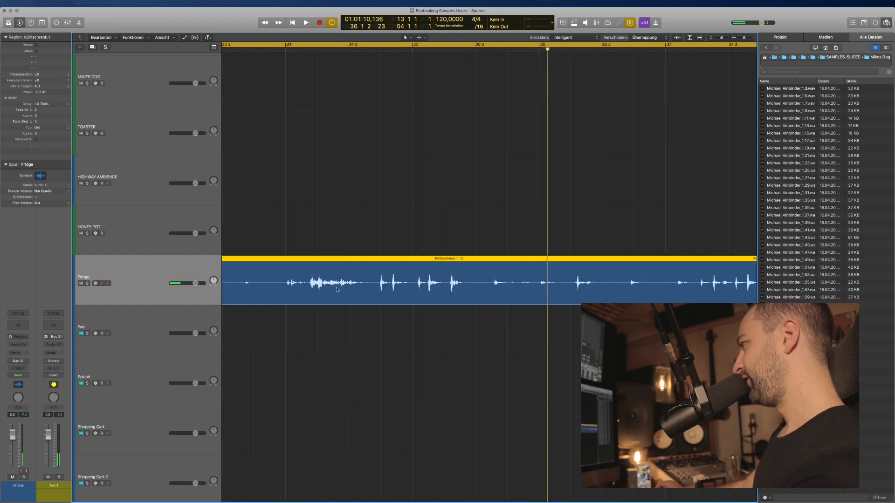
drag(373, 280, 476, 298)
click(450, 299)
scroll(443, 301, down, 10)
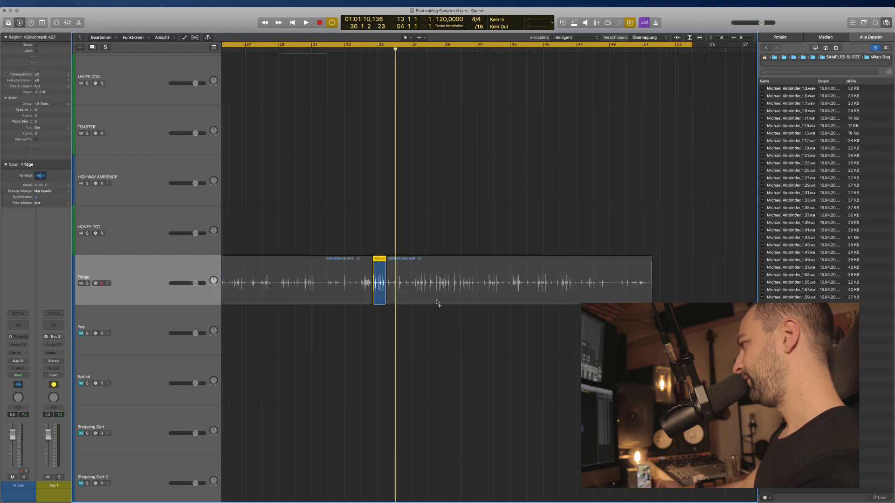
key(ctrl+s)
click(411, 285)
click(393, 293)
key(space)
scroll(395, 289, left, 5)
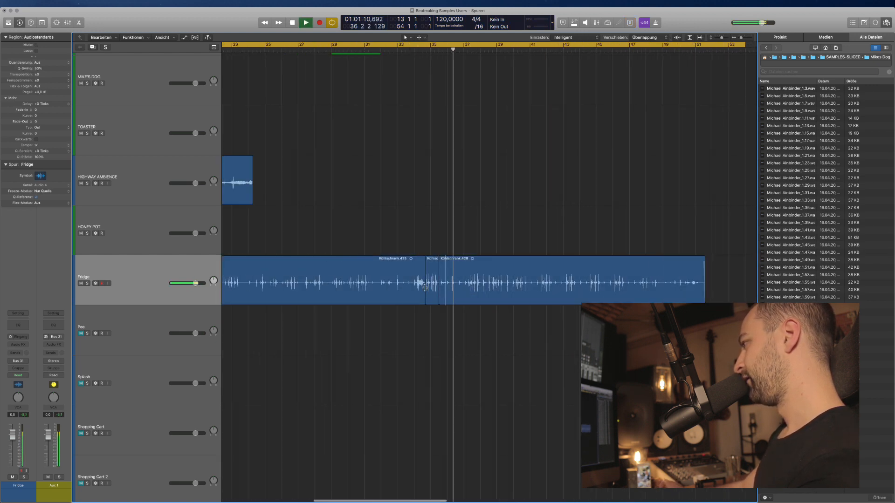
scroll(425, 288, left, 2)
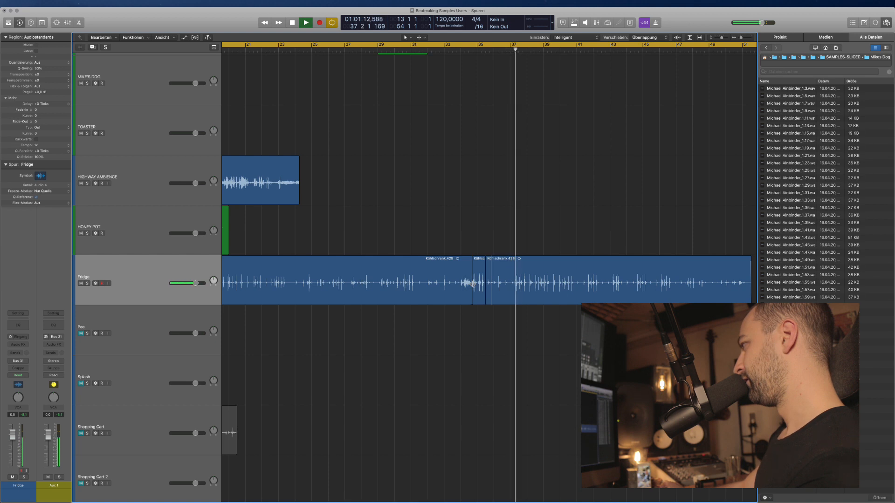
scroll(473, 284, right, 4)
scroll(447, 284, up, 4)
Split the Fridge region at bar 37 and delete the unwanted middle piece.
click(469, 284)
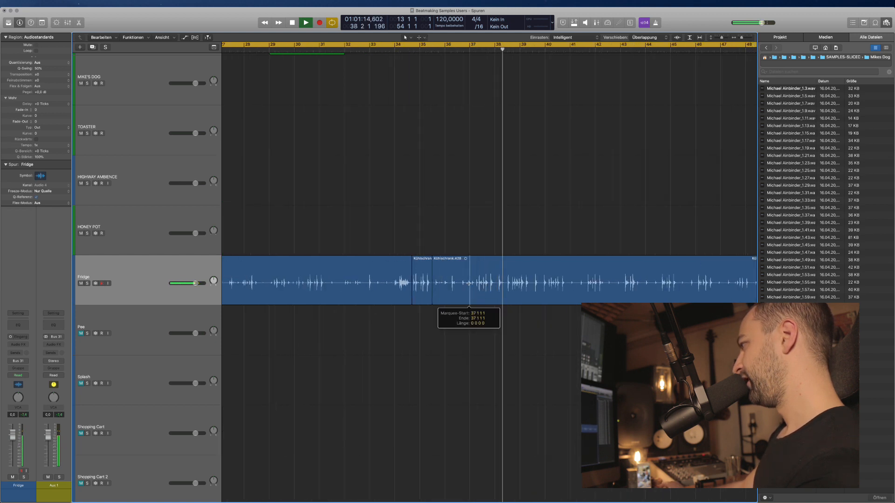
double_click(469, 283)
click(441, 296)
key(BackSpace)
Trim off the end of Kühlschrank.430, then play back from near bar 13.
scroll(489, 307, right, 4)
scroll(489, 306, down, 1)
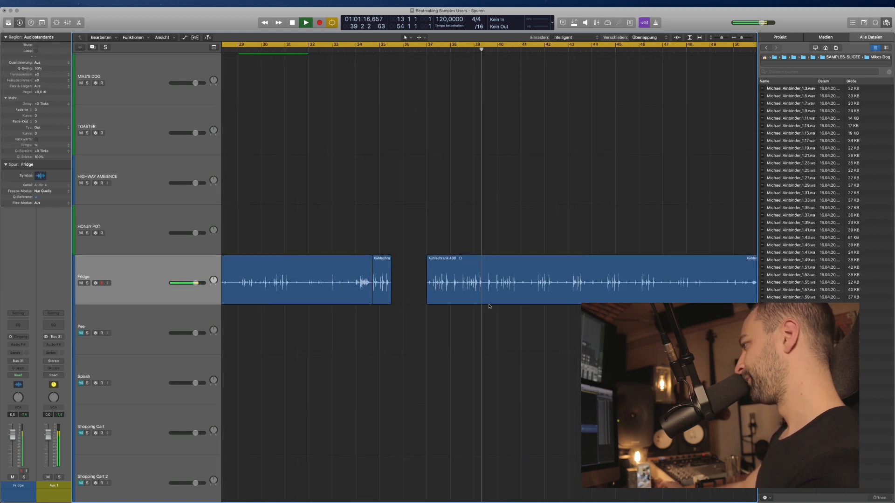
scroll(489, 307, down, 1)
scroll(490, 306, down, 4)
scroll(489, 307, right, 2)
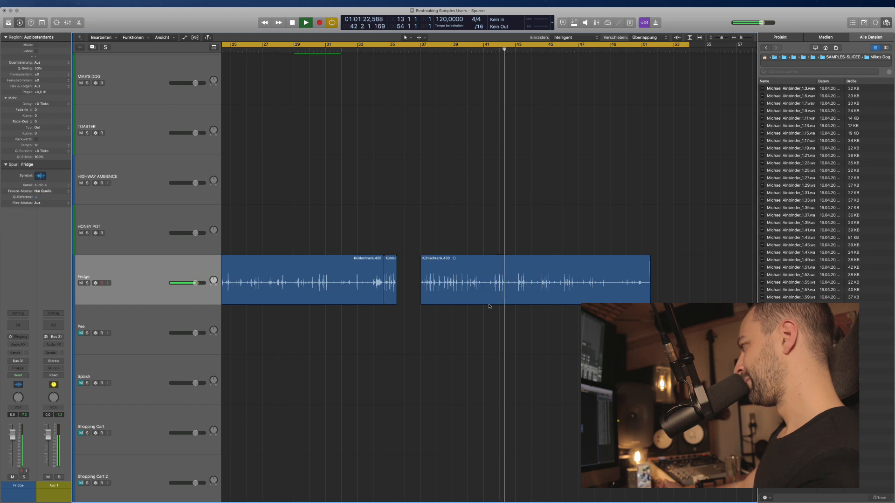
scroll(489, 306, left, 3)
key(space)
drag(712, 280, 530, 275)
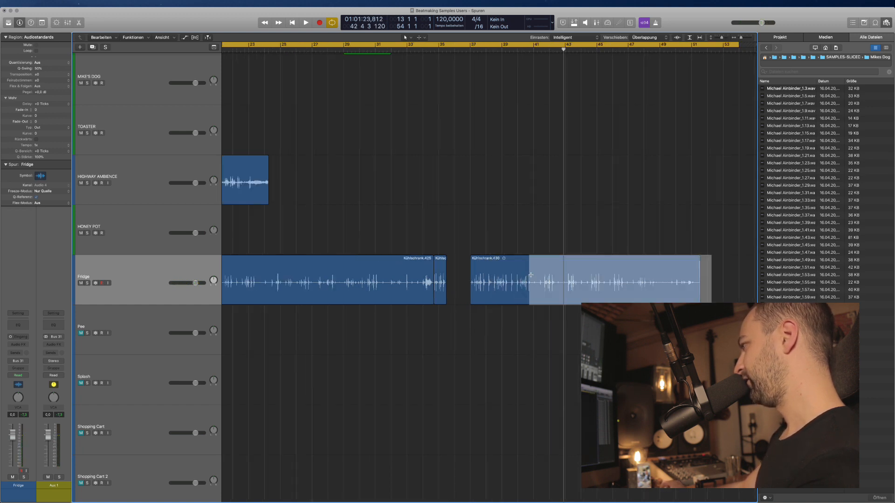
key(Delete)
scroll(282, 286, left, 8)
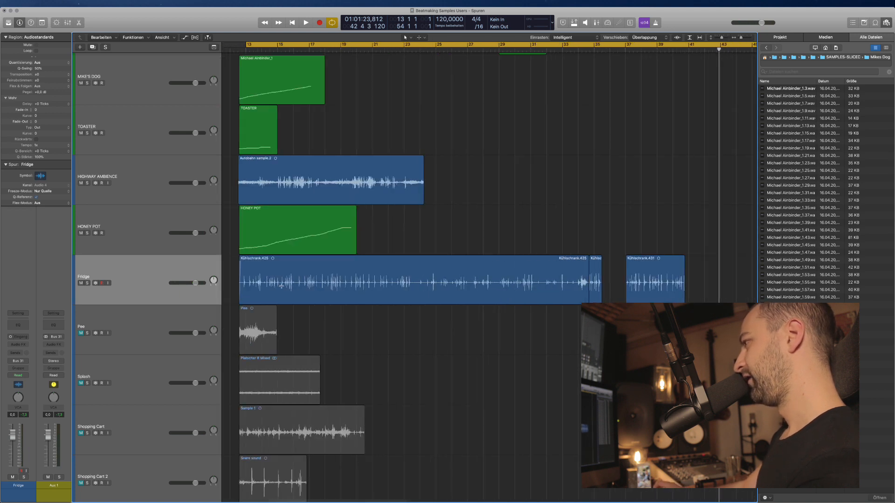
key(space)
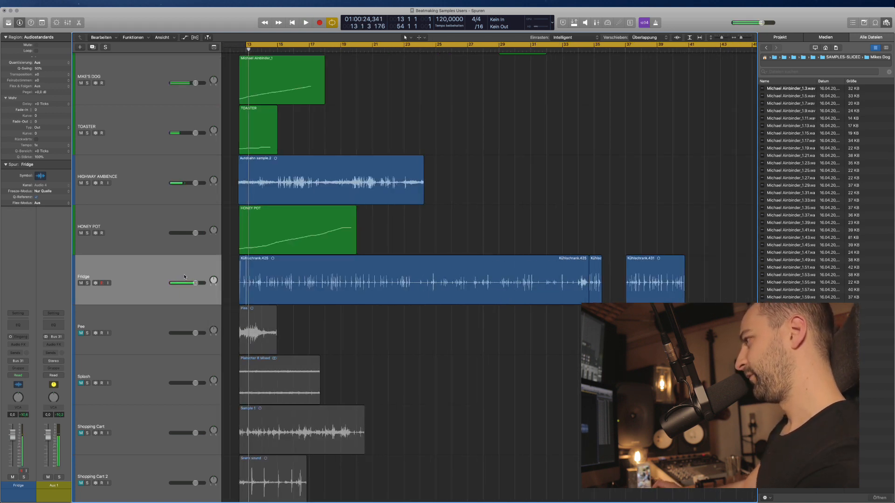
Solo Fridge, split the region around a hit, and audition from just before it.
key(s)
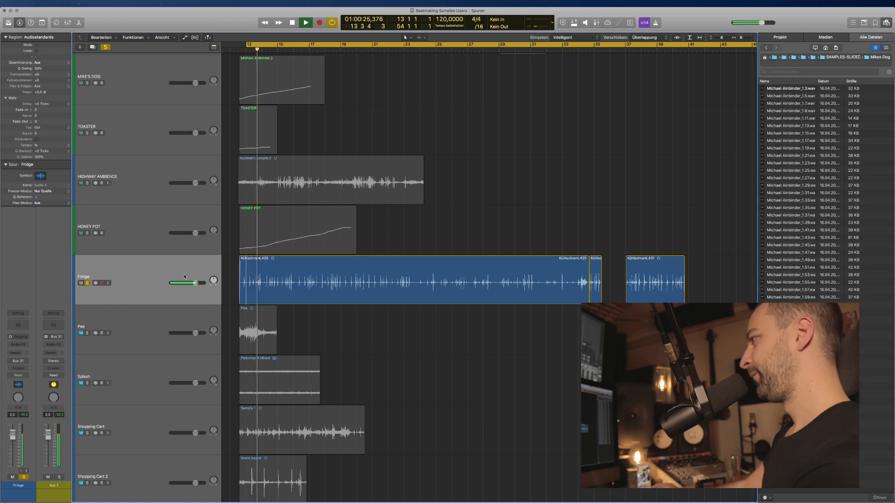
scroll(242, 287, up, 8)
key(space)
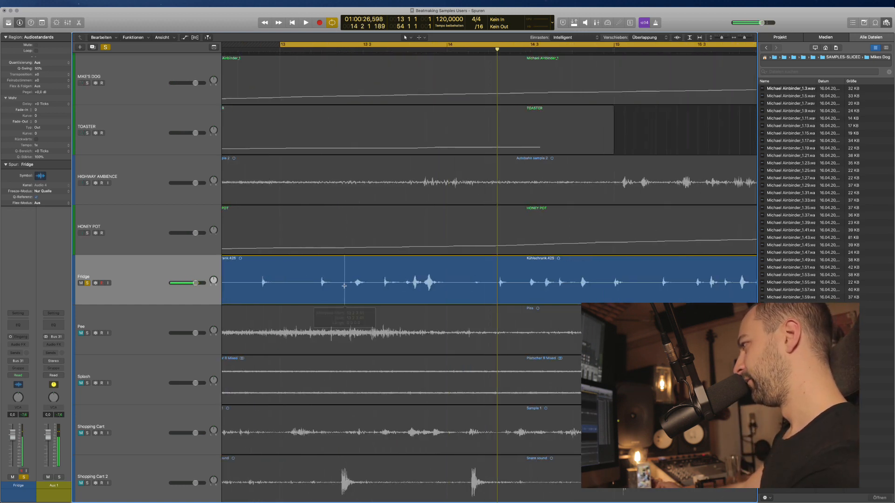
drag(344, 286, 371, 286)
click(359, 283)
scroll(347, 314, down, 8)
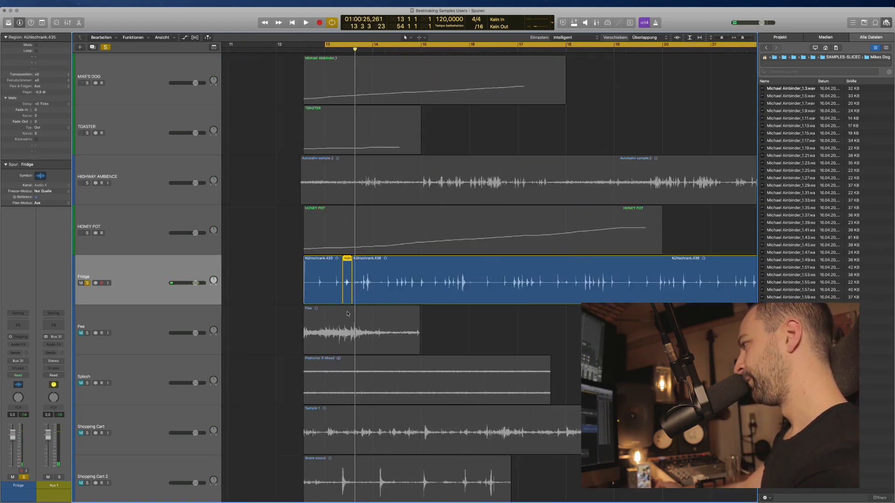
click(316, 289)
key(space)
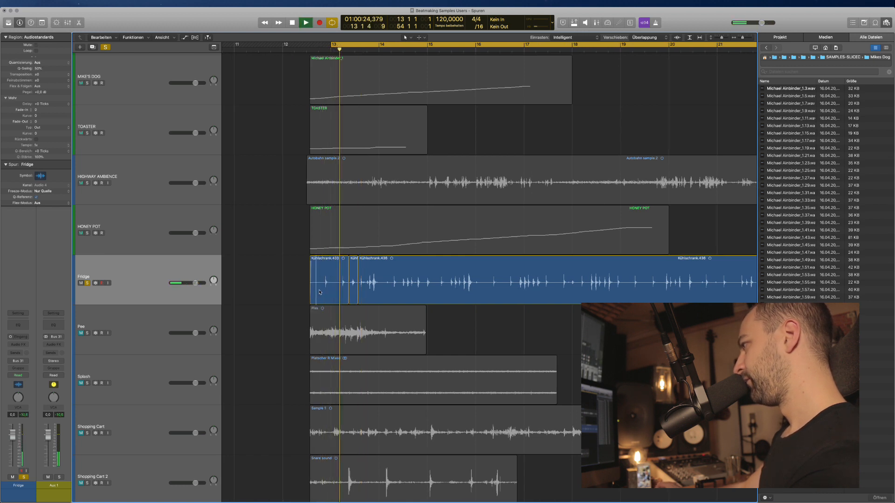
key(space)
key(space)
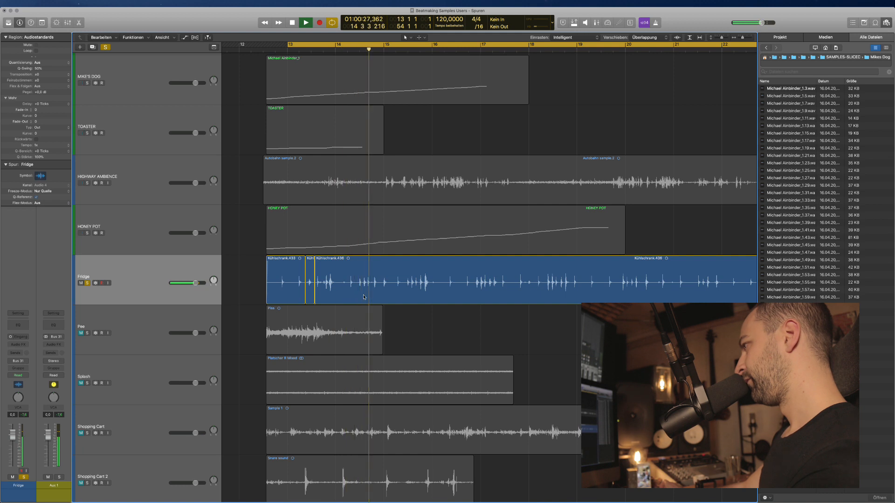
Split around the next range and delete pieces Kühlschrank.437 and Kühlschrank.433.
super+click(357, 283)
key(space)
key(space)
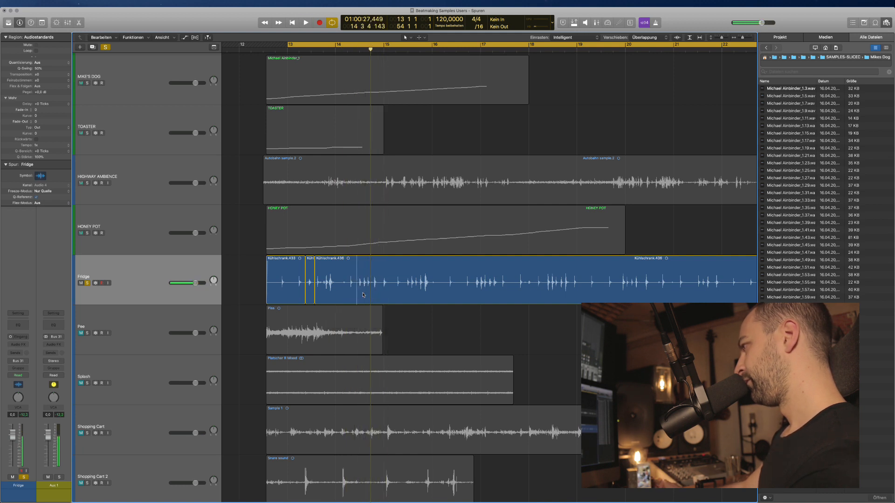
key(super+Right)
key(super+Right)
drag(356, 284, 406, 285)
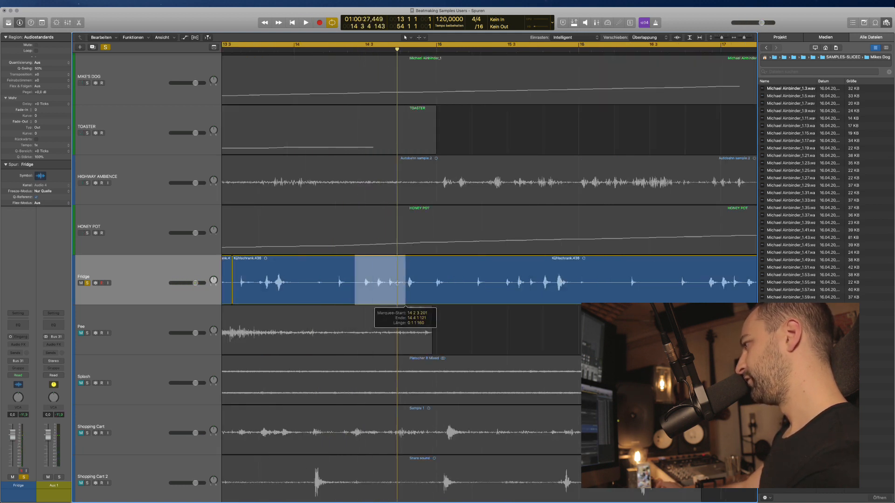
click(320, 286)
scroll(390, 293, left, 5)
key(Delete)
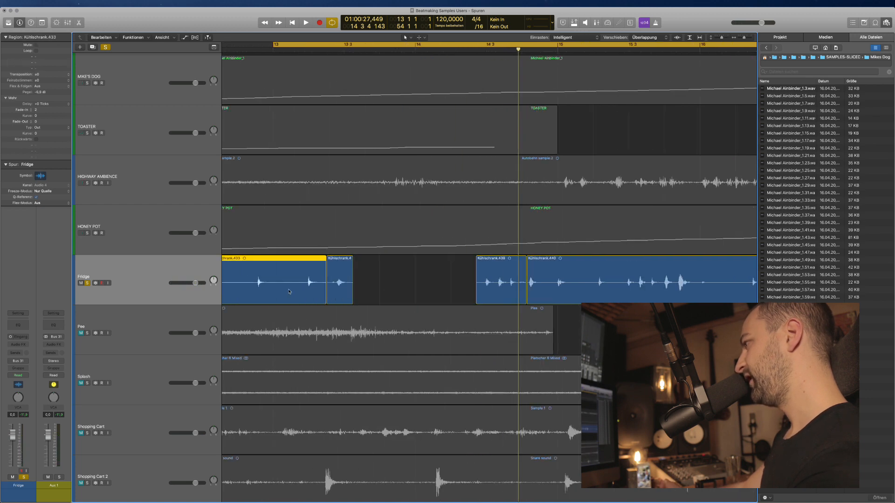
key(Delete)
Audition the remaining Fridge hits, playing from Kühlschrank.439.
key(super+Left)
key(super+Left)
key(super+Left)
key(super+Right)
key(super+Right)
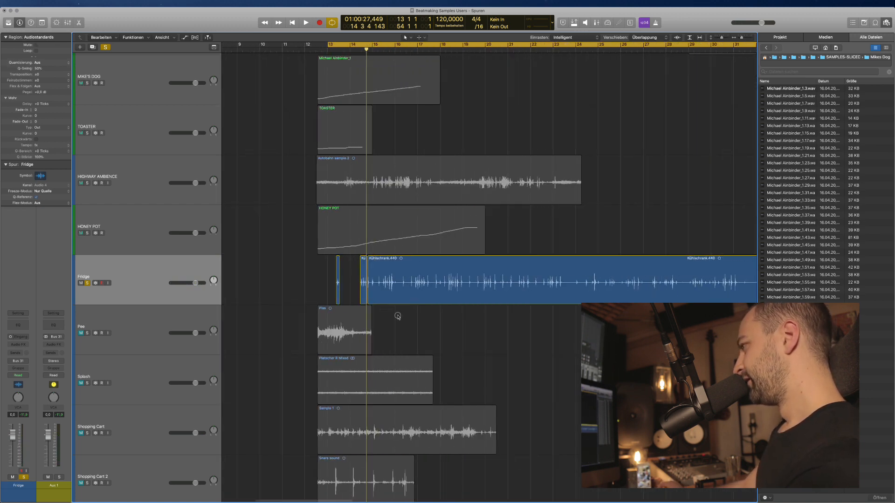
key(space)
key(super+Right)
key(super+Right)
key(super+Right)
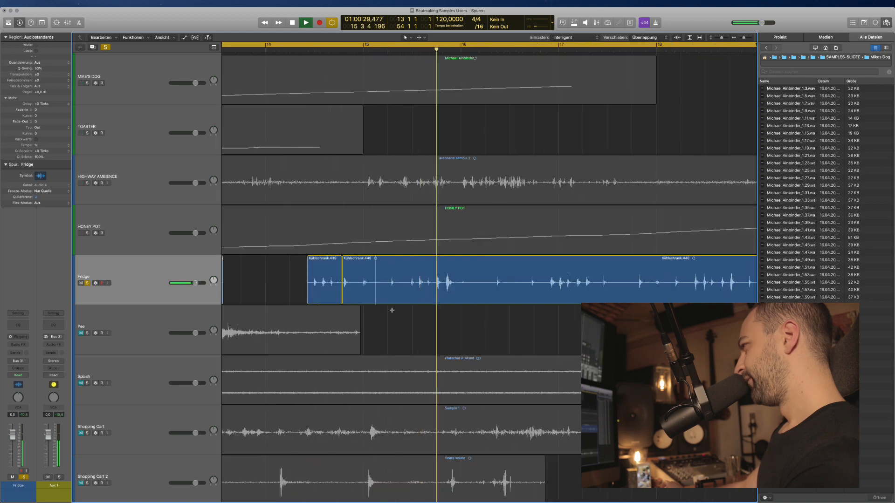
scroll(392, 311, right, 2)
click(307, 279)
key(space)
key(space)
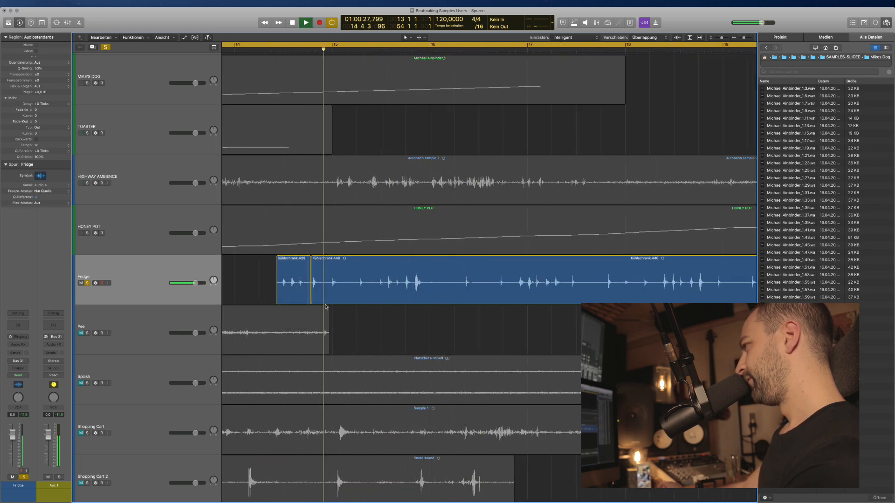
scroll(329, 309, right, 2)
key(super+Left)
key(super+Left)
key(super+Left)
scroll(344, 311, left, 2)
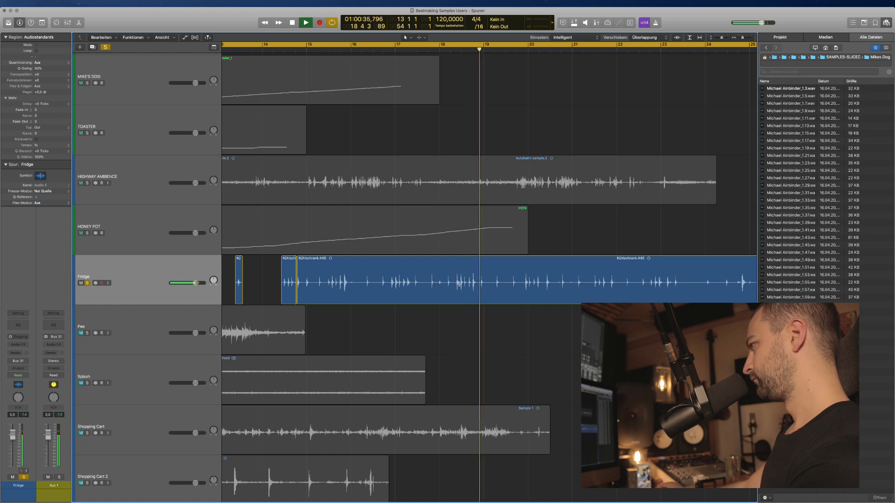
Split out the stretch between two fridge hits and delete Kühlschrank.441.
drag(454, 292, 478, 300)
key(ctrl+super+t)
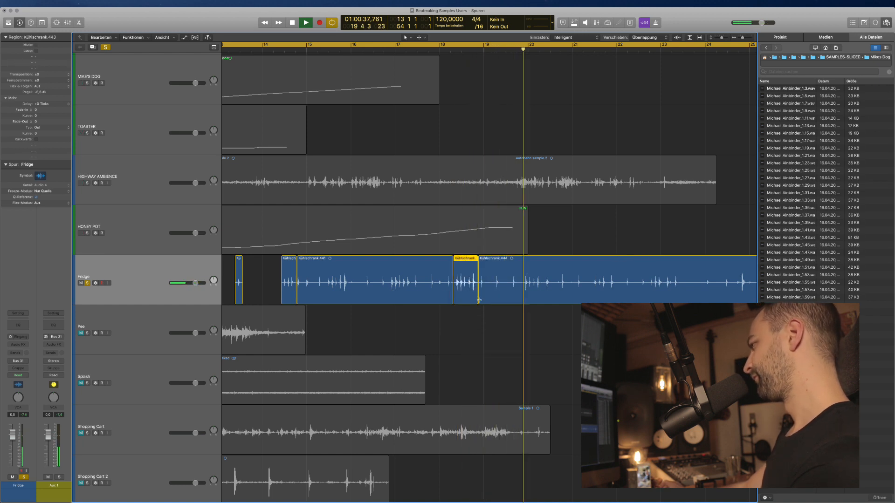
click(368, 294)
key(Delete)
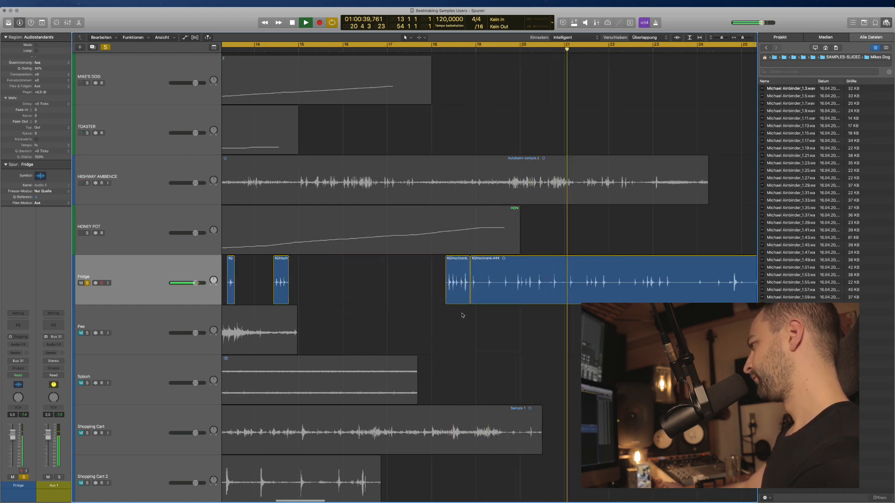
scroll(462, 316, right, 4)
key(super+Left)
key(super+Left)
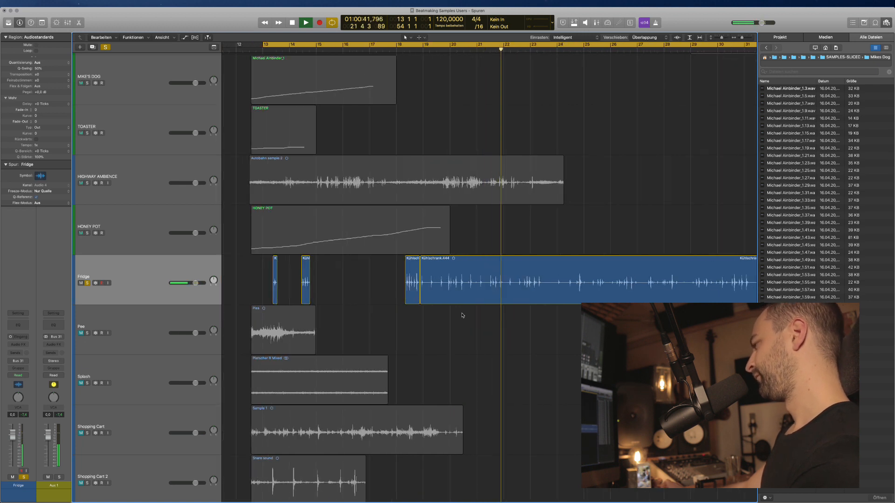
scroll(462, 315, right, 2)
scroll(463, 314, left, 1)
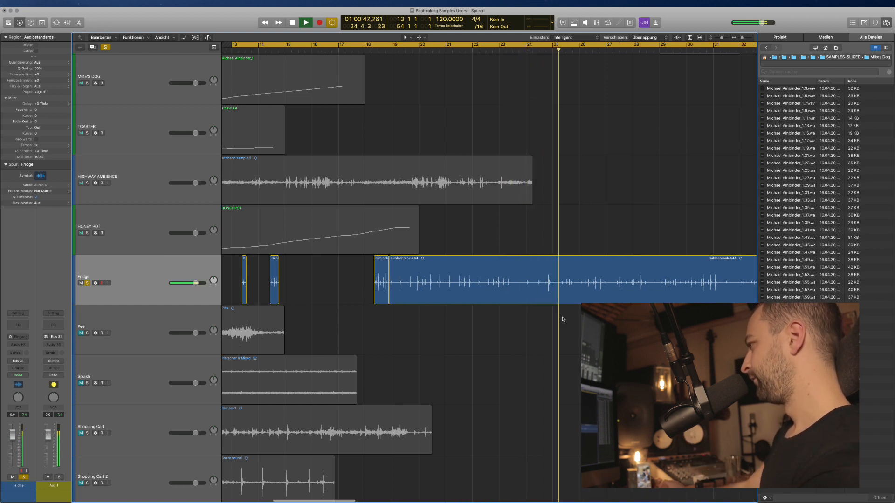
scroll(506, 286, right, 3)
key(space)
Split around another hit and delete the unwanted pieces, including Kühlschrank.448.
scroll(506, 285, up, 3)
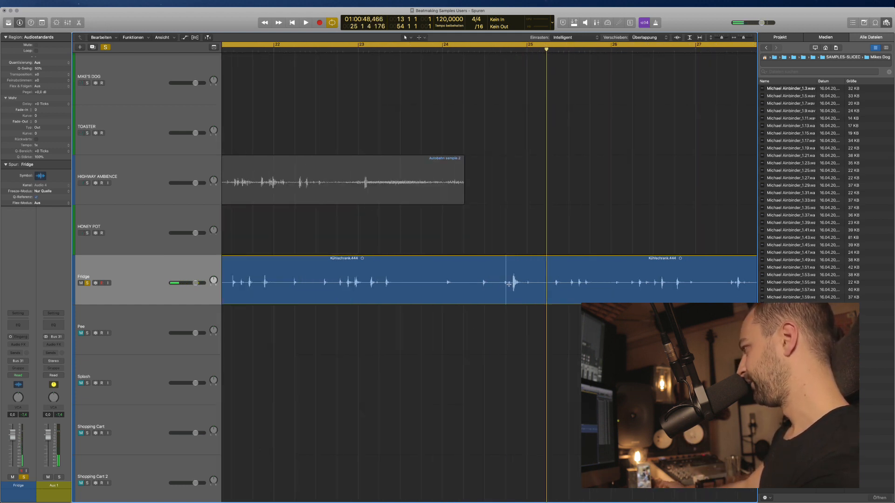
scroll(508, 285, up, 3)
drag(522, 286, 564, 286)
click(539, 290)
scroll(521, 326, down, 5)
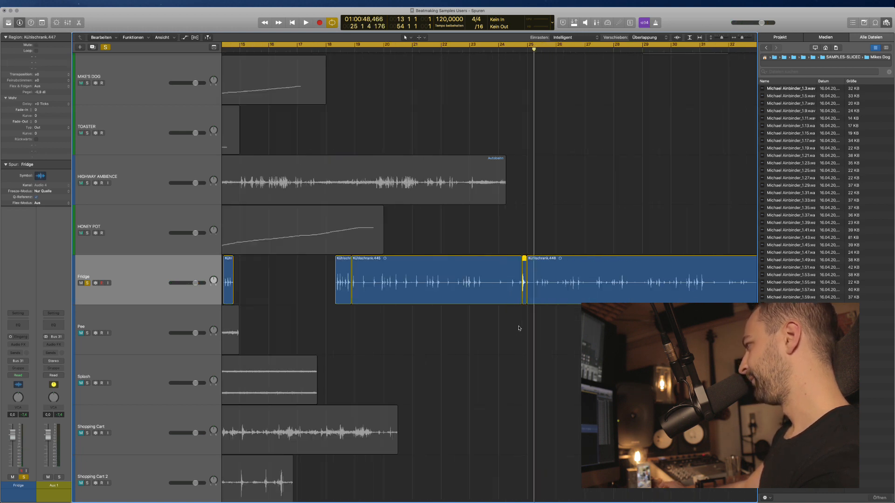
key(space)
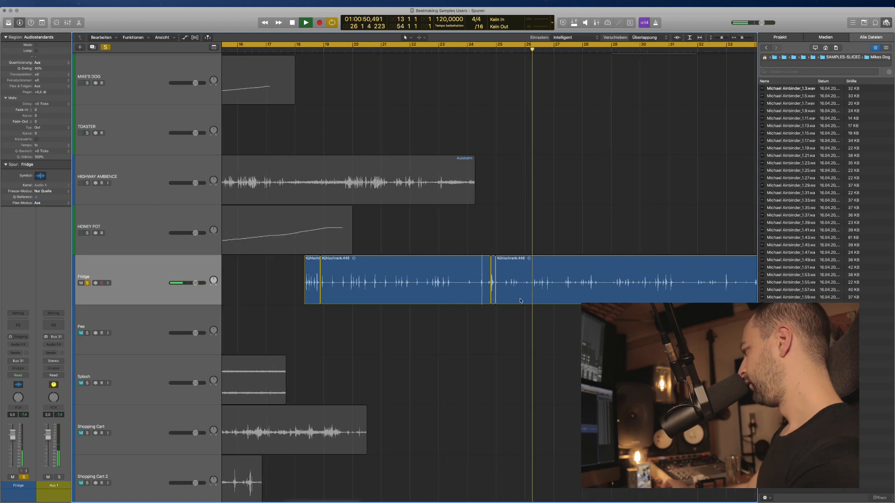
key(Delete)
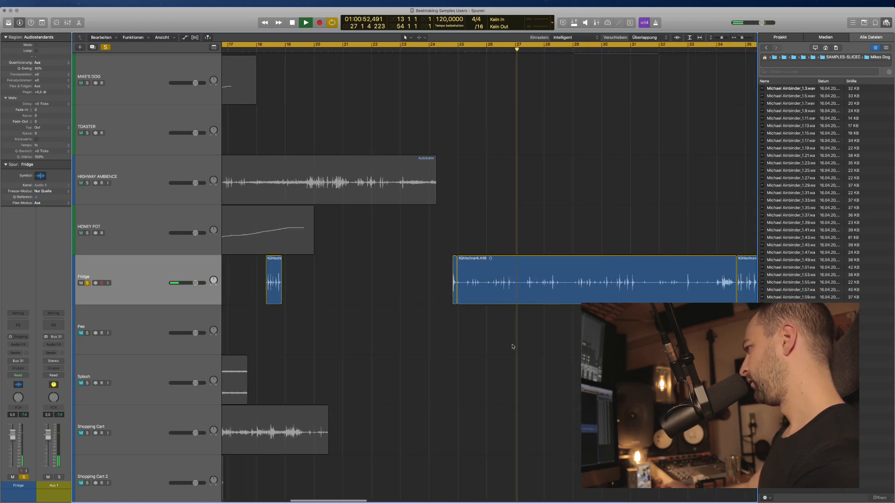
scroll(512, 345, left, 6)
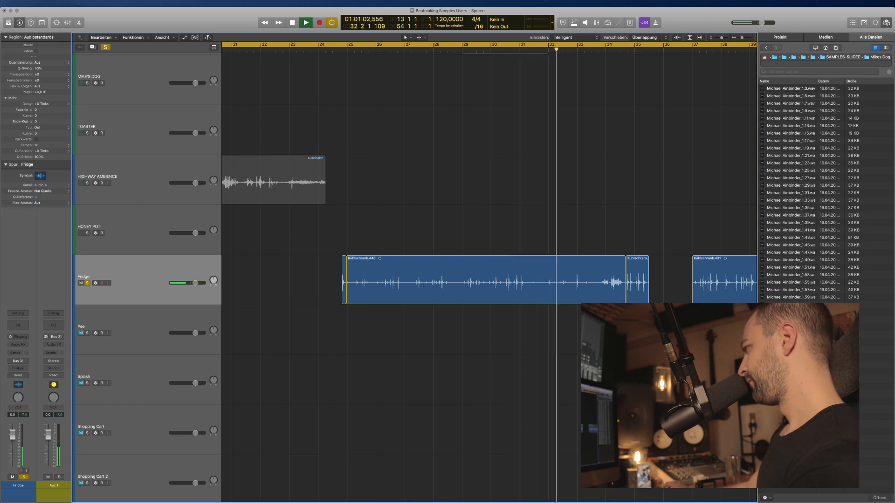
click(552, 290)
key(space)
key(Delete)
Select all six remaining Fridge regions and show flex editing.
key(super+Left)
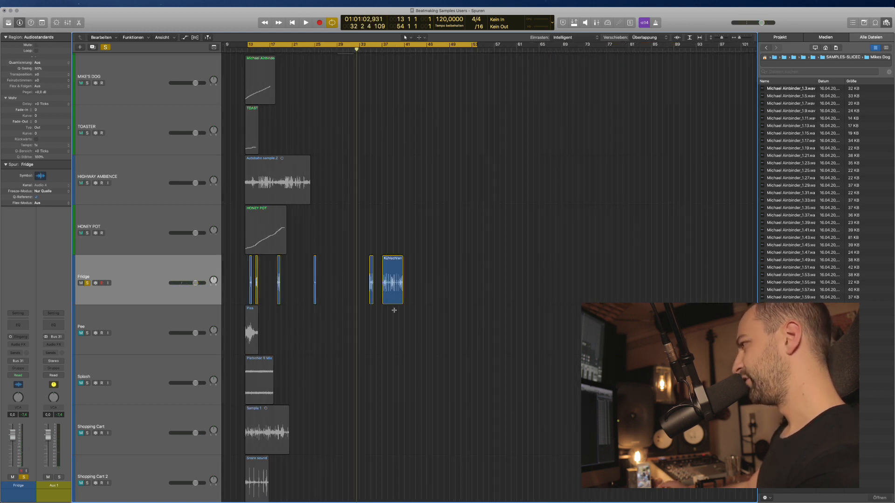
drag(454, 291, 244, 282)
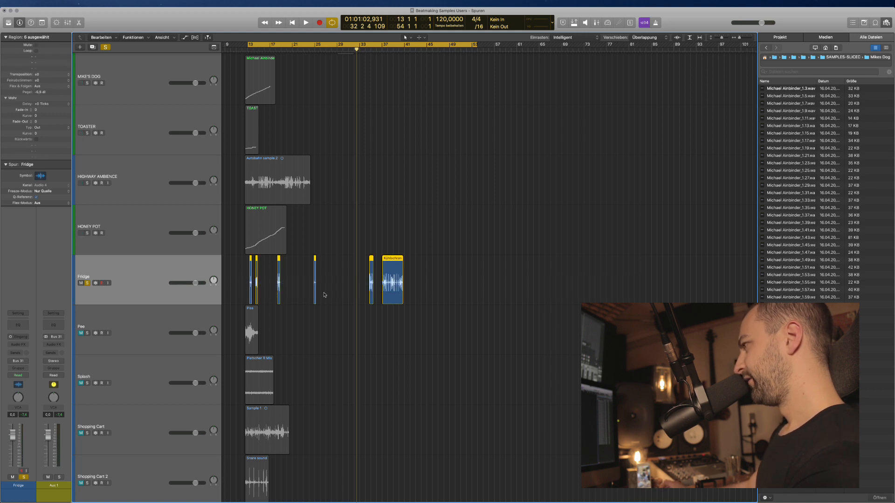
key(super+Right)
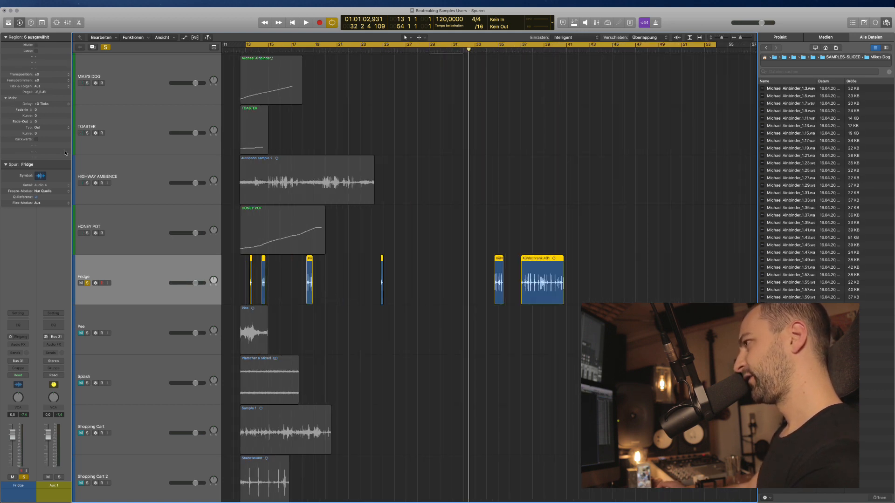
key(super+f)
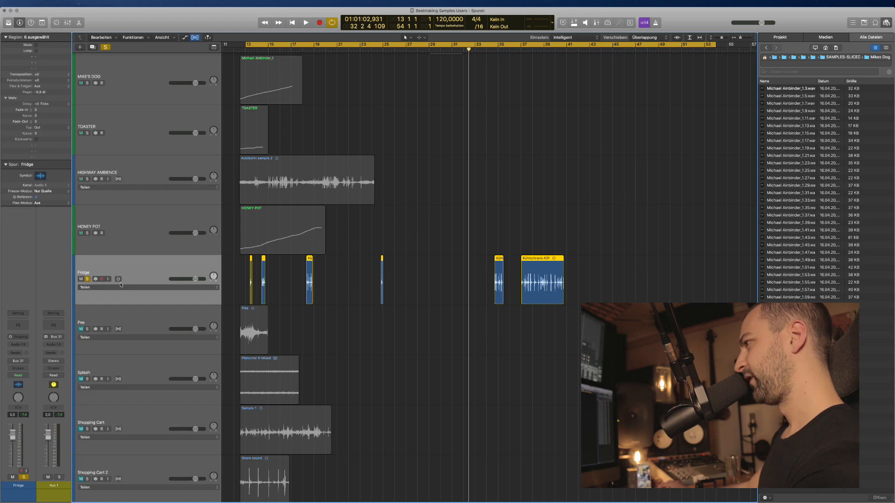
Enable flex on the Fridge track and slice its regions at transients.
click(119, 279)
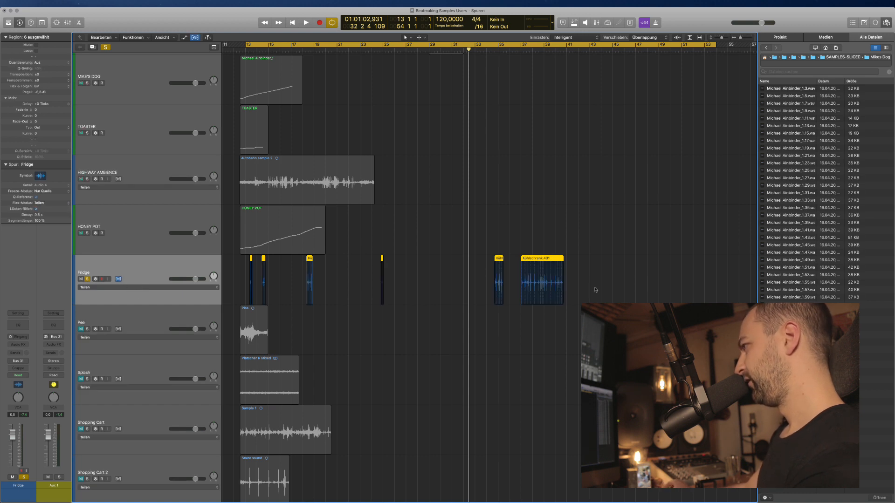
right_click(537, 258)
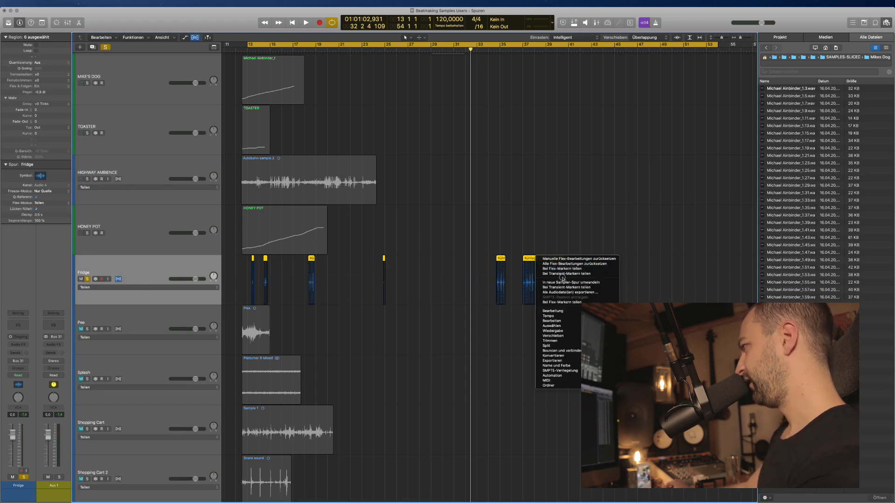
click(562, 275)
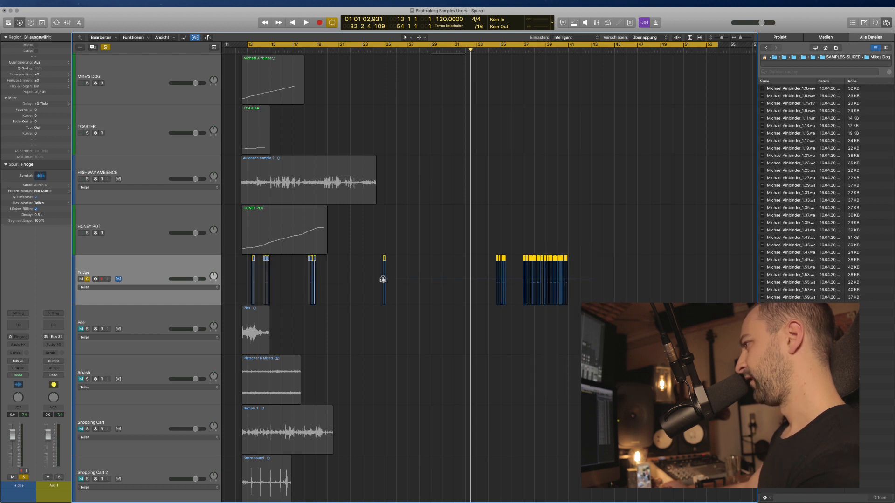
key(super+f)
Convert the Fridge slices into a new FRIDGE sampler instrument track.
scroll(297, 275, up, 1)
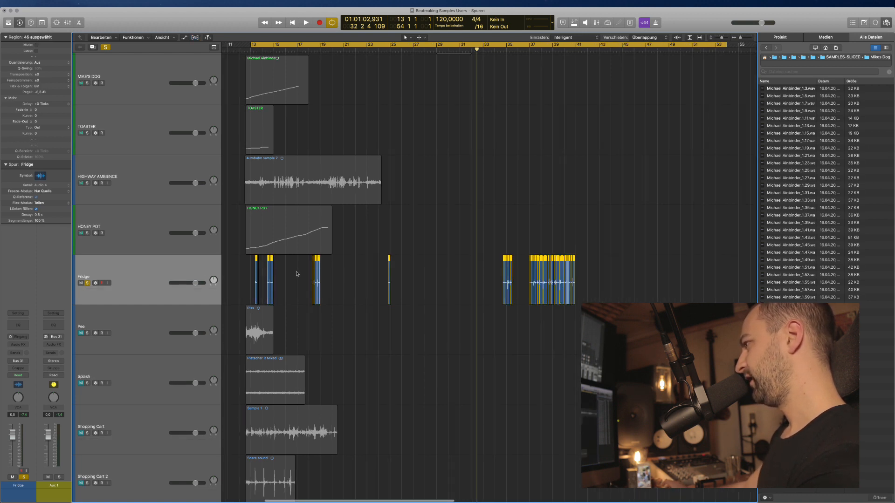
scroll(297, 274, up, 3)
right_click(263, 258)
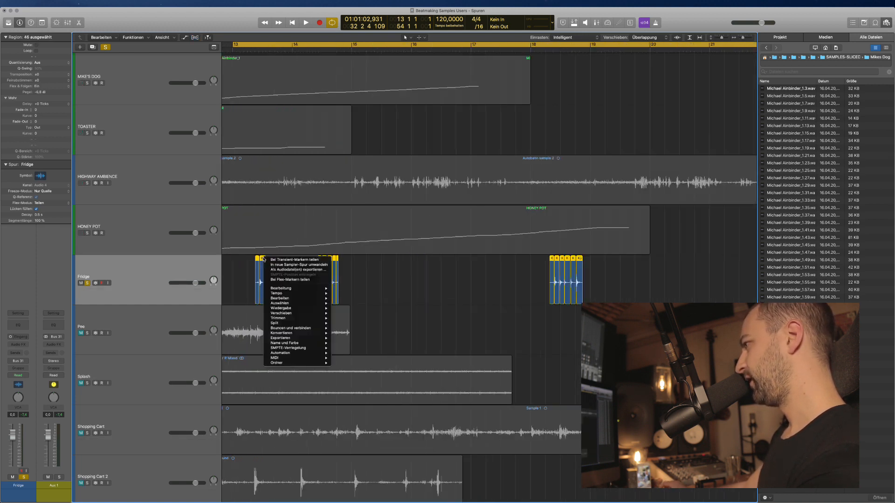
click(286, 265)
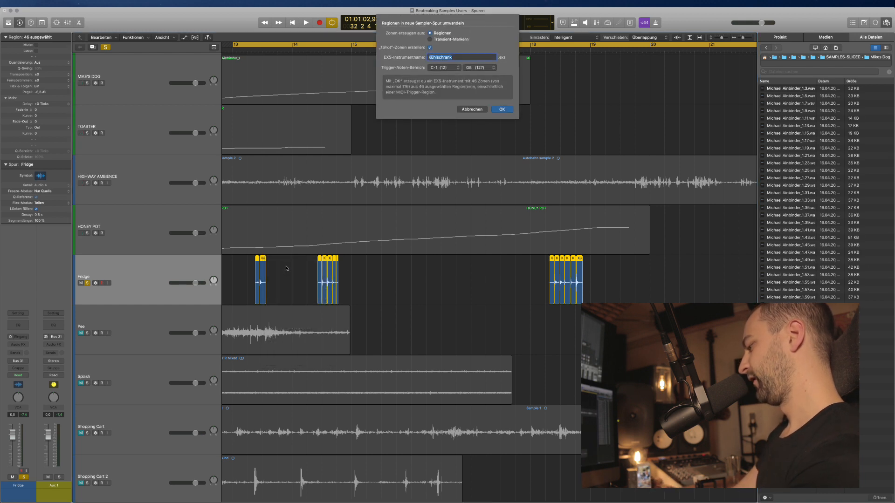
key(Return)
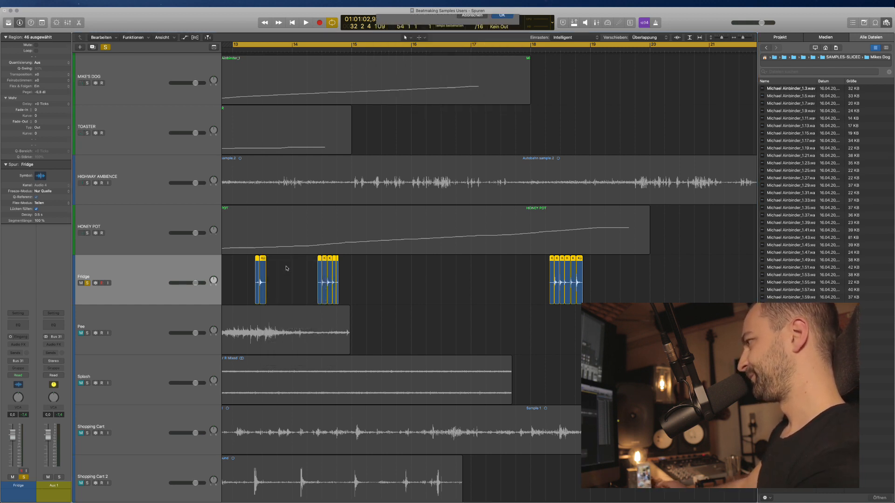
scroll(350, 366, down, 4)
scroll(382, 365, down, 3)
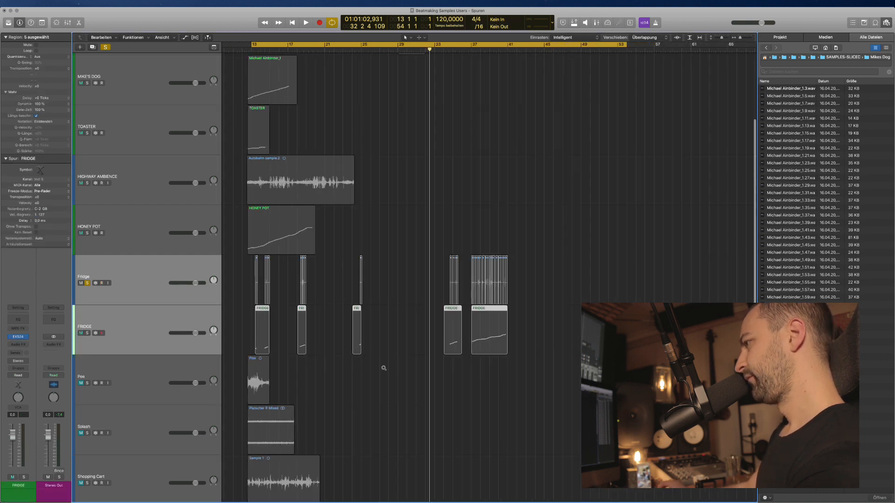
Unsolo Fridge, delete its sliced audio regions, then delete the empty Fridge audio track.
click(168, 326)
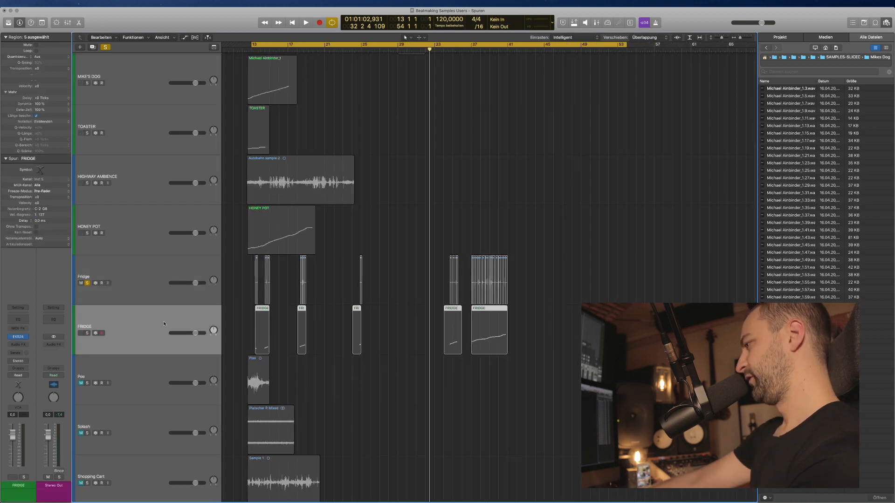
click(87, 283)
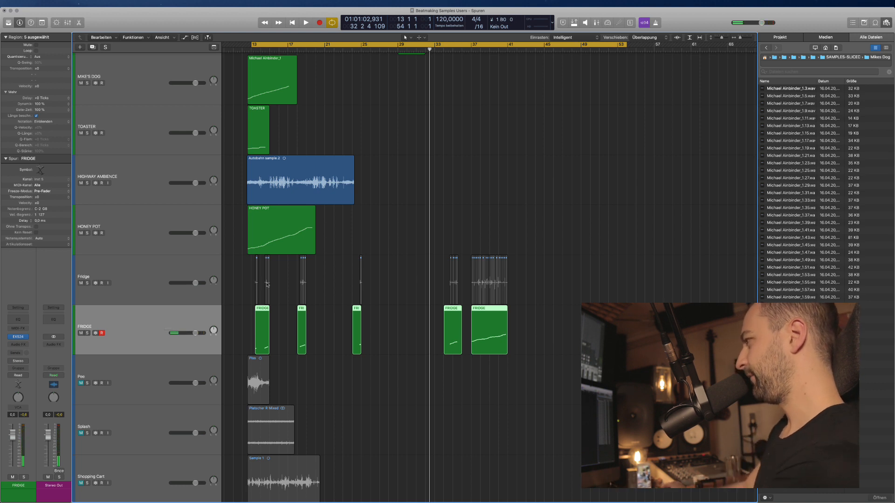
drag(523, 289, 228, 275)
key(Delete)
click(174, 281)
key(Delete)
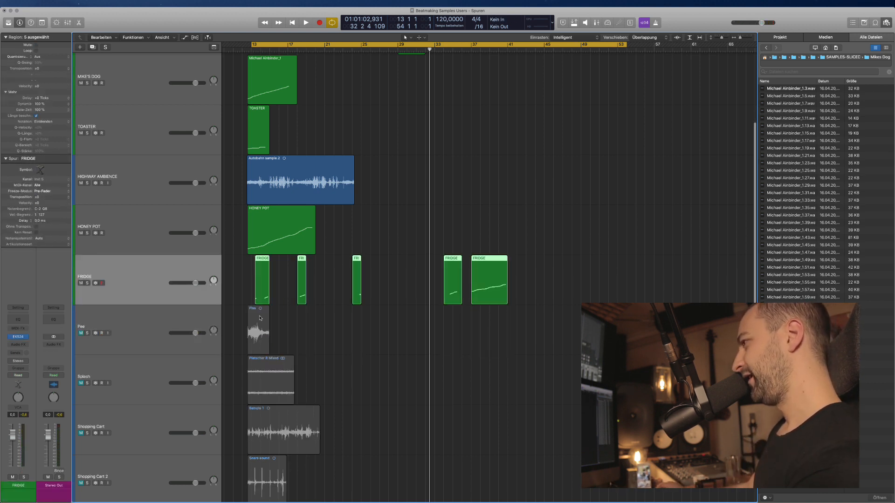
Select the Pee and FRIDGE tracks in turn, ending on Pee.
click(152, 313)
click(148, 296)
click(135, 333)
scroll(144, 331, down, 3)
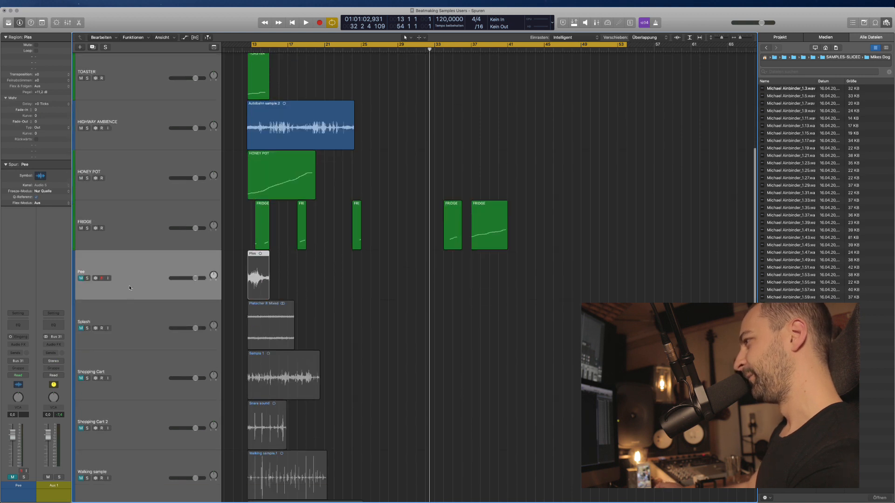
Unmute and audition the Pee track, lower it to about -2.2 dB, and rename it PEE AMBIENCE.
click(81, 279)
key(ctrl+s)
key(space)
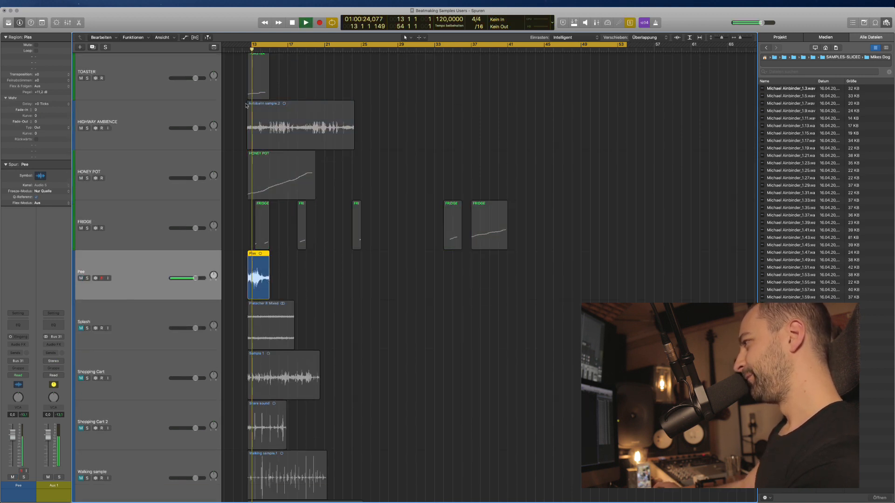
drag(195, 278, 189, 280)
key(space)
key(ctrl+s)
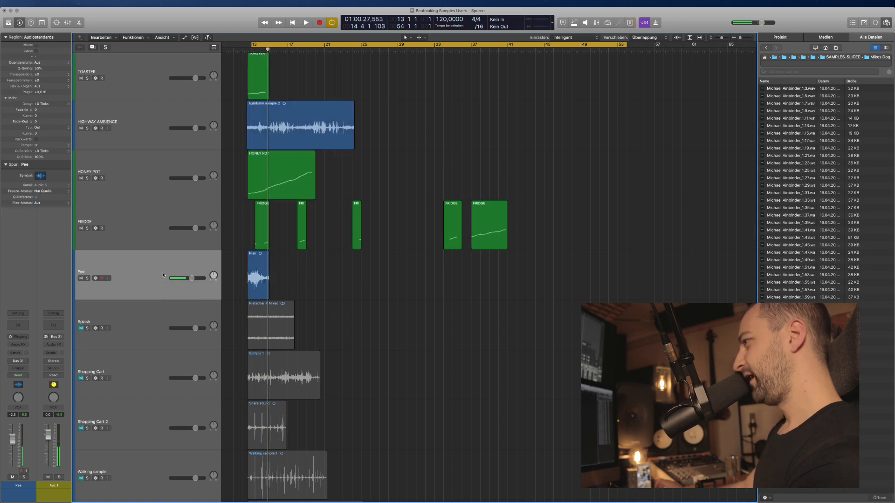
double_click(163, 273)
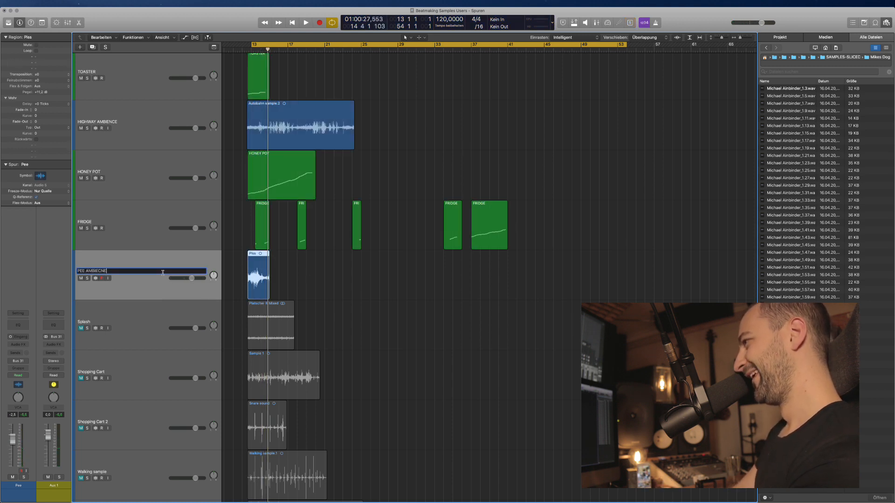
text(PEE AMBIENCE)
key(Return)
Audition the soloed Splash track and rename it RIVER AMBIENCE.
click(157, 316)
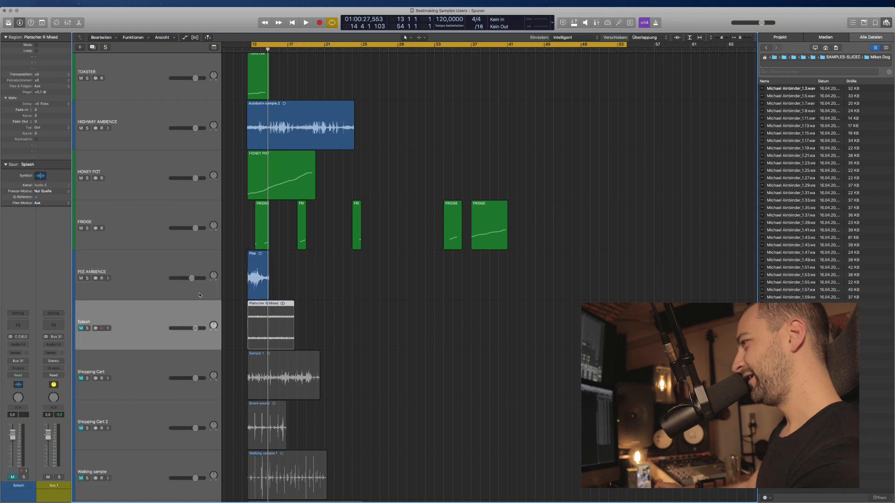
scroll(196, 298, down, 1)
key(ctrl+s)
key(space)
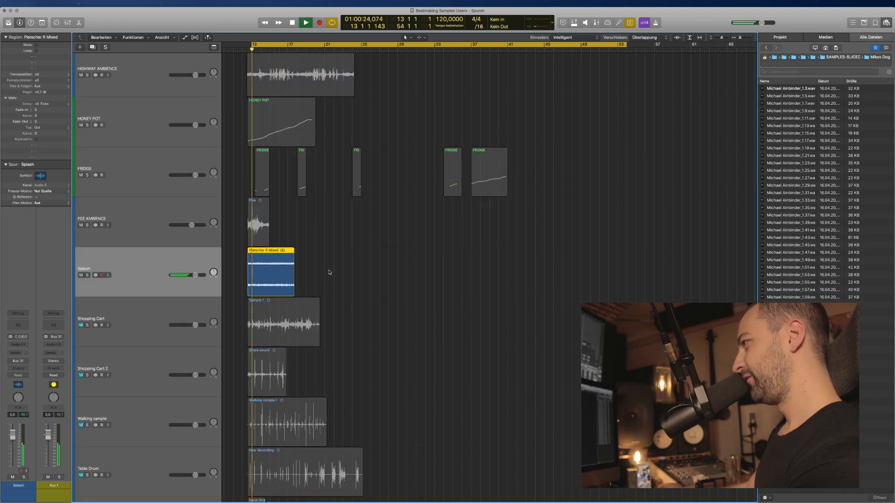
key(space)
key(ctrl+s)
double_click(140, 272)
text(RIVE)
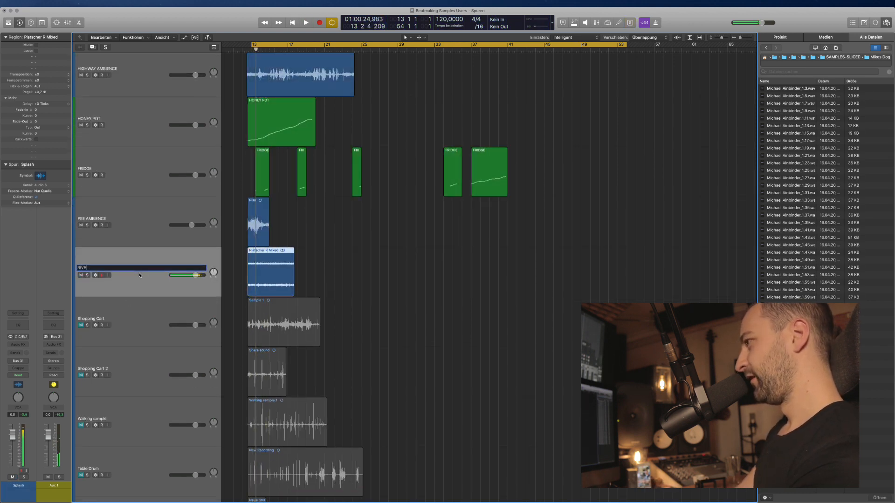
text(R)
key(Return)
scroll(139, 275, down, 1)
double_click(133, 193)
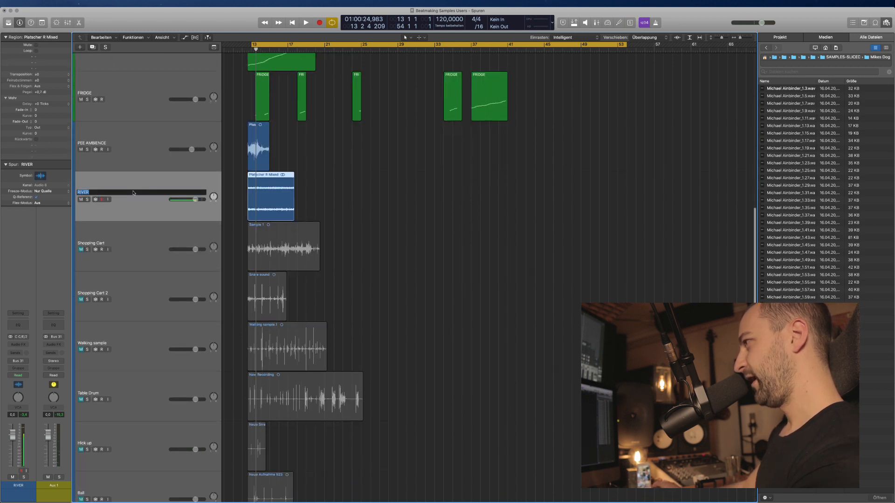
click(134, 193)
key(Return)
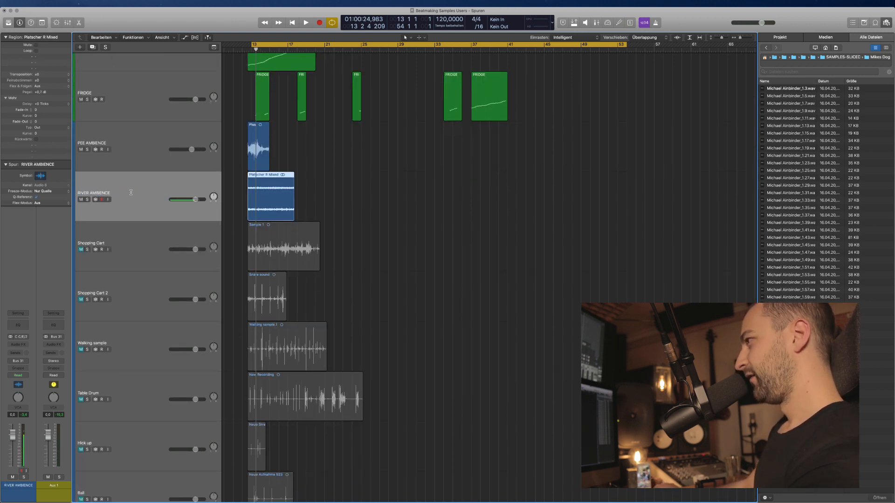
Unmute, solo and play back Shopping Cart, zoomed in on bars 13 to 22.
click(103, 251)
click(81, 250)
click(87, 250)
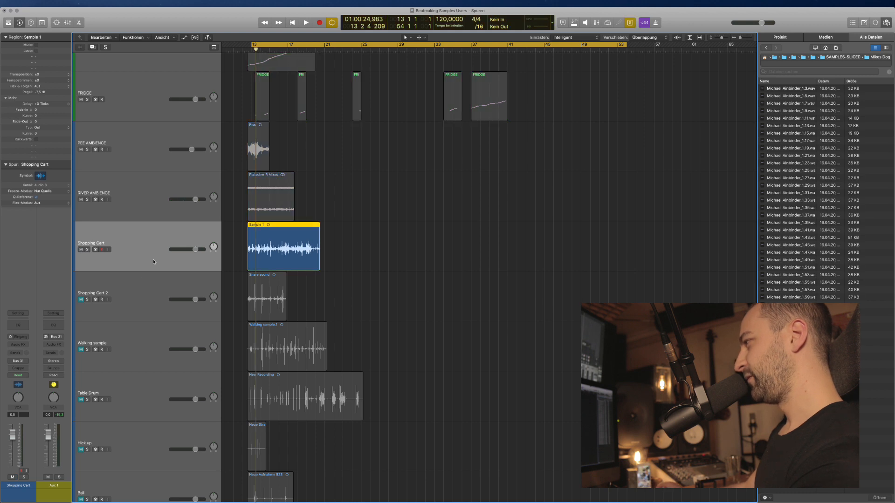
key(space)
key(super+Right)
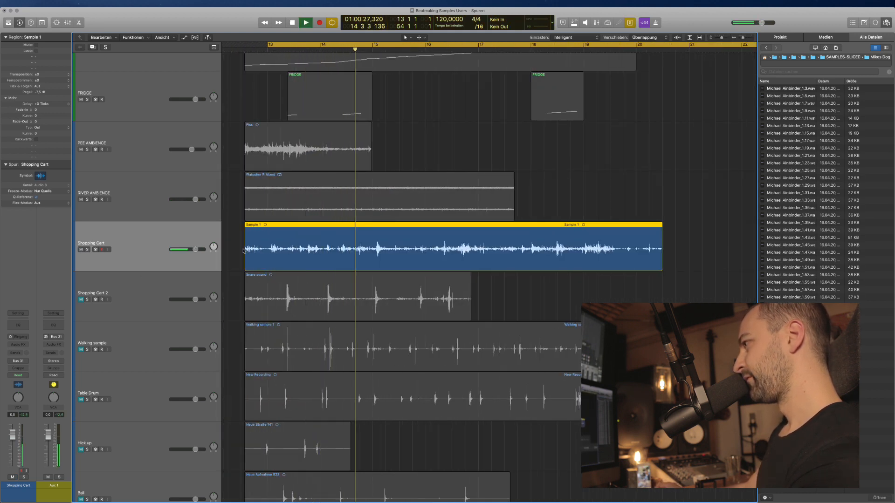
key(space)
Insert FF Pro-Q 3 (Mono) on Shopping Cart and raise its low cut to about 167 Hz.
click(19, 345)
mouse_move(28, 360)
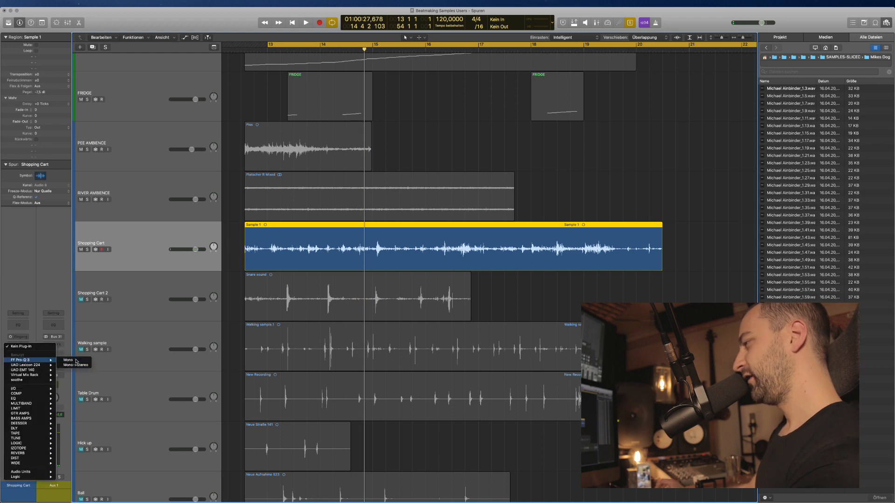
click(70, 361)
drag(44, 129, 182, 163)
click(10, 17)
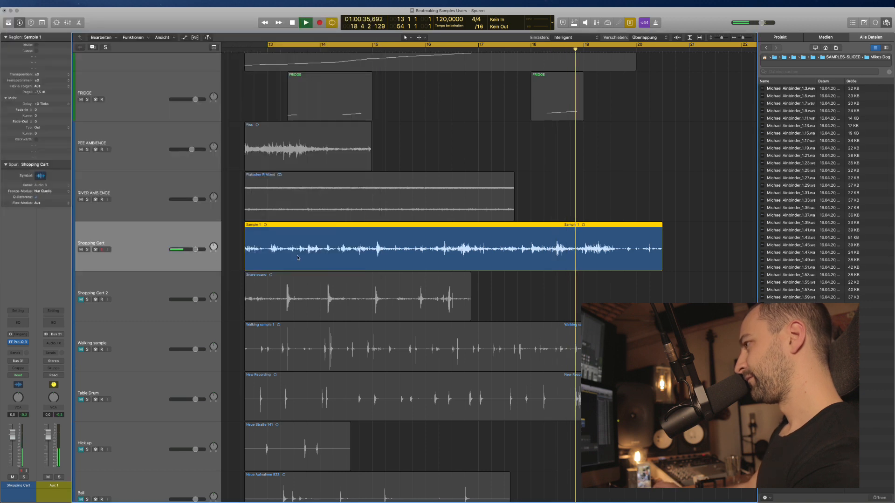
Raise the Pro-Q 3 low cut further to about 259 Hz.
click(18, 342)
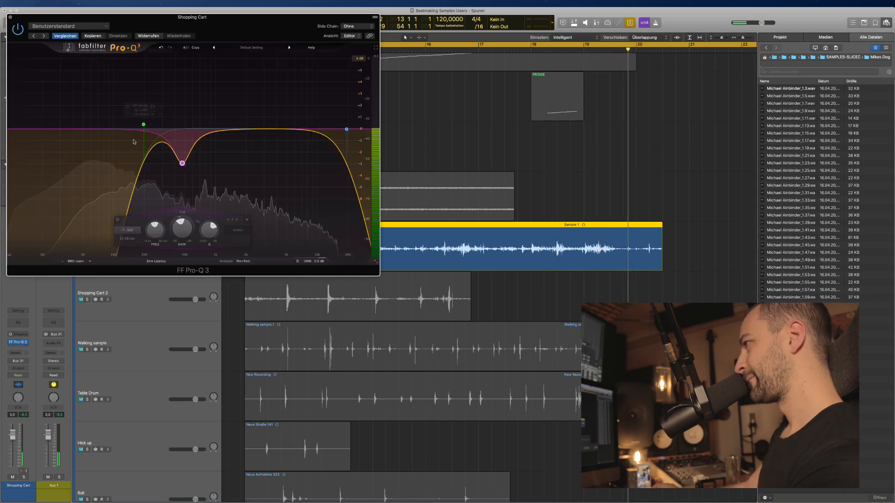
drag(143, 126, 155, 125)
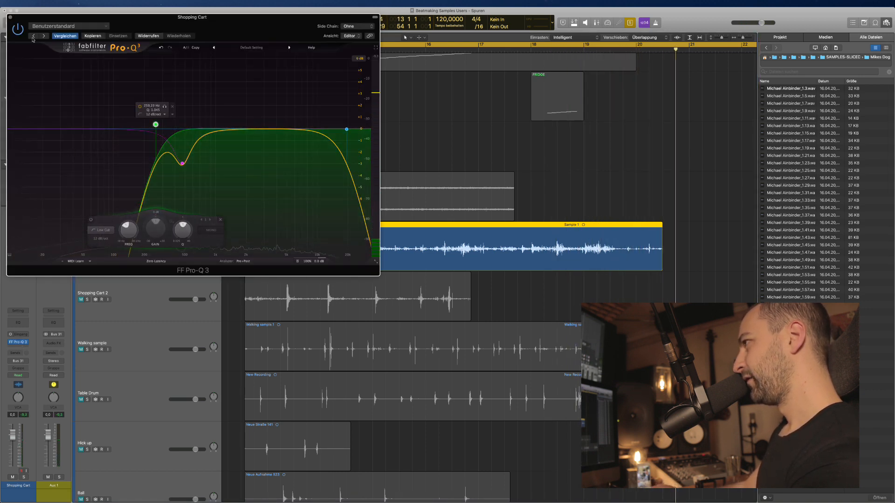
click(12, 19)
right_click(461, 245)
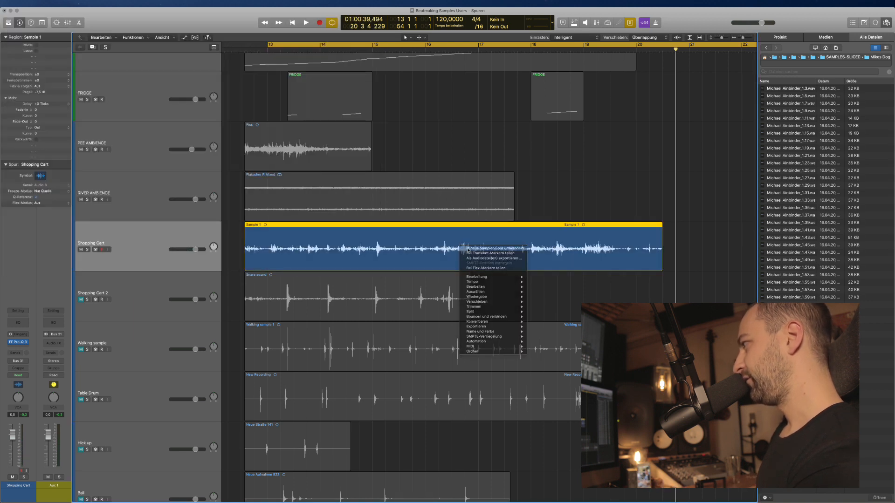
Bounce the EQ'd Sample 1 region in place onto a new Sample 1_bip track.
click(469, 250)
key(Escape)
right_click(473, 248)
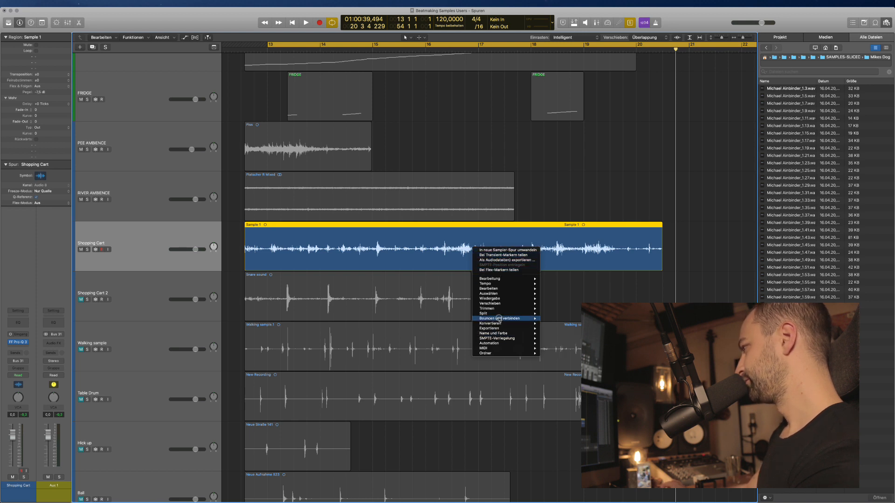
mouse_move(511, 320)
click(555, 319)
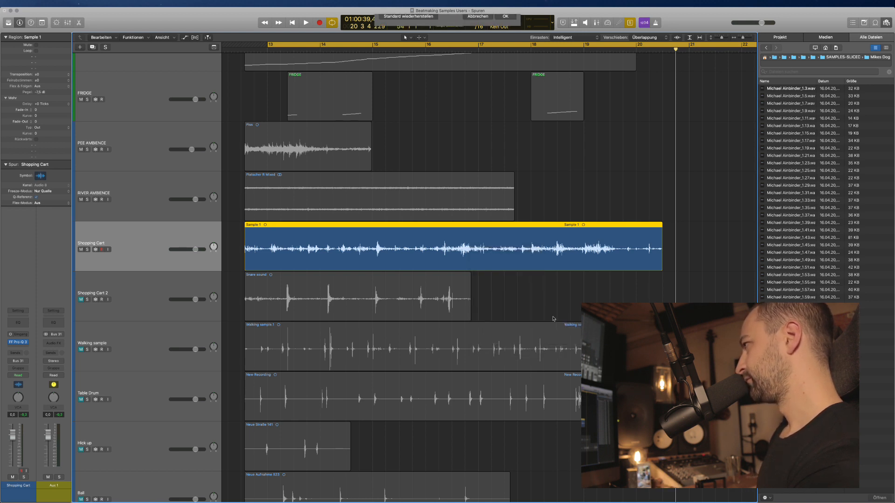
key(Return)
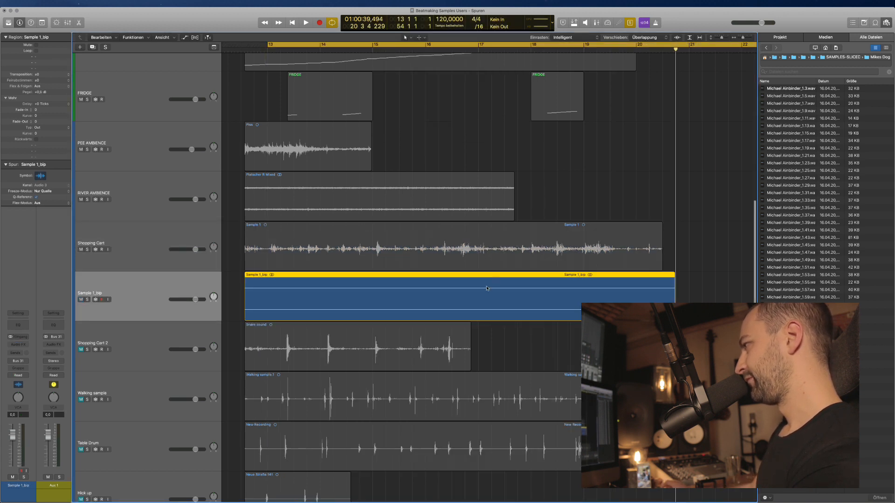
click(165, 259)
Delete the empty Shopping Cart track, then enable polyphonic flex on Sample 1_bip and slice it at its transients.
key(super+BackSpace)
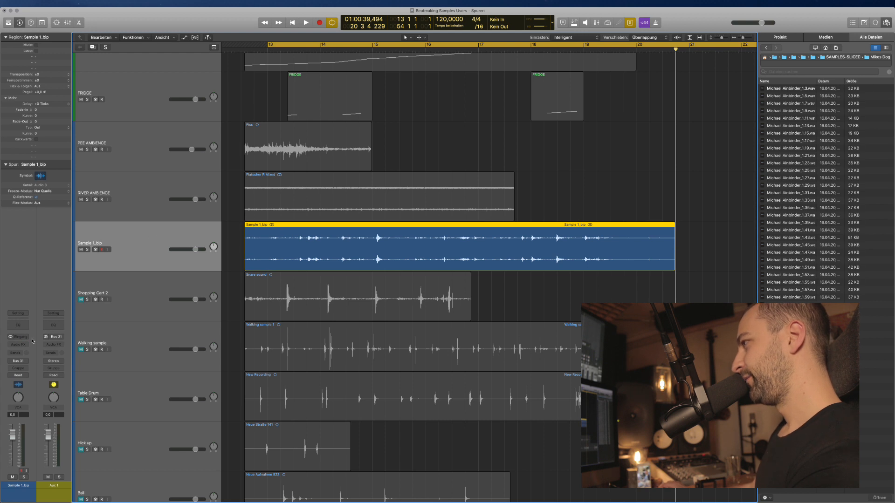
key(super+f)
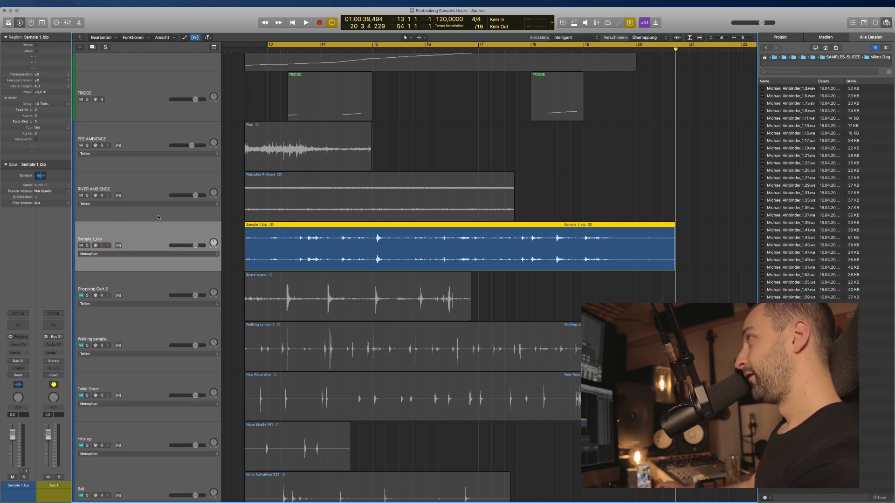
click(117, 246)
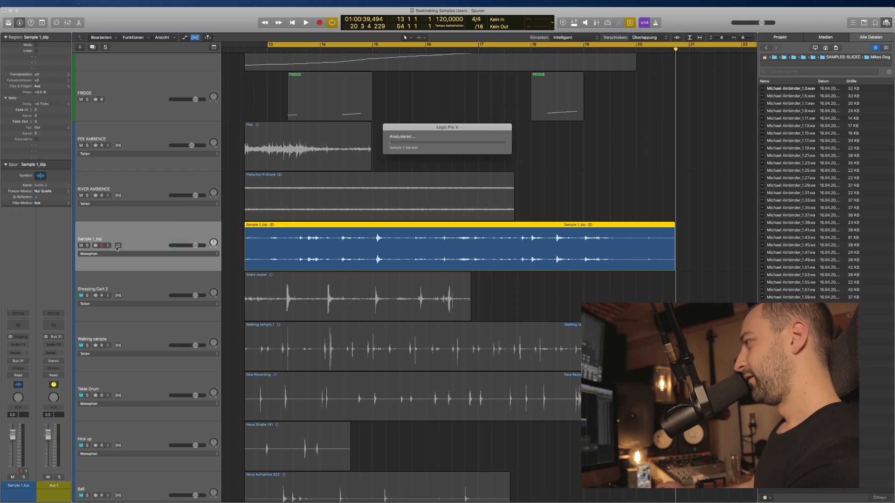
key(super+f)
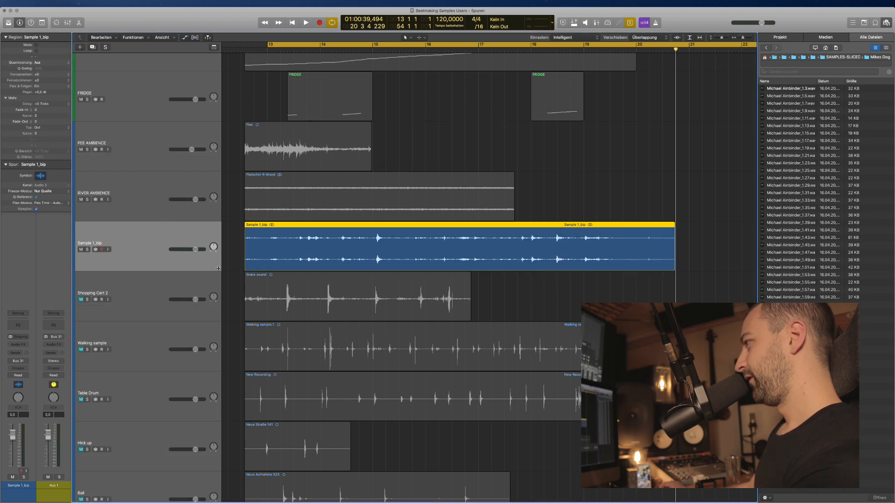
right_click(312, 227)
click(536, 173)
right_click(374, 224)
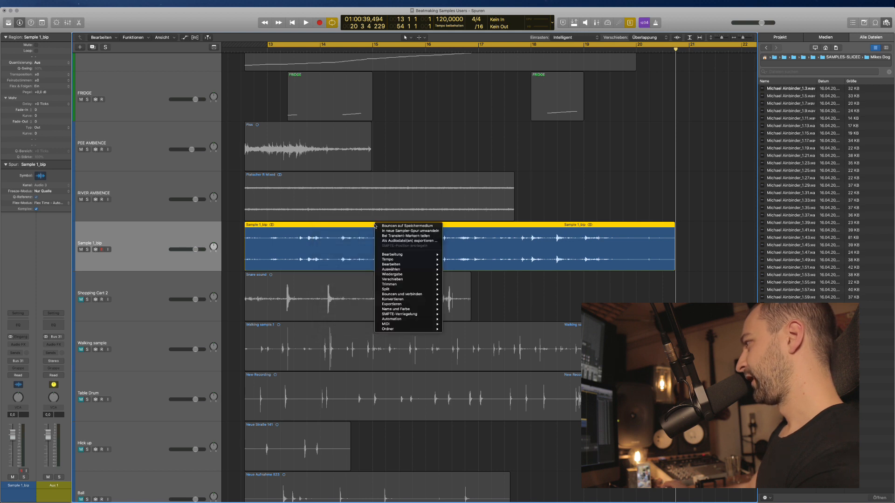
click(401, 236)
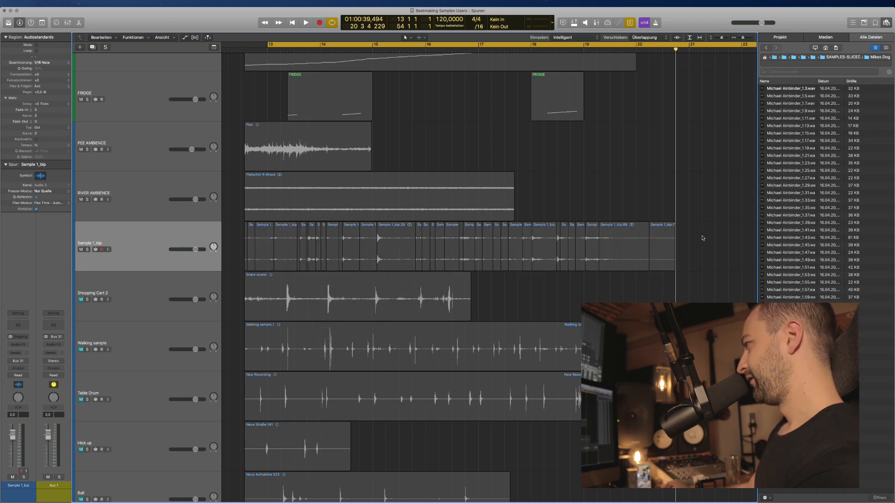
Convert all the Sample 1_bip slices into a new sampler track.
key(super+f)
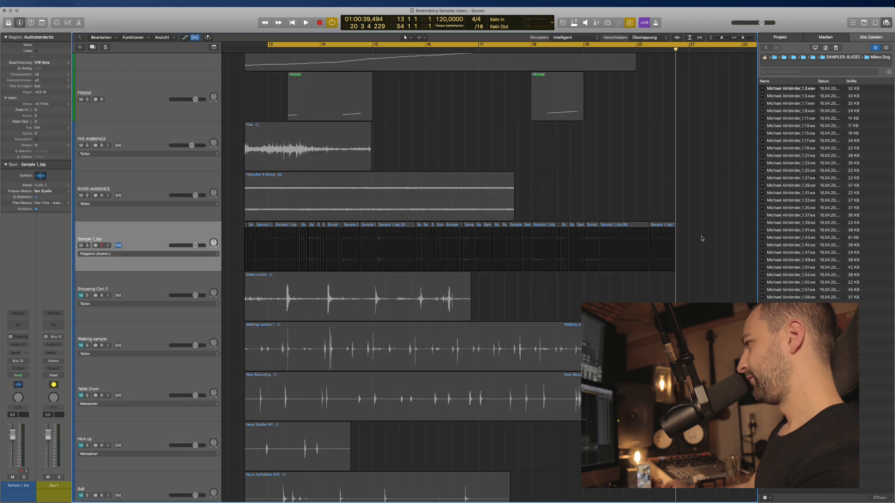
key(super+f)
drag(699, 238, 245, 239)
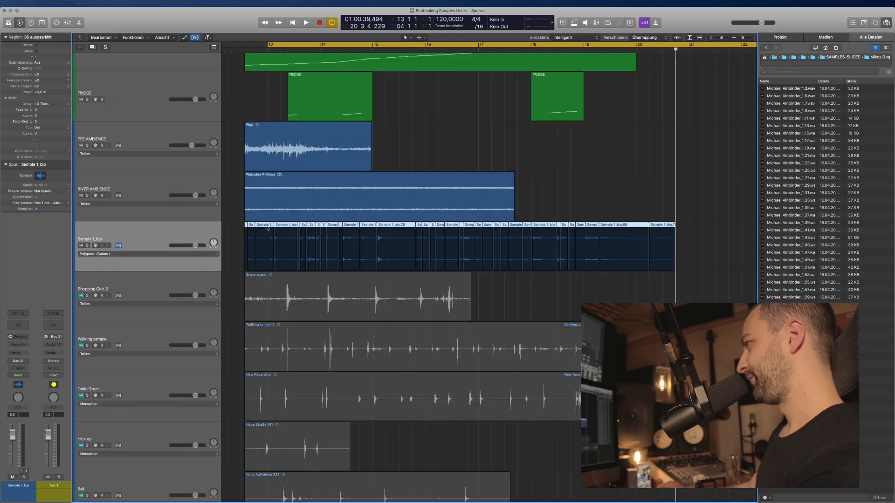
key(super+f)
right_click(268, 225)
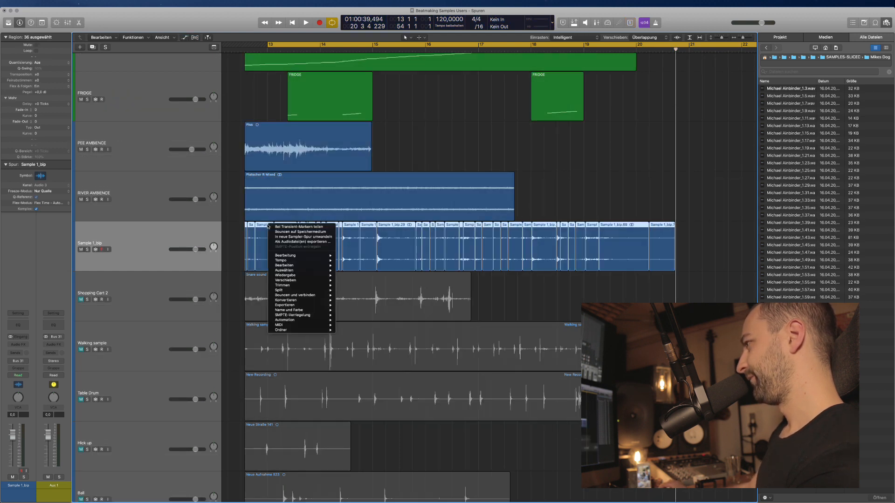
click(299, 237)
click(503, 89)
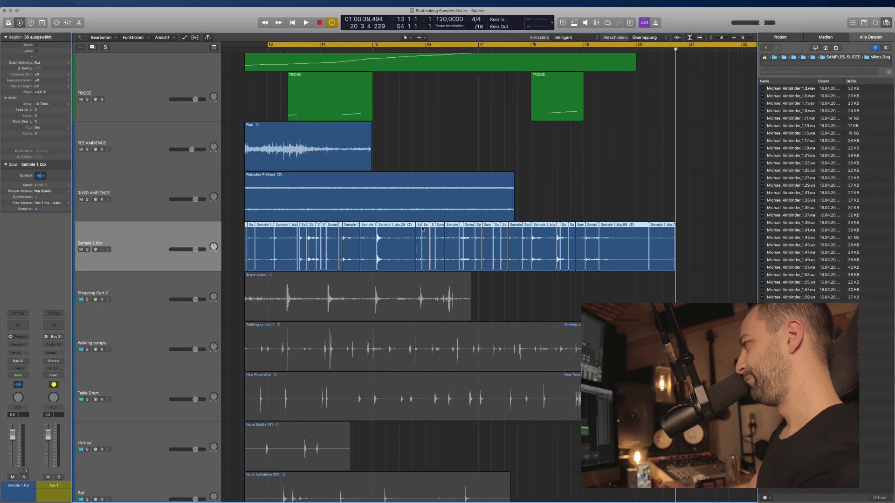
Delete the leftover grey Sample 1_bip regions and their empty track.
drag(688, 238, 247, 251)
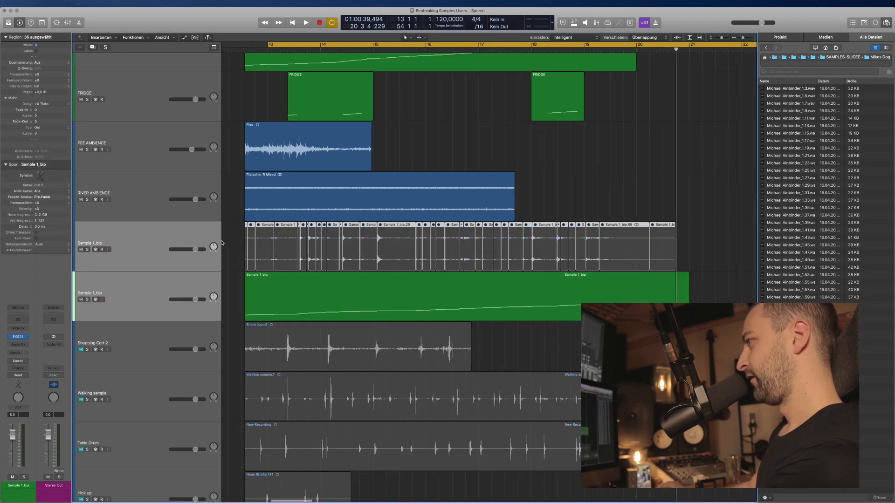
key(Delete)
key(Delete)
click(256, 282)
scroll(187, 216, down, 5)
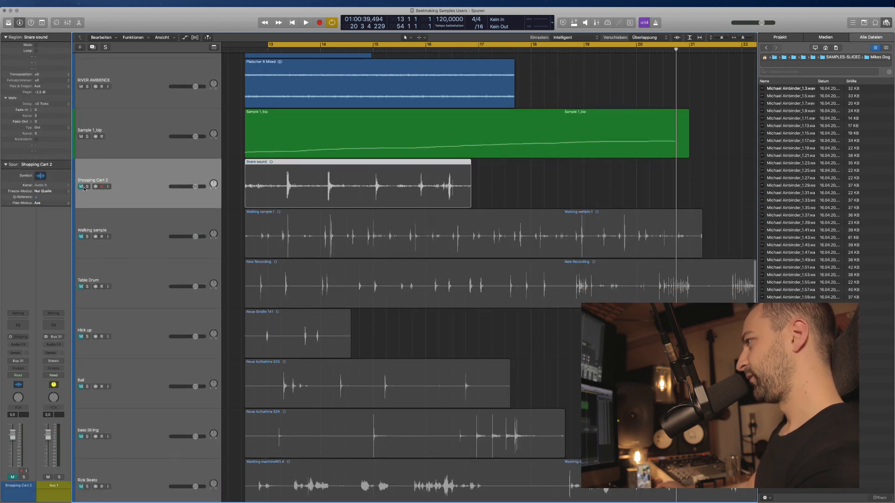
Unmute and audition Shopping Cart 2, enable flex slicing, and split the Snare sound region at its flex markers.
click(82, 187)
key(ctrl+s)
key(space)
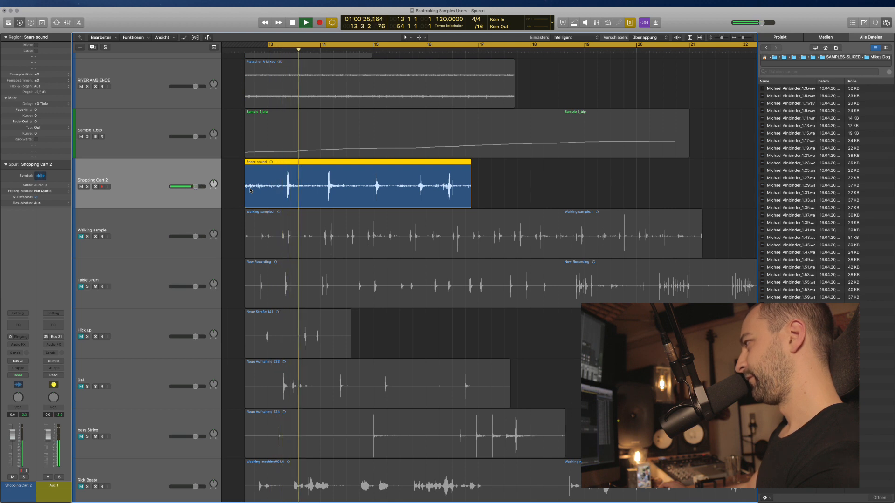
key(ctrl+s)
key(space)
right_click(272, 186)
click(162, 169)
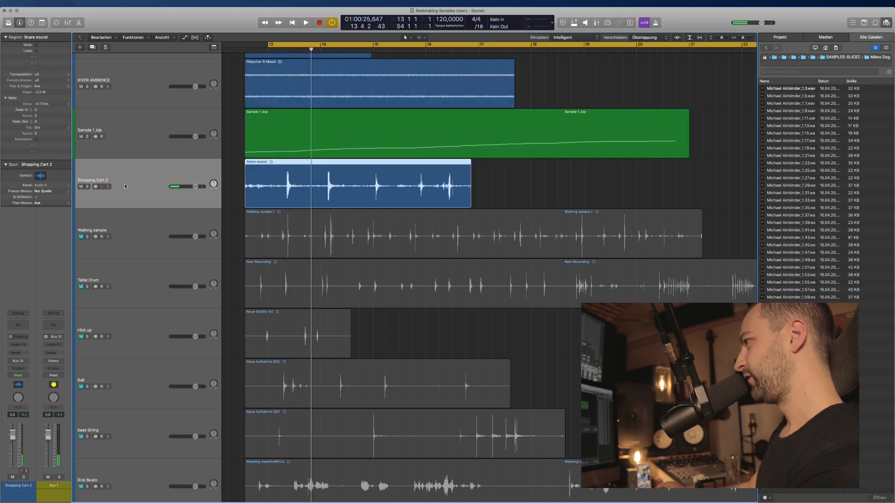
key(super+f)
click(118, 182)
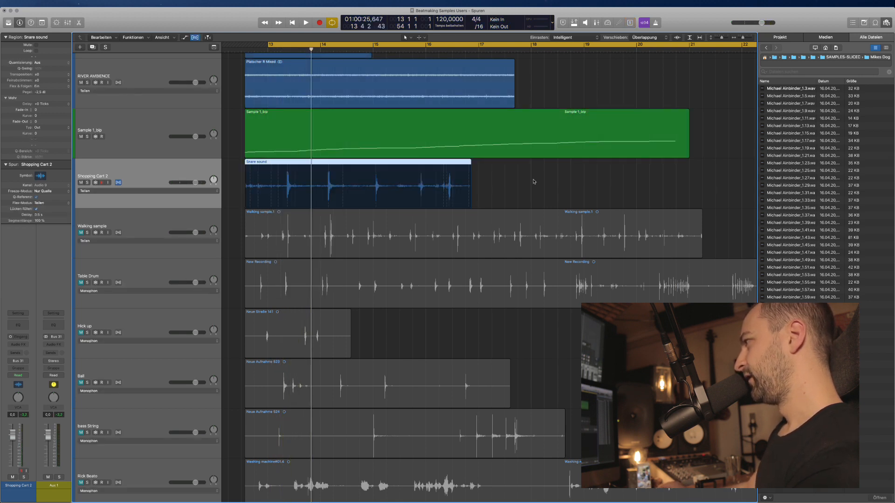
right_click(262, 164)
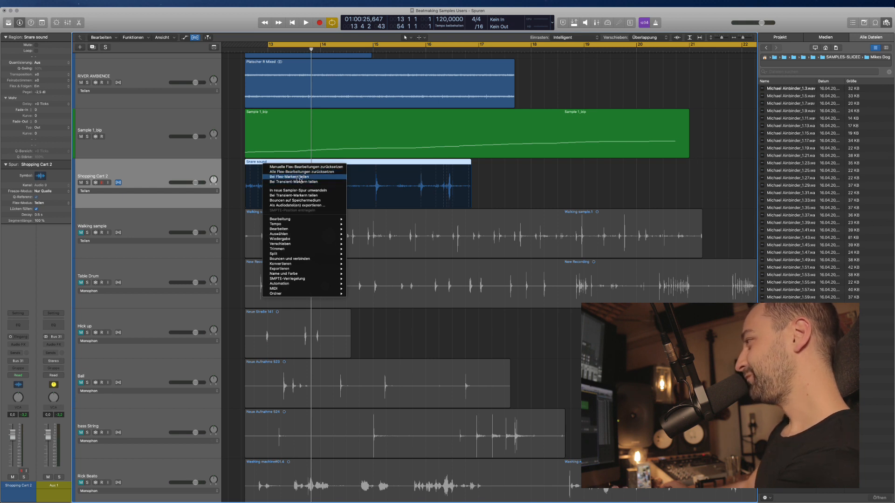
click(300, 178)
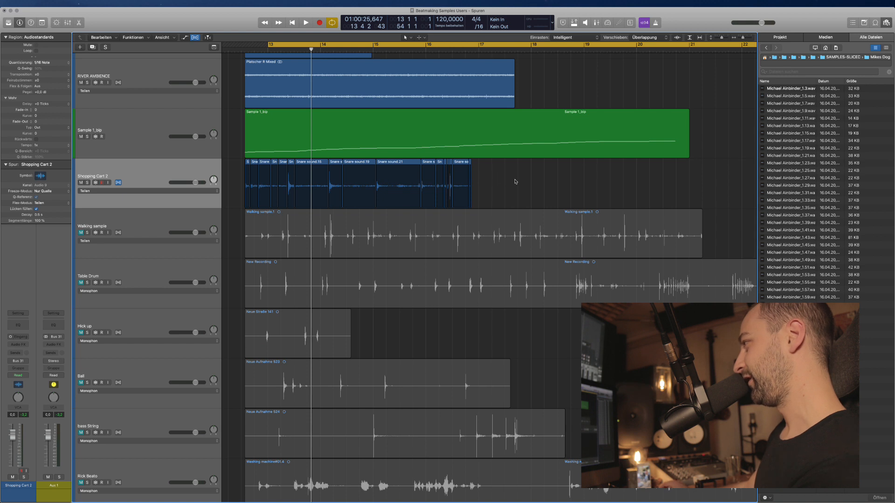
Convert the Snare sound slices into a SHOPPING CART 2 sampler track and remove the original track.
drag(516, 181, 231, 180)
right_click(271, 165)
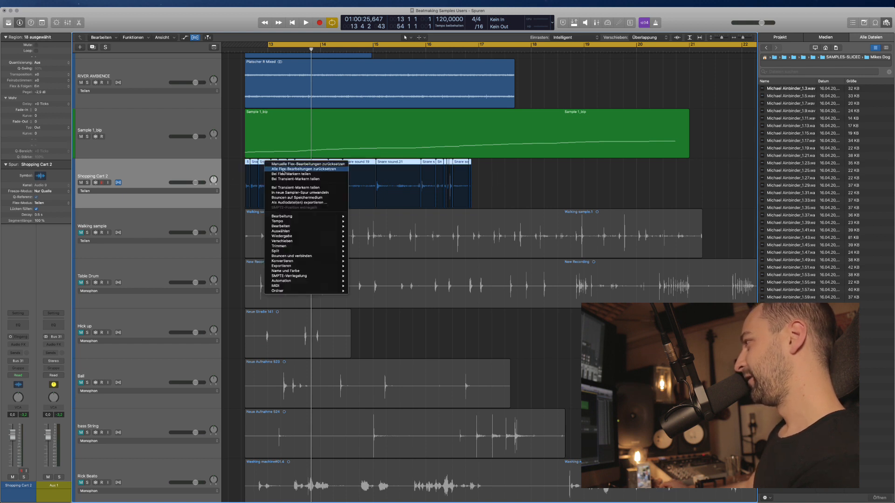
click(297, 193)
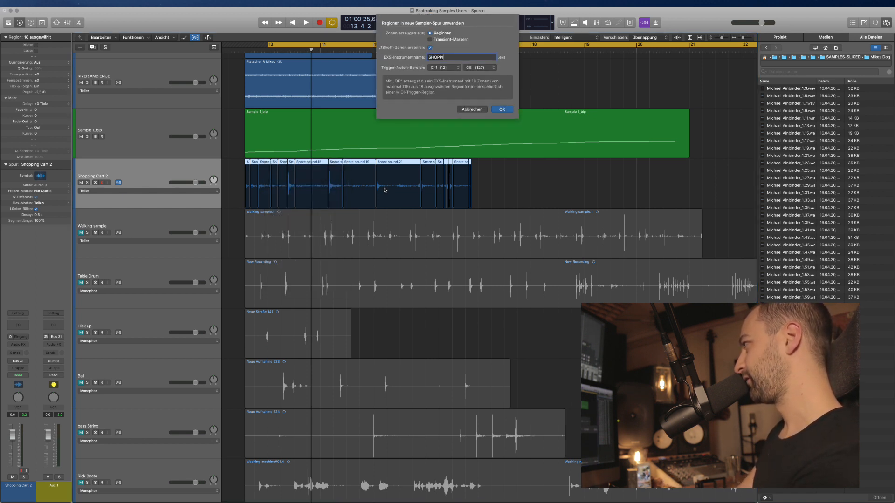
text(SHOPPING CART 2)
key(Return)
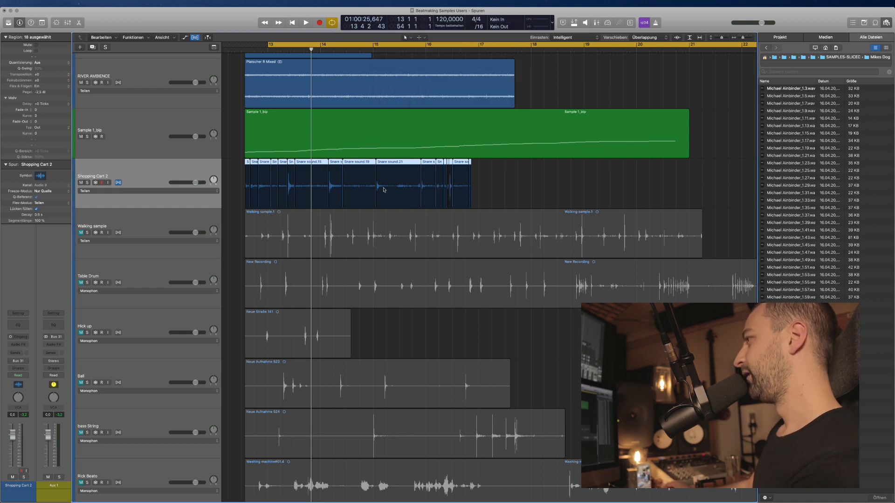
key(BackSpace)
key(BackSpace)
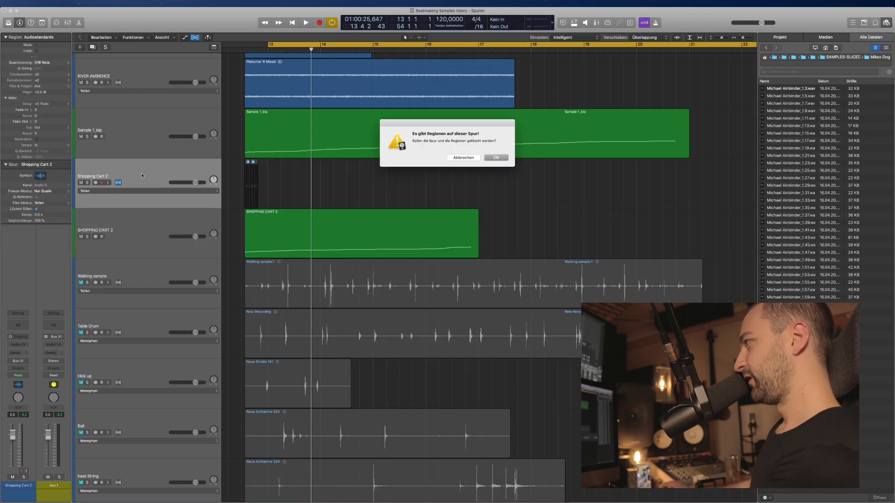
key(Return)
Unmute and audition Walking sample, enable flex slicing, and split it at its flex markers.
click(135, 231)
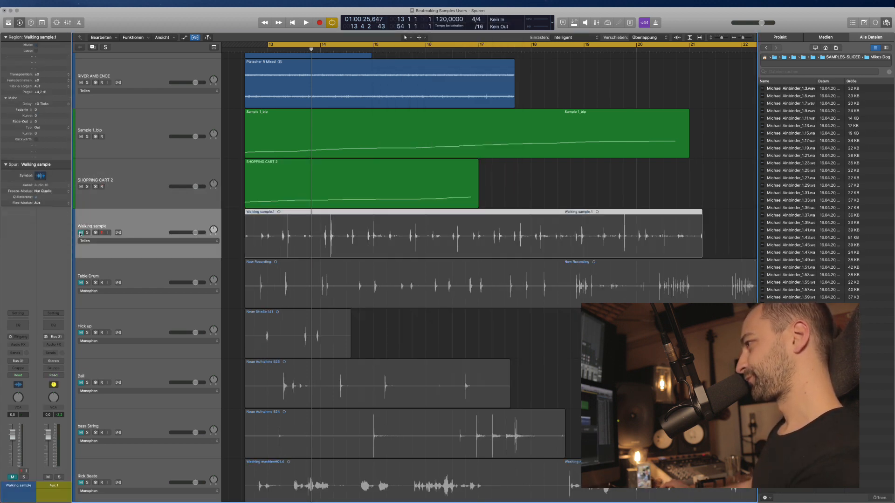
key(m)
scroll(298, 162, down, 3)
key(ctrl+s)
key(space)
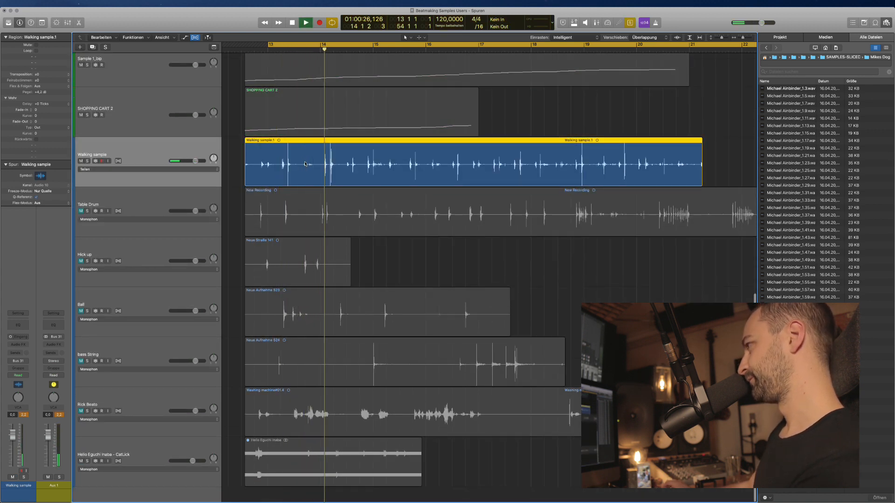
key(space)
key(ctrl+s)
click(118, 161)
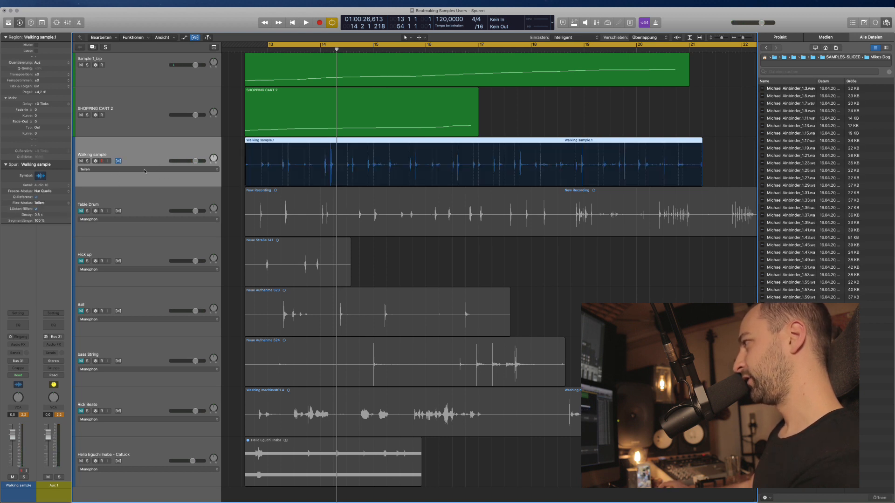
right_click(259, 142)
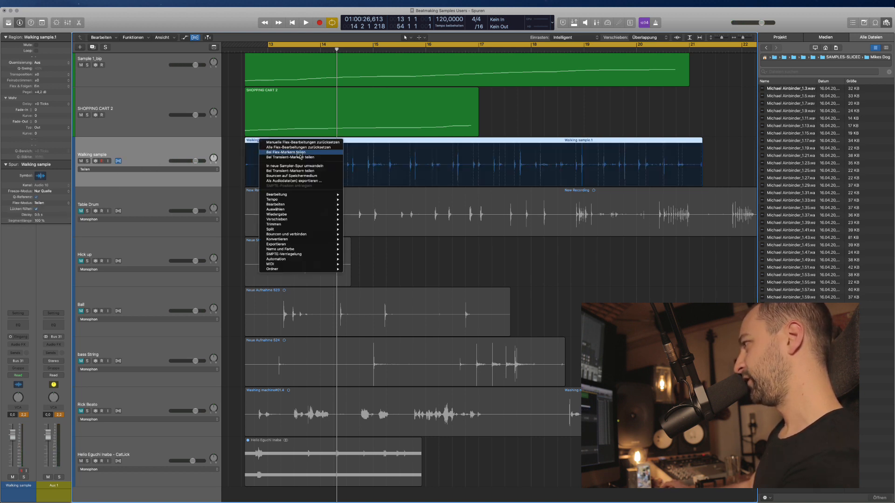
click(299, 159)
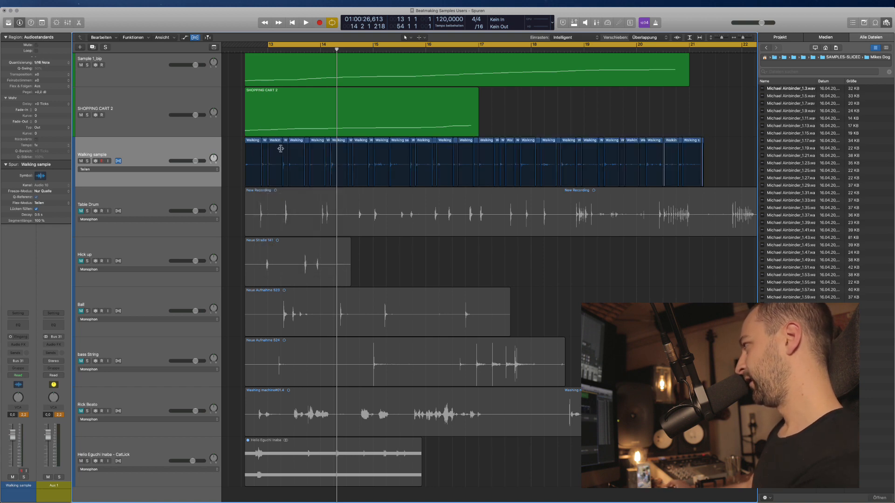
Convert all 44 slices into a WALKING DEAD sampler track and delete the original regions and track.
drag(719, 158, 242, 144)
right_click(253, 139)
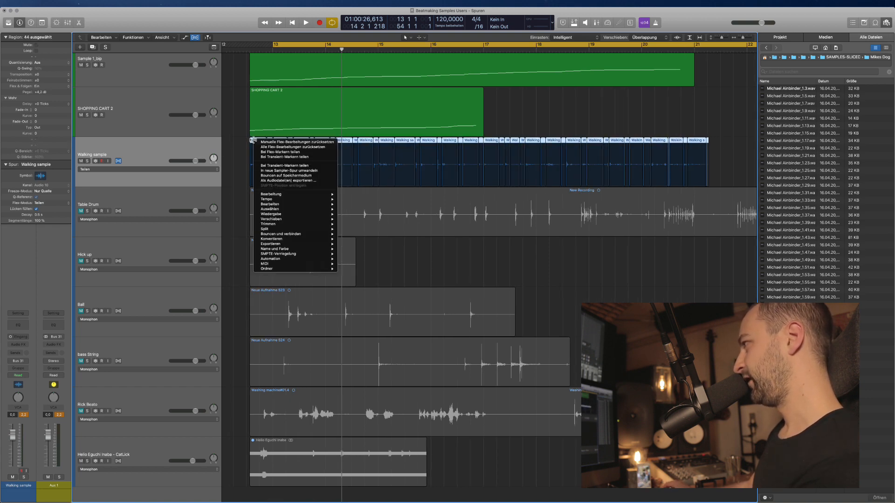
click(285, 171)
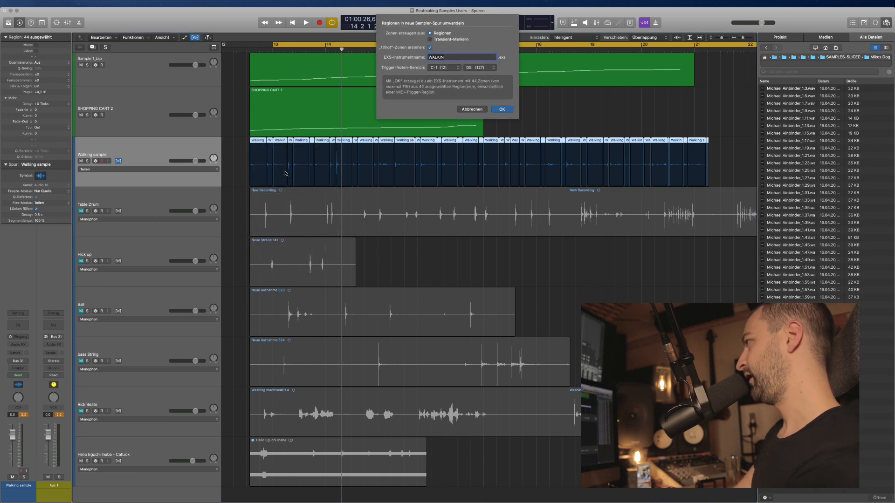
key(Return)
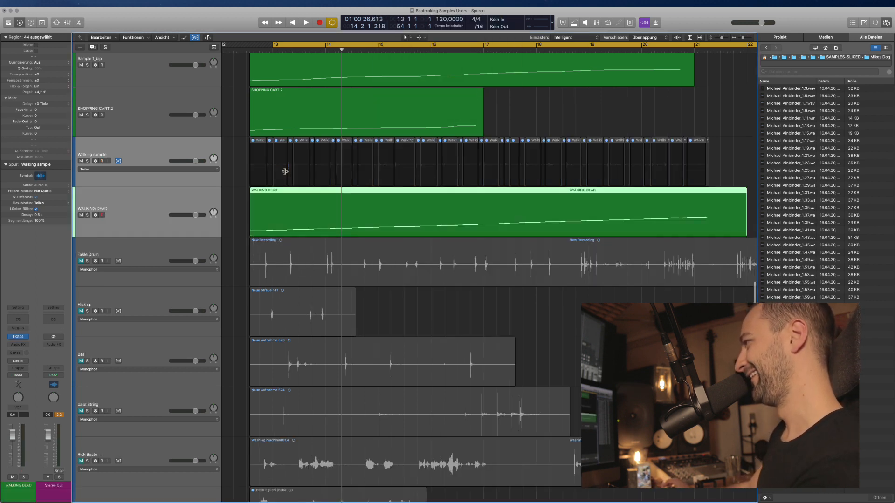
drag(705, 161, 242, 159)
key(Delete)
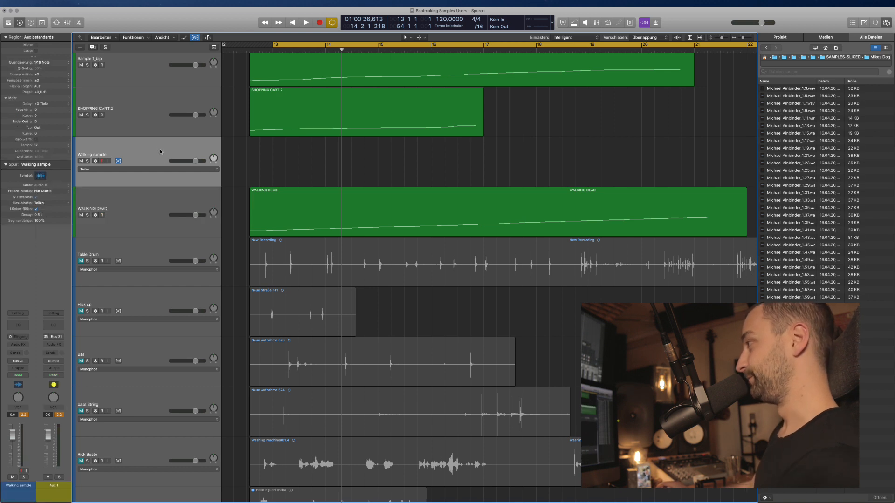
key(super+BackSpace)
click(288, 175)
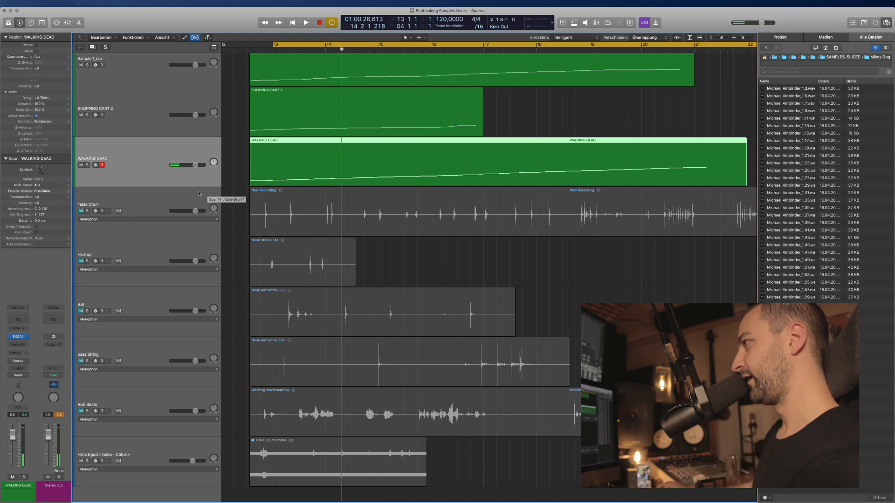
click(101, 212)
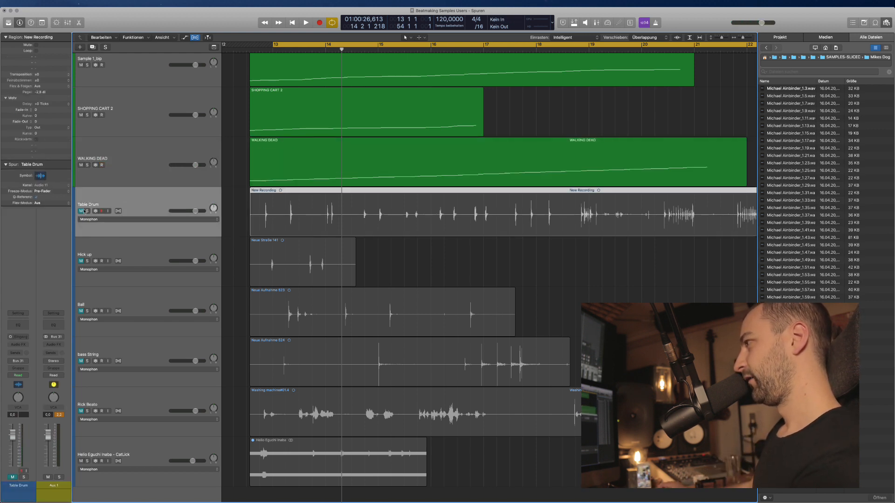
Unmute and audition Table Drum, enable flex, and slice its New Recording region into individual hits.
click(83, 211)
click(416, 225)
key(ctrl+s)
key(space)
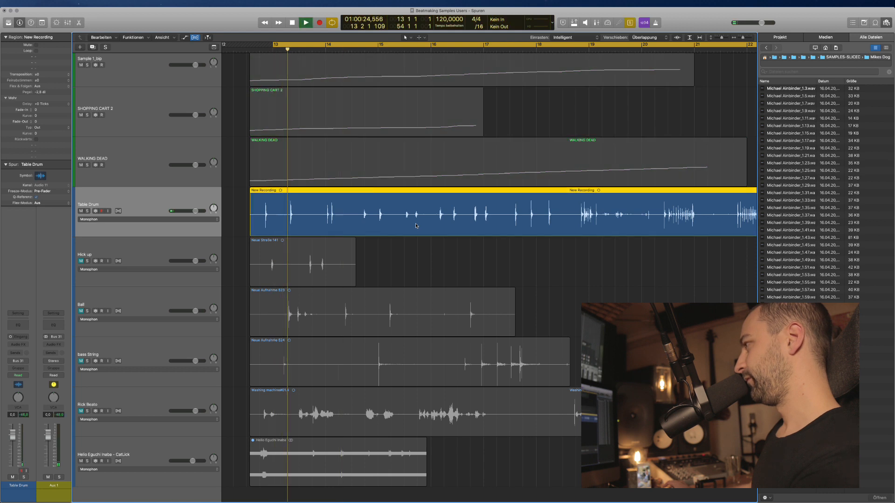
key(space)
key(ctrl+s)
click(387, 254)
click(119, 212)
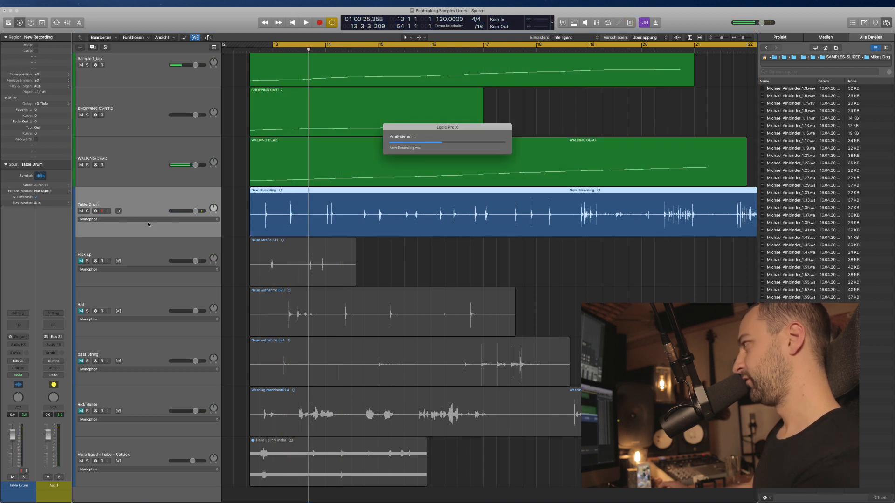
scroll(345, 236, down, 3)
scroll(344, 230, right, 3)
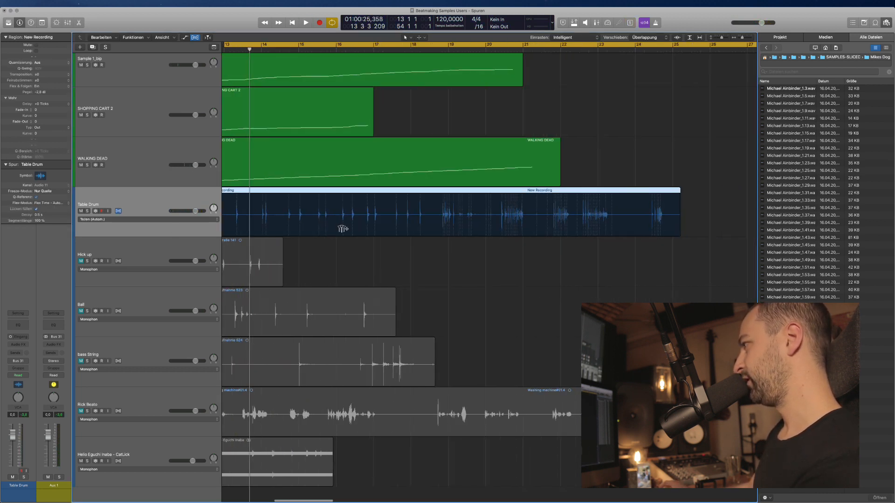
scroll(343, 227, down, 1)
right_click(313, 191)
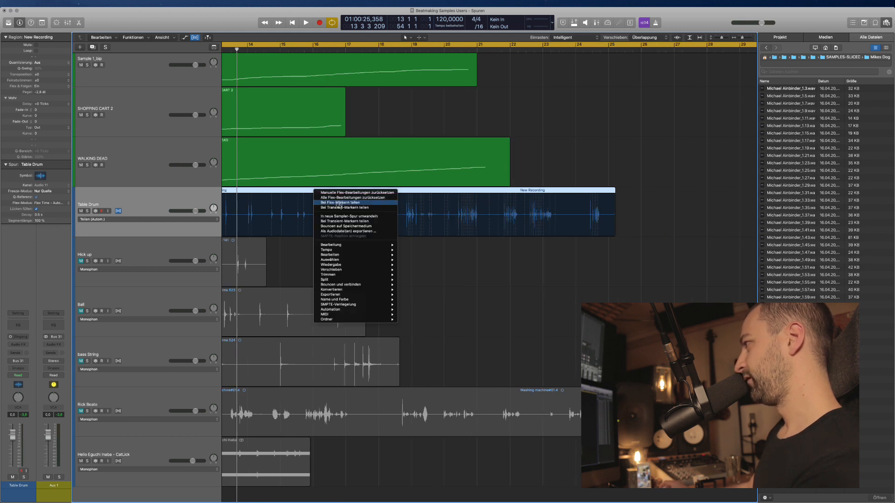
click(365, 200)
Convert the Table Drum slices into a TABLE sampler track and delete the leftover slices and track.
scroll(604, 220, down, 3)
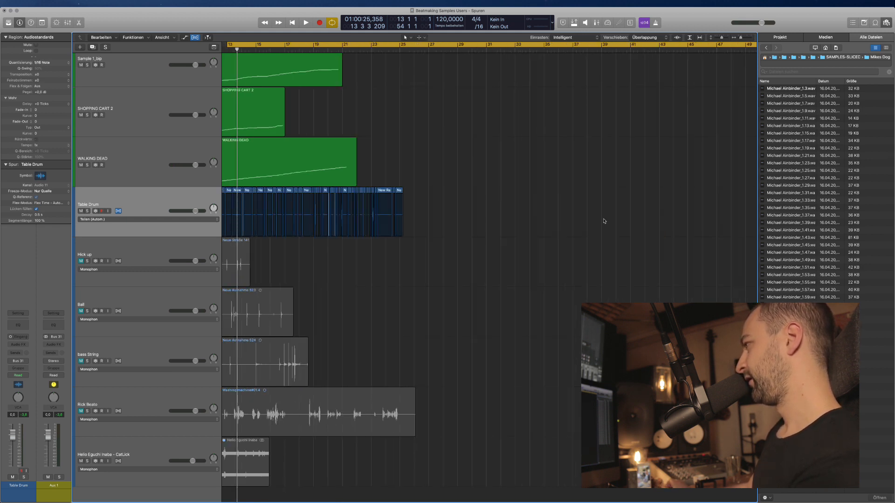
scroll(533, 216, left, 3)
right_click(350, 191)
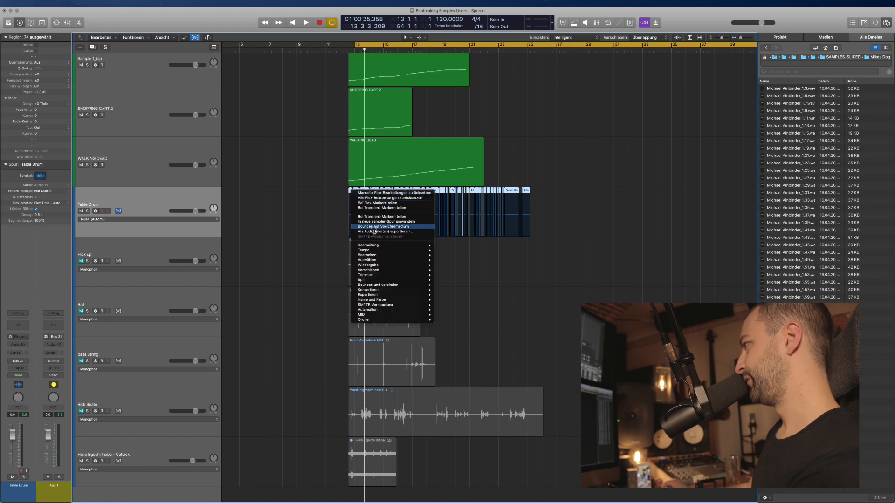
click(379, 225)
text(TABLE)
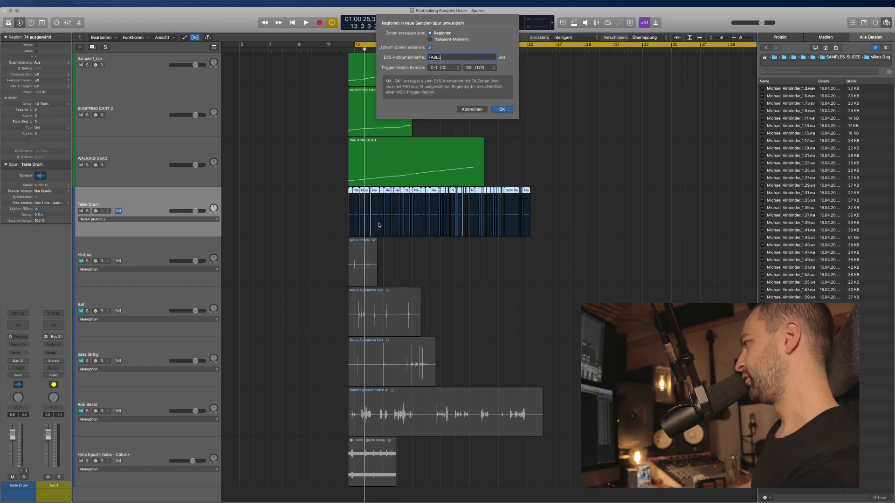
key(Return)
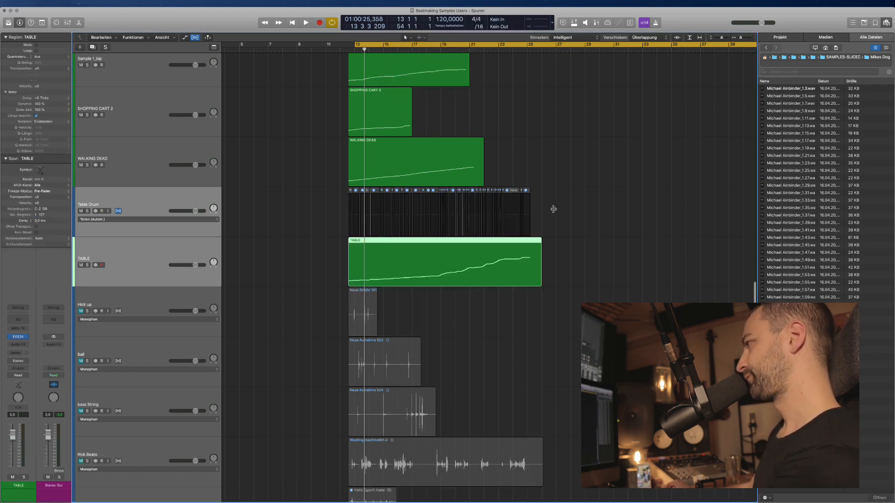
drag(551, 209, 249, 217)
key(Delete)
click(250, 218)
key(Delete)
click(249, 230)
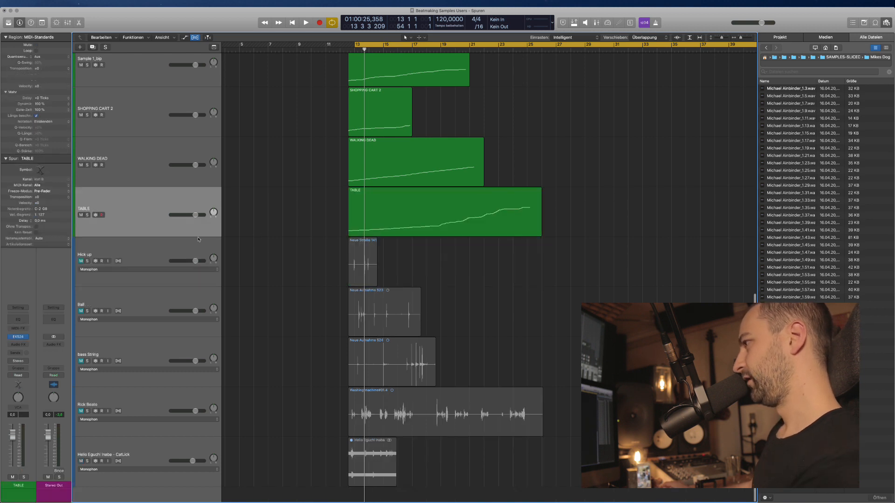
click(284, 252)
click(81, 261)
click(372, 267)
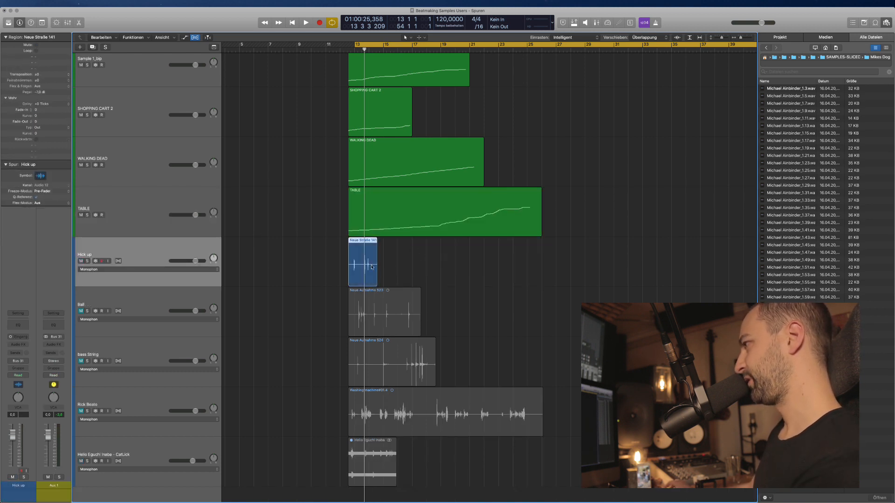
key(super+Right)
key(super+Right)
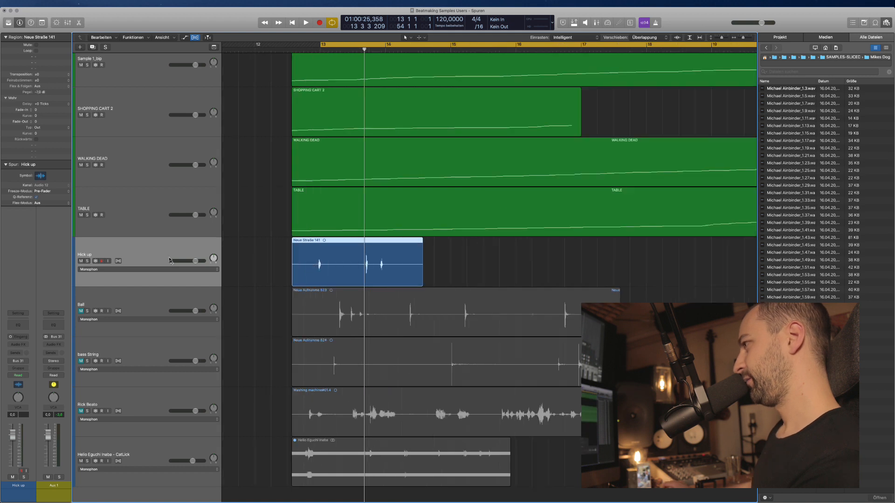
click(118, 261)
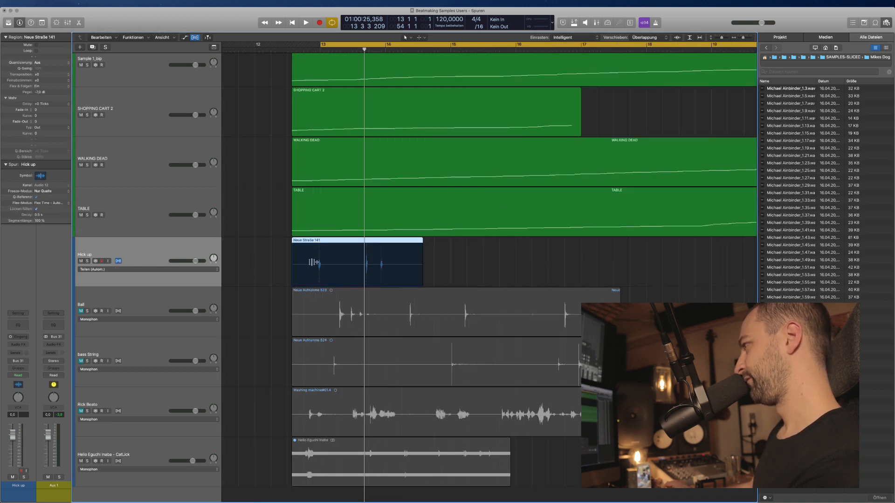
right_click(330, 242)
click(355, 263)
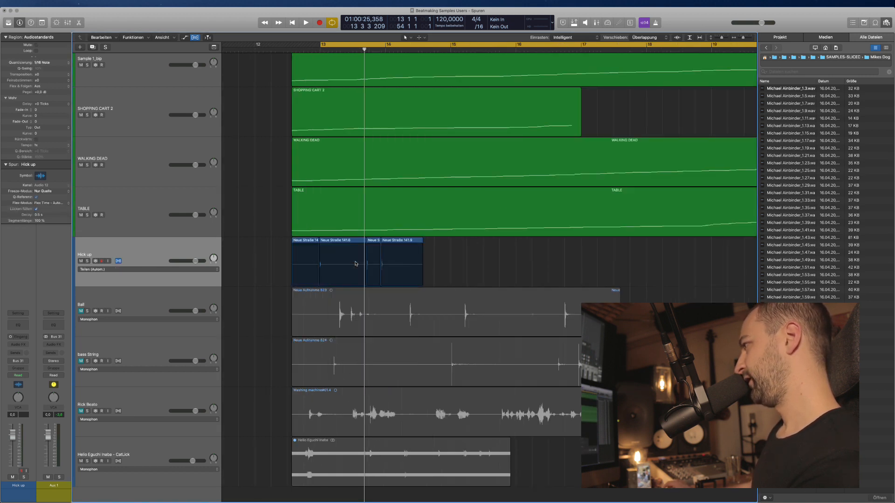
Convert the four slices into a HICK UP sampler track and delete the leftover slices and track.
right_click(315, 239)
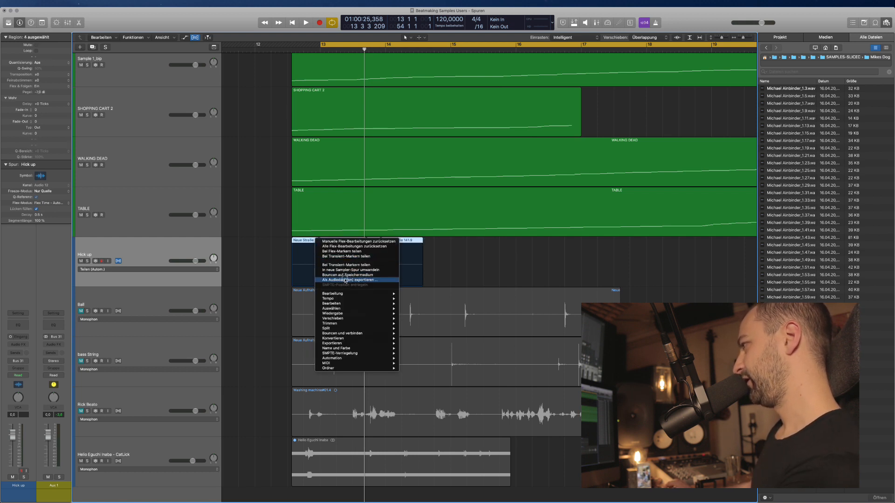
click(349, 270)
text(HICK UP)
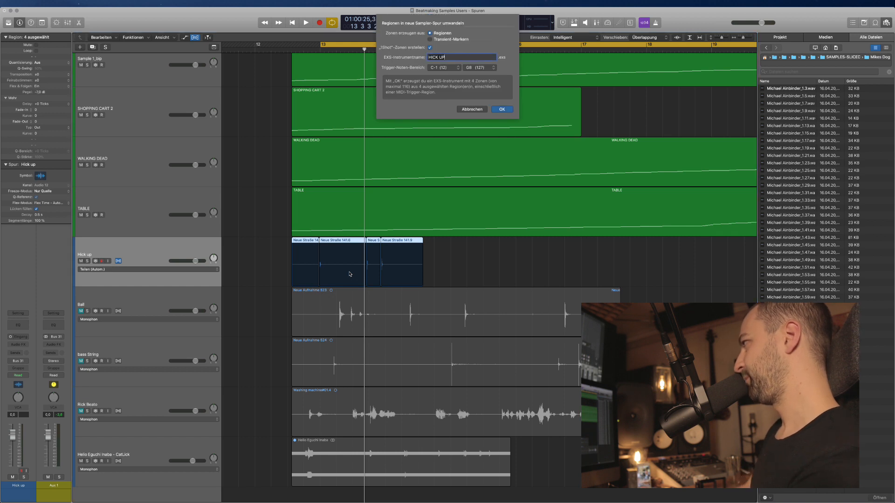
key(Return)
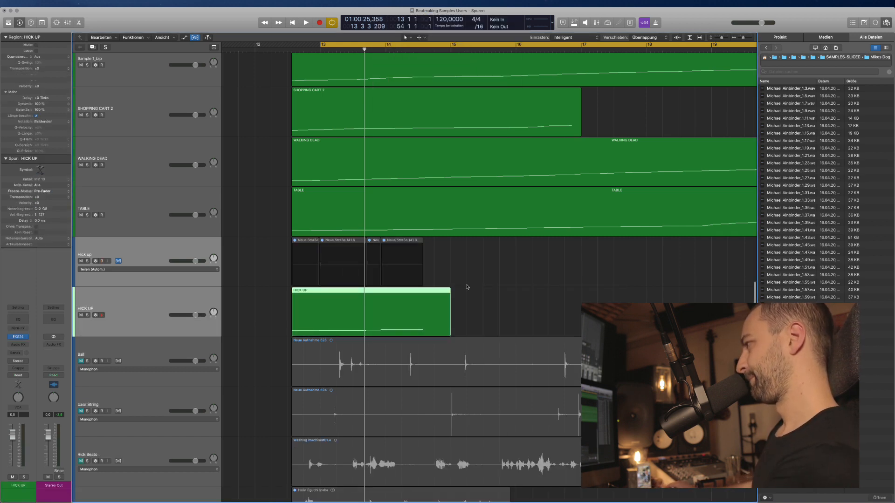
drag(453, 259, 272, 261)
key(BackSpace)
click(154, 272)
key(BackSpace)
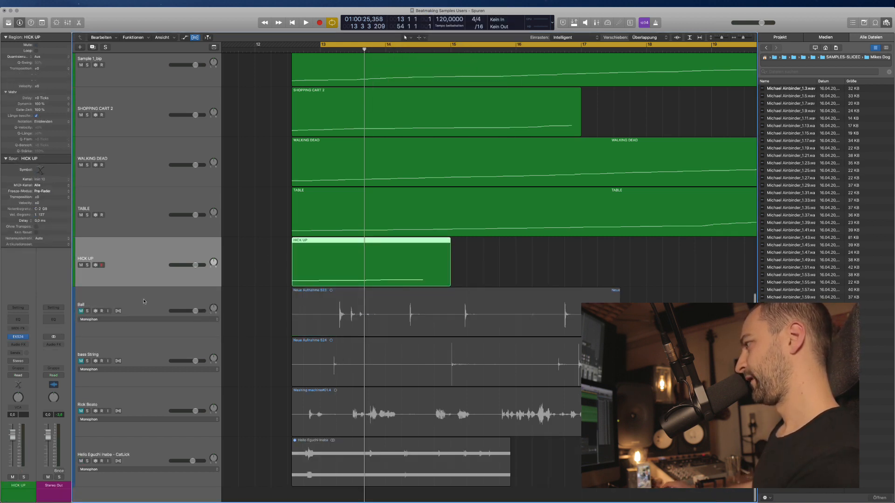
click(293, 299)
Slice the Ball recording at transients into a BALL sampler track and delete the original audio track.
click(81, 310)
click(119, 311)
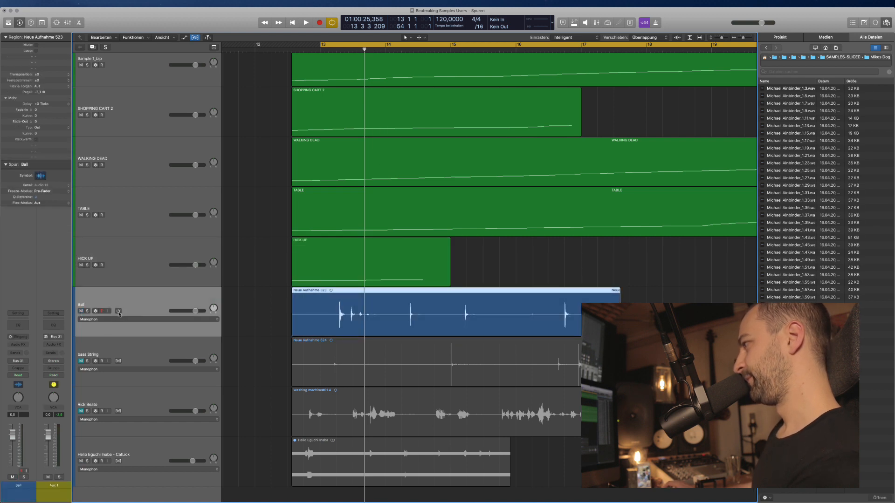
right_click(385, 301)
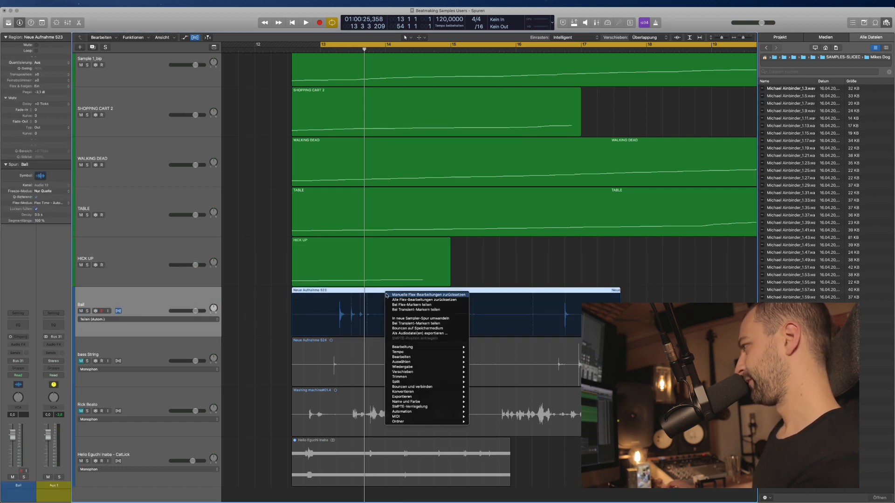
click(411, 310)
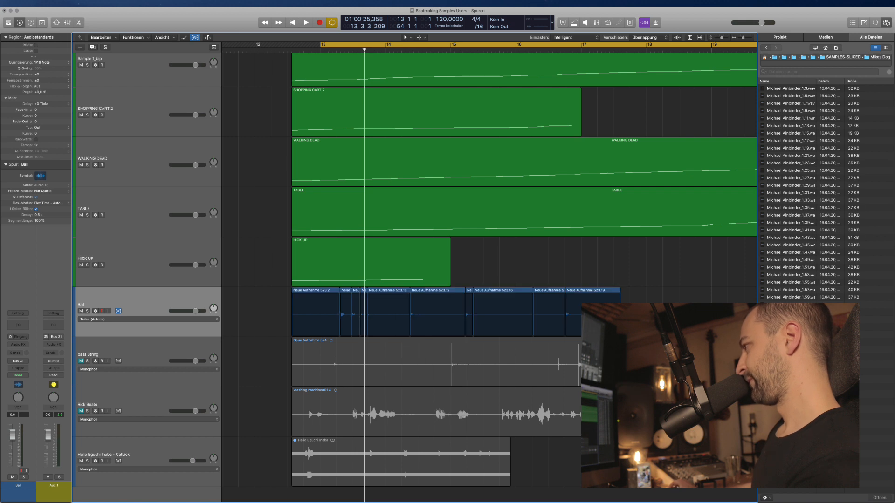
right_click(303, 292)
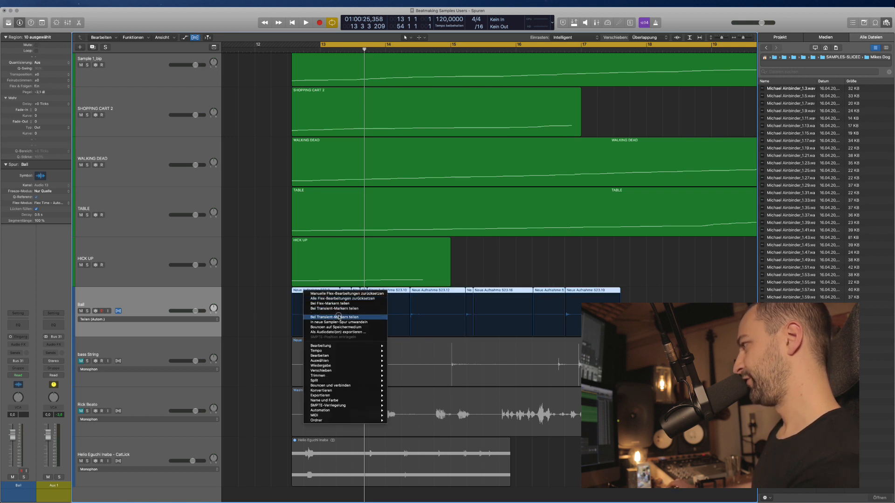
click(340, 322)
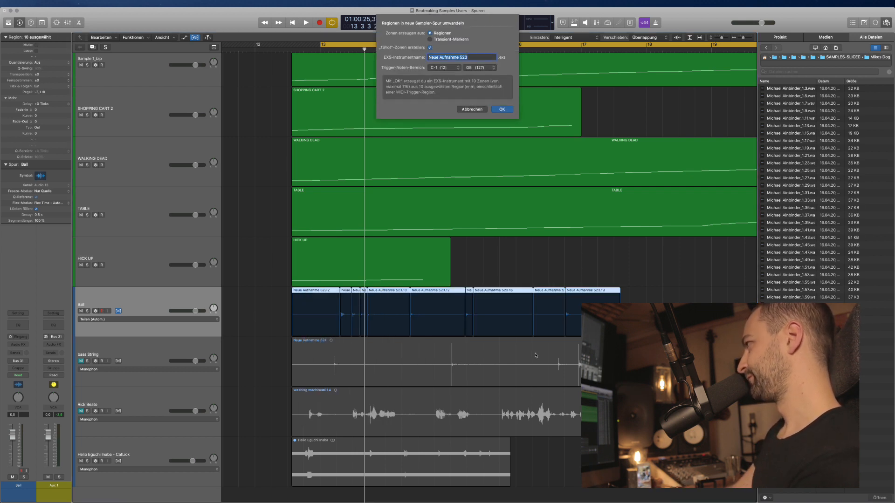
text(BALL)
key(Return)
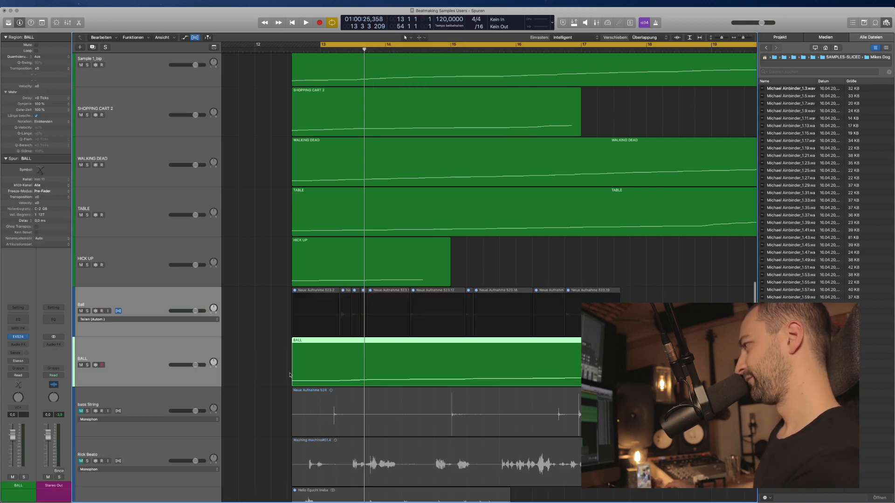
click(126, 302)
key(super+BackSpace)
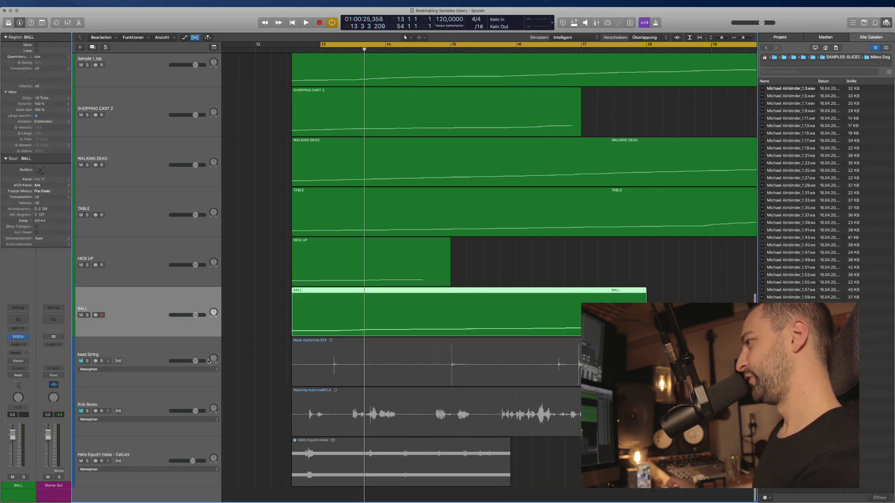
Slice the bass String recording into a BASS STRING sampler track, removing leftover slices and the old track.
click(299, 362)
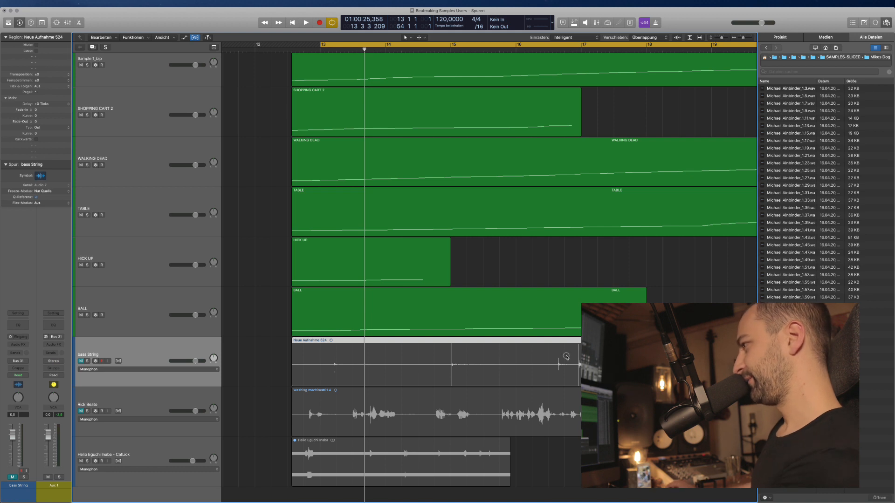
click(118, 362)
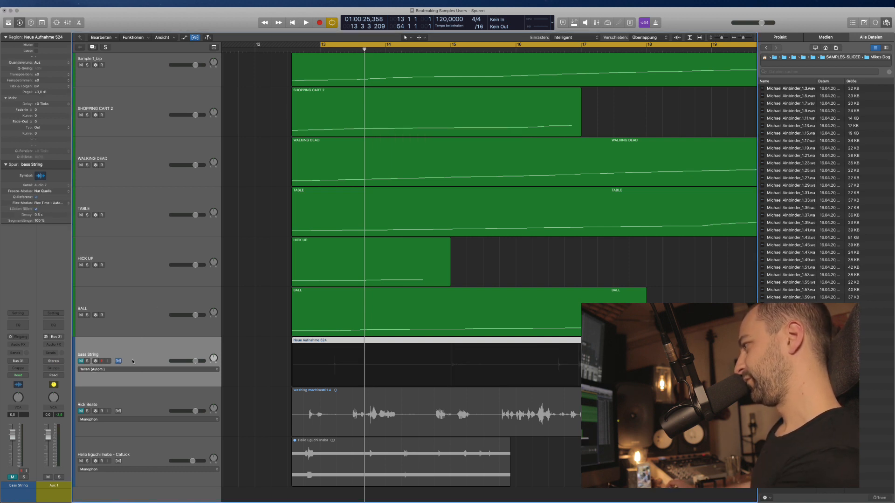
right_click(310, 346)
click(336, 363)
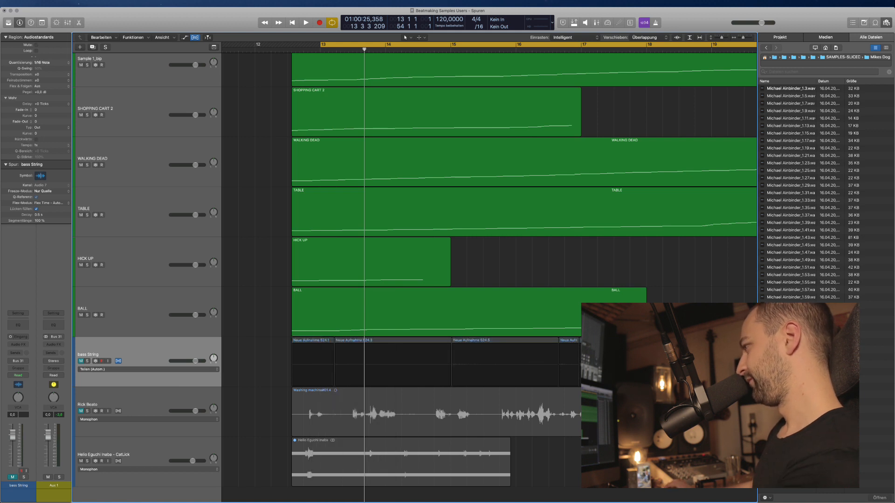
right_click(309, 340)
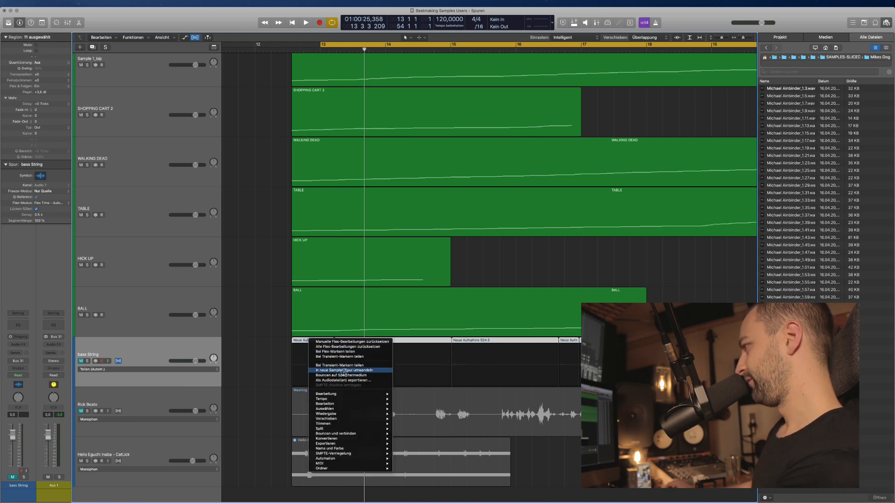
click(344, 371)
text(BASS STR)
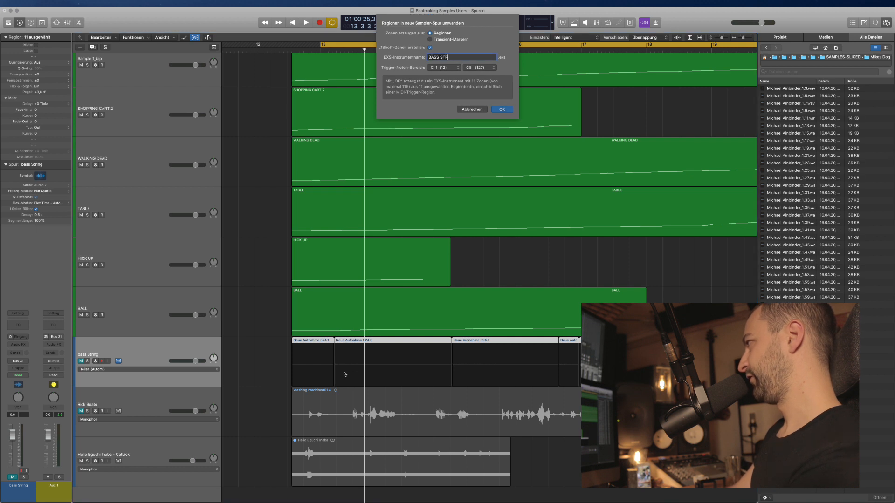
text(ING)
key(Return)
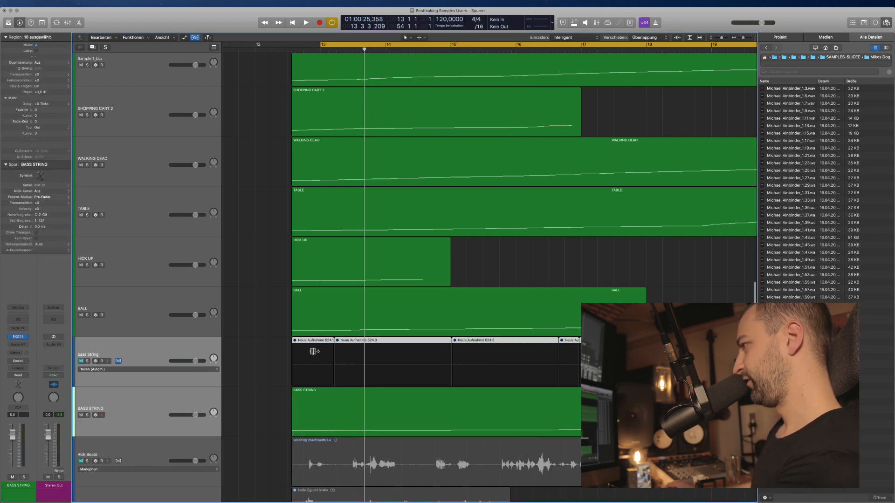
key(BackSpace)
click(273, 355)
key(BackSpace)
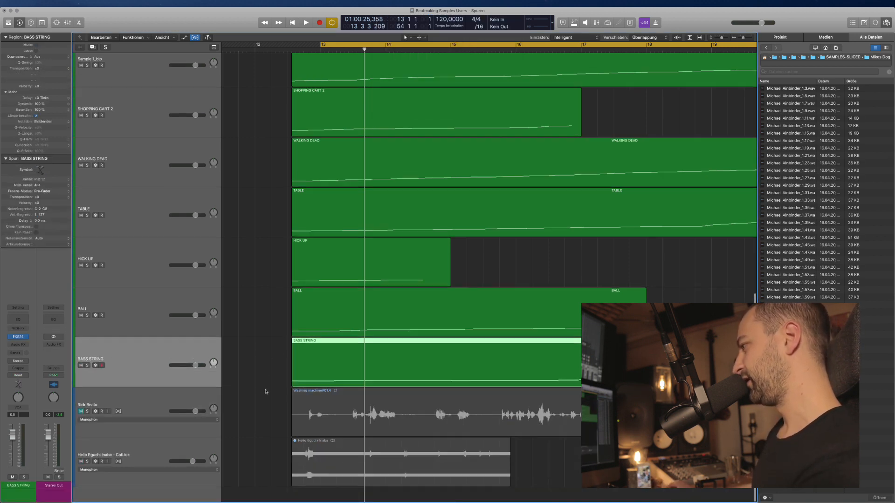
scroll(324, 418, down, 10)
Unmute the Rick Beato track and audition the soloed Washing machine region.
click(323, 418)
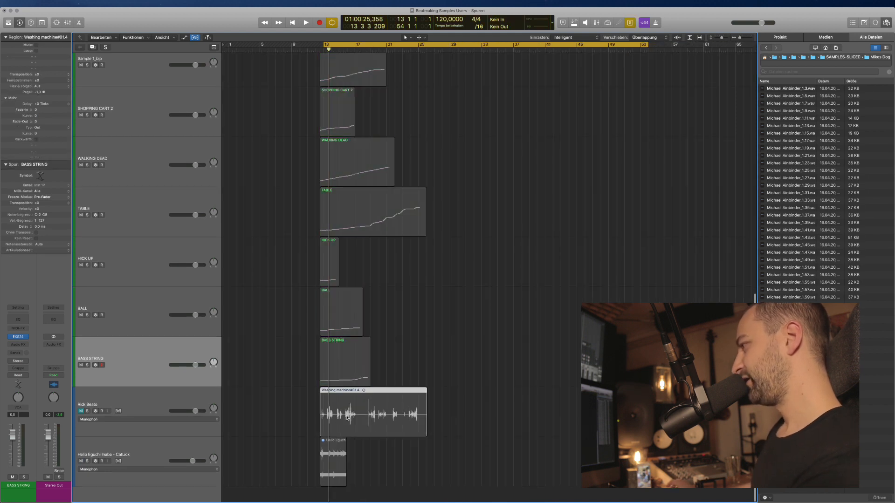
click(136, 402)
click(81, 411)
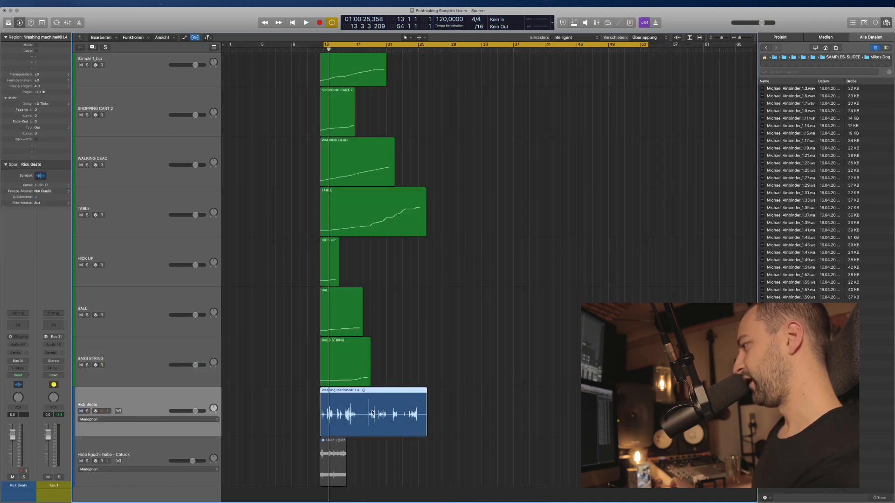
key(super+Right)
key(super+Right)
key(ctrl+s)
key(space)
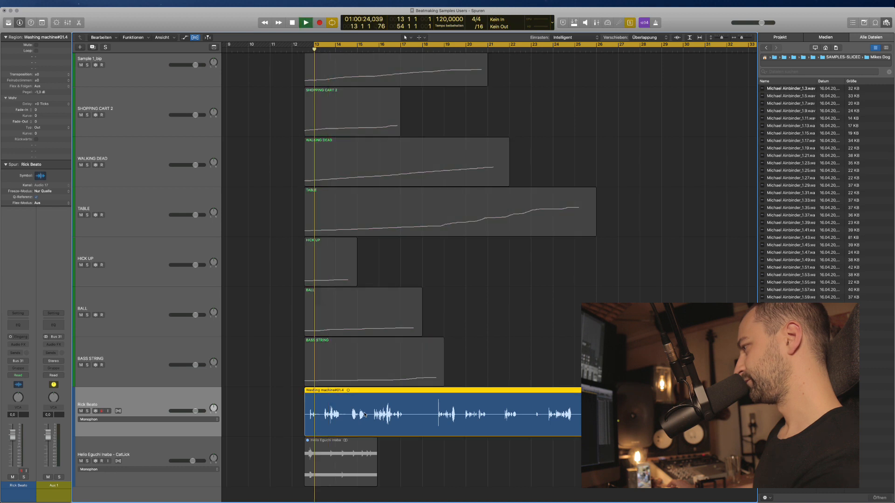
key(space)
key(ctrl+s)
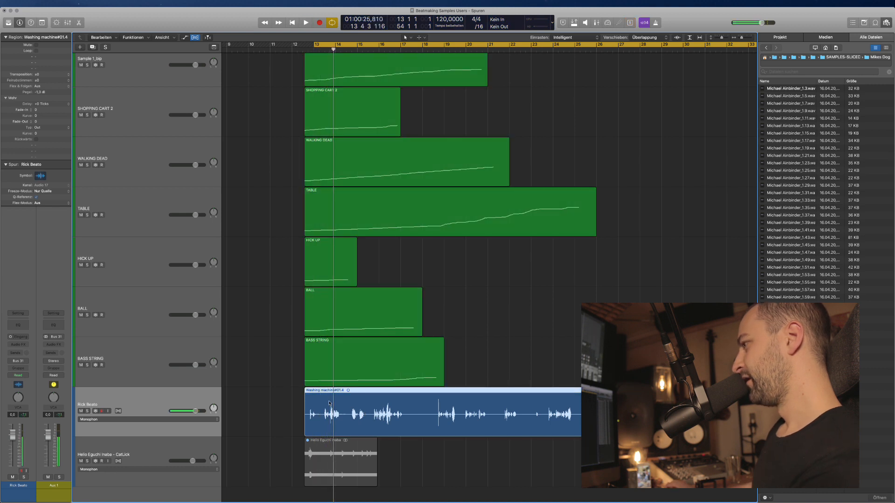
Enable Polyphonic Flex on the Rick Beato track and split the region at its transient markers.
click(117, 411)
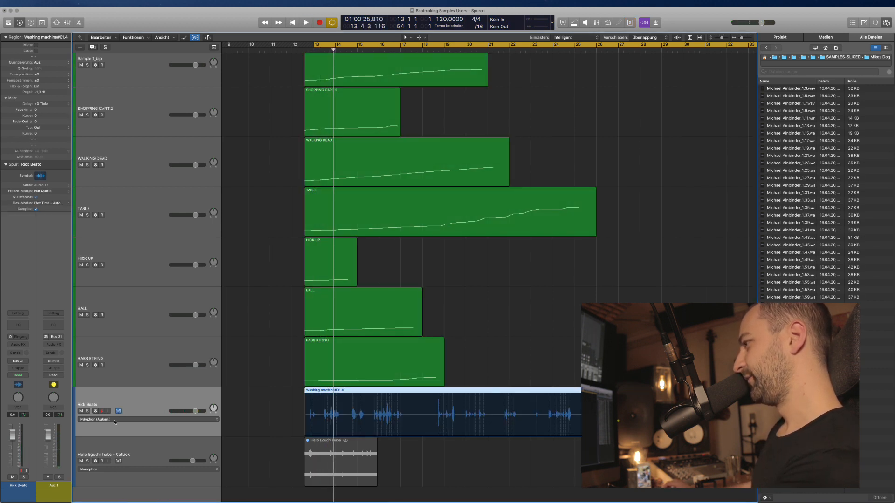
click(124, 422)
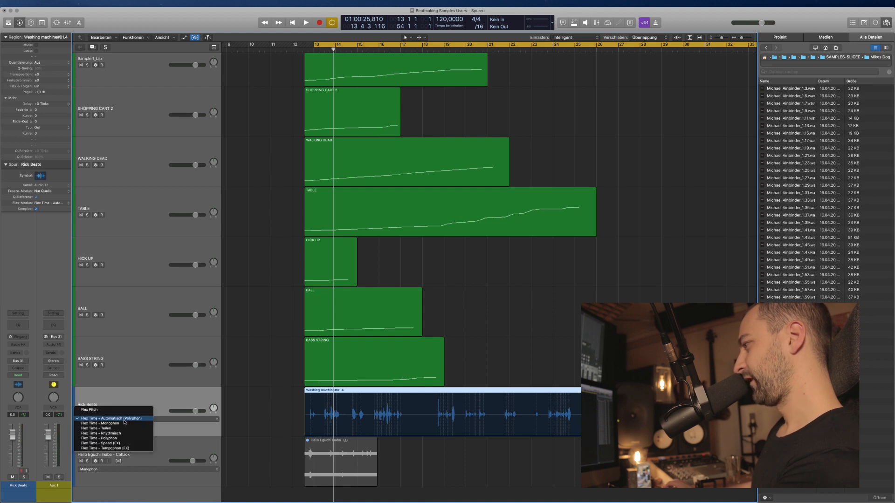
click(124, 420)
right_click(323, 400)
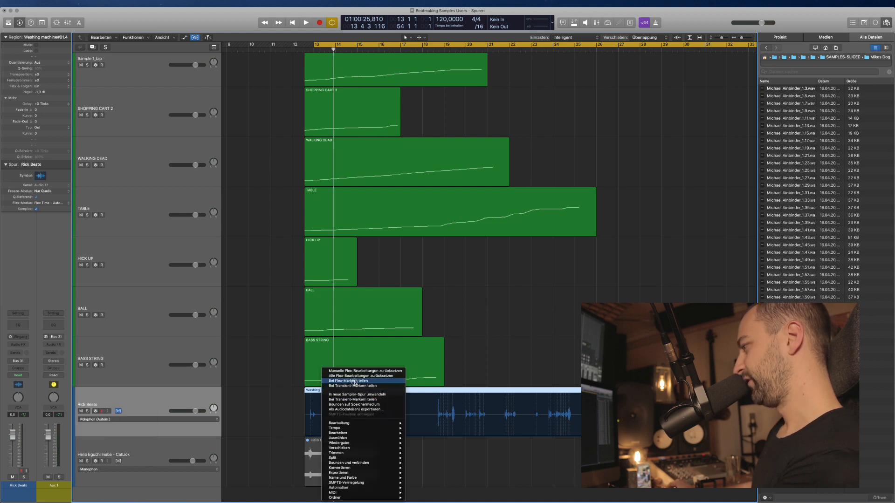
click(355, 381)
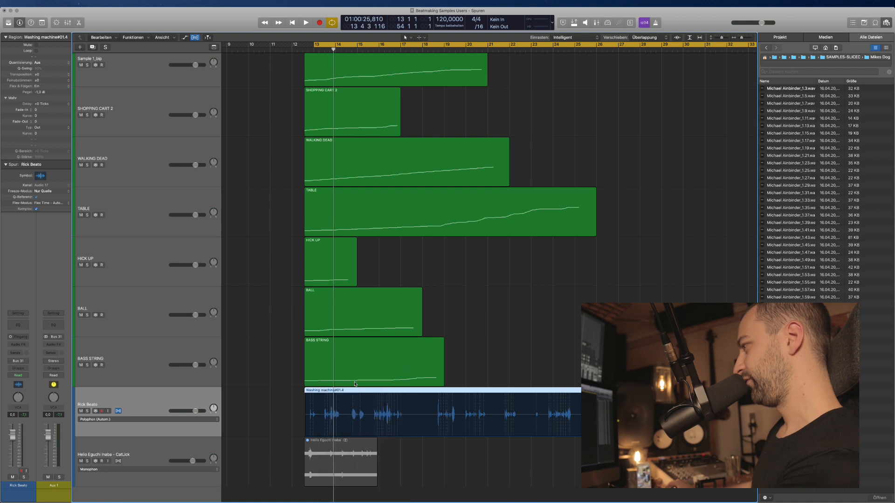
right_click(366, 392)
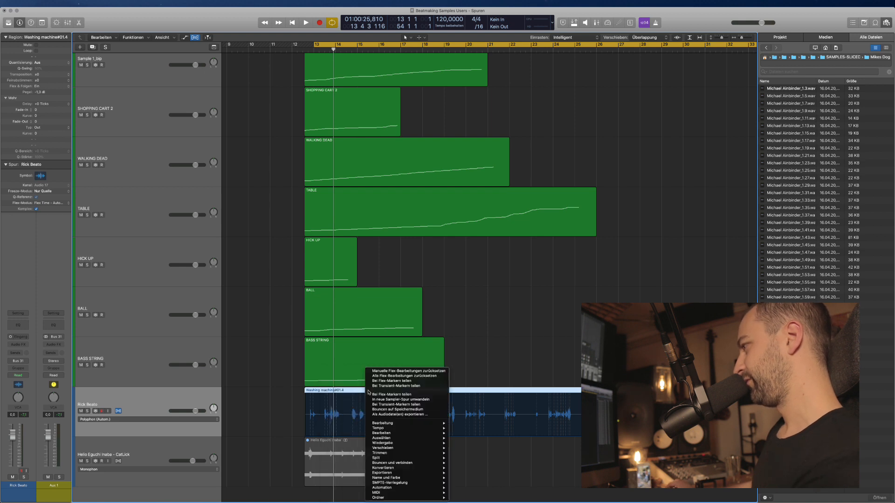
click(392, 386)
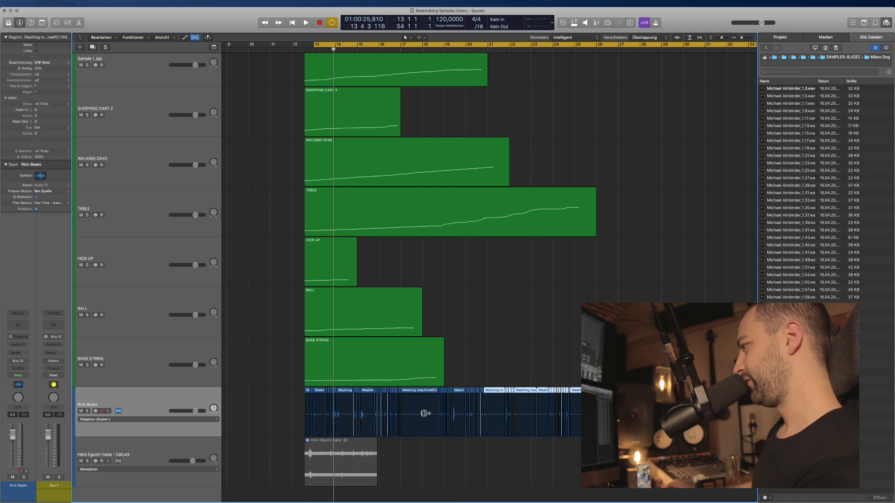
Convert the washing-machine slices into a new sampler track named RICK BEATO.
right_click(325, 390)
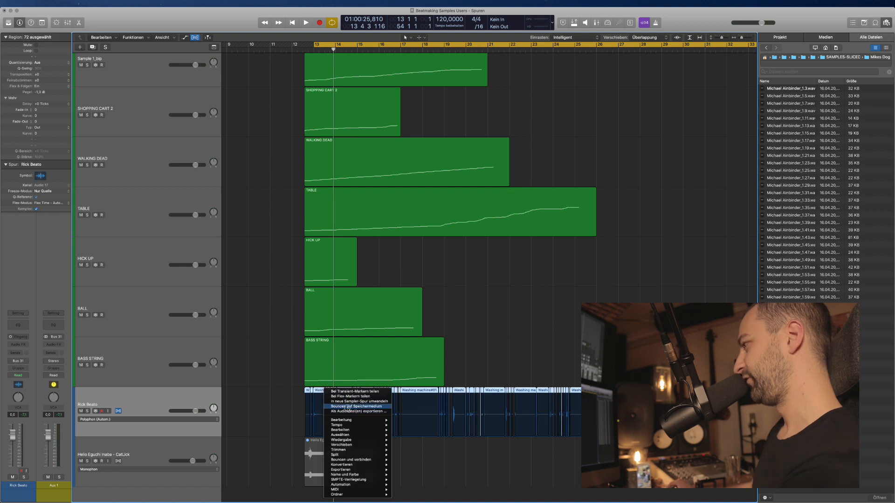
click(351, 402)
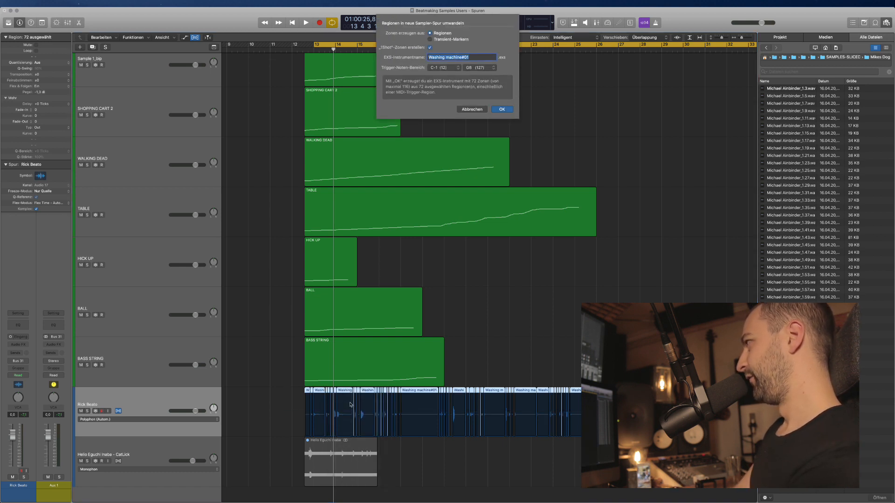
text(RICK BEATO)
key(Return)
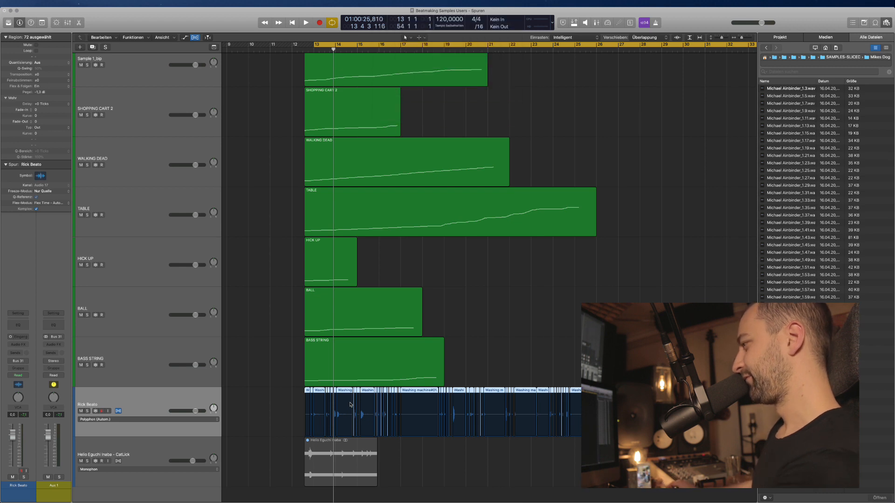
Delete all 72 leftover Washing machine slices and the old Rick Beato audio track.
drag(709, 397, 277, 416)
key(BackSpace)
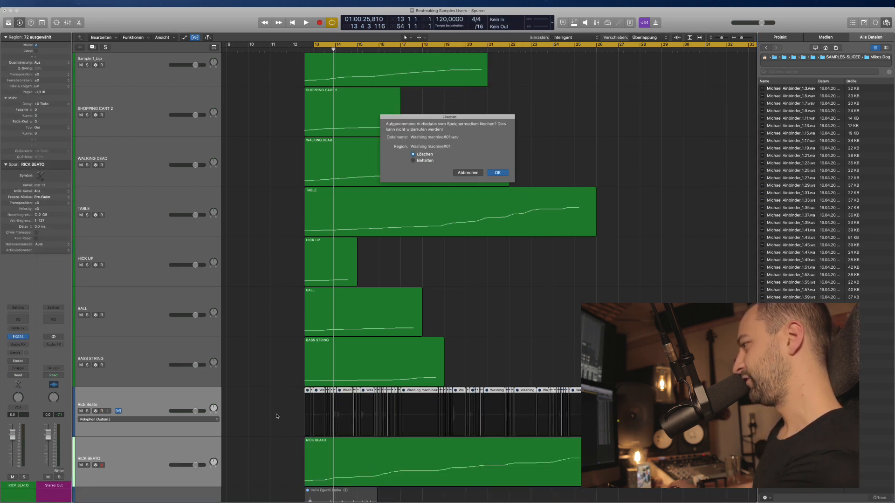
key(Return)
click(263, 402)
key(BackSpace)
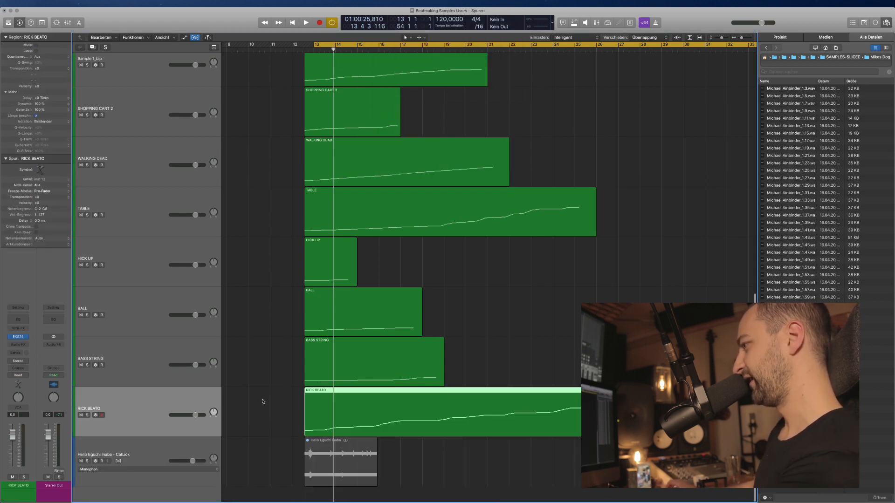
click(149, 459)
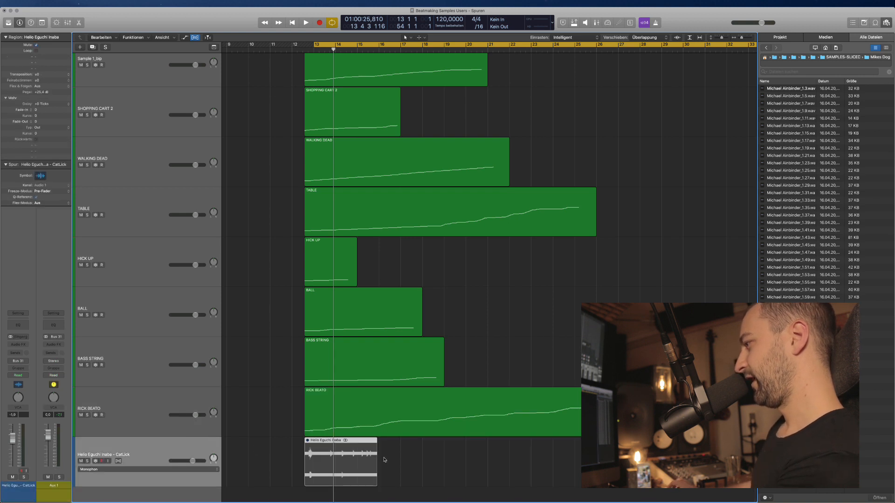
Shrink track heights and zoom out to show the whole arrangement from bar 1 to 65.
drag(384, 460, 315, 460)
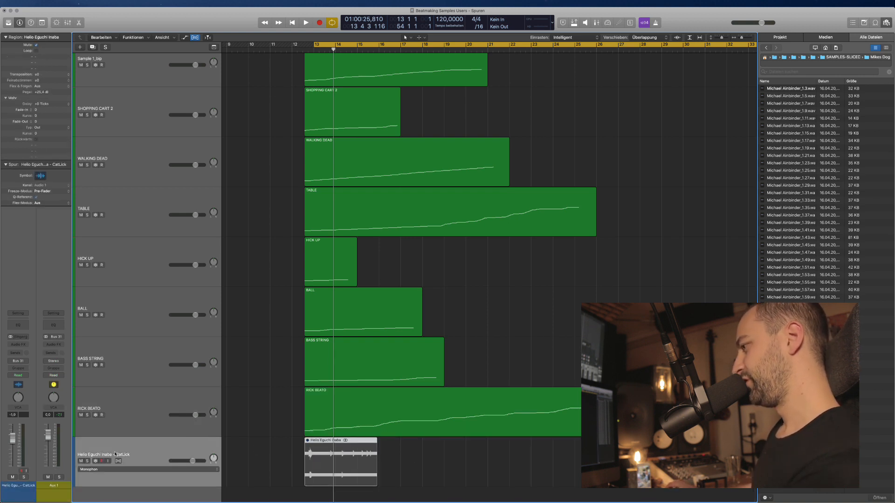
key(super+Up)
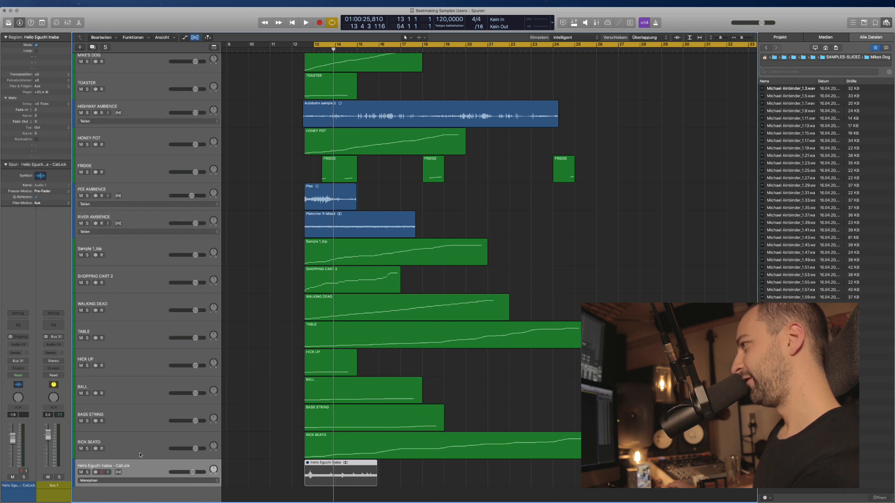
ctrl+alt+click(256, 387)
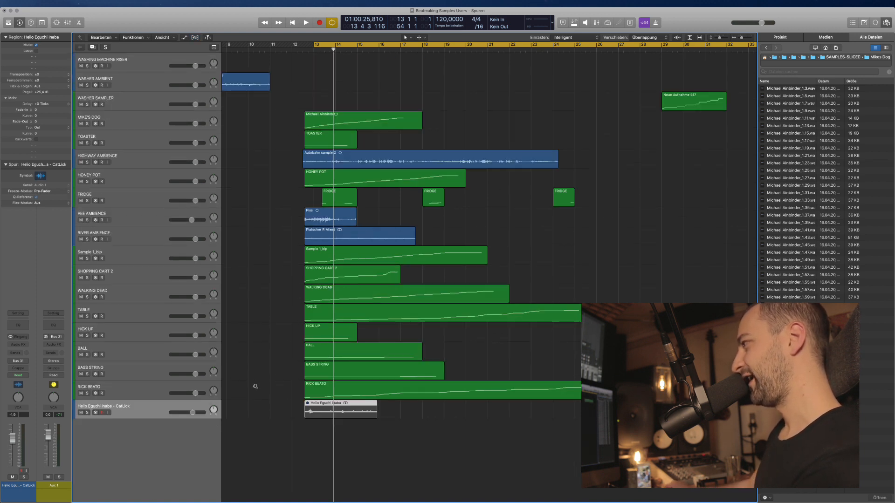
ctrl+alt+click(269, 267)
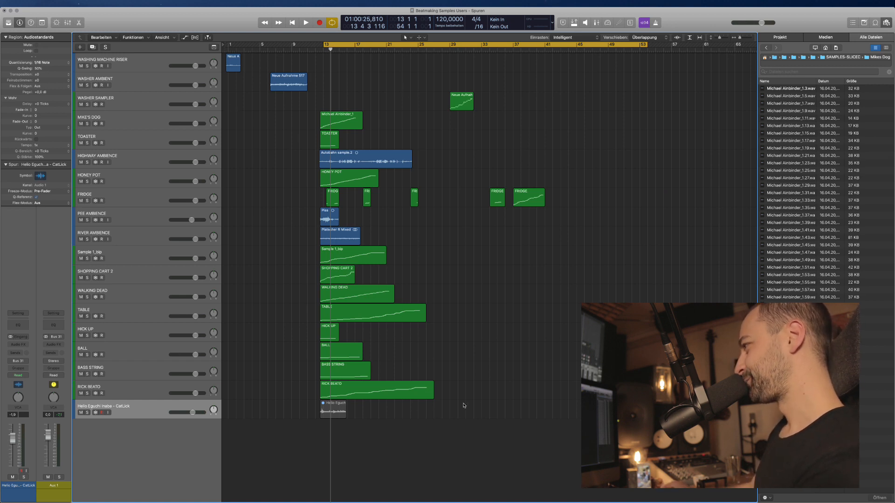
drag(464, 405, 419, 286)
Review the tracks from RICK BEATO up through MIKE'S DOG, ending on WASHER SAMPLER.
click(152, 386)
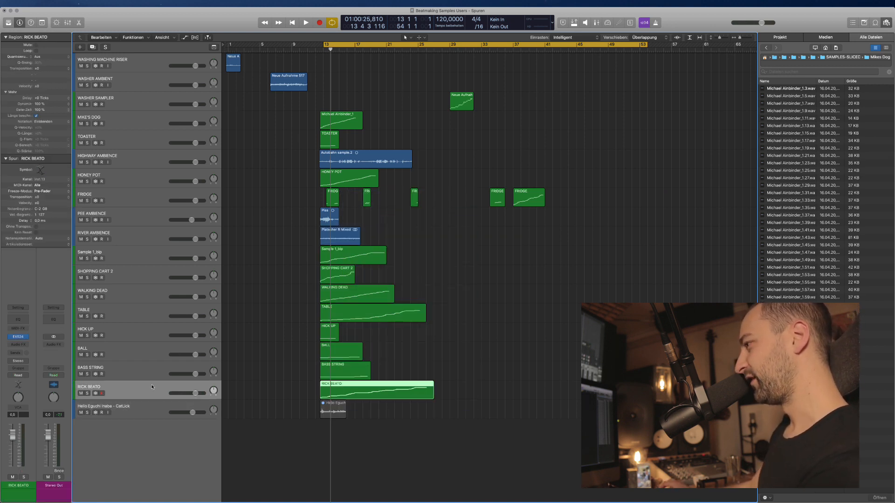
shift+click(138, 258)
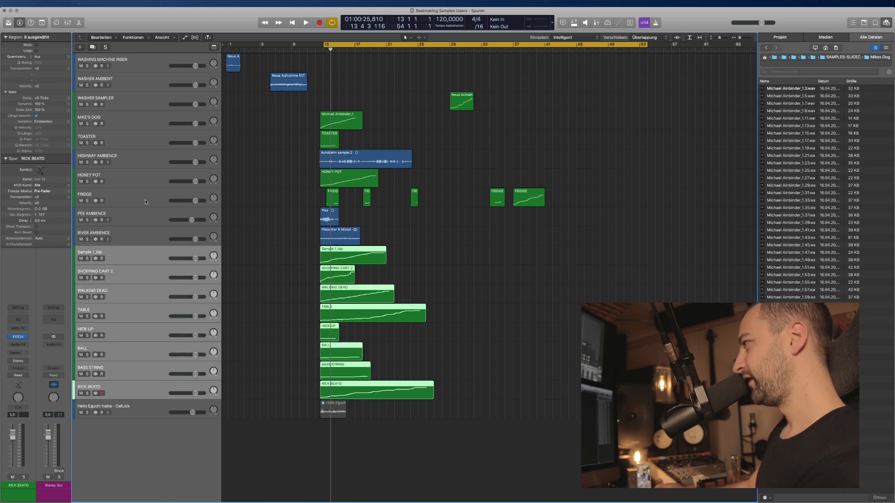
shift+click(140, 188)
super+click(137, 137)
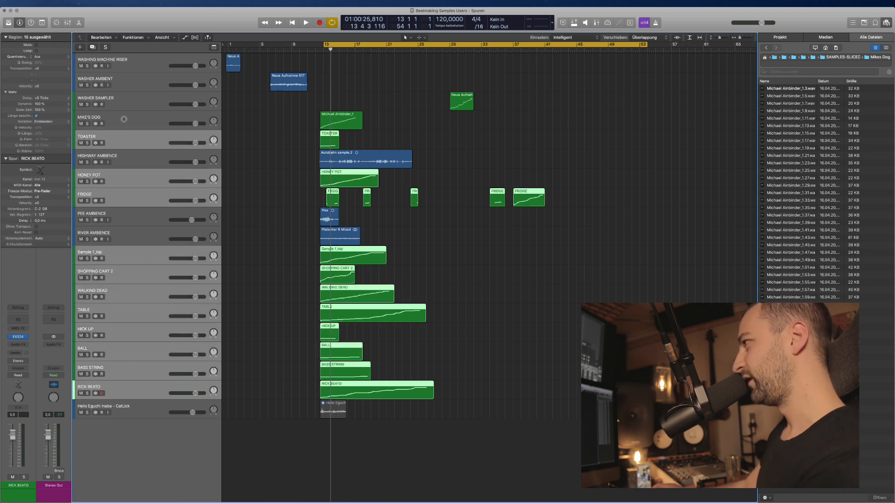
super+click(123, 120)
click(296, 84)
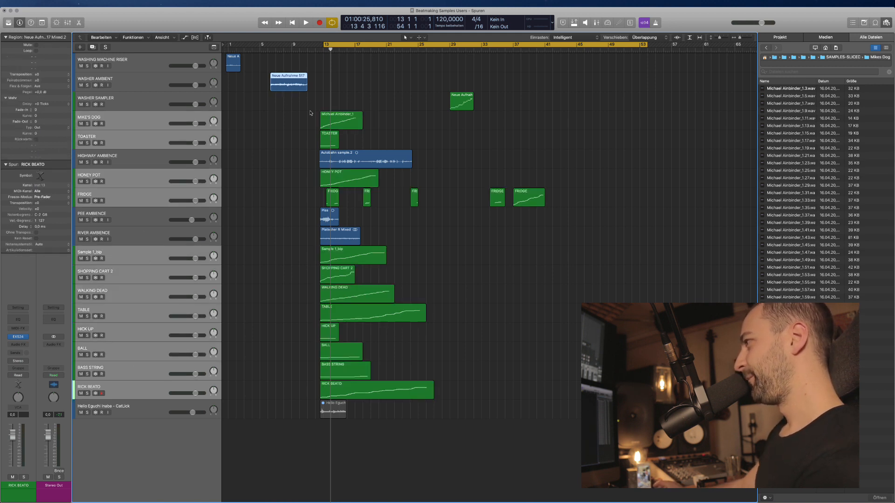
click(145, 100)
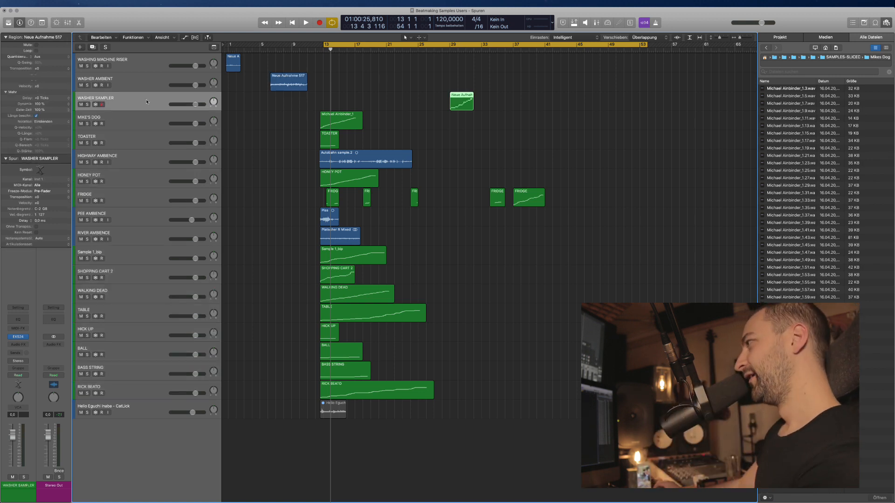
Solo the Neue Aufnahme 517 washer recording and play it back from around bar 6.
click(372, 99)
click(281, 88)
key(super+Down)
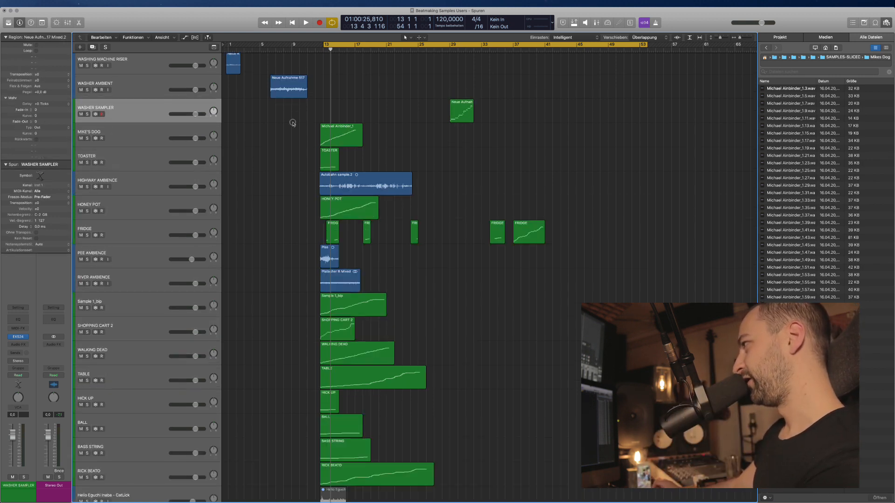
key(ctrl+s)
click(273, 50)
key(space)
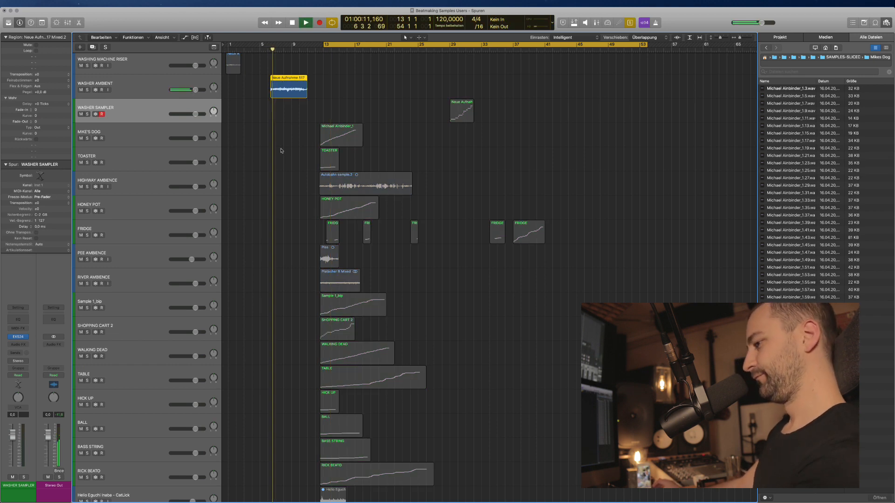
key(space)
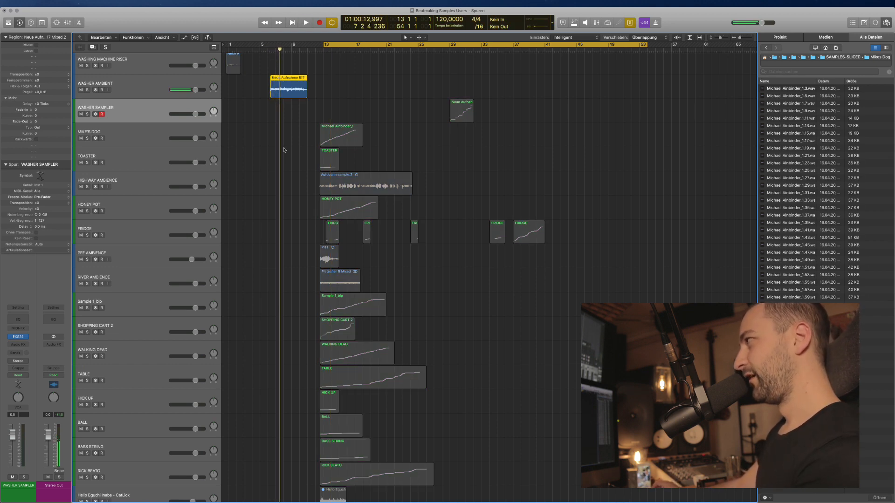
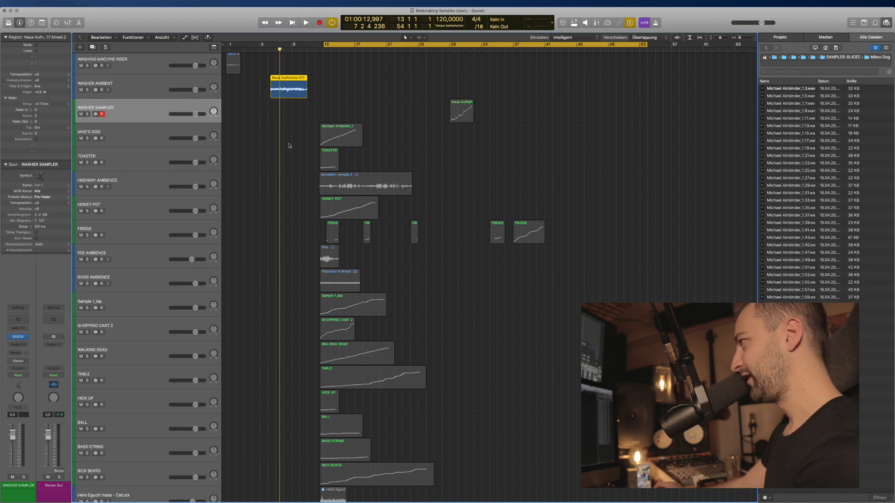
Play the arrangement from bar 7, then start a new track below WASHER AMBIENT.
key(space)
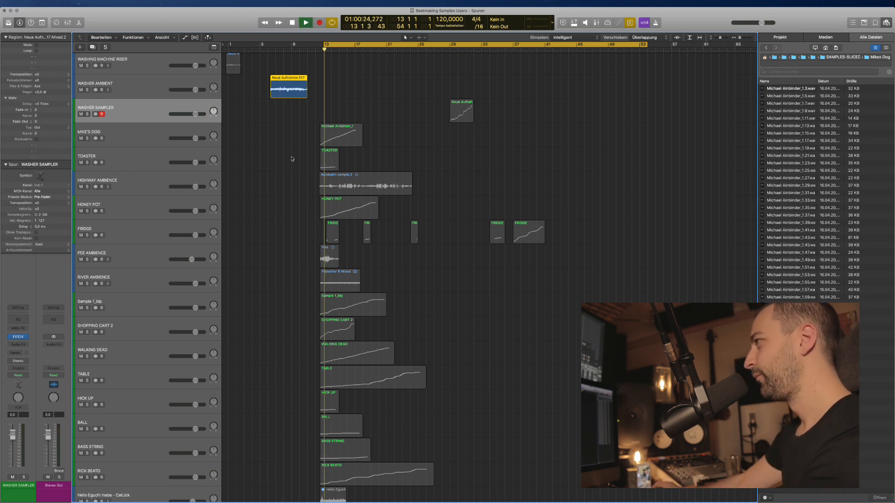
key(space)
click(277, 50)
key(space)
key(space)
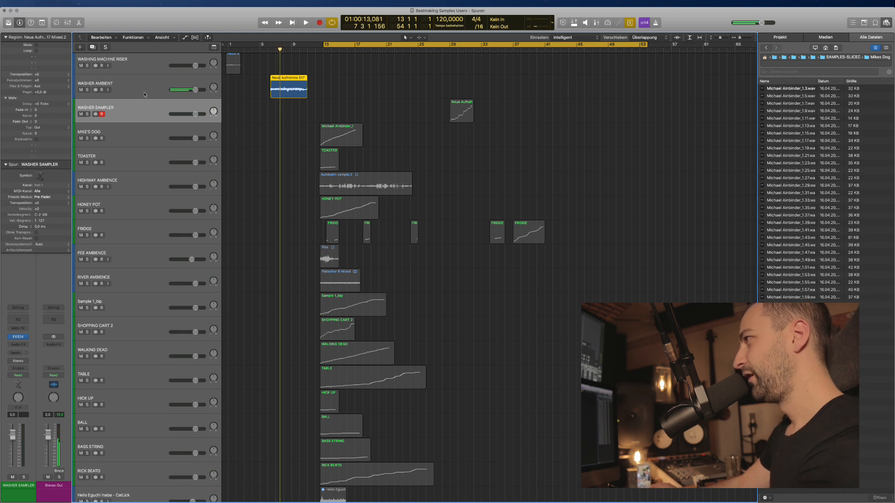
click(143, 87)
key(alt+super+n)
Create a software instrument track loaded with Spectrasonics Keyscape in stereo.
click(380, 33)
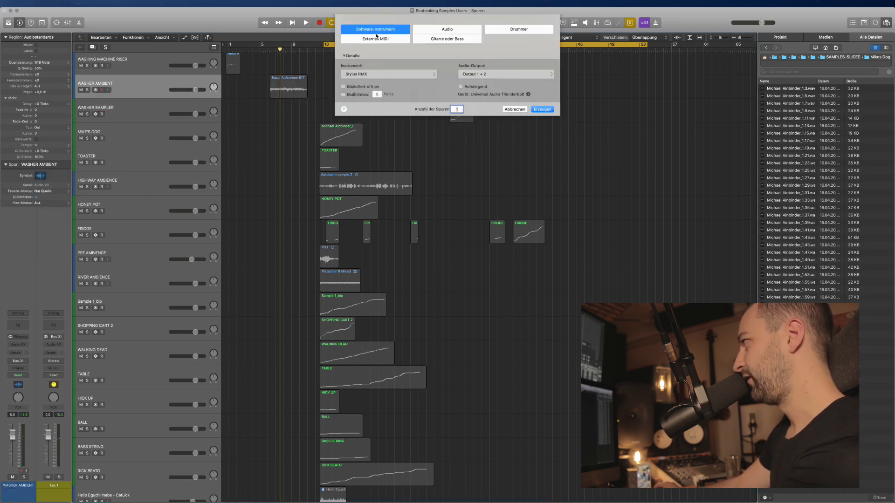
click(438, 31)
click(380, 31)
click(389, 75)
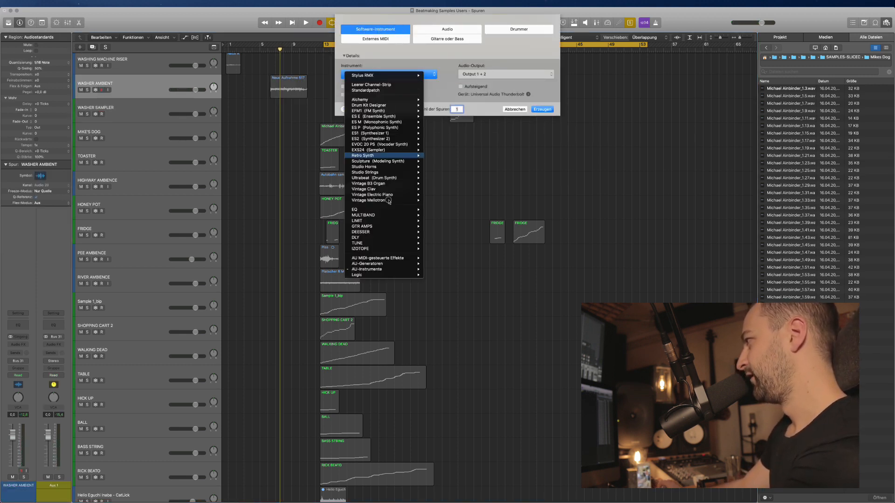
mouse_move(396, 270)
mouse_move(458, 320)
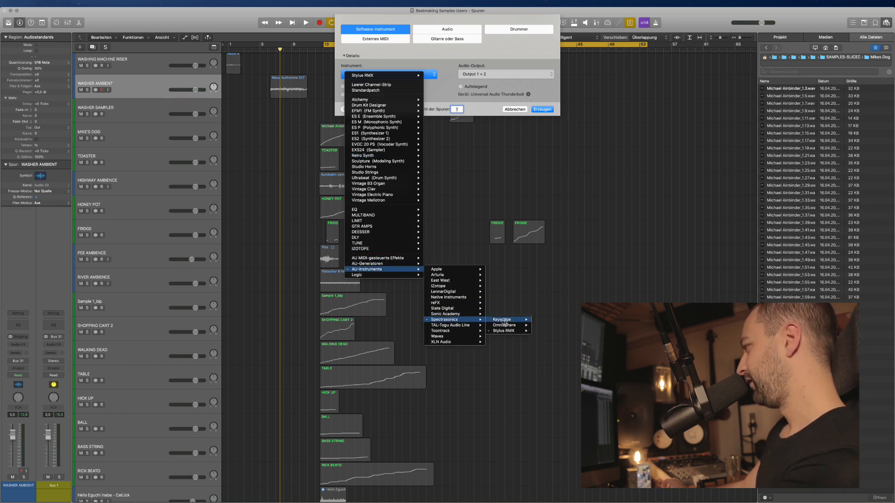
mouse_move(504, 325)
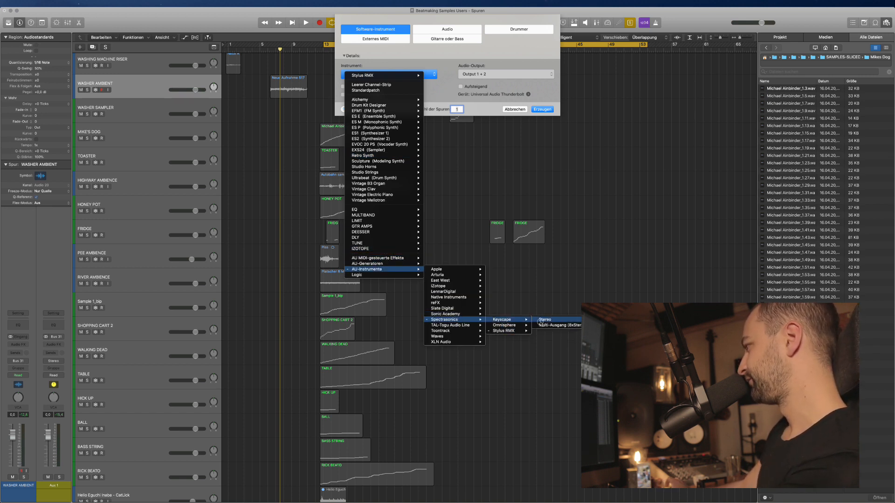
click(546, 319)
key(Return)
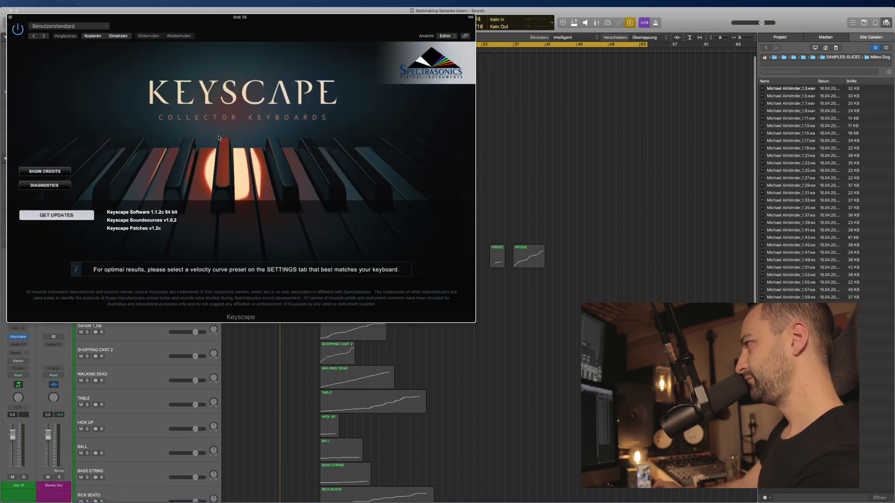
Move the Keyscape window aside and loop bars 6–9 around the Neue Aufnahme 517 region.
click(195, 131)
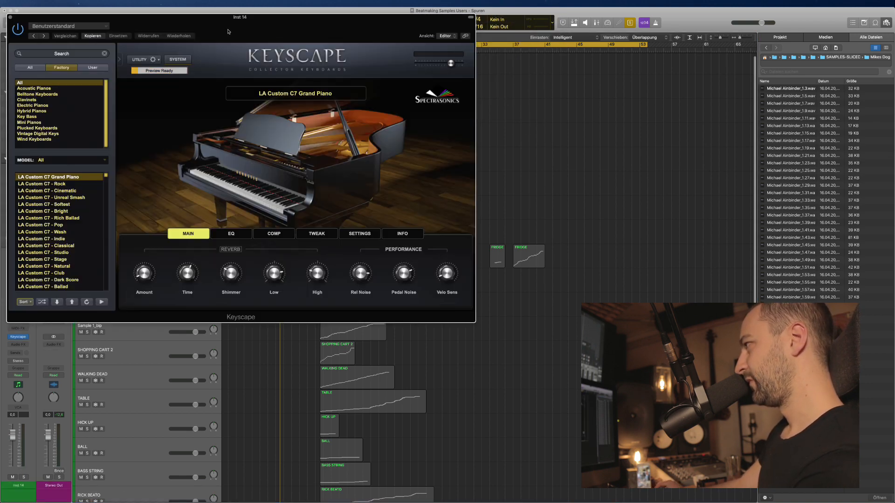
drag(231, 23, 420, 86)
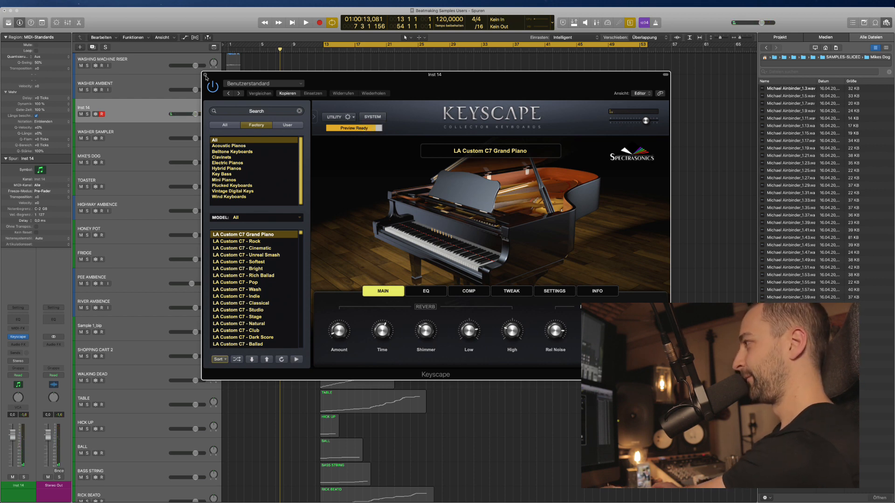
drag(206, 76, 248, 226)
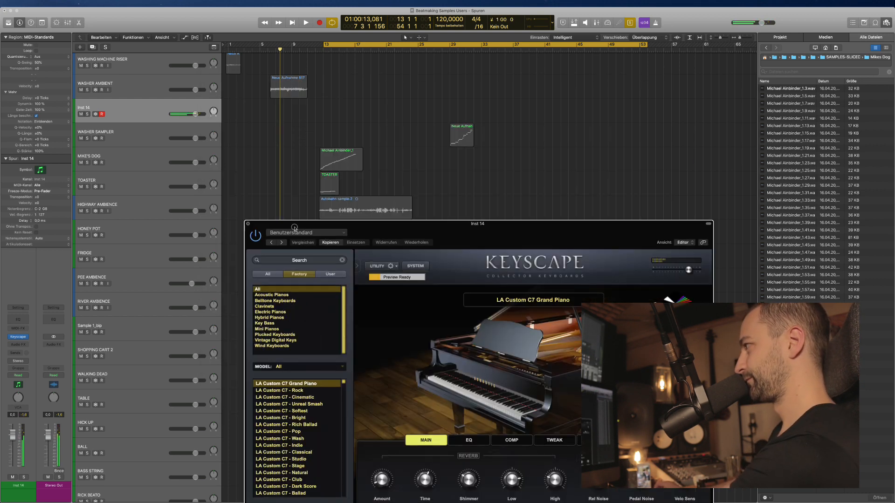
click(283, 90)
click(273, 47)
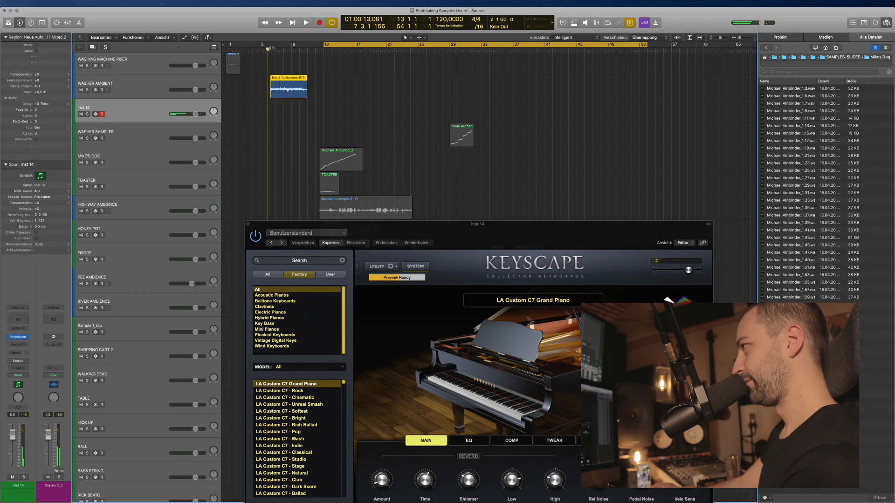
key(super+u)
key(space)
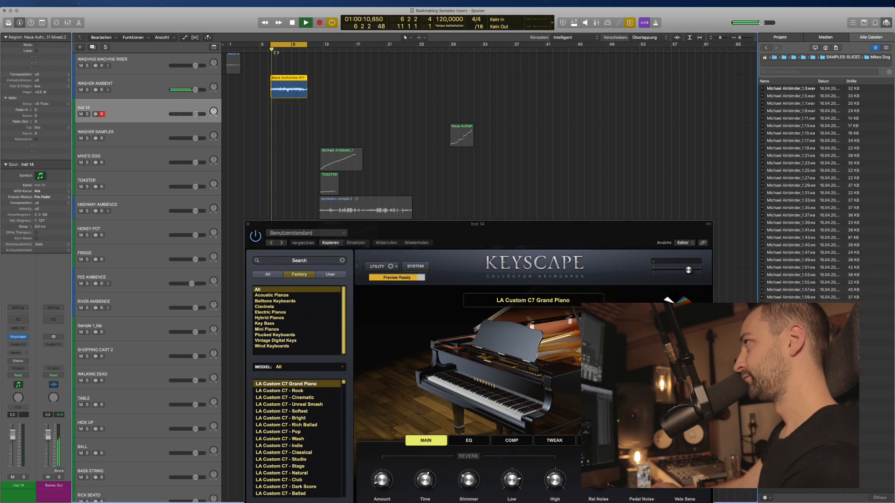
key(space)
key(space)
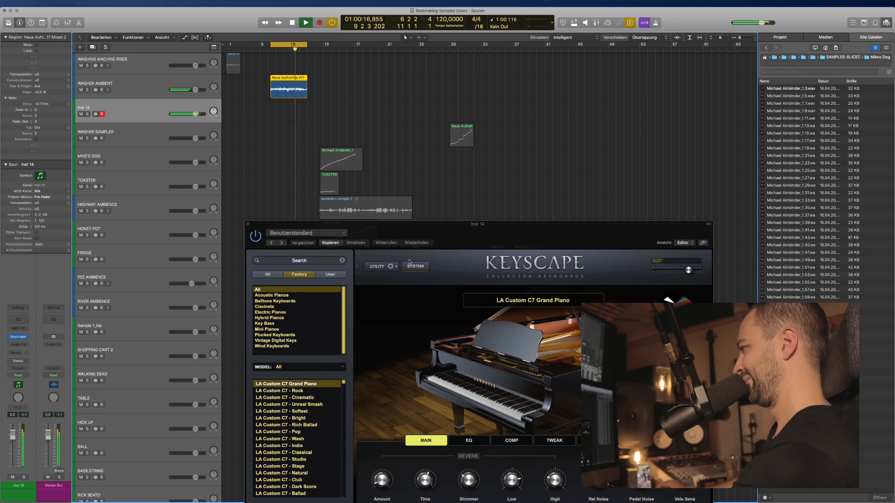
Check Keyscape's utility and voice/tuning settings, then close the Keyscape window.
click(394, 267)
click(425, 268)
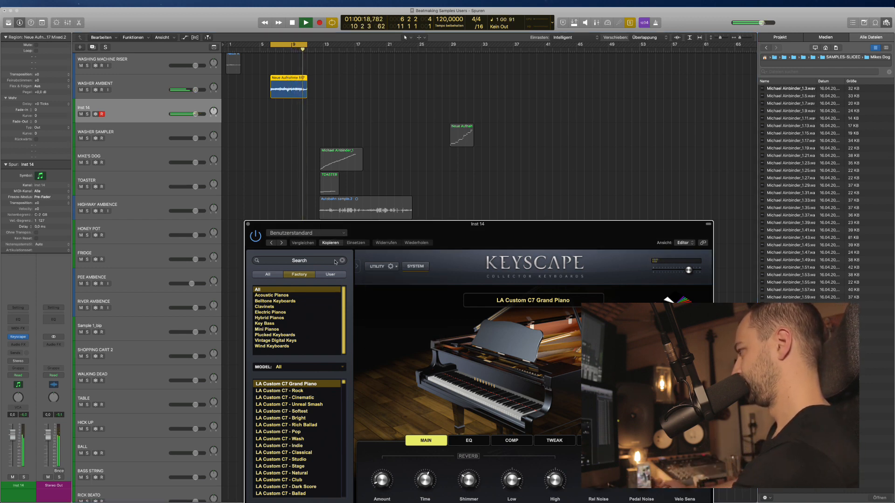
drag(515, 236, 512, 161)
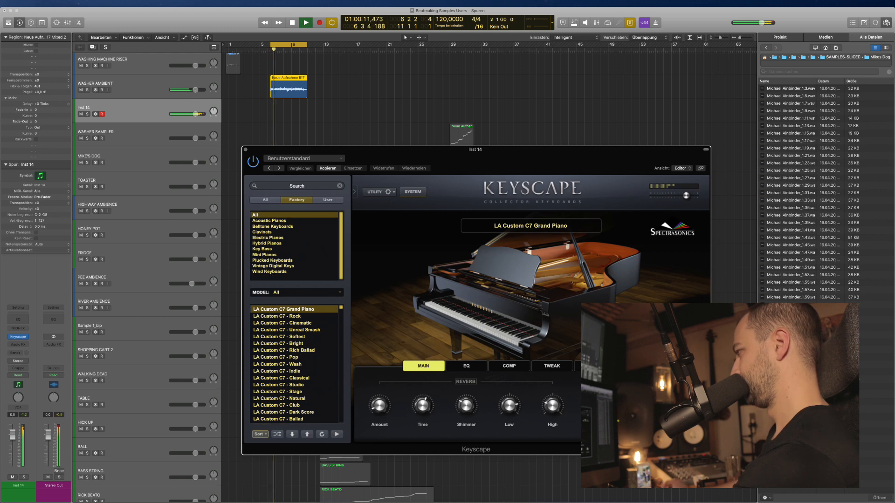
click(578, 366)
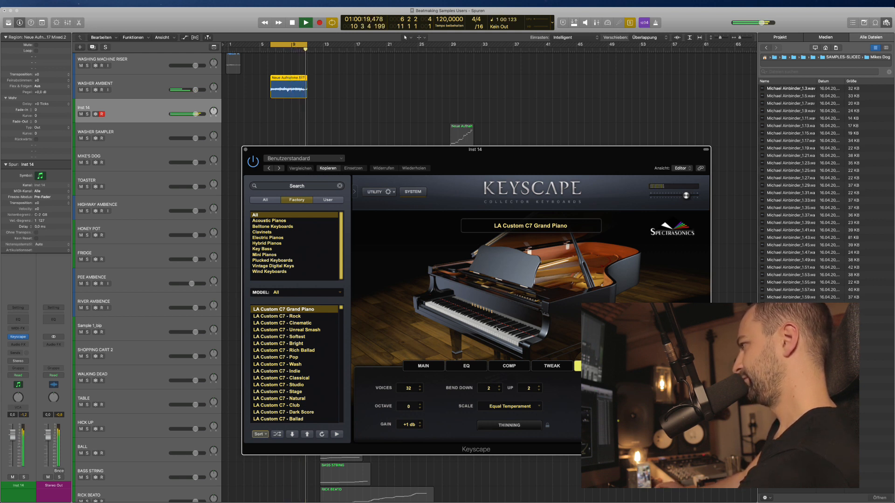
click(388, 192)
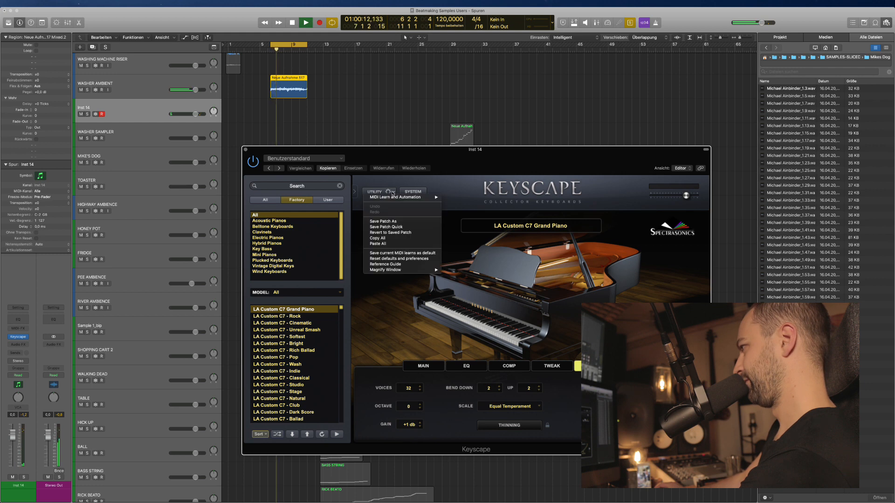
click(393, 193)
click(19, 337)
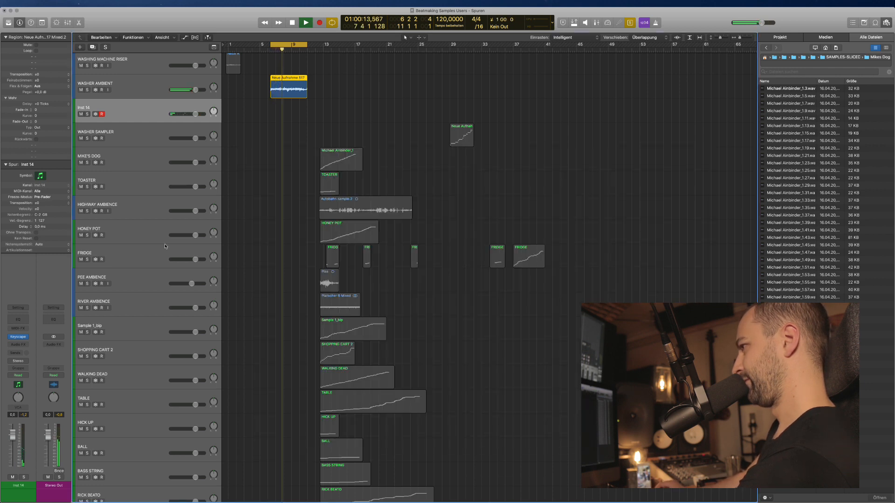
Replace Keyscape on Inst 14 with Native Instruments Kontakt and move its window lower right.
click(19, 339)
mouse_move(44, 493)
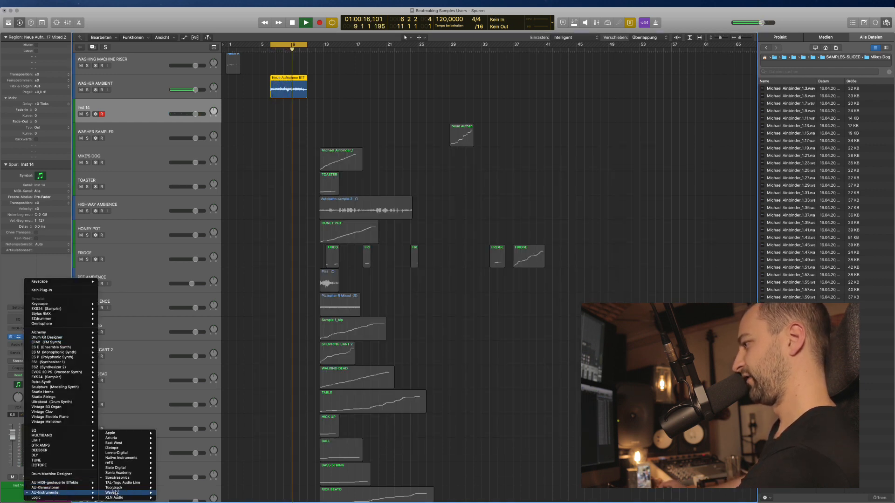
mouse_move(133, 459)
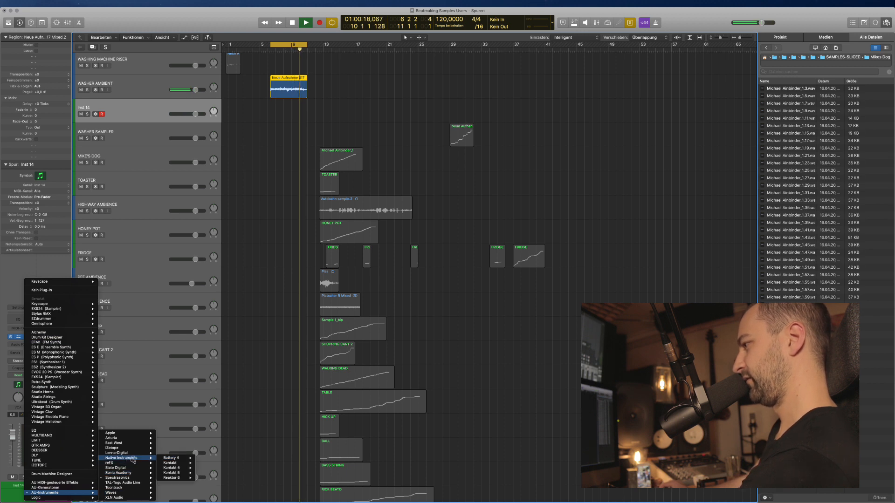
mouse_move(129, 476)
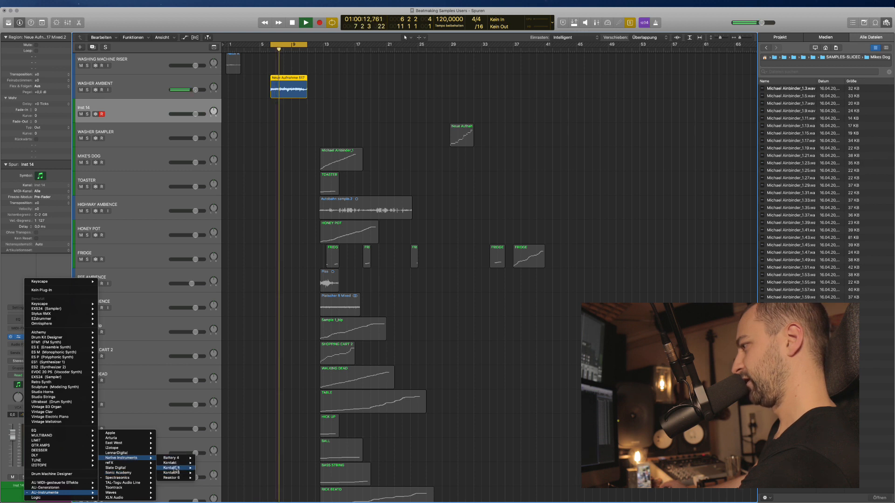
mouse_move(175, 469)
click(220, 425)
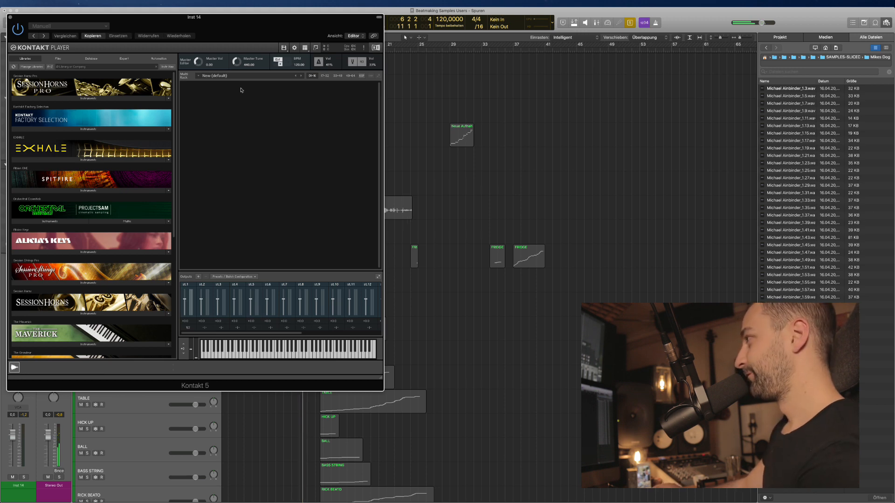
drag(217, 27, 574, 180)
click(135, 84)
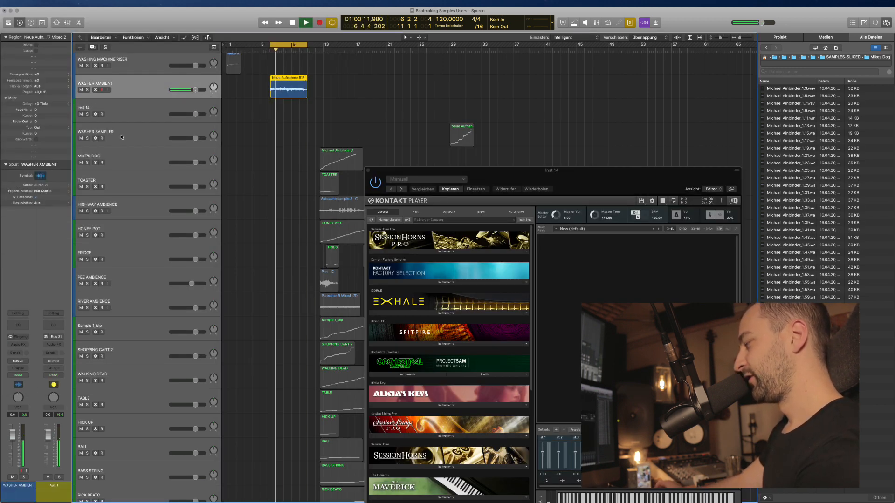
Insert a stereo SoundShifter Pitch plug-in on the WASHER AMBIENT track.
click(287, 149)
click(141, 78)
click(144, 108)
click(144, 91)
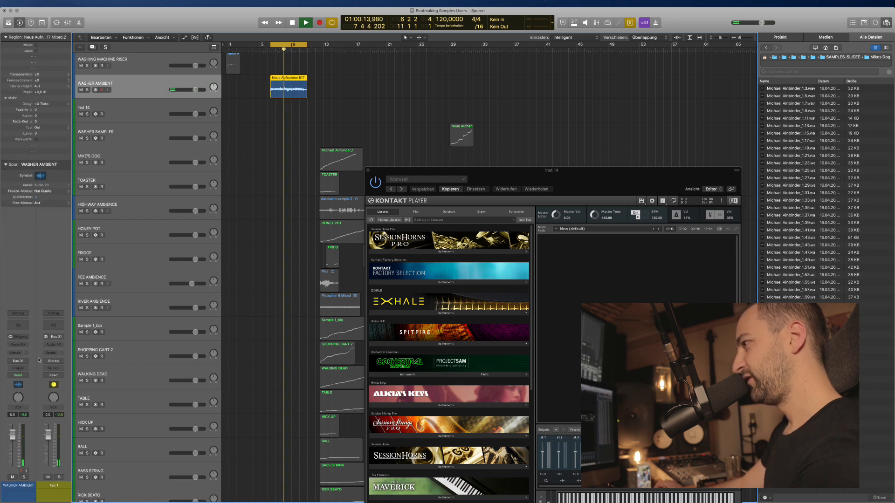
click(19, 345)
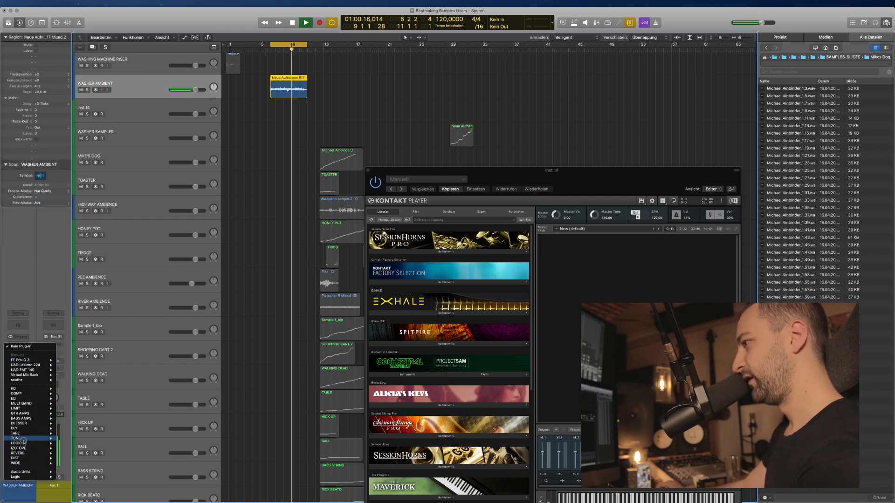
mouse_move(25, 474)
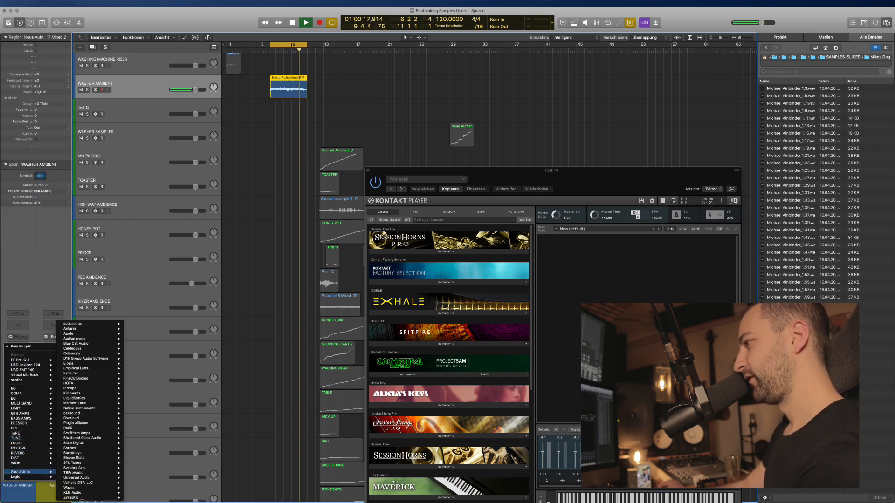
mouse_move(75, 488)
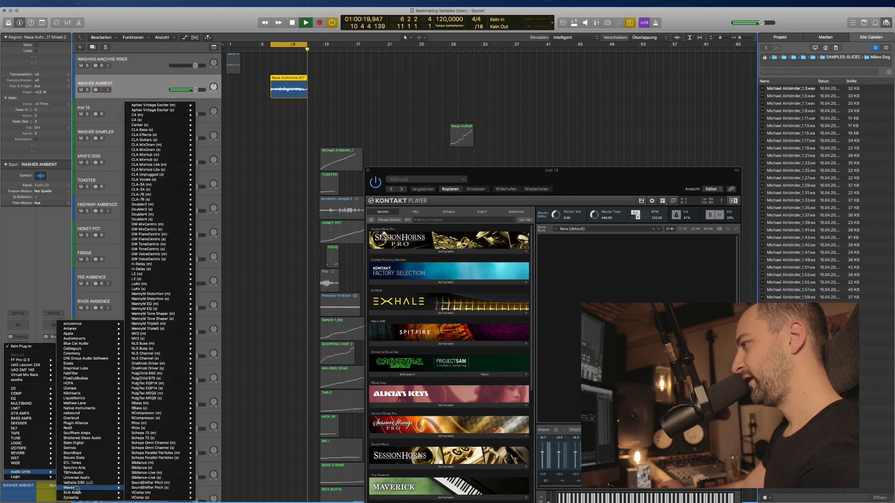
mouse_move(162, 463)
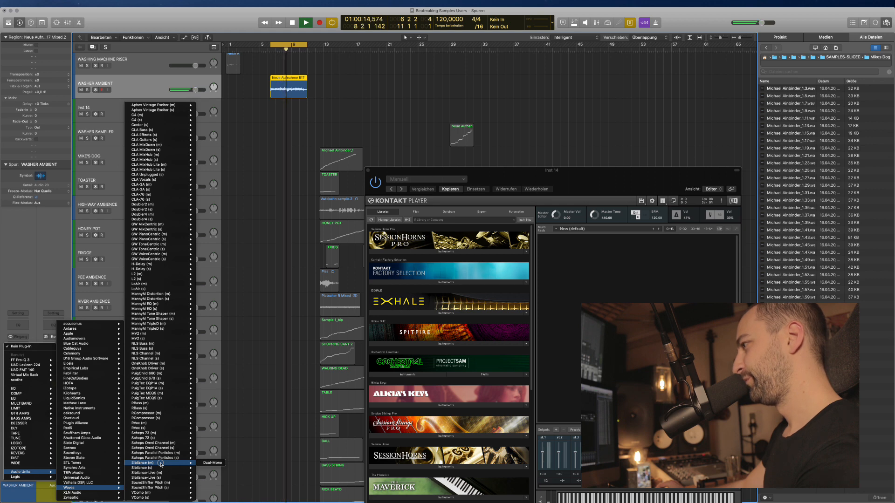
mouse_move(161, 489)
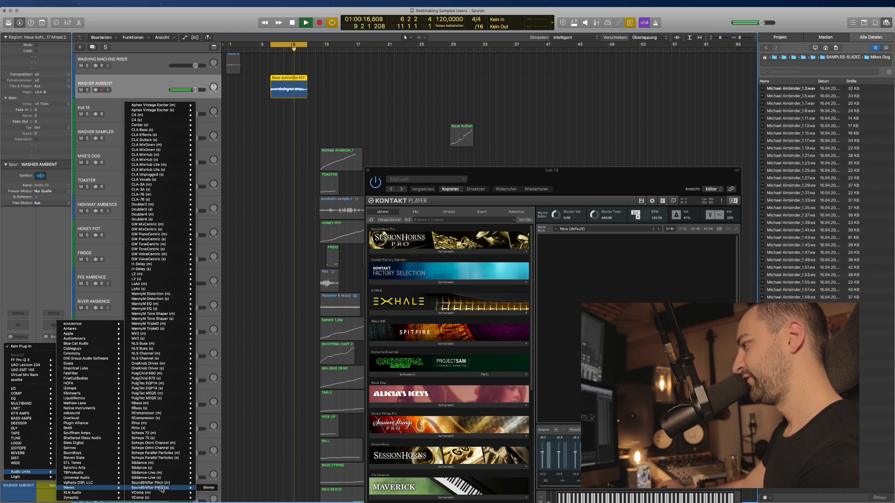
click(212, 489)
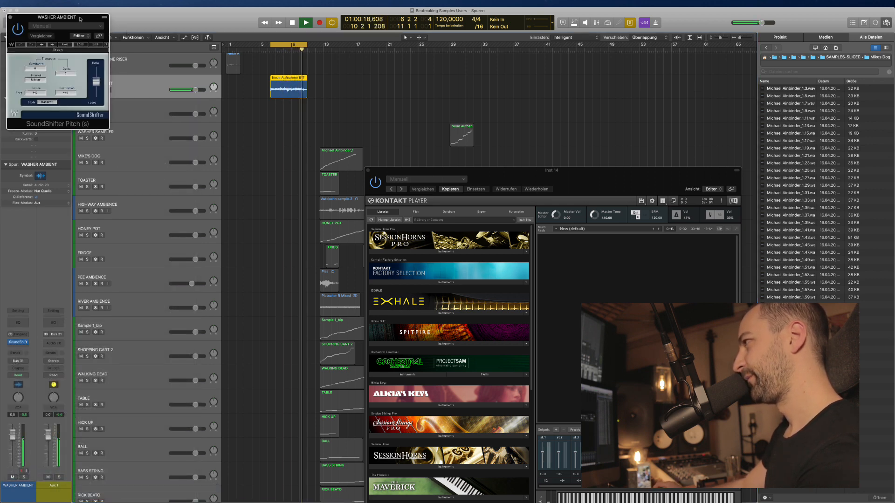
drag(79, 21, 283, 97)
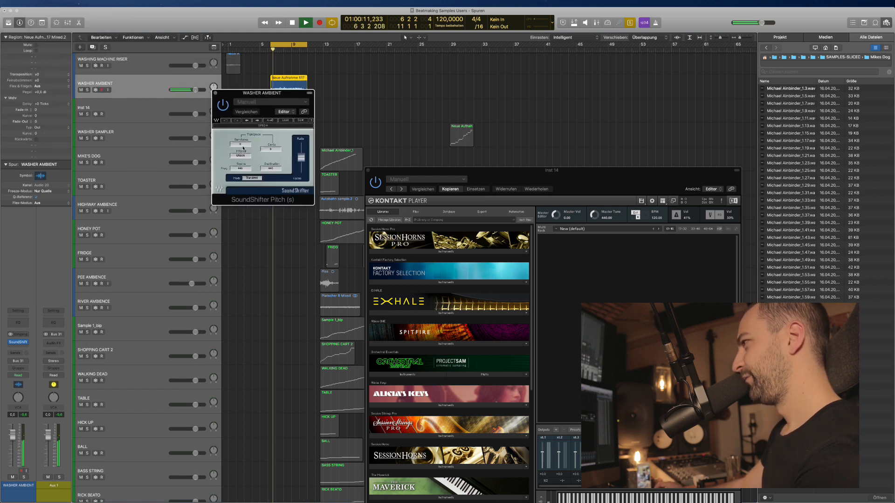
Lower the SoundShifter Cents to about -6, then bring Inst 14's Kontakt forward and stop playback.
drag(271, 151, 273, 159)
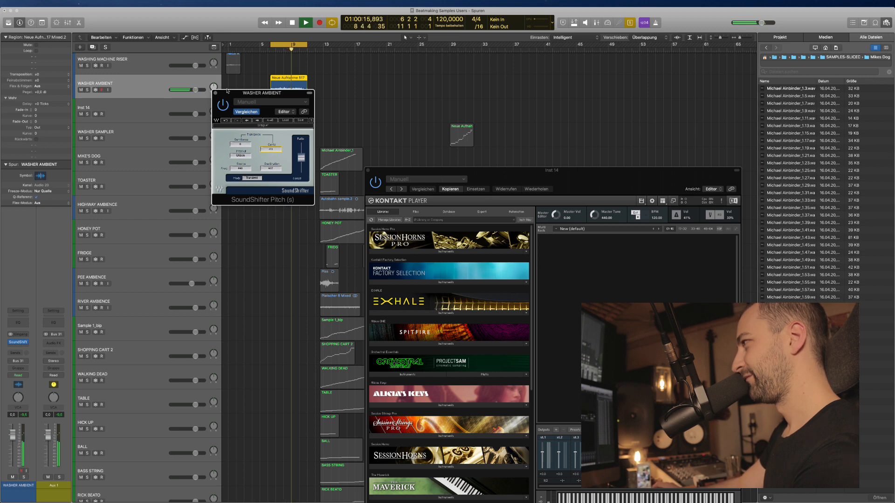
drag(227, 92, 346, 131)
click(154, 118)
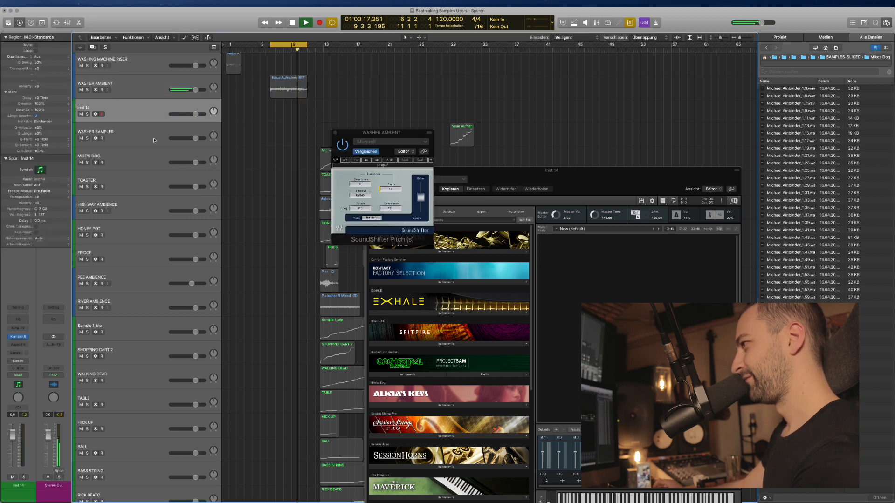
click(18, 337)
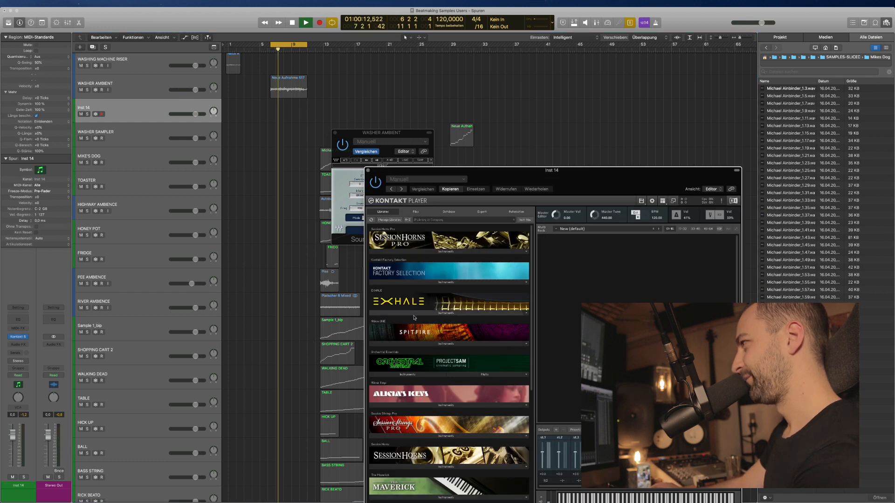
key(space)
click(255, 125)
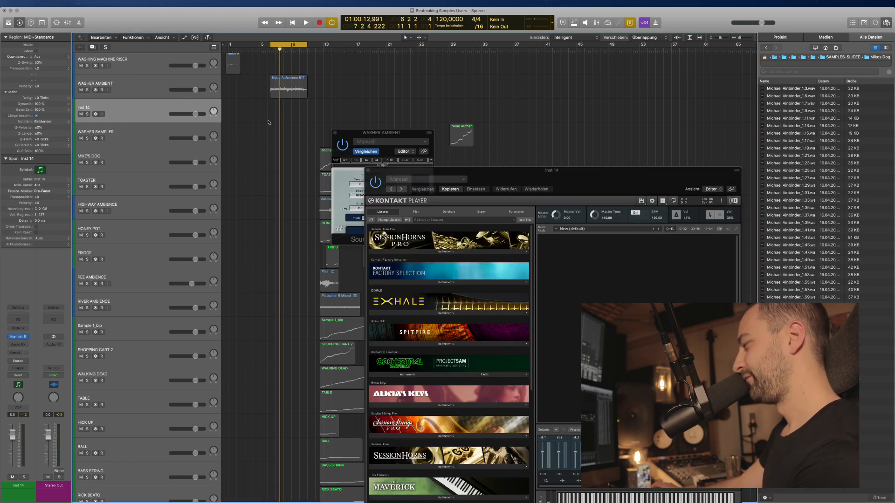
Load The Gentleman piano into Kontakt and audition it during playback.
key(space)
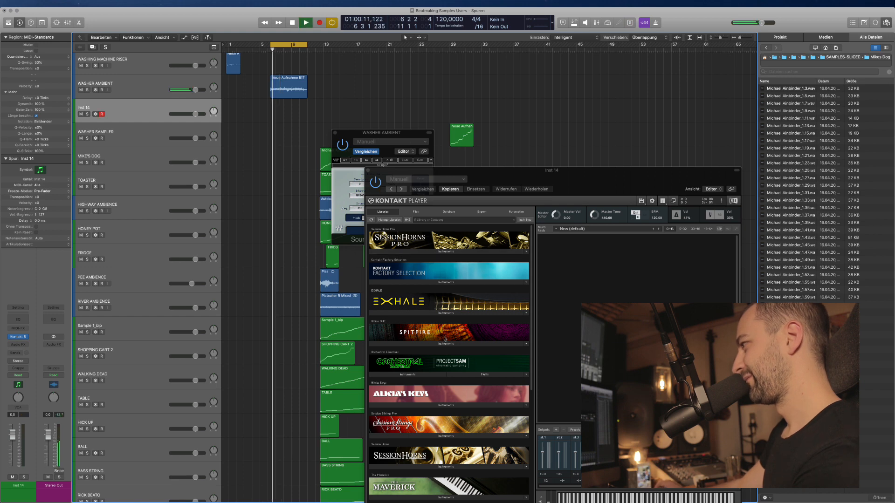
click(394, 402)
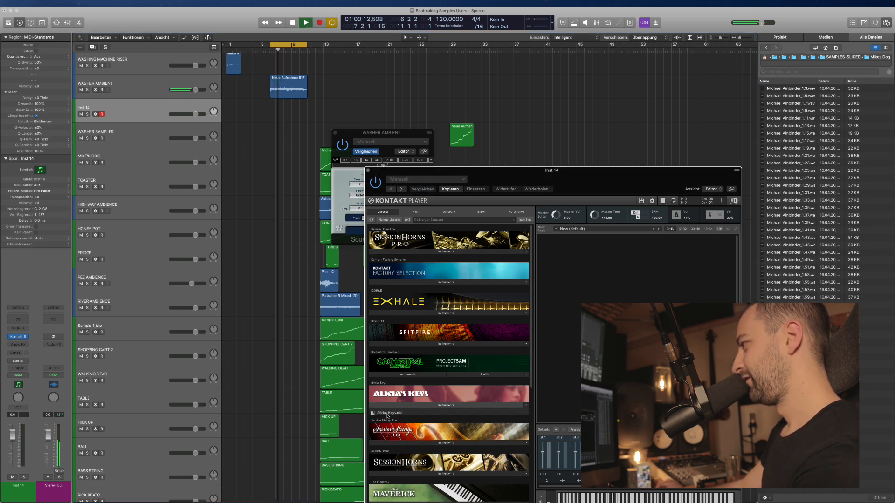
click(412, 417)
double_click(391, 424)
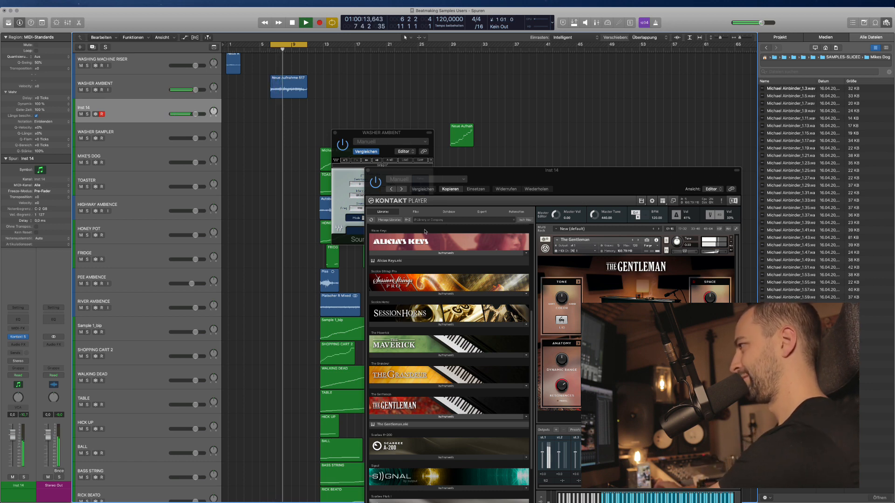
Set WASHER AMBIENT's SoundShifter Cents to about -14, close the plug-in and stop playback.
drag(369, 134, 319, 106)
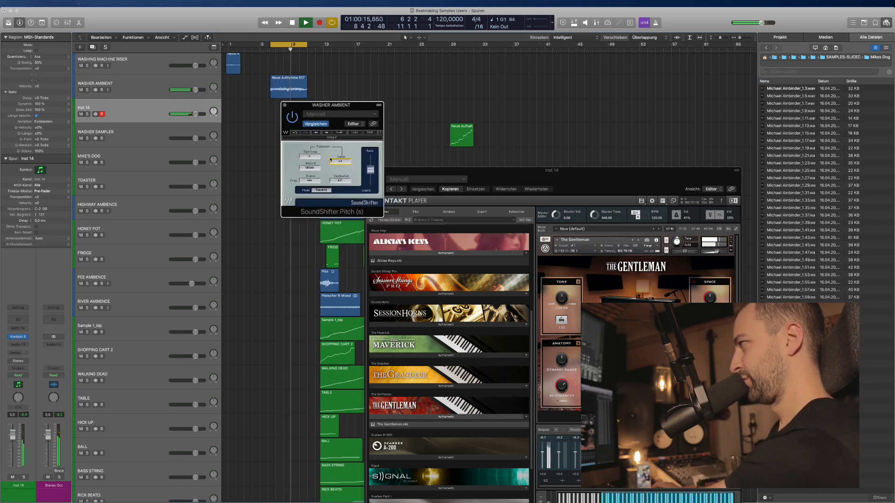
drag(330, 159, 342, 139)
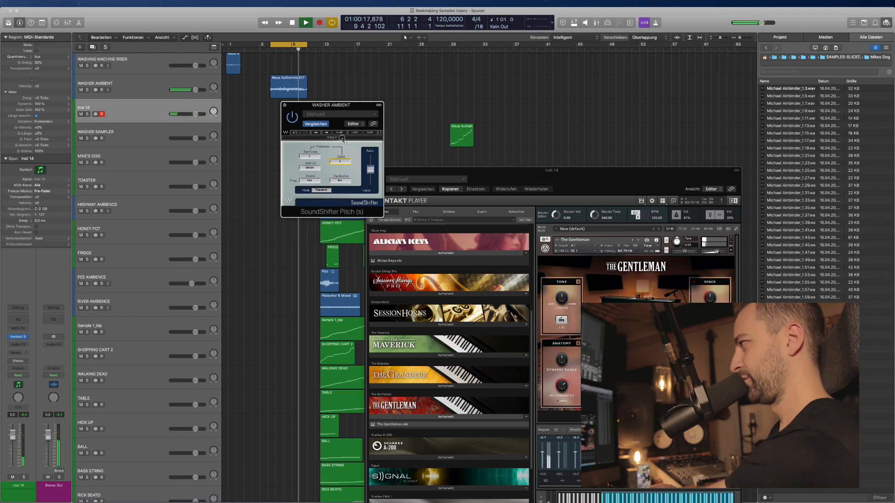
scroll(342, 138, down, 10)
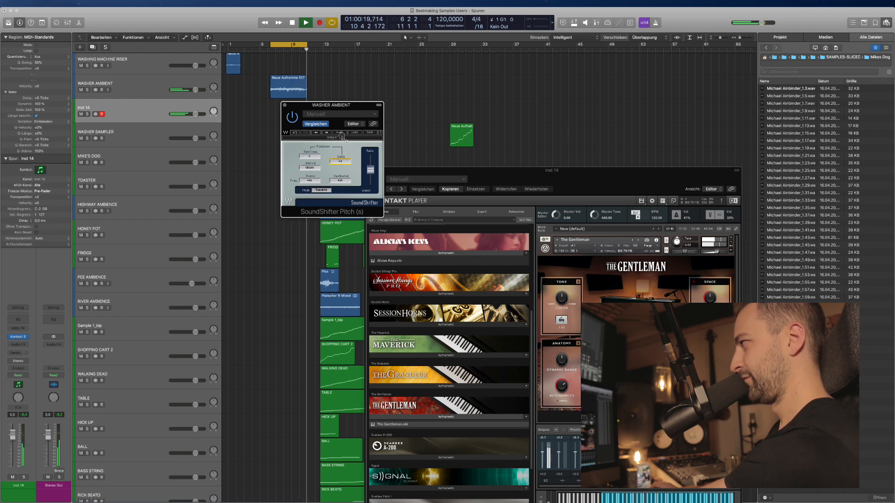
drag(342, 137, 342, 189)
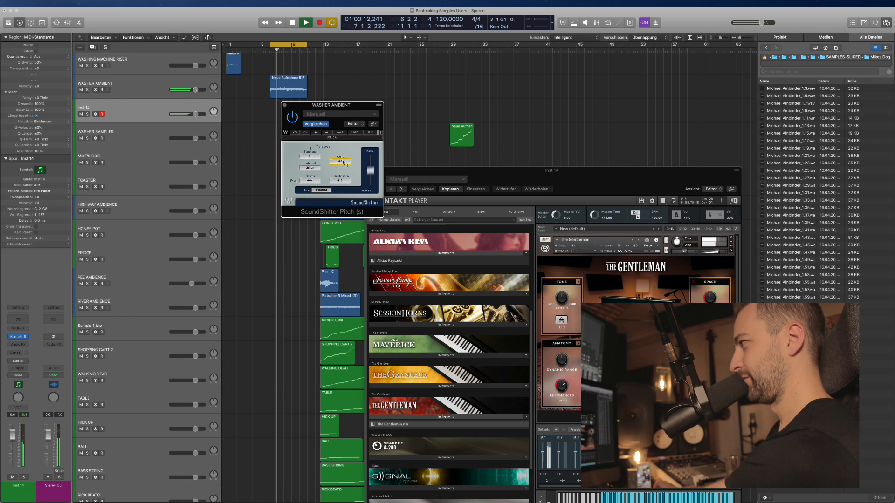
scroll(343, 162, up, 15)
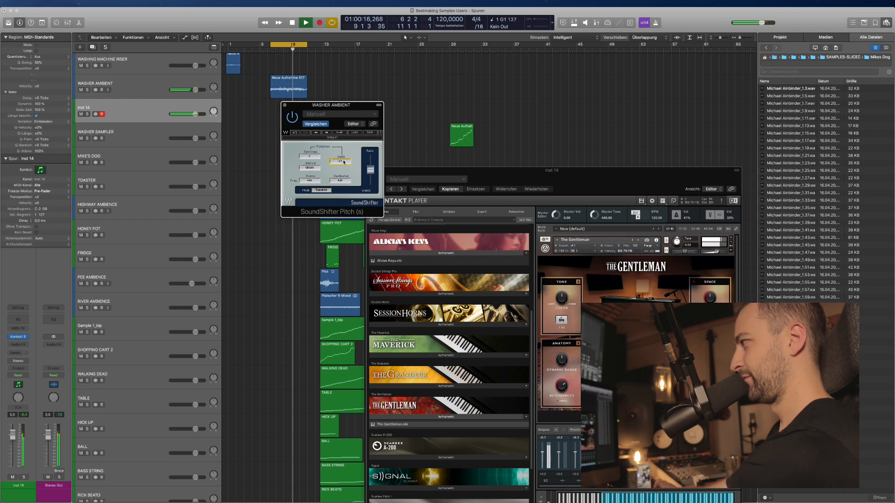
scroll(344, 162, up, 3)
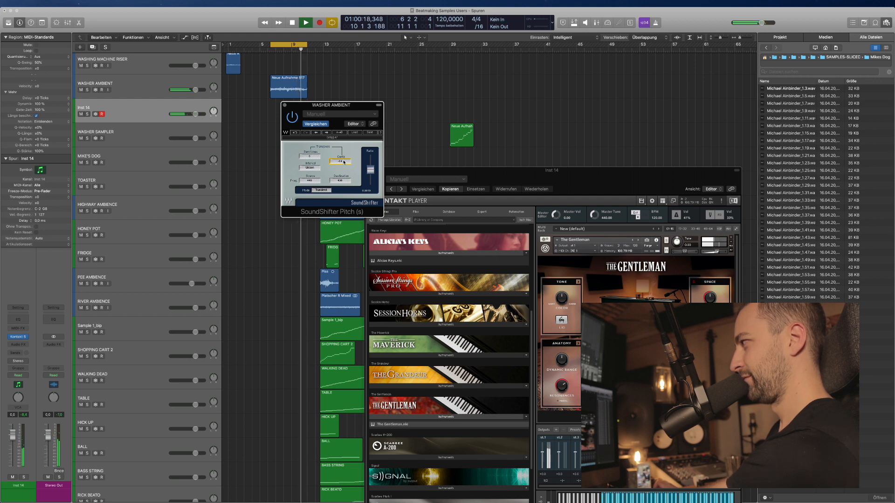
key(super+w)
key(space)
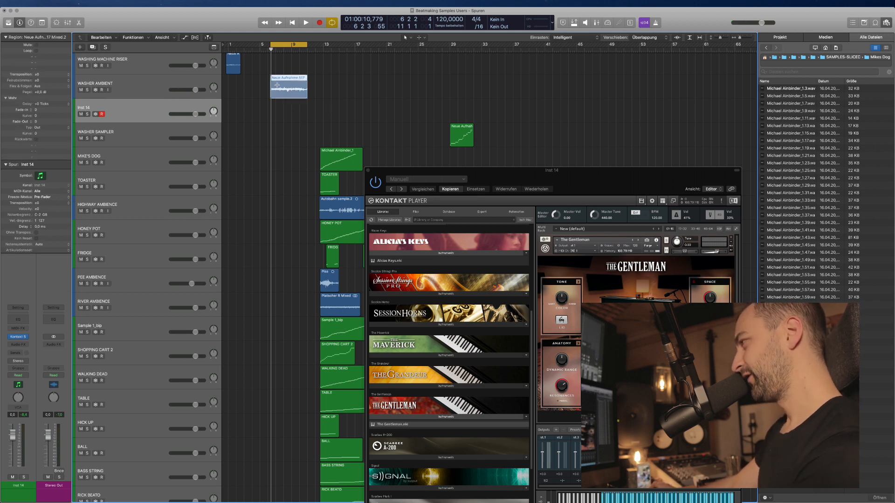
Delete the Inst 14 Kontakt track.
key(super+Right)
click(163, 128)
click(151, 115)
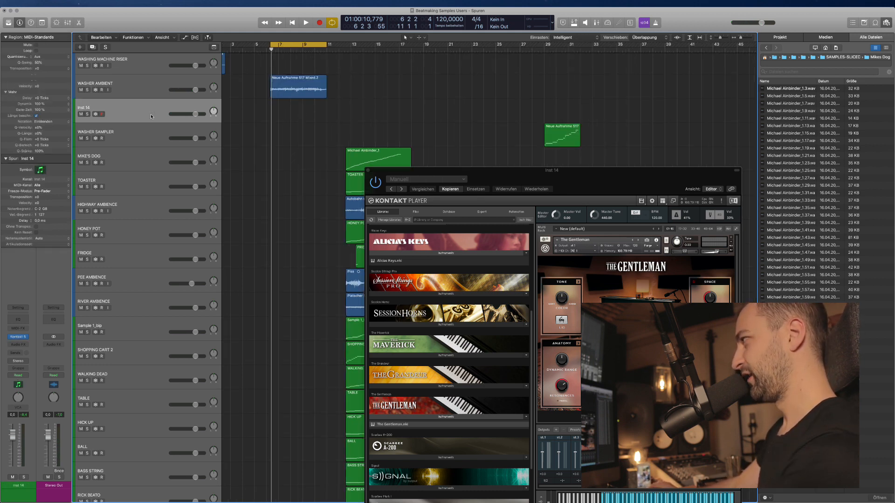
key(super+BackSpace)
Make track rows taller and move down through WASHER AMBIENT, MIKE'S DOG and TOASTER to HONEY POT.
super+click(275, 81)
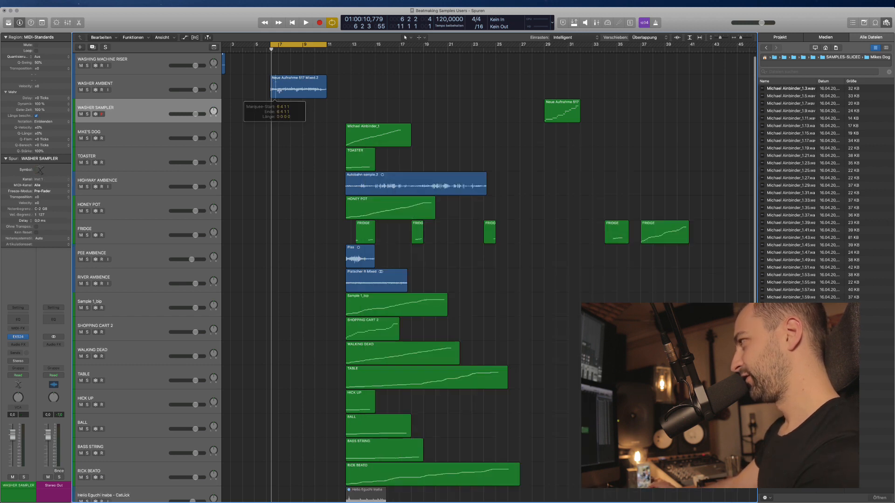
key(super+Down)
click(289, 84)
scroll(285, 88, up, 3)
click(164, 117)
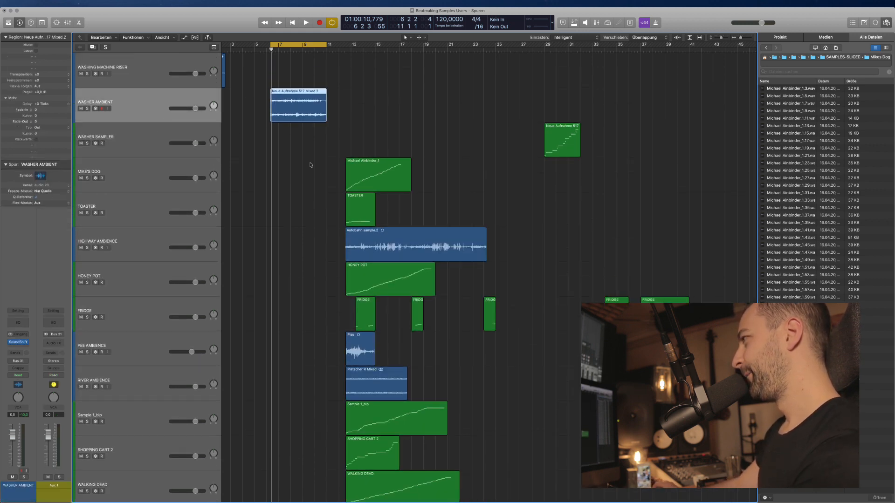
scroll(317, 168, down, 1)
click(304, 183)
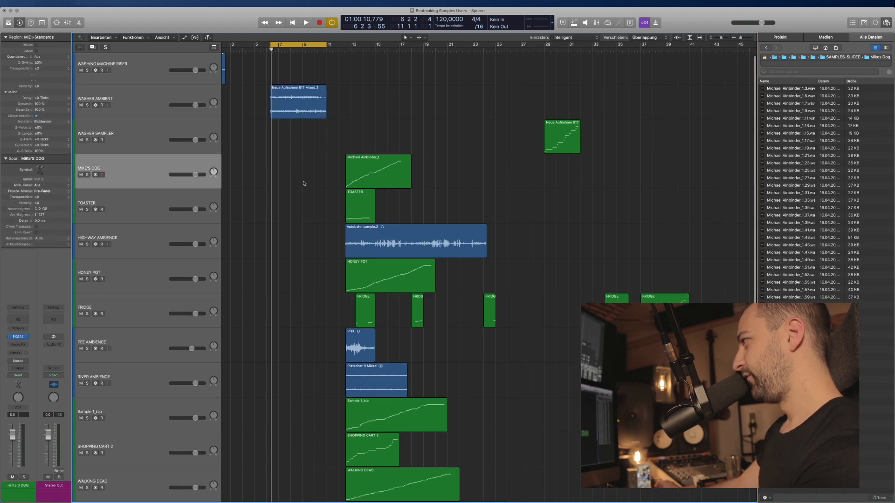
click(156, 201)
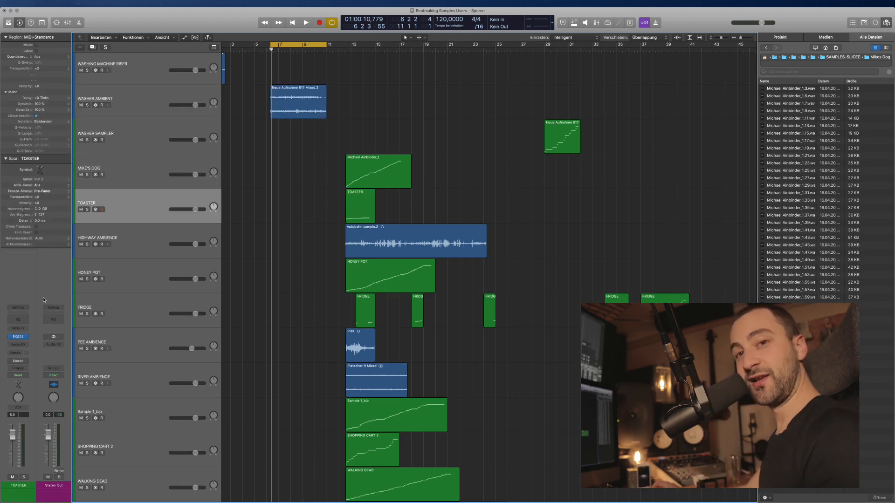
click(170, 281)
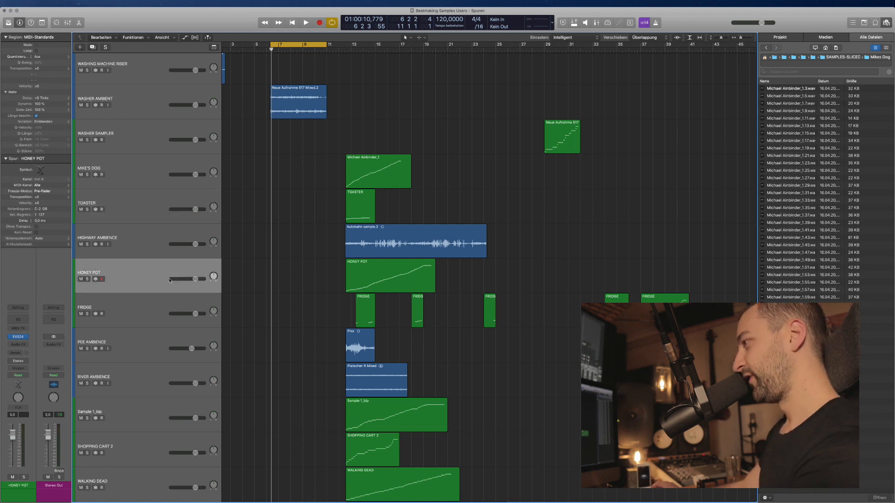
Solo the HONEY POT region, cycle bars 13–19 and open its EXS24 sampler.
click(418, 288)
key(ctrl+s)
key(u)
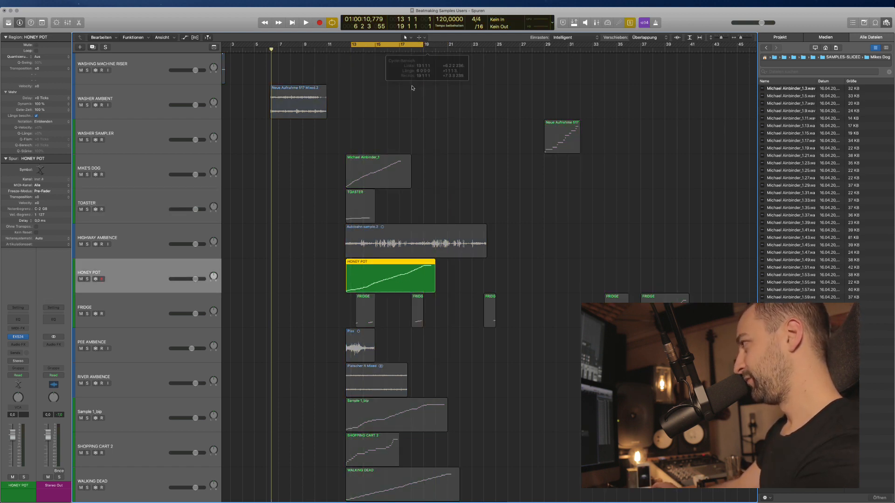
click(20, 337)
drag(150, 29, 547, 169)
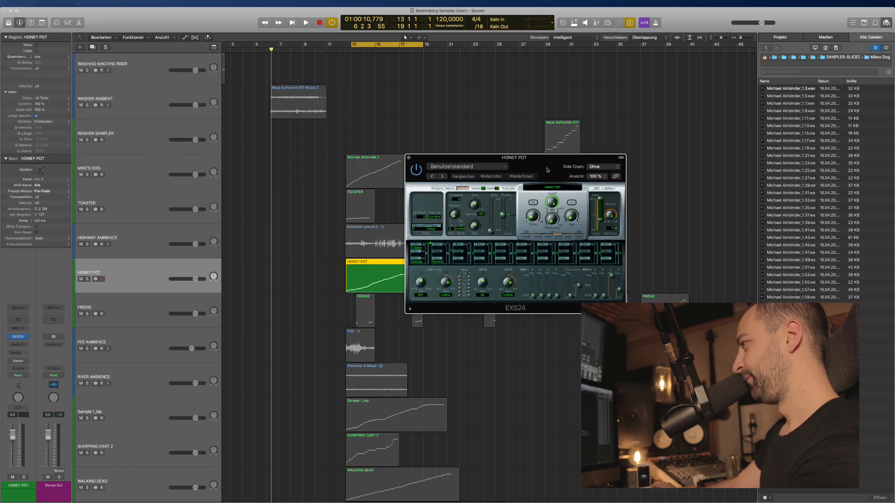
Tune HONEY POT's EXS24 down by 2 and set it to Mono during playback, then close it.
key(space)
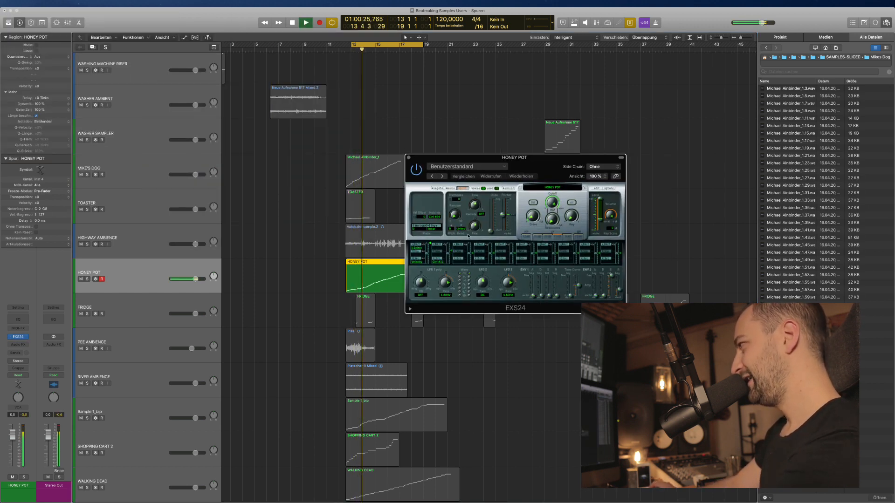
mouse_move(475, 206)
mouse_down()
mouse_move(477, 226)
mouse_move(473, 183)
mouse_move(477, 227)
mouse_move(479, 191)
mouse_up()
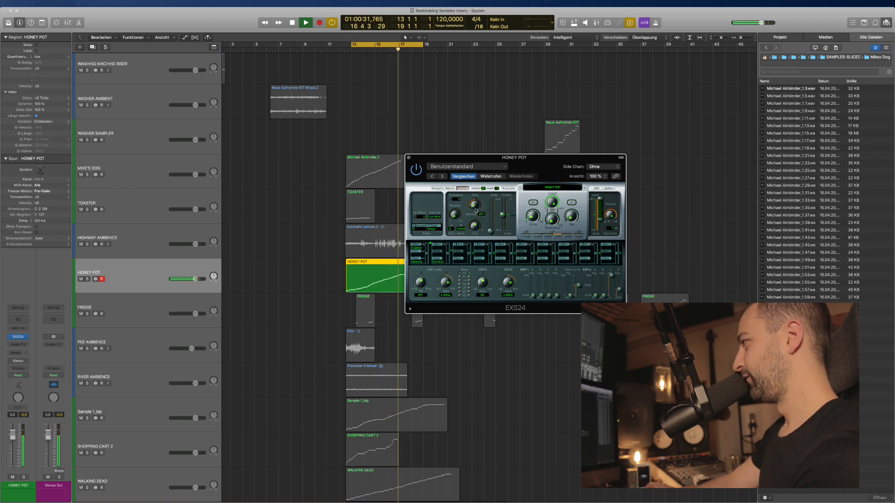
mouse_move(491, 230)
mouse_down()
mouse_move(492, 205)
mouse_move(491, 232)
mouse_up()
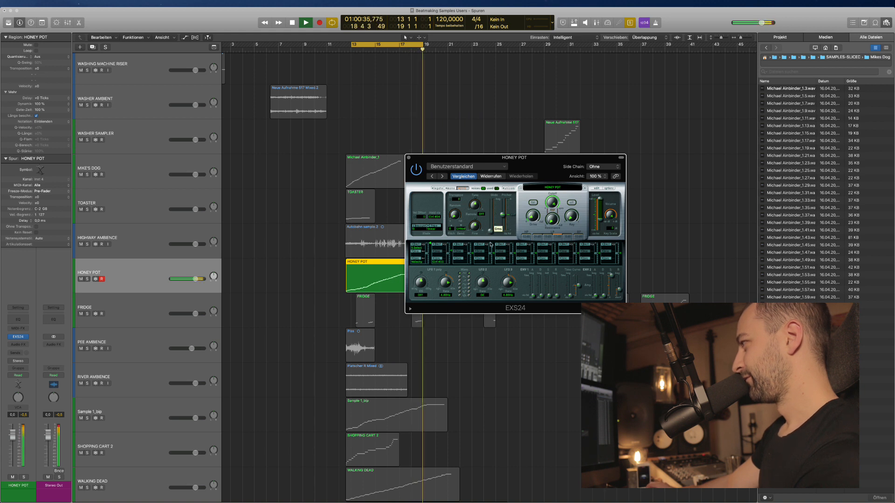
click(451, 189)
key(space)
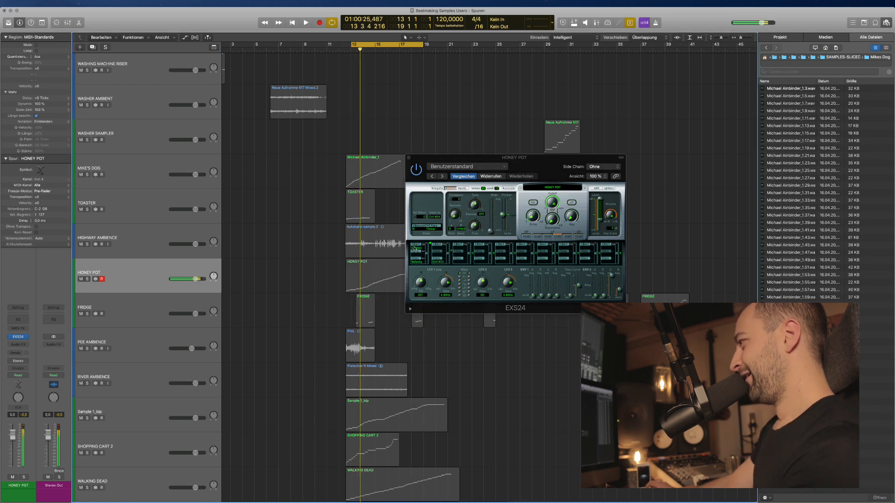
click(409, 158)
click(414, 165)
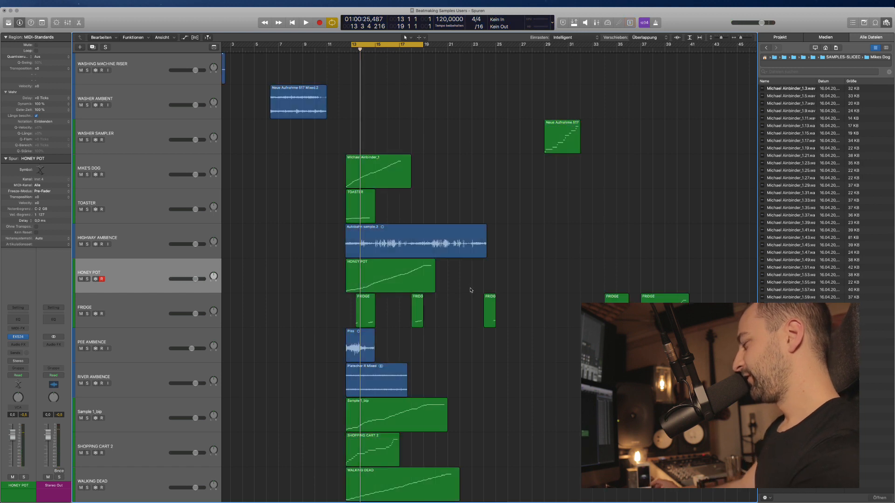
Start the cycle one beat earlier, solo and play it, and open MIKE'S DOG's EXS24.
key(super+Up)
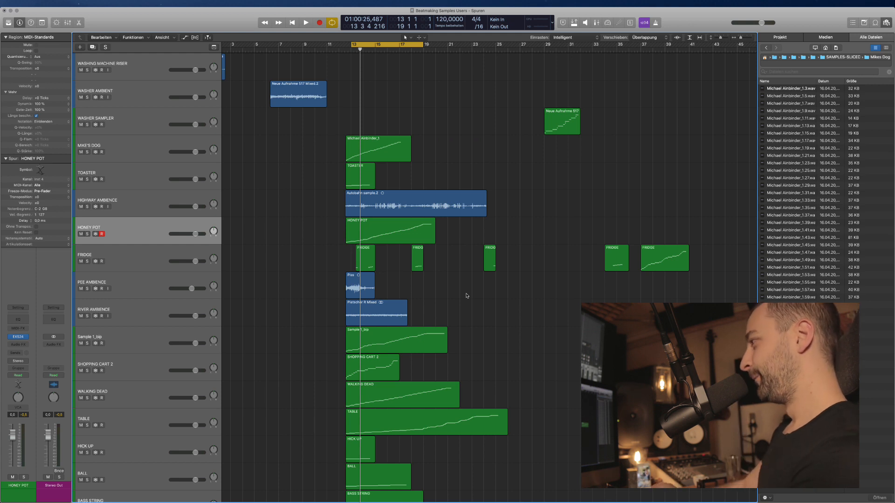
click(371, 146)
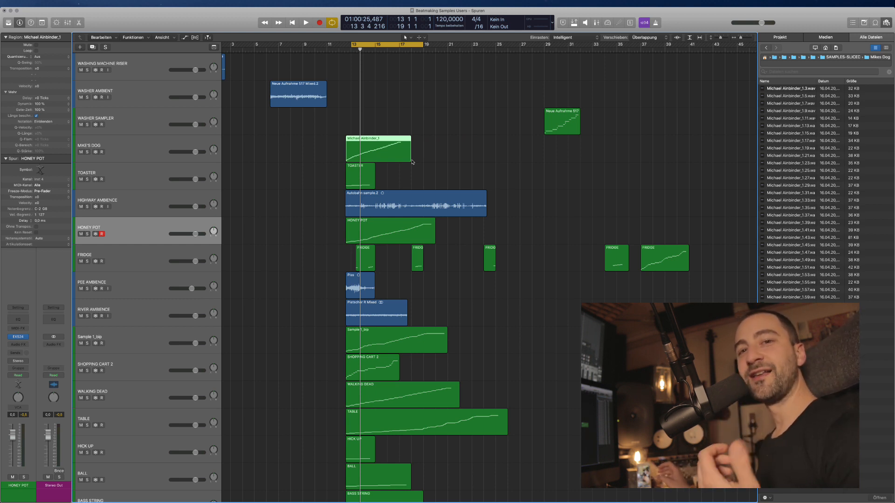
click(392, 182)
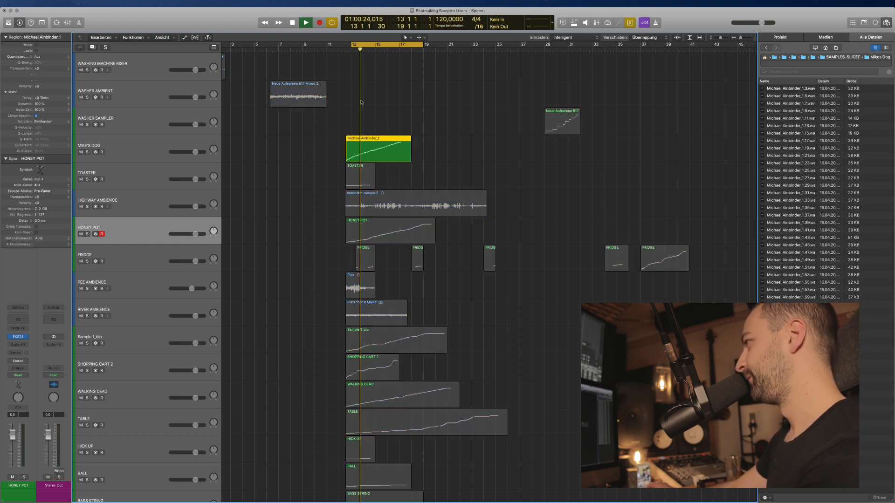
drag(352, 44, 347, 45)
key(ctrl+s)
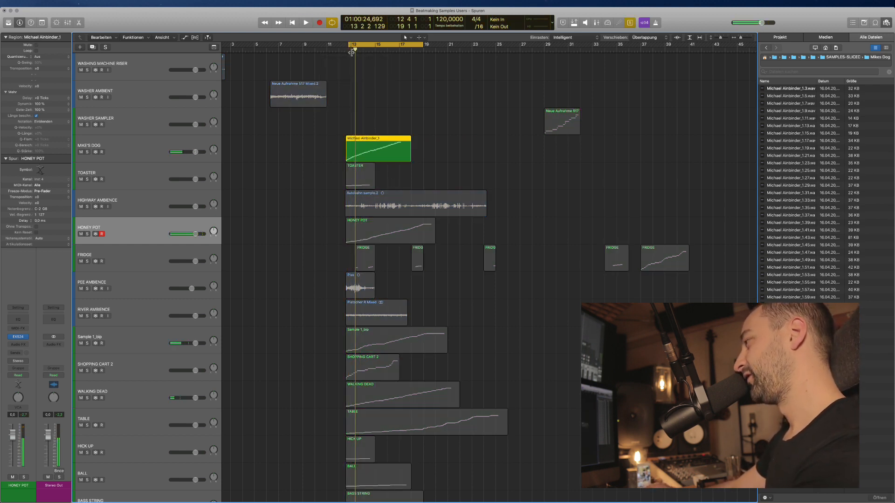
key(space)
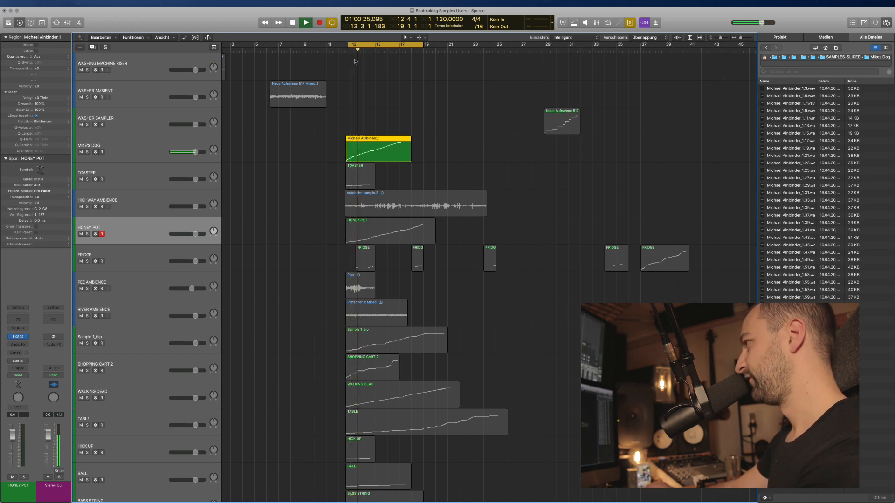
click(135, 146)
click(19, 337)
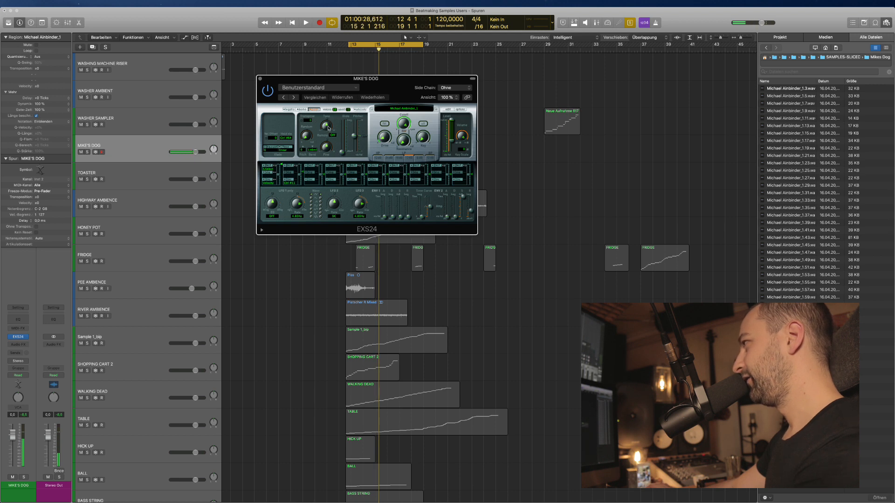
Retune MIKE'S DOG's EXS24 from -19 to -14 during playback, then unsolo and close it.
key(space)
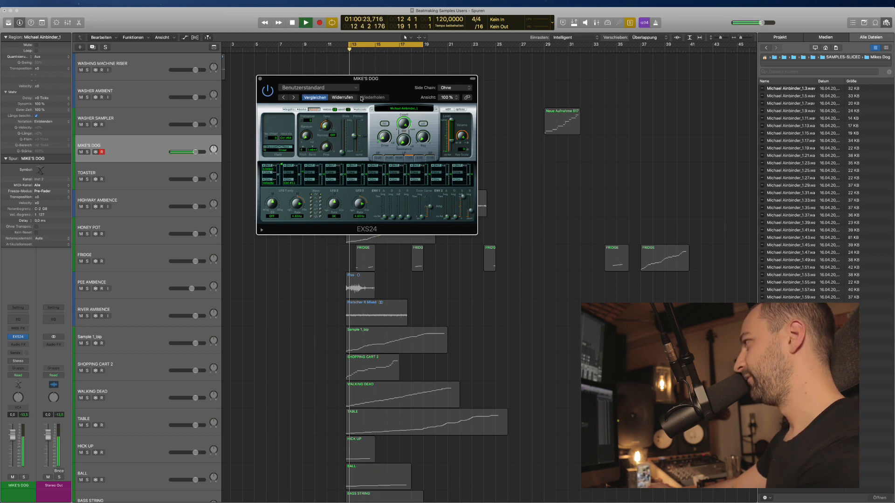
drag(364, 126, 363, 120)
key(space)
key(ctrl+s)
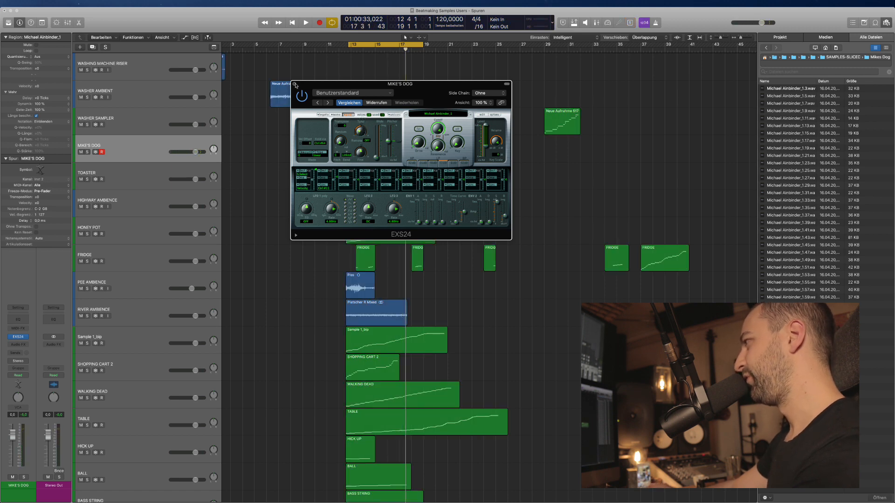
key(super+w)
click(360, 178)
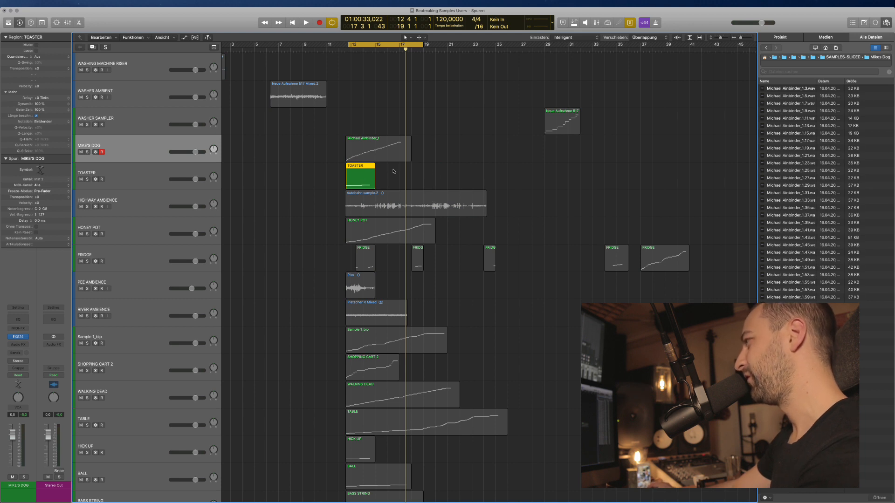
Audition the HONEY POT, PEE AMBIENCE and Sample 1_bip regions in turn.
click(390, 228)
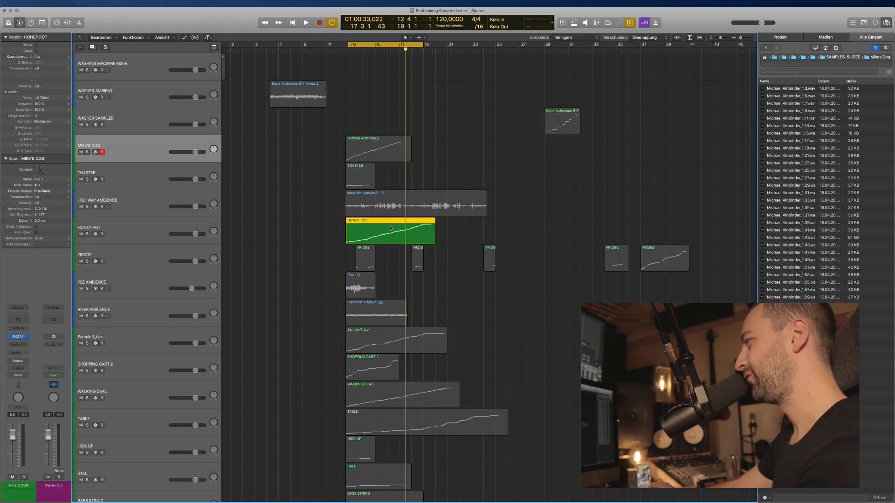
key(space)
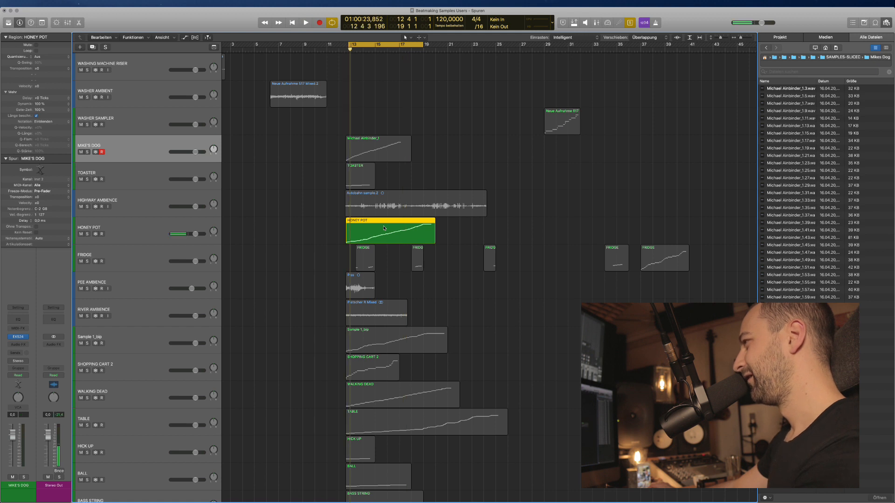
click(360, 282)
scroll(361, 282, down, 2)
key(super+a)
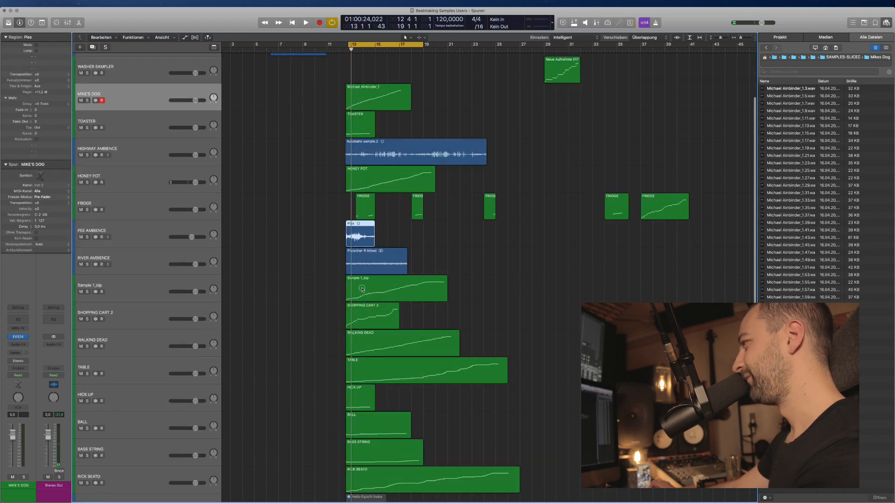
click(364, 290)
key(space)
scroll(364, 289, down, 1)
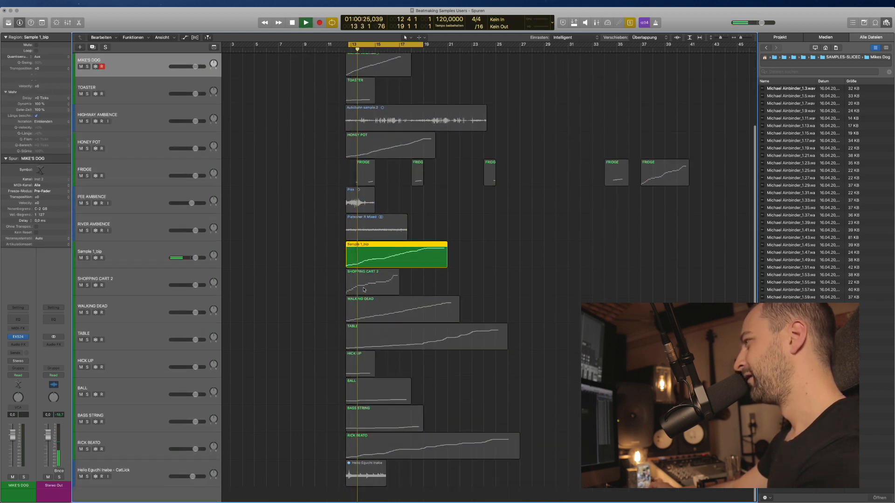
Play the SHOPPING CART 2 region from bar 13, then select the SHOPPING CART 2 track.
key(super+a)
click(371, 290)
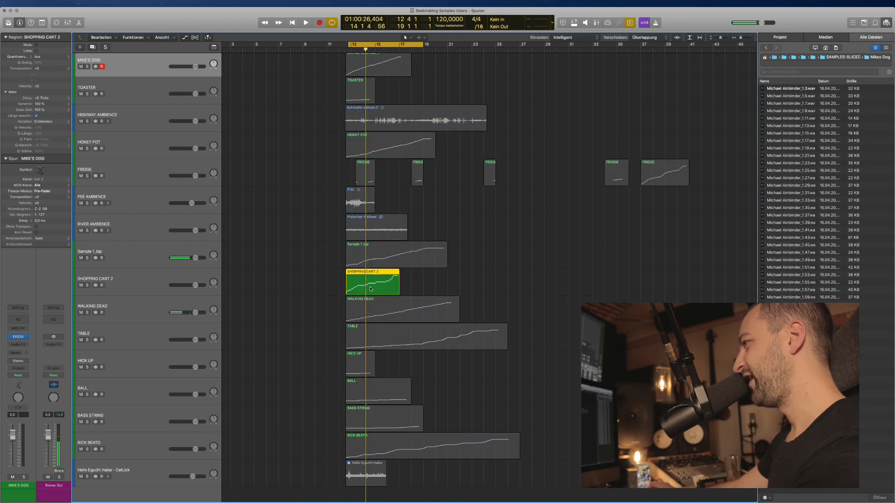
key(space)
key(space)
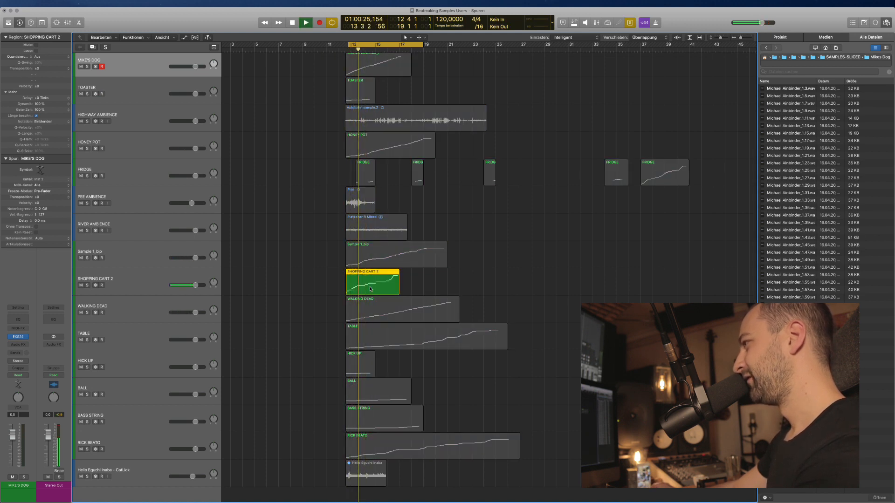
key(super+a)
key(space)
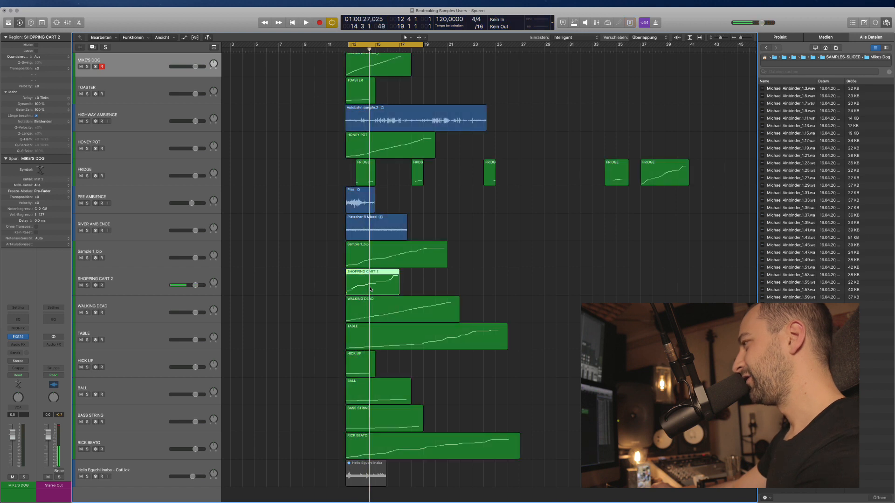
click(162, 282)
Insert FF Pro-Q 3 on SHOPPING CART 2, solo it, and set the low cut to ~262 Hz and the high cut to ~9.6 kHz.
click(18, 345)
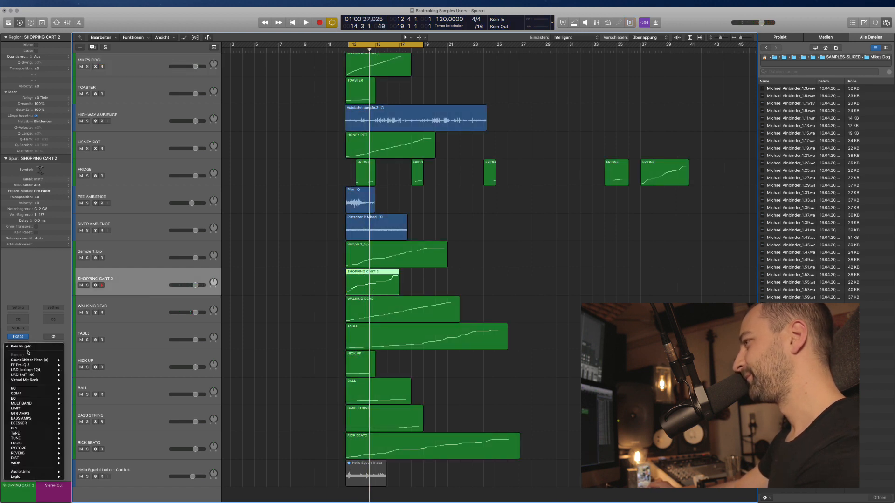
mouse_move(29, 365)
click(82, 369)
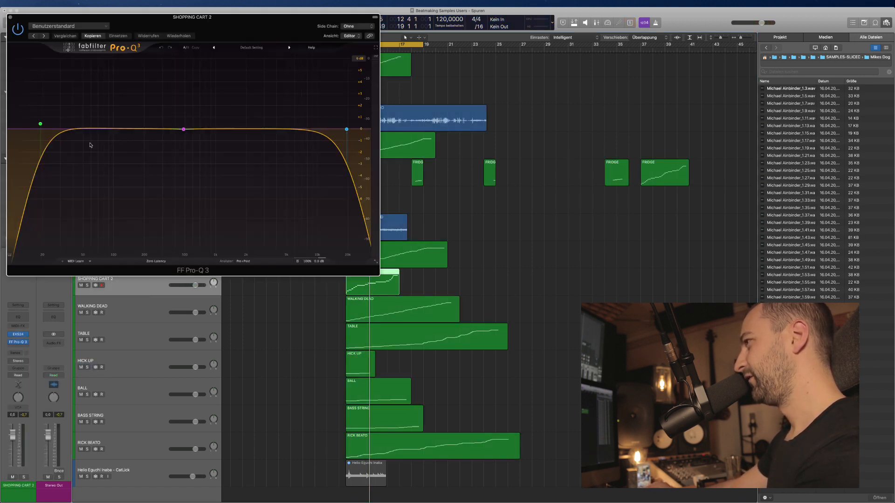
key(space)
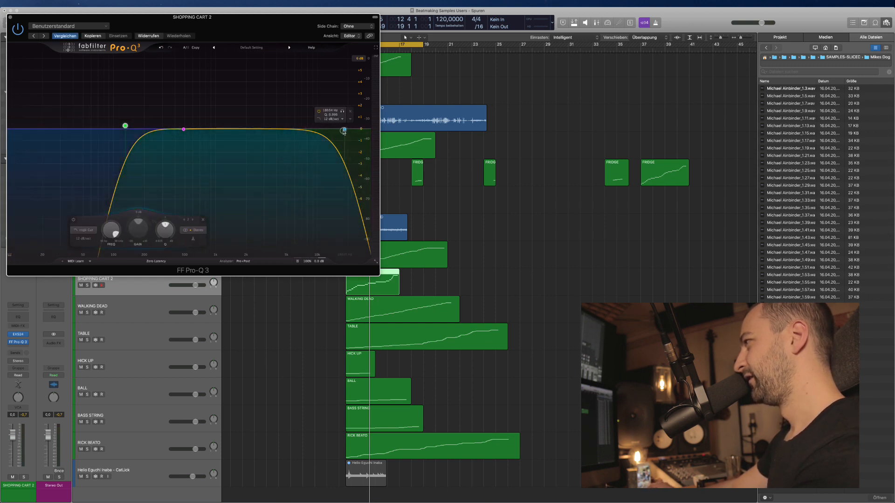
drag(347, 129, 271, 126)
key(ctrl+s)
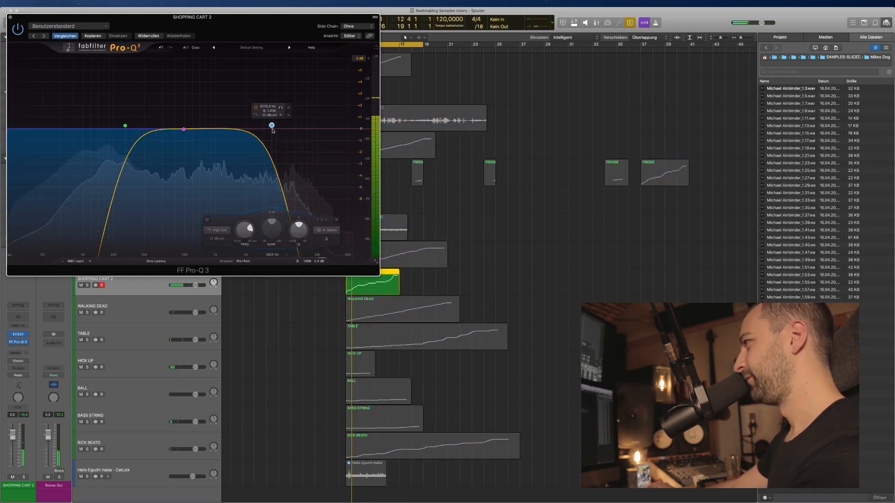
mouse_move(125, 125)
mouse_down()
mouse_move(164, 125)
mouse_move(133, 123)
mouse_up()
drag(272, 125, 309, 113)
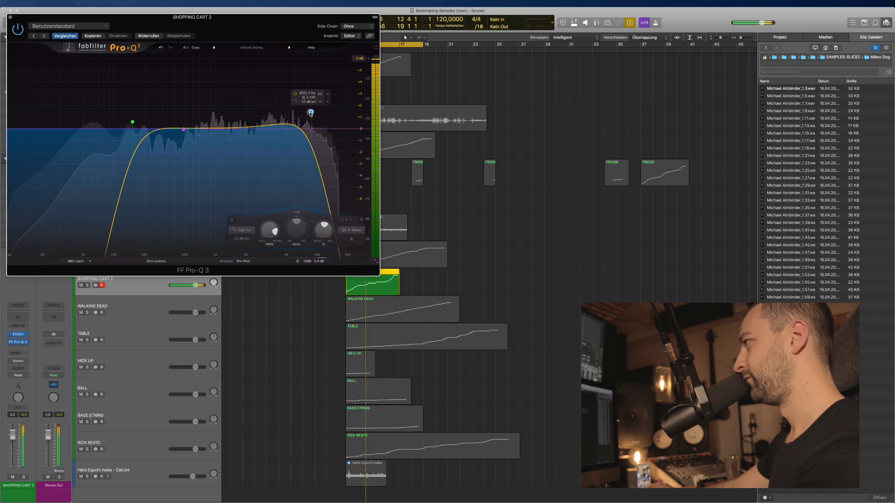
Close the EQ, rename SHOPPING CART 2 to SNARE and move it below WASHER AMBIENT.
click(9, 17)
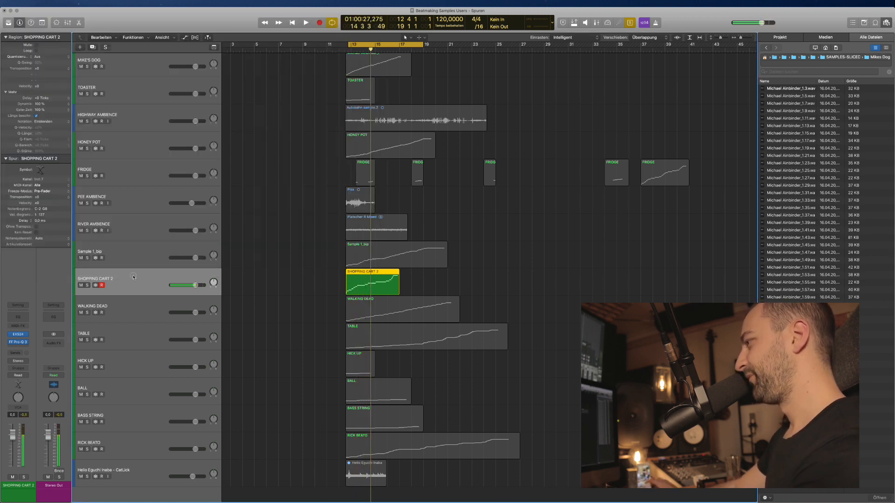
double_click(134, 278)
text(SNARE)
key(Return)
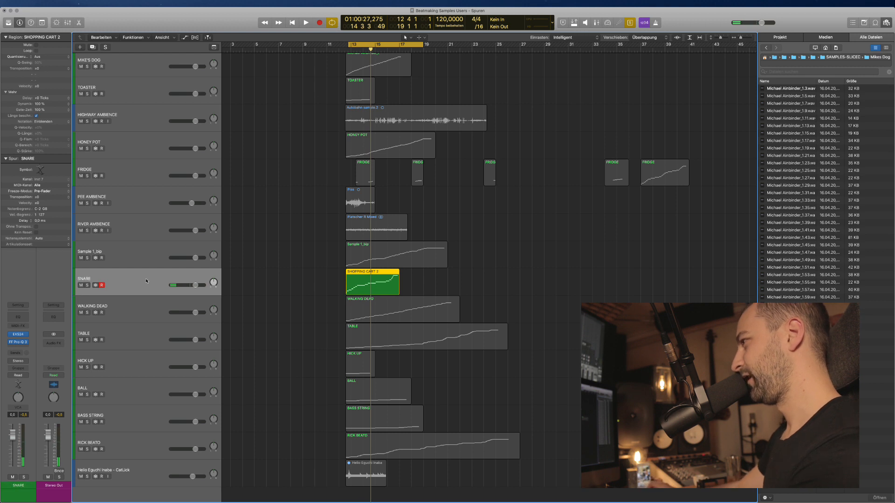
drag(134, 280, 132, 106)
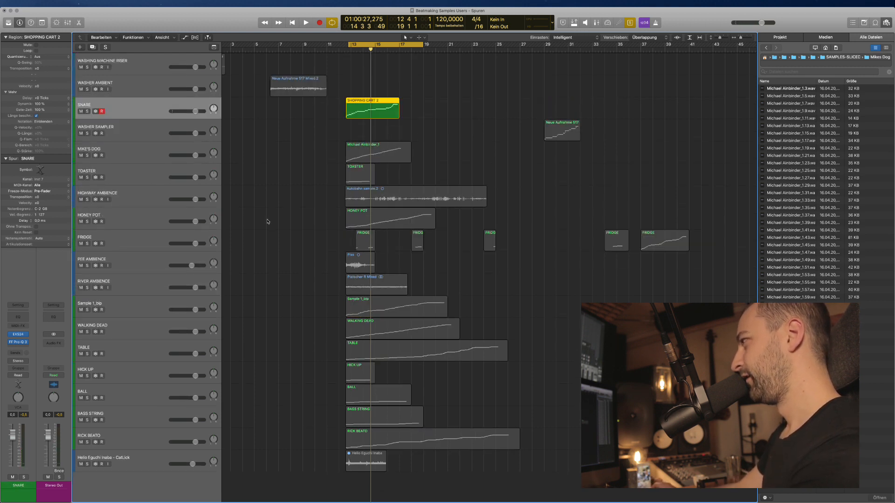
Solo the Sample 1_bip region and play from the cycle start.
click(372, 308)
key(ctrl+s)
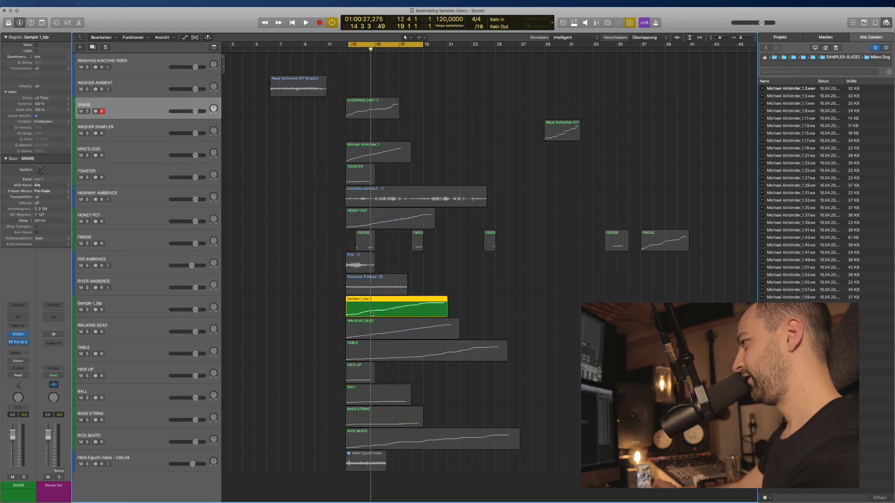
key(space)
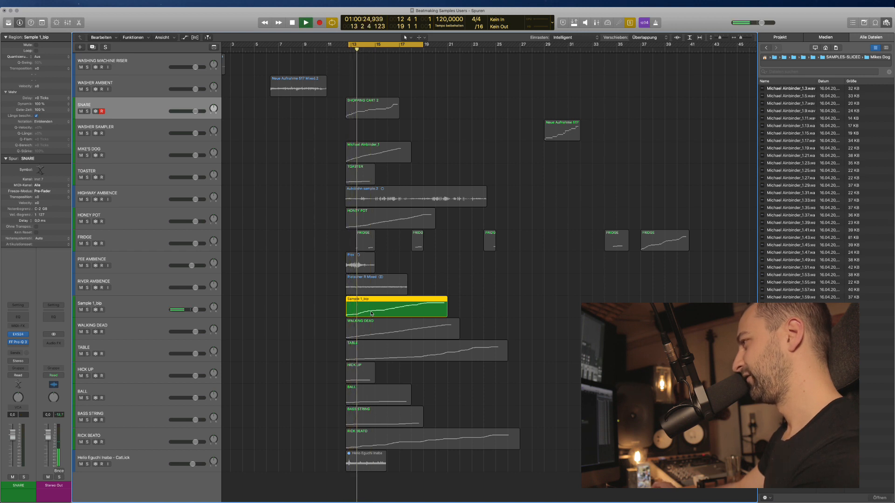
Tweak a WALKING DEAD EXS24 sampler setting while listening, then move the track below SNARE.
key(Down)
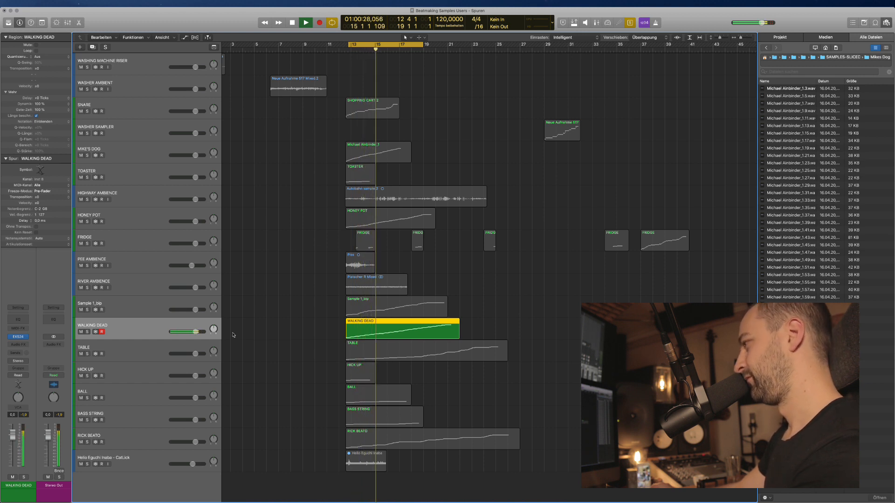
key(space)
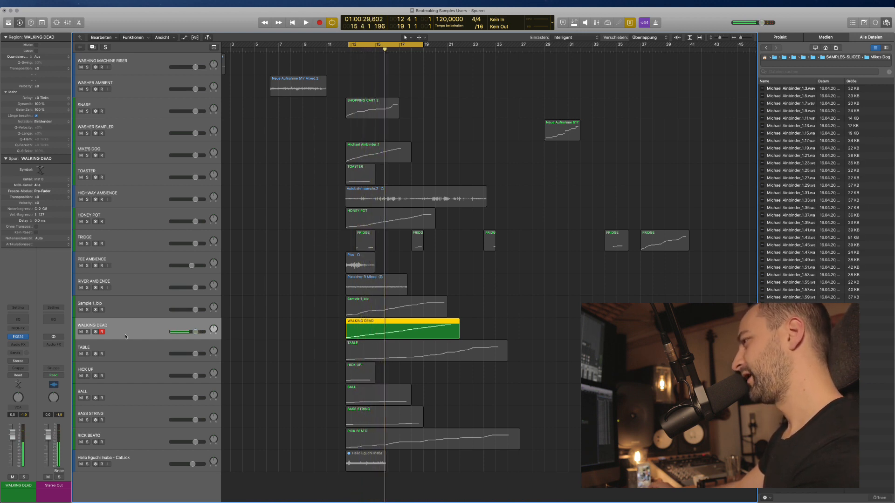
click(19, 337)
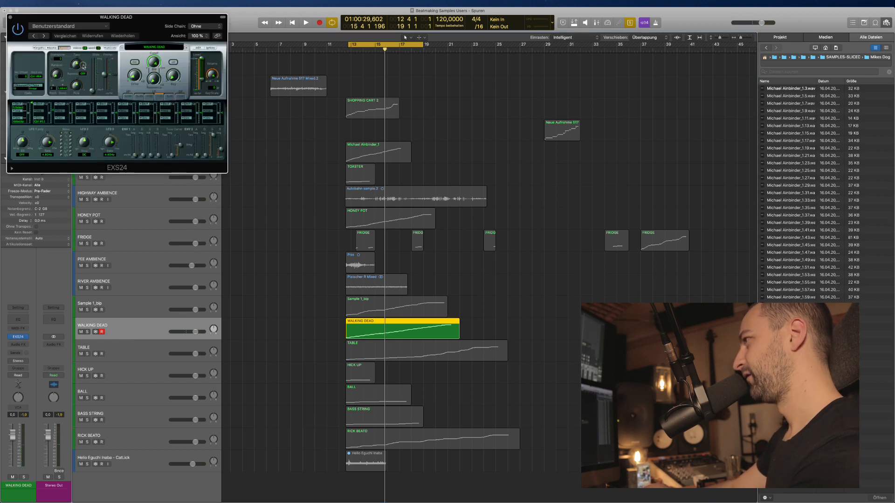
drag(83, 66, 79, 73)
key(space)
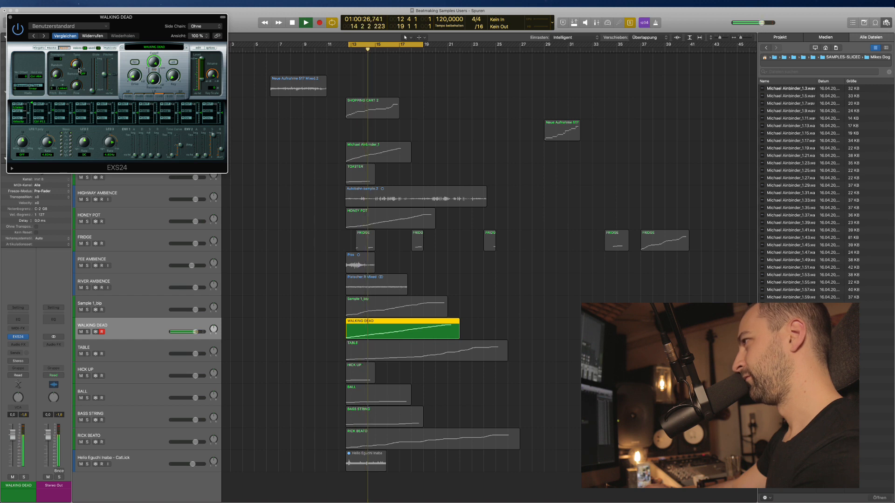
key(space)
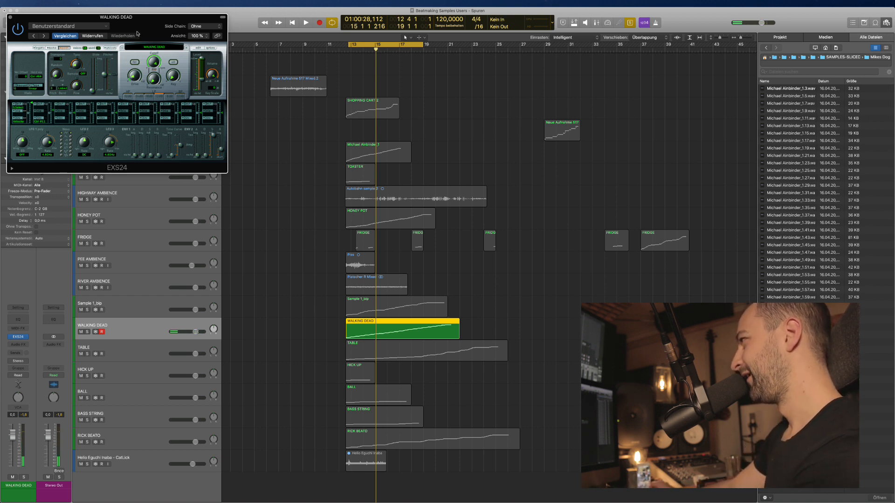
drag(138, 33, 627, 185)
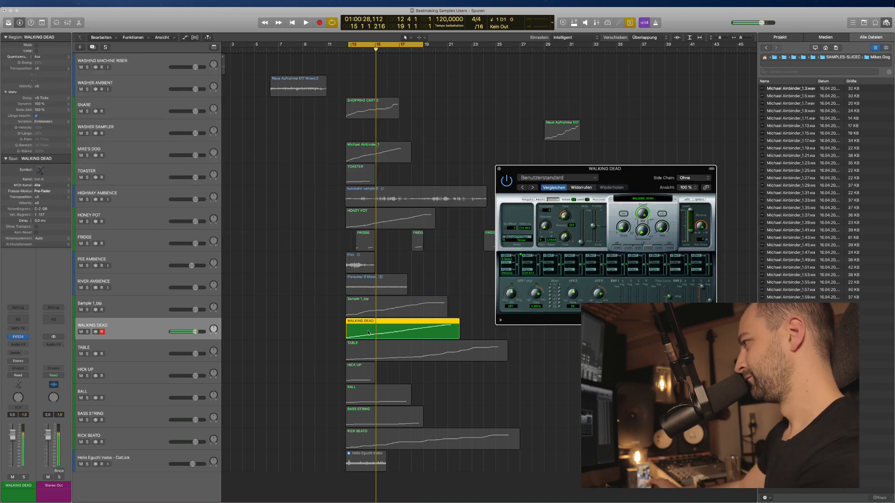
drag(131, 334, 249, 127)
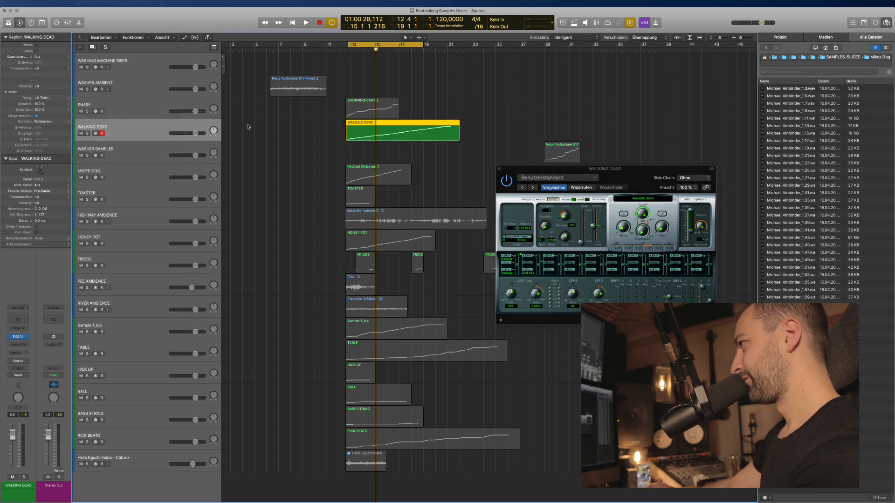
Rename the WALKING DEAD track to KICK and delete its WALKING DEAD region.
double_click(143, 134)
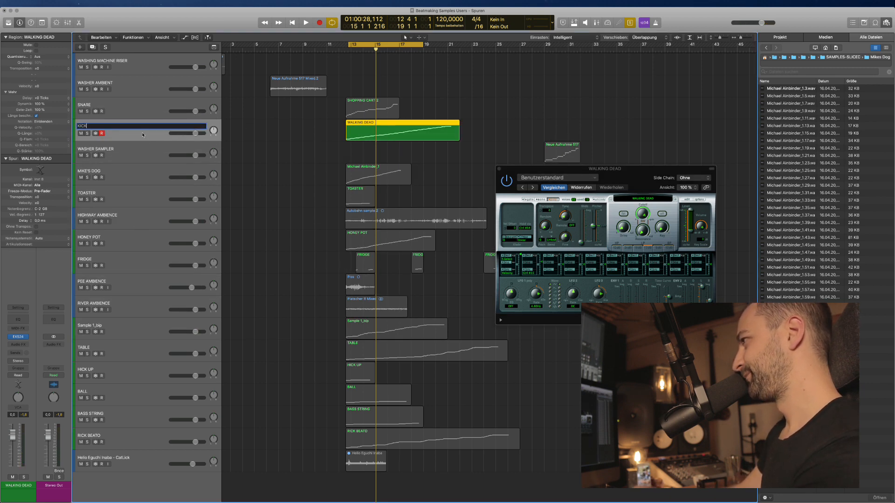
text(KICK)
key(Return)
key(Delete)
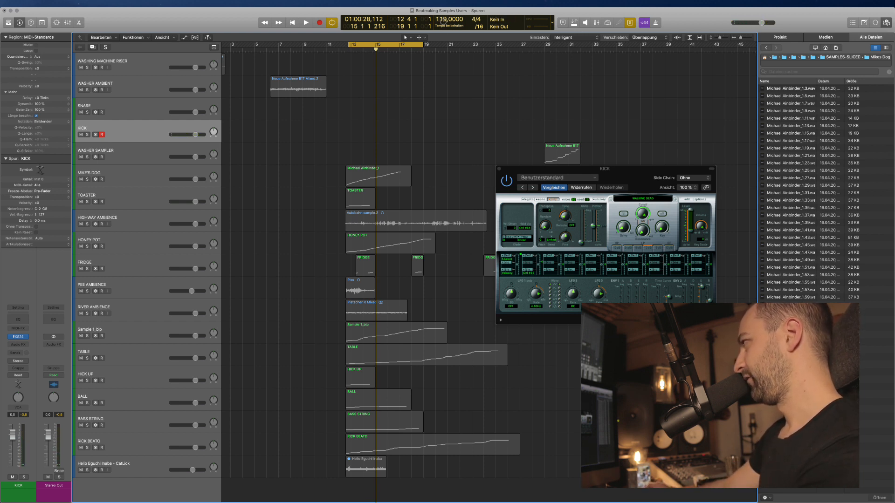
Change the project tempo from 119 to 70 BPM and play from the cycle start.
drag(443, 22, 450, 73)
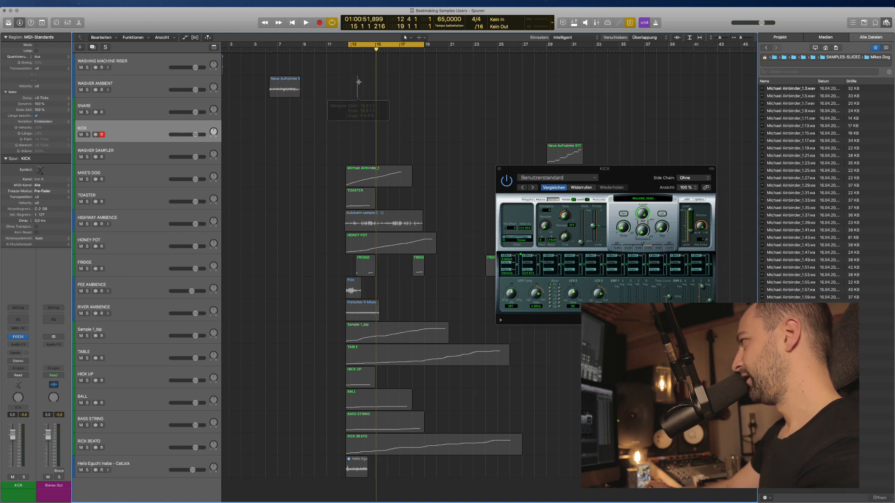
scroll(360, 84, up, 4)
drag(446, 20, 445, 14)
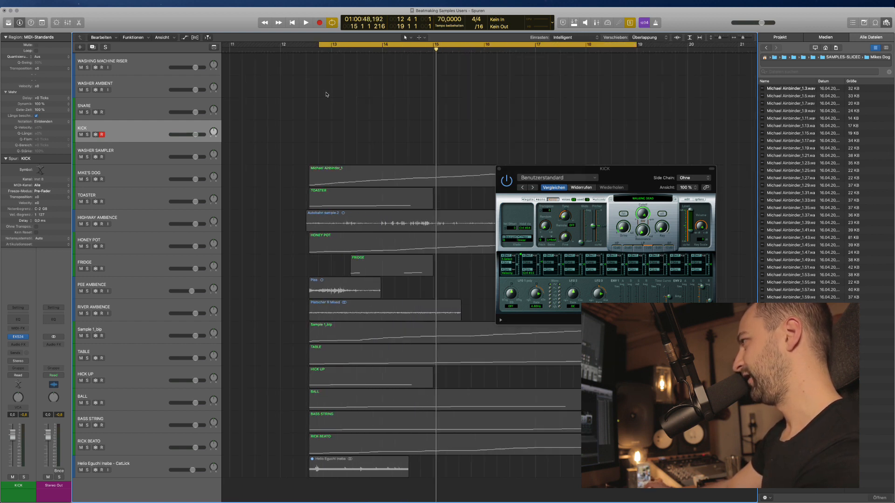
key(space)
Move all regions in the arrangement out to around bar 84.
scroll(410, 124, down, 7)
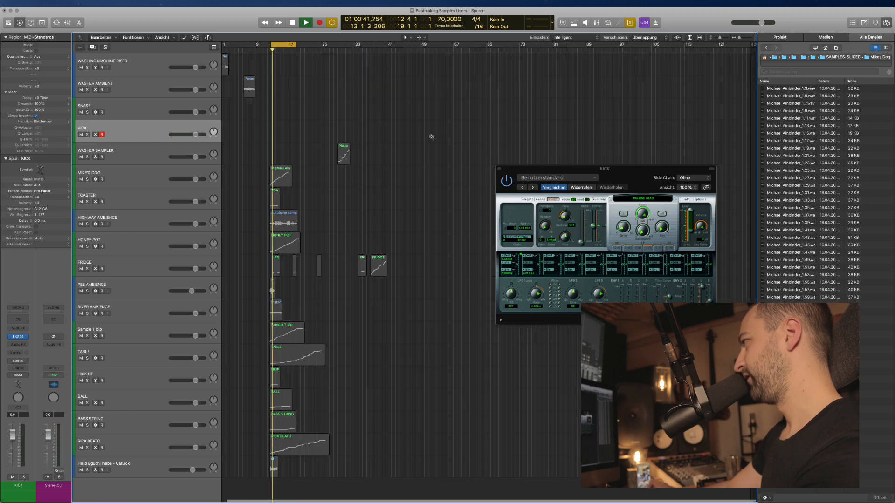
scroll(419, 414, down, 2)
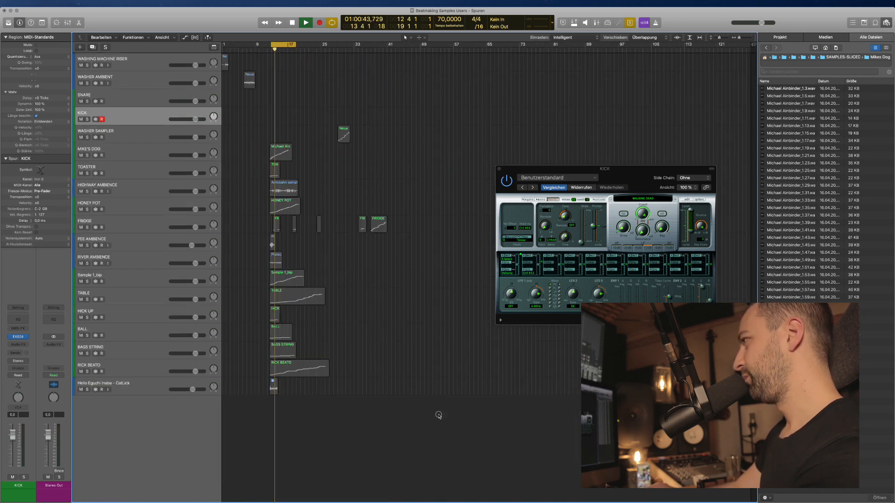
drag(438, 414, 571, 60)
key(space)
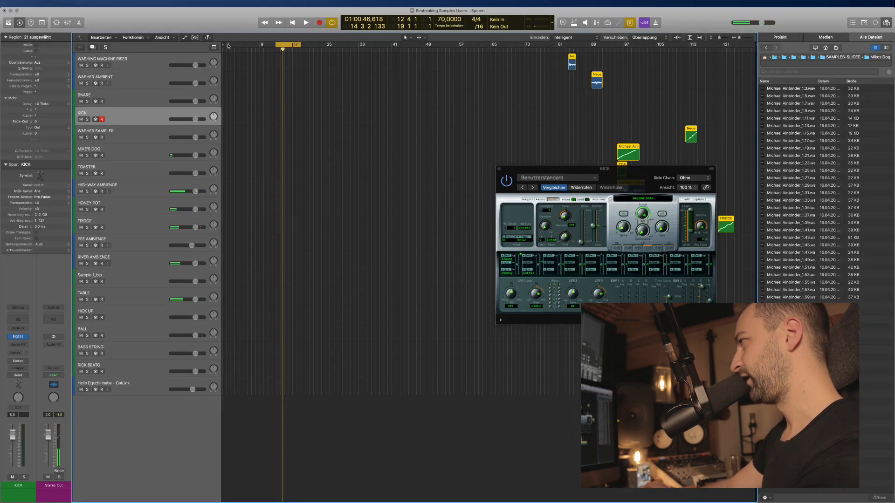
Set the cycle range to bars 1–16.
drag(228, 46, 290, 46)
key(super+Right)
scroll(262, 104, left, 5)
click(264, 111)
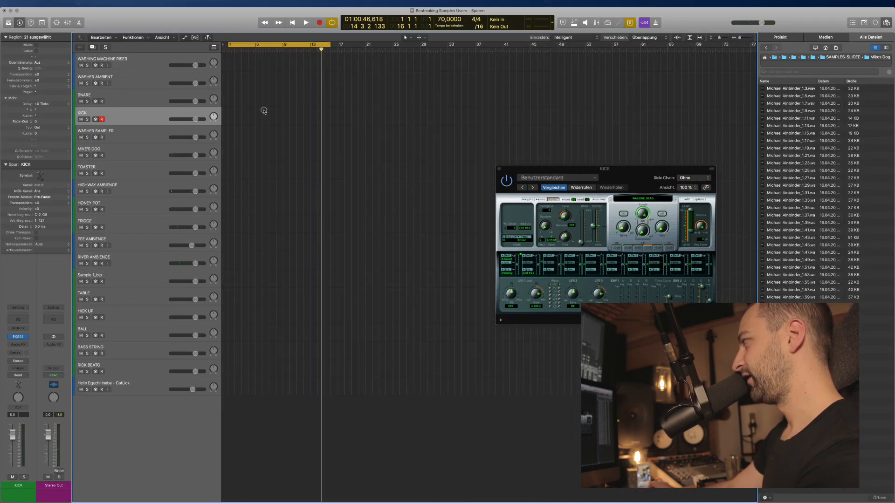
Close the KICK instrument window.
click(498, 170)
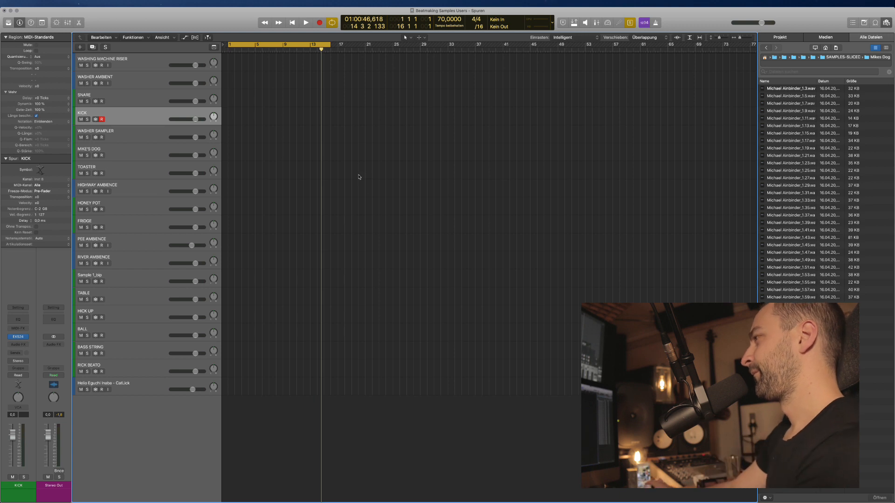
scroll(300, 179, down, 2)
scroll(430, 178, left, 5)
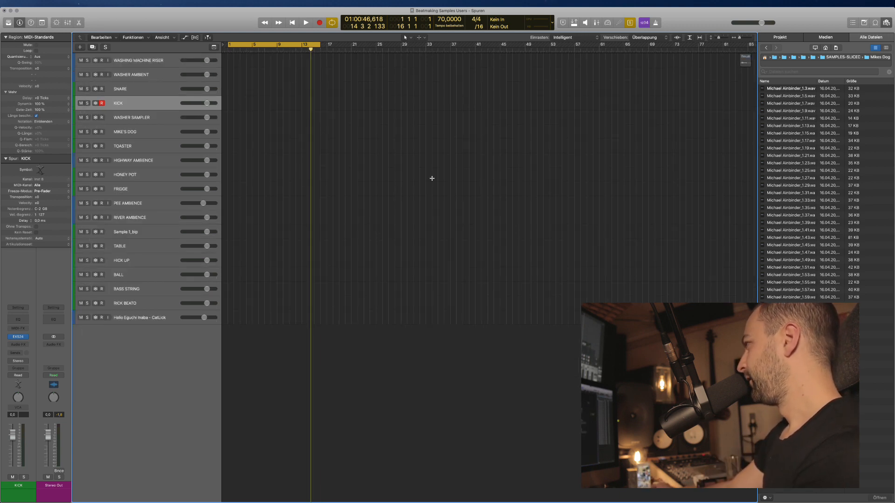
scroll(471, 181, up, 3)
scroll(314, 154, left, 1)
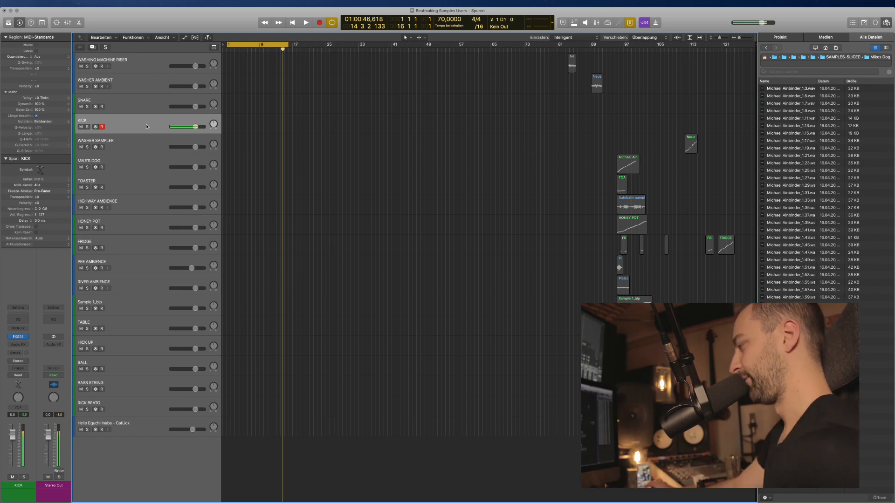
Record a trial take on KICK, delete it, and zoom out to the whole arrangement.
key(r)
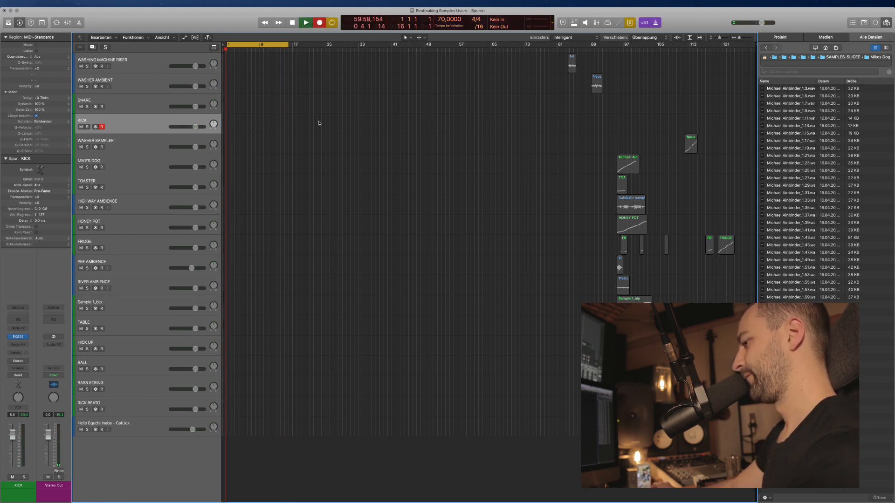
scroll(321, 125, up, 5)
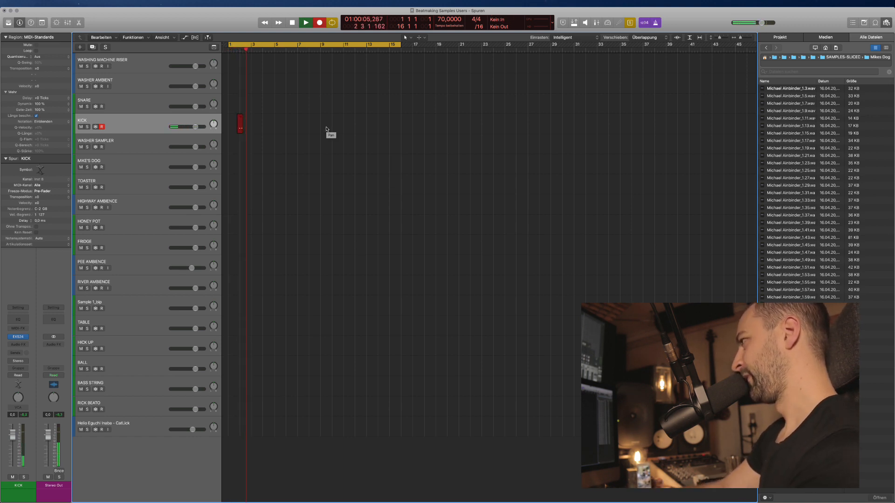
key(space)
drag(312, 163, 237, 123)
key(BackSpace)
key(super+Up)
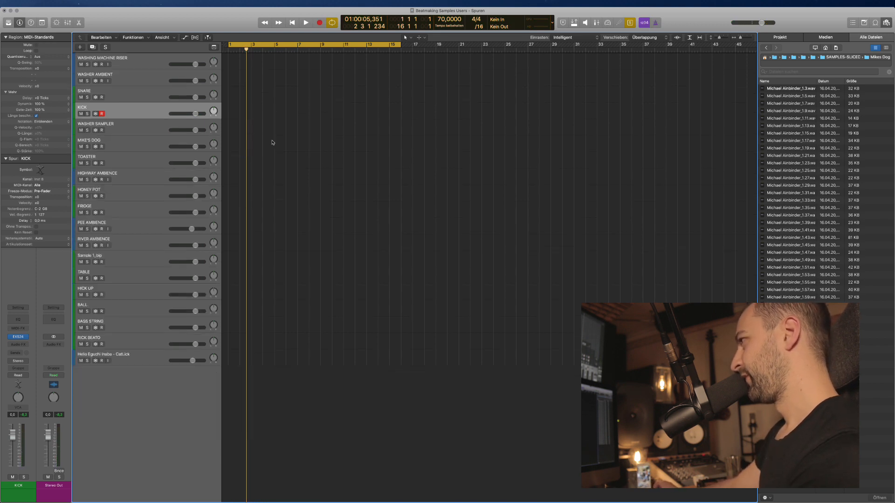
key(super+Left)
key(super+Left)
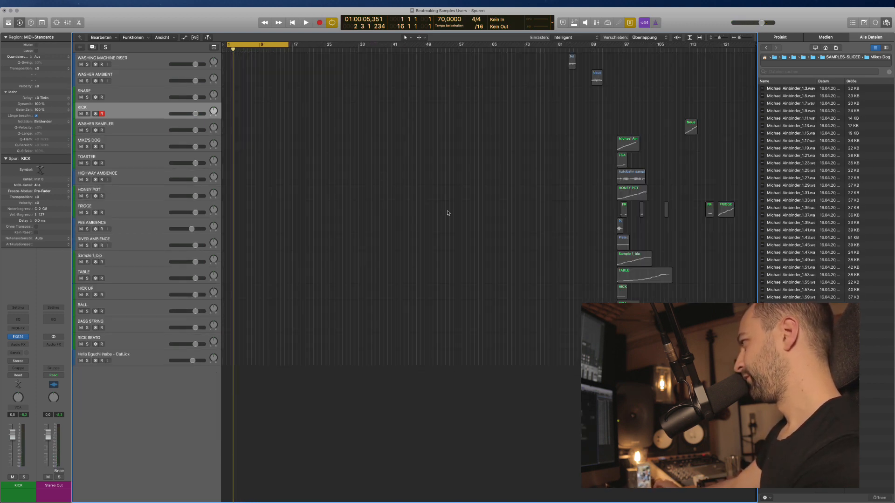
scroll(645, 166, right, 1)
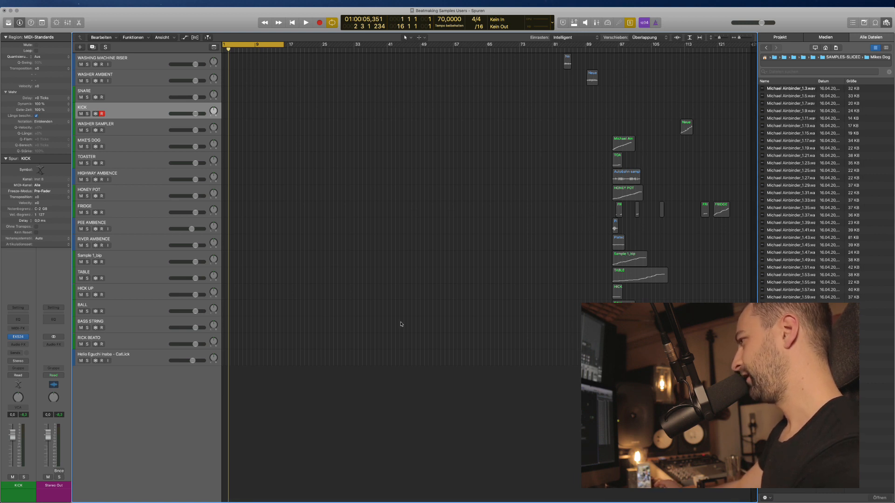
Move the Platscher R Mixed region on RIVER AMBIENCE so it starts at bar 1.
click(129, 177)
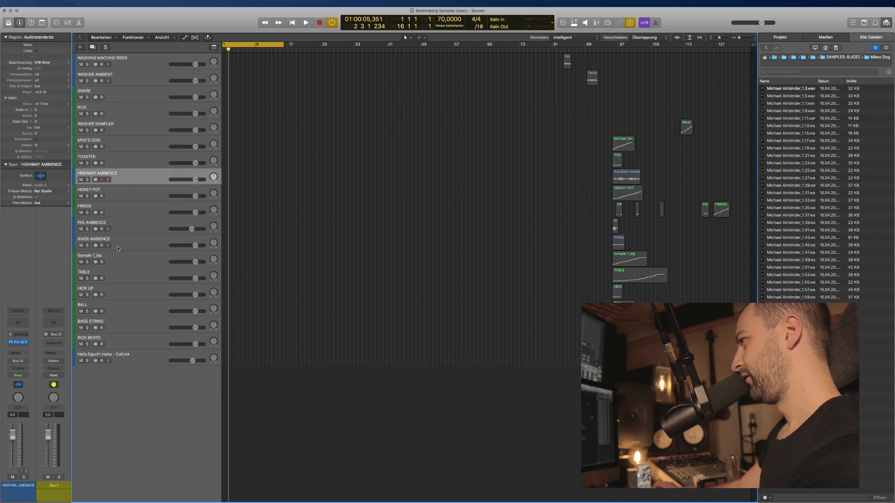
click(125, 237)
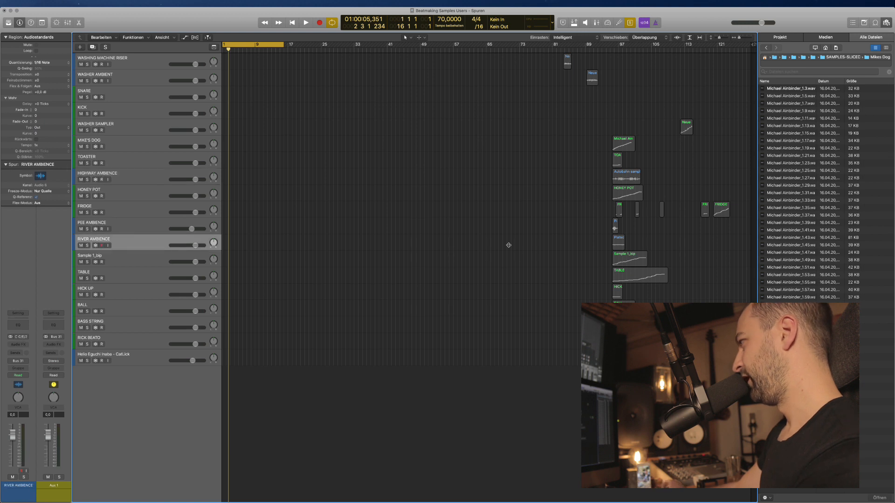
click(616, 244)
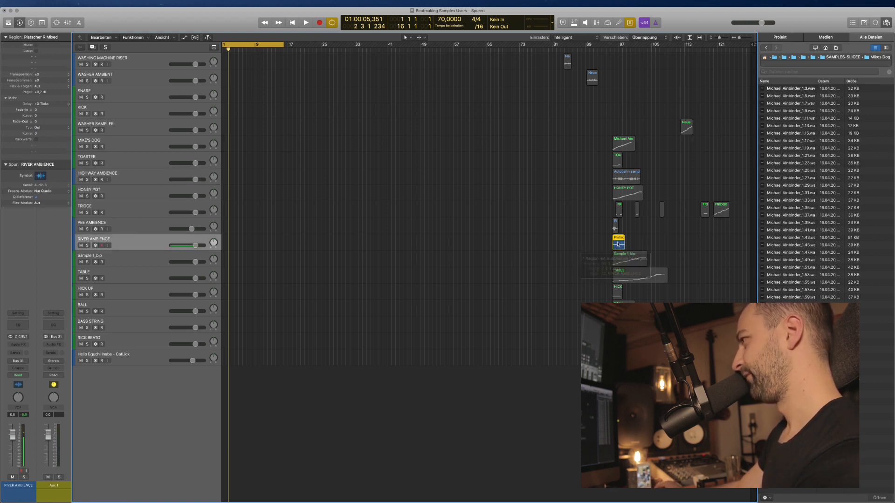
drag(616, 244, 246, 250)
scroll(245, 250, up, 5)
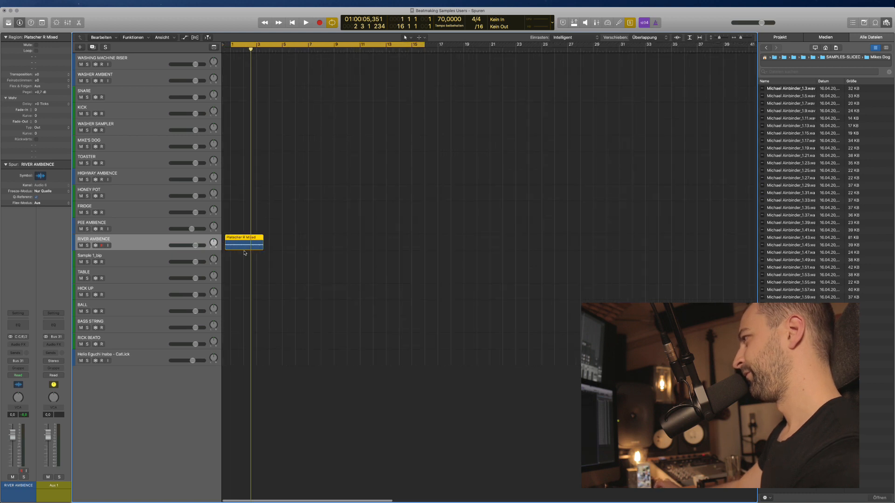
click(242, 267)
drag(235, 241, 181, 246)
click(244, 269)
Play from bar 1 and bring up RIVER AMBIENCE's Audio FX plug-in list.
key(space)
scroll(237, 266, up, 2)
key(ctrl+s)
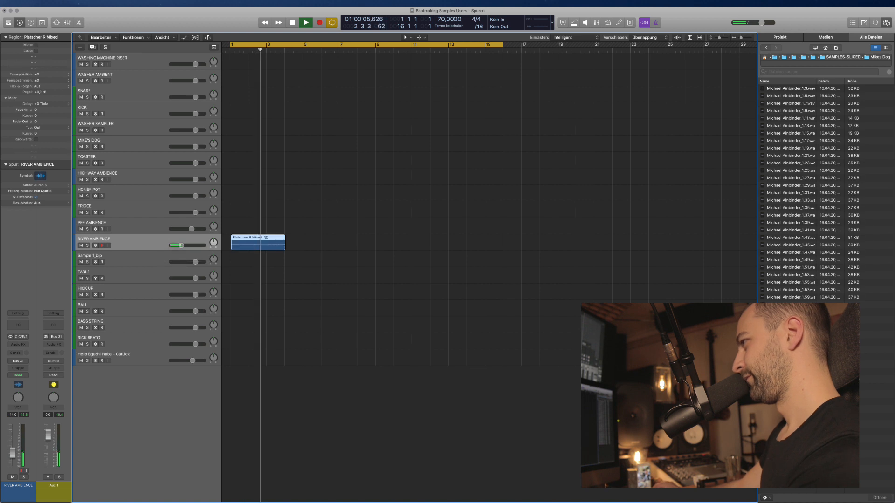
click(20, 345)
Insert FF Pro-Q 3 on RIVER AMBIENCE, tune the low cut to ~439 Hz and high cut to ~3.6 kHz, then close it.
mouse_move(33, 360)
click(78, 360)
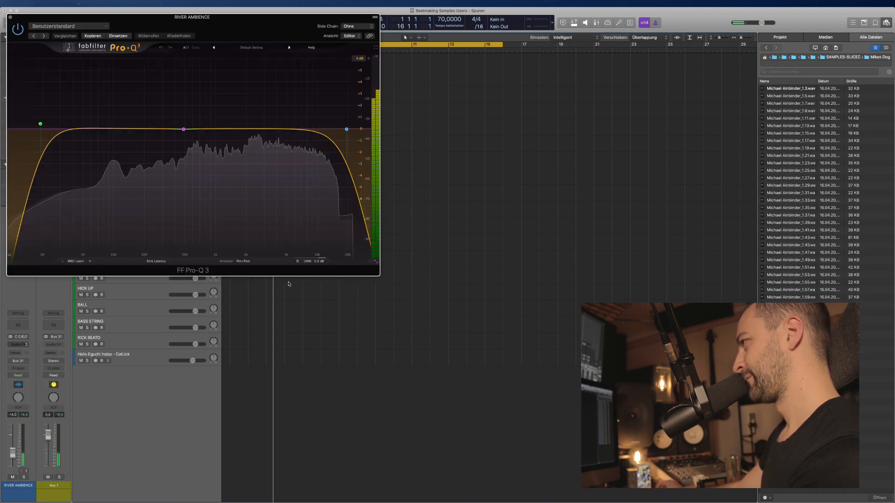
drag(42, 127, 87, 124)
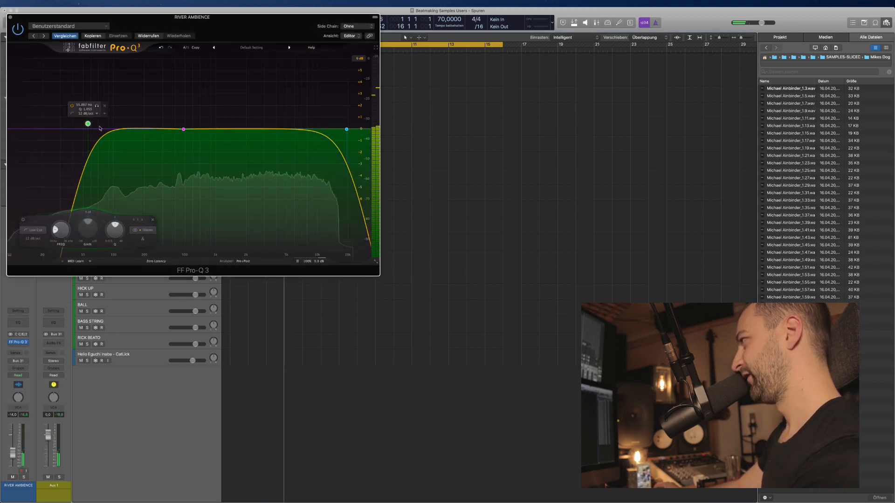
drag(346, 129, 313, 124)
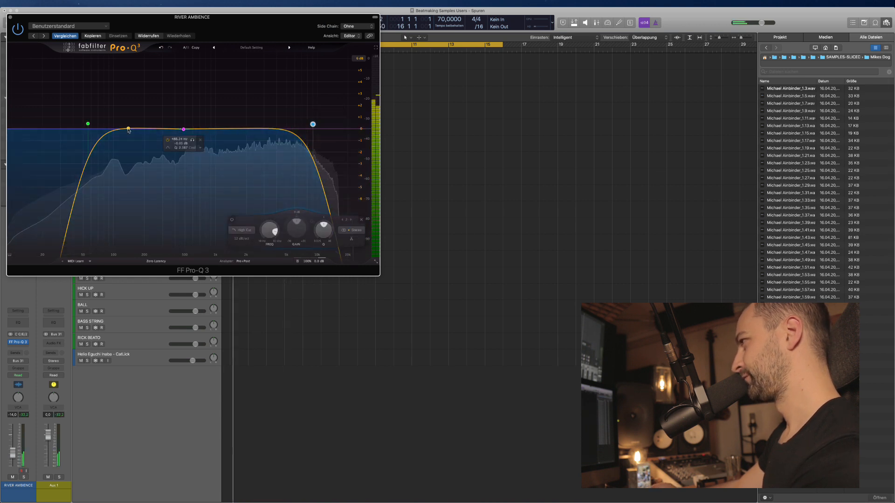
drag(88, 124, 162, 121)
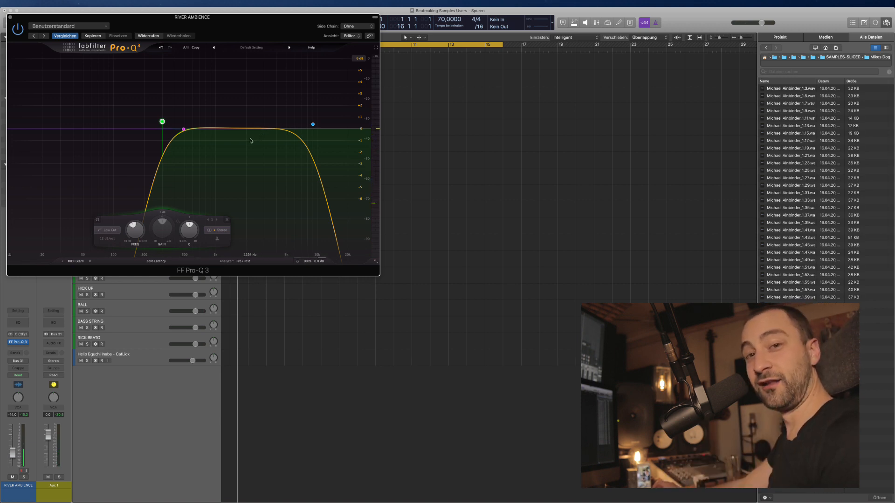
mouse_move(306, 111)
drag(313, 126, 255, 118)
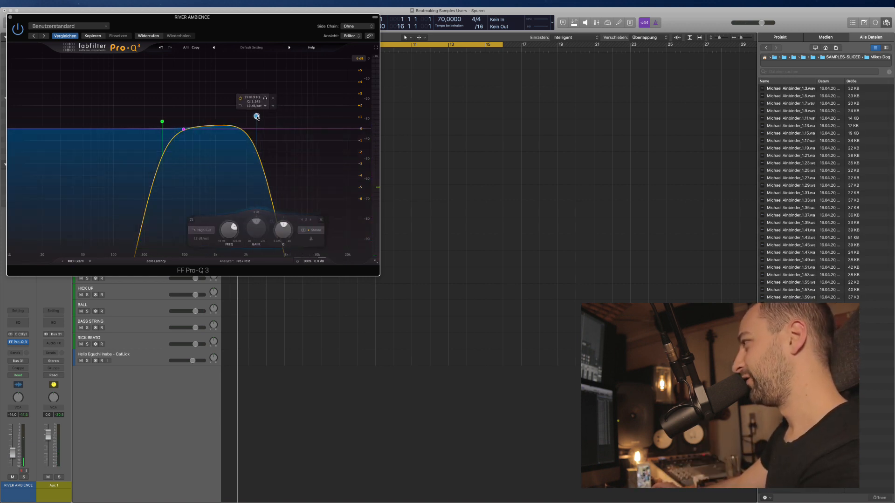
key(space)
drag(163, 121, 181, 123)
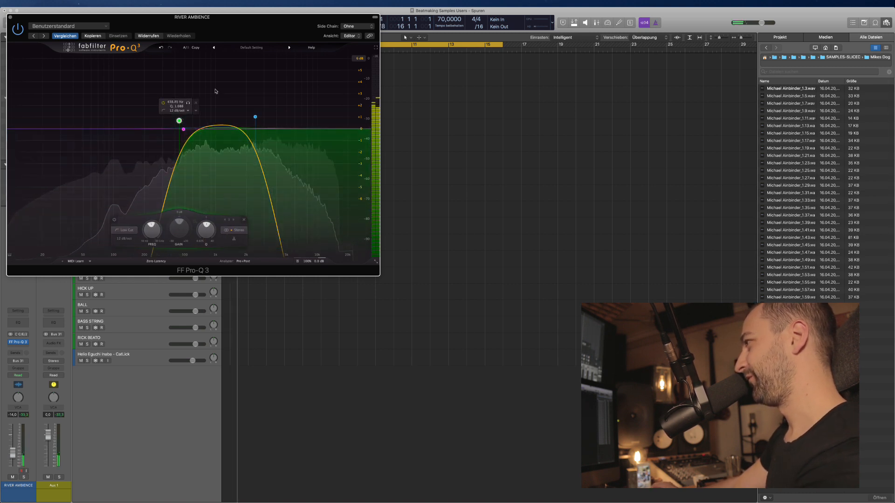
mouse_move(255, 117)
mouse_down()
mouse_move(271, 104)
mouse_move(260, 114)
mouse_up()
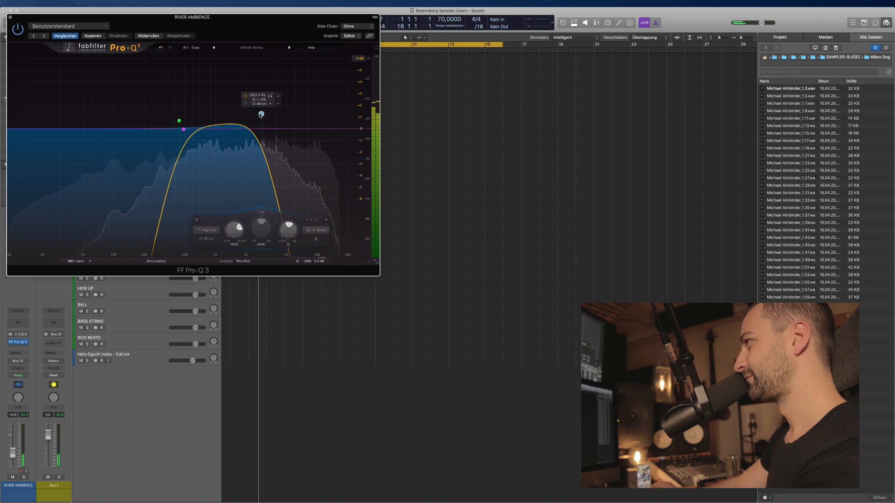
key(super+w)
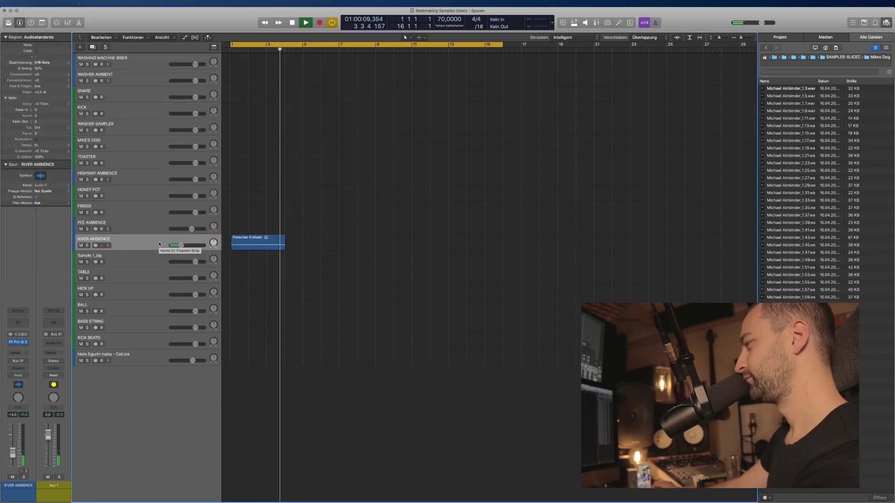
Snap the Platscher R Mixed region start onto bar 1 and trim its end.
key(space)
click(228, 240)
key(super+Right)
key(super+Right)
key(super+Right)
key(super+Right)
key(super+Right)
key(super+Right)
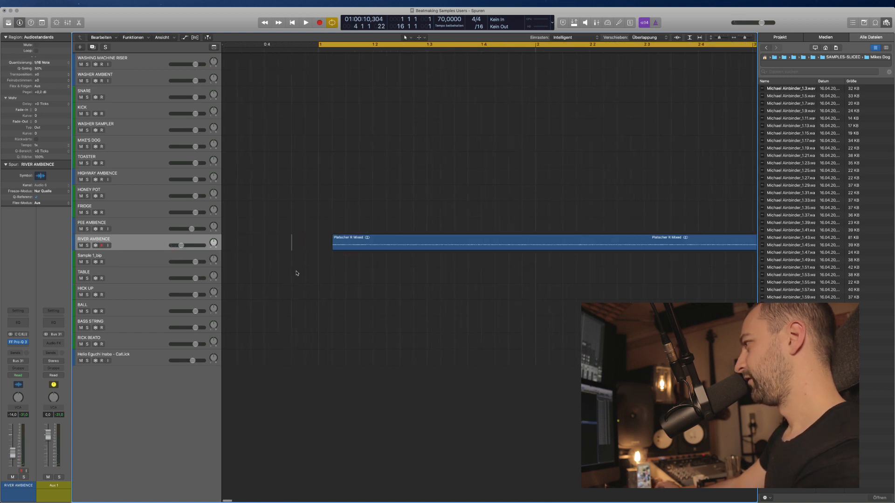
drag(359, 236, 527, 242)
key(super+Right)
key(super+Right)
key(super+Right)
key(super+Right)
key(super+Right)
key(super+Right)
key(super+Right)
key(super+Right)
key(super+Right)
key(super+Right)
click(322, 258)
ctrl+alt+click(368, 275)
click(365, 252)
key(super+Left)
key(super+Left)
key(super+Left)
key(super+Left)
key(super+Left)
key(super+Left)
key(super+Left)
key(super+Left)
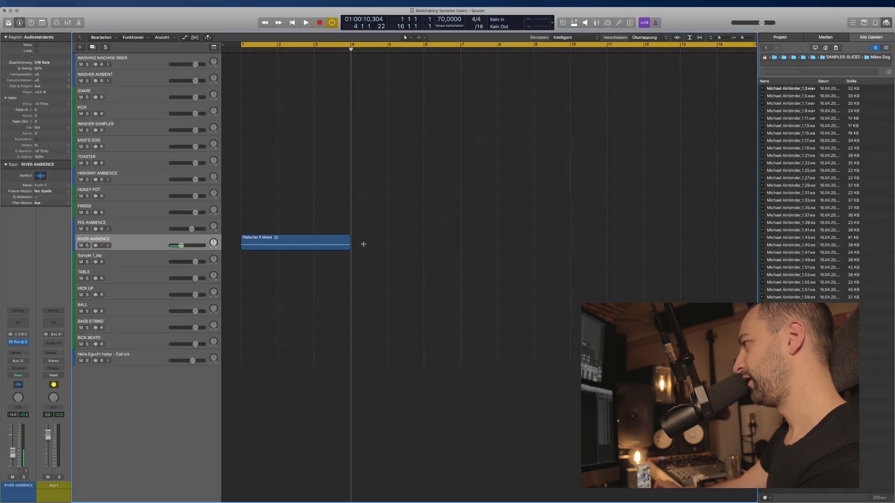
mouse_move(276, 245)
mouse_down()
mouse_move(457, 239)
mouse_move(263, 244)
mouse_up()
Repeat the Platscher R Mixed region 50 times across the arrangement.
key(super+r)
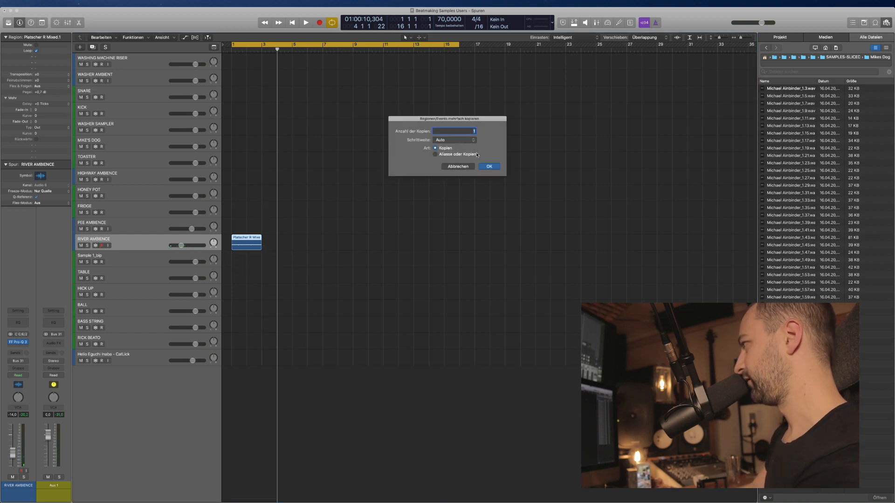
text(50)
key(Return)
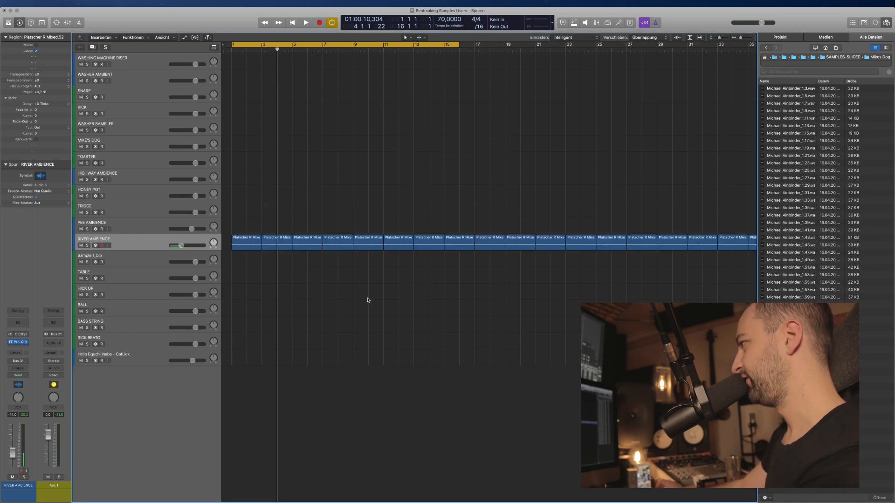
key(super+Left)
key(super+Left)
key(super+Left)
Select all RIVER AMBIENCE regions and set their fade type to crossfade (X).
drag(669, 239, 225, 244)
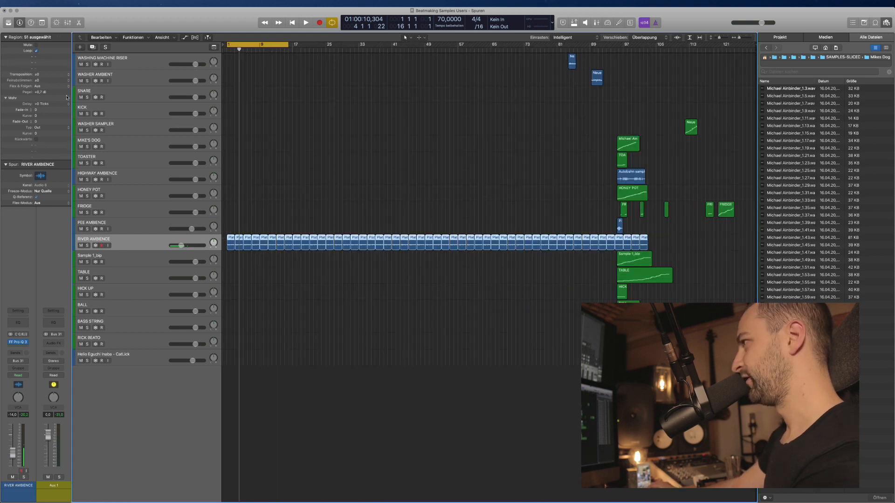
click(36, 127)
click(37, 135)
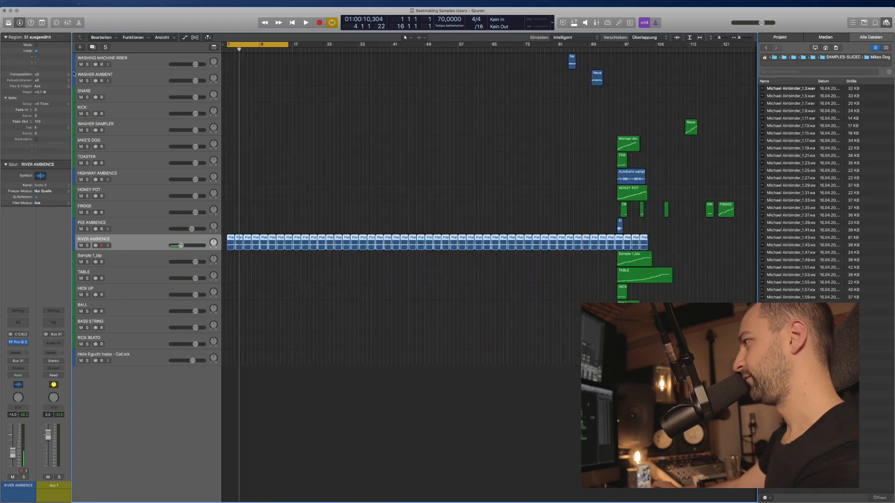
Widen the crossfades between the River Ambience copies by dragging the first joint's fade.
key(space)
key(super+Right)
key(super+Right)
key(super+Right)
key(super+Right)
key(super+Right)
key(super+Right)
key(super+Down)
key(super+Down)
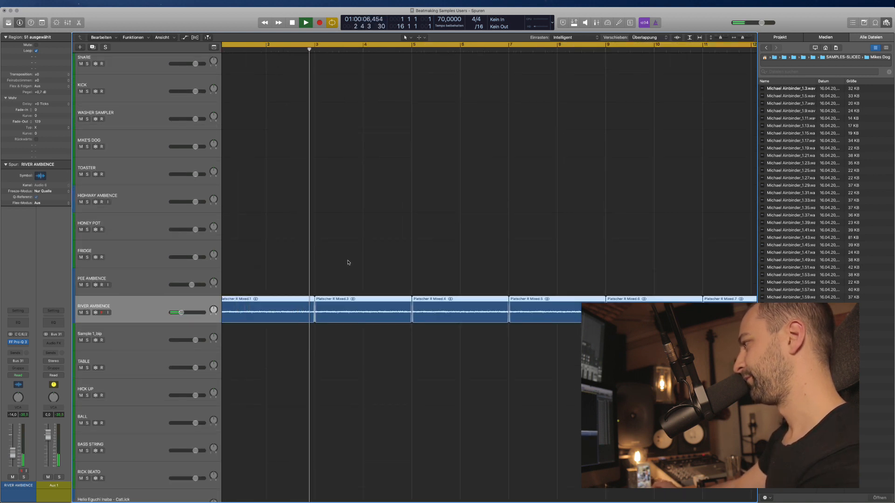
key(space)
key(super+Left)
key(super+Left)
key(super+Left)
key(super+Left)
key(super+Left)
key(super+Left)
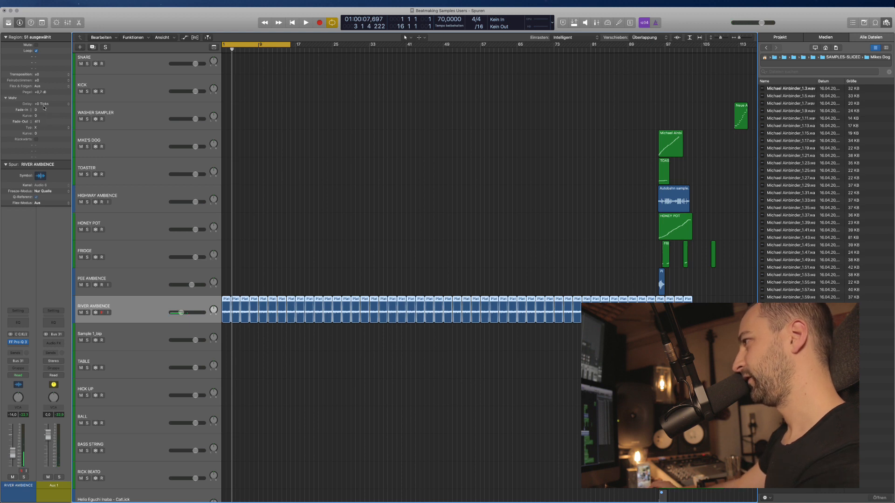
key(super+Right)
key(super+Right)
key(super+Right)
key(super+Right)
key(super+Right)
key(super+Right)
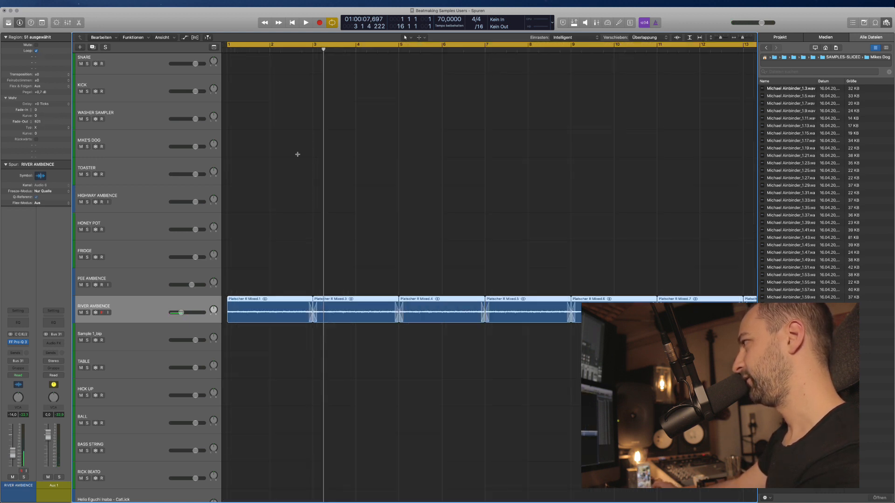
click(299, 52)
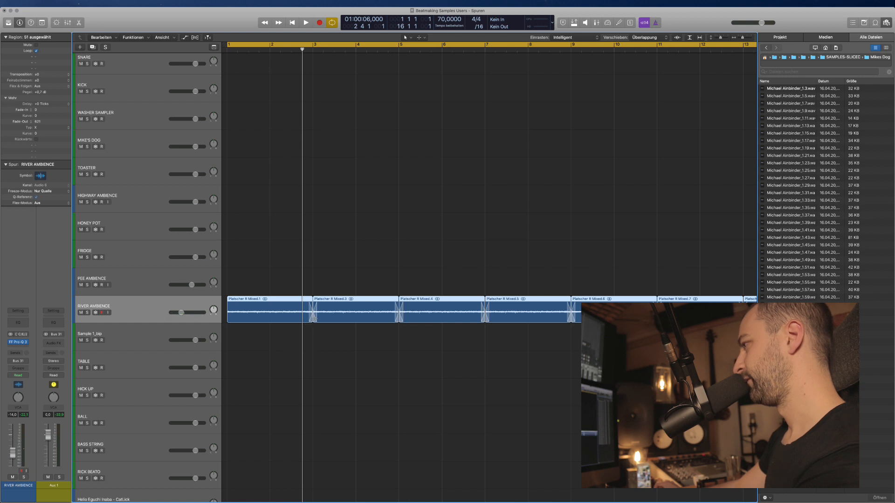
drag(319, 318, 304, 323)
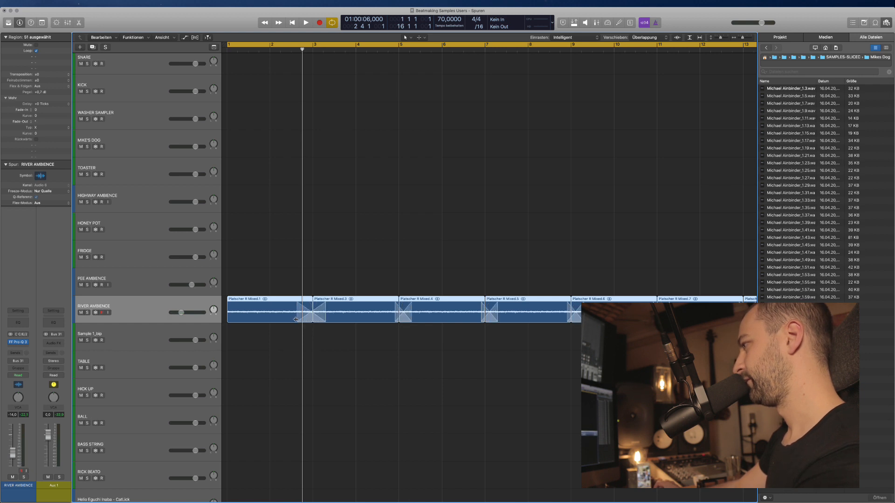
Play back from bar 1 and zoom around to audition the widened crossfades.
key(space)
click(294, 50)
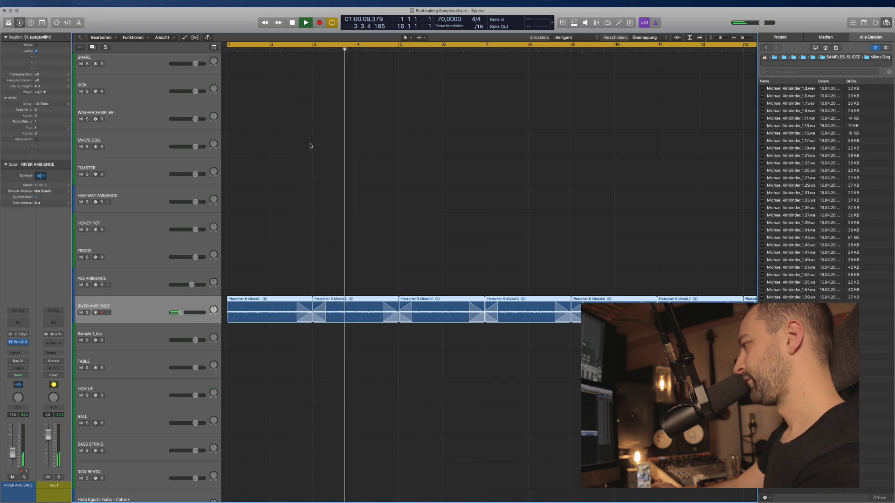
key(super+Left)
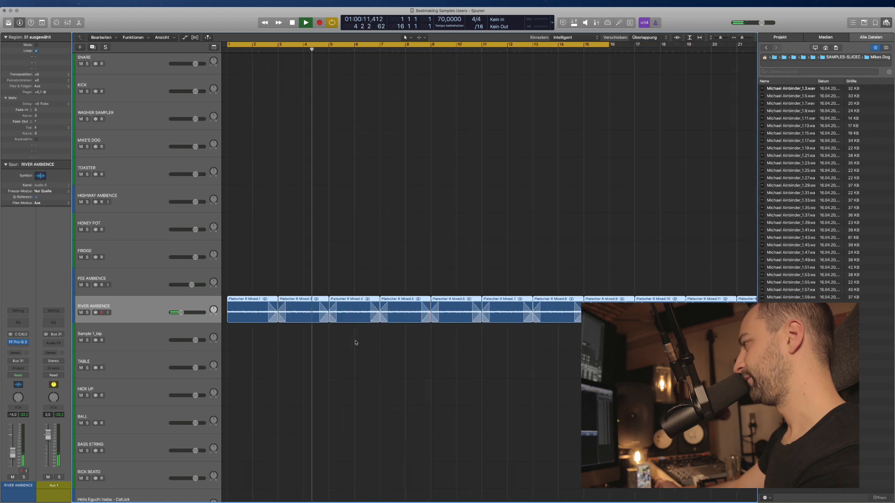
key(super+Left)
key(super+Left)
key(super+Left)
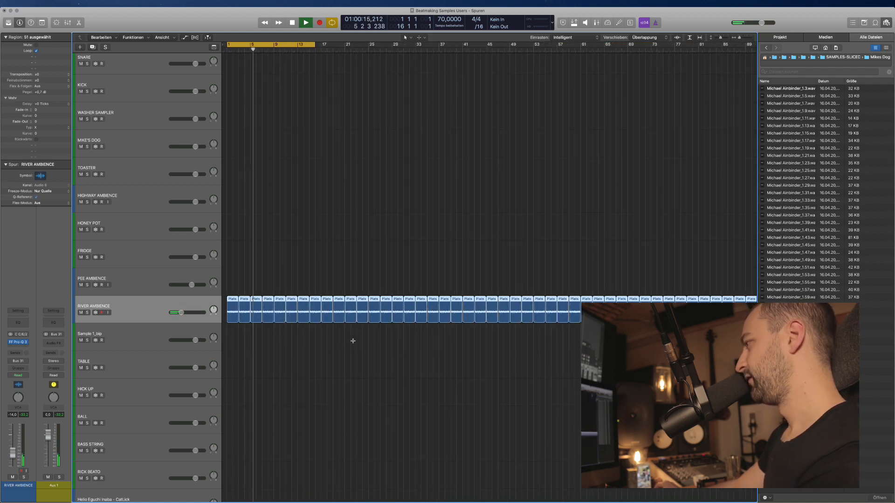
key(super+Up)
key(super+Left)
key(super+Right)
key(super+Right)
key(super+Right)
key(super+Right)
key(super+Right)
key(super+Right)
key(super+Right)
scroll(325, 337, left, 2)
key(space)
key(space)
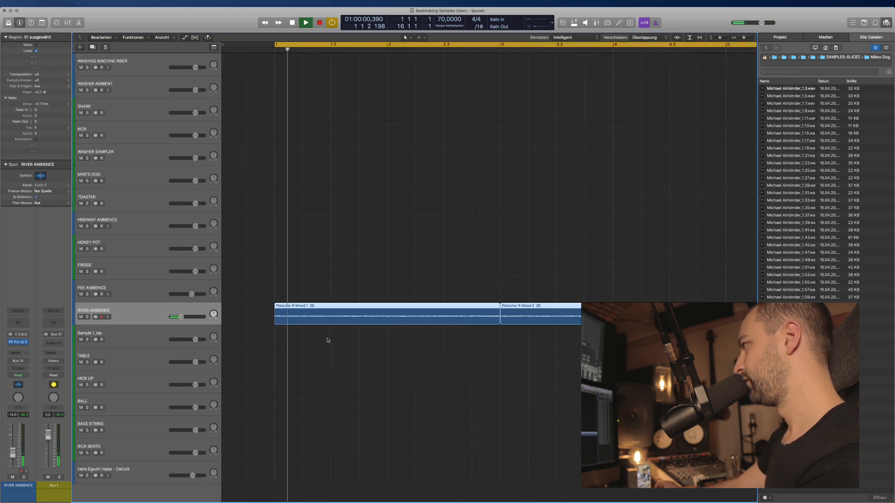
click(480, 50)
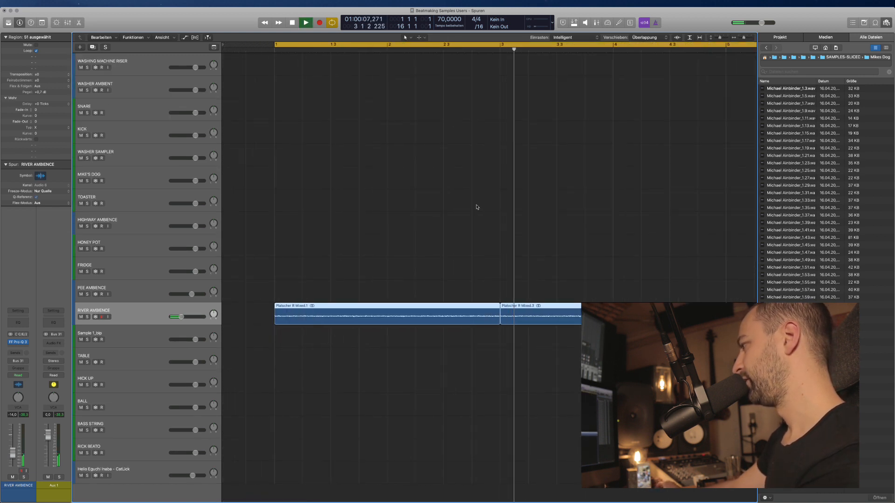
key(super+Left)
key(super+Left)
key(super+Left)
click(391, 376)
key(super+Left)
key(super+Left)
key(super+Left)
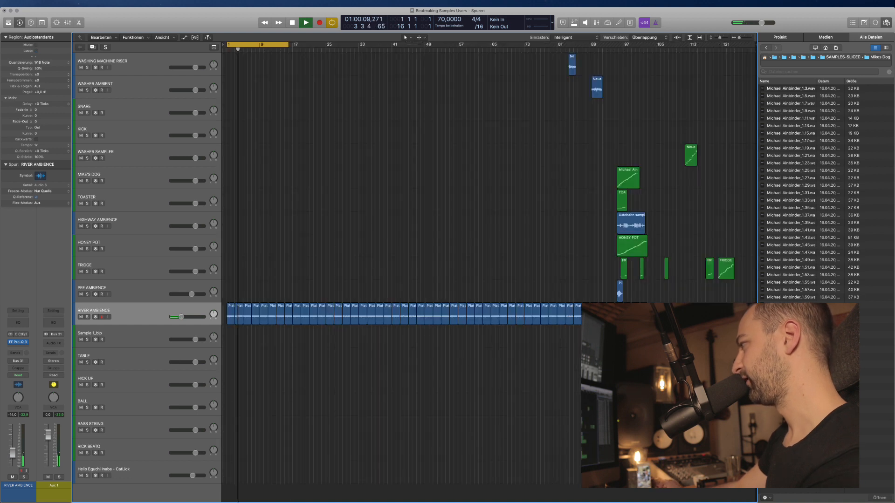
Join all 51 River Ambience regions into one merged audio region with Cmd+J.
drag(655, 332, 225, 320)
key(super+j)
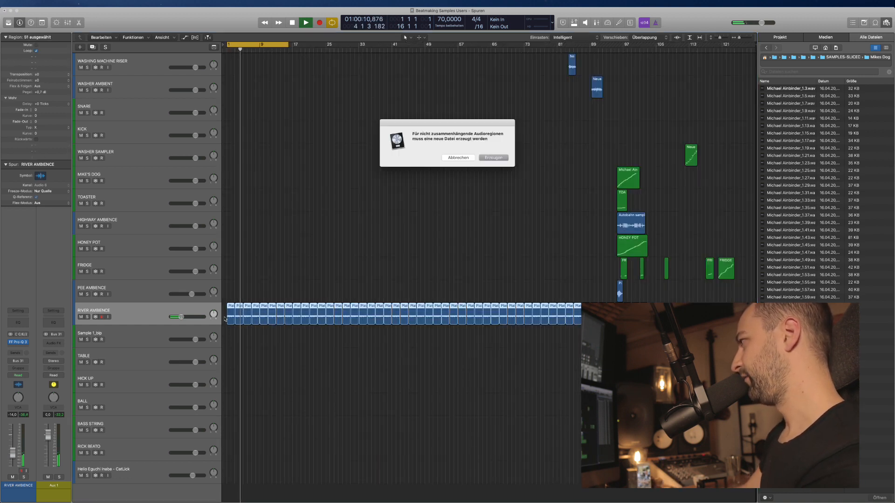
key(Return)
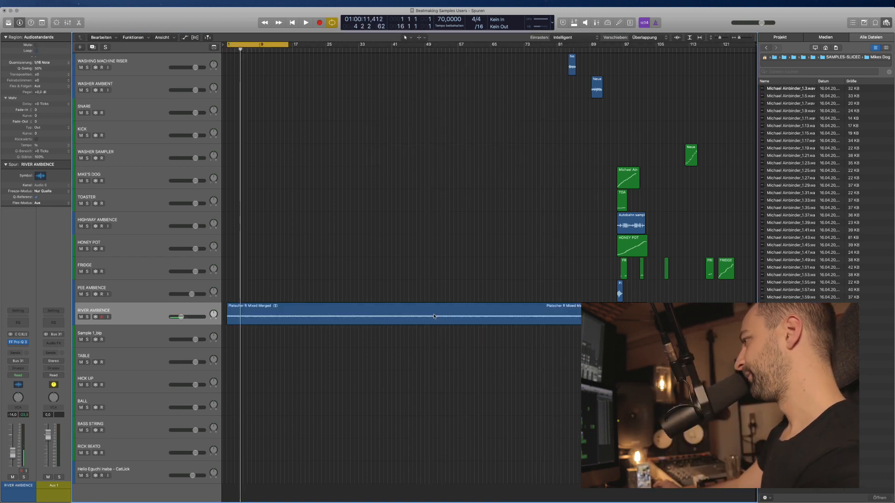
click(247, 321)
scroll(278, 300, up, 2)
click(279, 300)
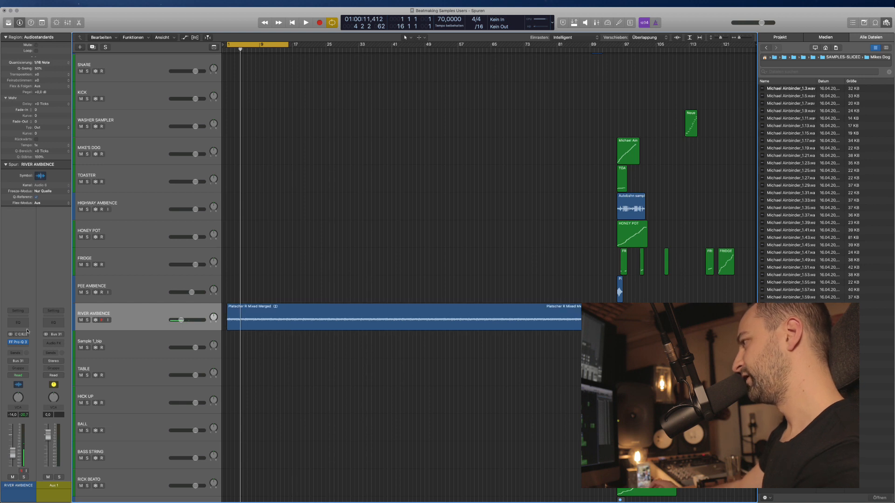
In the Mixer, select the ambience and riser channel strips and change their input.
key(x)
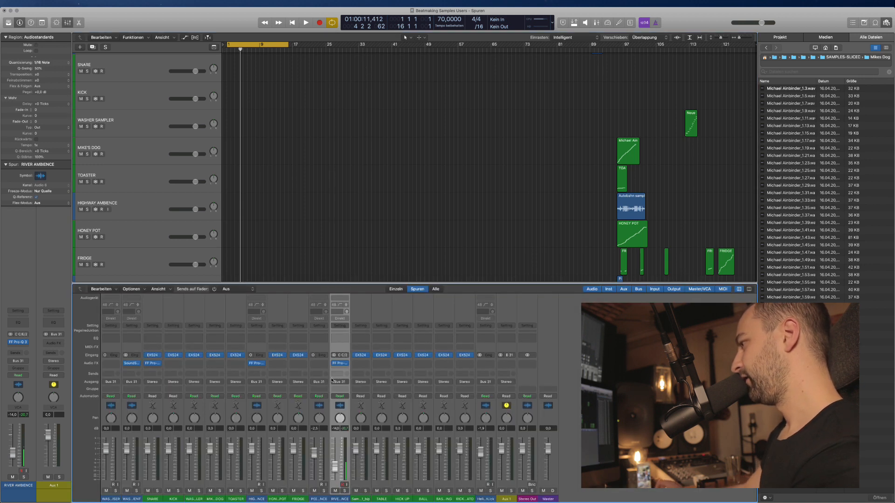
click(113, 498)
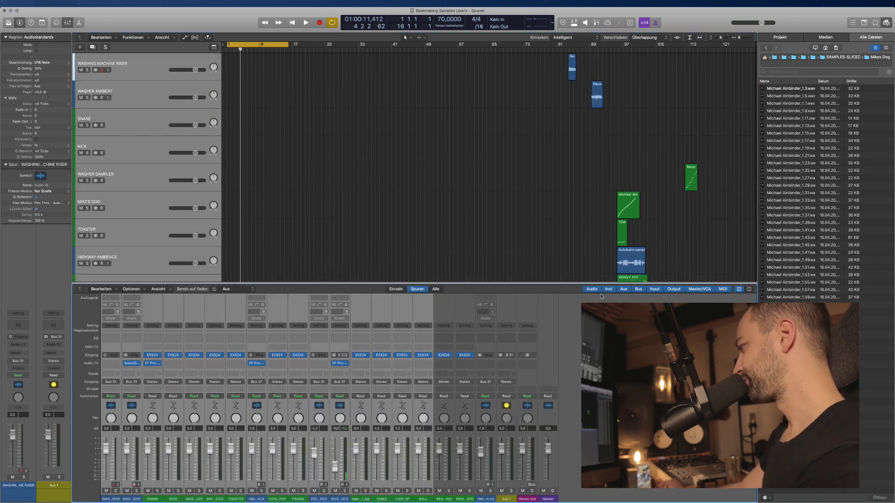
click(488, 499)
super+click(339, 499)
super+click(313, 498)
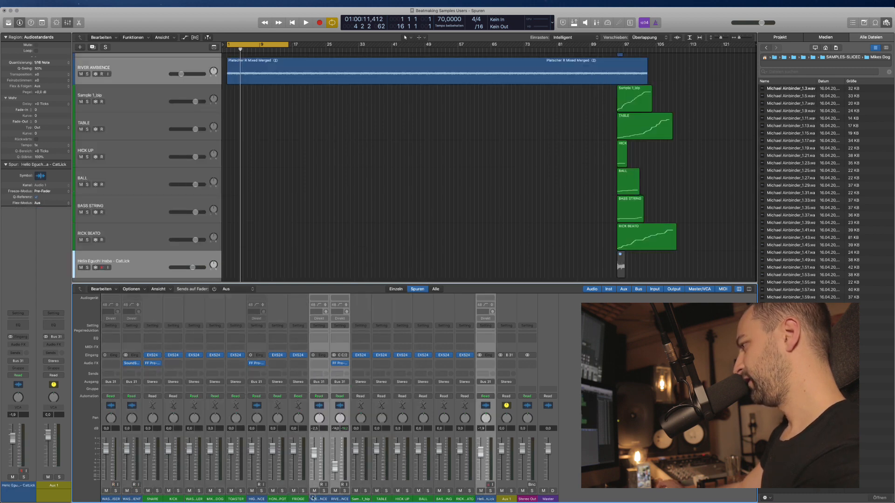
super+click(255, 499)
super+click(138, 499)
super+click(115, 472)
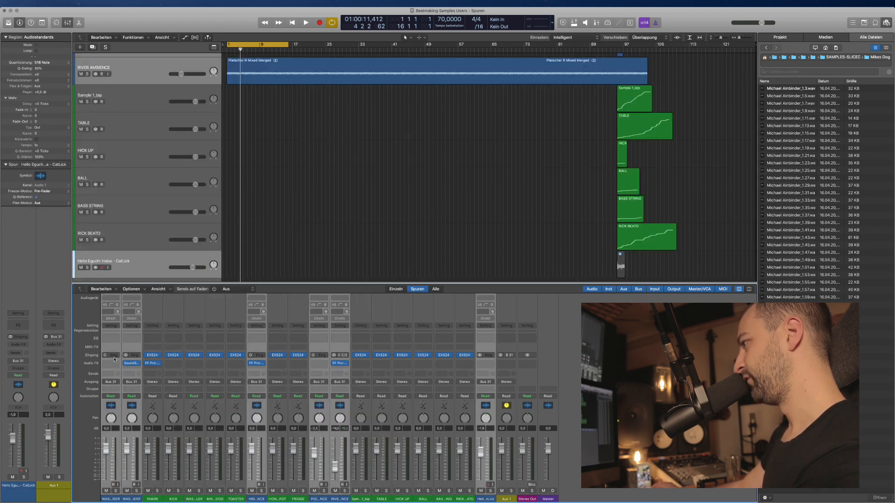
click(345, 356)
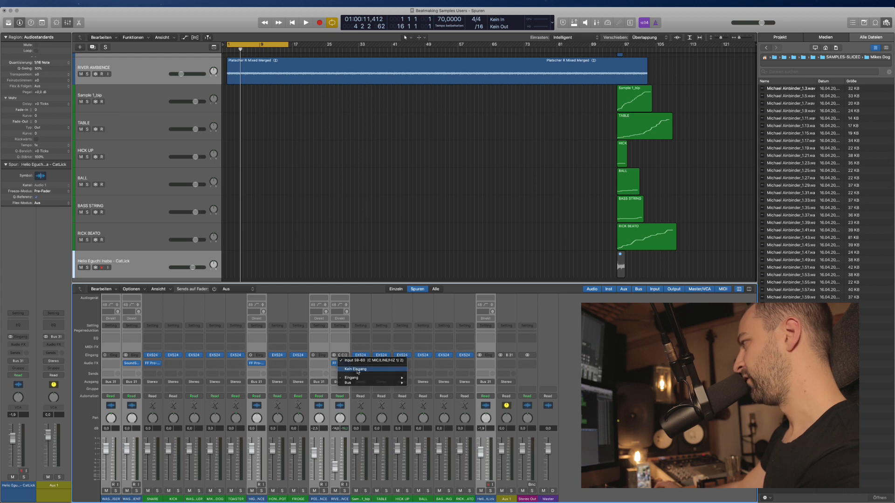
click(353, 368)
Close the Mixer and move the RIVER AMBIENCE track to the top of the list.
key(x)
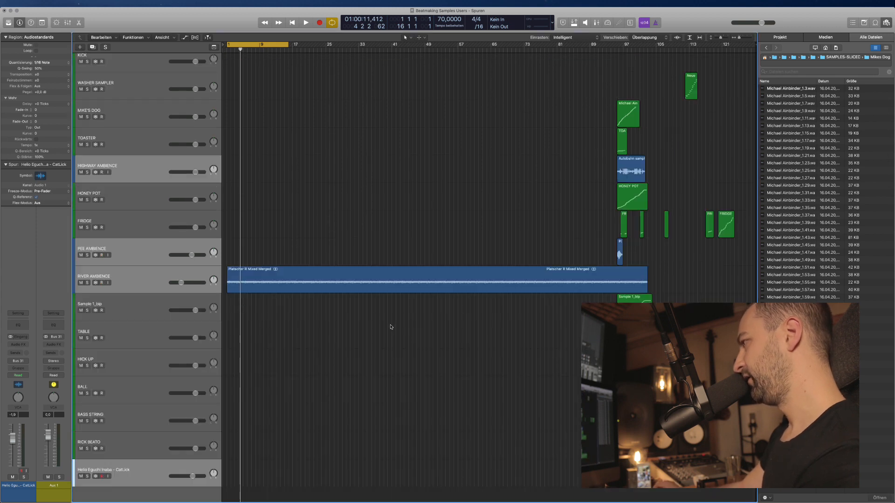
click(299, 276)
click(334, 237)
key(super+Up)
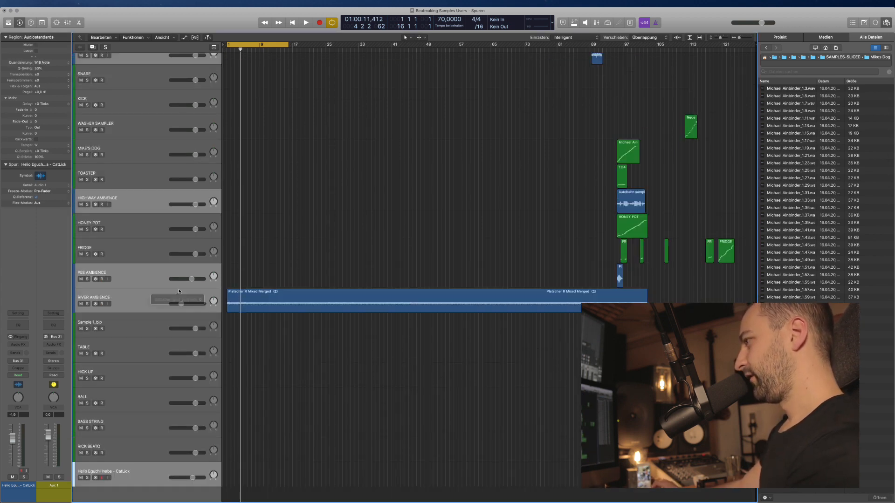
click(203, 300)
key(super+Up)
drag(151, 206, 150, 51)
Extend the cycle range to bar 96, play the arrangement, then select the SNARE track.
key(super+Down)
key(super+Down)
click(259, 145)
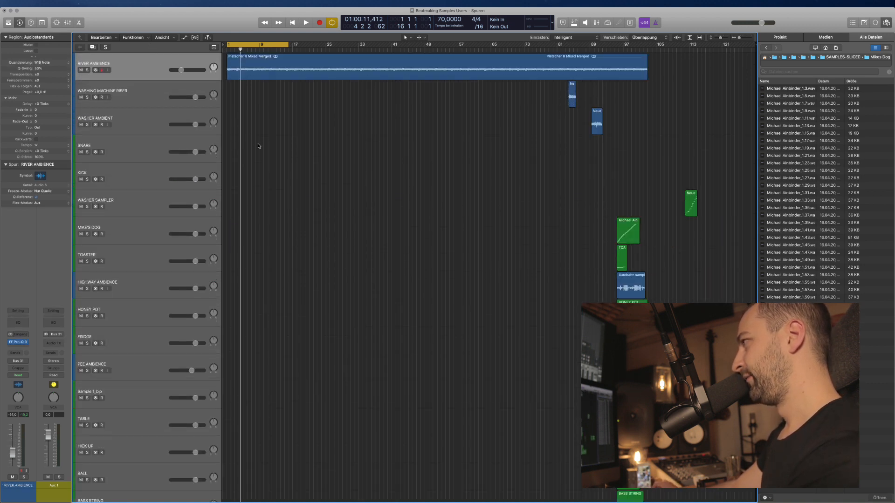
drag(289, 45, 619, 45)
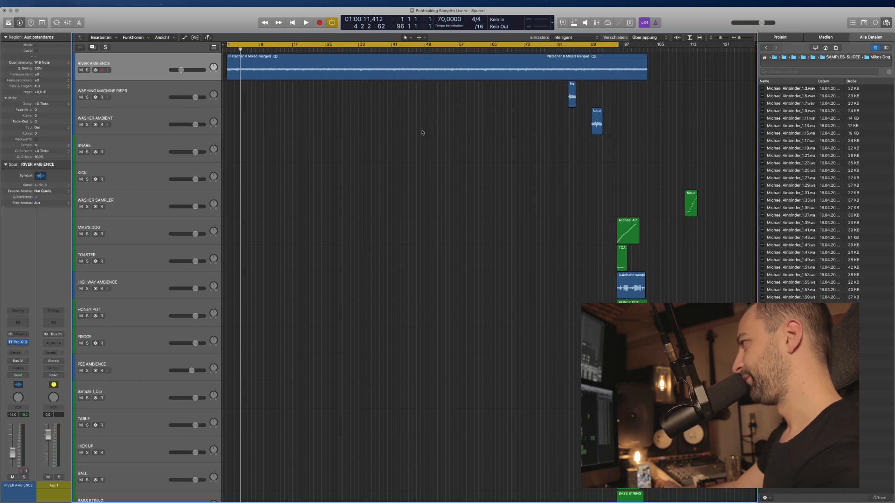
key(space)
key(super+Right)
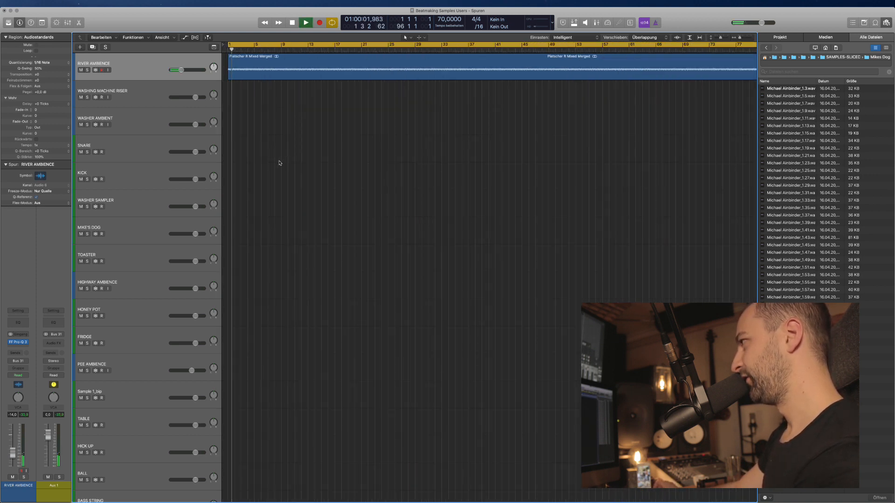
key(super+Up)
key(super+Left)
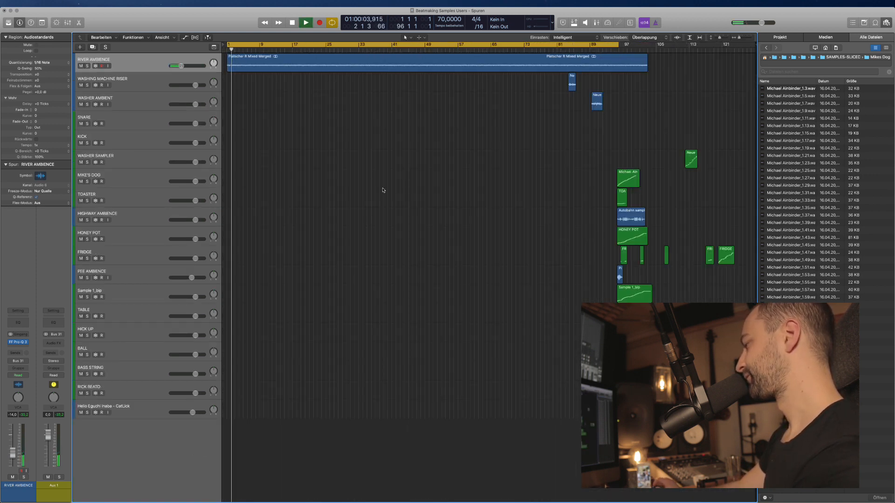
key(space)
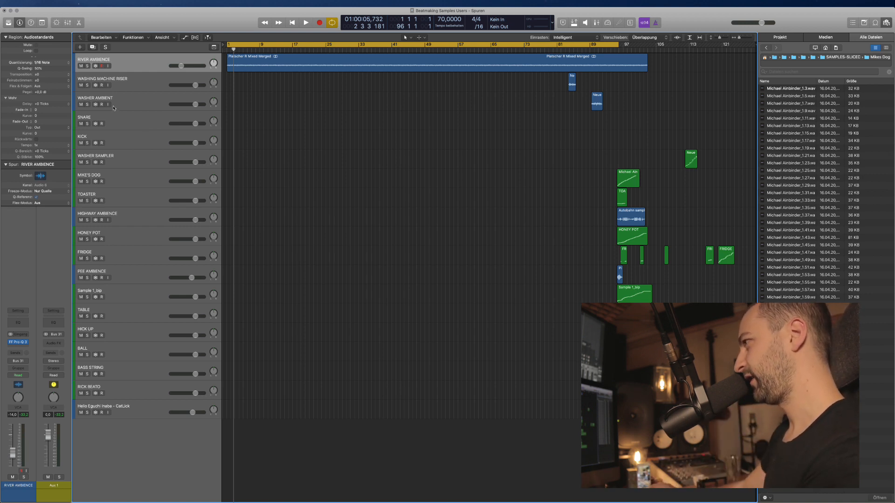
click(113, 108)
click(142, 126)
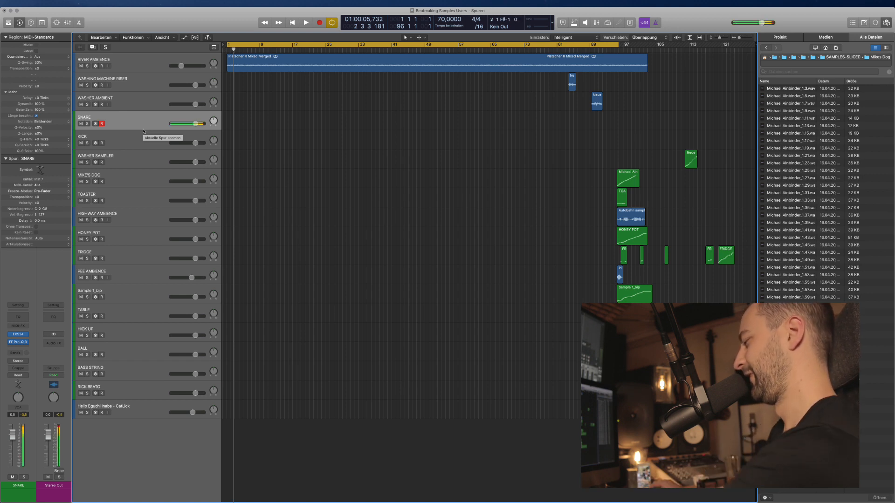
Lower the SNARE track volume to -4.0 dB, then select the KICK track.
drag(195, 127, 181, 127)
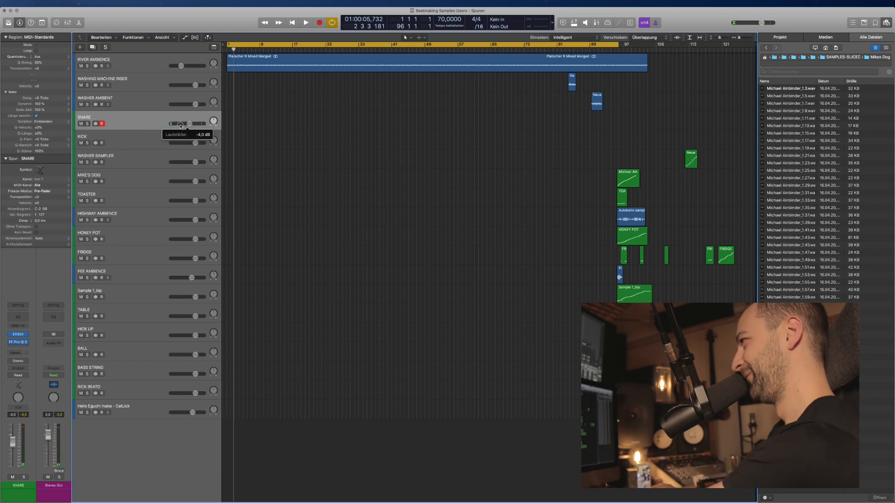
click(156, 137)
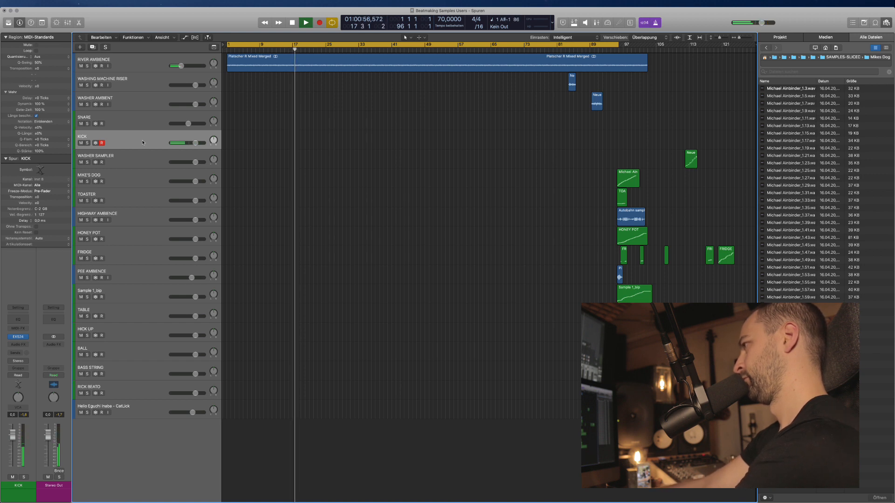
Record a KICK part from the song start with count-in and play it back.
key(space)
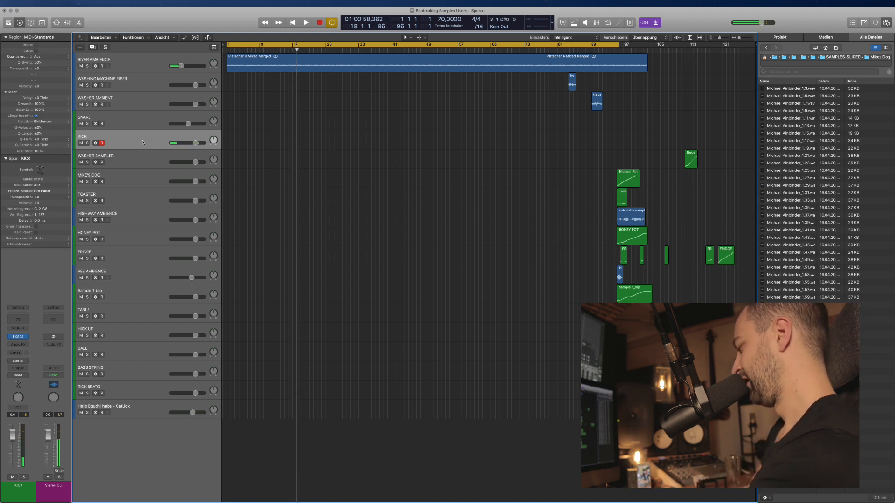
key(Return)
key(space)
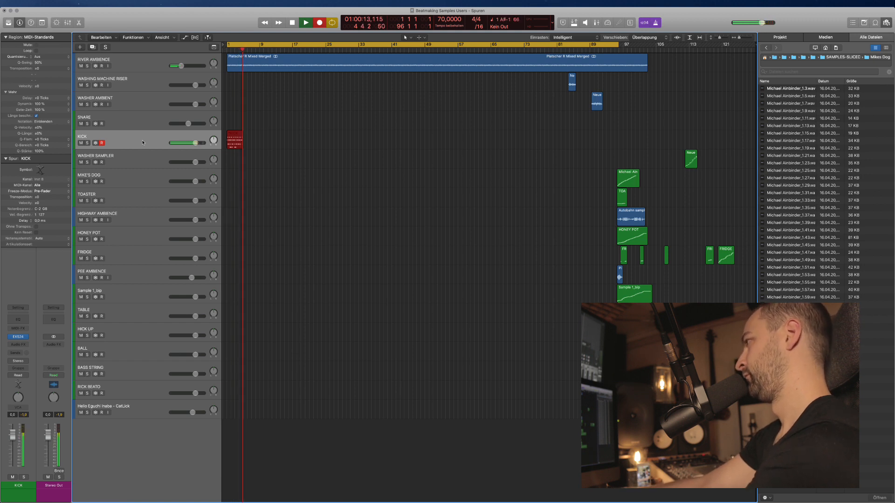
key(space)
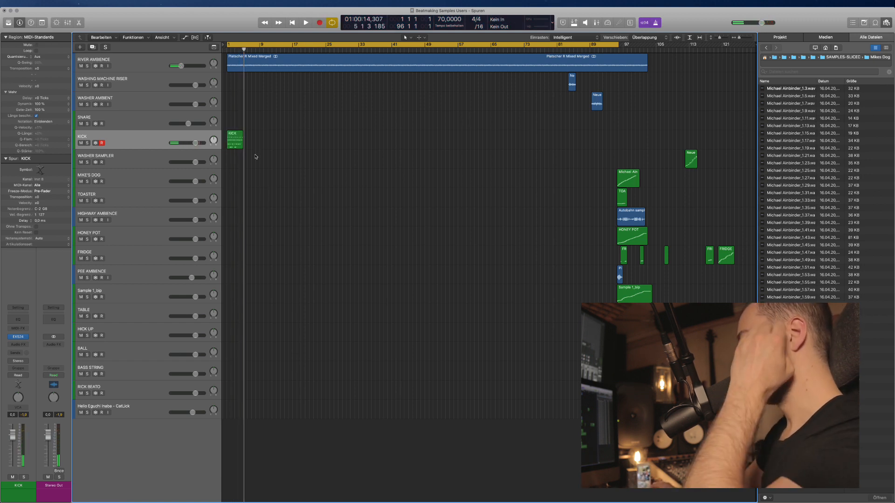
key(super+Right)
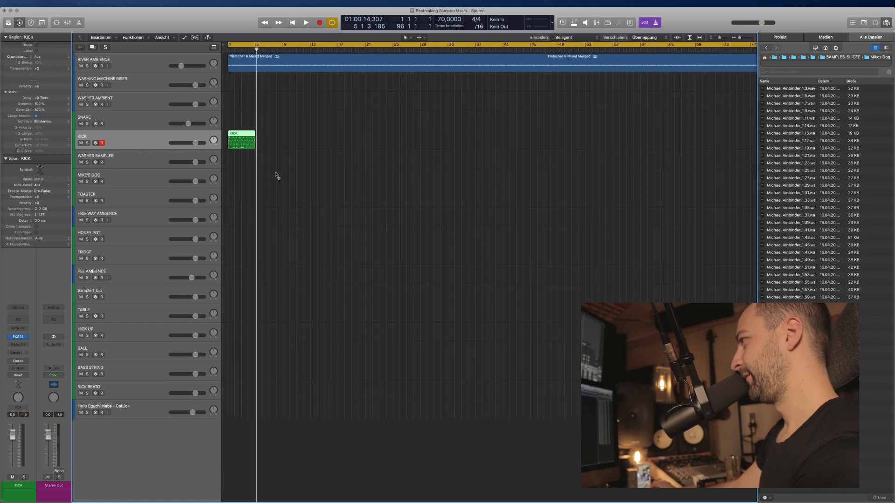
click(246, 161)
key(space)
key(super+Right)
key(super+Right)
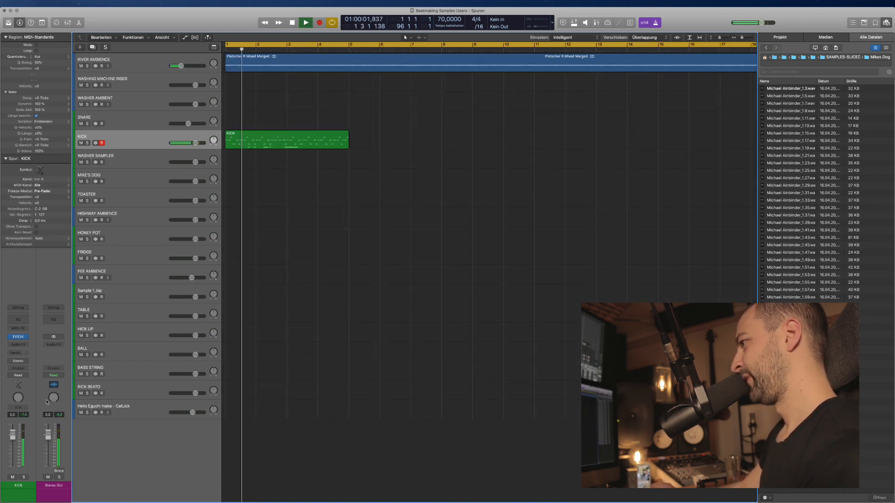
Insert FF Pro-Q 3 on KICK with a low cut near 450 Hz and high cut at 2273 Hz.
click(17, 345)
mouse_move(35, 360)
click(78, 361)
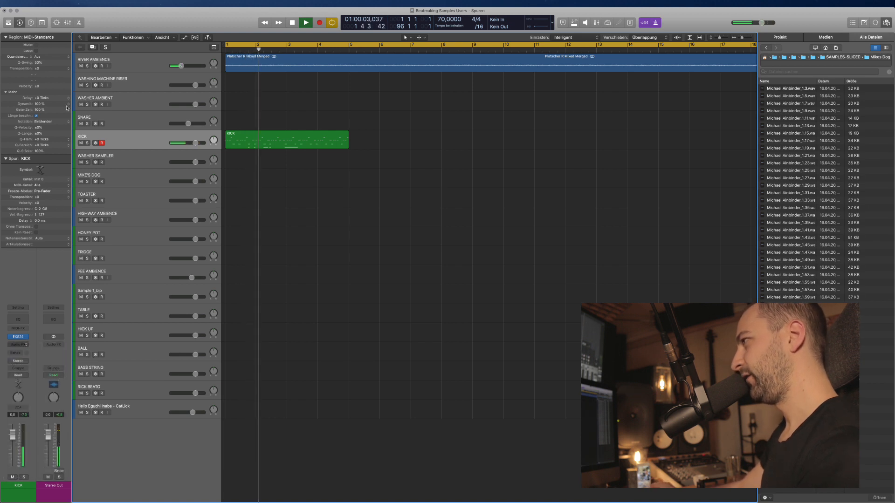
drag(40, 124, 182, 123)
drag(346, 129, 256, 115)
click(10, 18)
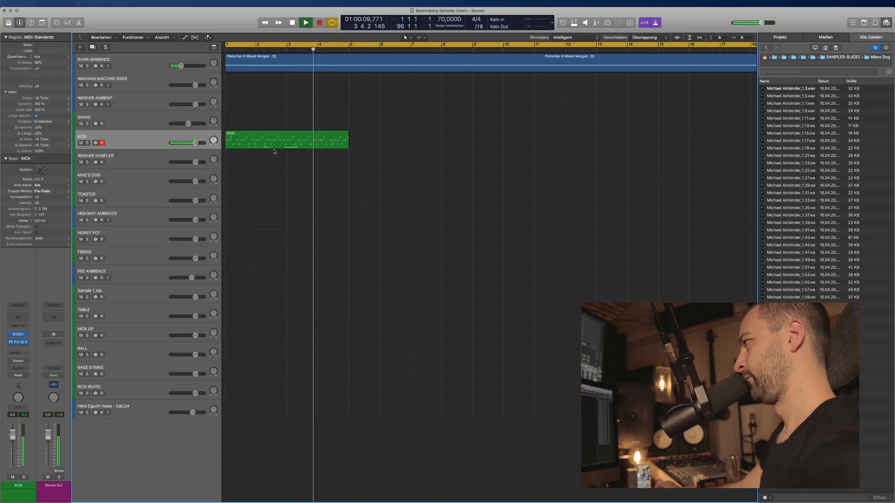
Loop the KICK region across the arrangement out to about bar 97.
scroll(333, 167, down, 4)
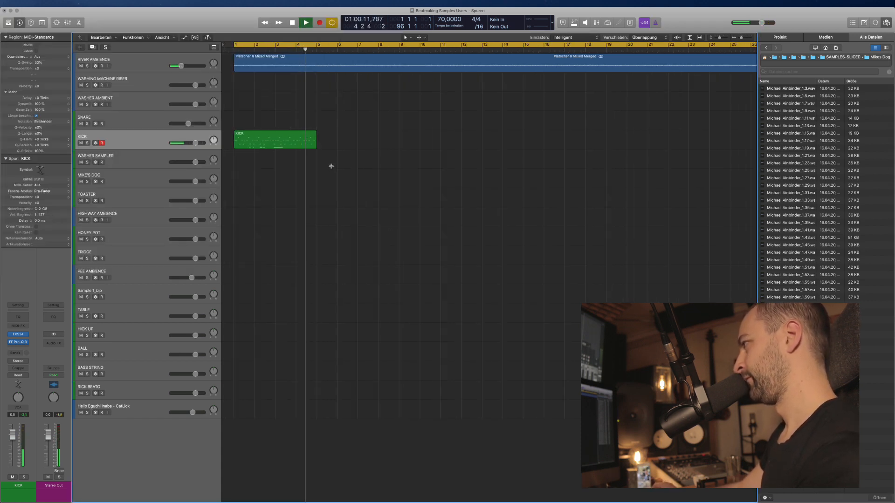
scroll(331, 166, down, 5)
key(space)
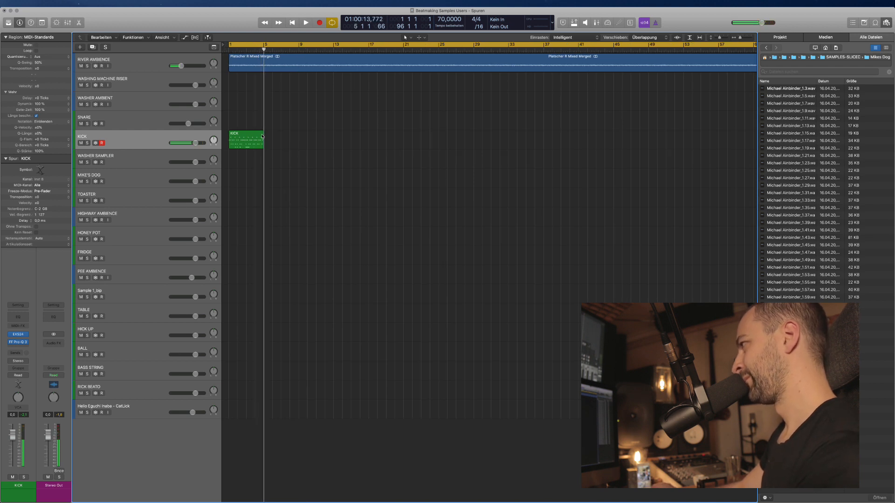
drag(263, 136, 529, 136)
scroll(423, 174, down, 3)
key(space)
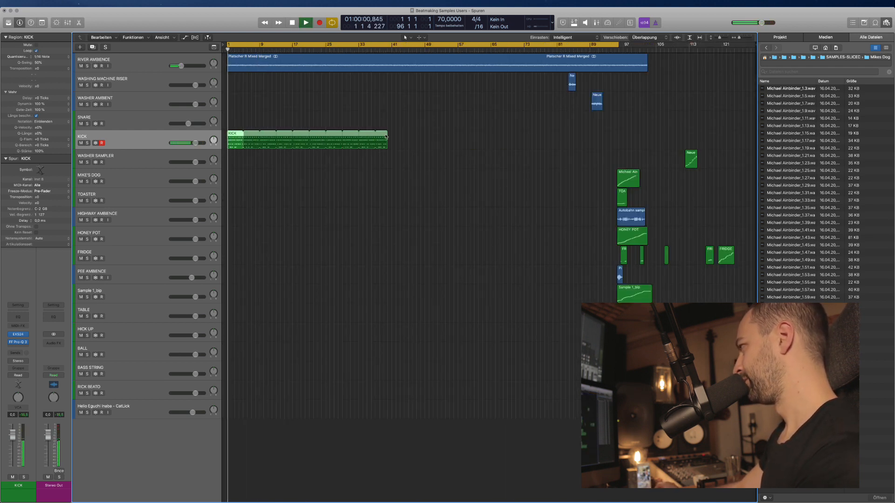
drag(386, 137, 648, 139)
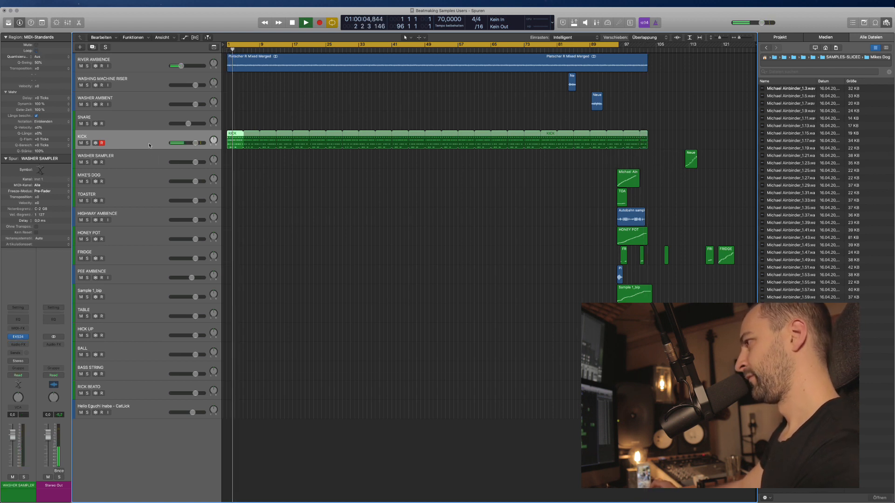
click(25, 348)
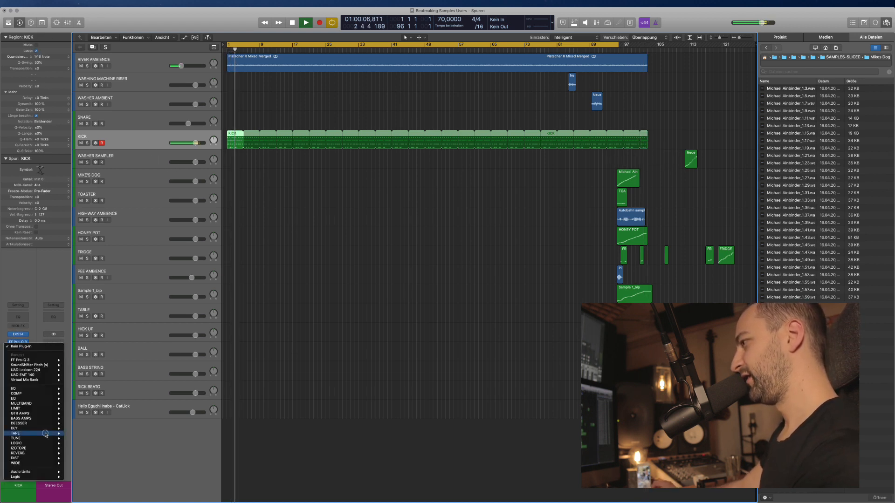
Try the DrMS widener on KICK, raising its Width from 135 to 159.
mouse_move(29, 463)
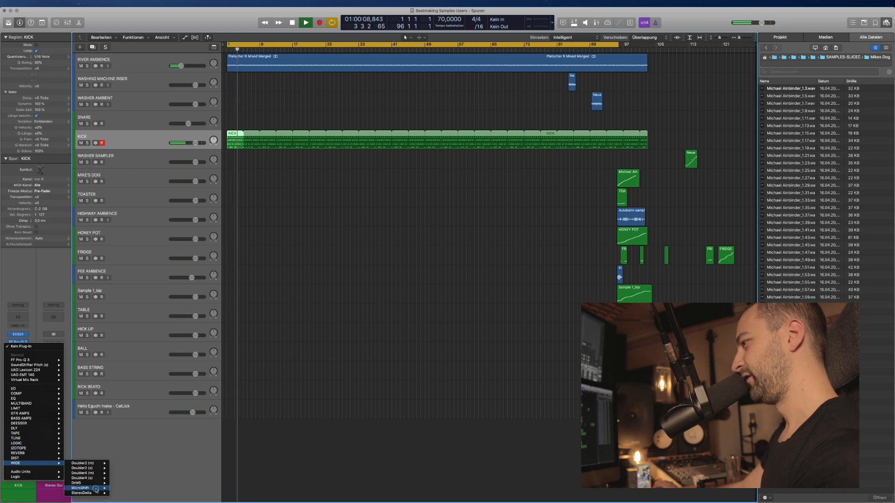
mouse_move(84, 483)
click(120, 483)
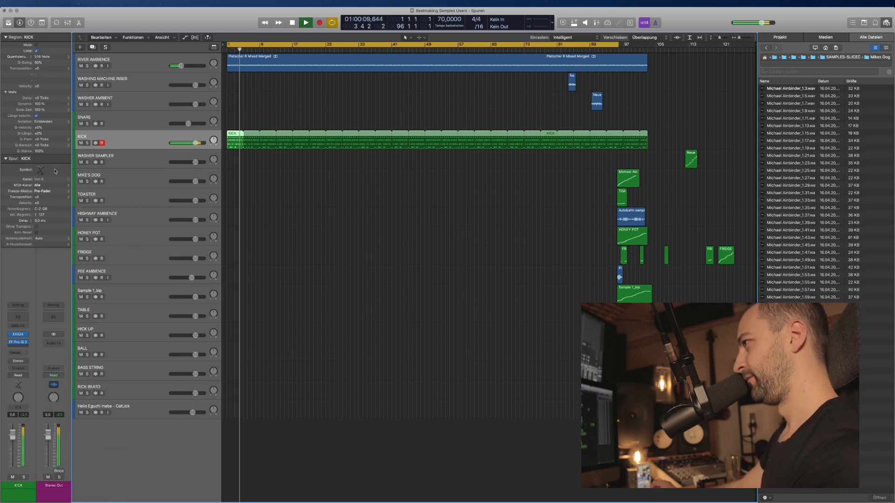
drag(220, 73, 224, 66)
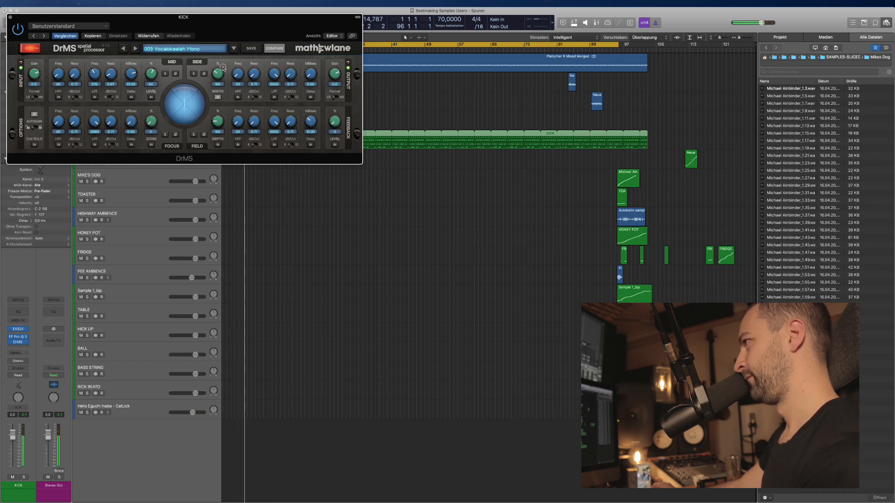
click(10, 18)
Remove the DrMS insert from KICK and duplicate the KICK track twice.
click(150, 140)
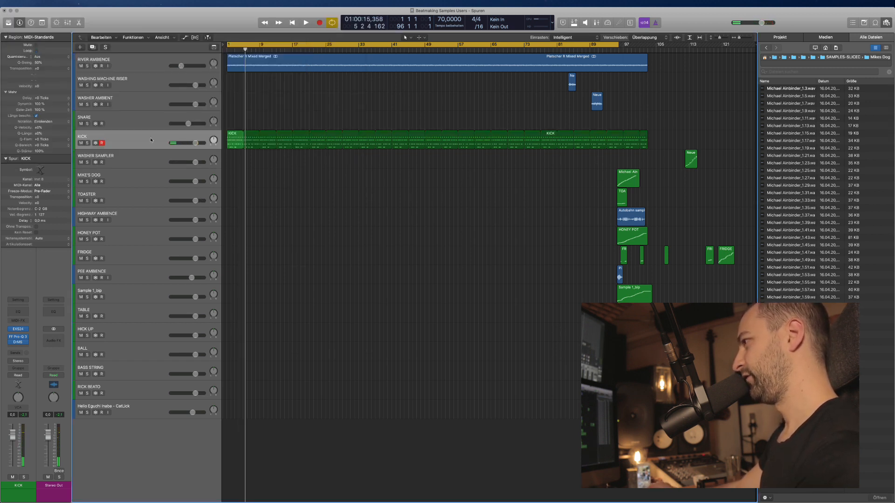
click(21, 344)
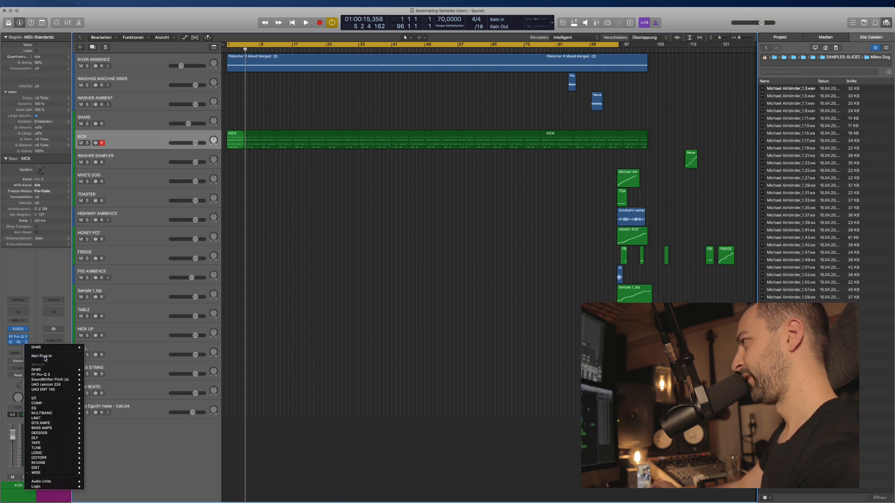
click(28, 349)
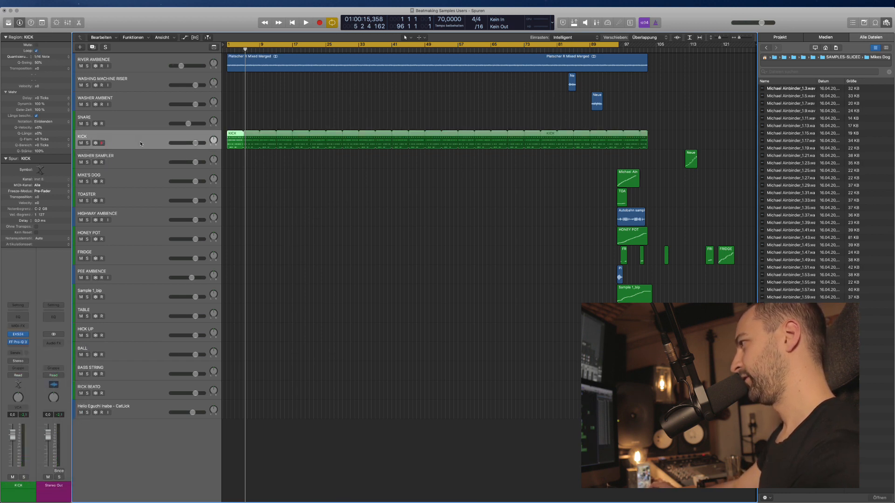
key(super+d)
key(super+d)
Copy the looped KICK region onto the two new tracks and add an empty track below.
click(235, 146)
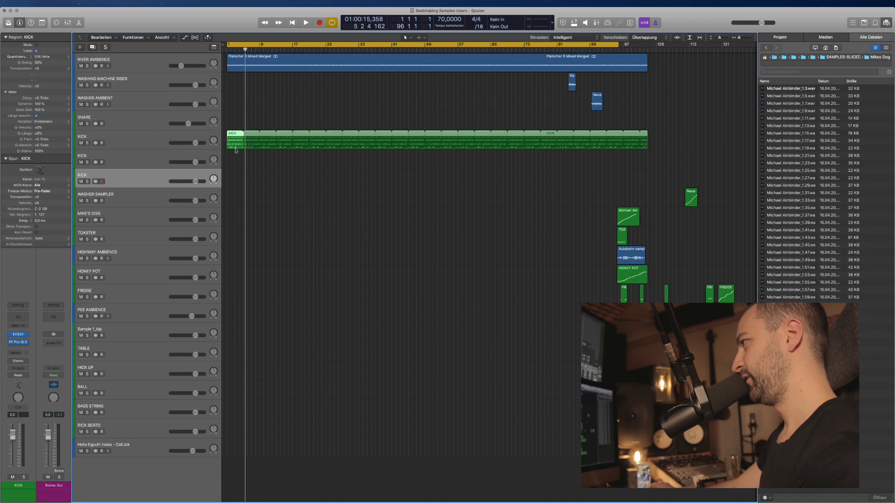
drag(235, 152, 235, 183)
click(130, 160)
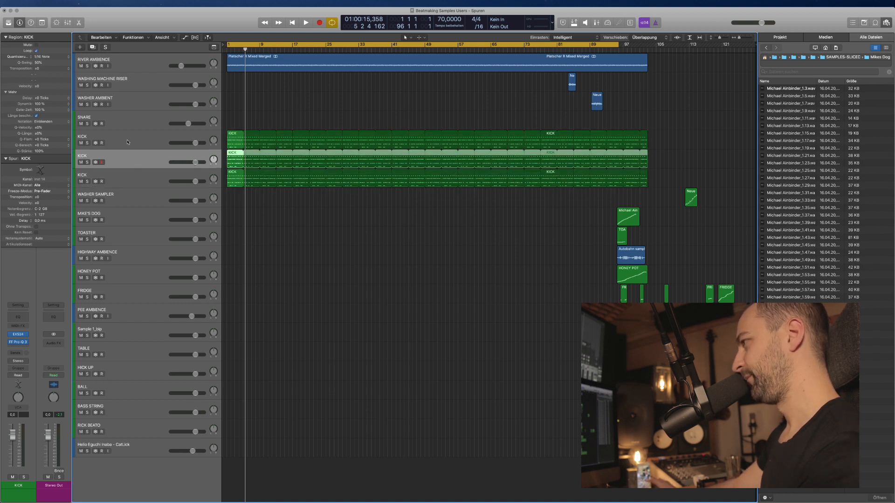
double_click(127, 140)
key(Return)
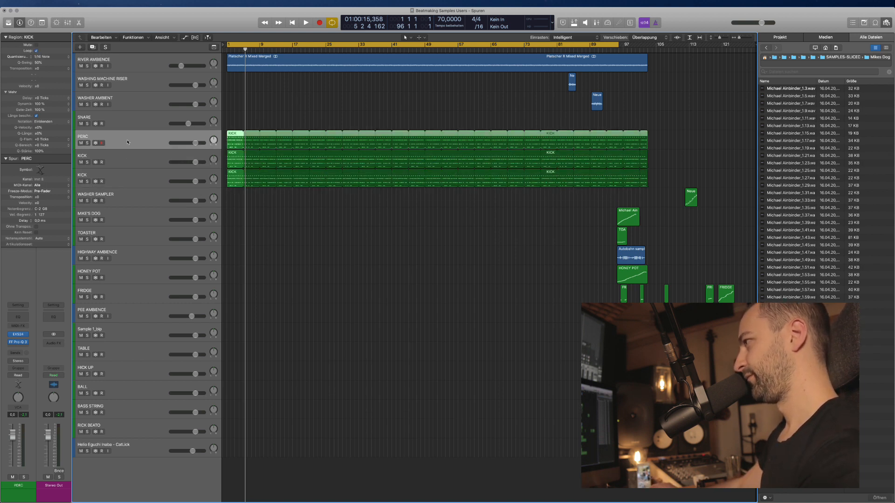
click(133, 185)
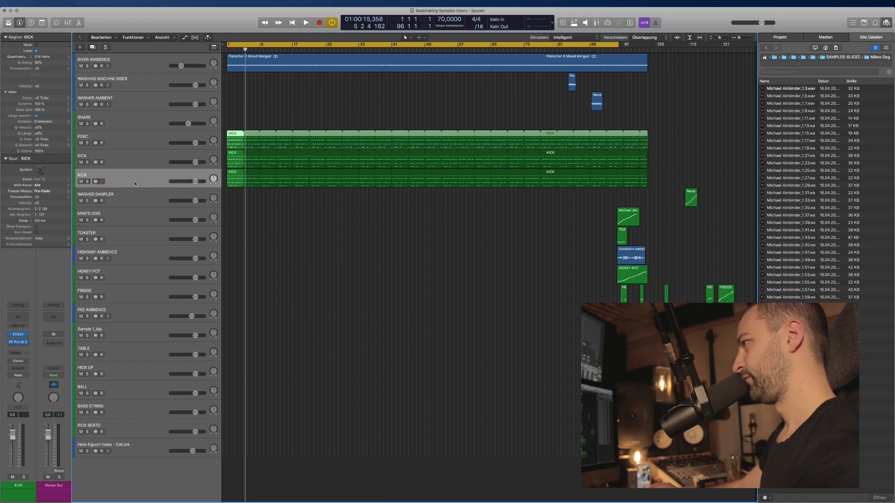
key(super+d)
Rename the three kick tracks PERC L, PERC MID and PERC R.
click(127, 157)
double_click(127, 157)
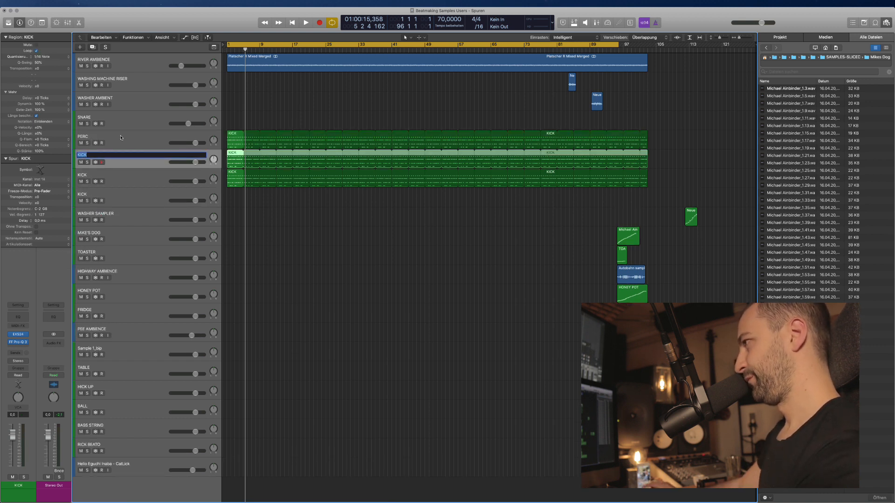
double_click(121, 138)
text(L)
key(Return)
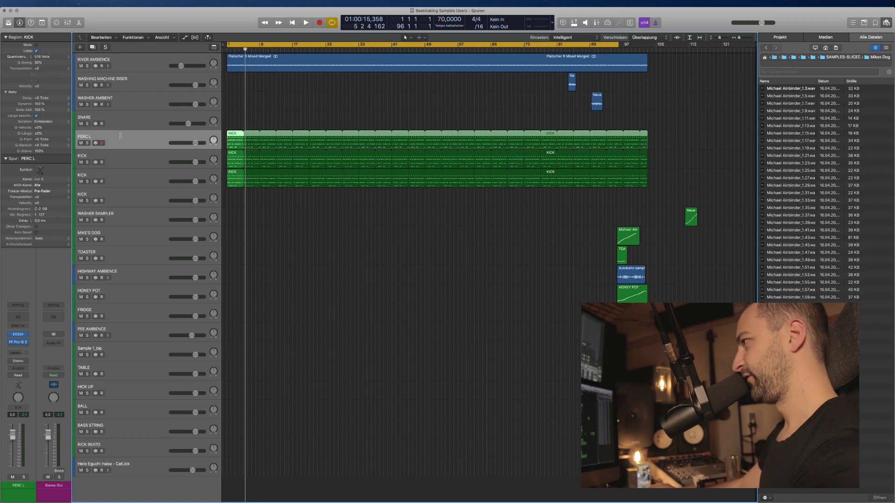
click(122, 158)
double_click(122, 157)
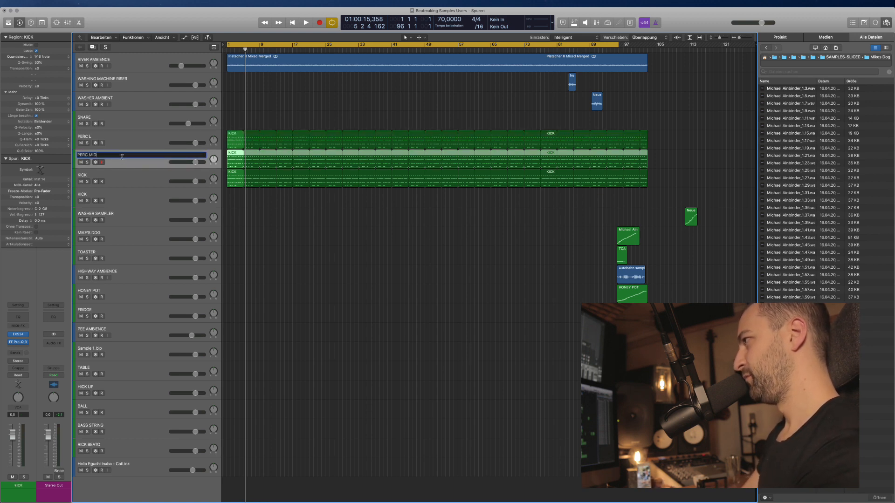
text(PERC MID)
key(Return)
double_click(127, 176)
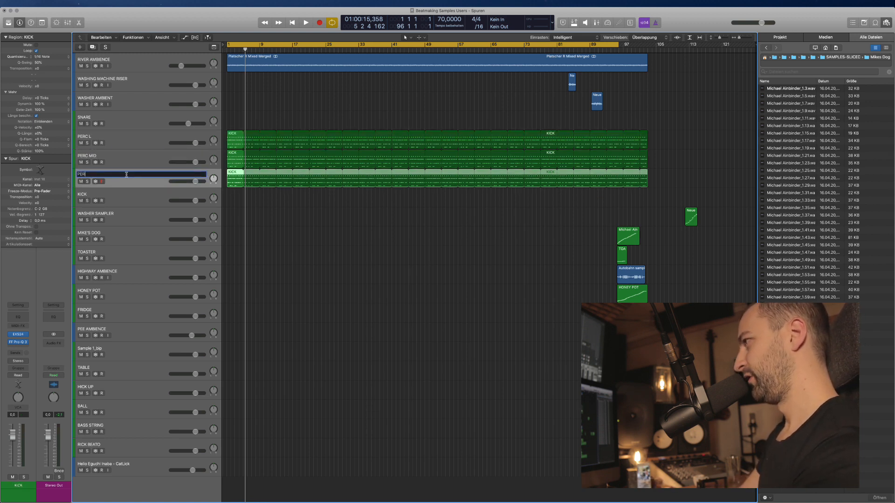
text(PERC R)
key(Return)
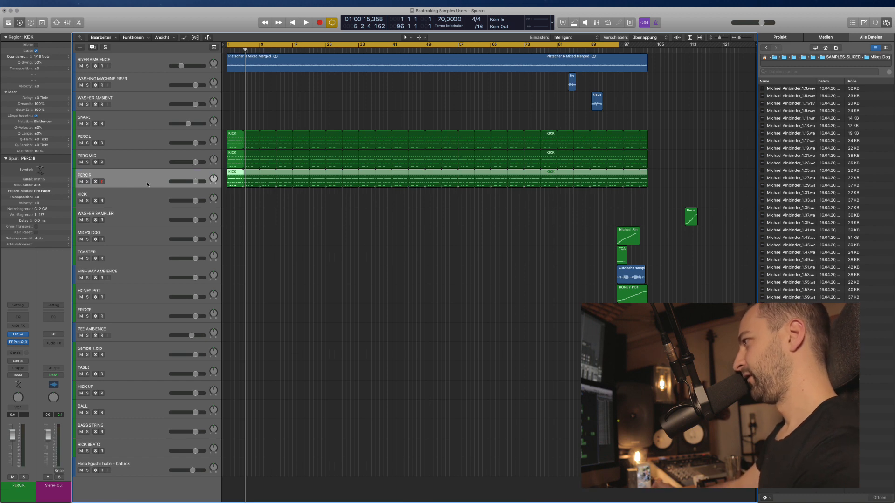
Enlarge the track rows and open the PERC R region in the note editor.
key(super+Down)
key(super+Down)
click(269, 207)
click(235, 179)
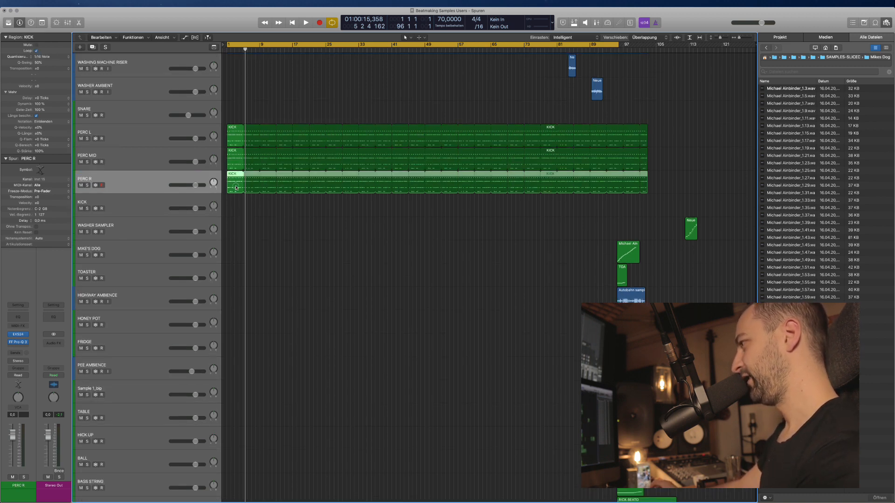
double_click(236, 187)
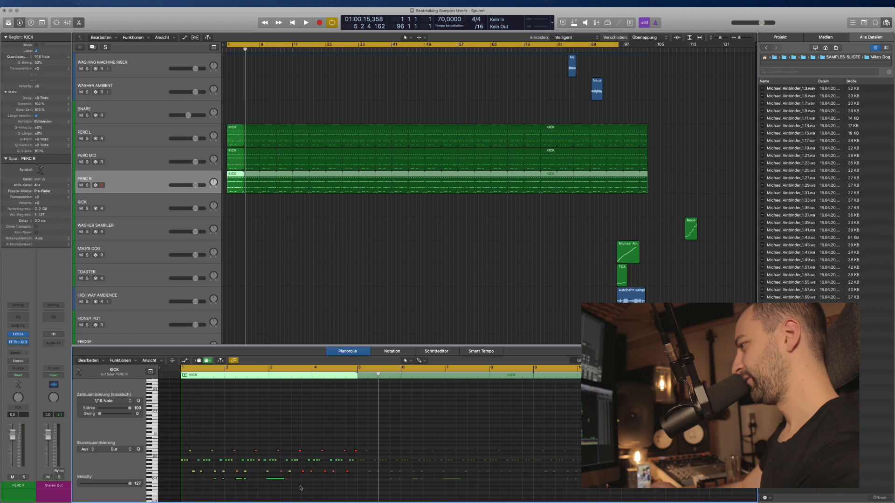
Raise the velocity of five C-1 kick notes in the PERC MID region.
mouse_move(205, 477)
mouse_down()
mouse_move(303, 495)
mouse_move(201, 474)
mouse_up()
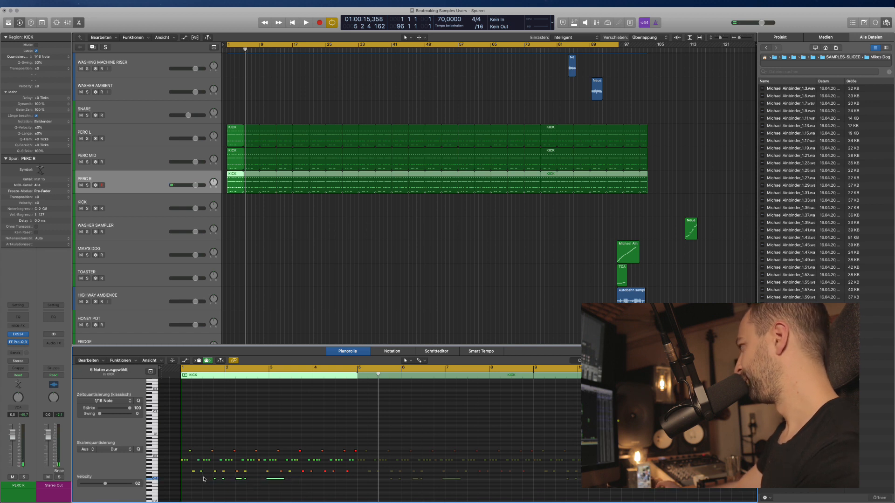
key(d)
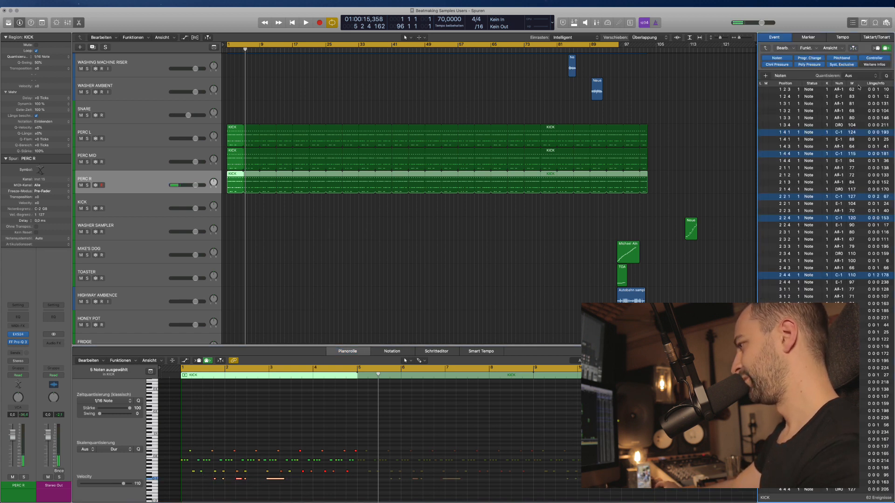
scroll(859, 87, up, 1)
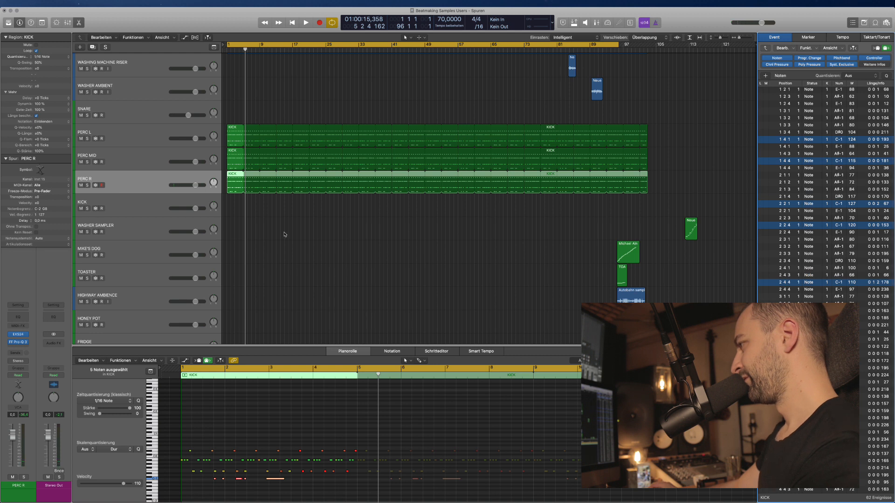
click(230, 167)
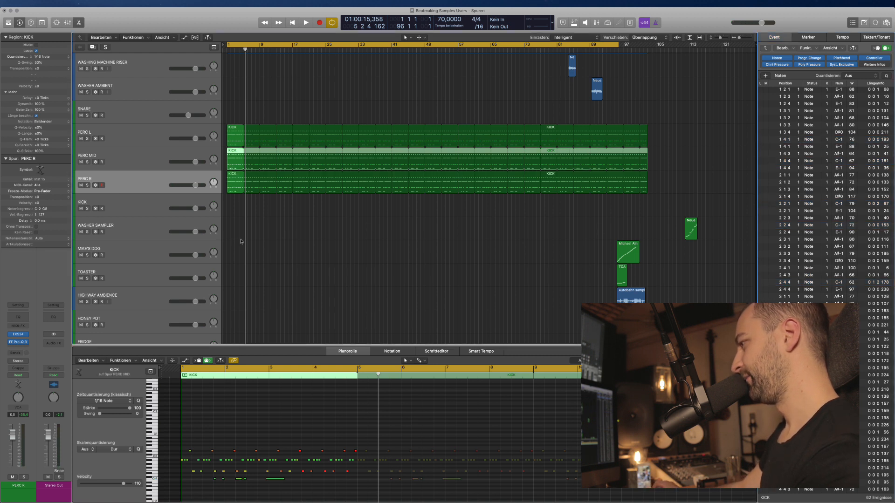
drag(296, 494, 194, 473)
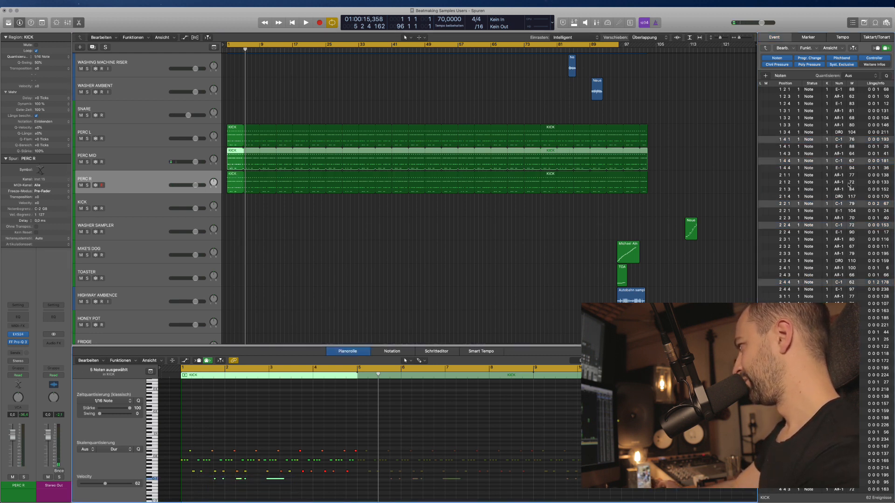
drag(852, 161, 851, 130)
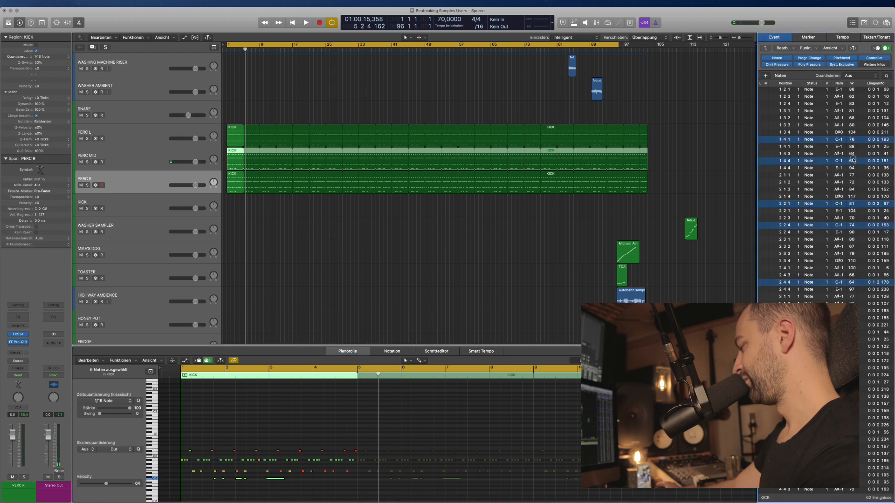
Strip PERC R's region down to only its E-1 row notes.
click(354, 353)
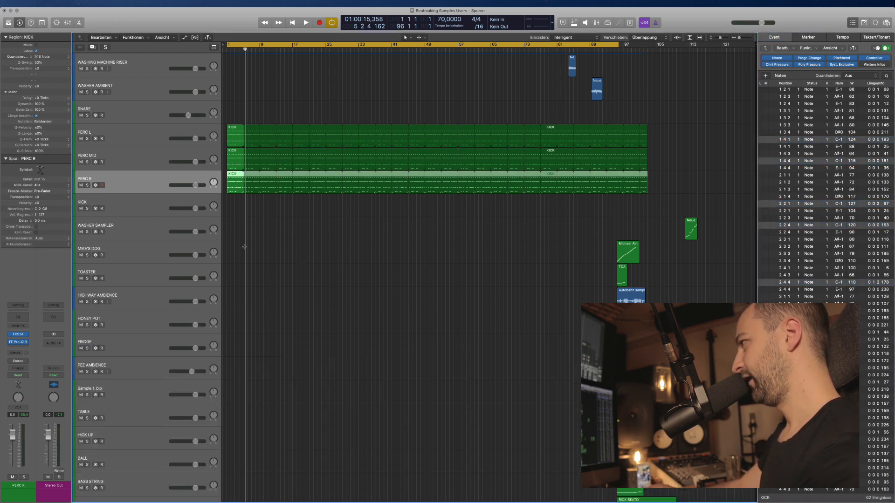
key(p)
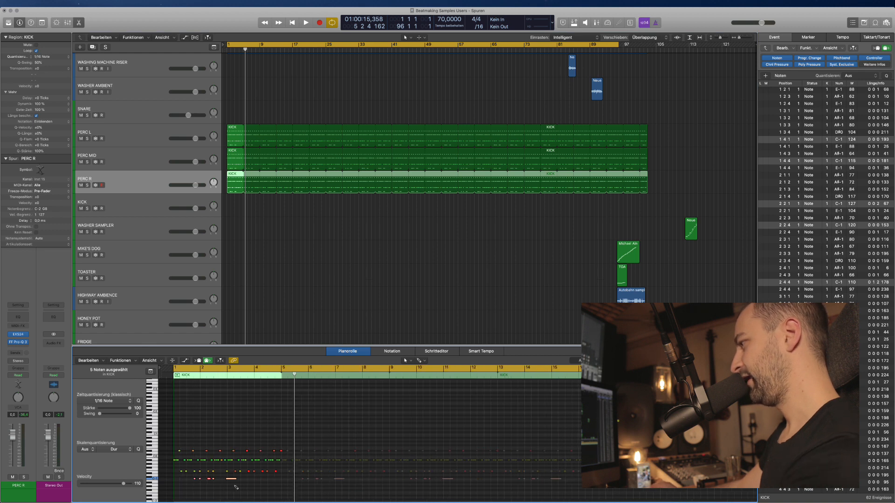
drag(242, 489, 230, 471)
key(Delete)
drag(177, 480, 284, 468)
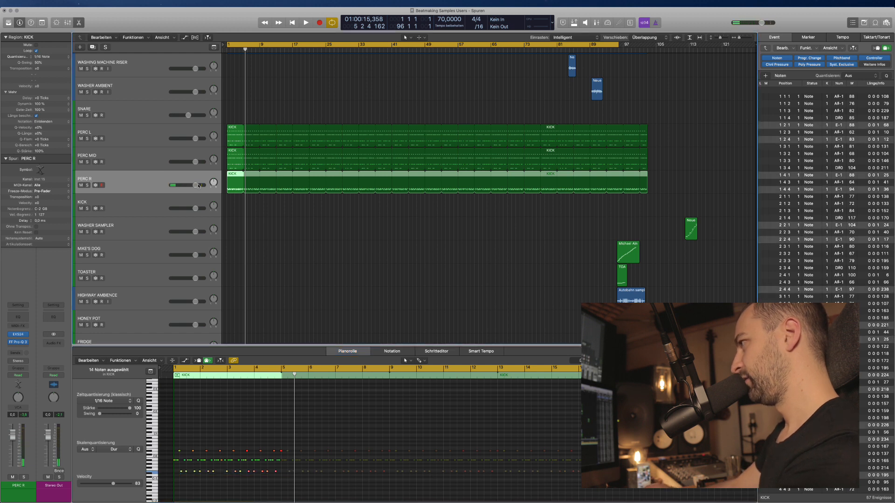
drag(212, 183, 217, 360)
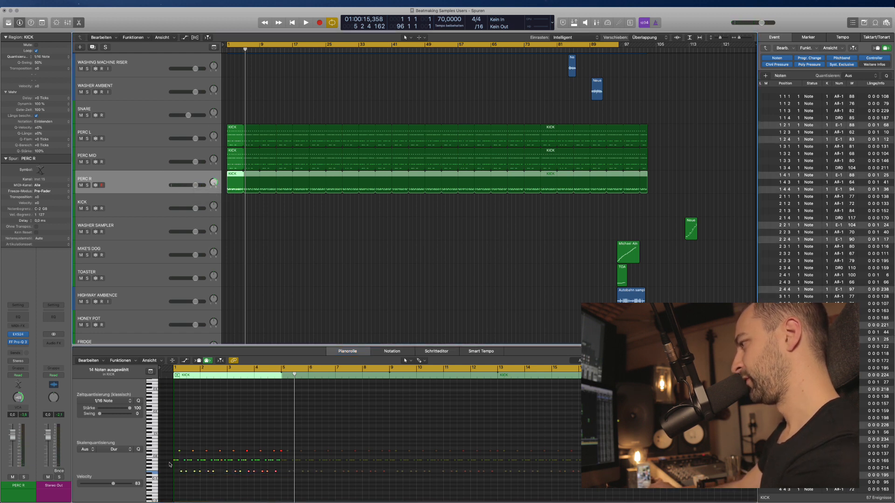
key(shift+i)
key(Delete)
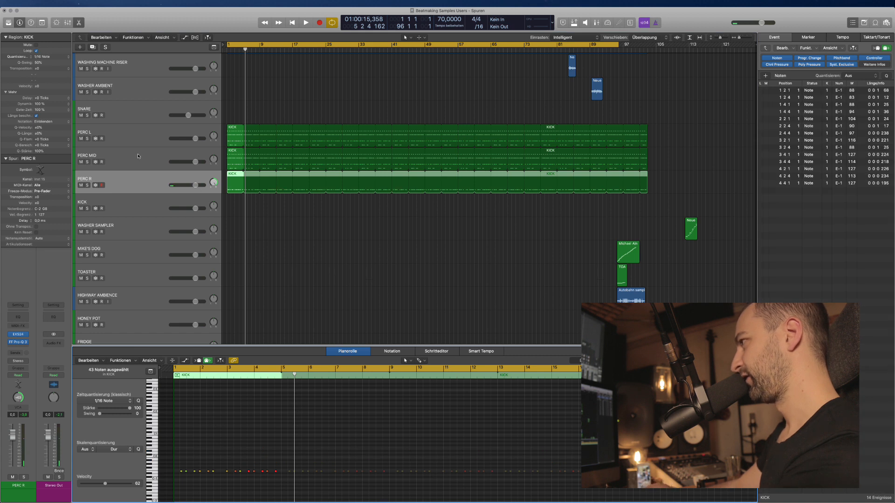
Delete the 14 E-1 notes and nine D#0 notes from PERC MID's region.
click(138, 156)
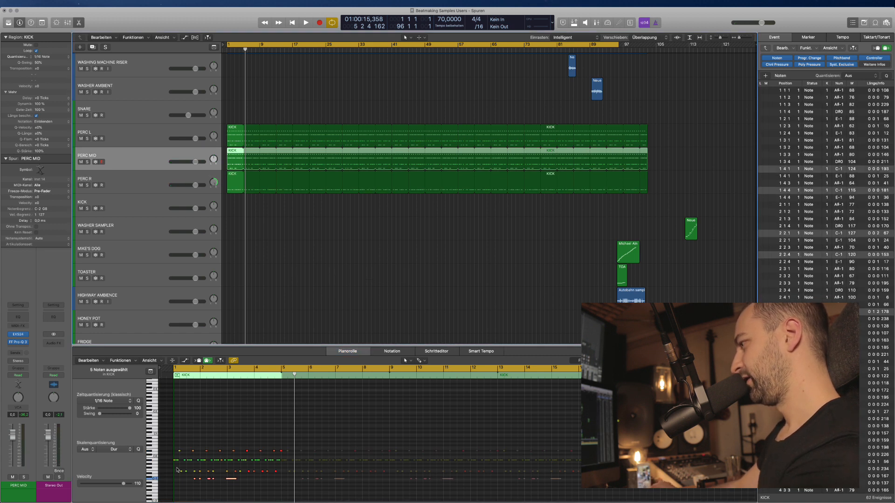
drag(177, 470, 283, 477)
key(Delete)
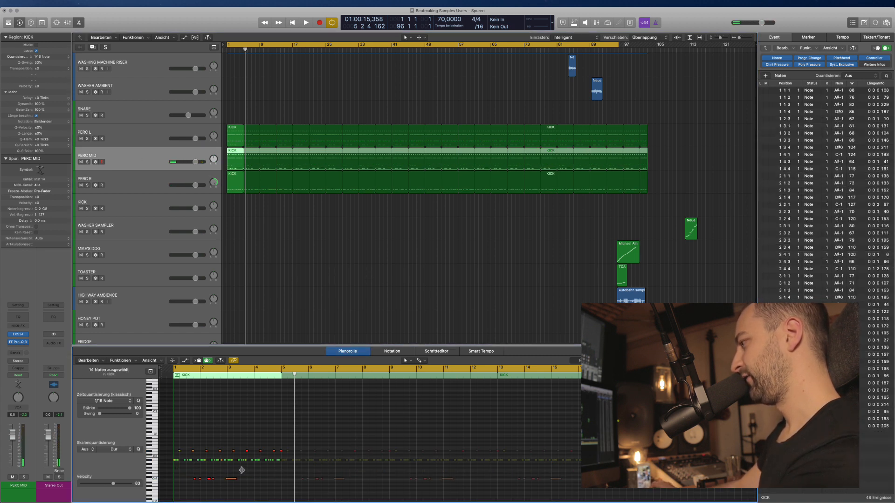
drag(188, 472, 185, 446)
click(166, 464)
click(170, 446)
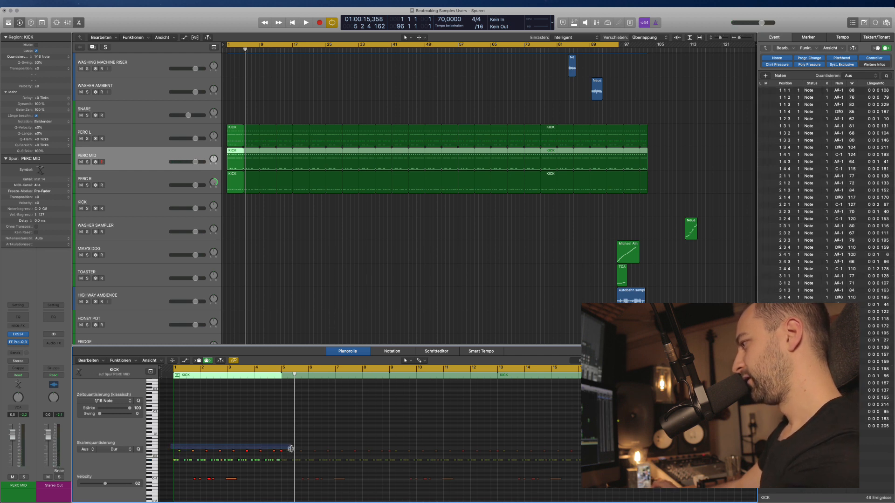
drag(294, 453, 290, 452)
key(BackSpace)
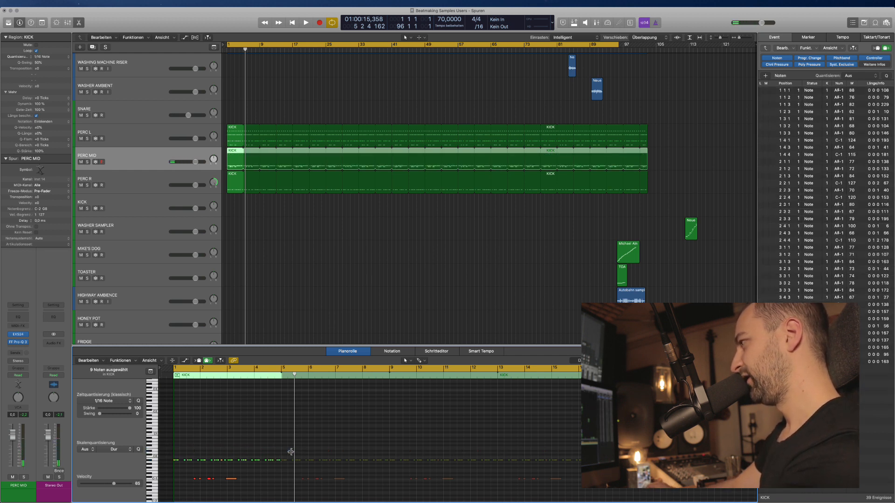
Leave only the D#0 notes in PERC L's region.
click(170, 138)
drag(167, 482, 294, 455)
key(BackSpace)
click(270, 259)
Pan PERC L hard left to -64 during playback, then select PERC R.
key(space)
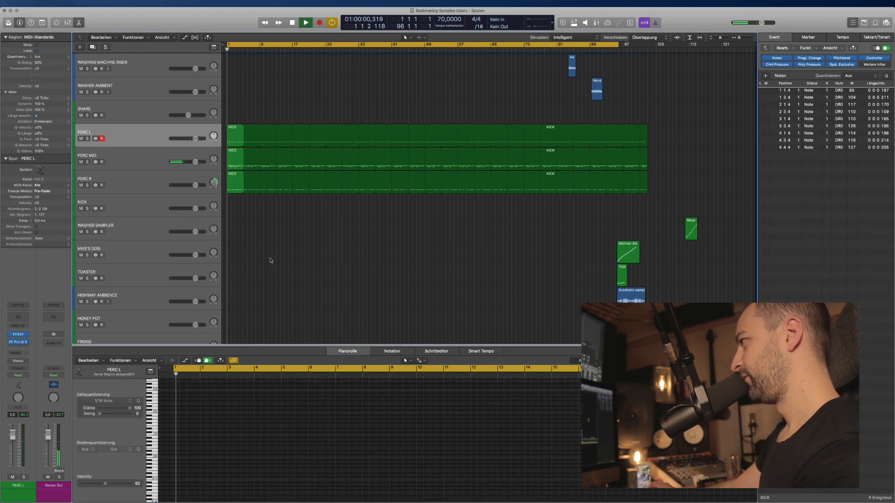
drag(212, 136, 218, 230)
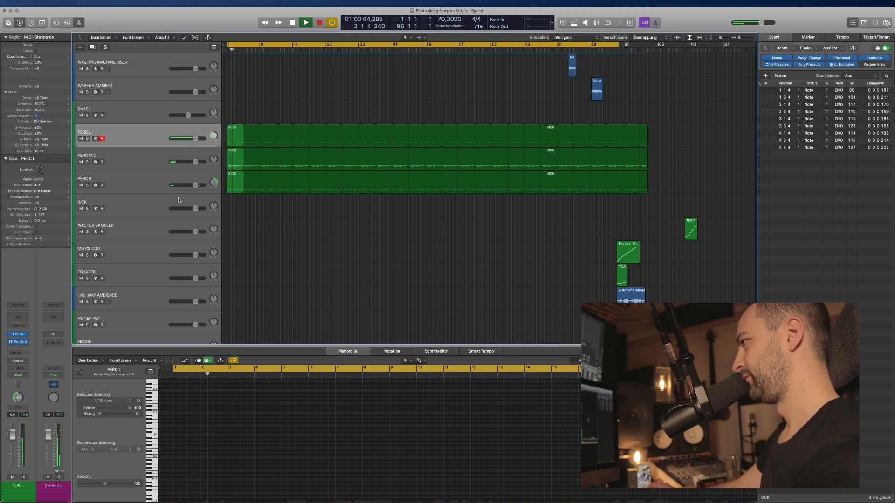
click(146, 176)
Route the outputs of PERC L, MID and R together to Bus 1.
shift+click(145, 140)
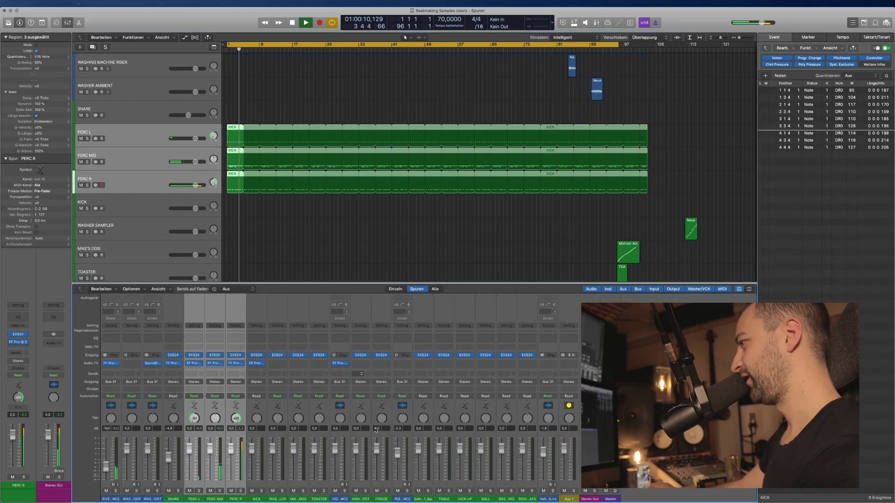
key(x)
click(194, 383)
mouse_move(206, 410)
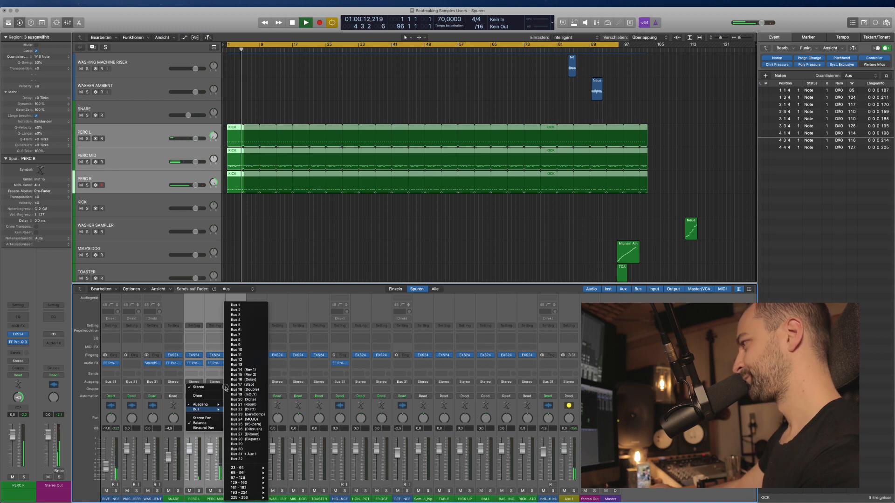
click(250, 309)
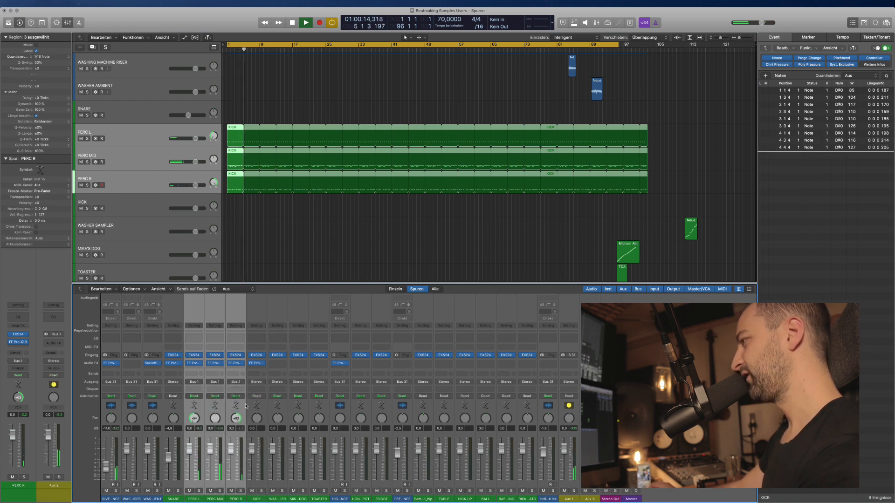
Rename the Aux 2 channel to PERC.
key(x)
right_click(57, 487)
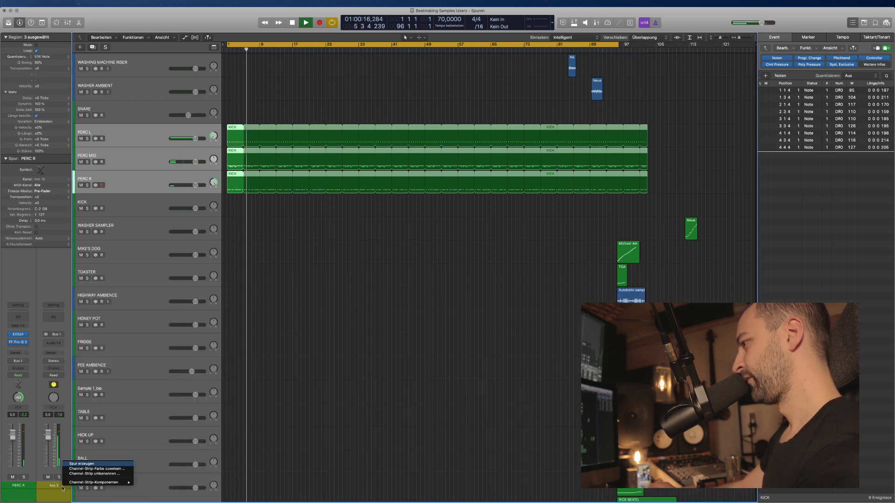
click(58, 488)
double_click(55, 486)
text(PER)
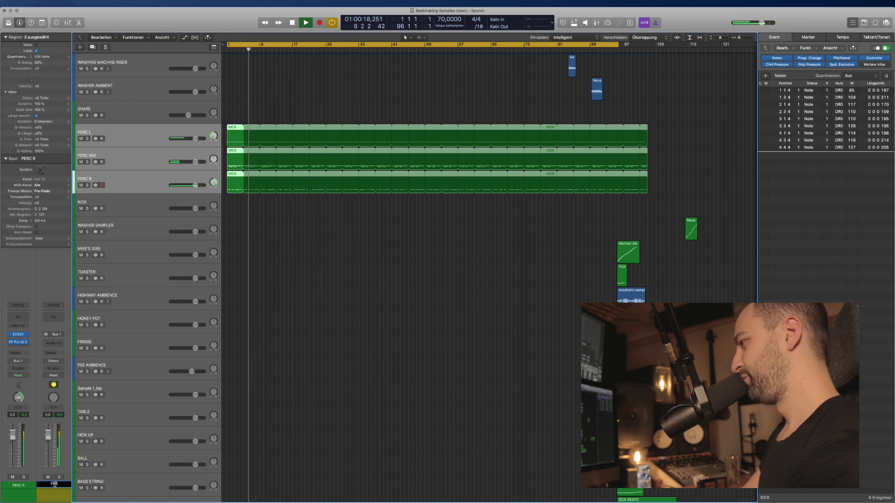
text(C)
key(Return)
Create an arrangement track for the PERC aux and extend the cycle range to bar 103.
key(x)
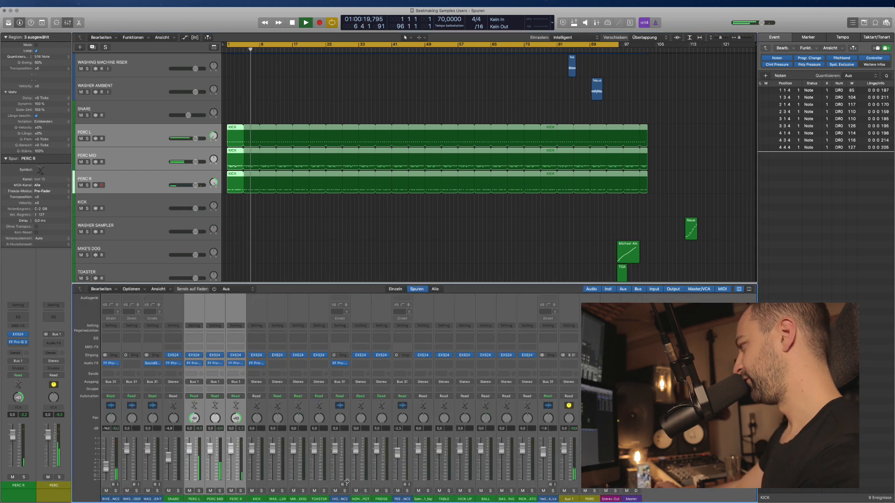
right_click(586, 500)
click(586, 497)
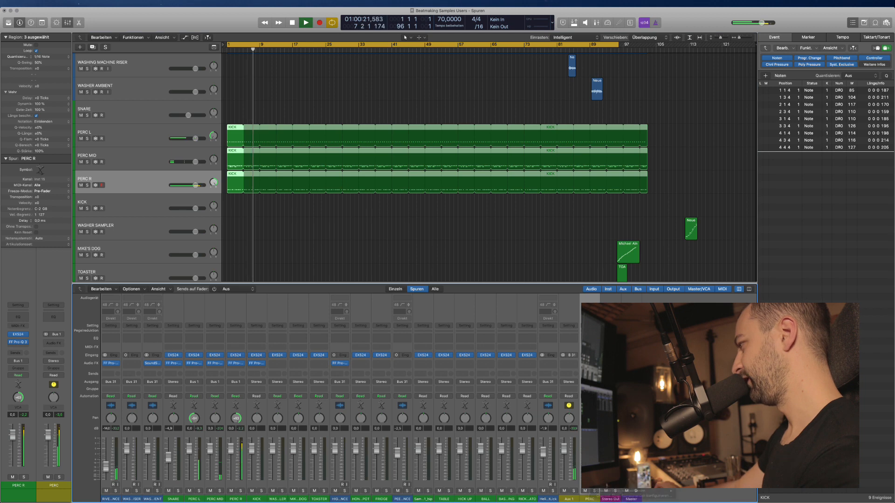
right_click(586, 494)
click(610, 473)
key(x)
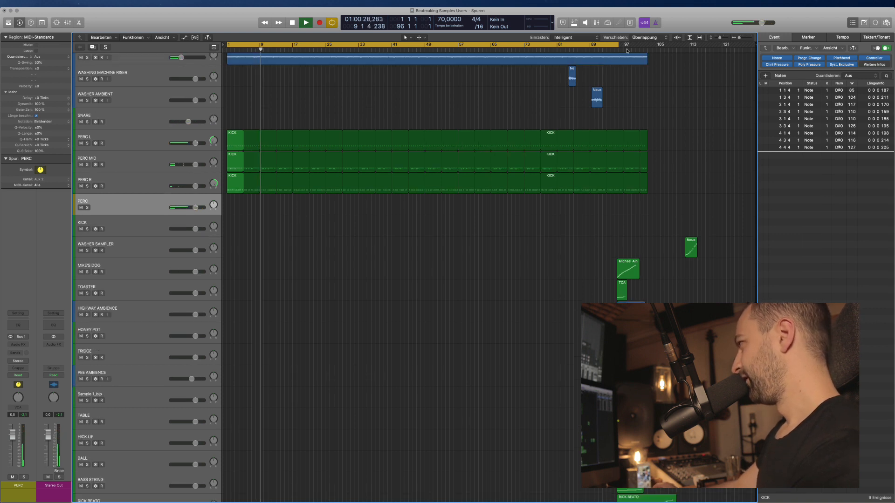
drag(620, 47, 647, 47)
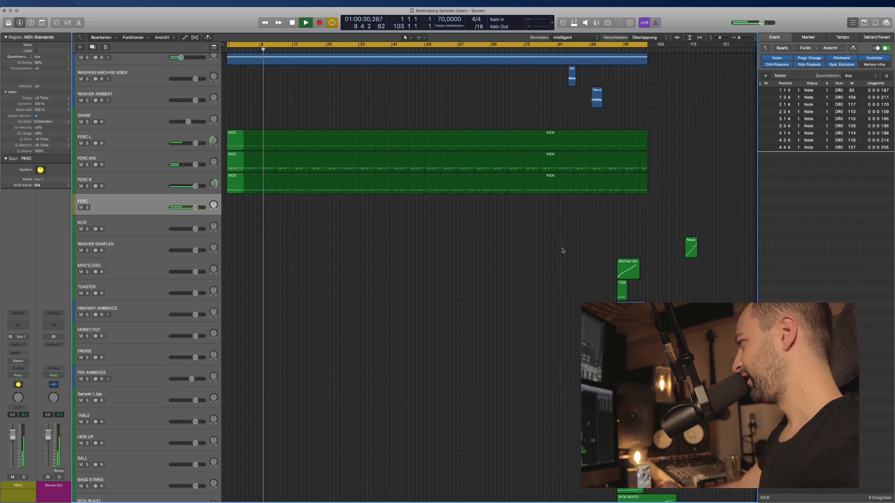
Move the regions clustered around bars 97–105 twelve bars later.
key(super+Up)
key(super+Up)
drag(601, 149, 741, 303)
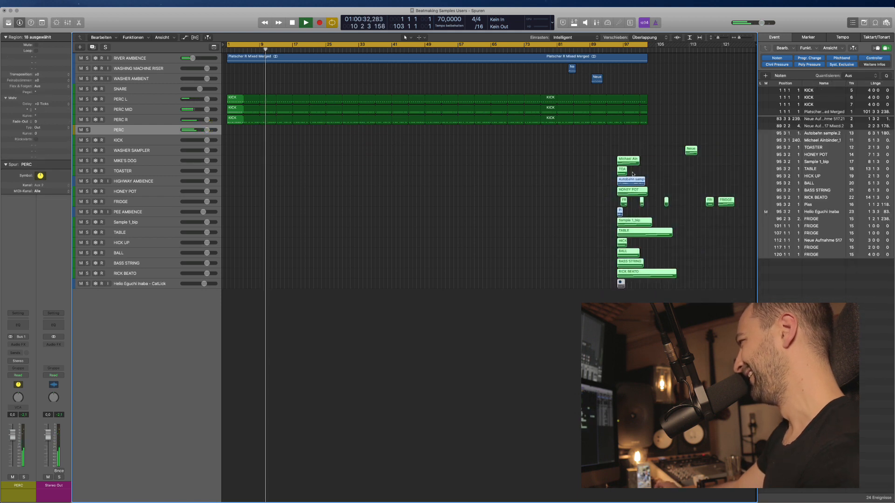
drag(627, 163, 629, 163)
drag(629, 163, 677, 163)
click(442, 194)
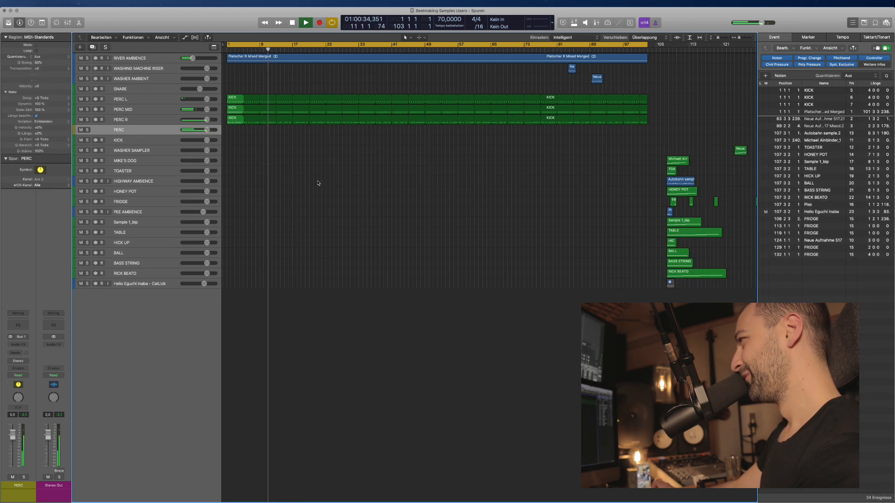
key(super+Right)
key(super+Right)
key(super+Right)
scroll(307, 188, left, 1)
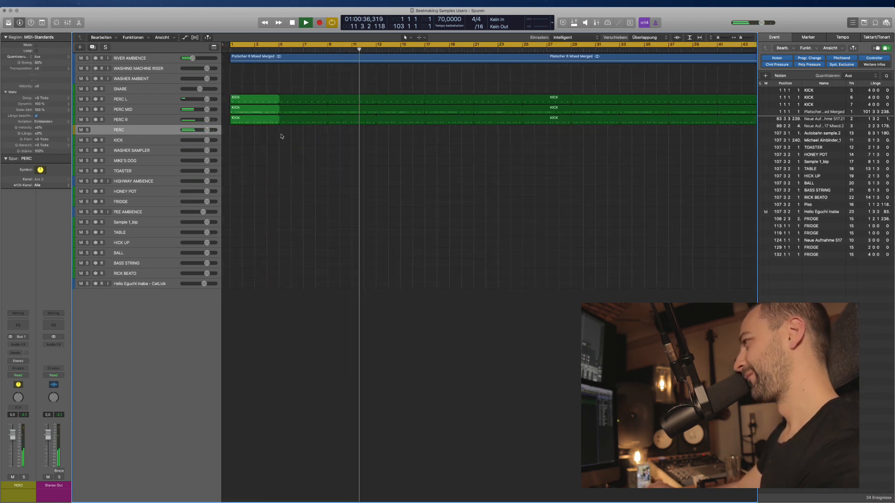
click(254, 110)
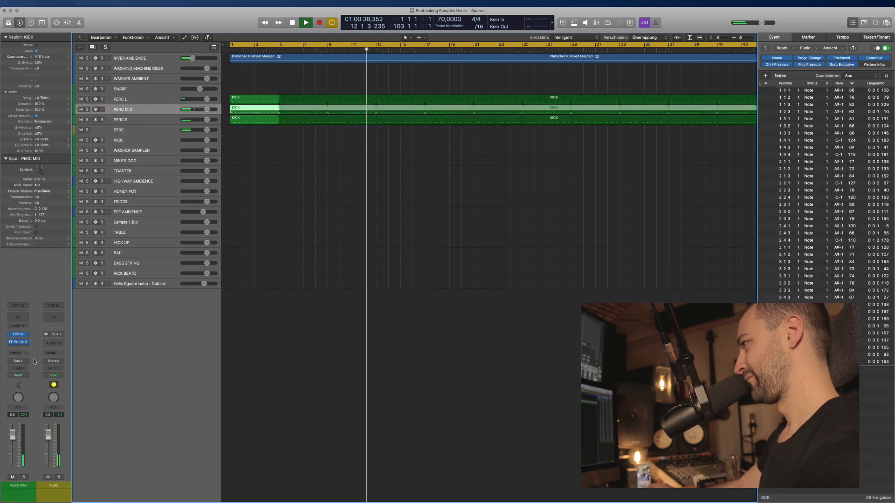
Insert a stereo UAD Galaxy Tape Echo in PERC MID's empty insert slot.
click(18, 350)
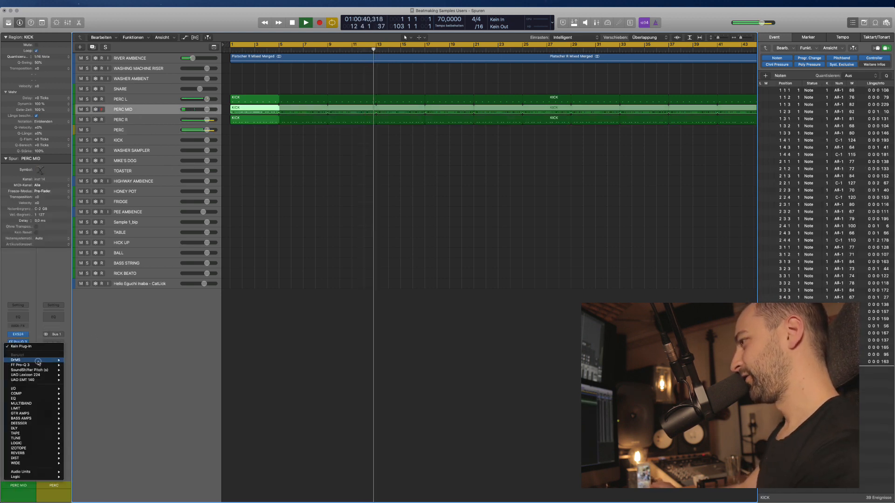
mouse_move(36, 427)
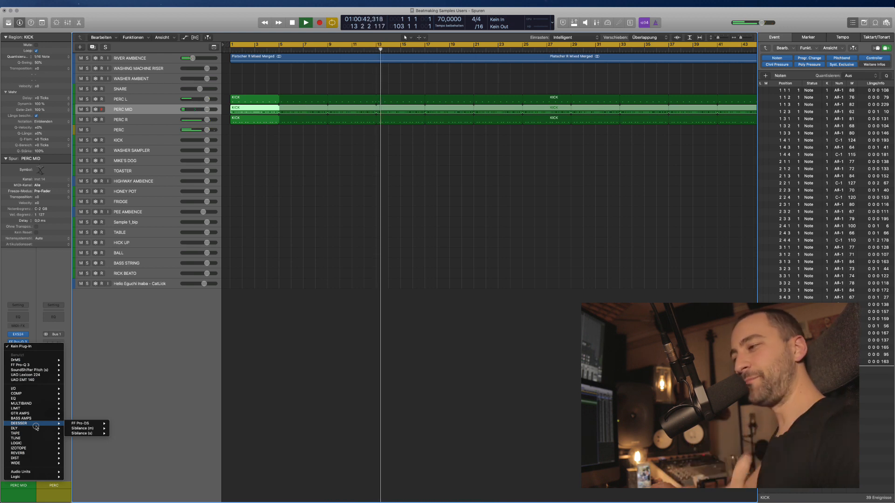
click(316, 216)
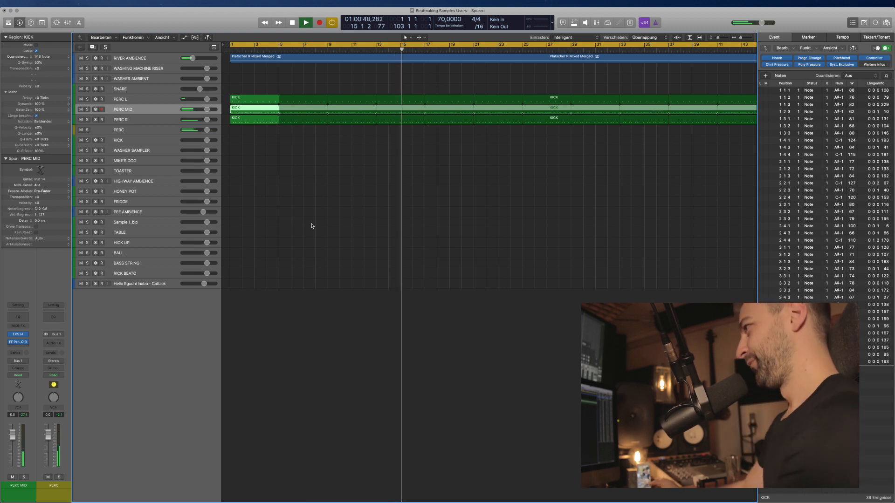
click(15, 347)
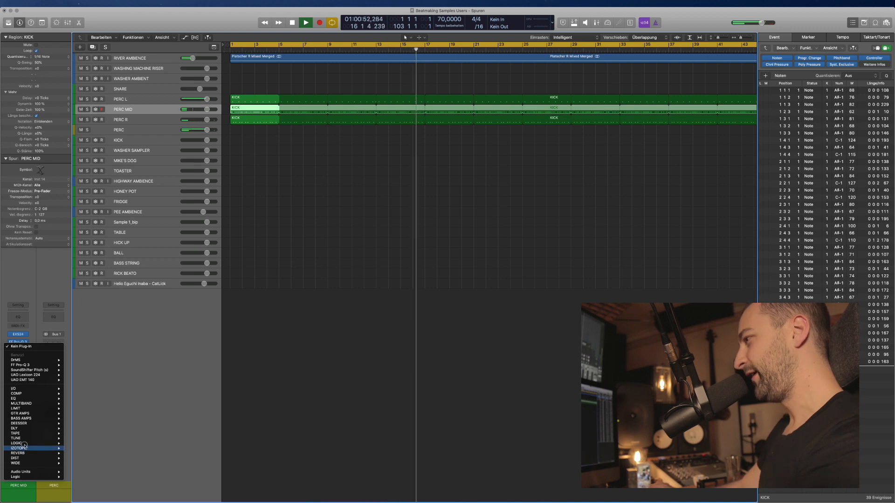
mouse_move(19, 428)
mouse_move(93, 448)
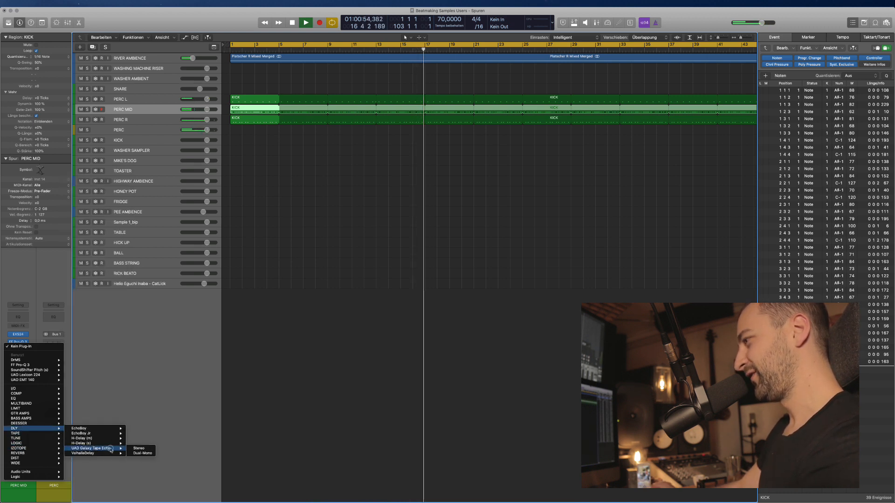
click(138, 449)
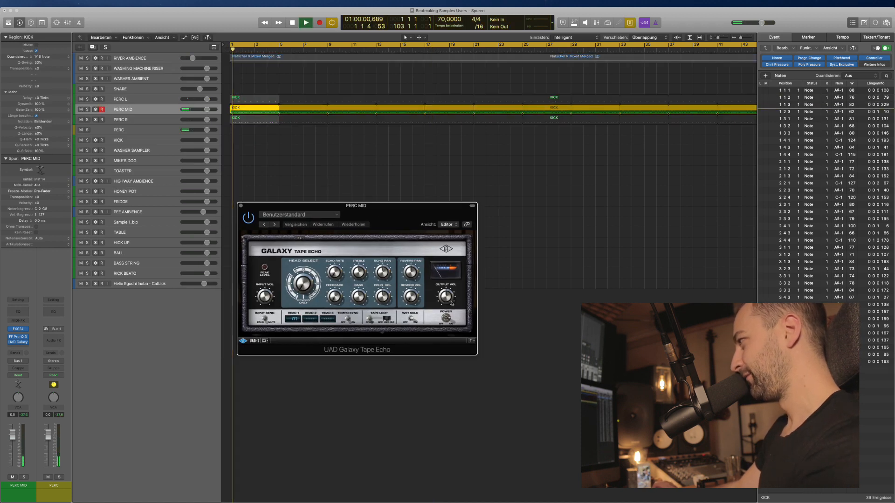
Toggle the tape echo's wet solo and adjust its echo level, then stop playback.
click(409, 321)
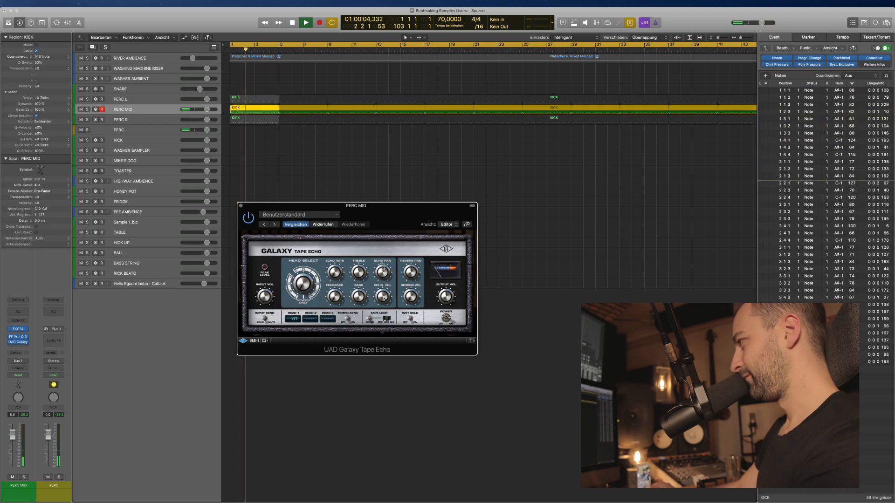
drag(386, 297, 383, 269)
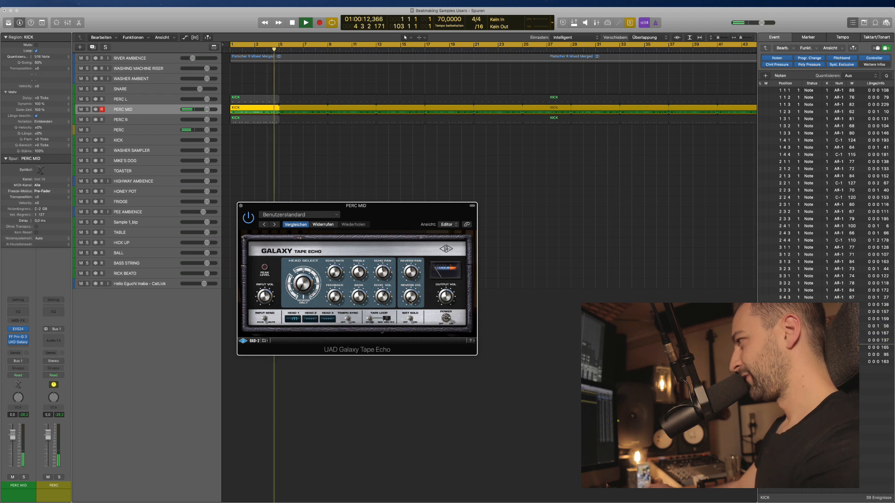
key(space)
click(241, 206)
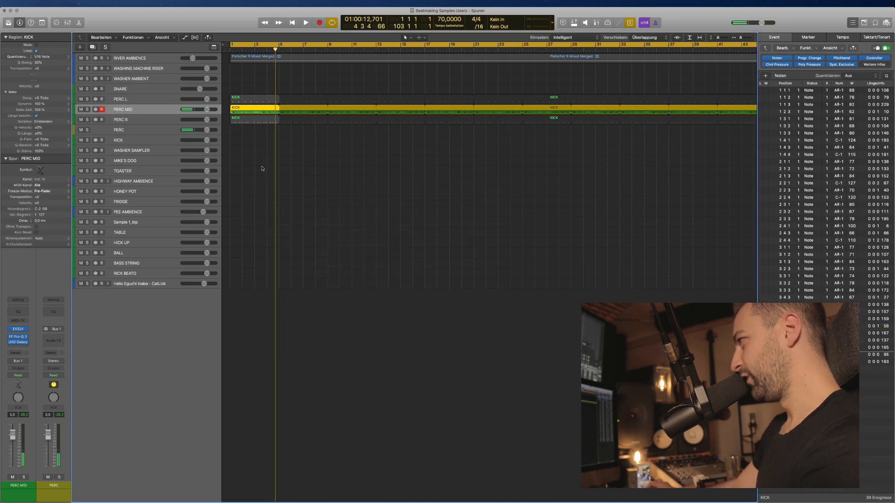
Replace PERC MID's Galaxy Tape Echo with a stereo H-Delay.
click(17, 343)
click(28, 348)
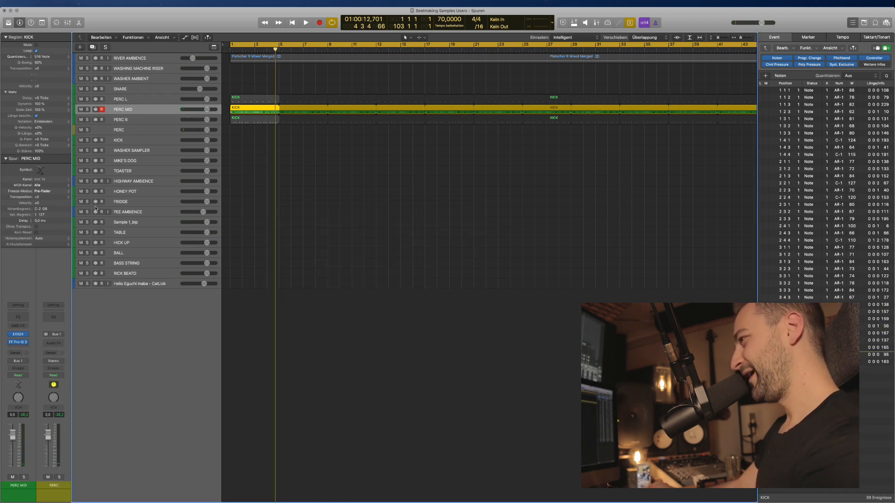
click(19, 350)
mouse_move(21, 429)
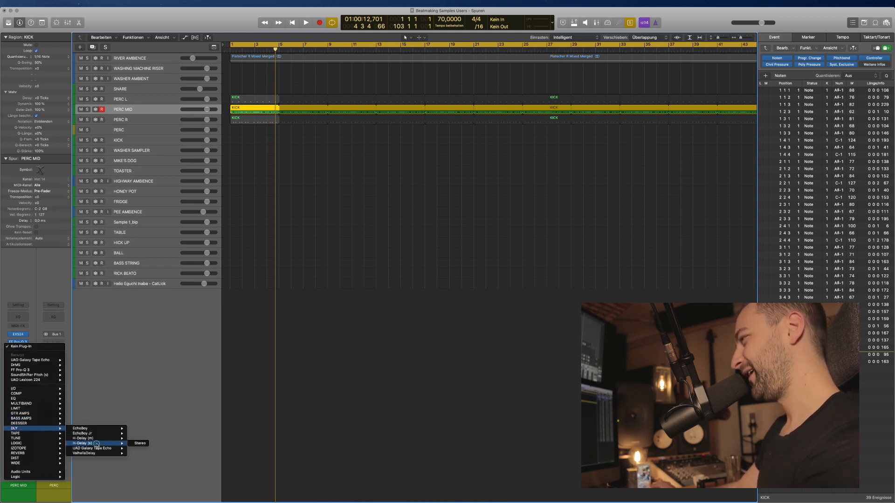
click(140, 444)
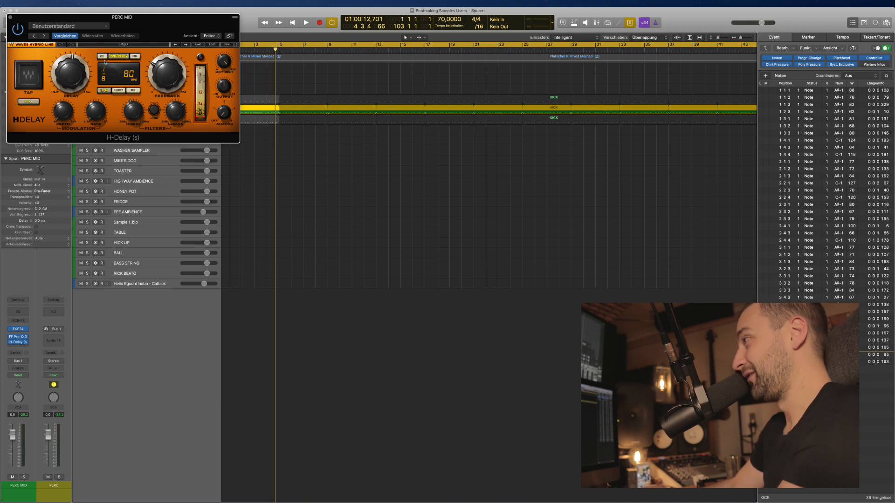
Invert the H-Delay's left phase, switch to milliseconds and shorten the delay to 75.
click(102, 56)
key(space)
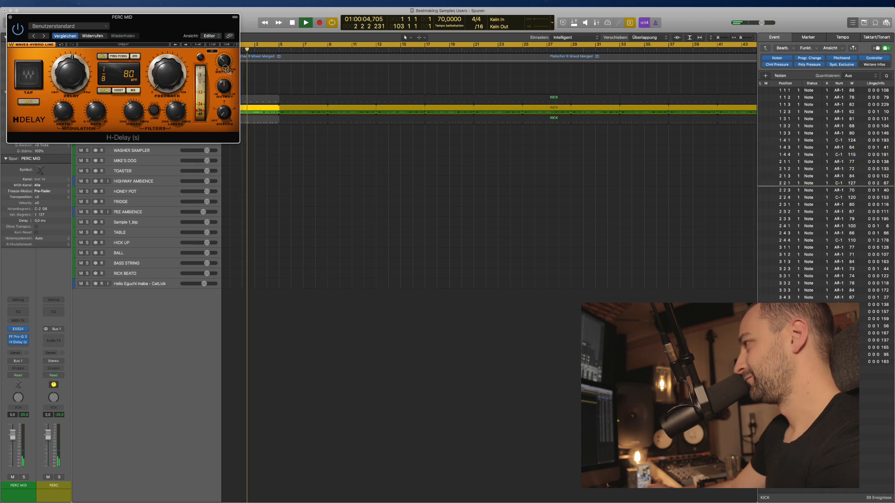
click(133, 91)
mouse_move(74, 76)
mouse_down()
mouse_move(76, 97)
mouse_move(74, 74)
mouse_up()
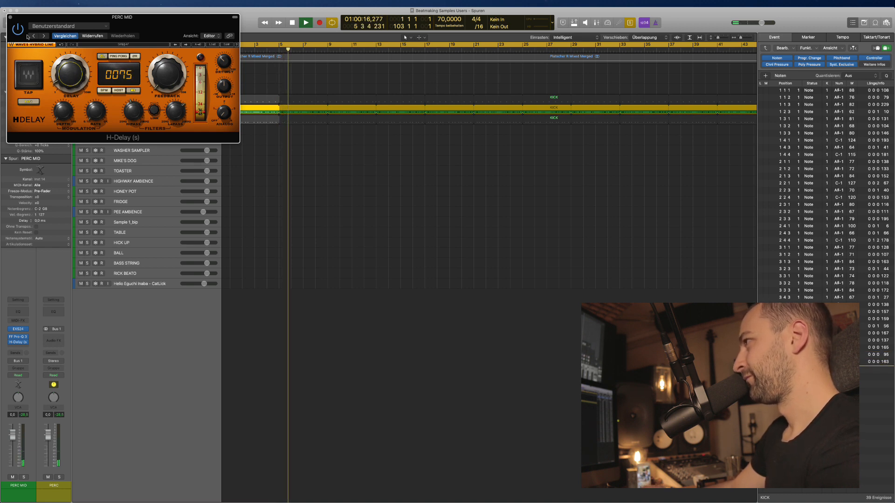
click(10, 17)
Turn solo off, return playback to bar 1 and recheck the H-Delay settings.
key(ctrl+s)
key(Return)
click(274, 158)
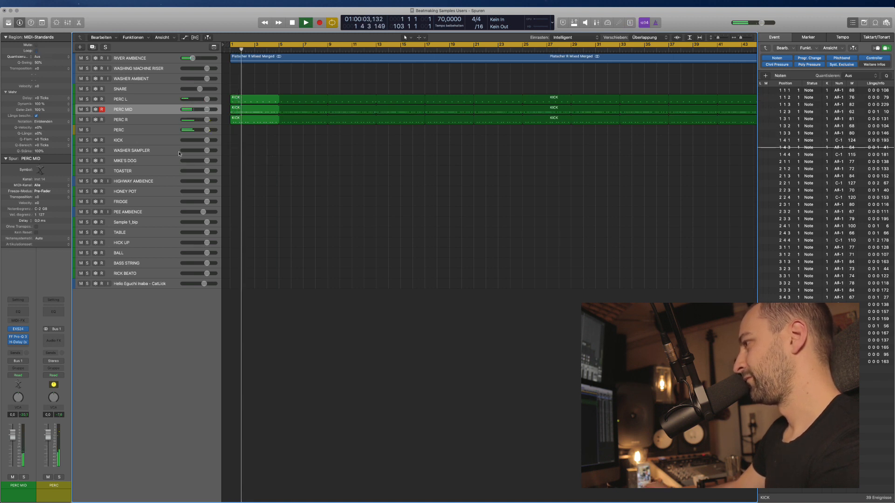
click(21, 343)
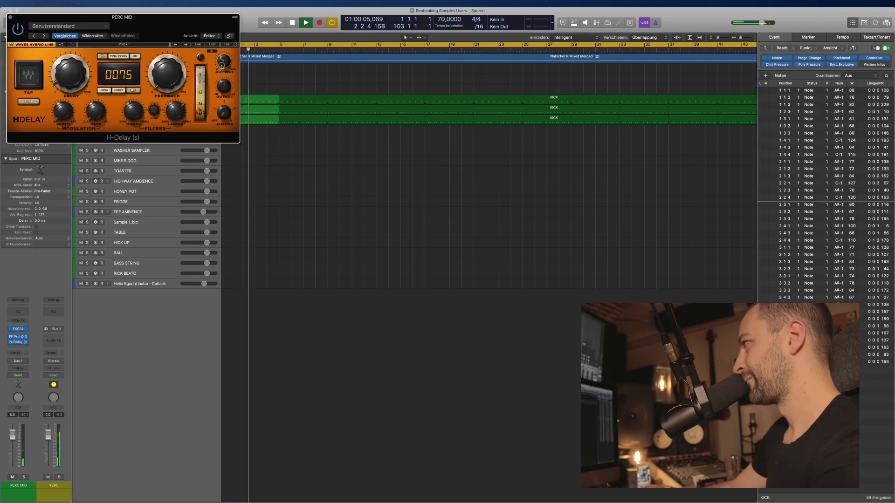
click(11, 17)
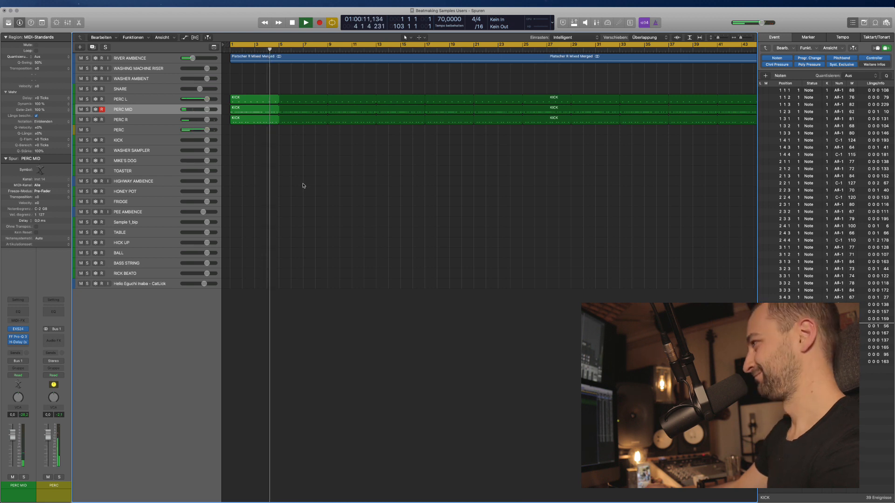
Delete the looped KICK region copies after bar 5.
key(super+Left)
key(super+Left)
key(super+Left)
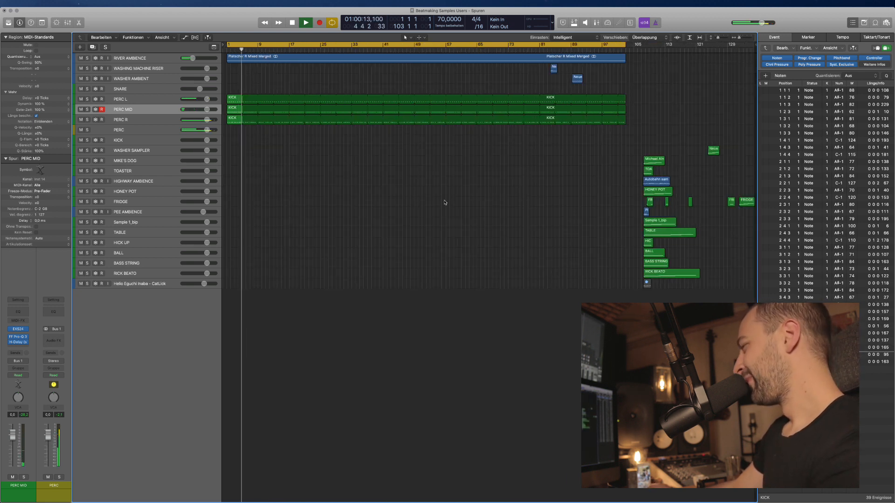
key(space)
click(135, 122)
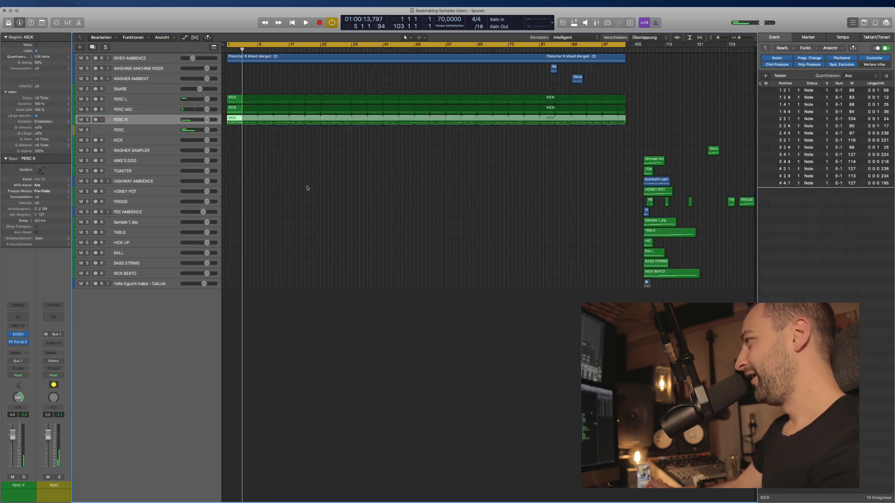
key(super+Down)
click(233, 194)
click(142, 170)
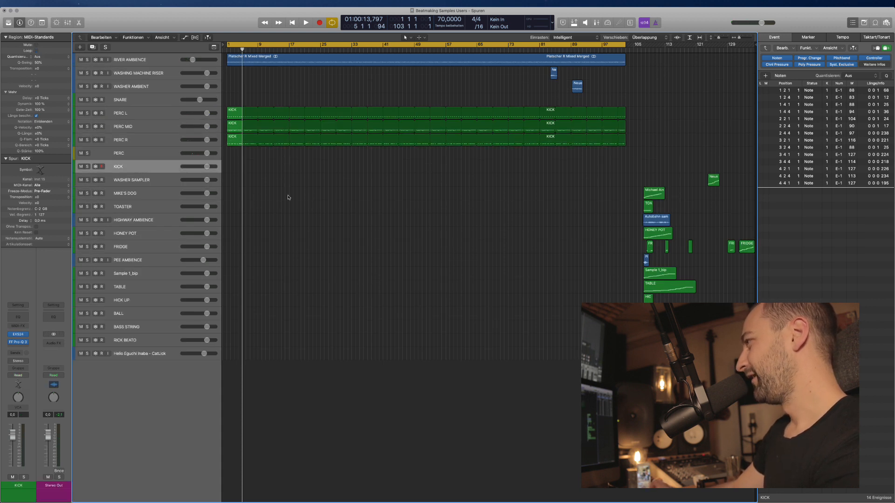
key(super+Right)
scroll(307, 202, right, 2)
scroll(299, 204, left, 2)
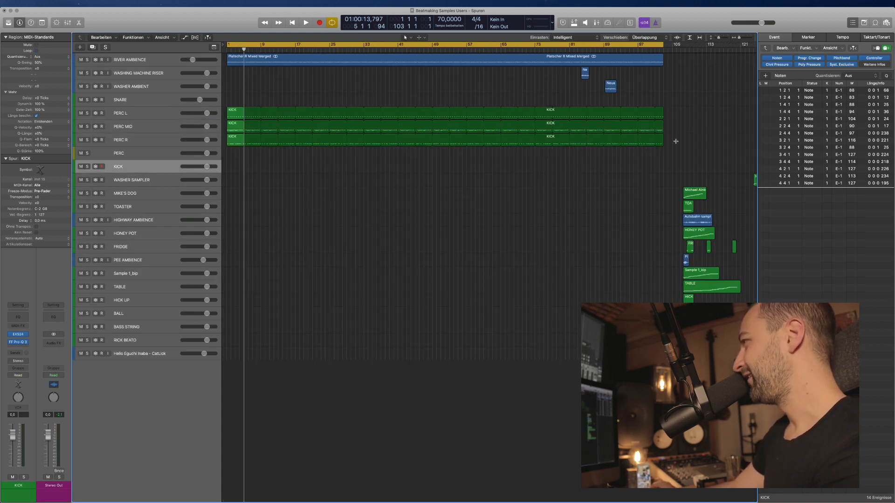
drag(677, 140, 244, 115)
key(Delete)
Repeat the three KICK regions on PERC L, MID and R as 50 copies.
drag(251, 154, 234, 113)
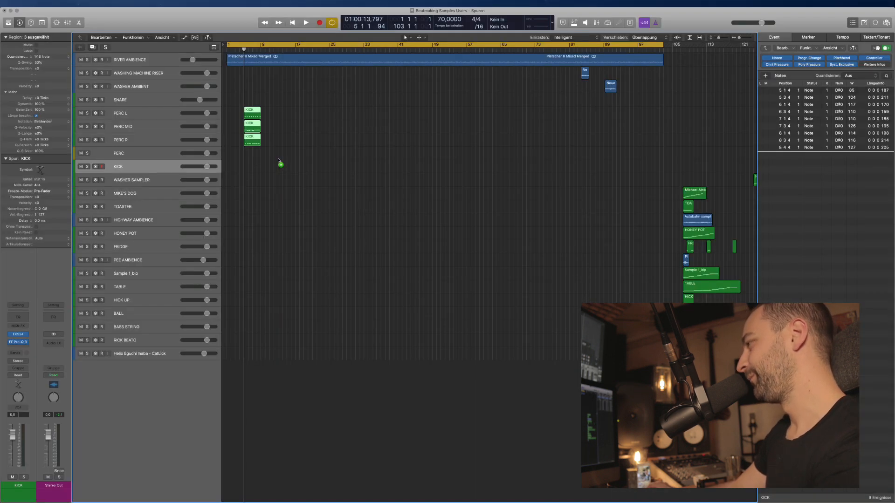
key(Delete)
key(ctrl+z)
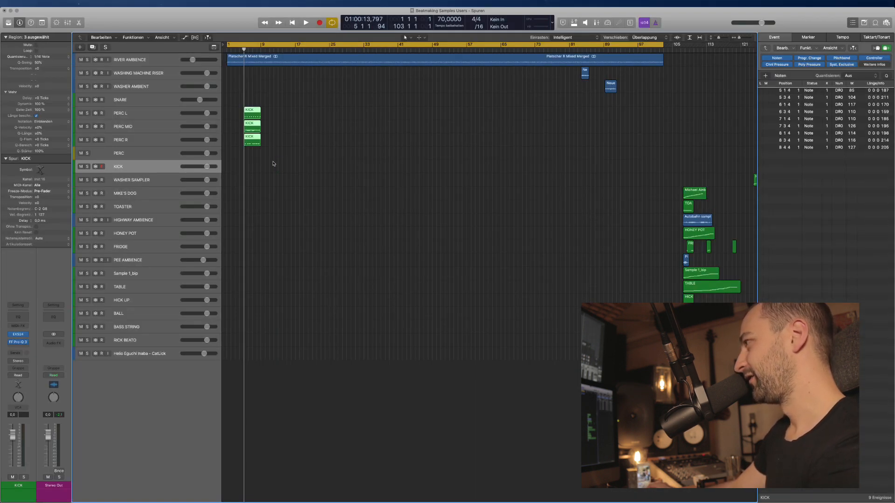
key(ctrl+z)
key(super+r)
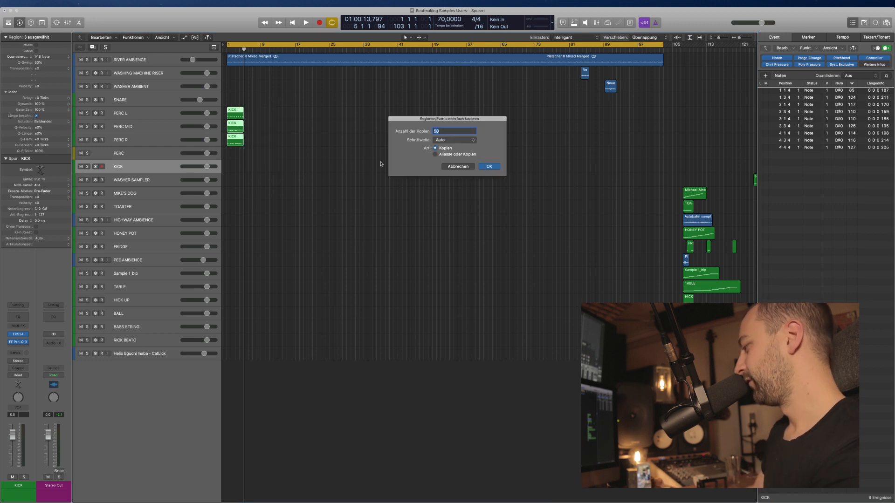
key(Return)
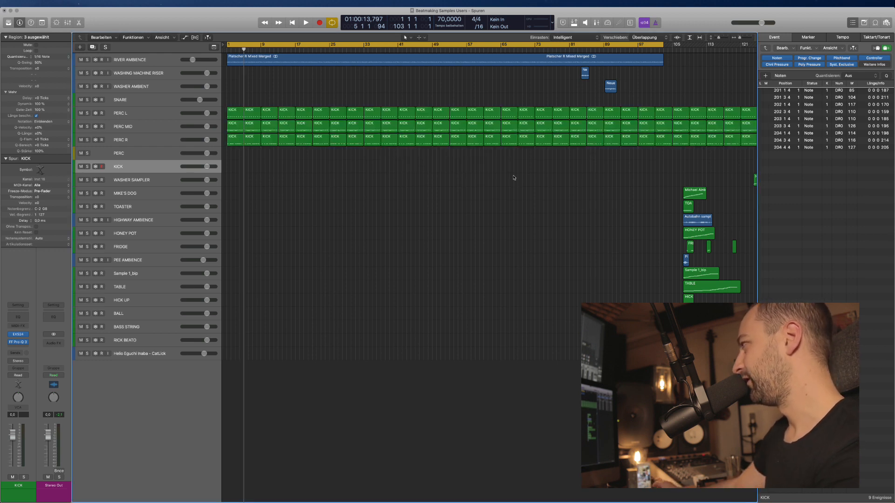
Delete the extra KICK copies past bar 109.
key(super+Left)
drag(515, 156, 745, 104)
key(Delete)
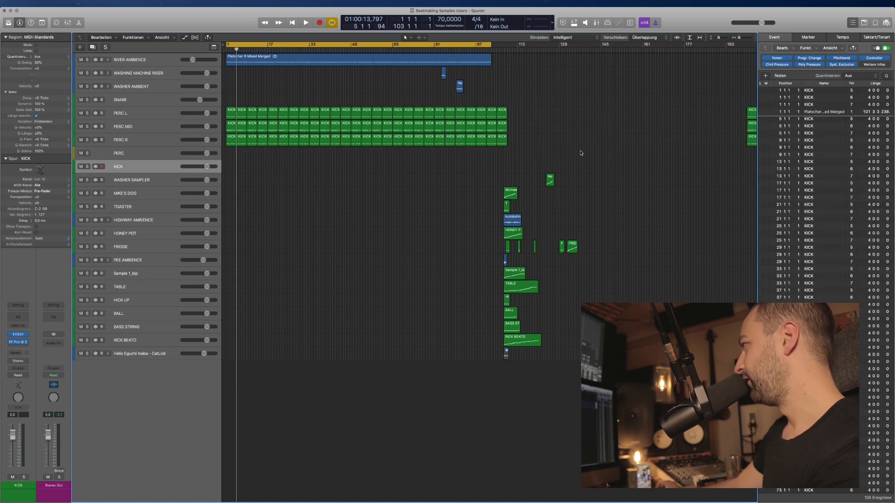
drag(585, 153, 756, 108)
key(Delete)
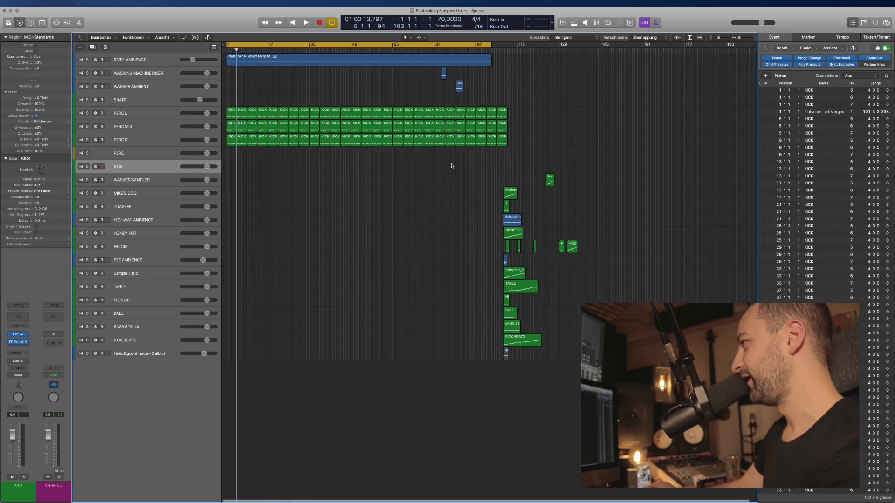
Set the cycle range to bars 17–33 and bypass the KICK track's FF Pro-Q 3.
key(super+Down)
scroll(302, 186, up, 3)
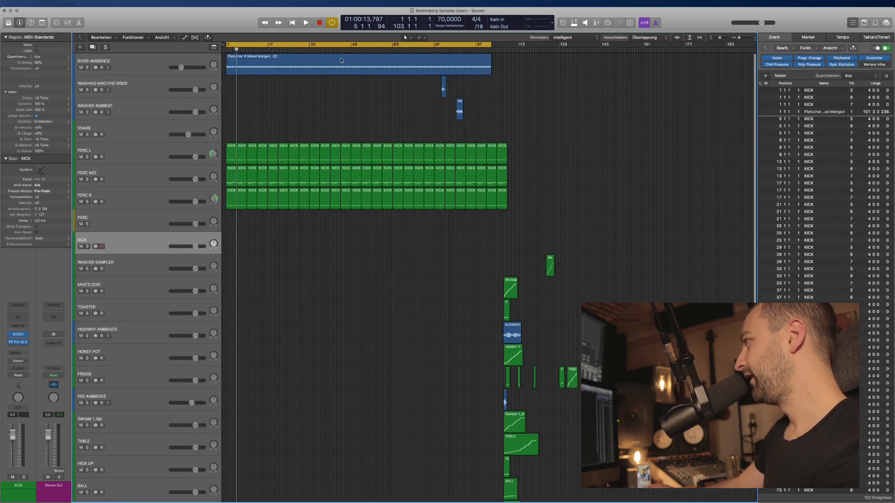
click(353, 47)
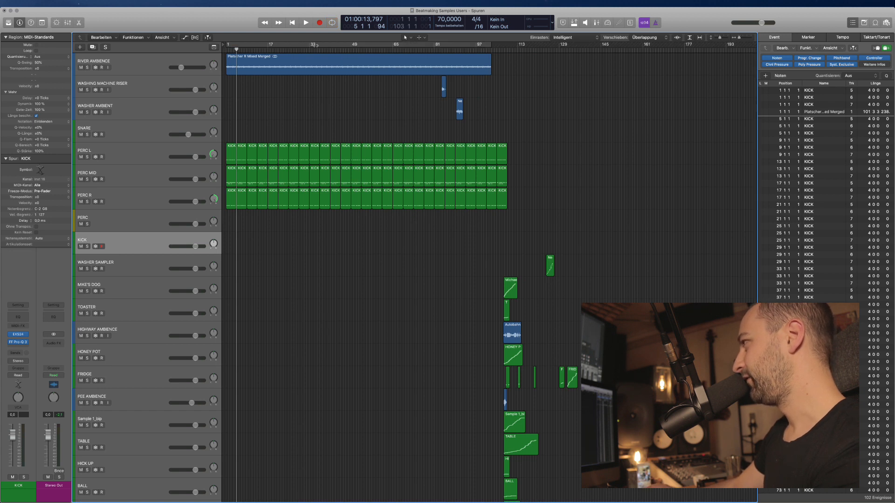
mouse_move(312, 44)
mouse_down()
mouse_move(353, 47)
mouse_move(296, 47)
mouse_up()
scroll(288, 131, up, 5)
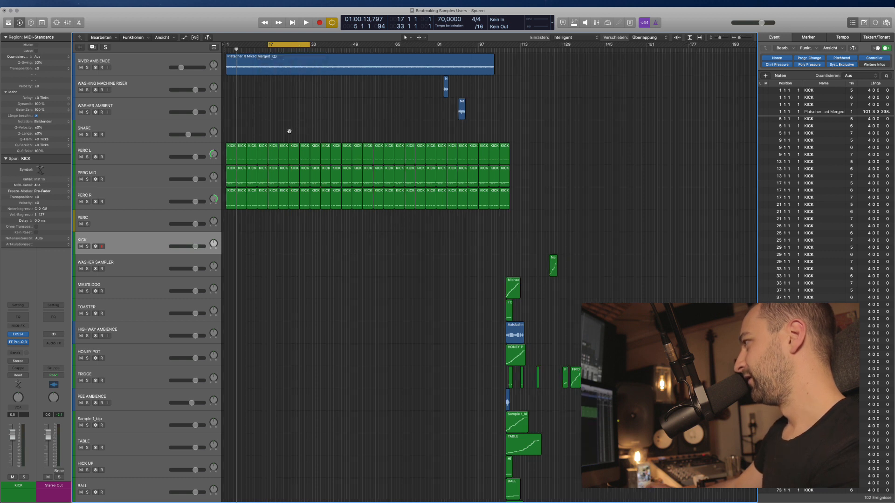
scroll(308, 142, right, 3)
scroll(296, 253, left, 3)
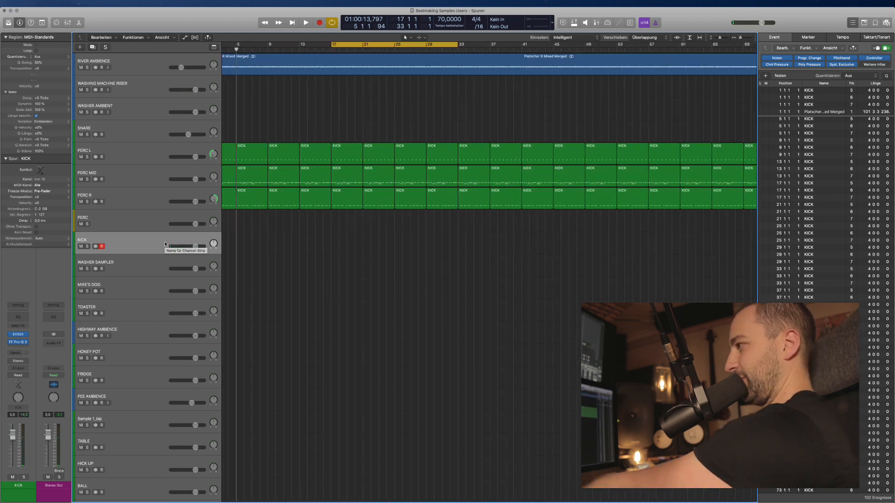
click(12, 343)
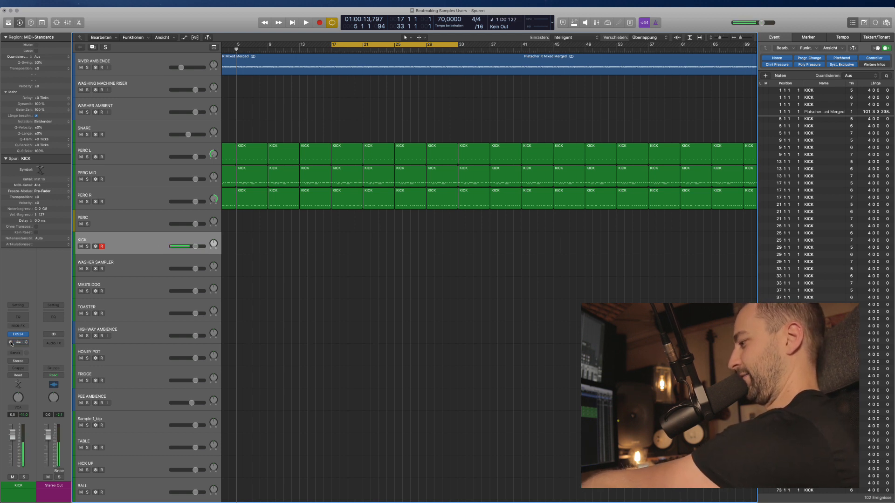
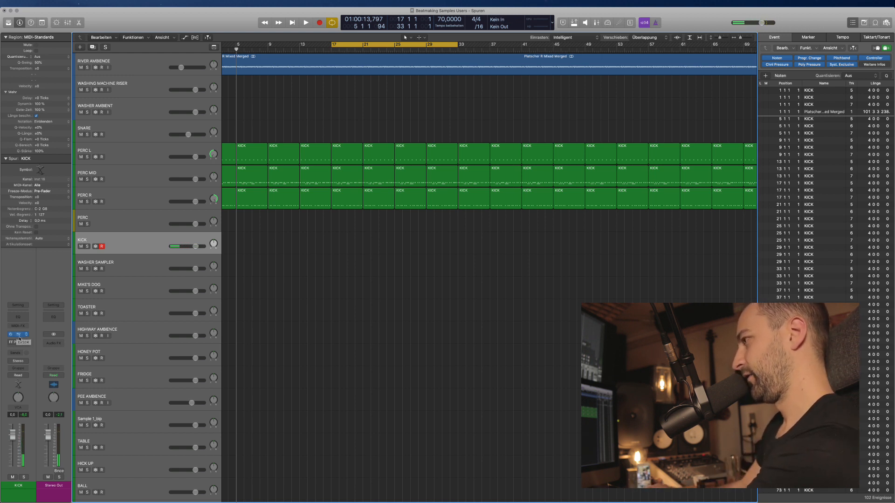
Set the KICK EXS24's D1 zone to play in reverse (Rückwärts).
click(19, 337)
drag(154, 28, 346, 210)
click(244, 231)
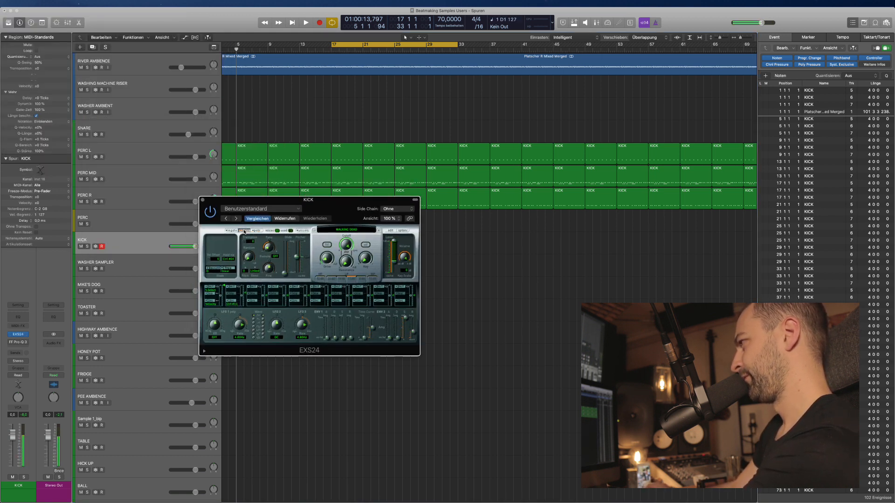
click(390, 230)
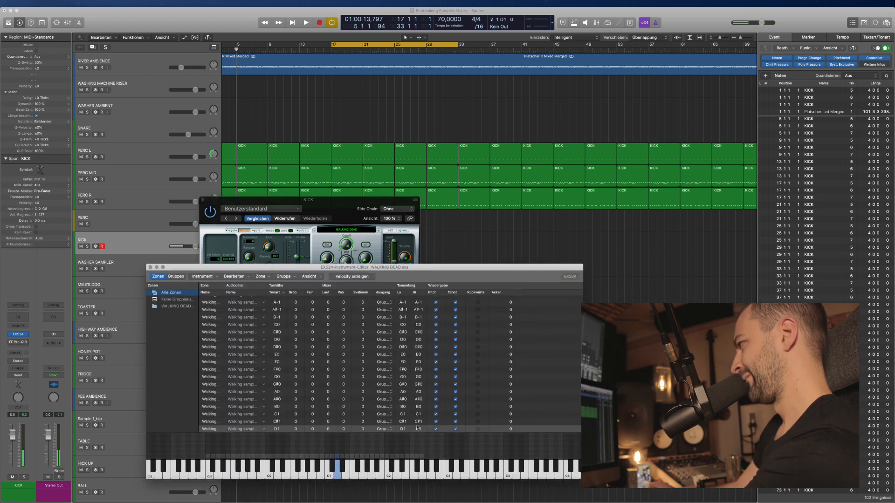
click(477, 430)
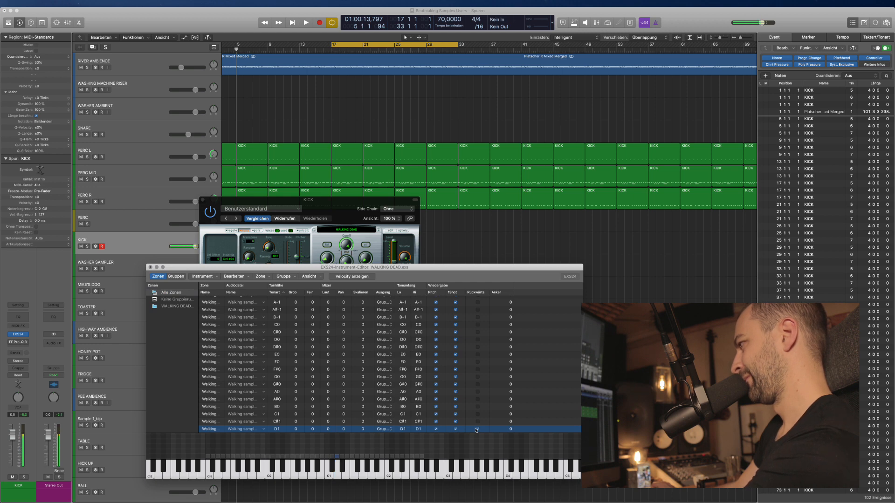
scroll(332, 421, down, 4)
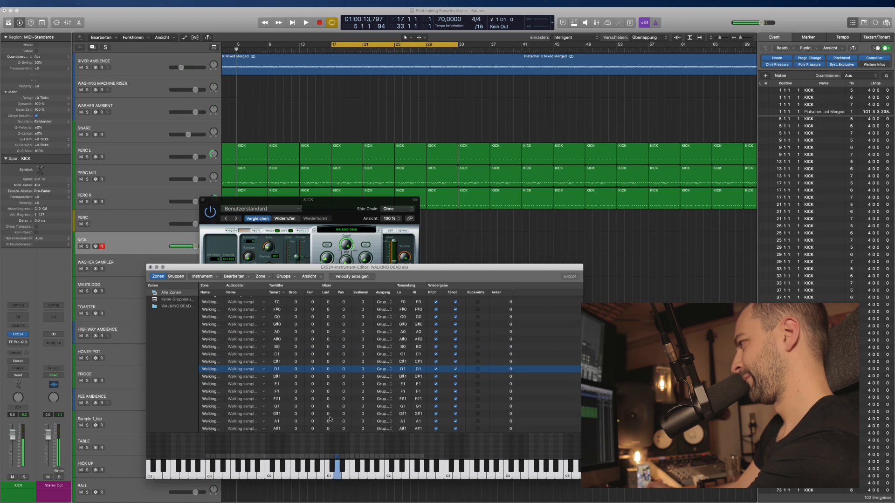
Close the zone editor without saving, then close the KICK sampler window.
click(151, 268)
click(388, 302)
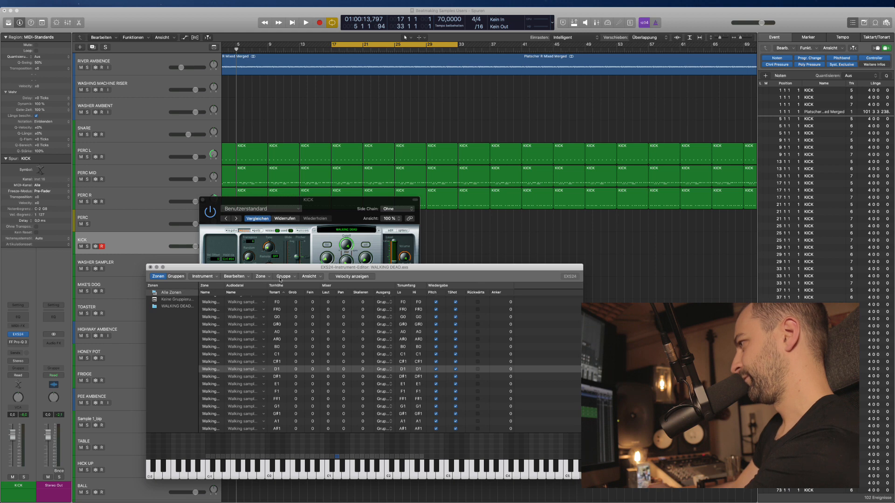
click(150, 268)
click(400, 303)
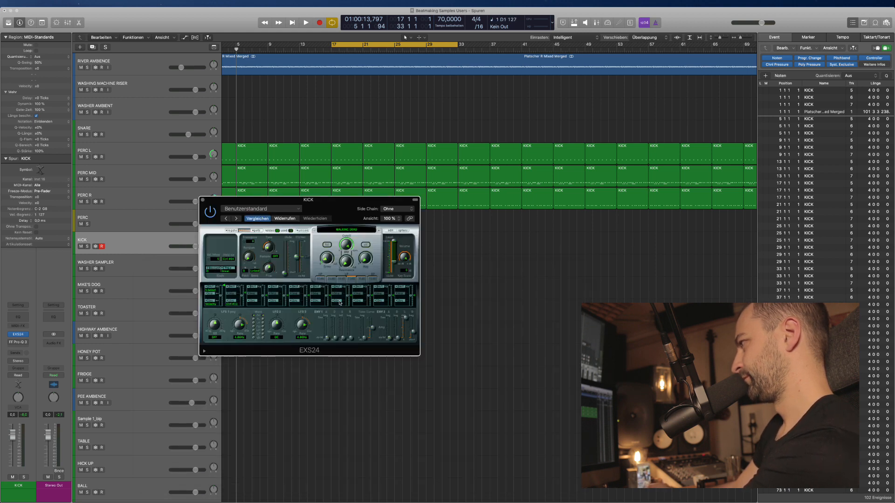
click(203, 200)
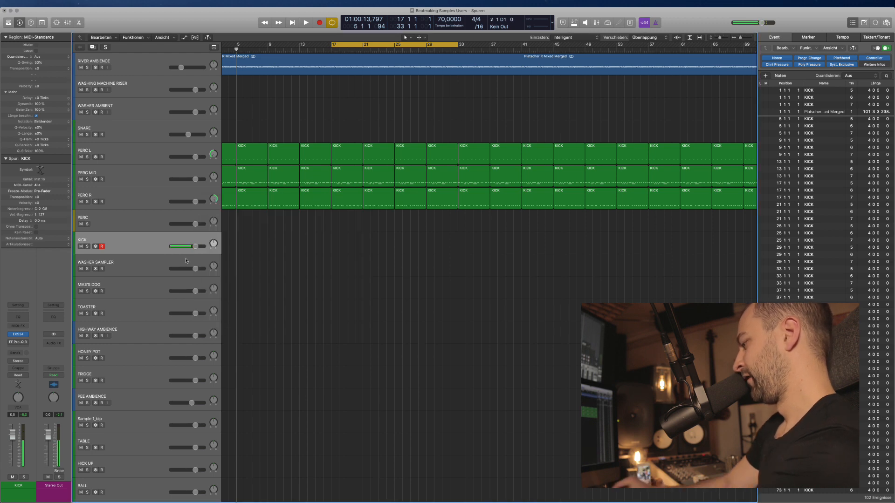
scroll(390, 330, right, 2)
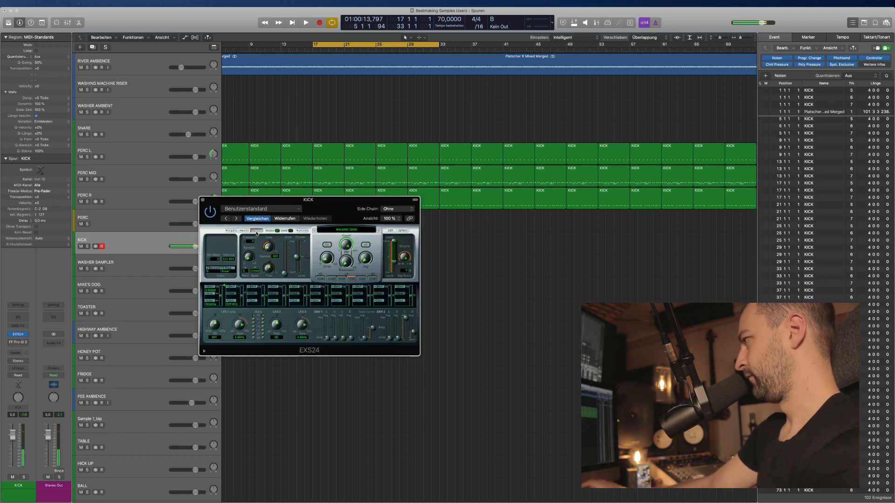
click(202, 200)
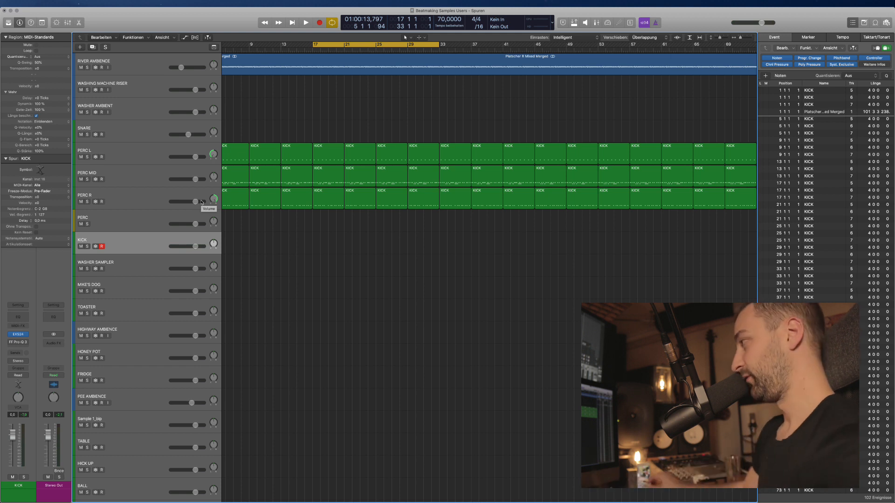
scroll(364, 308, up, 2)
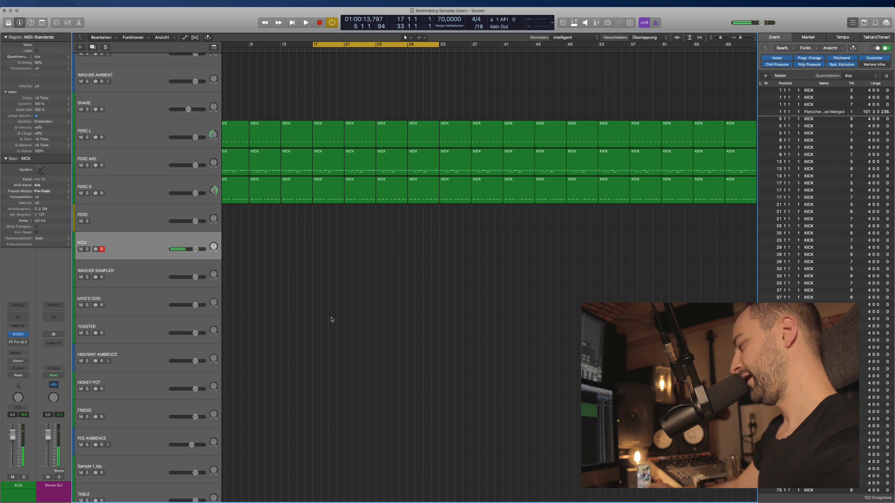
Duplicate the KICK track with Cmd+D and record a new kick pattern from bar 17.
key(super+d)
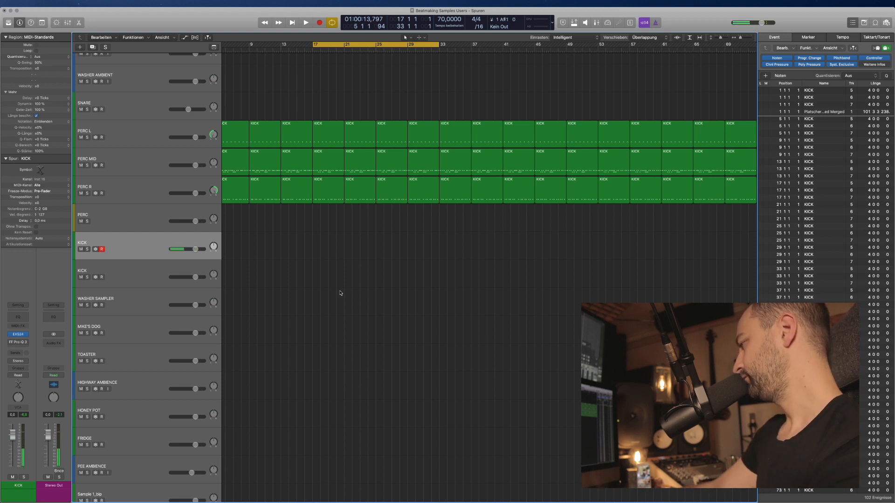
key(r)
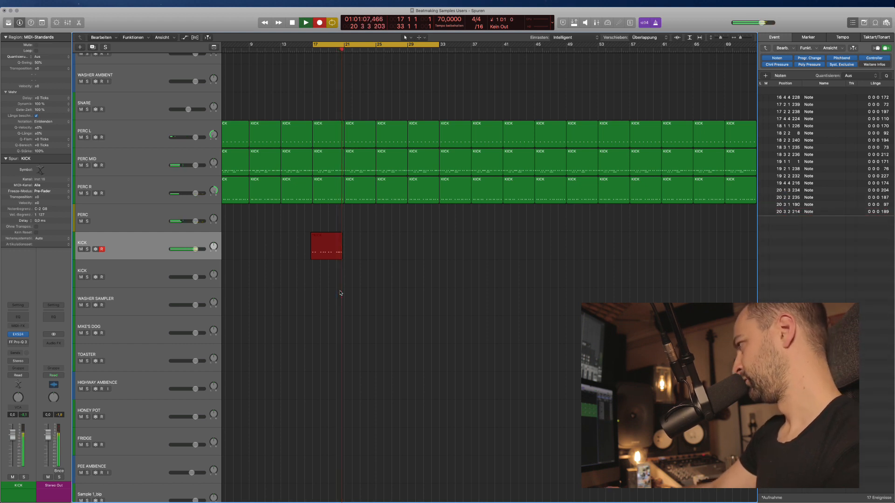
key(space)
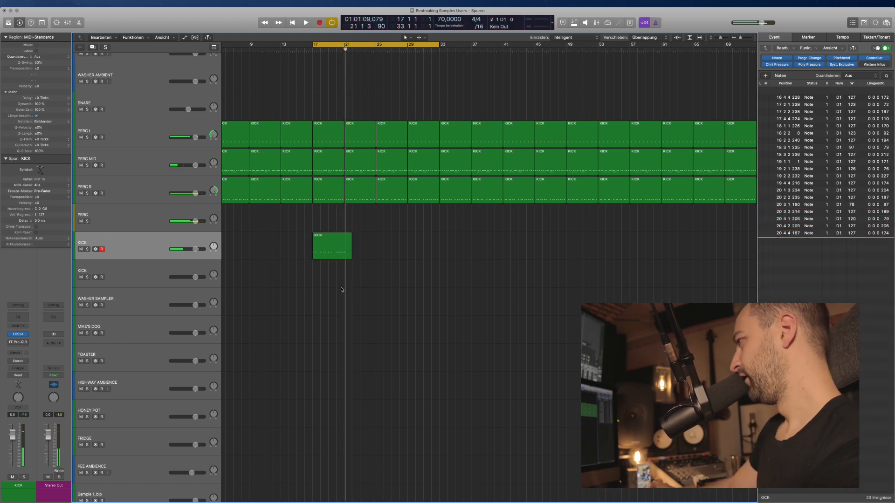
Trim the recorded KICK region to end at bar 21, shortening notes that cross it (Kürzen).
key(super+Right)
drag(369, 249, 342, 241)
key(super+t)
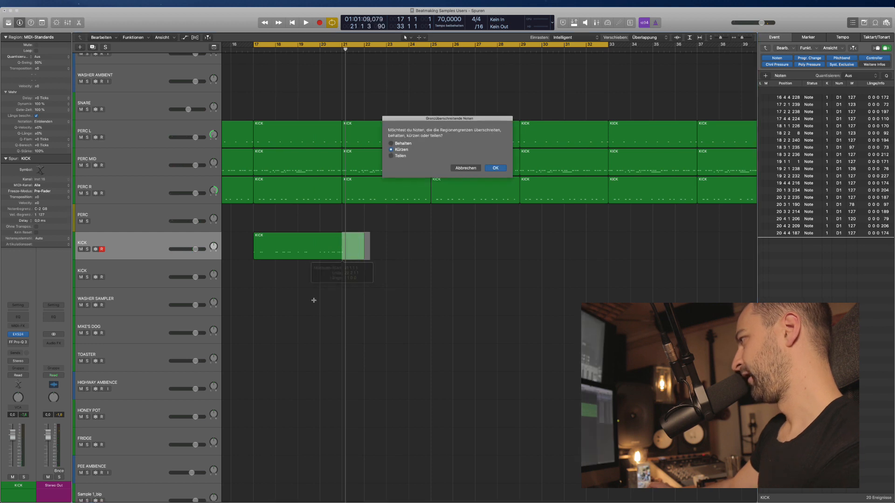
key(Return)
click(314, 239)
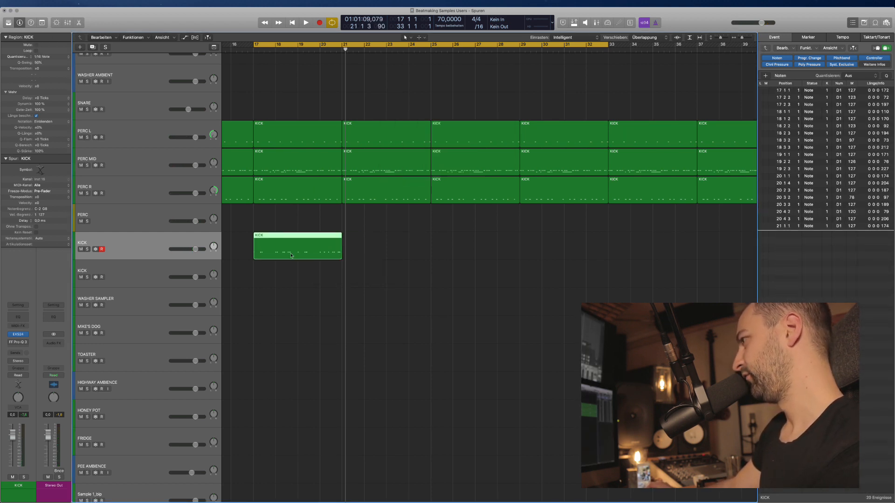
Copy the KICK region onto the second KICK track and transpose its notes up to A#1.
drag(292, 255, 292, 283)
key(e)
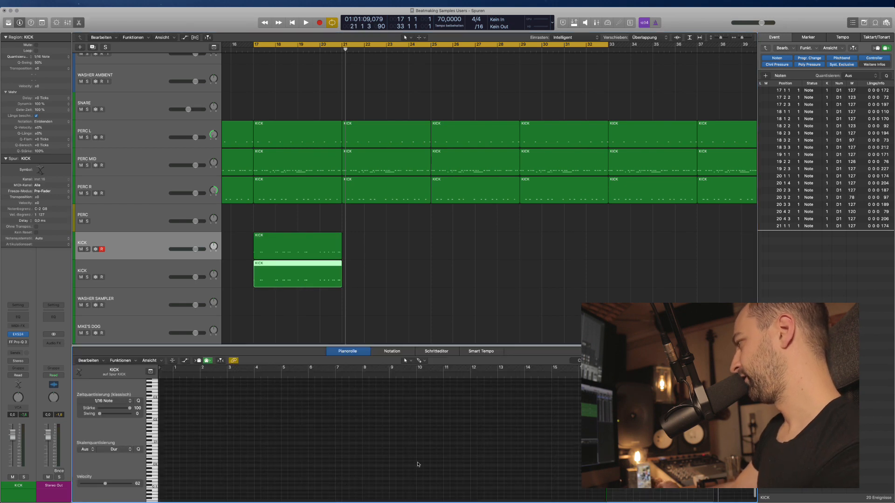
scroll(462, 461, left, 4)
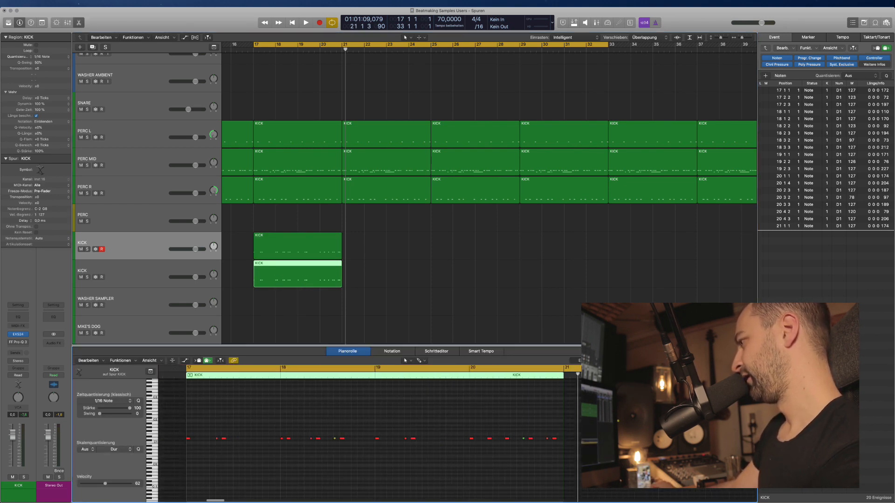
drag(583, 458, 171, 411)
scroll(196, 457, up, 5)
scroll(193, 427, down, 5)
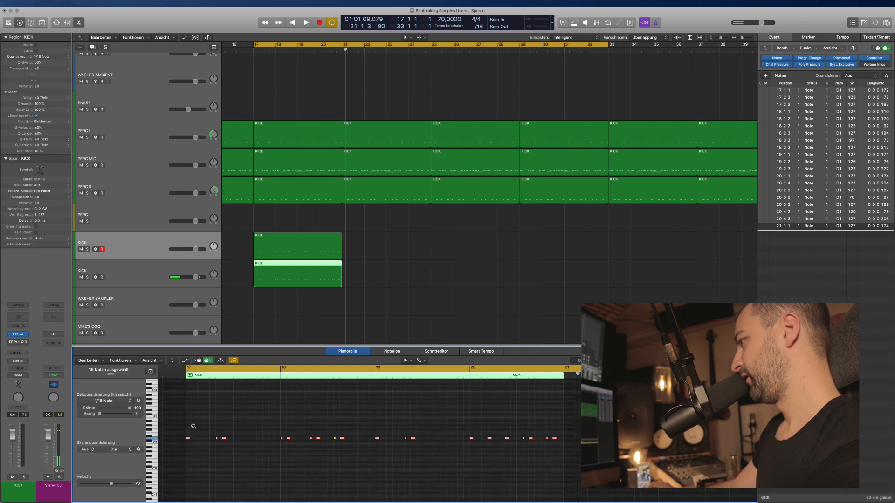
drag(188, 439, 189, 422)
click(380, 280)
key(space)
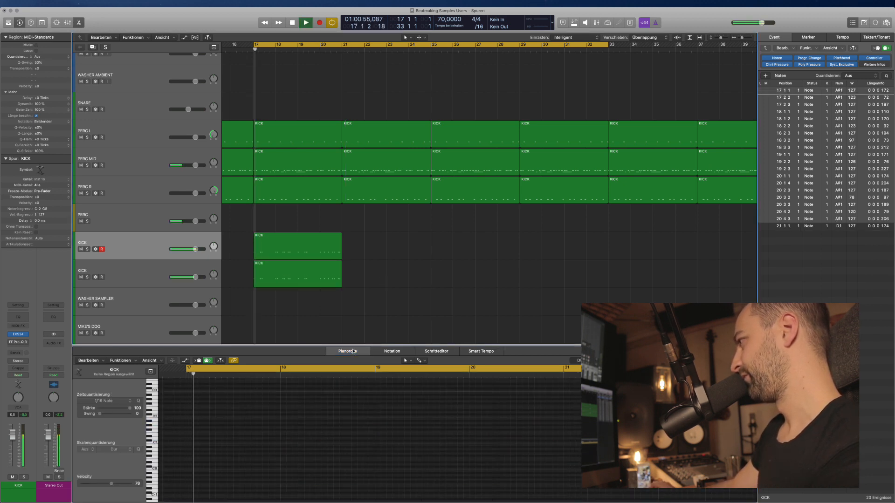
double_click(355, 352)
Lower the upper KICK track's volume to −5.7 dB and solo the original KICK region.
click(156, 269)
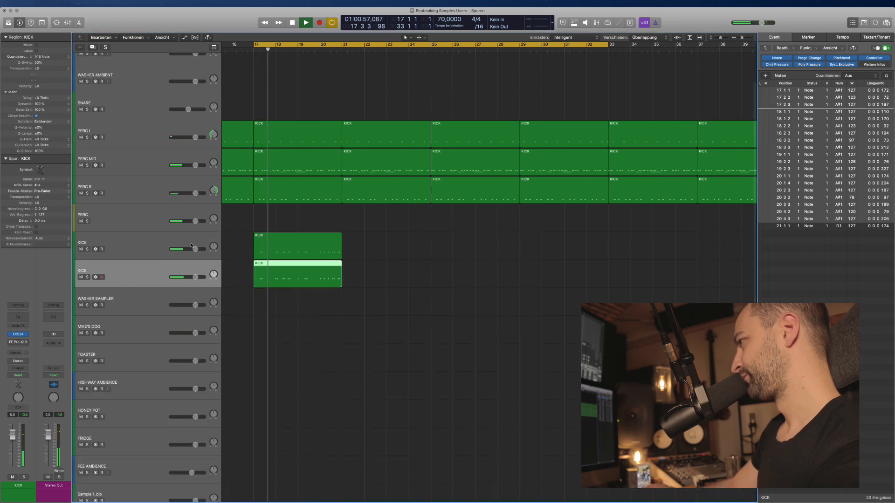
drag(188, 250, 183, 250)
click(325, 240)
click(325, 240)
key(ctrl+s)
key(space)
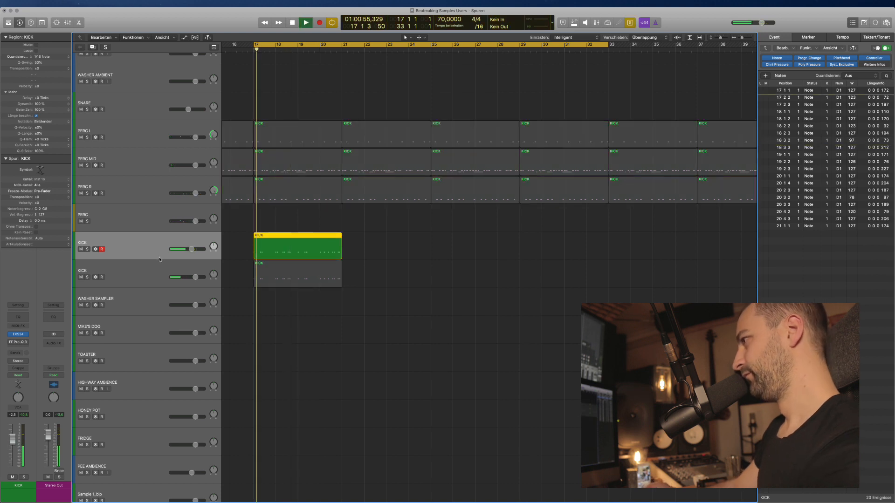
Replace the KICK track's FF Pro-Q 3 with a UAD SPL Transient Designer.
click(18, 340)
click(23, 339)
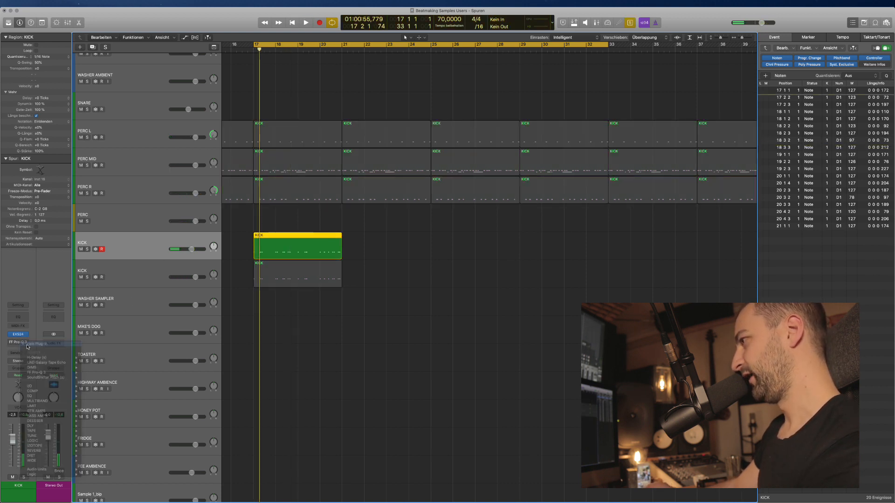
click(25, 344)
click(46, 356)
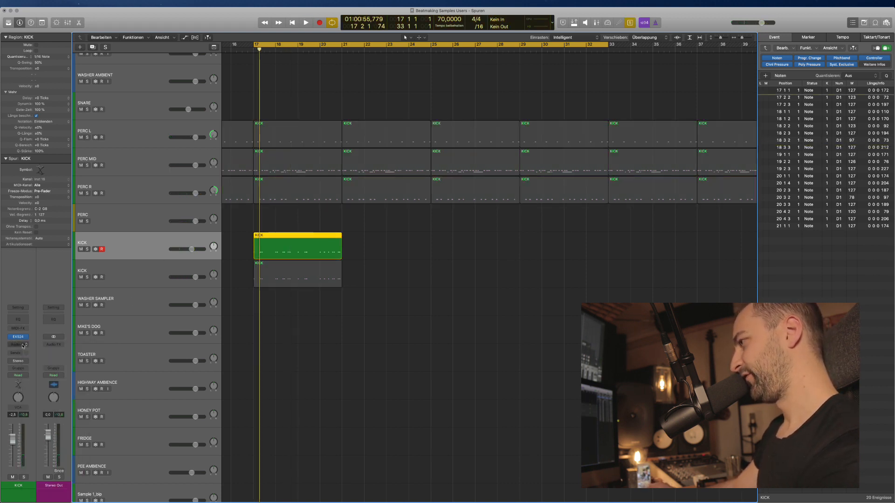
click(14, 346)
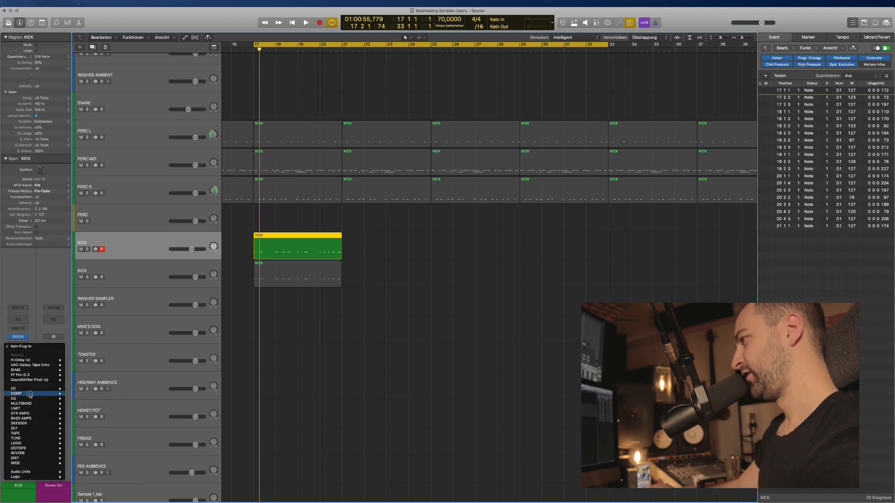
mouse_move(31, 395)
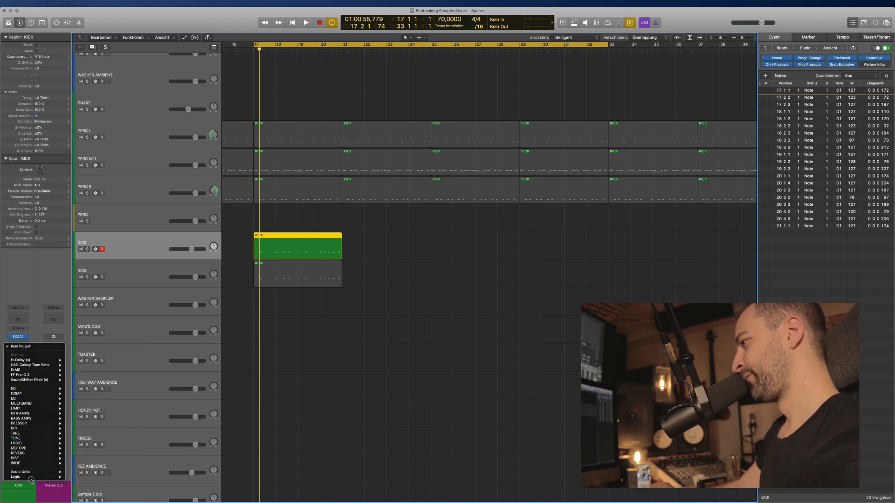
mouse_move(25, 473)
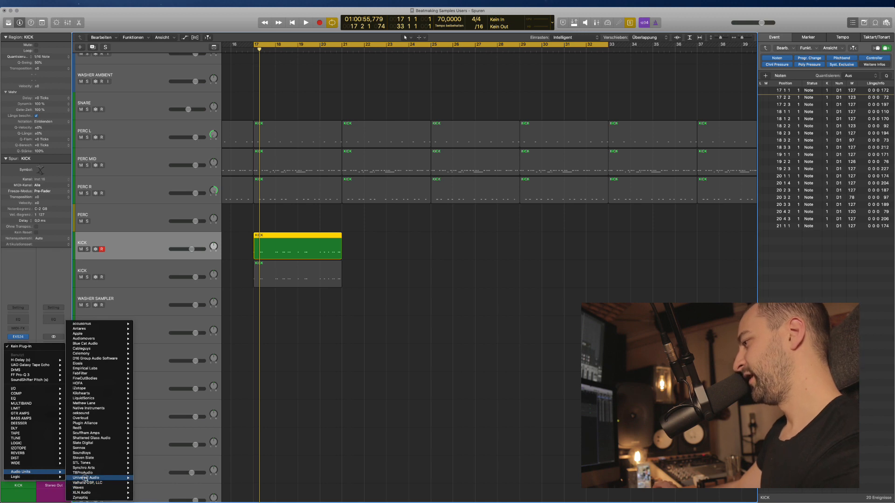
mouse_move(85, 479)
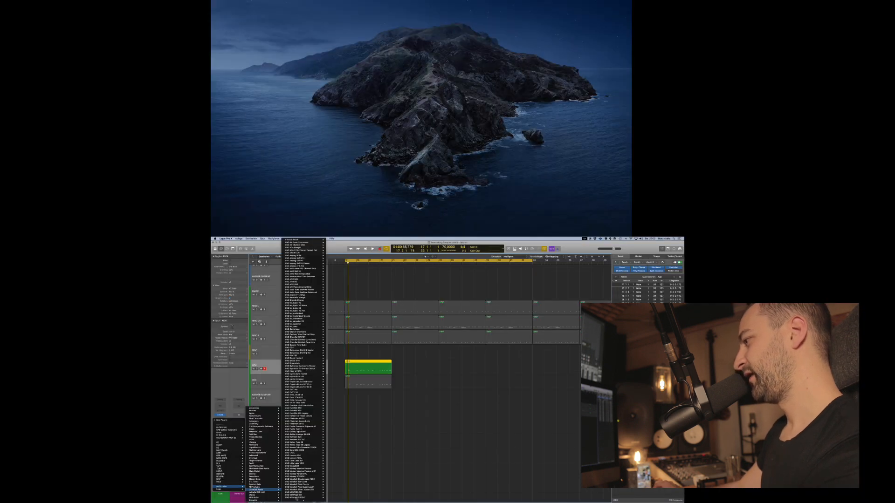
scroll(297, 496, down, 15)
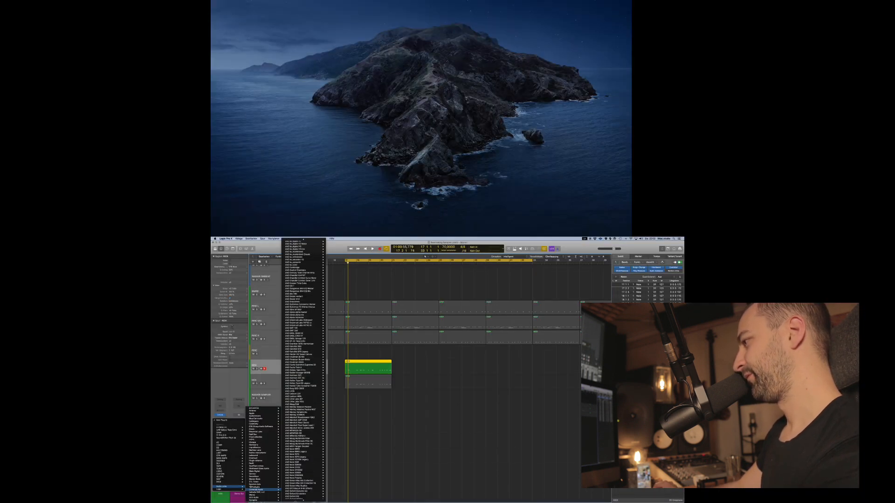
click(333, 476)
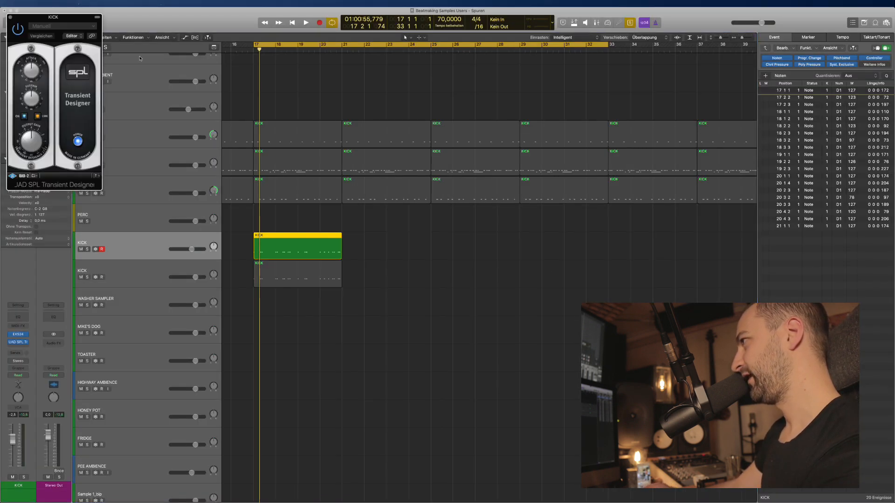
Play from bar 17 and turn down the Transient Designer's sustain on the upper kick.
drag(64, 16, 500, 138)
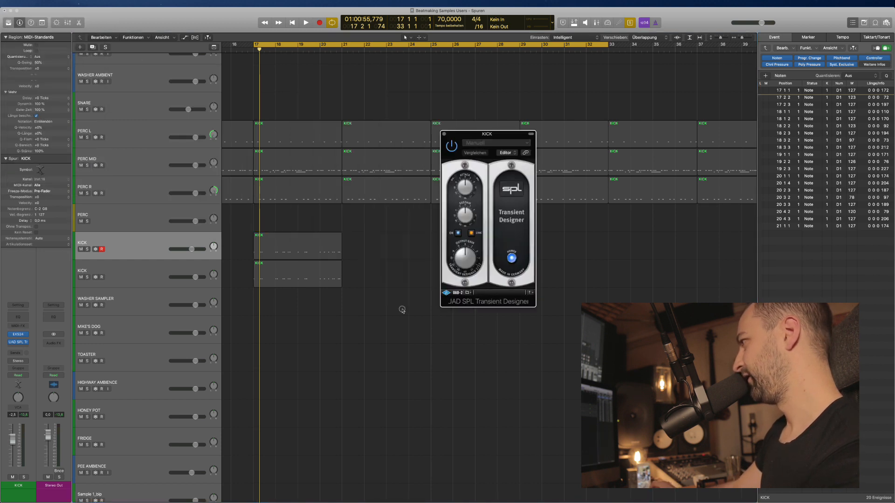
click(326, 249)
key(space)
drag(885, 91, 888, 115)
key(space)
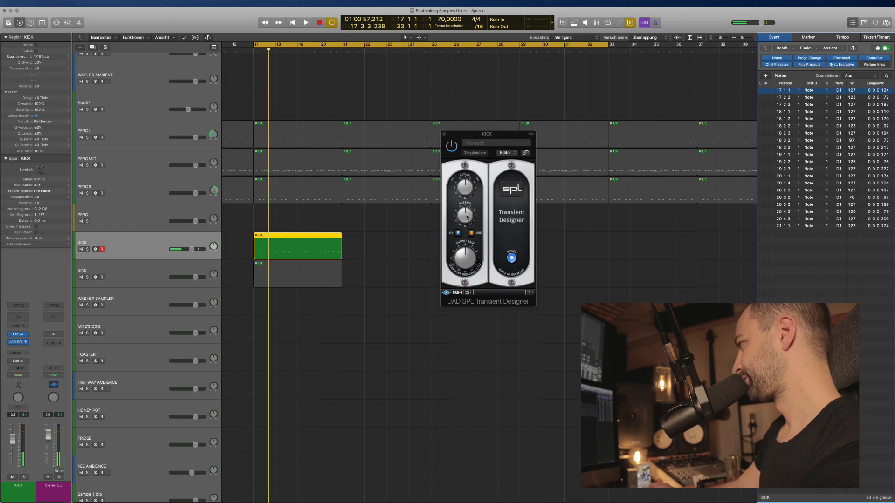
drag(465, 216, 464, 224)
key(space)
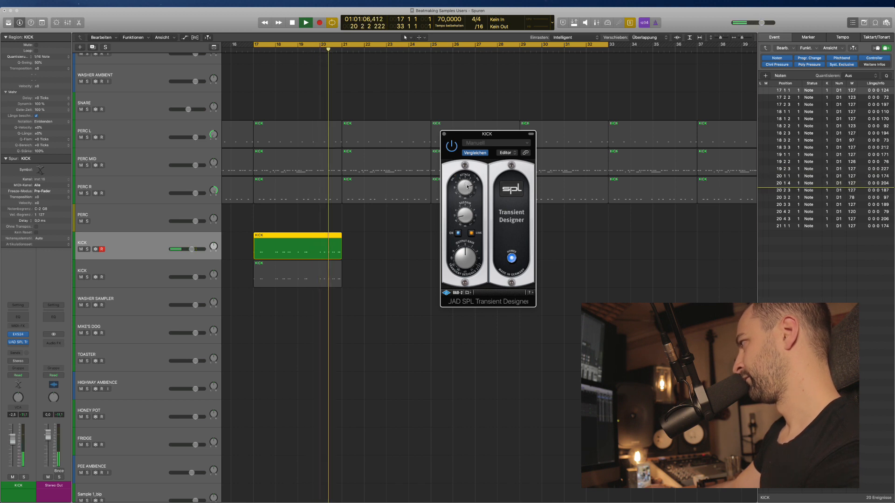
Close the upper kick's Transient Designer and solo the lower KICK region for playback.
click(445, 134)
key(space)
click(378, 294)
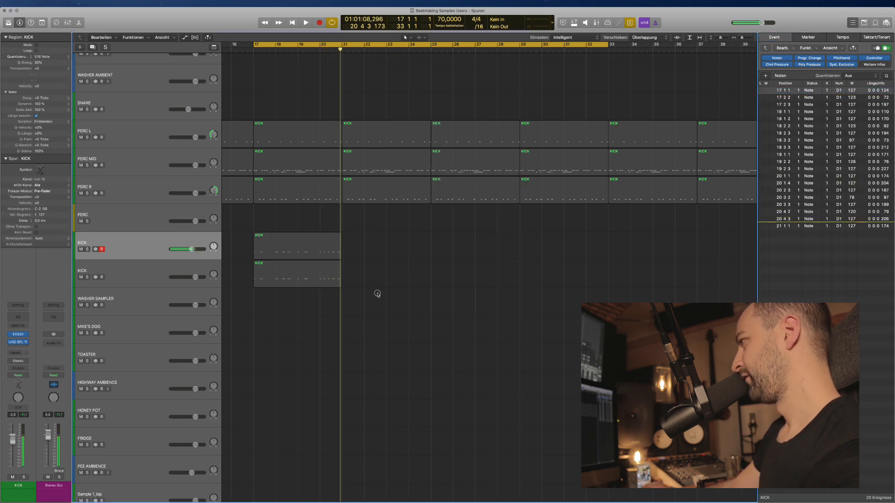
click(309, 278)
key(ctrl+s)
key(ctrl+s)
key(space)
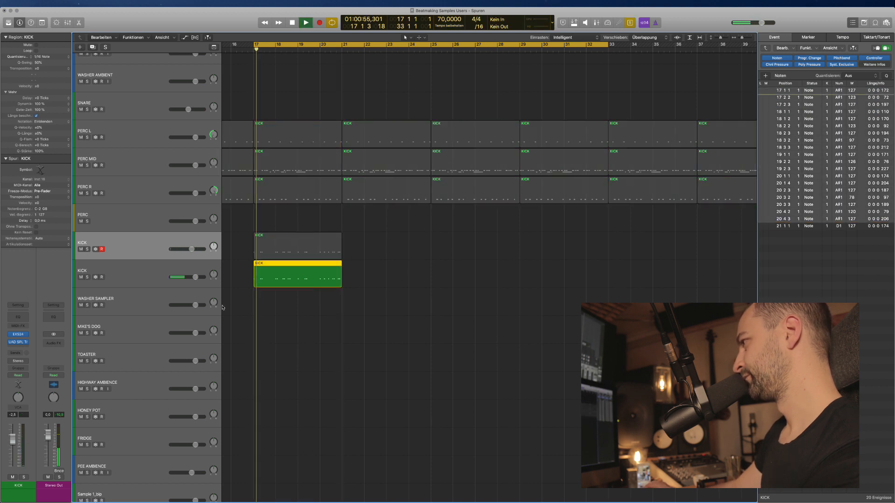
key(space)
In the Mixer, re-enable the lower KICK channel's bypassed FF Pro-Q and open its Transient Designer.
key(x)
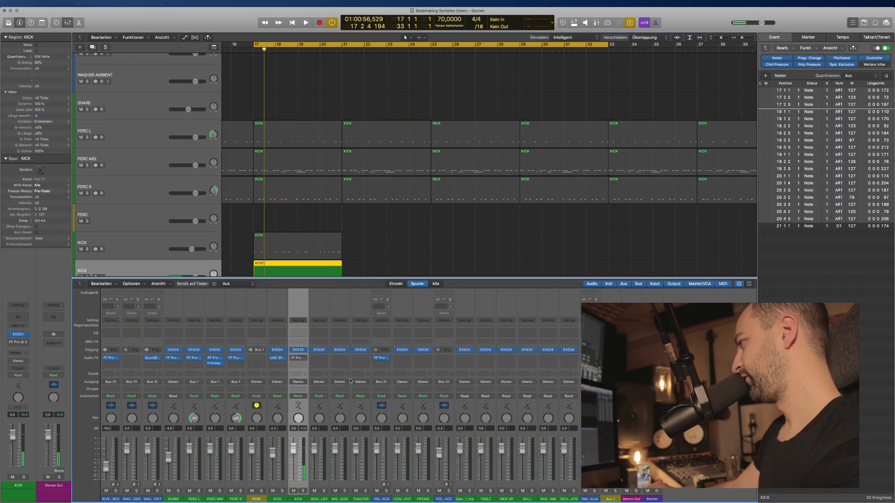
click(293, 358)
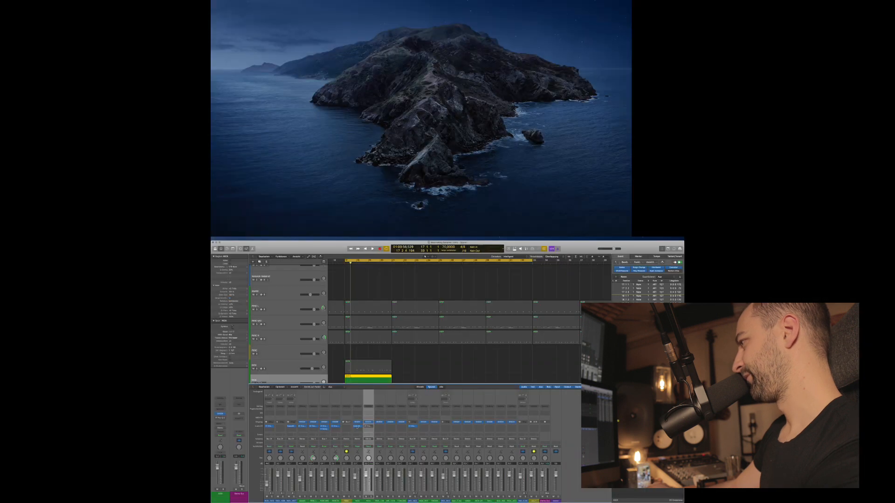
key(x)
key(x)
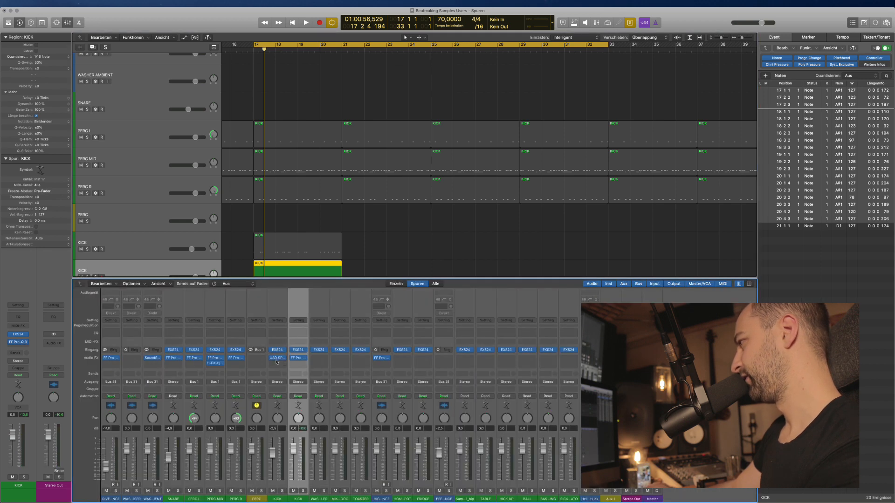
click(298, 358)
key(x)
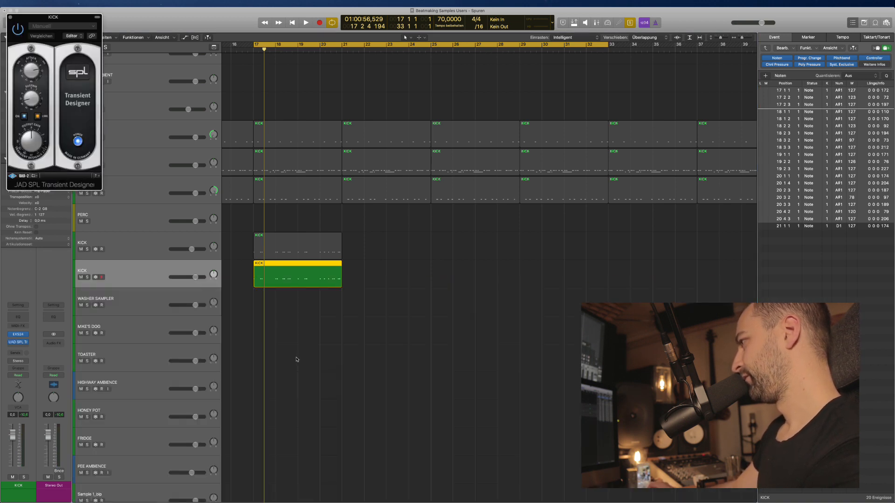
Turn down the lower kick's Transient Designer sustain, then unsolo and close the plugin.
key(space)
drag(69, 17, 348, 82)
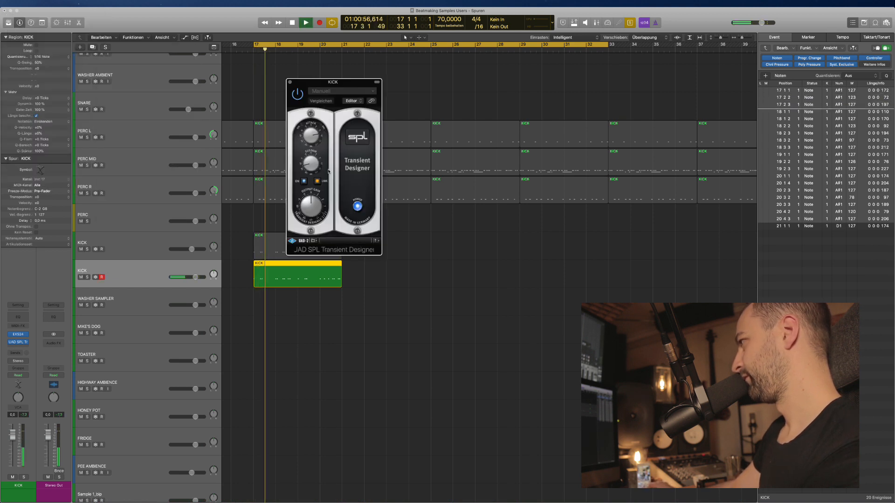
drag(314, 159, 311, 161)
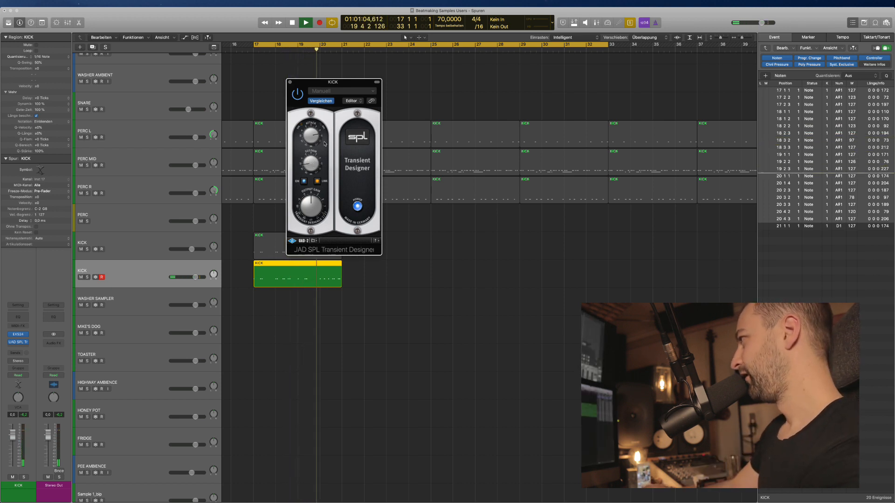
key(space)
click(290, 83)
click(442, 301)
Audition from bar 17, then select both KICK regions.
key(space)
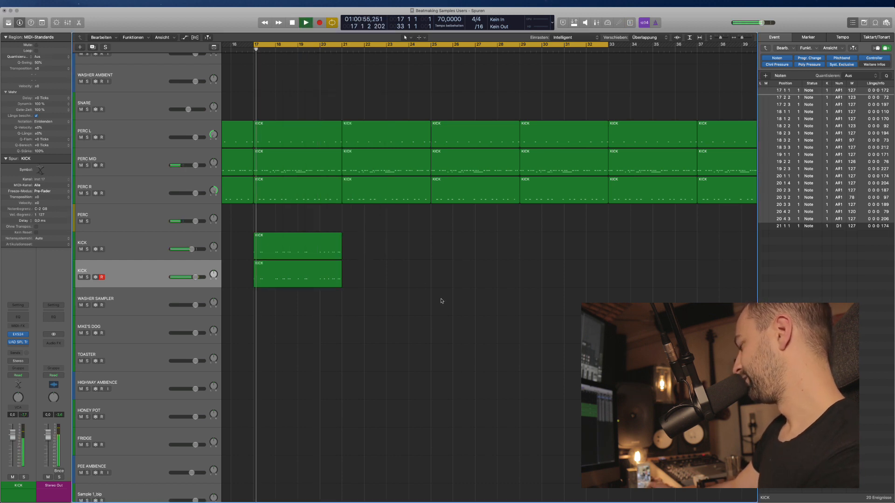
scroll(262, 300, up, 5)
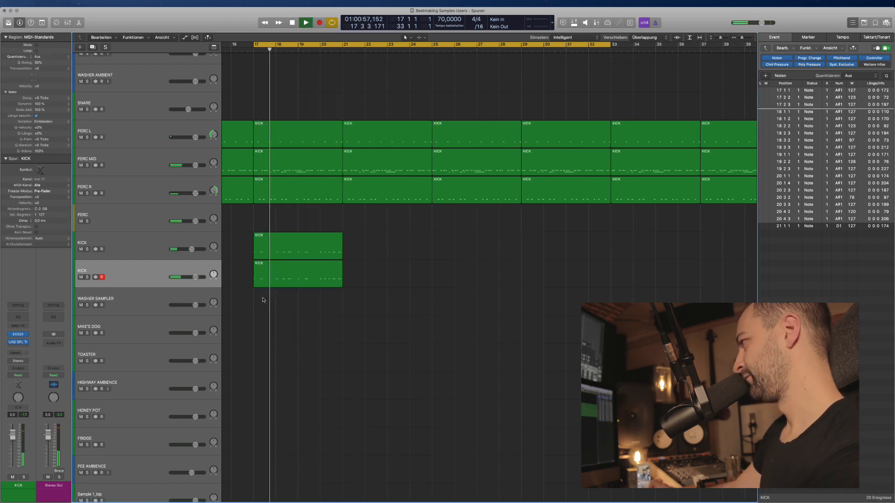
scroll(266, 302, left, 3)
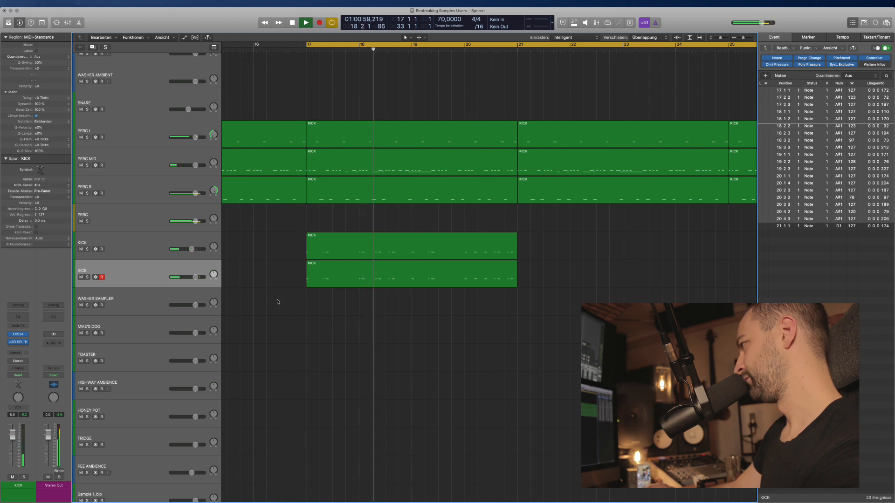
key(space)
click(399, 272)
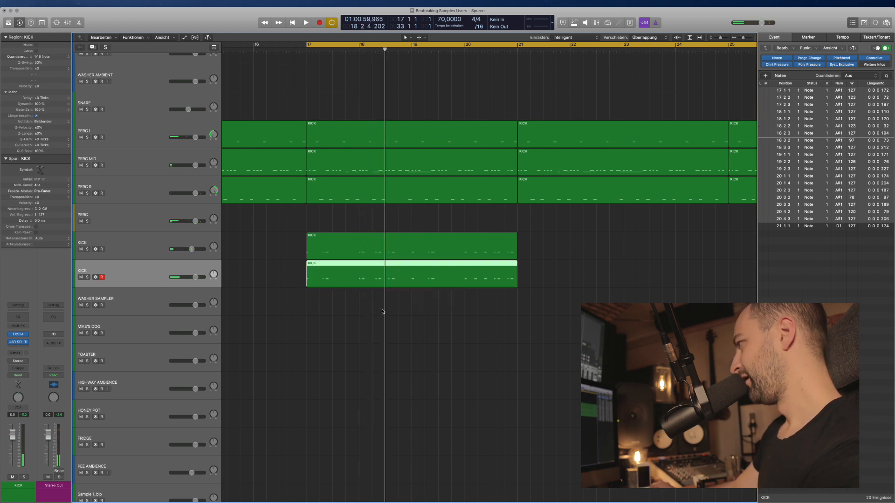
drag(382, 311, 403, 254)
right_click(402, 257)
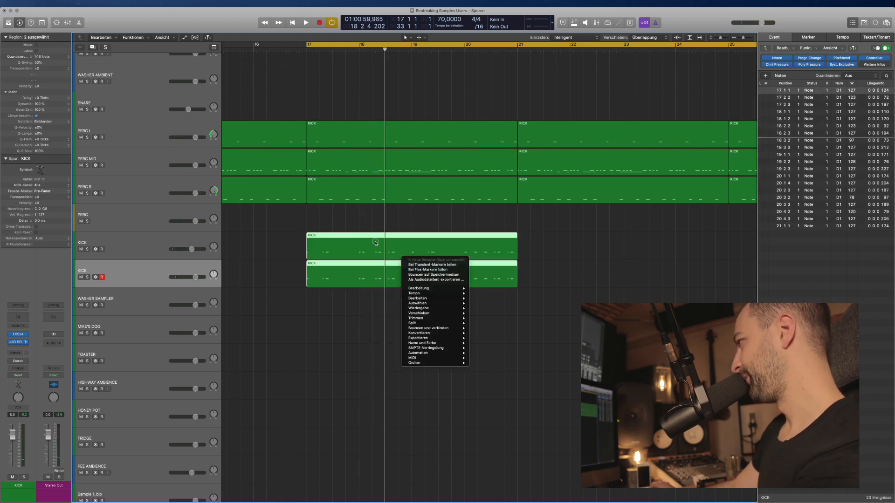
right_click(358, 297)
key(Escape)
Bounce both KICK regions together to disk as KICK_bip, then undo that bounce.
click(134, 239)
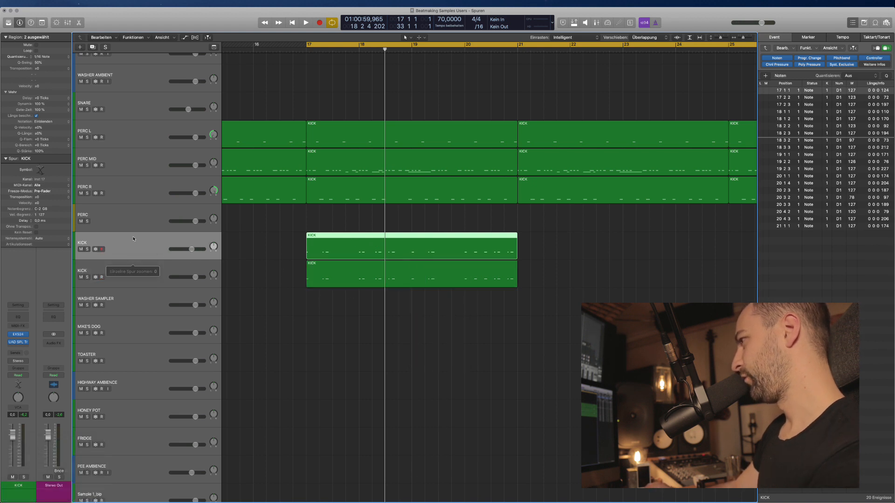
shift+click(135, 275)
right_click(322, 255)
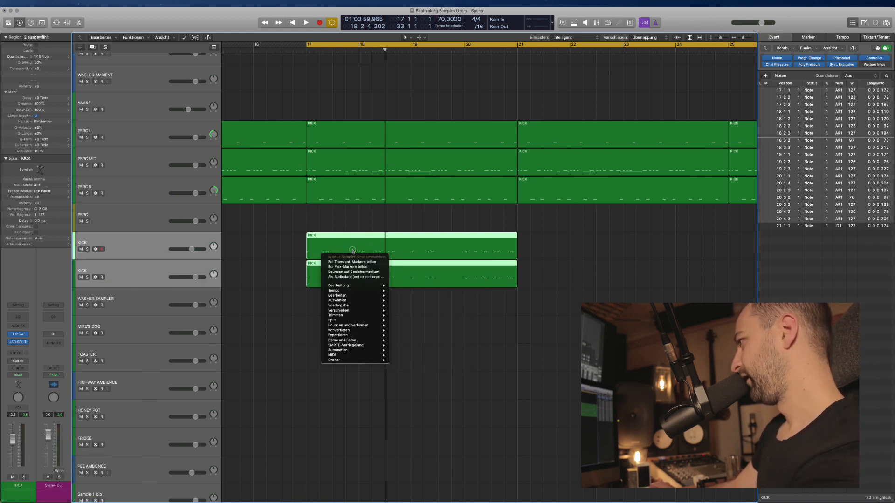
click(348, 272)
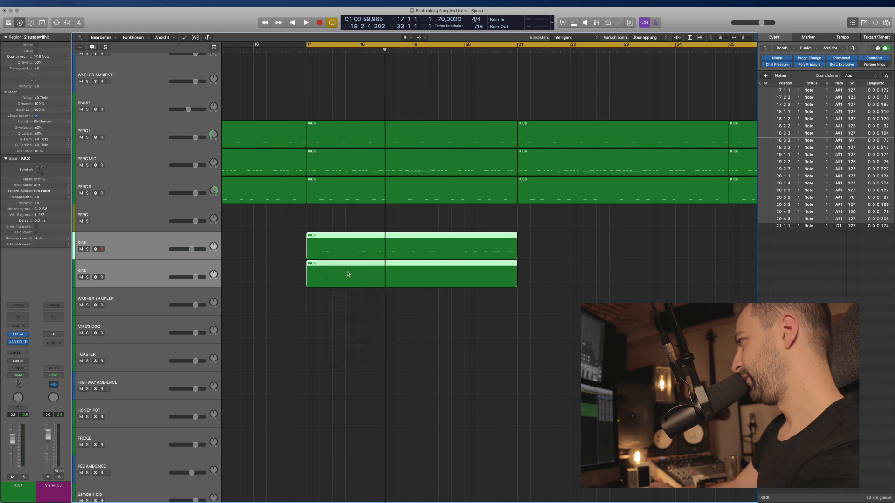
key(Return)
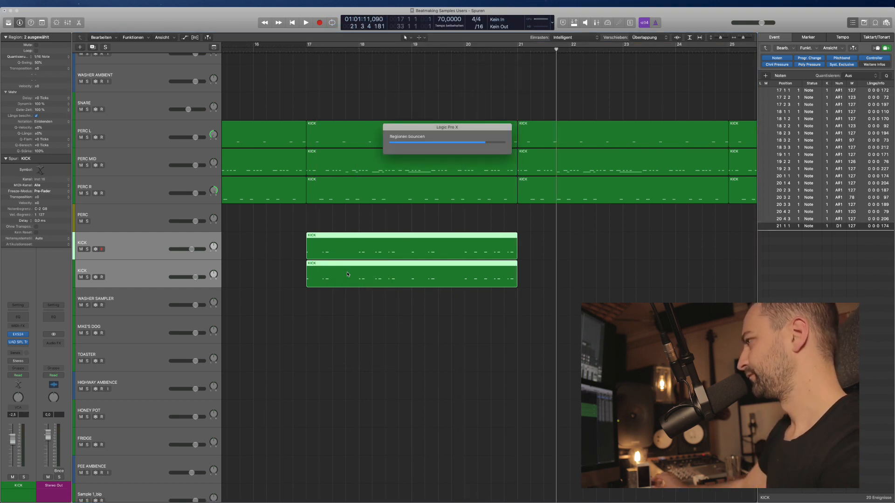
click(320, 343)
key(super+z)
Bounce the upper and lower KICK regions separately to disk as KICK_bip audio tracks.
right_click(341, 247)
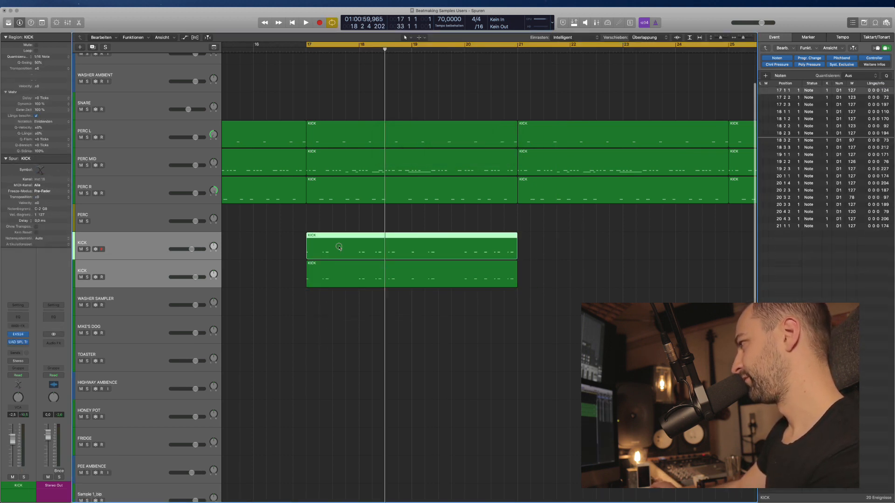
click(355, 252)
key(Return)
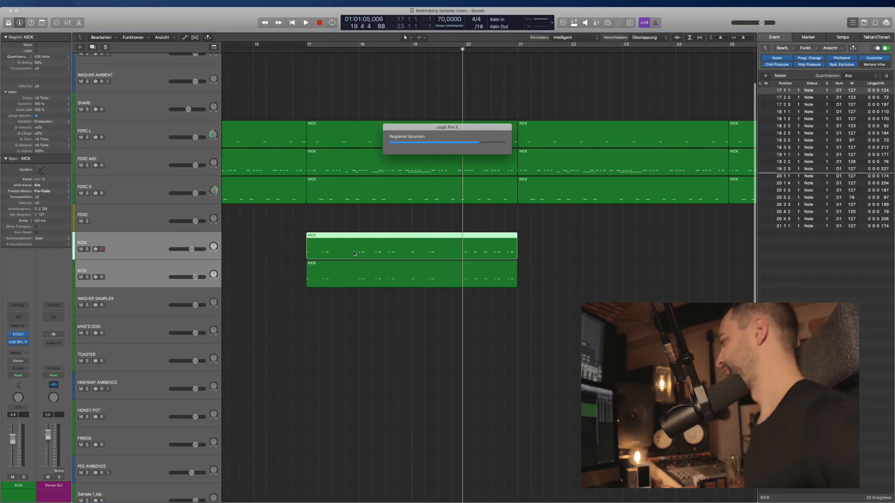
click(343, 303)
right_click(343, 303)
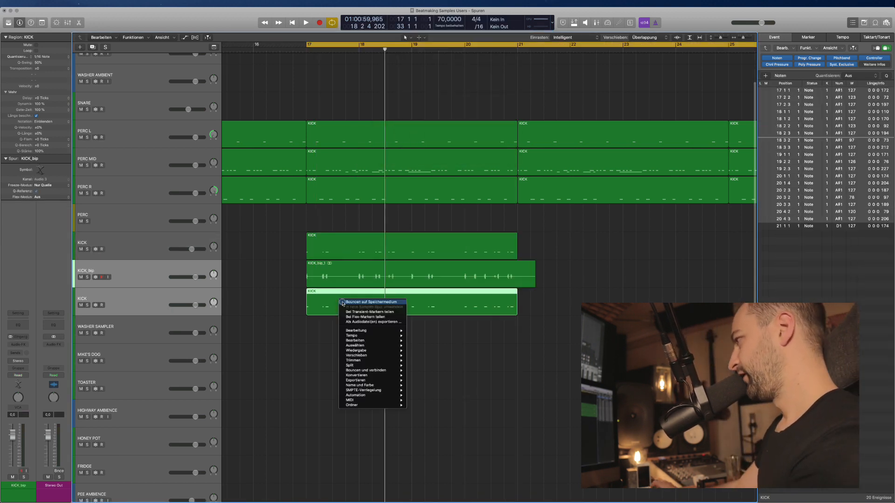
click(347, 306)
key(Return)
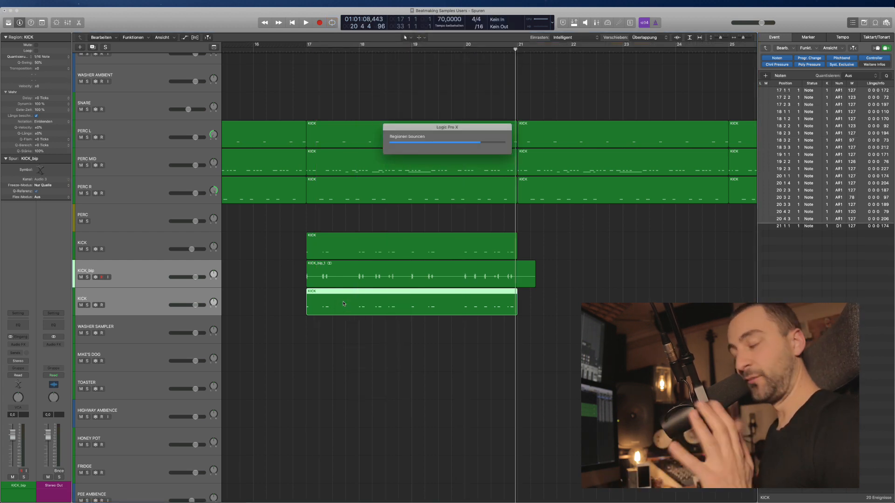
Delete the two original KICK MIDI regions.
click(361, 281)
click(361, 298)
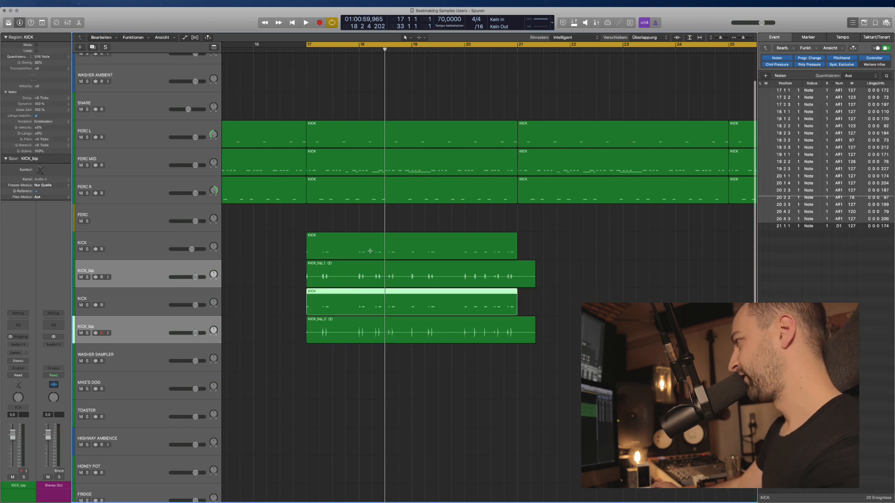
shift+click(370, 250)
key(Delete)
click(146, 250)
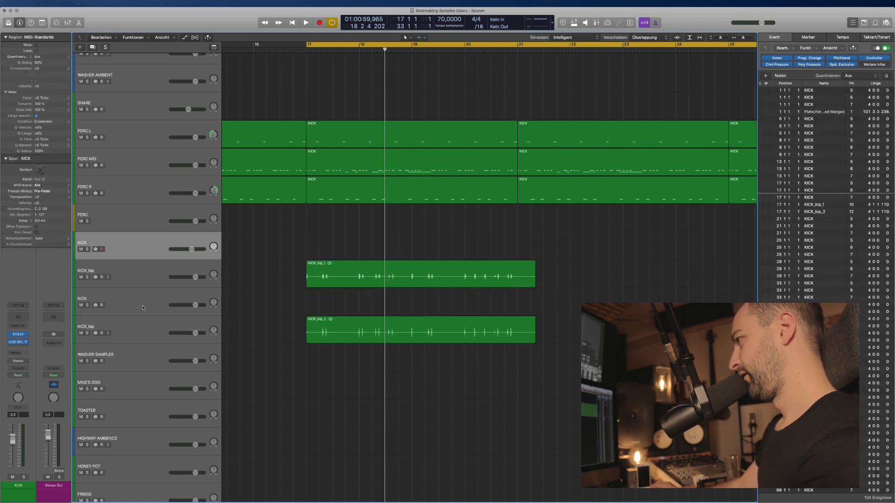
Delete the empty upper KICK track and move the remaining KICK track above the first KICK_bip.
key(super+BackSpace)
drag(148, 276, 144, 233)
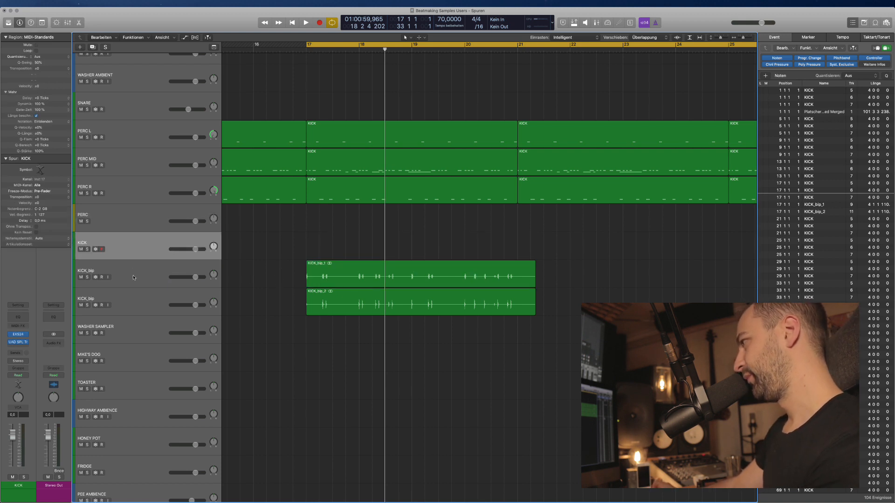
key(super+Down)
key(super+Right)
scroll(346, 309, down, 4)
drag(284, 321, 261, 242)
Play the KICK_bip regions soloed from bar 17 and nudge KICK_bip_2 slightly later.
key(alt+space)
key(alt+space)
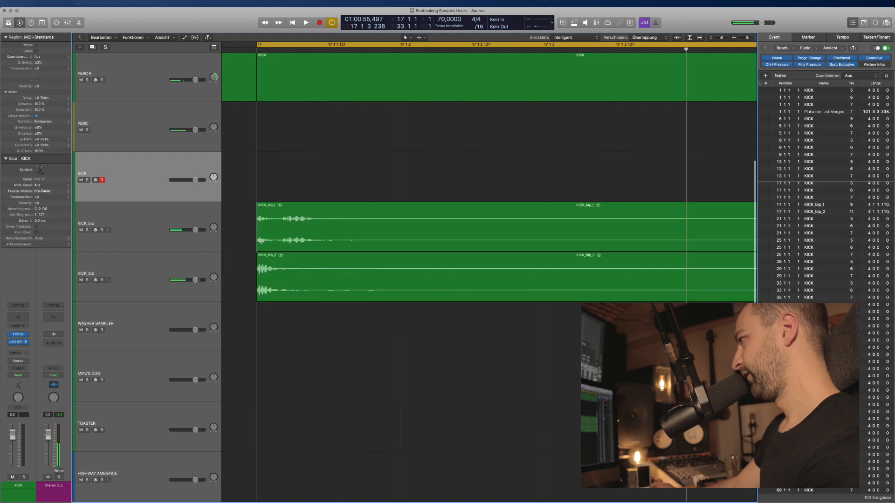
key(super+Right)
key(super+Right)
key(super+Right)
key(super+Left)
key(super+Left)
key(super+Down)
key(super+Down)
key(super+Right)
key(super+Right)
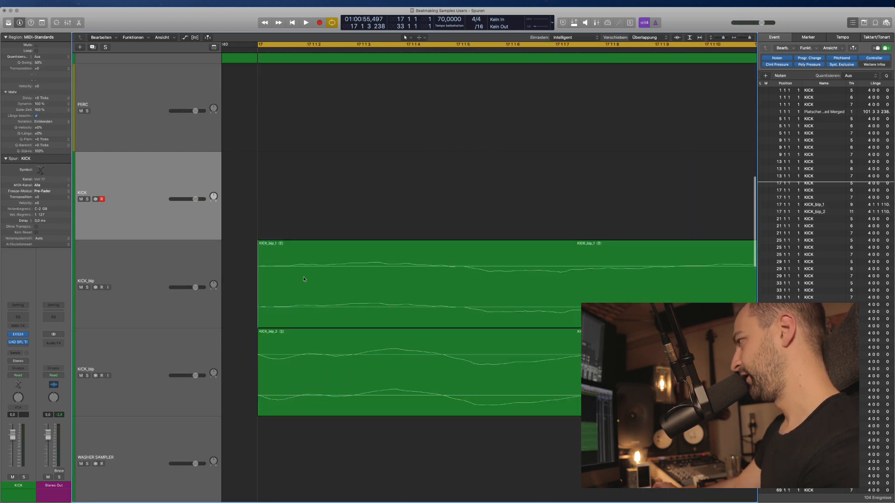
scroll(311, 317, down, 2)
key(super+Left)
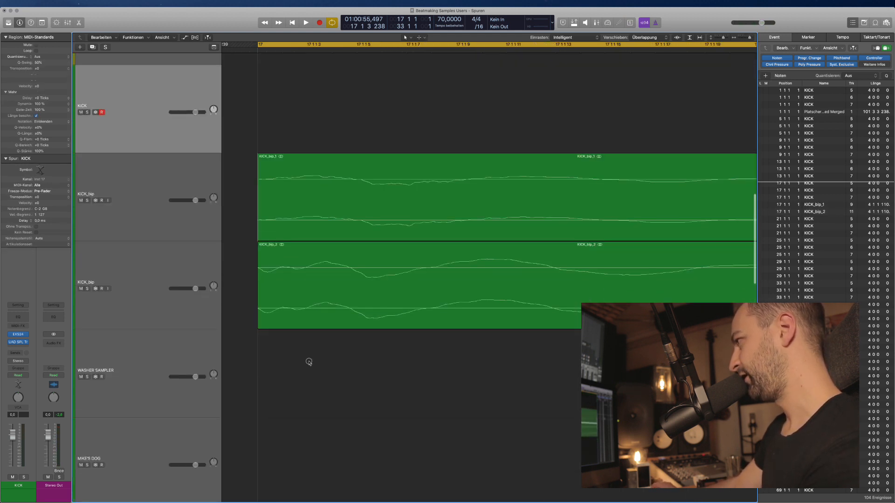
drag(309, 296, 332, 297)
During playback, lower the upper KICK_bip track's volume to −5.9 dB.
key(space)
key(super+Left)
key(super+Left)
key(super+Left)
key(super+Left)
key(super+Left)
key(super+Left)
key(super+Left)
key(super+Left)
key(super+Left)
scroll(355, 311, right, 5)
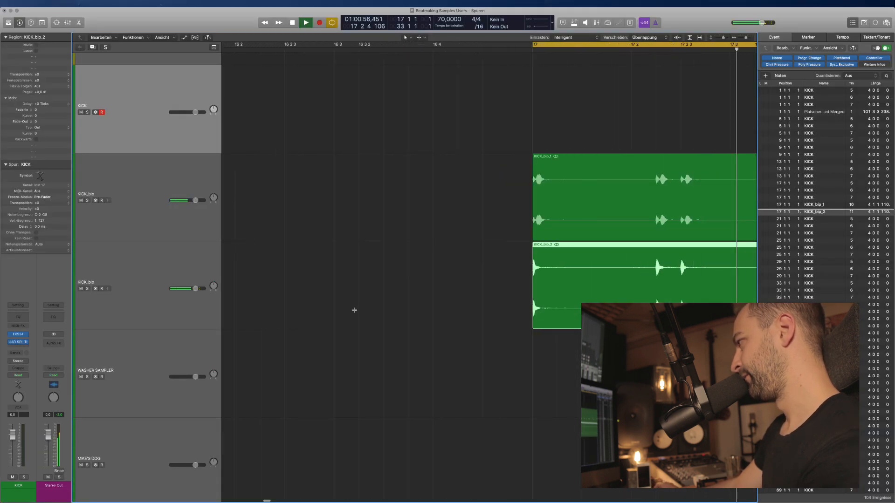
scroll(355, 310, right, 10)
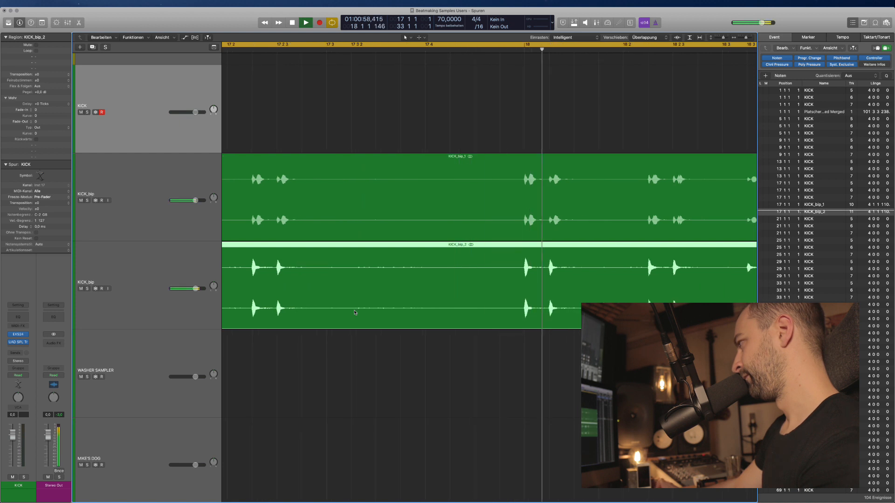
key(super+Left)
scroll(355, 312, right, 3)
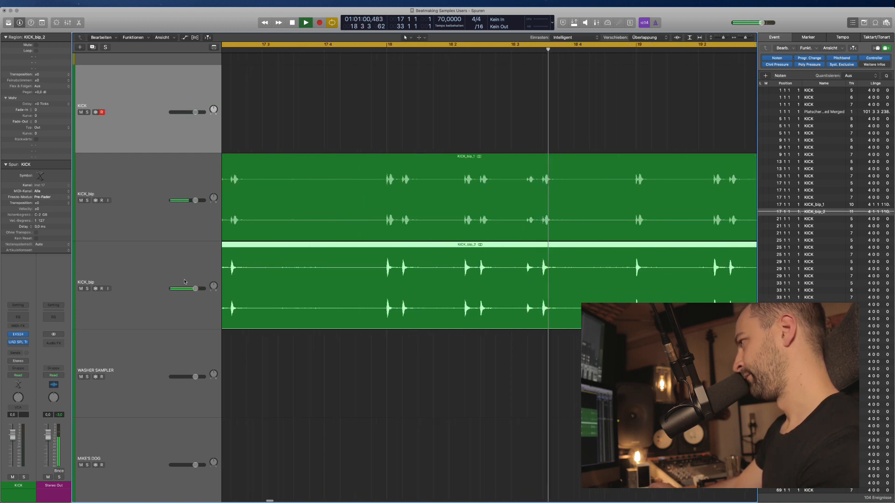
click(186, 273)
drag(196, 201, 166, 203)
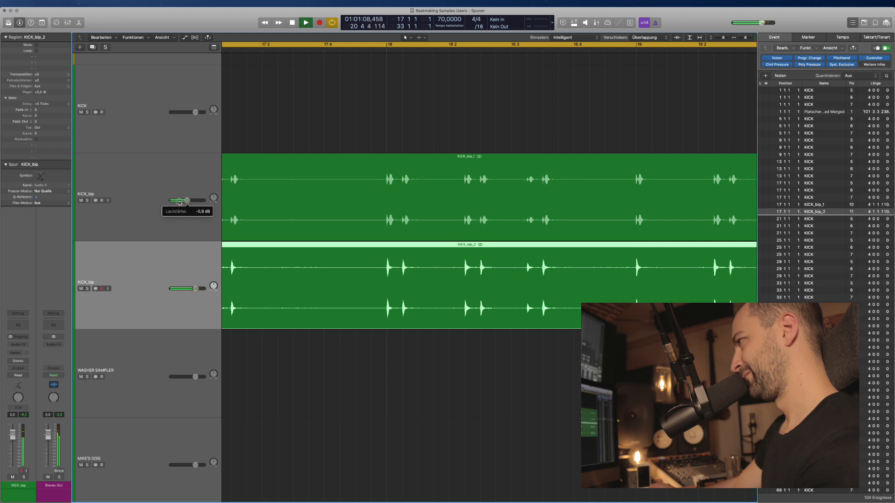
key(super+Left)
key(space)
Zoom in on 17 2 2 1 in the kick regions and select the KICK_bip_2 region.
click(375, 195)
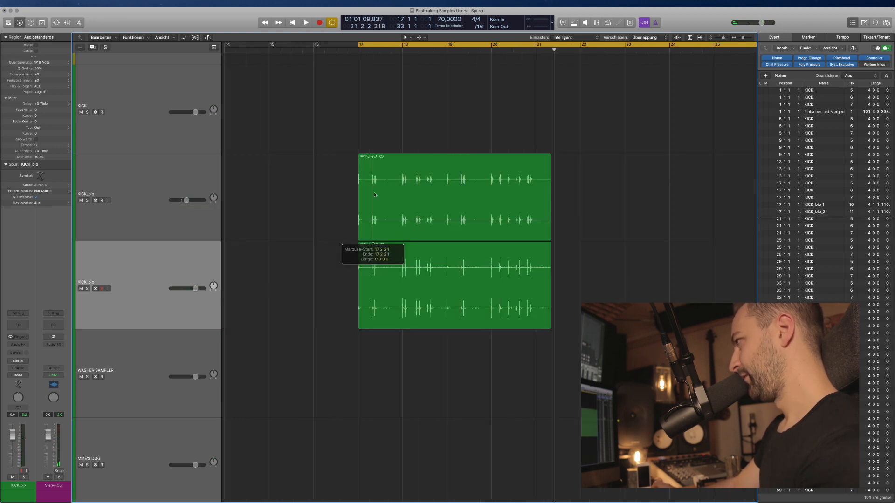
key(super+Right)
key(super+Right)
key(super+Right)
key(super+Right)
key(super+Right)
key(super+Right)
key(super+Right)
key(super+Right)
key(super+Right)
key(super+Right)
scroll(388, 141, right, 2)
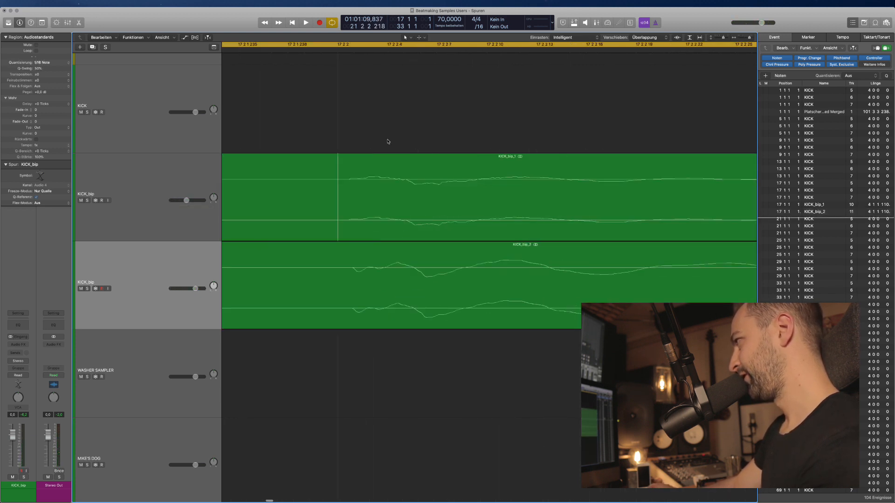
drag(363, 51, 350, 50)
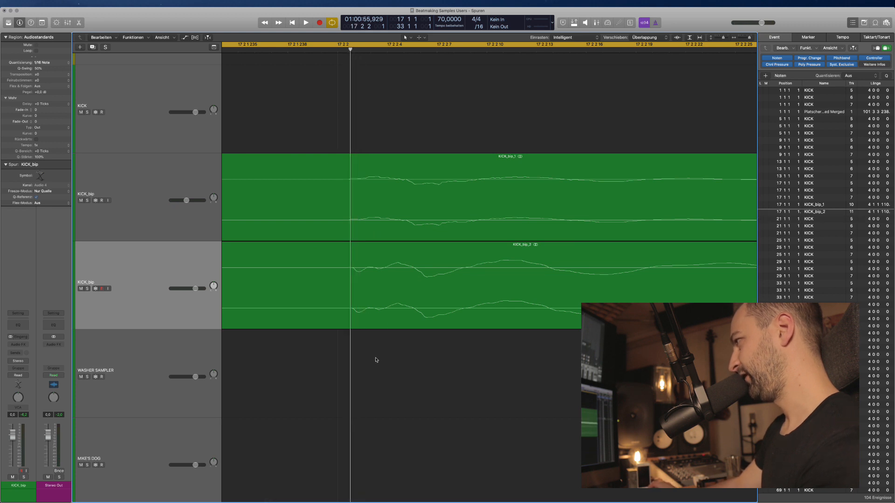
click(123, 284)
Inspect KICK_bip_2's audio, then nudge the region slightly earlier and audition from bar 17.
double_click(314, 302)
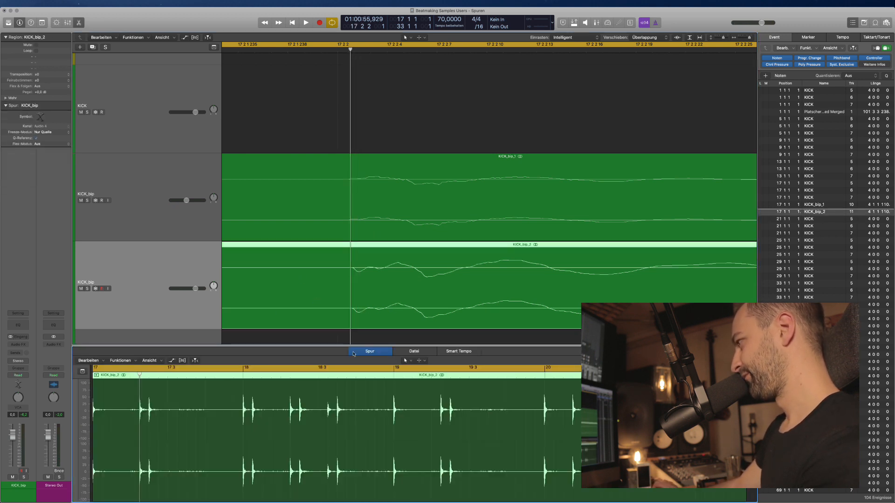
click(411, 350)
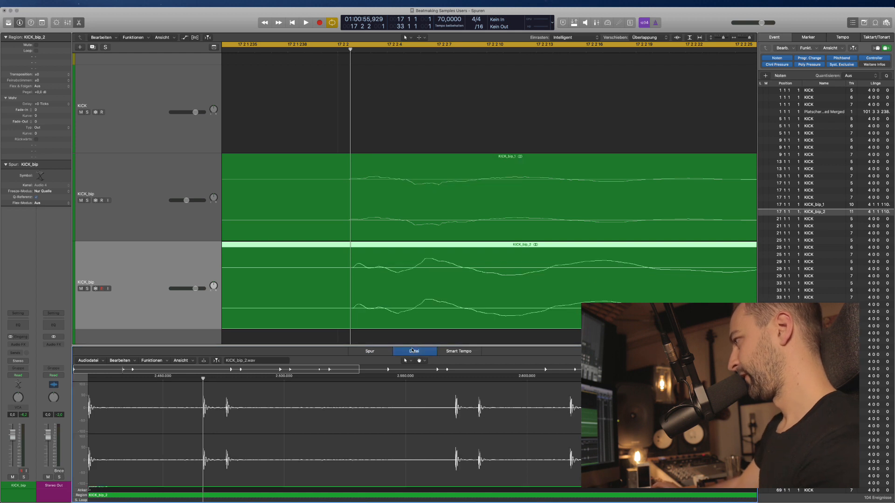
key(e)
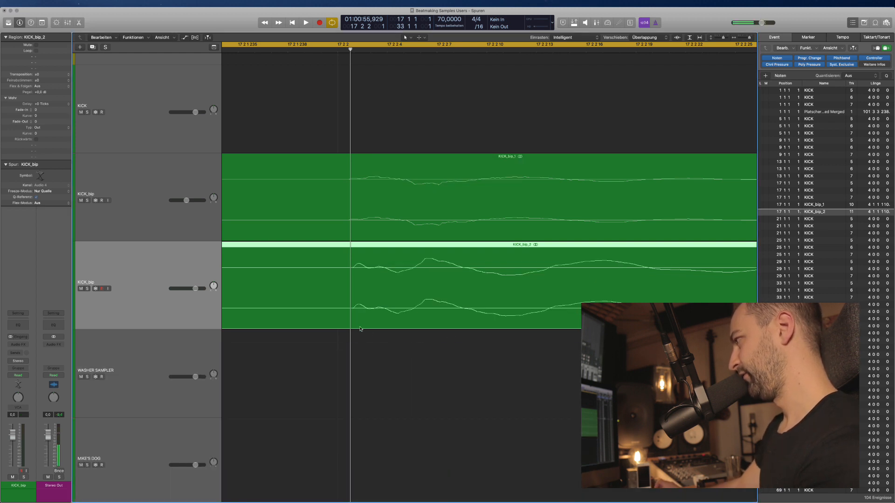
click(386, 367)
key(space)
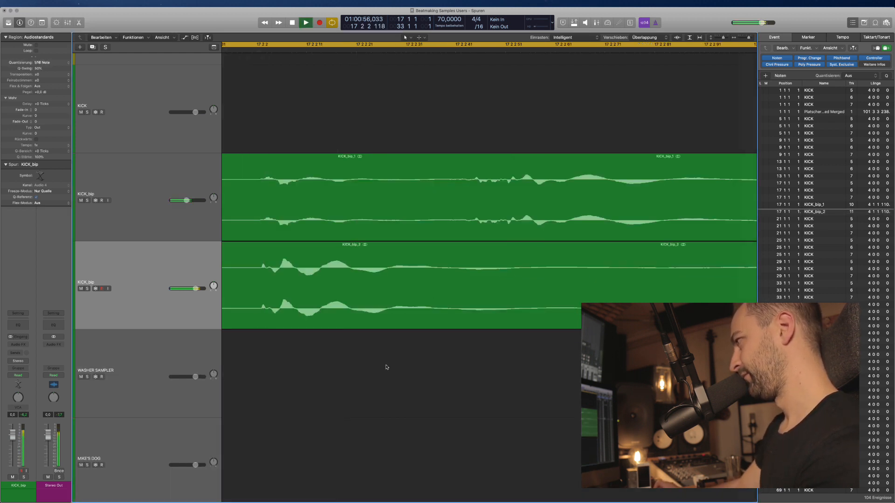
key(super+Left)
key(super+Left)
key(super+Left)
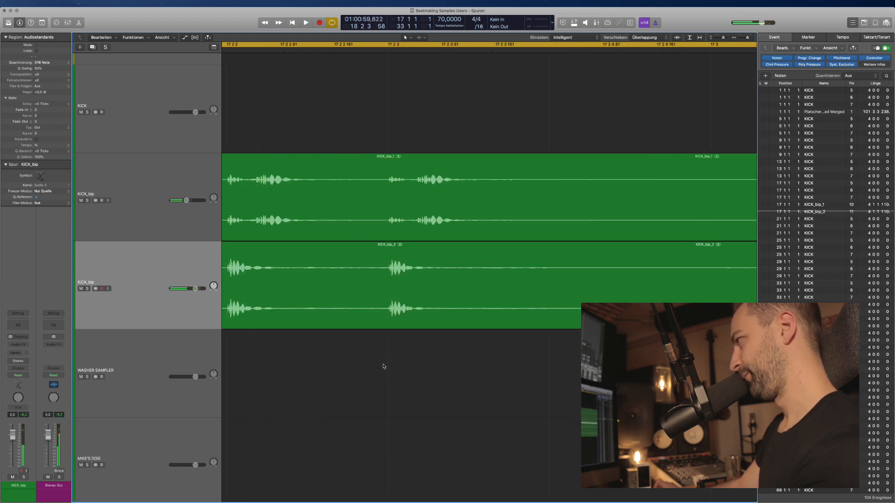
key(super+z)
key(space)
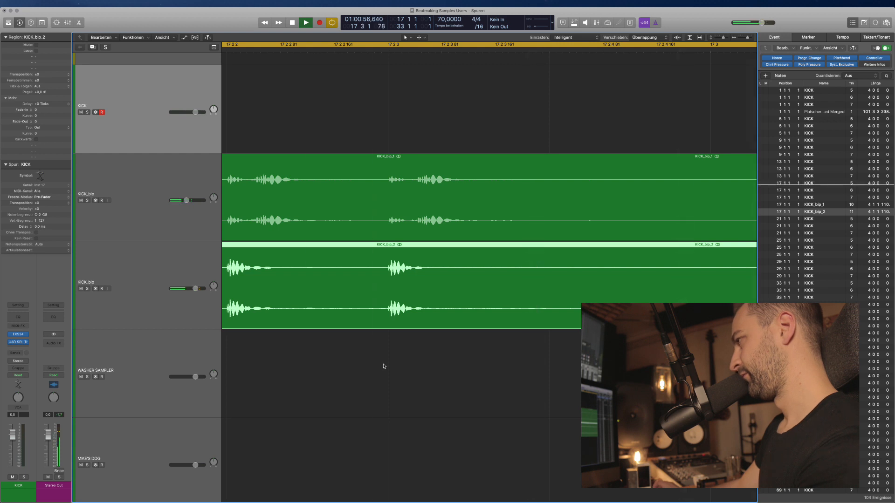
key(space)
Invert the polarity of the KICK_bip_2 audio file in the Audio File editor.
key(e)
key(ctrl+shift+i)
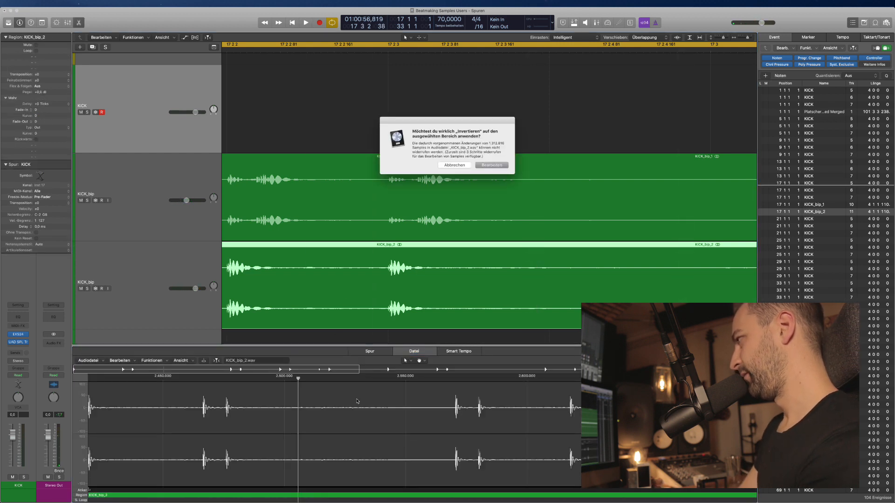
key(Return)
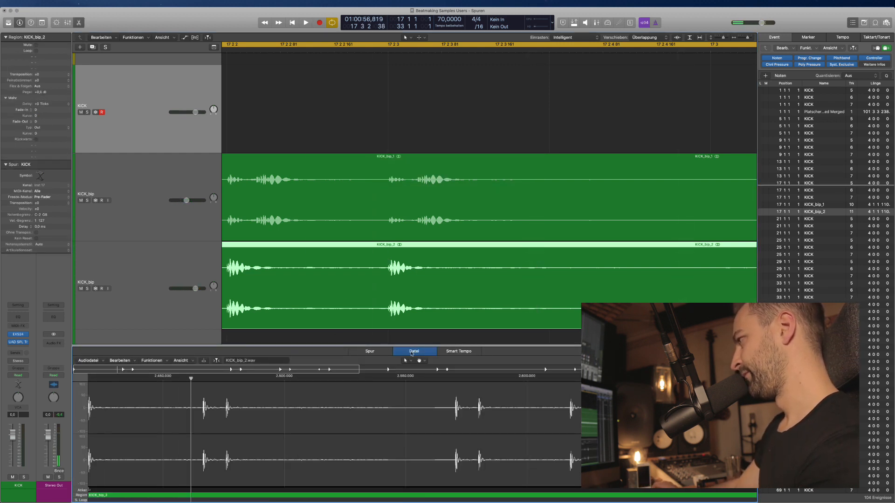
key(e)
Solo-check KICK_bip_2, then lower the upper KICK_bip track's volume to −8.6 dB.
key(ctrl+s)
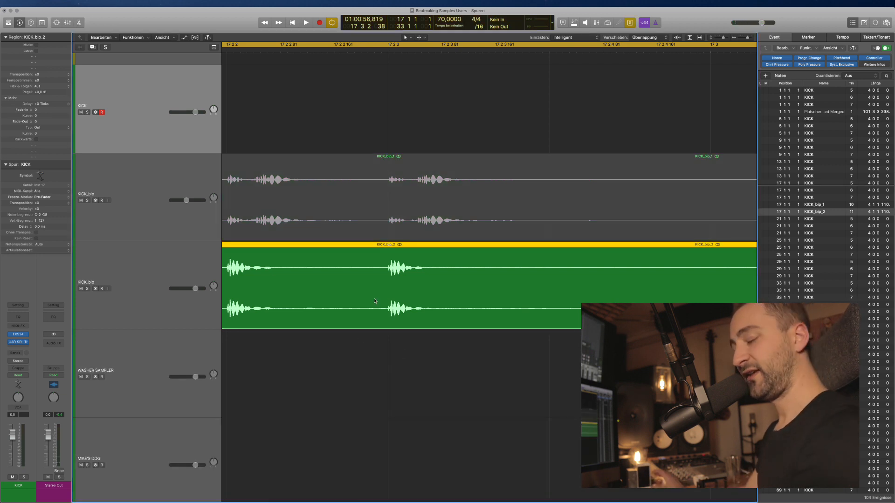
key(ctrl+s)
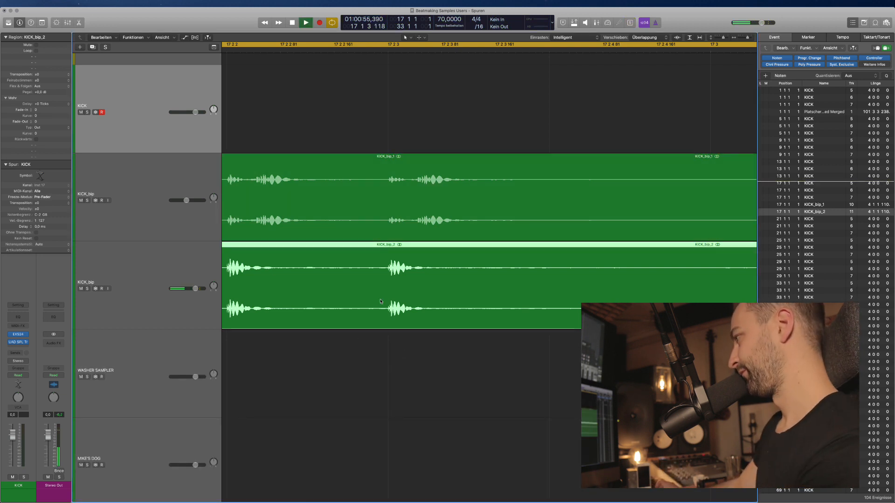
key(super+Left)
key(super+Left)
key(super+Left)
key(super+Left)
drag(187, 201, 185, 200)
Add FF Pro-Q 3 to the upper KICK_bip with a ~343 Hz low cut and an upper-mid bell boost.
click(18, 344)
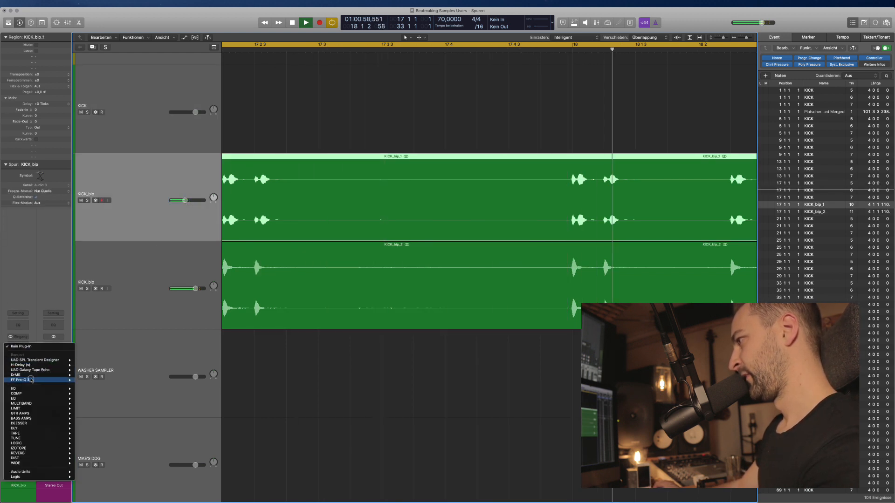
click(91, 381)
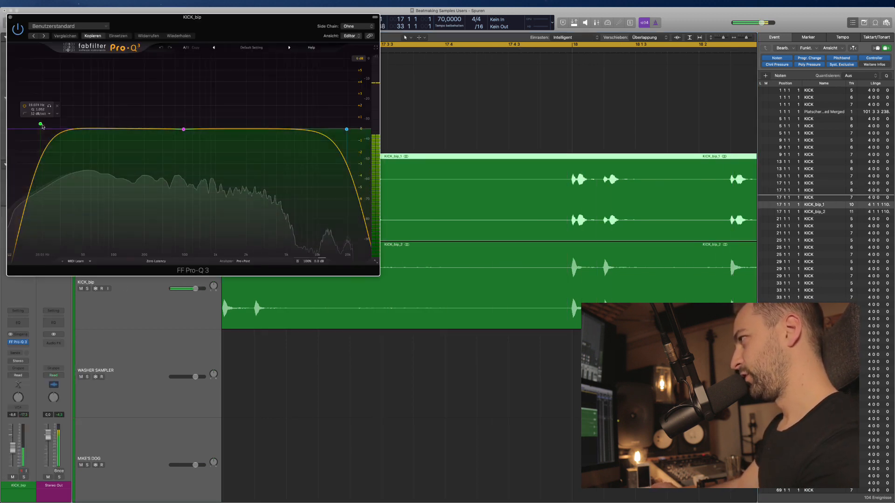
drag(41, 127, 170, 127)
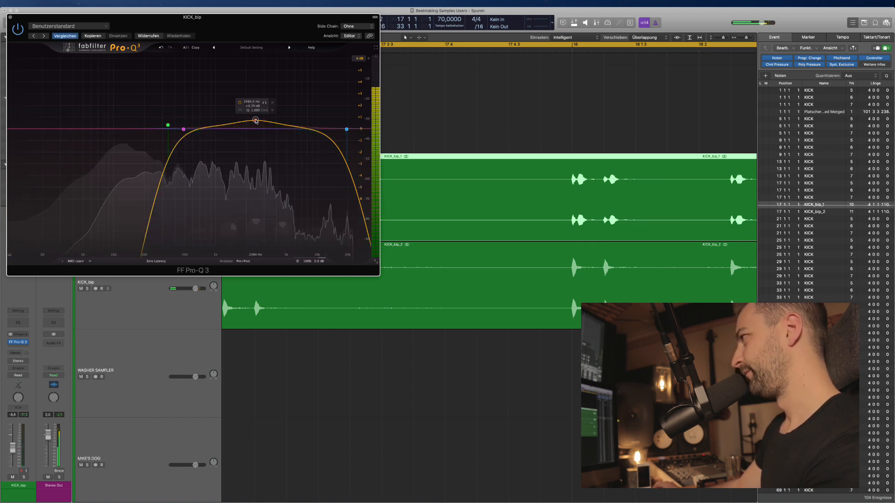
drag(254, 126, 266, 84)
click(10, 18)
Select the lower KICK_bip track, shrink track heights and audition the kicks from bar 17.
click(171, 287)
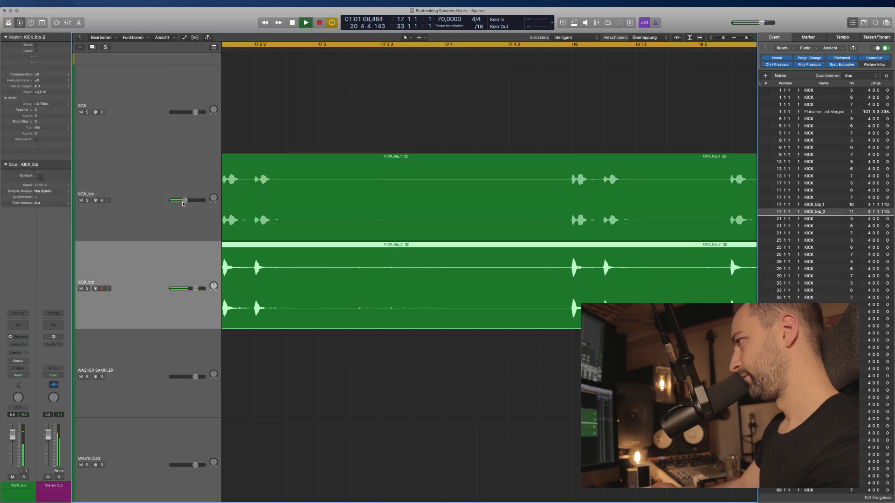
scroll(317, 319, left, 2)
key(super+Up)
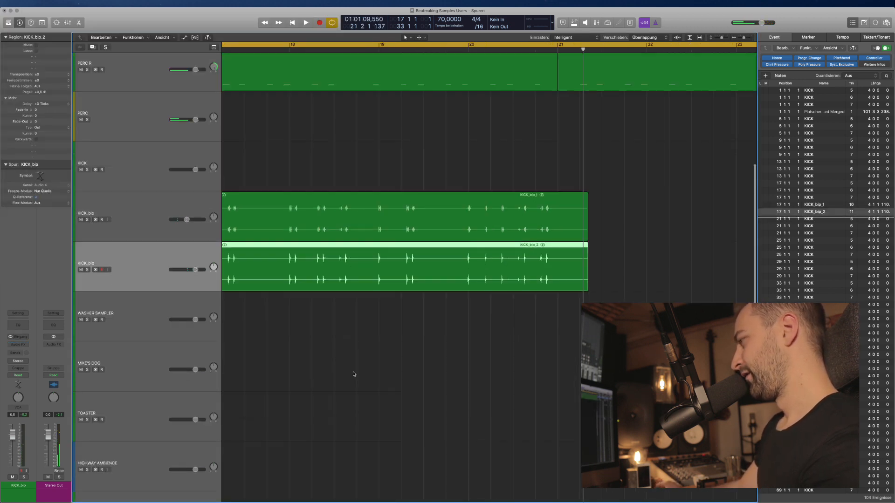
click(353, 373)
scroll(341, 358, left, 4)
key(space)
key(space)
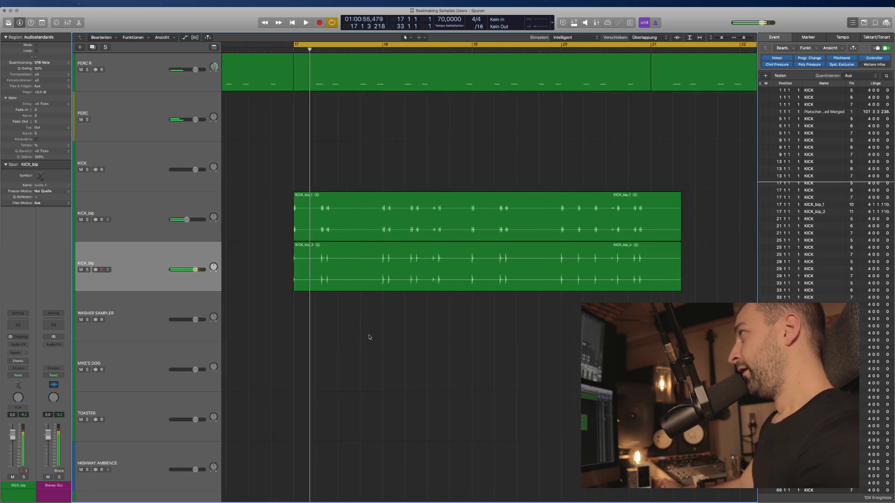
key(super+Up)
key(space)
key(super+Left)
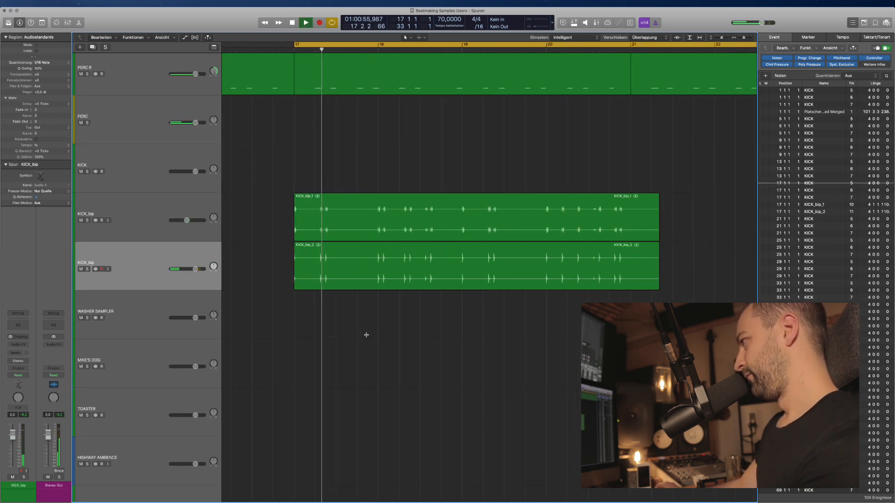
scroll(366, 335, right, 1)
scroll(367, 335, right, 1)
Insert FF Pro-Q 3 (Stereo) on the lower KICK_bip with a low bell boost around 60 Hz.
click(140, 268)
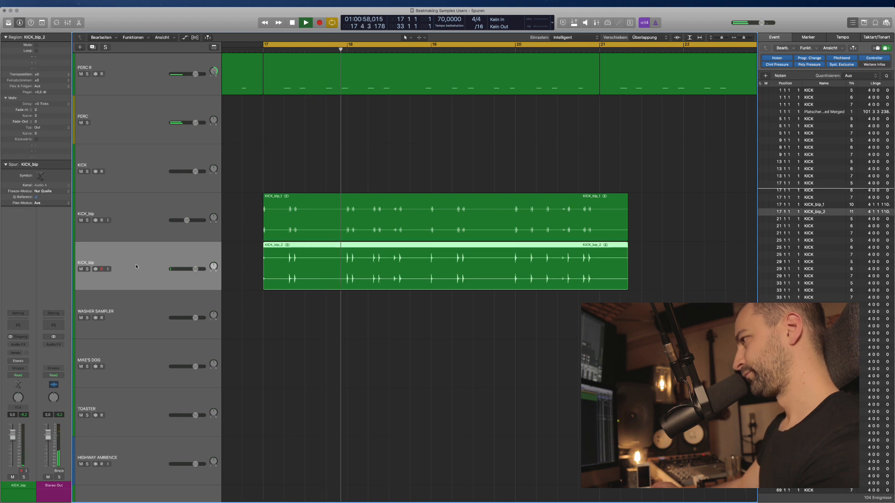
click(23, 344)
mouse_move(35, 359)
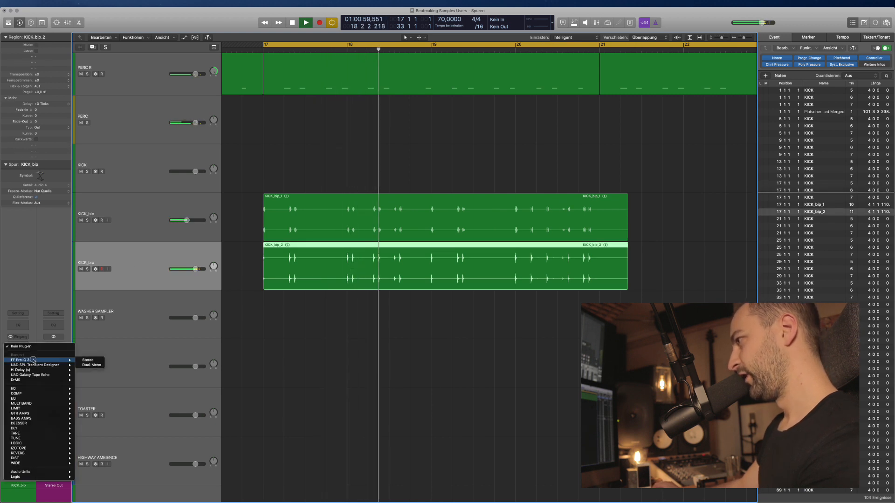
click(88, 359)
drag(84, 129, 101, 82)
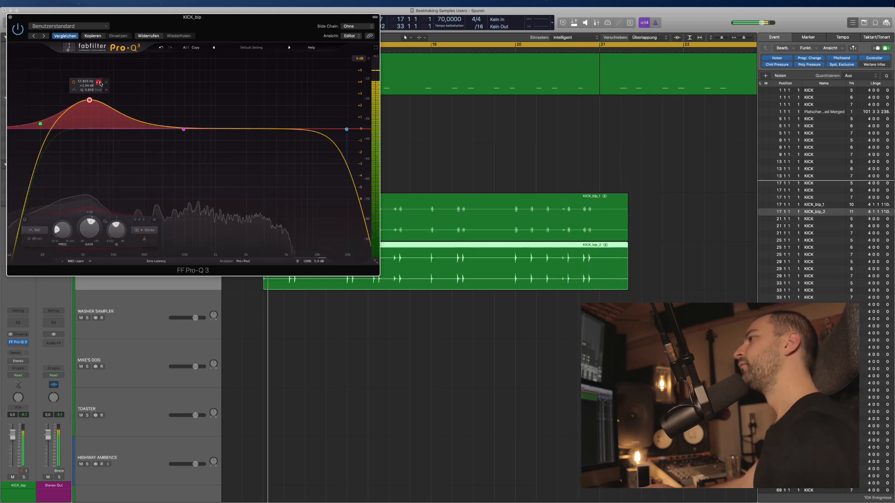
click(9, 17)
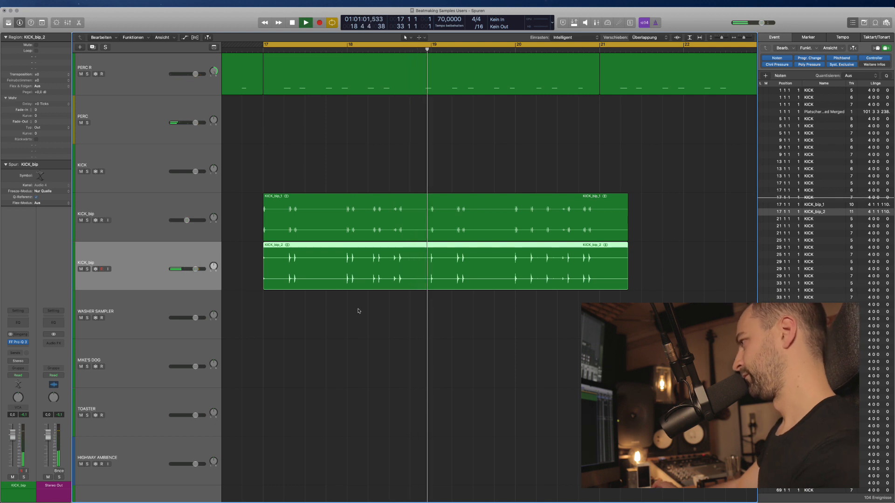
Drag the SNARE track header below KICK, above both KICK_bip tracks, then play from bar 17.
scroll(359, 312, down, 1)
scroll(359, 312, right, 1)
key(space)
click(264, 302)
click(161, 192)
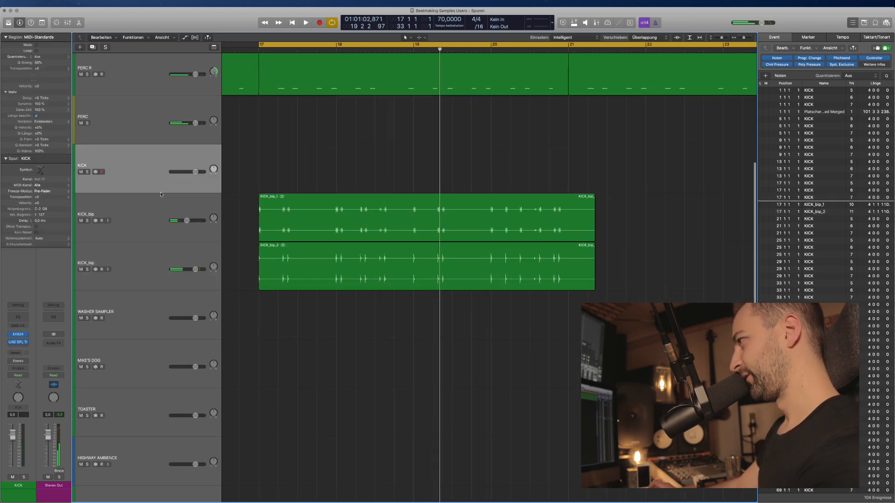
scroll(149, 177, up, 5)
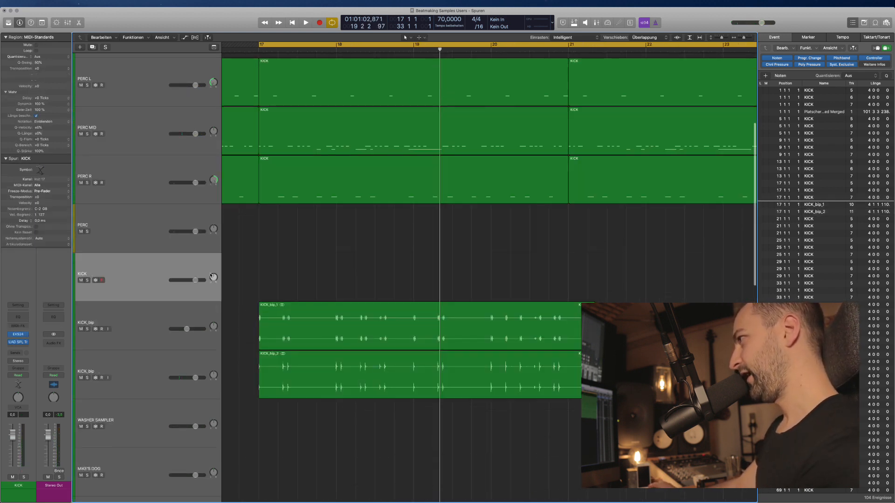
drag(136, 152, 141, 333)
scroll(299, 261, down, 3)
key(space)
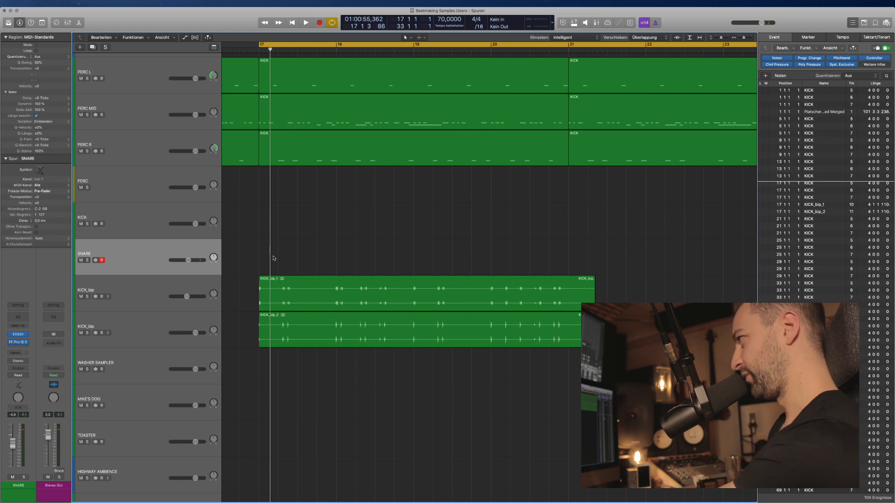
Record a snare performance from bar 17 to bar 21 with count-in and cycle off.
key(r)
key(c)
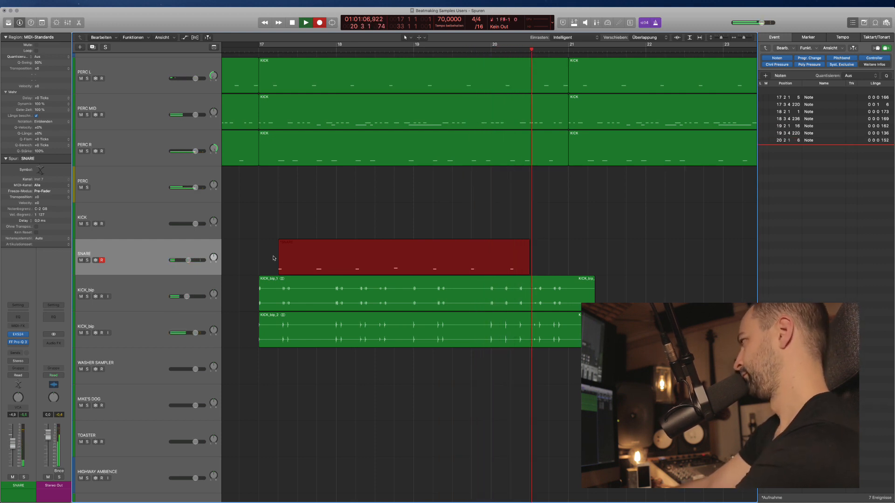
key(space)
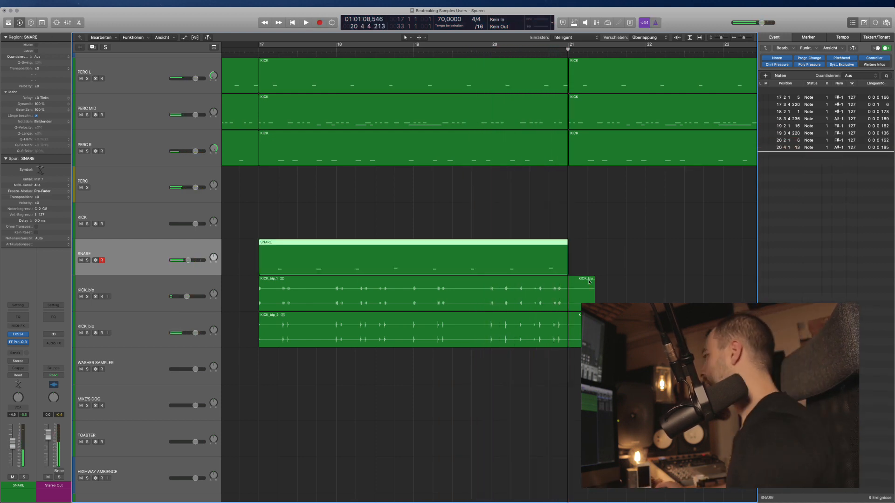
Create a new empty track with the SNARE track's settings below it.
click(481, 215)
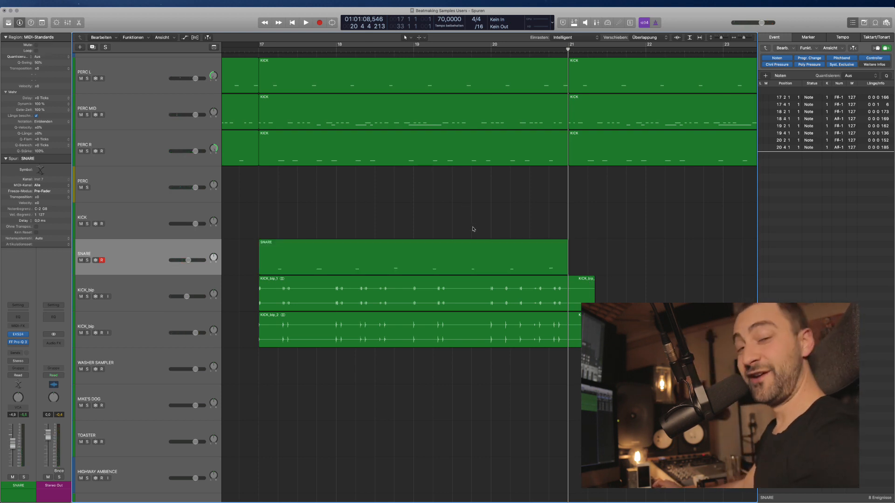
click(439, 255)
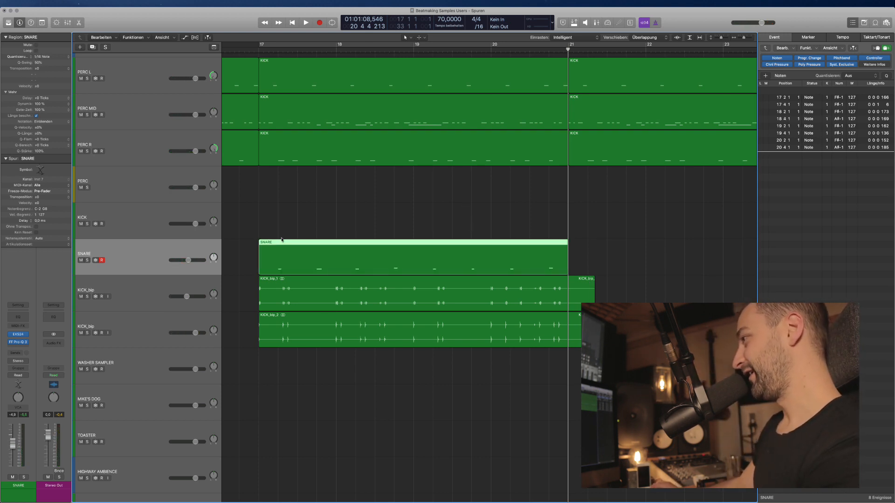
key(super+d)
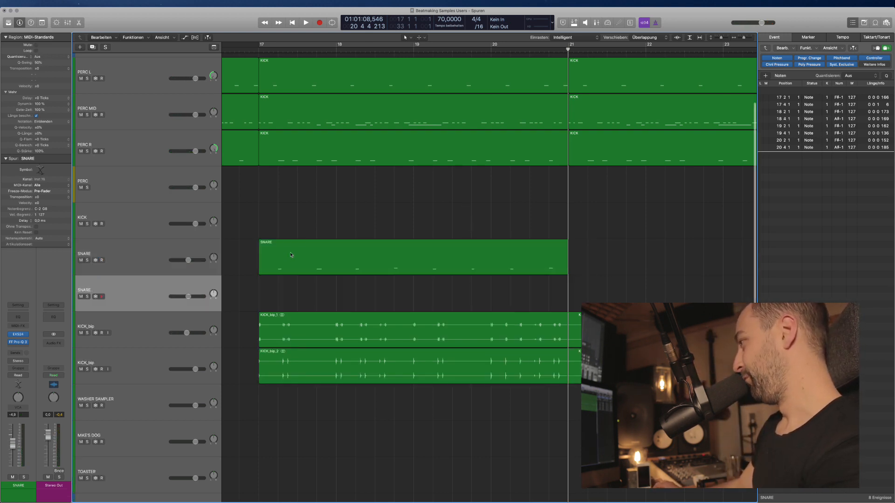
Split out short snare pieces before bars 19 and 21 and move them to the lower SNARE track.
drag(393, 263, 401, 305)
click(400, 268)
drag(550, 254, 559, 304)
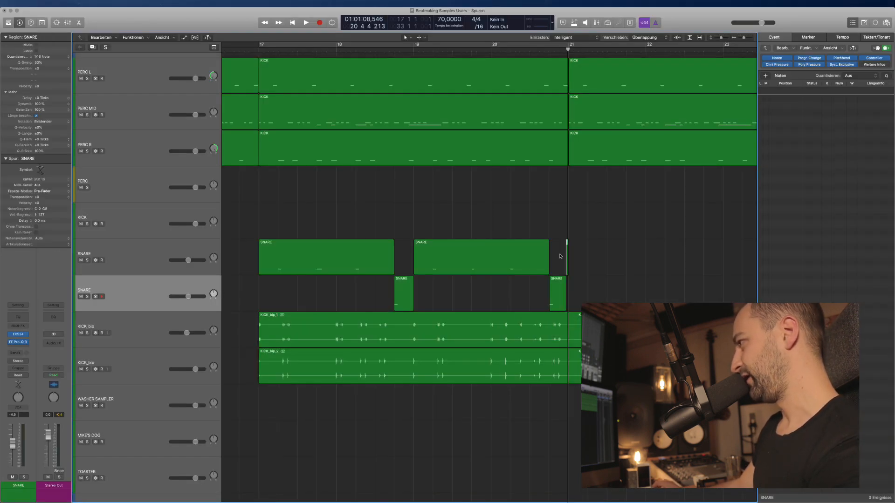
click(286, 296)
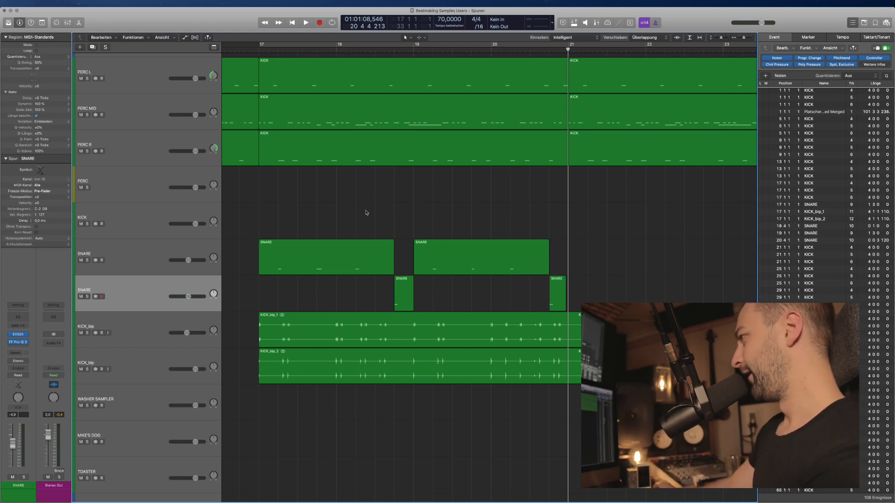
Turn on cycle playback from bar 17 and play the split snare parts.
scroll(372, 212, down, 3)
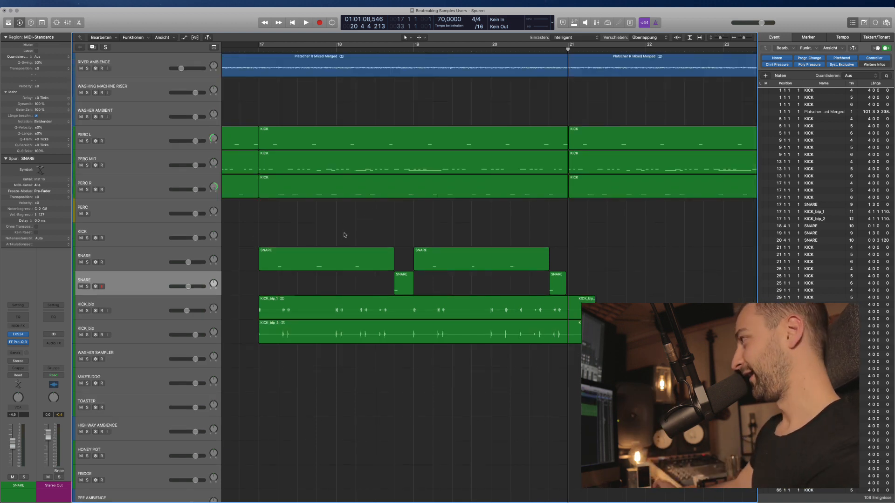
click(260, 47)
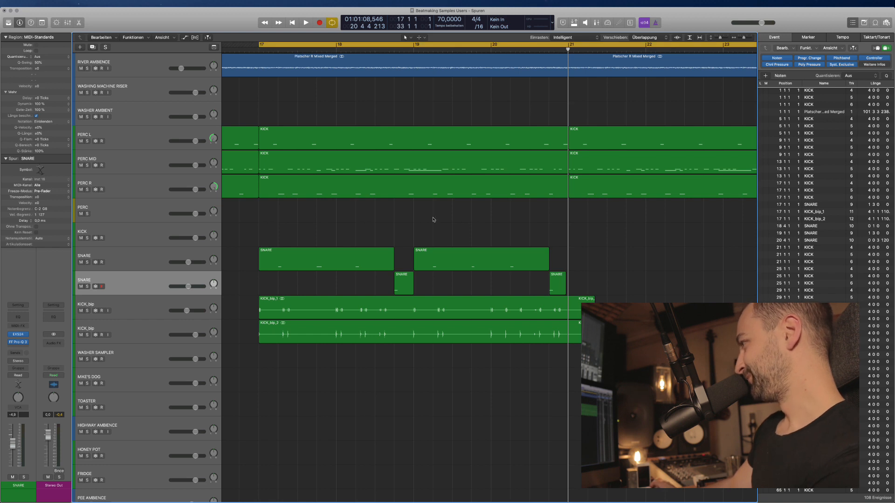
key(space)
key(Up)
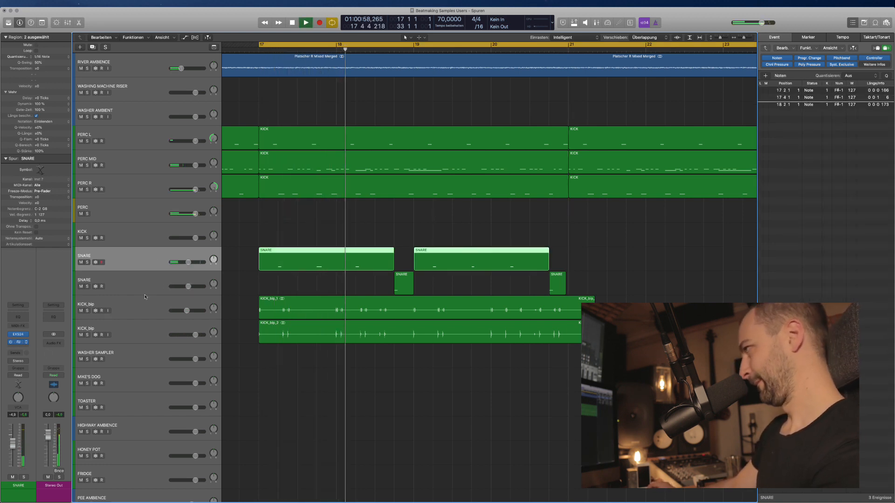
Lower the upper snare's FF Pro-Q 3 high cut to 2032 Hz.
drag(308, 113, 282, 103)
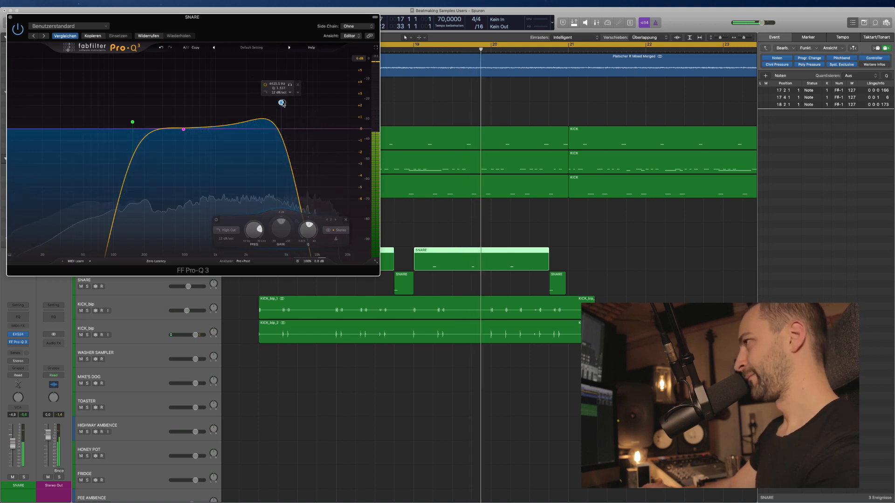
key(super+w)
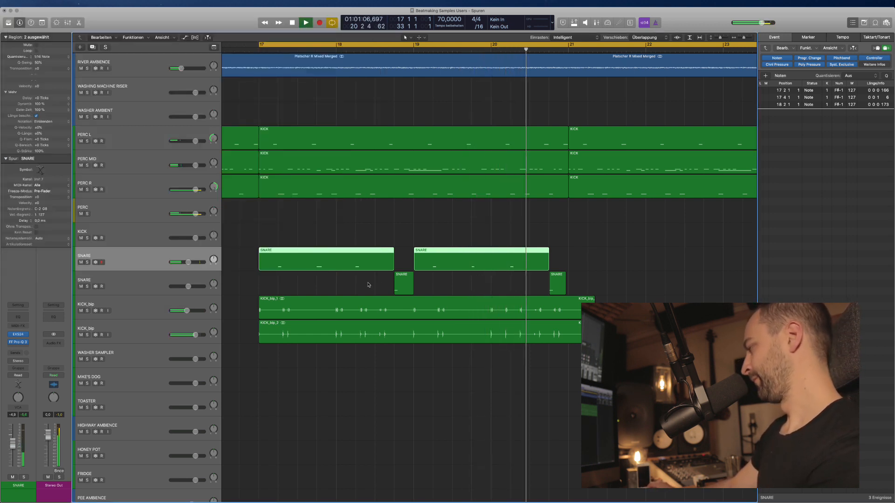
click(188, 287)
key(space)
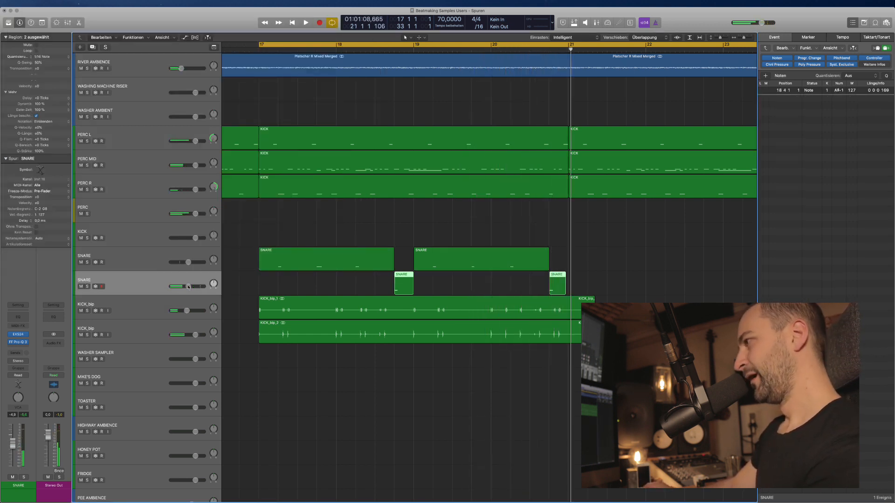
Insert UAD EMT 140 Stereo reverb on the lower SNARE track, audition it, and show the Mixer.
click(16, 347)
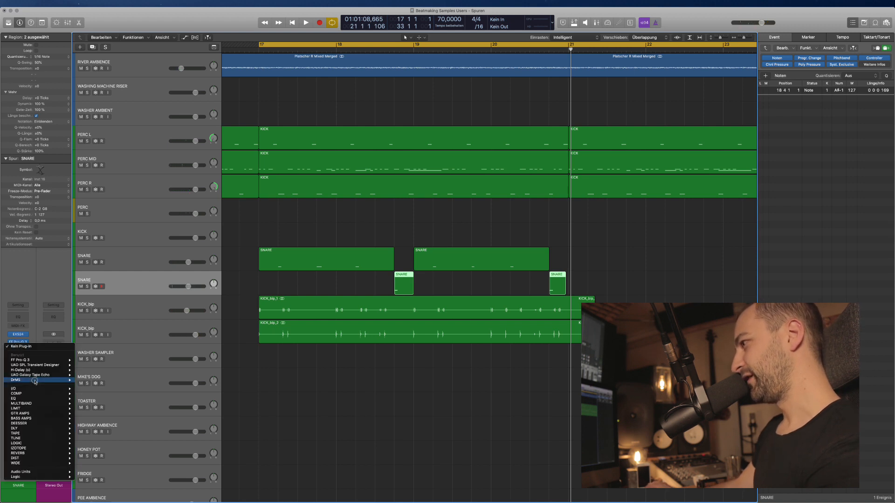
mouse_move(19, 455)
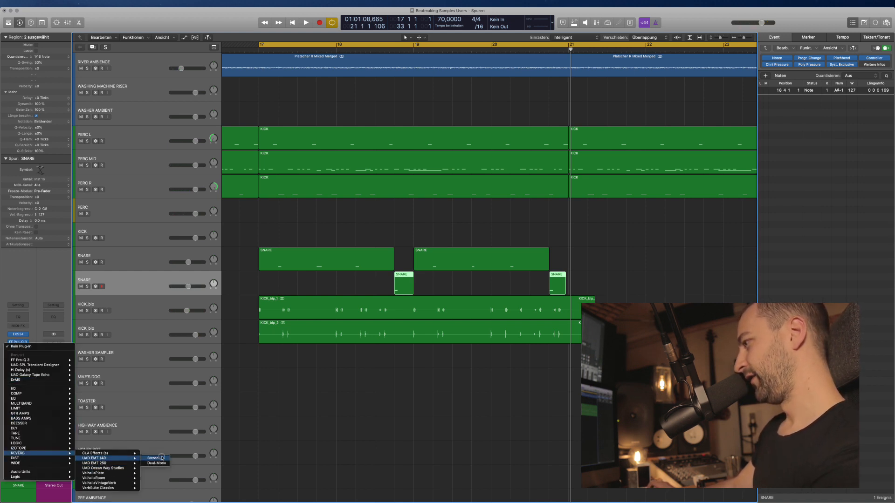
click(162, 459)
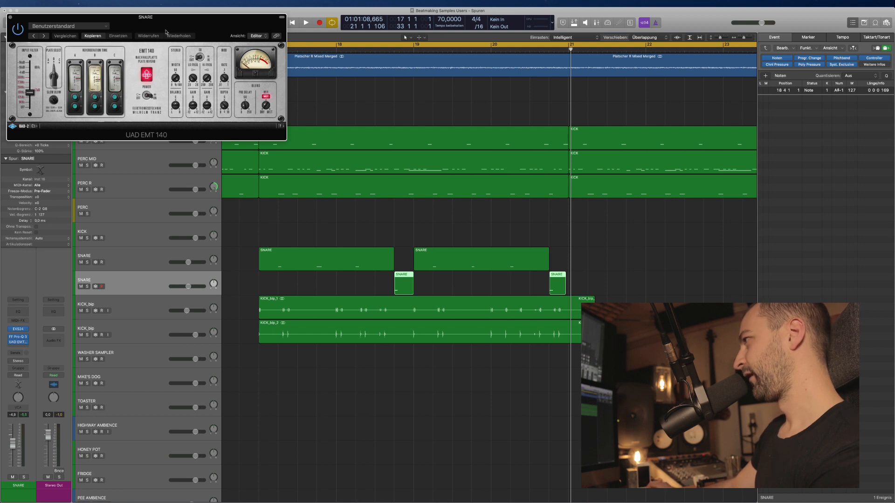
drag(166, 32, 333, 98)
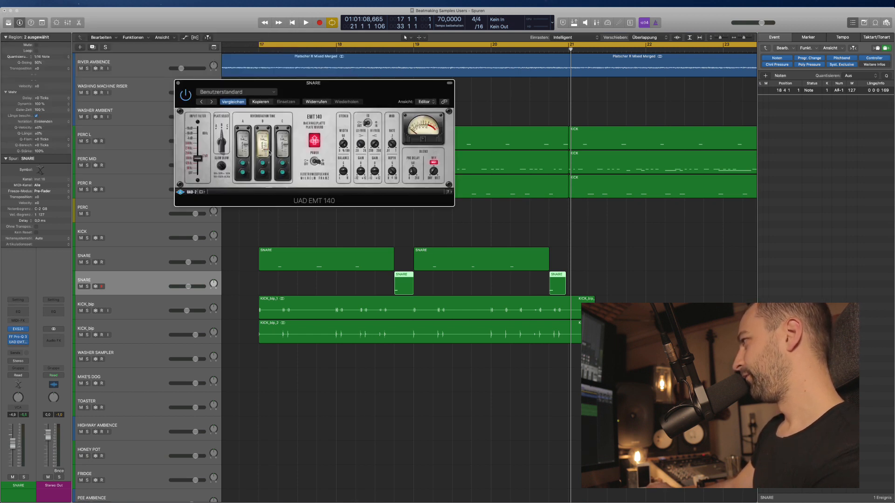
key(space)
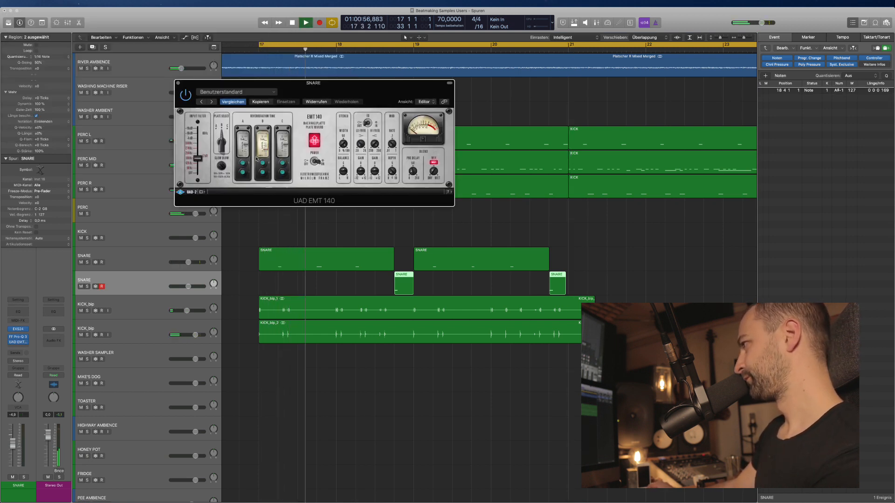
key(x)
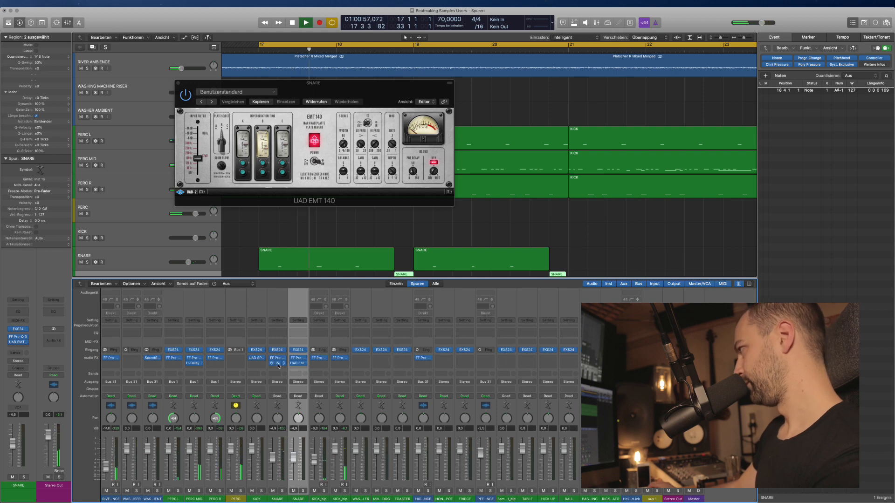
Copy the UAD EMT 140 reverb to the other SNARE channel and close both reverb windows.
click(279, 366)
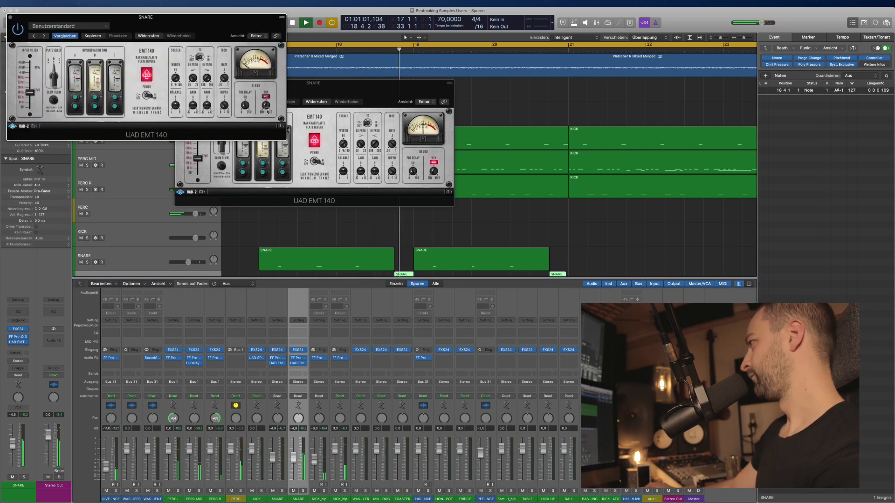
click(452, 186)
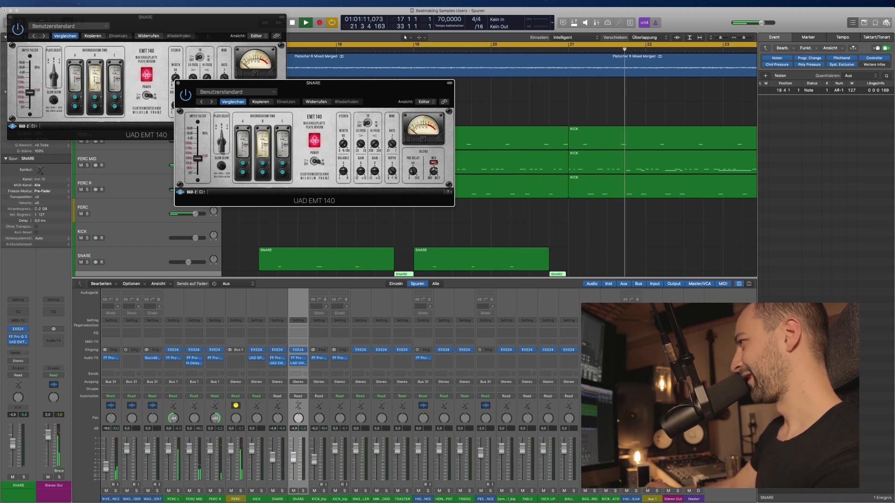
click(178, 83)
scroll(243, 168, down, 3)
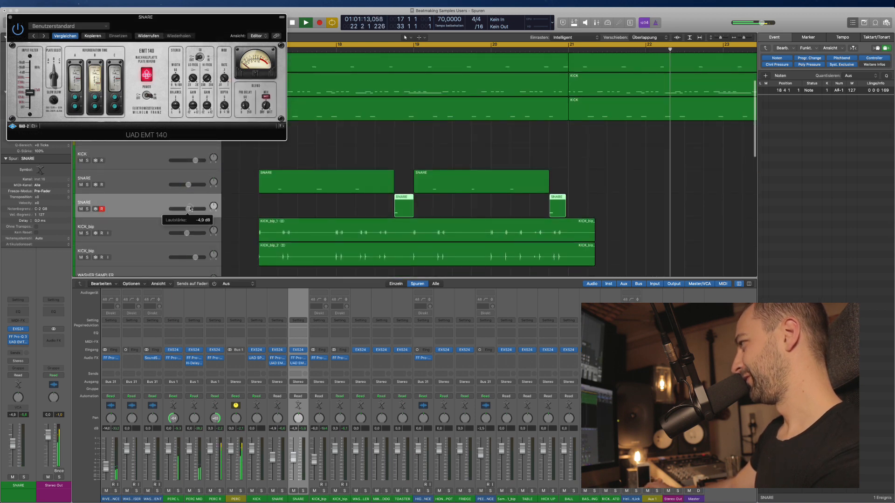
key(Return)
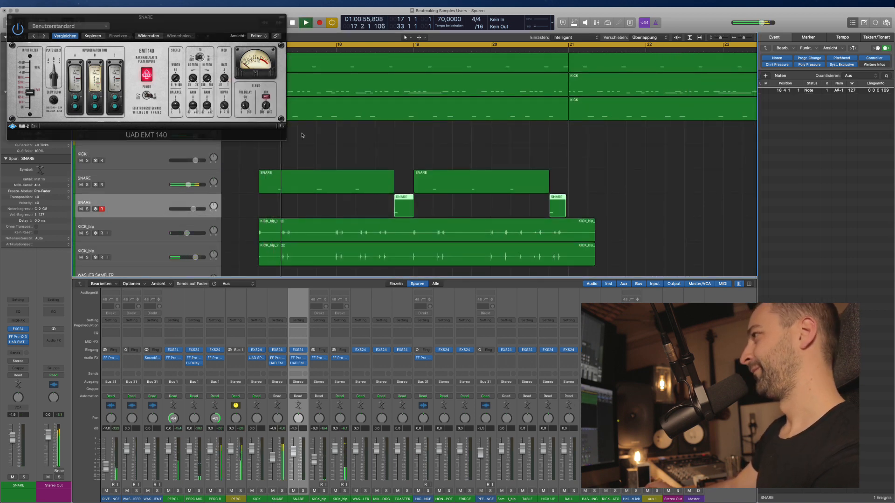
click(11, 17)
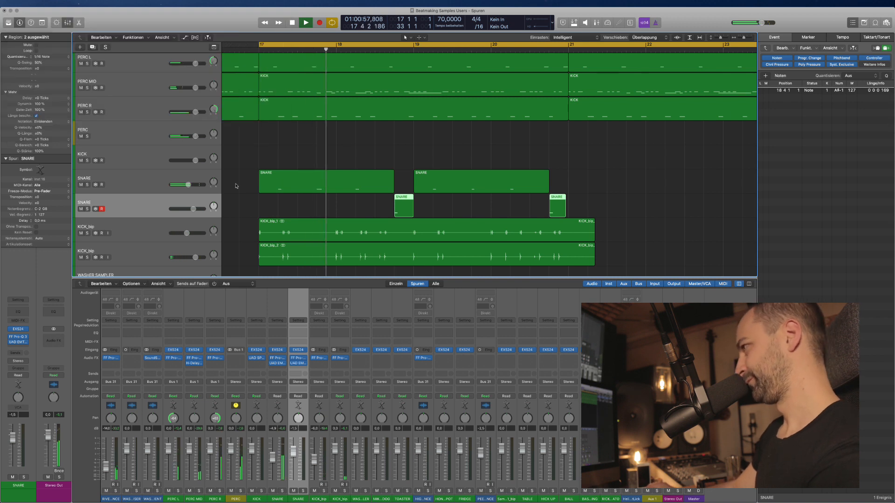
Add an empty SNARE track under the upper SNARE and review the short-hits track's EMT 140.
click(156, 176)
key(super+d)
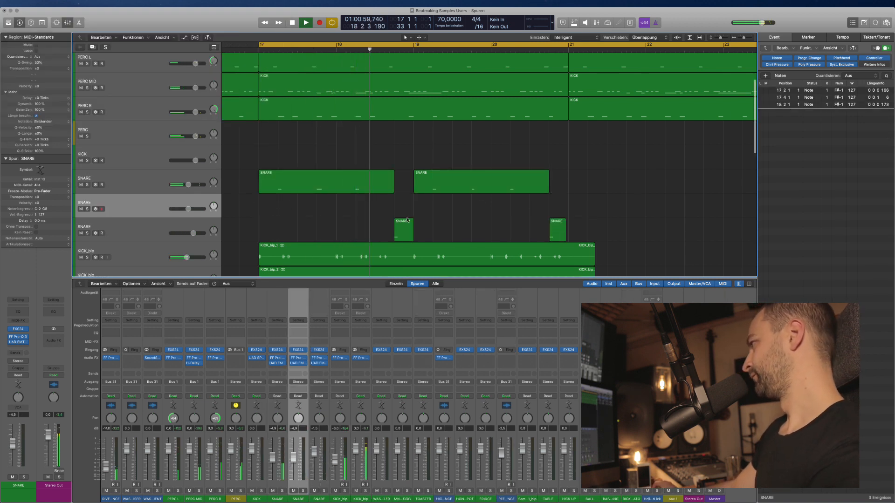
drag(601, 186, 291, 185)
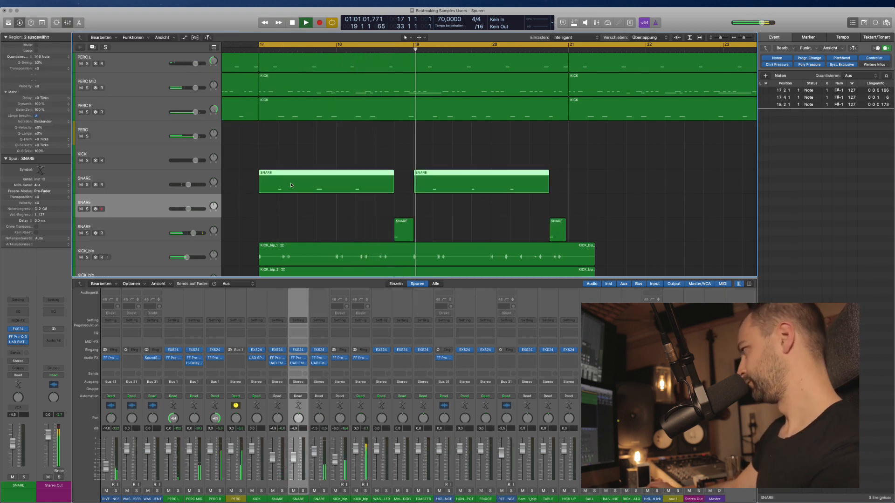
click(150, 233)
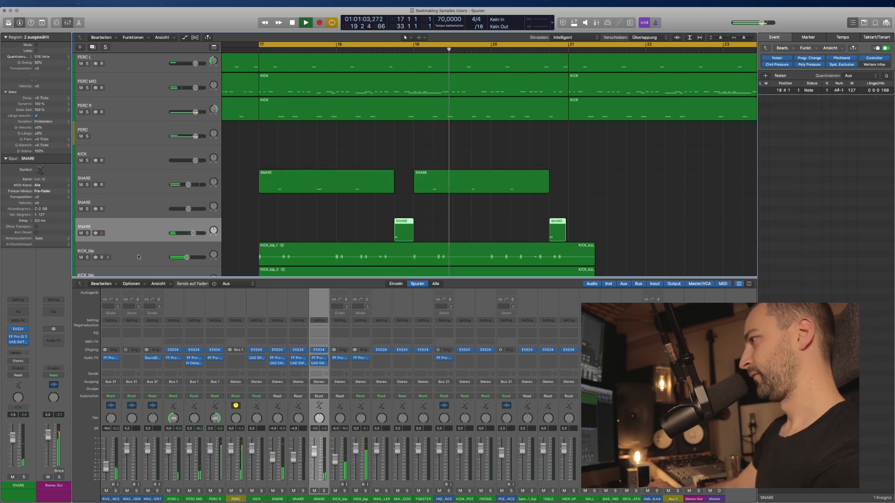
click(19, 343)
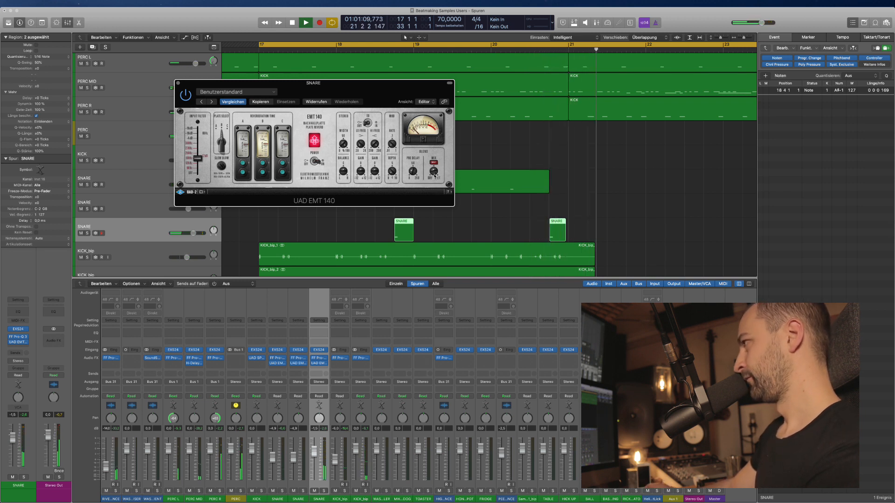
key(space)
click(177, 83)
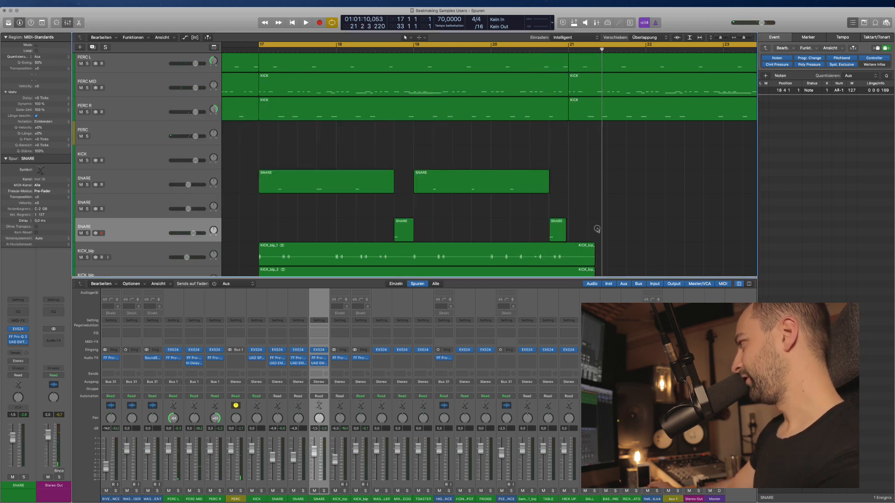
Bounce the short snare pieces in place to a new SNARE_bip track.
right_click(408, 225)
click(418, 229)
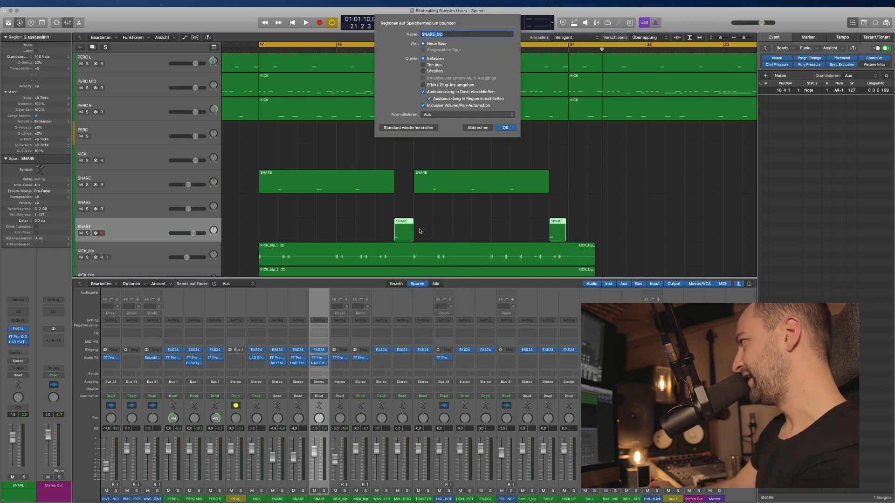
key(Return)
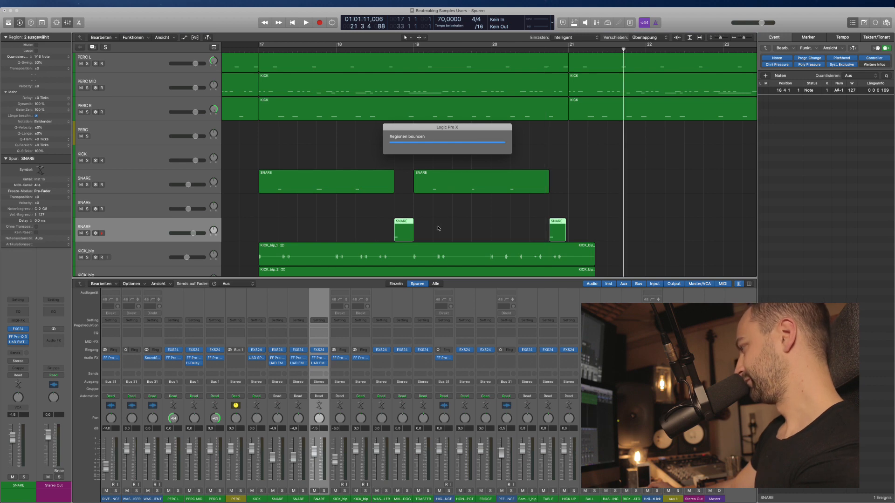
Select both remaining SNARE regions and bounce them in place to another SNARE_bip track.
key(c)
click(455, 188)
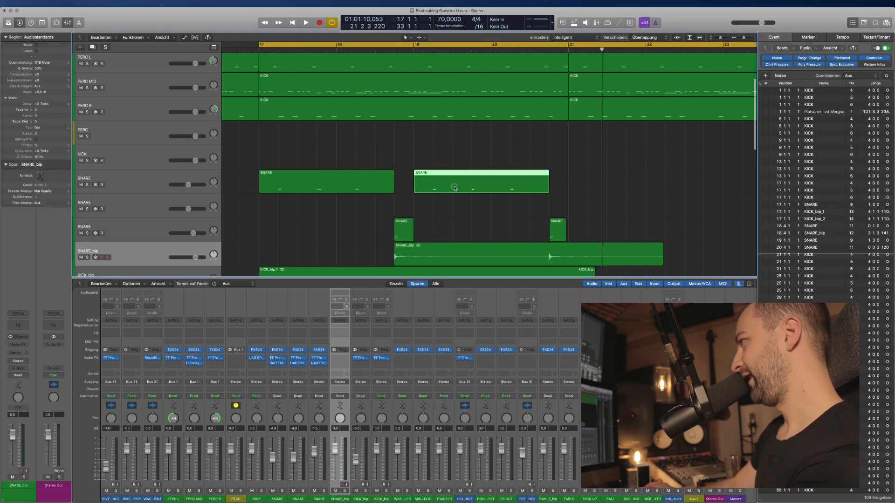
shift+click(287, 184)
right_click(286, 184)
click(302, 189)
key(Return)
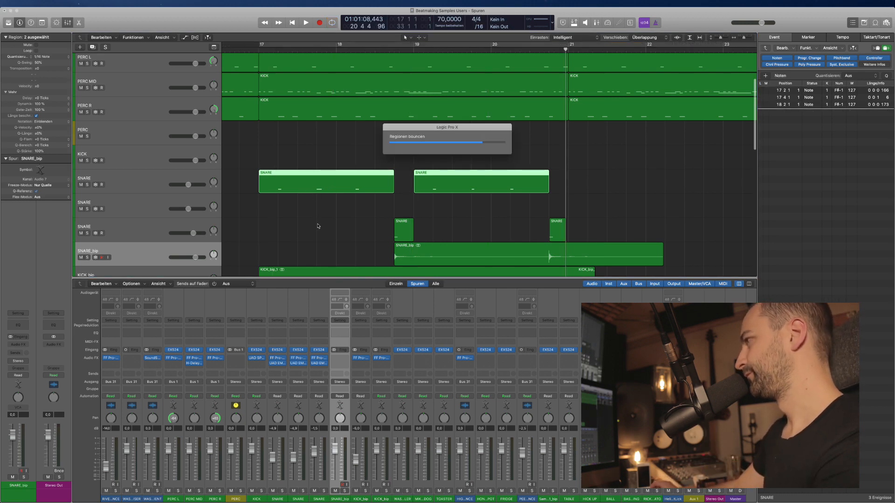
key(super+Up)
key(super+Up)
Move both SNARE_bip tracks below the last SNARE track and route their outputs to Bus 2.
click(254, 215)
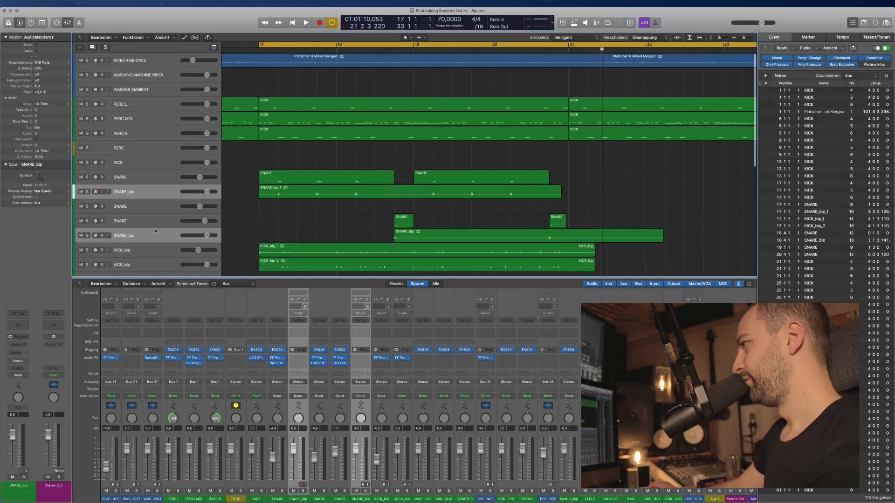
drag(146, 190, 166, 239)
key(super+Down)
key(super+Down)
scroll(260, 244, down, 5)
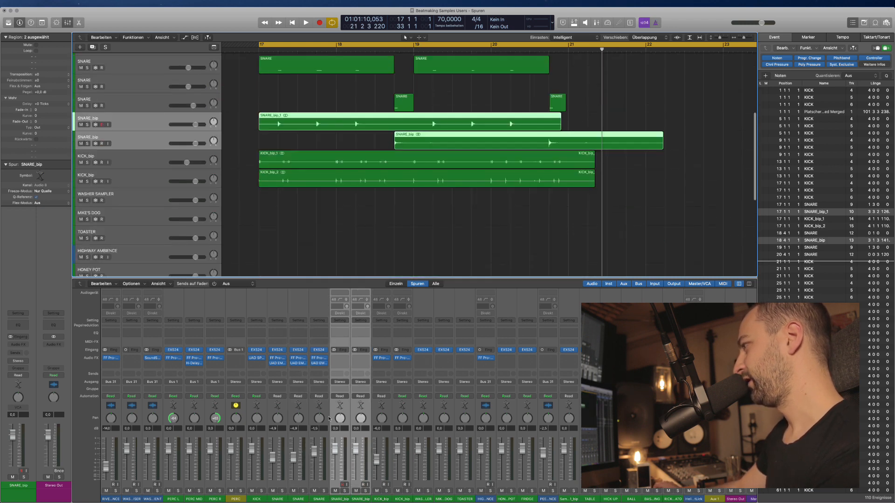
click(340, 382)
mouse_move(354, 409)
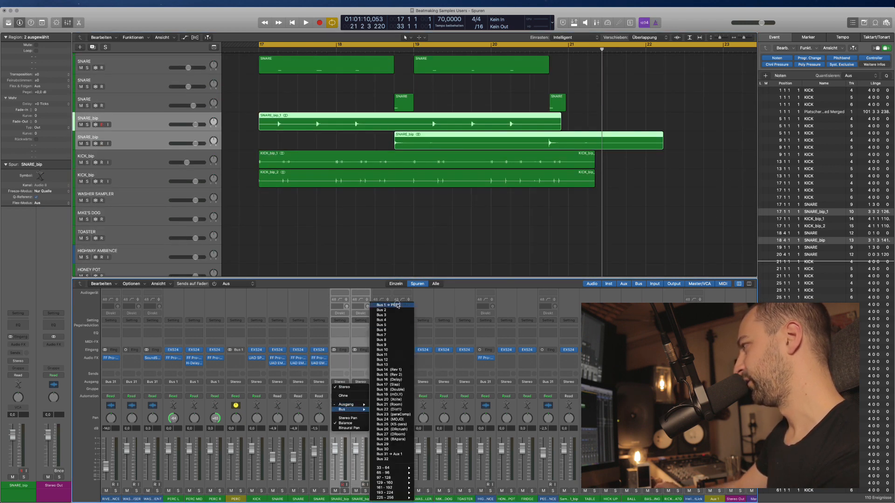
click(397, 310)
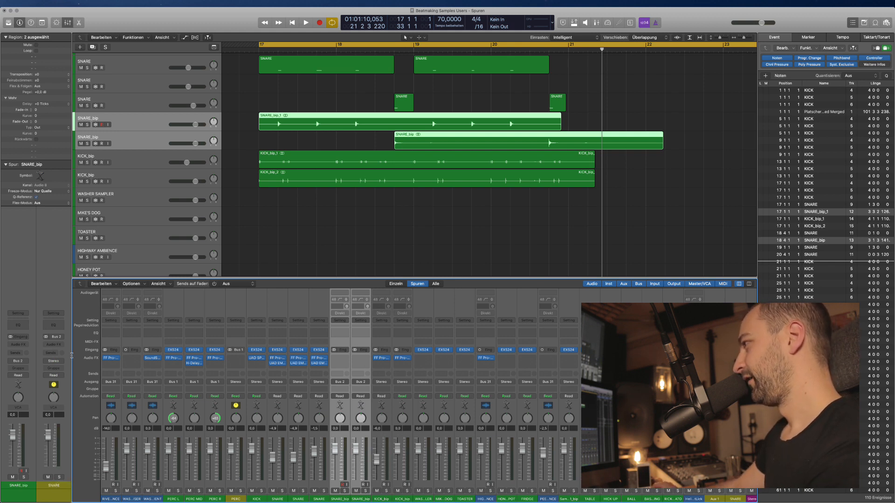
Hide the Mixer and audition the SNARE_bip regions from bar 17.
key(x)
click(290, 266)
key(space)
scroll(308, 255, up, 2)
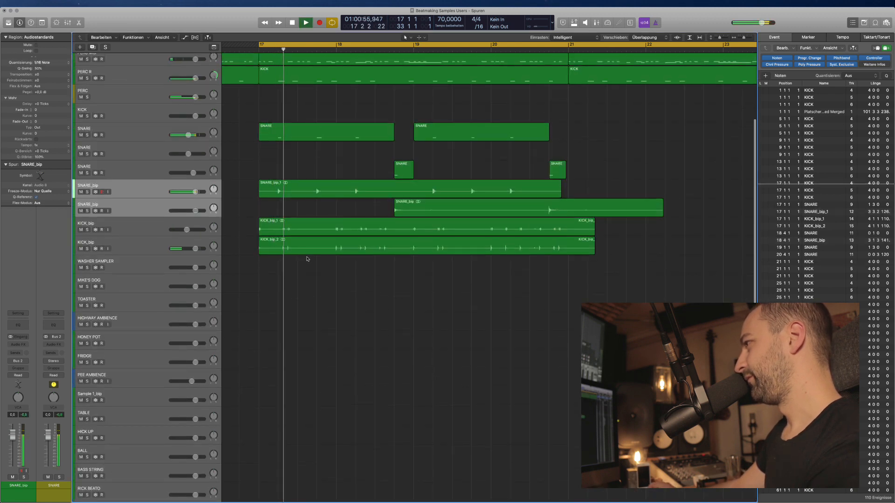
key(space)
click(129, 186)
scroll(95, 141, right, 2)
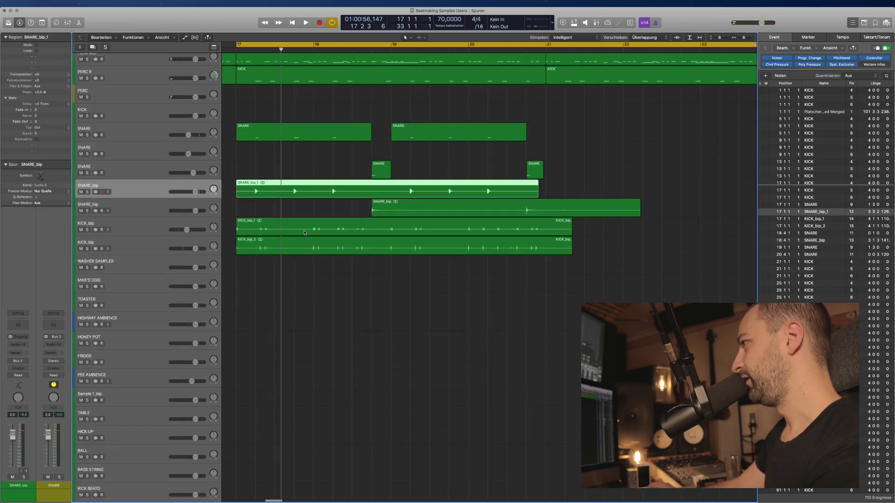
Mute the original SNARE tracks and delete their regions, then play from the cycle start.
click(81, 135)
scroll(306, 176, left, 2)
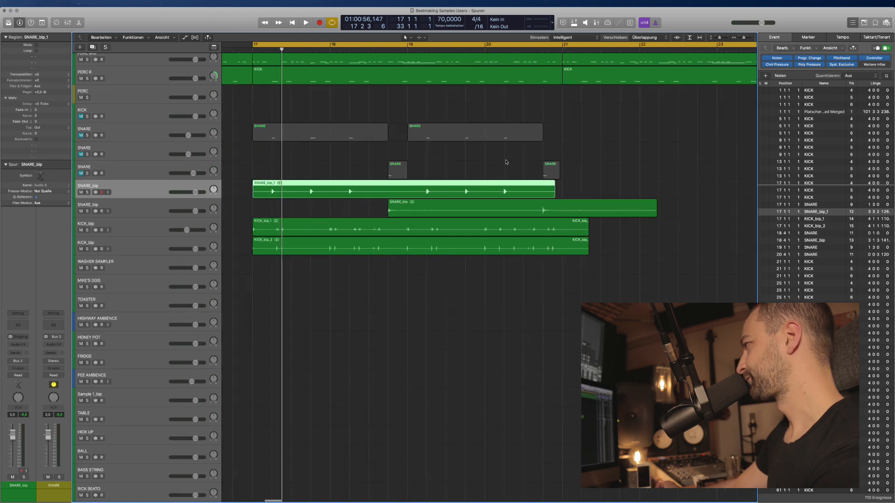
drag(595, 170, 267, 132)
key(BackSpace)
click(136, 167)
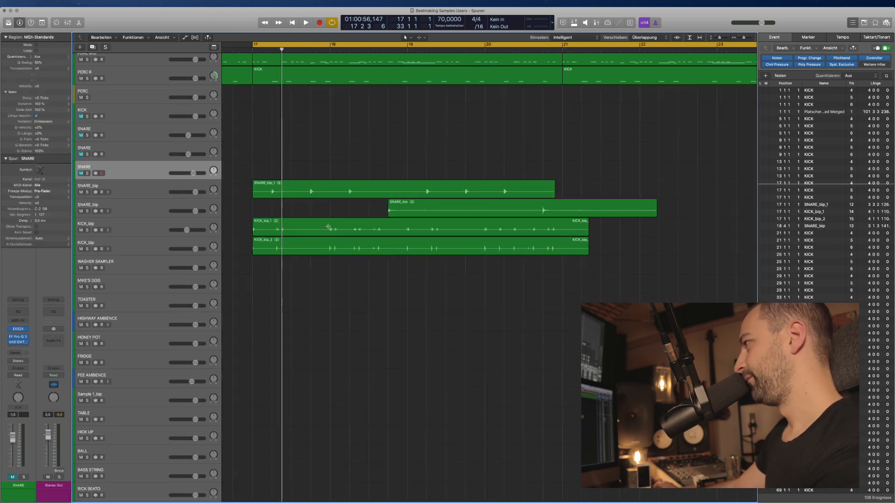
key(space)
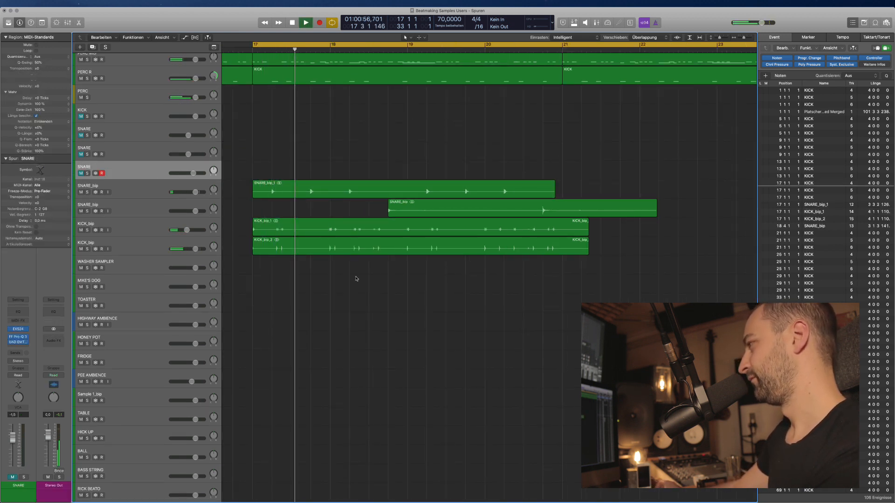
Trim the lower SNARE_bip region's tail so it ends at 21 4 3 1.
key(super+Up)
click(275, 188)
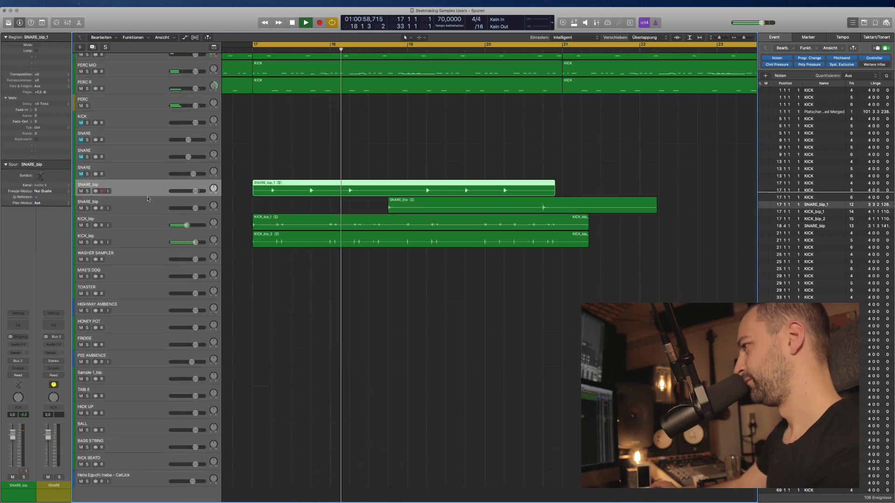
scroll(294, 254, right, 2)
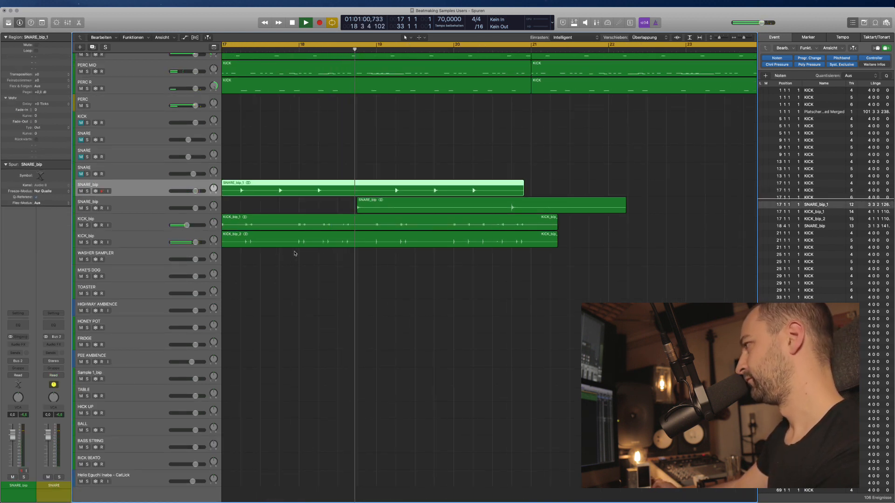
key(super+Down)
click(172, 222)
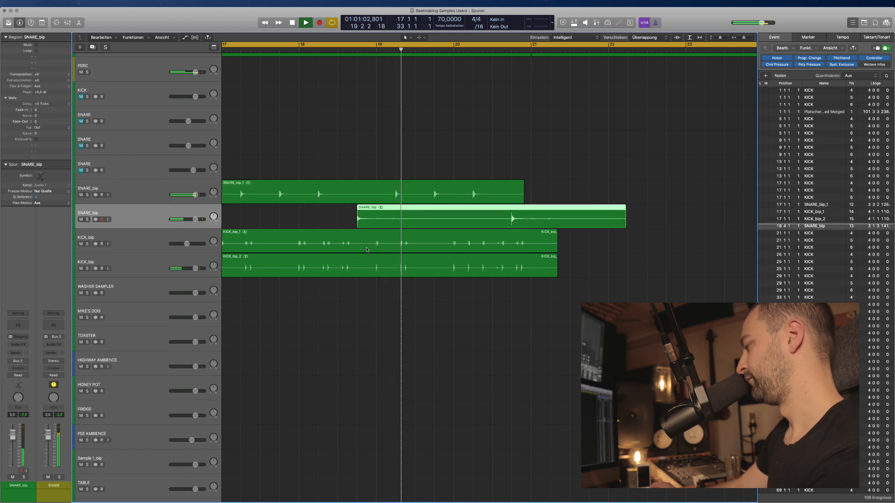
key(space)
key(super+Left)
drag(501, 226, 476, 231)
key(Delete)
key(super+Down)
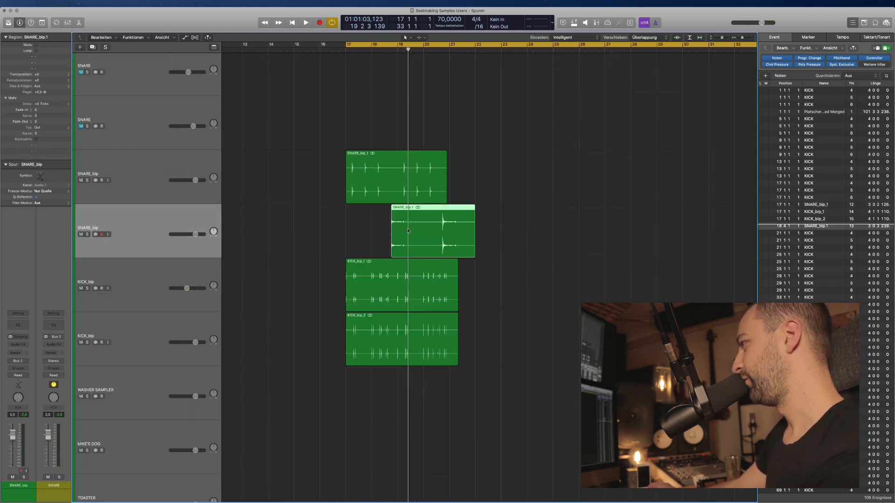
Add an Audio 9 track and copy a short piece split from SNARE_bip.1 onto it at 18 1 4.
key(super+alt+a)
key(super+Right)
key(super+Right)
key(super+Right)
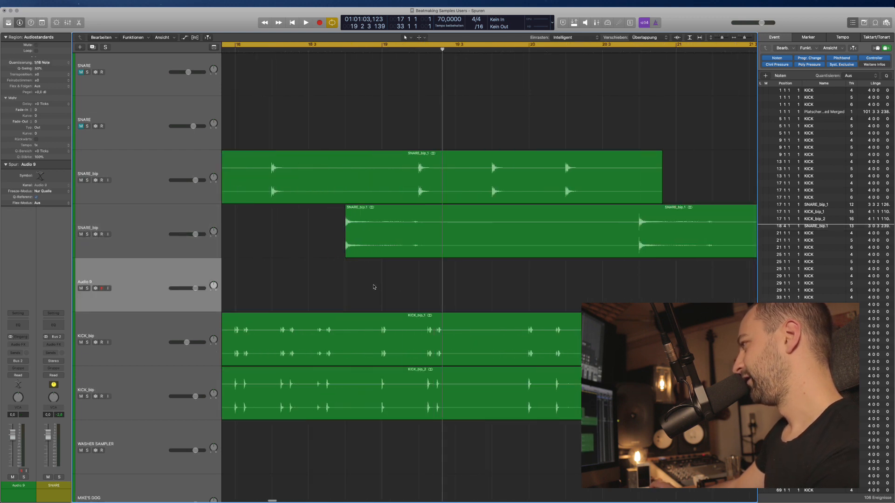
key(super+Right)
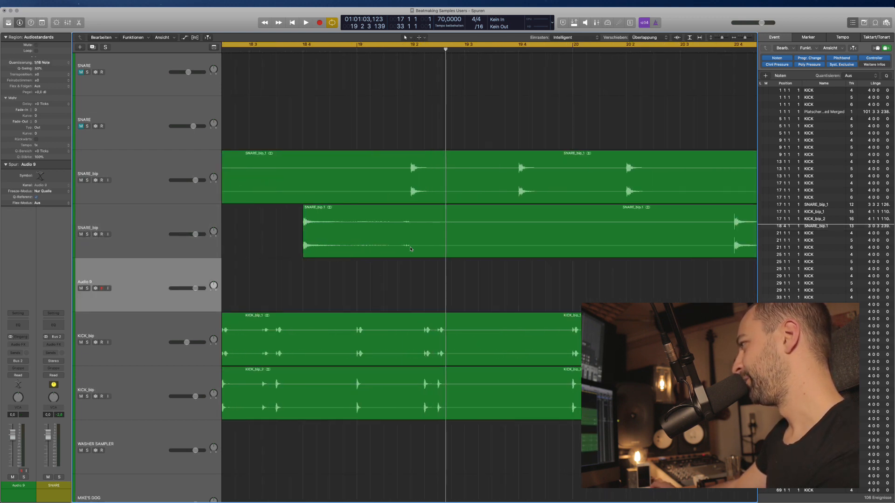
drag(426, 227, 355, 229)
click(342, 243)
click(401, 282)
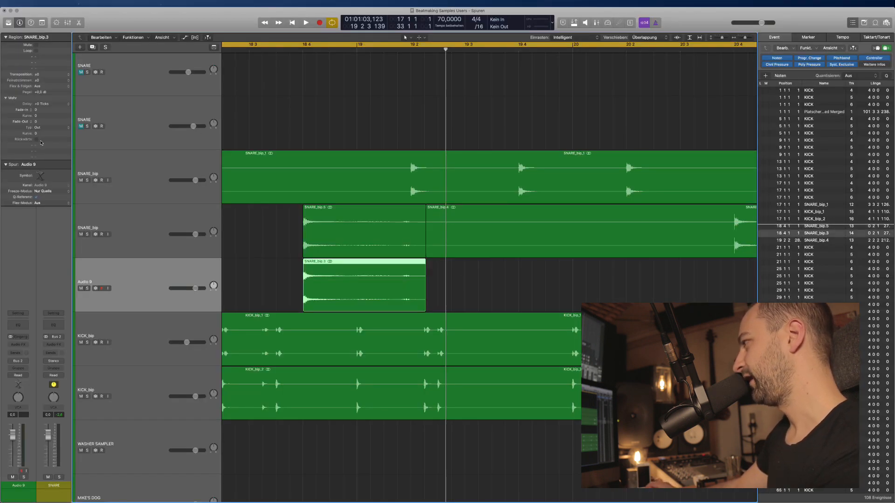
scroll(417, 276, left, 3)
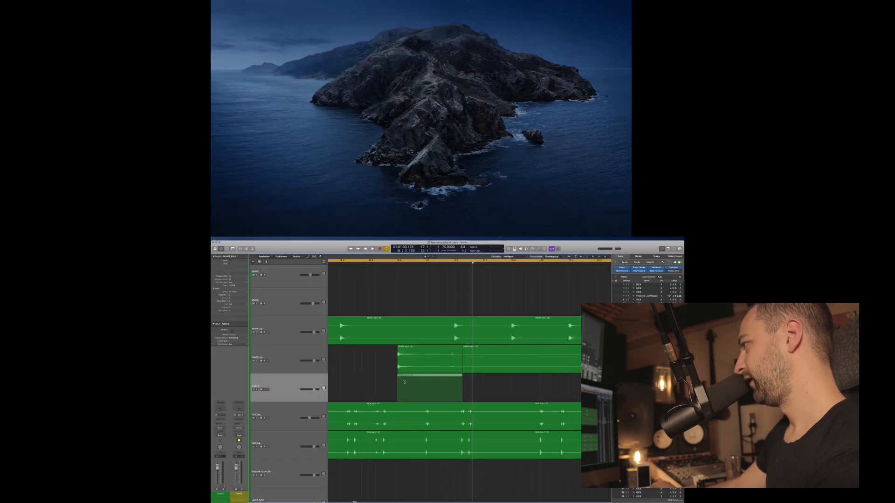
drag(438, 278, 322, 279)
super+click(353, 280)
Trim the end of the Audio 9 snare piece, fade it in fully, and audition the swell.
key(super+Right)
key(super+Right)
key(super+Right)
key(super+Right)
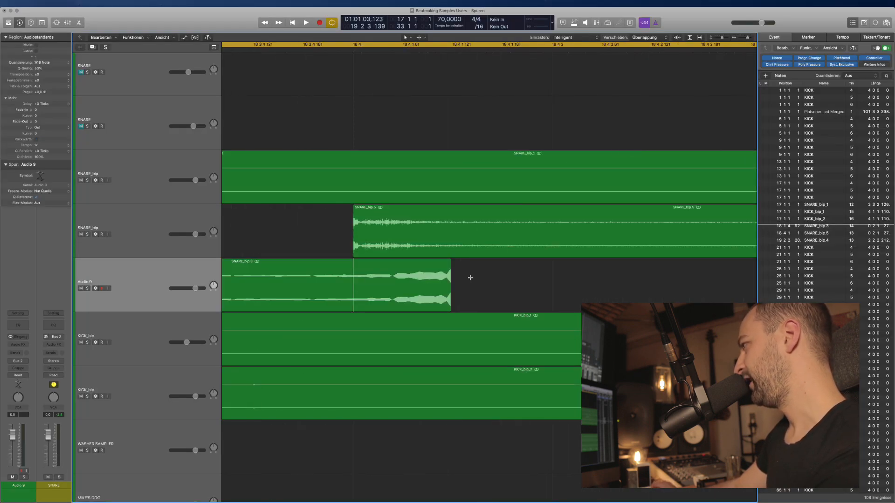
drag(407, 282, 359, 275)
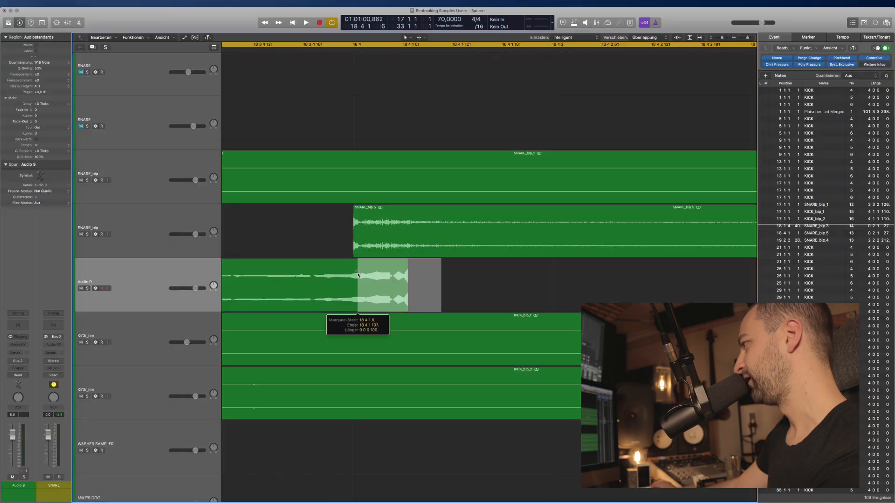
key(BackSpace)
key(super+Left)
key(super+Left)
key(super+Left)
key(super+Left)
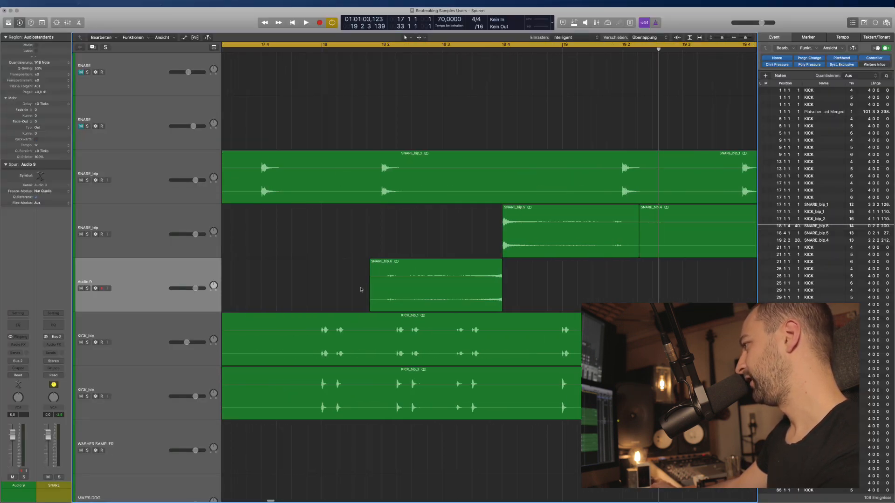
drag(370, 280, 436, 305)
click(338, 288)
key(space)
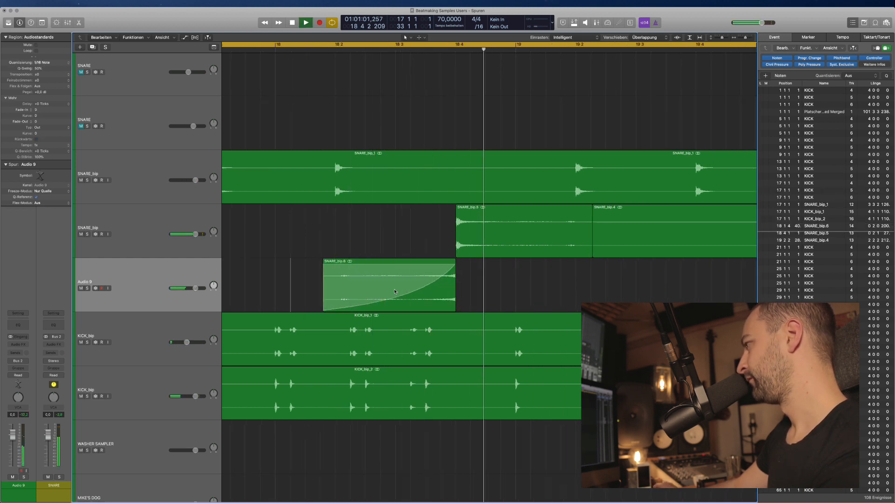
Move the faded snare swell two bars later and copy it two bars earlier.
scroll(426, 296, down, 10)
scroll(329, 291, left, 3)
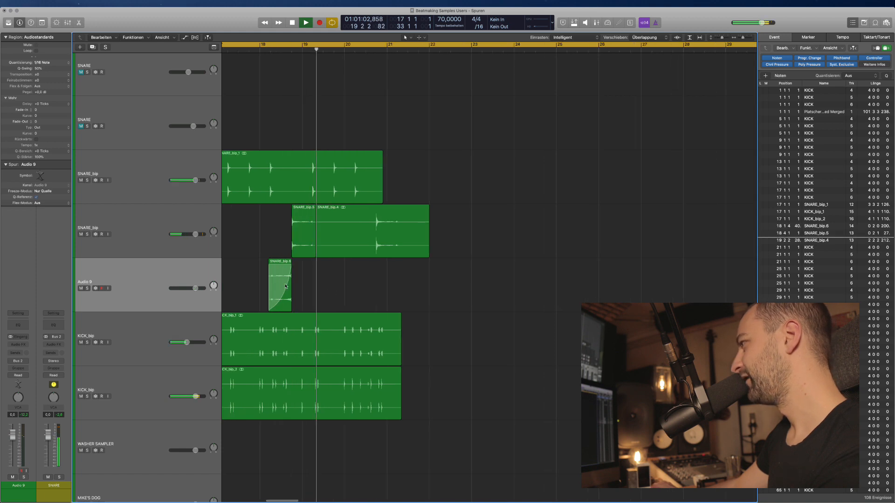
drag(282, 286, 383, 269)
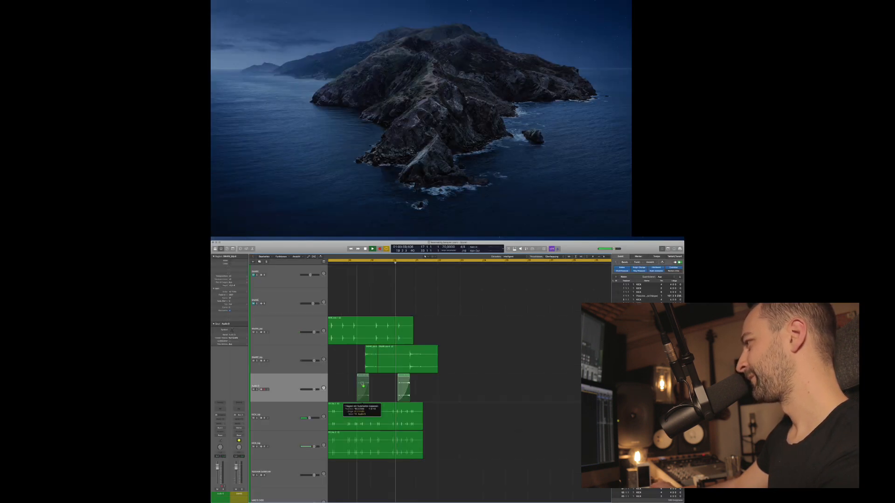
drag(362, 384, 358, 385)
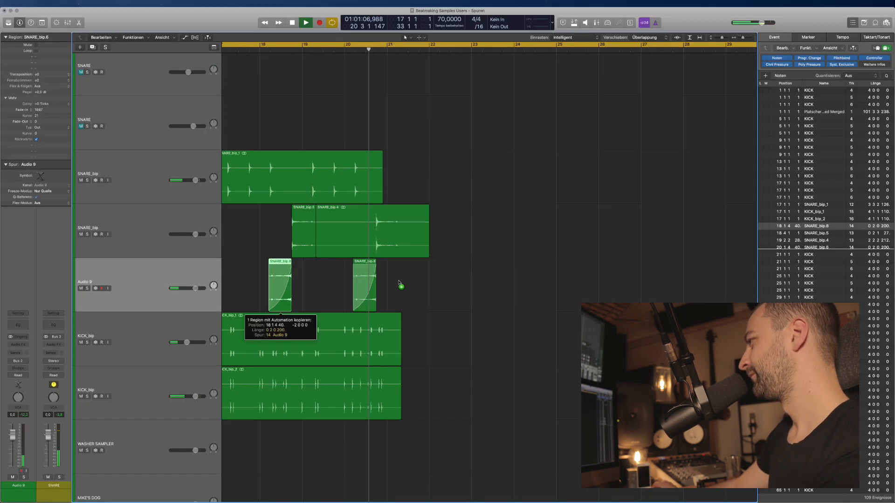
click(423, 388)
scroll(452, 377, left, 5)
key(space)
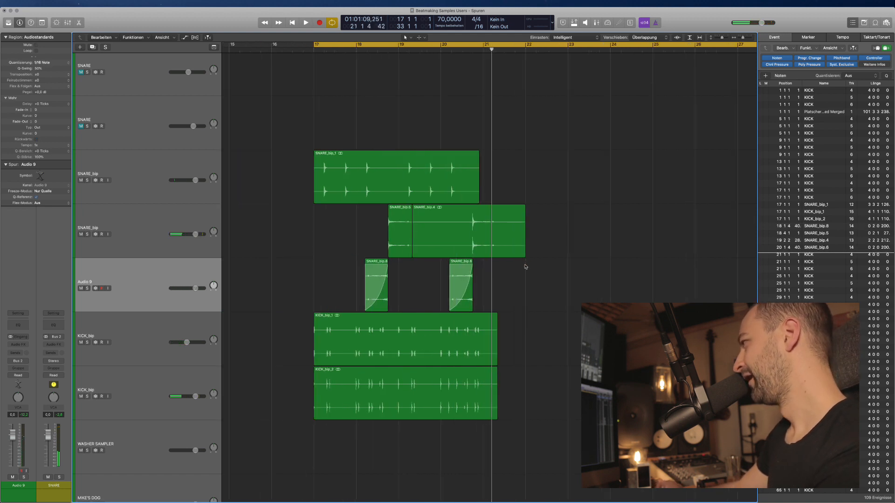
Delete all snare and kick material after bar 21.
drag(546, 282, 486, 196)
key(Delete)
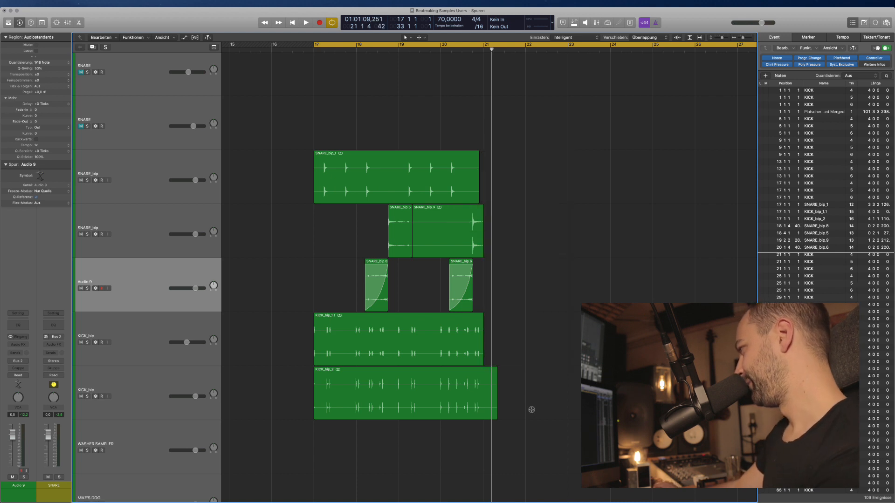
drag(536, 414, 488, 318)
key(Delete)
Set the cycle locators to the SNARE_bip_1 region's span, bar 17 to just before 21.
click(402, 169)
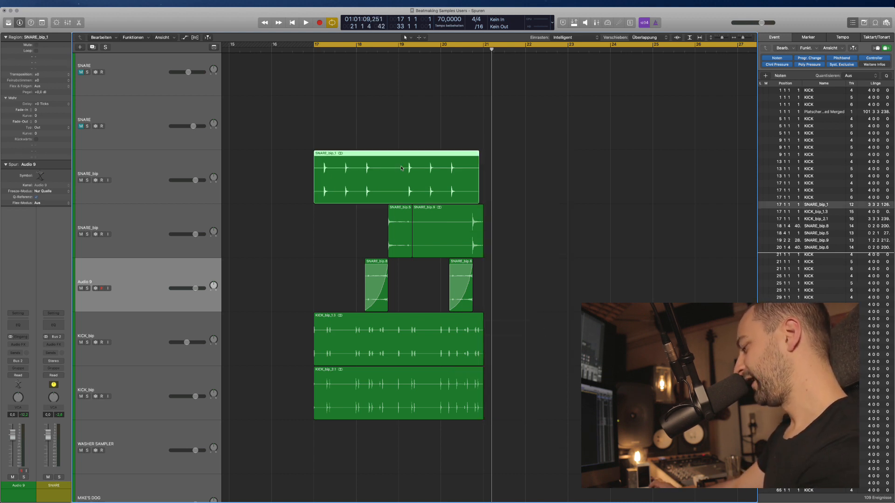
key(super+u)
click(507, 158)
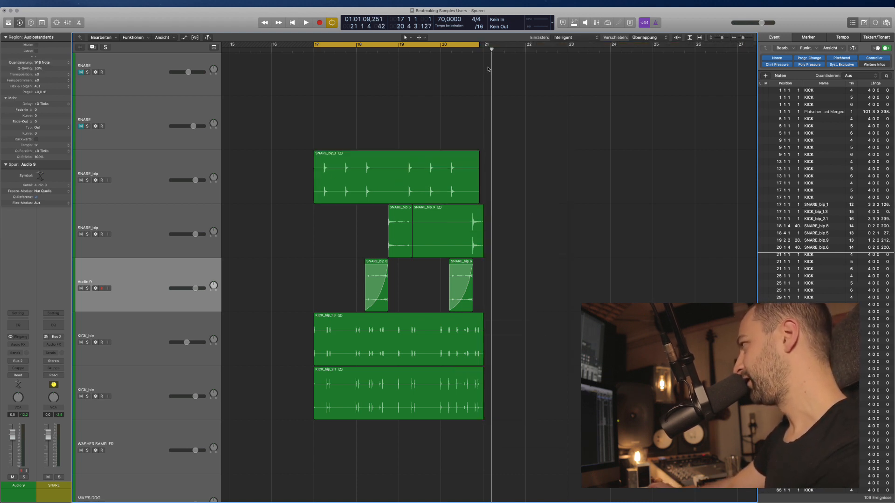
Extend the cycle end to bar 21, shrink track heights, and play the bar 17–21 loop.
drag(479, 46, 484, 47)
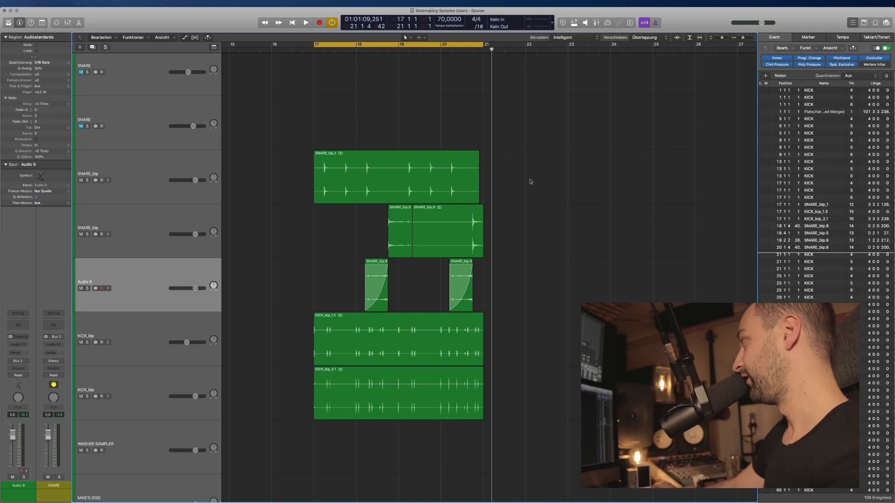
key(super+Up)
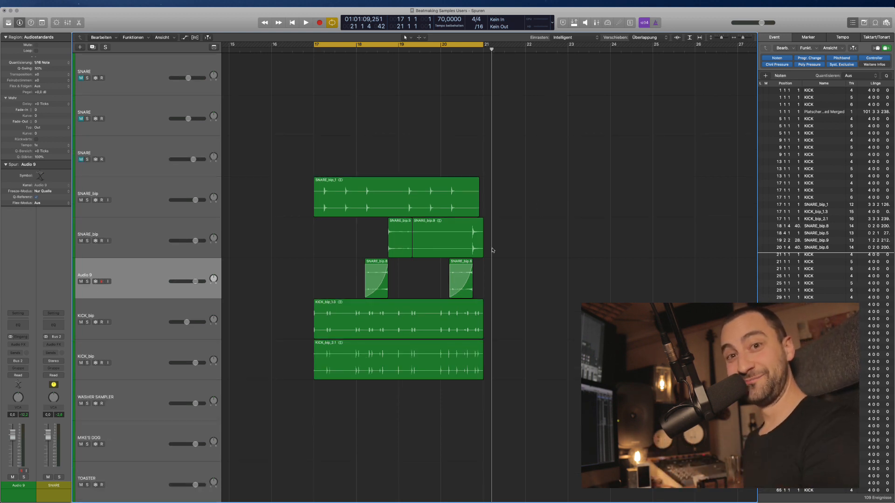
key(space)
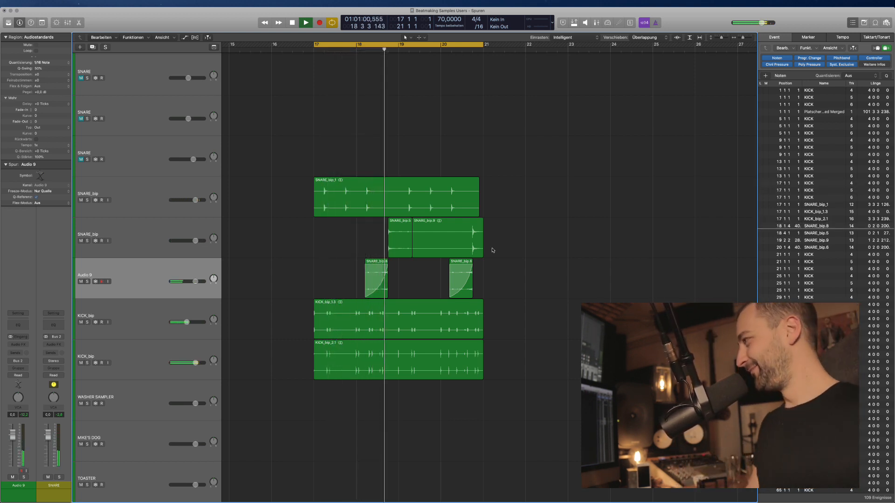
Stop playback, shrink track heights two steps, and select a SNARE track.
key(space)
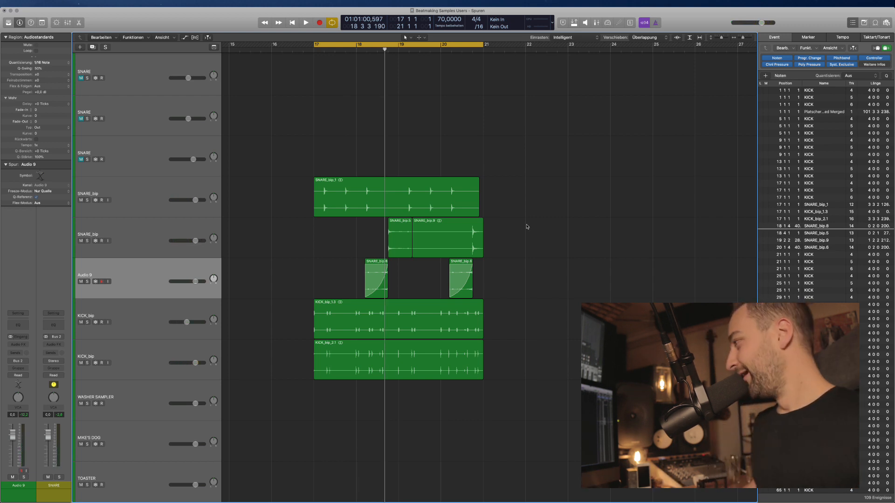
key(super+Up)
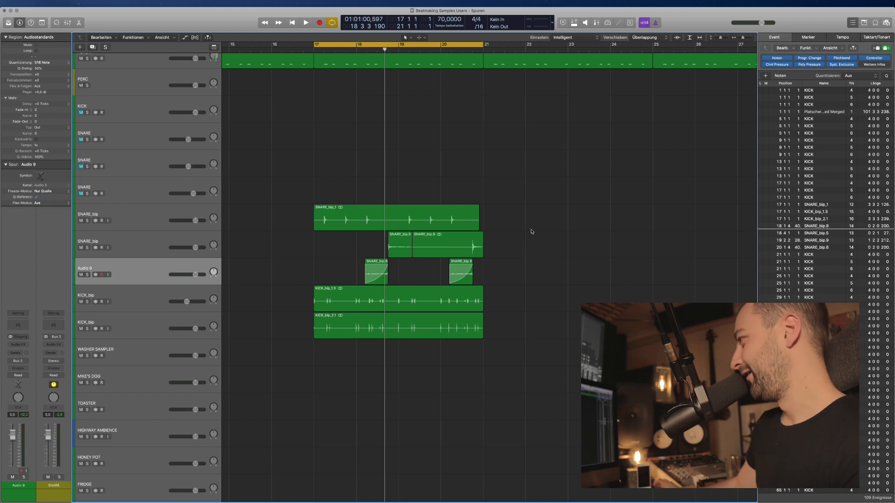
key(super+Up)
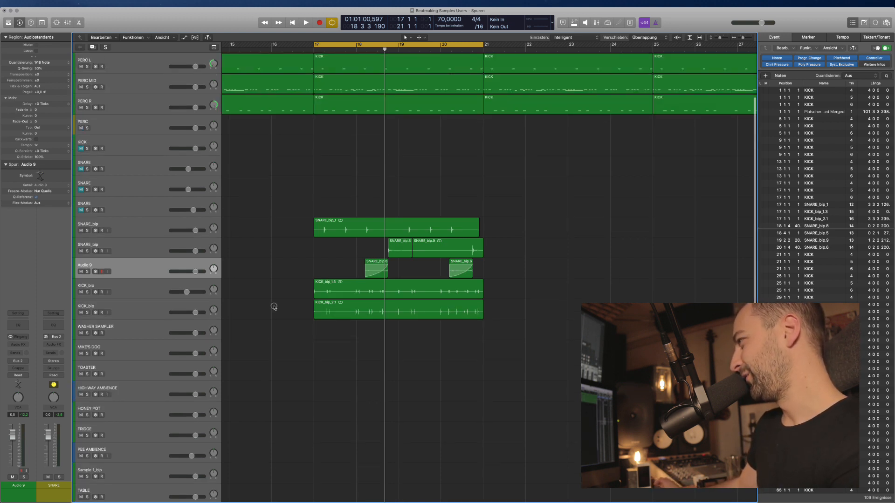
scroll(274, 308, up, 3)
scroll(275, 307, down, 4)
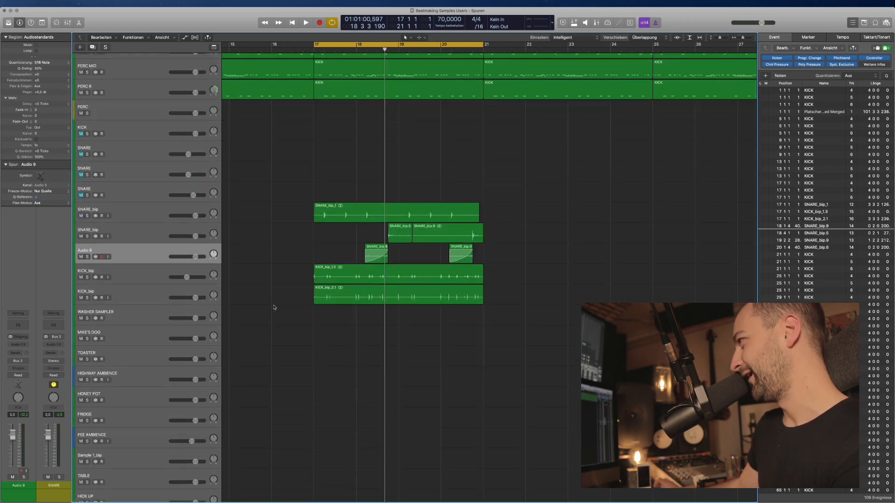
click(147, 200)
scroll(176, 222, up, 4)
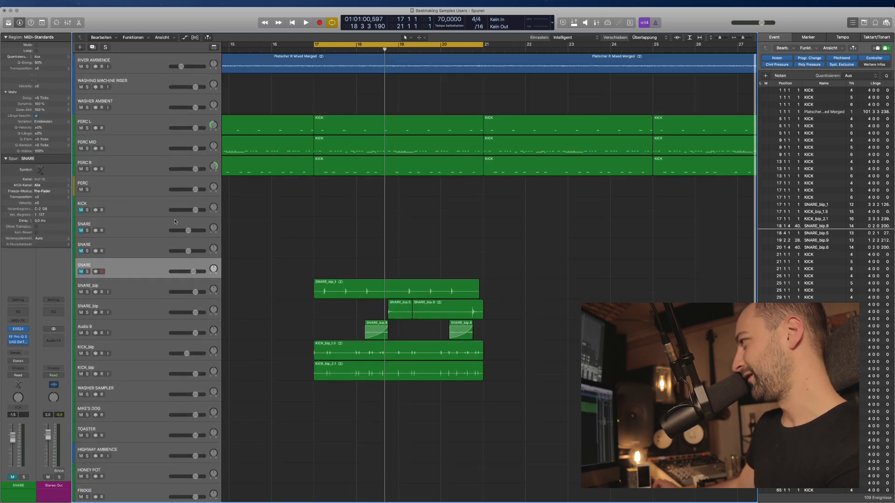
scroll(313, 232, down, 4)
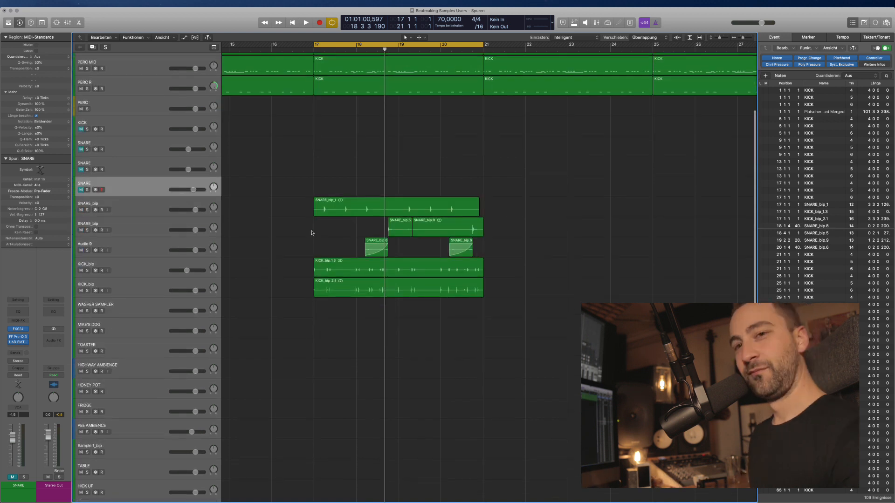
key(super+Tab)
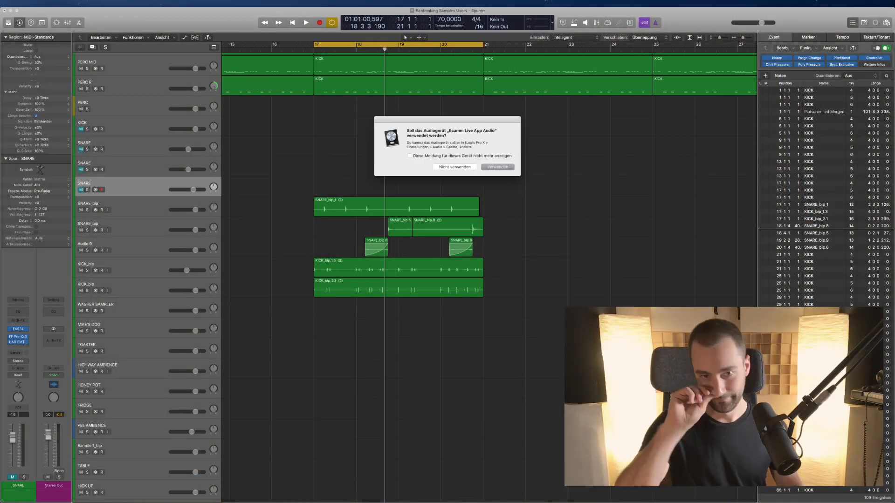
Decline the Ecamm Live audio device prompt with 'Nicht verwenden' and play the loop from bar 17.
click(454, 167)
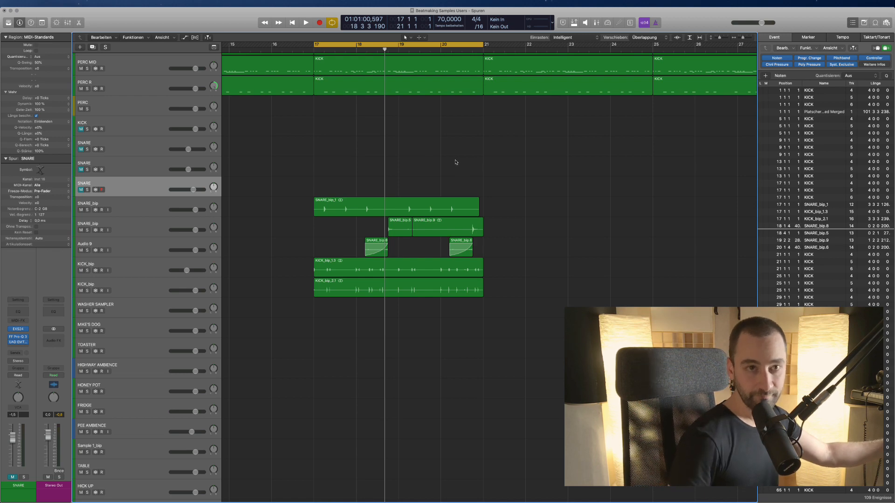
key(space)
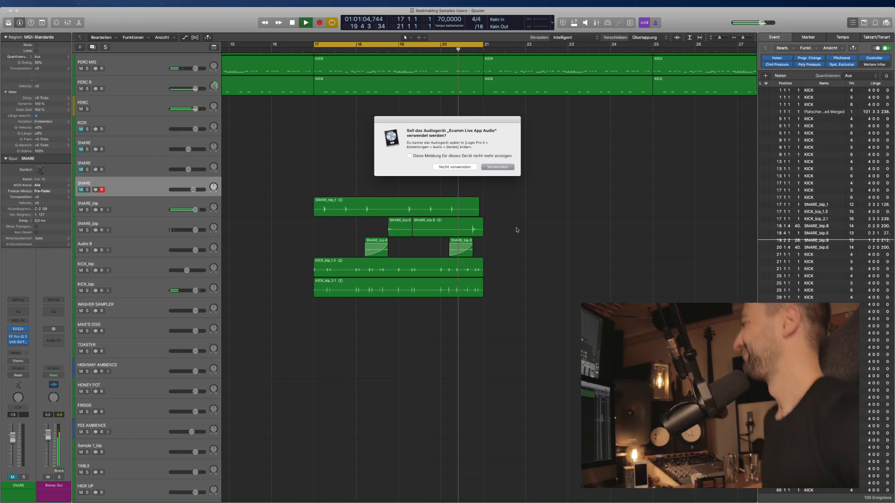
click(455, 166)
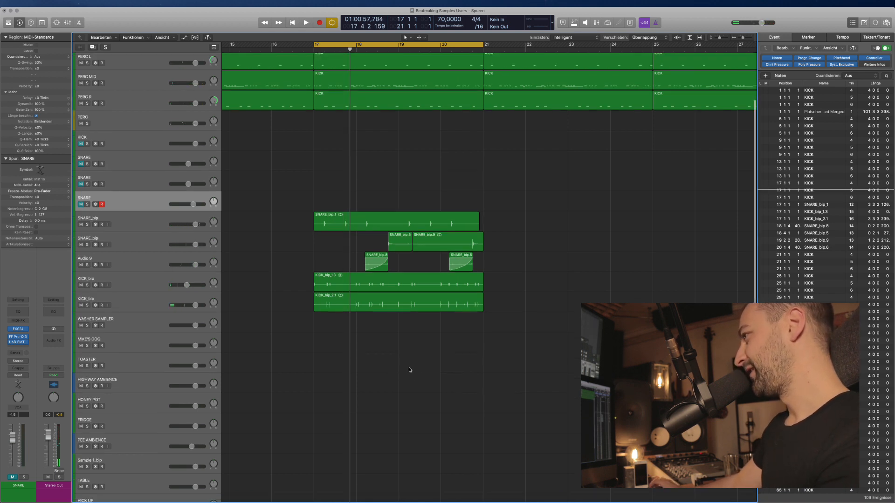
Scroll through the track list and select the BASS STRING track.
scroll(374, 253, up, 3)
scroll(373, 271, down, 7)
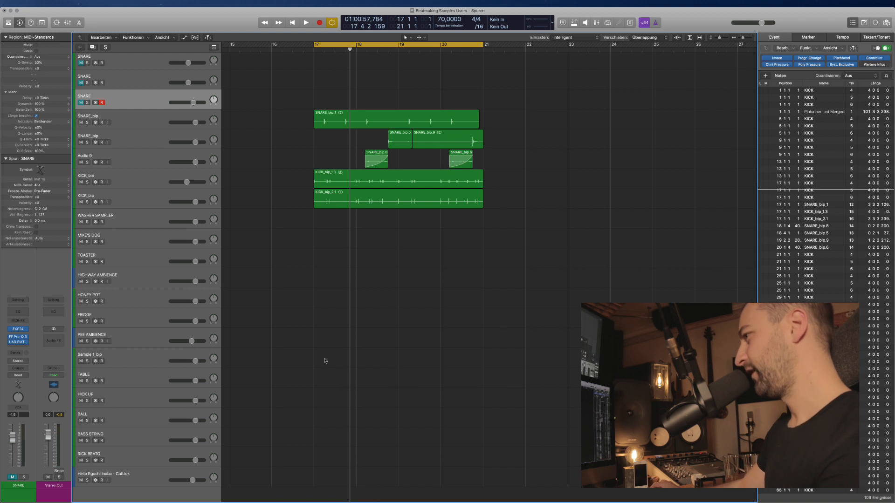
click(126, 441)
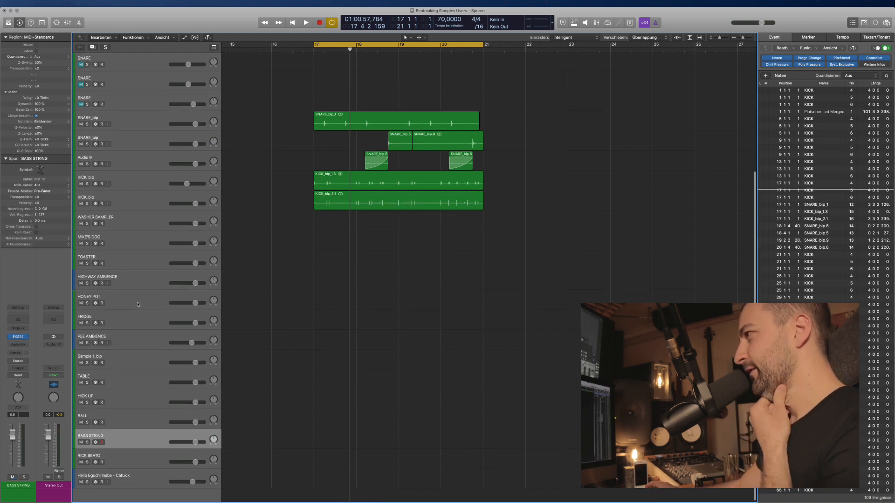
scroll(135, 303, up, 3)
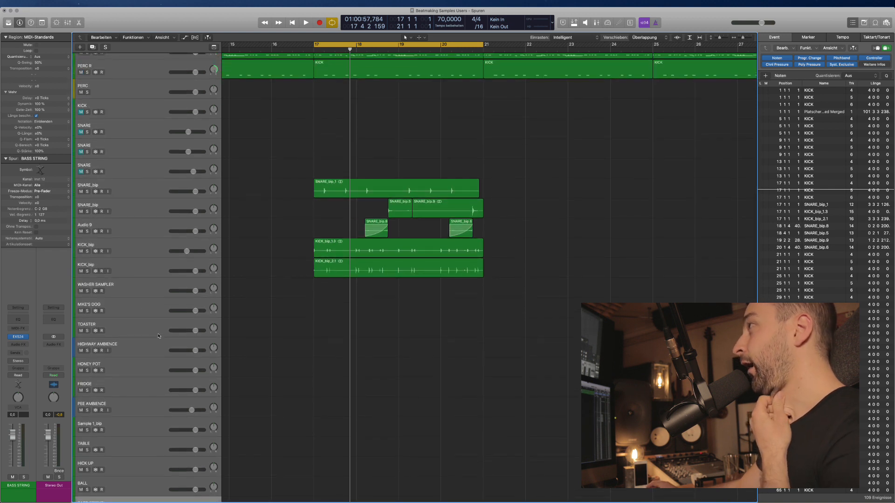
scroll(159, 336, up, 2)
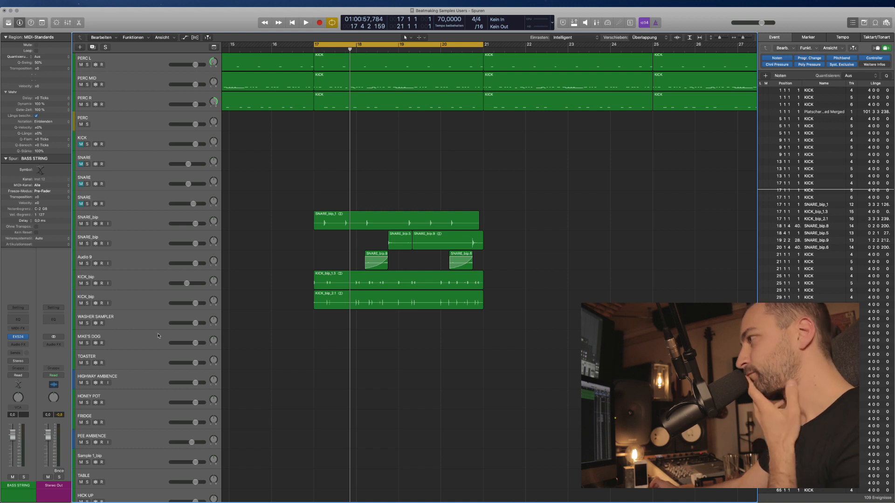
scroll(157, 336, down, 2)
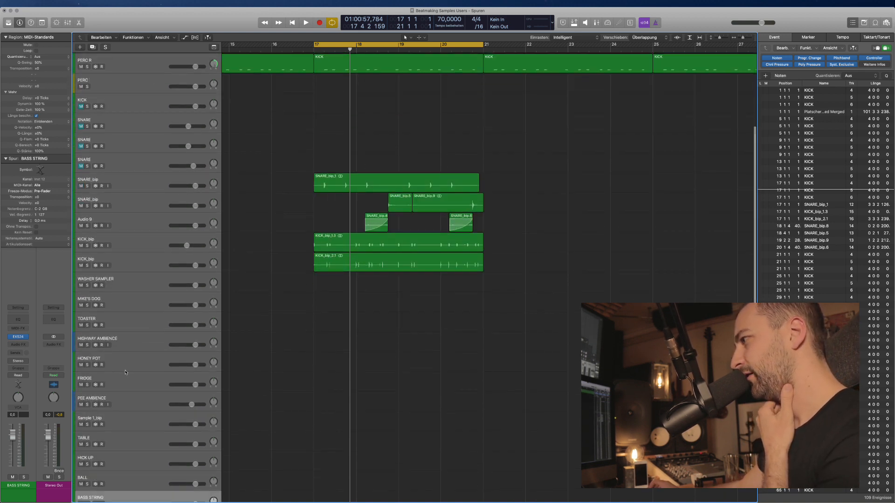
scroll(125, 372, down, 3)
scroll(124, 352, down, 1)
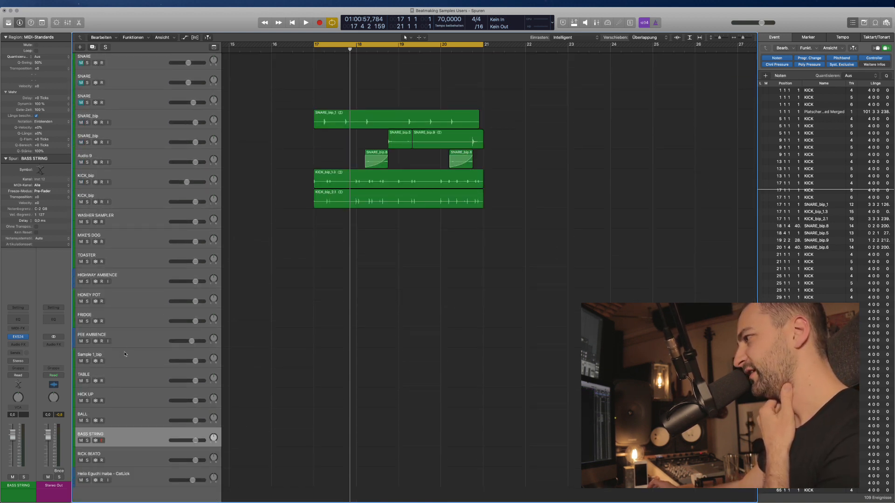
scroll(125, 443, up, 8)
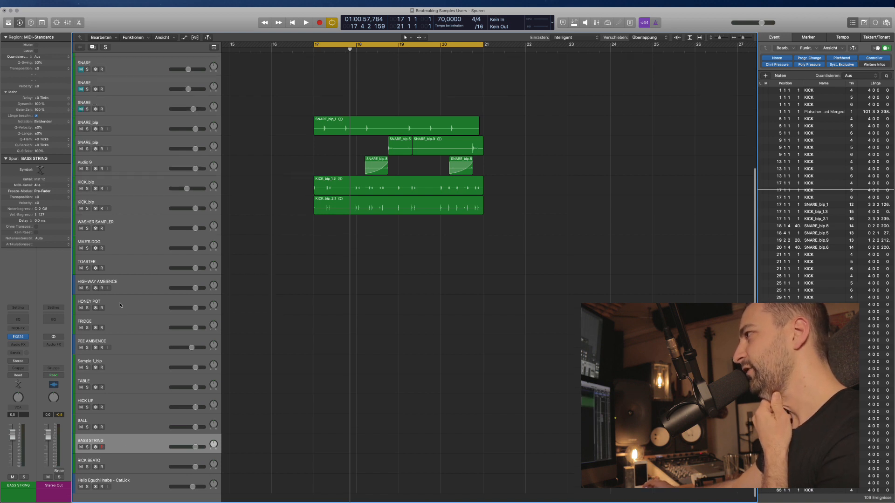
Check the WASHING MACHINE RISER and WASHER AMBIENT tracks, then select and arm WASHER SAMPLER.
click(127, 88)
click(129, 100)
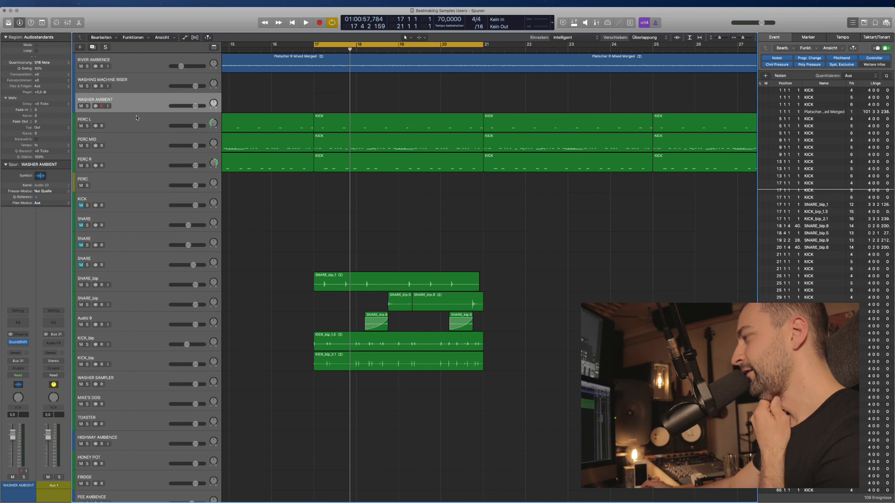
click(137, 115)
click(136, 106)
scroll(264, 155, down, 6)
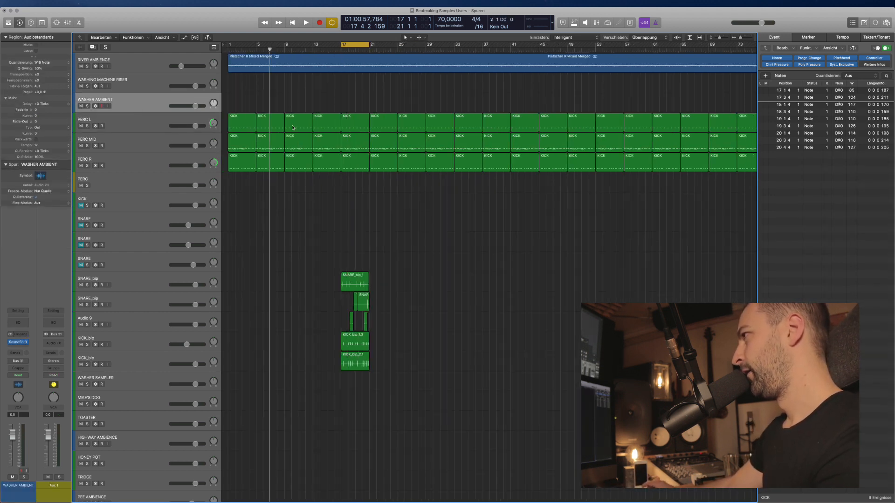
scroll(263, 156, down, 5)
click(130, 87)
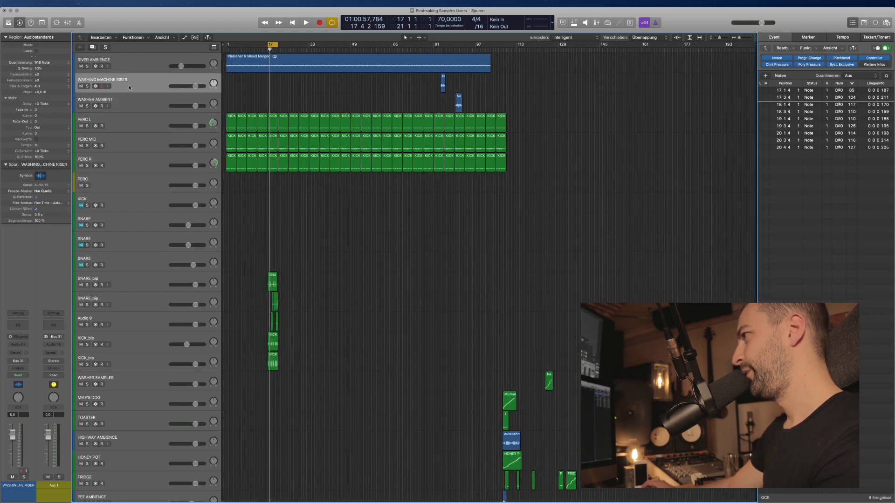
scroll(139, 134, down, 5)
scroll(147, 169, down, 2)
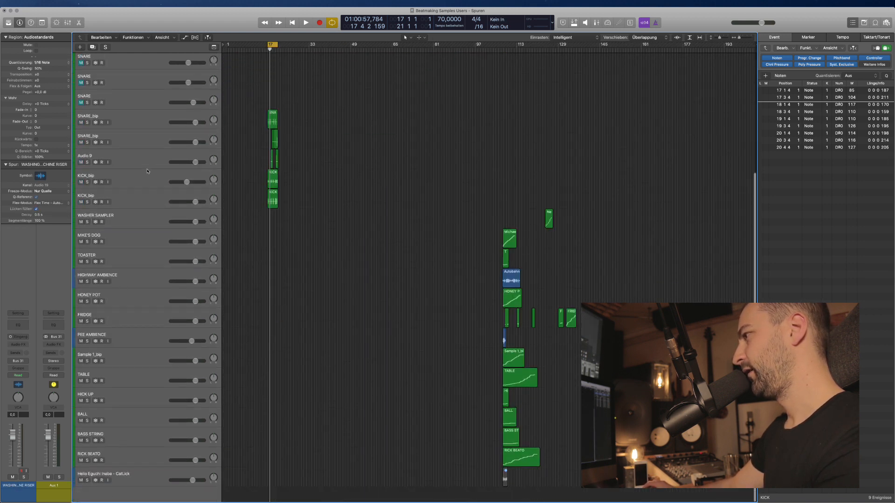
scroll(119, 310, up, 2)
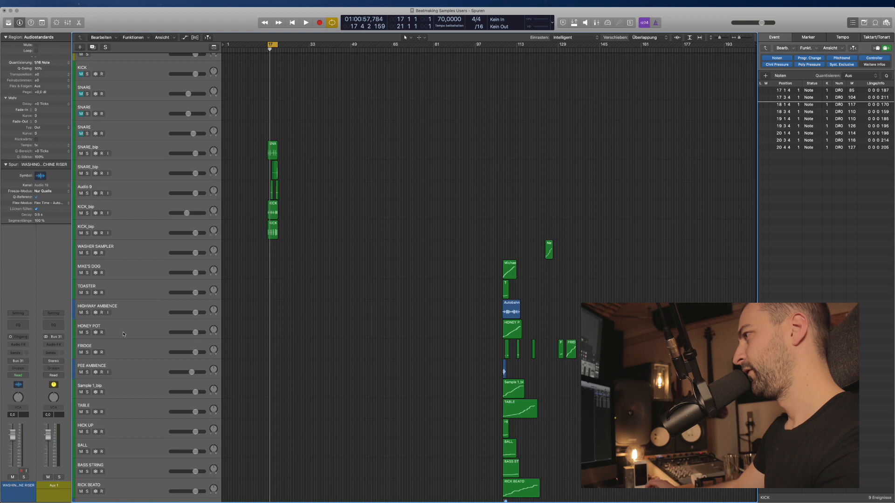
click(123, 248)
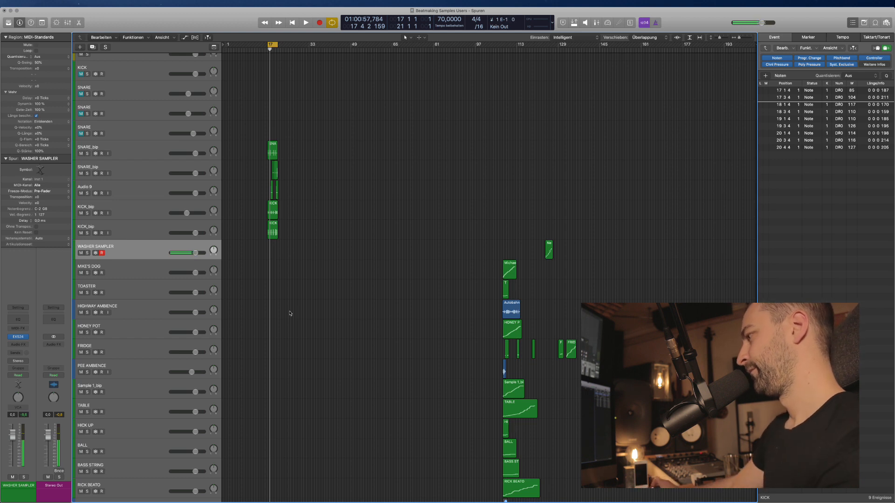
Zoom in on bars 17–21, audition the loop, then record sampler notes onto WASHER SAMPLER.
key(super+Right)
key(super+Right)
key(super+Right)
key(super+Right)
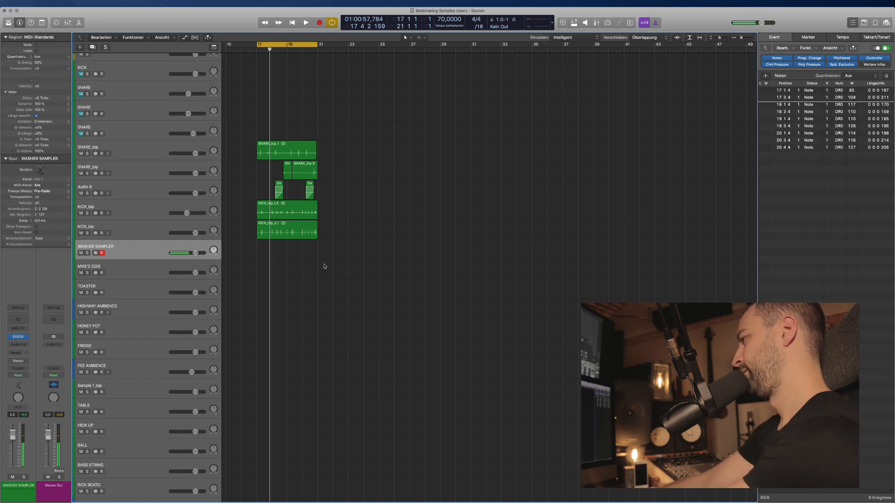
key(space)
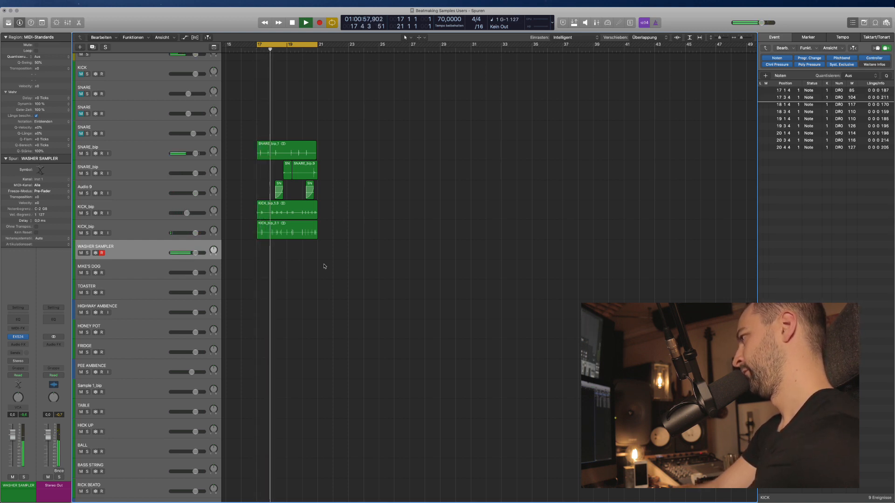
key(space)
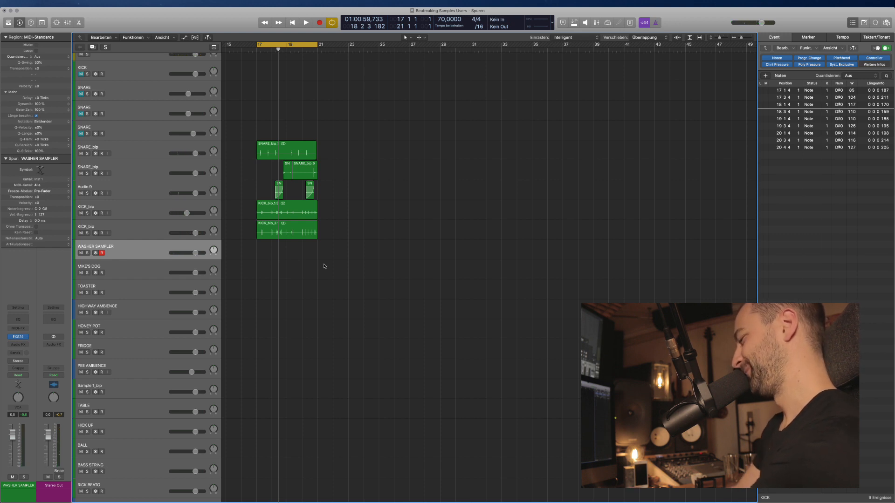
key(r)
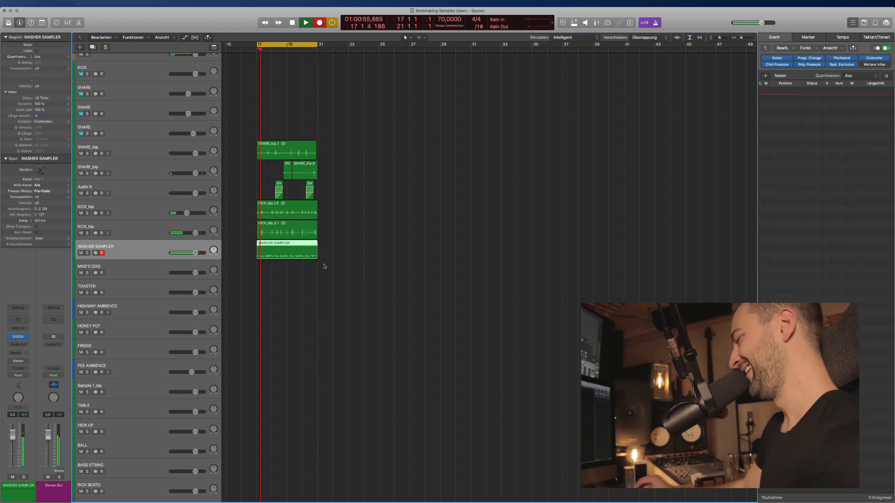
Stop playback and delete the tail end of the WASHER SAMPLER region.
key(space)
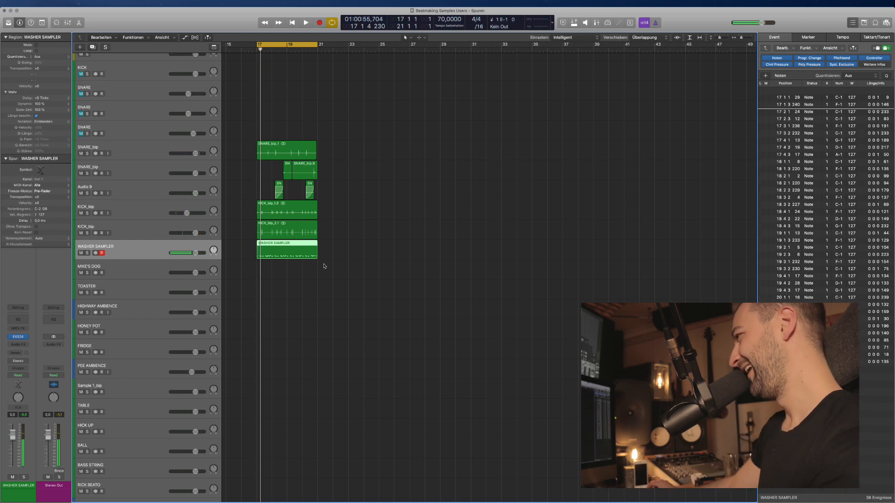
scroll(314, 256, up, 5)
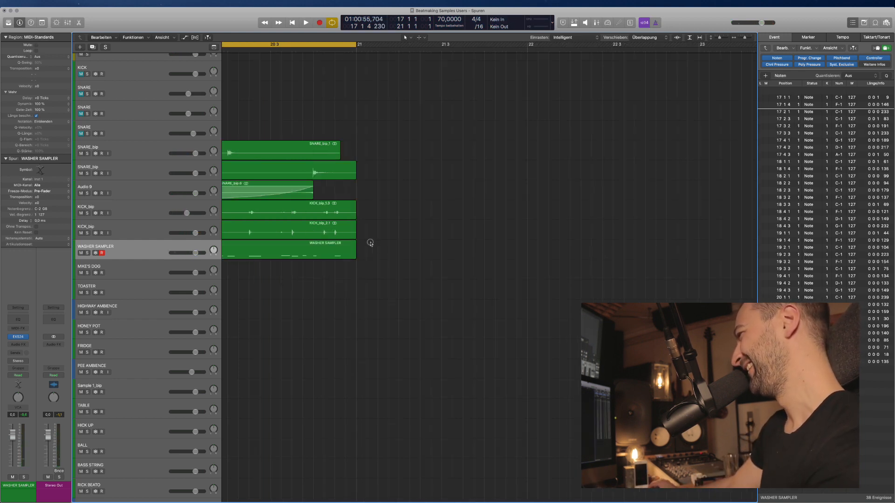
drag(379, 243, 314, 250)
key(Delete)
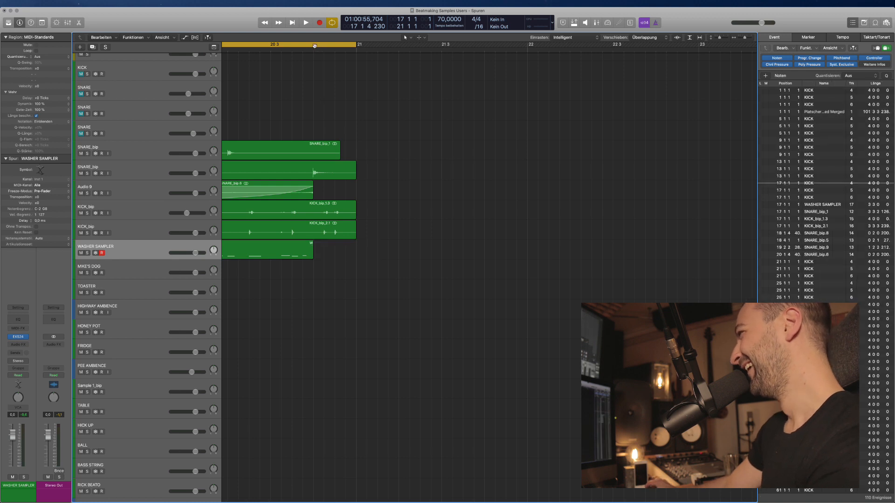
Cycle the last beat before bar 21, try recording an ending, and delete the empty region.
drag(315, 45, 353, 45)
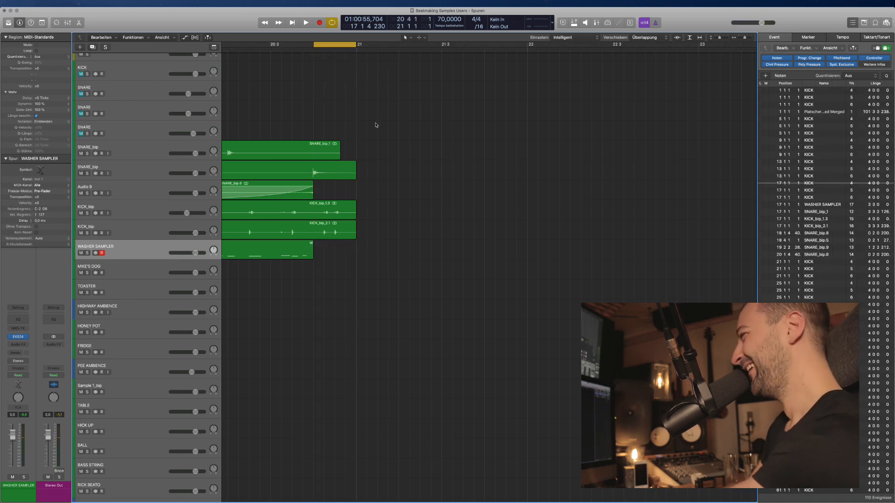
key(space)
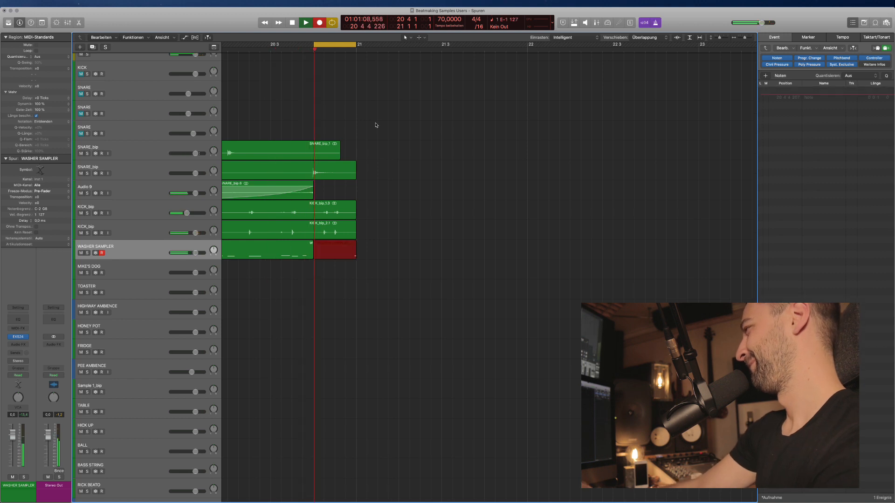
key(space)
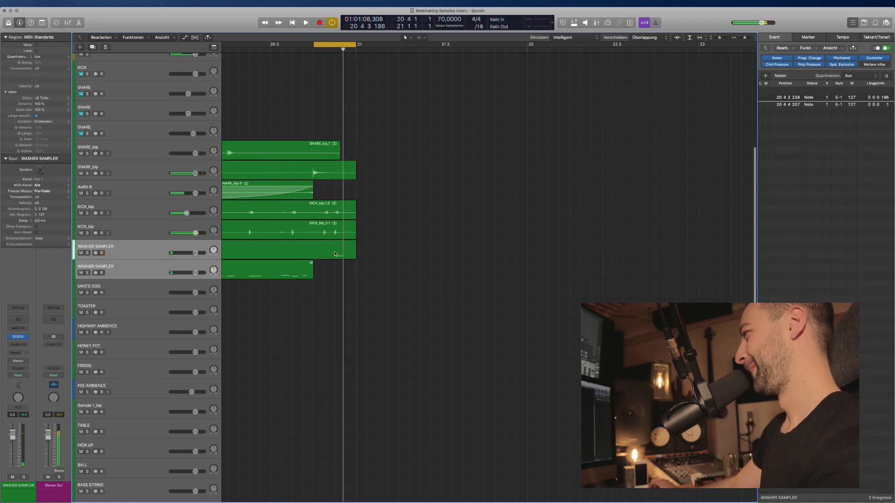
key(space)
click(351, 263)
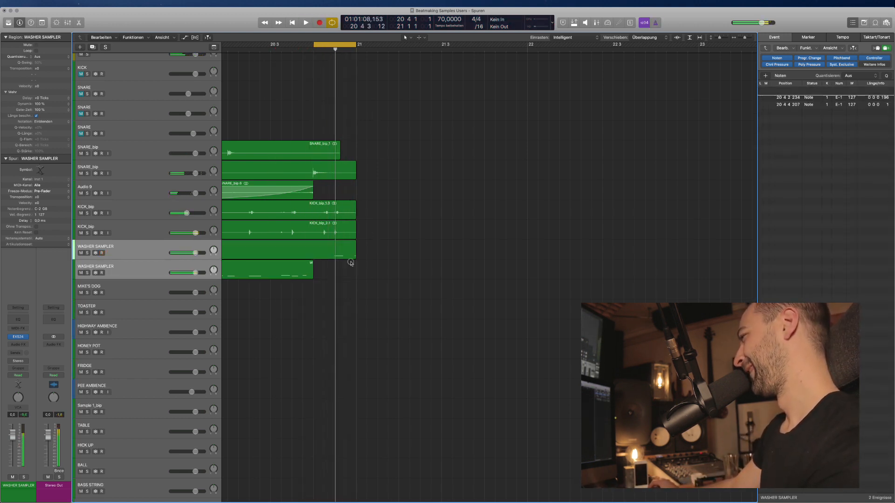
click(341, 255)
key(Delete)
Cycle bar 20 up to bar 21, record a new take, and play it back.
scroll(322, 76, left, 3)
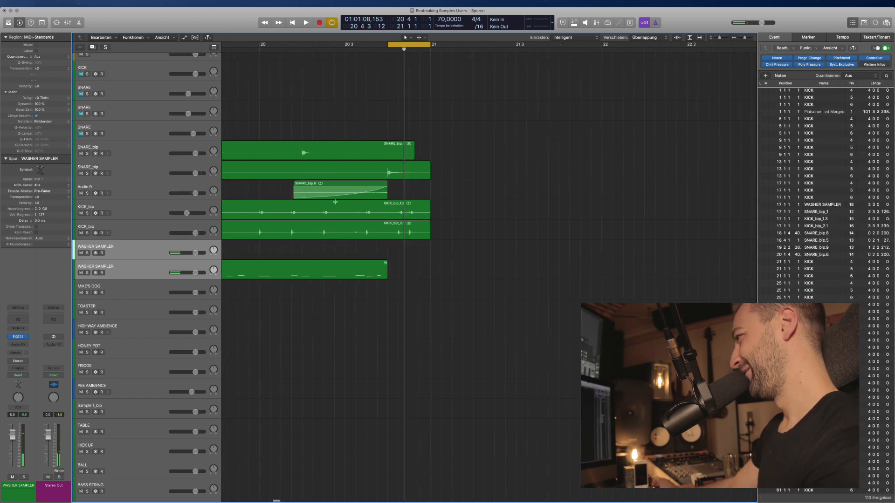
drag(258, 46, 444, 46)
key(super+Left)
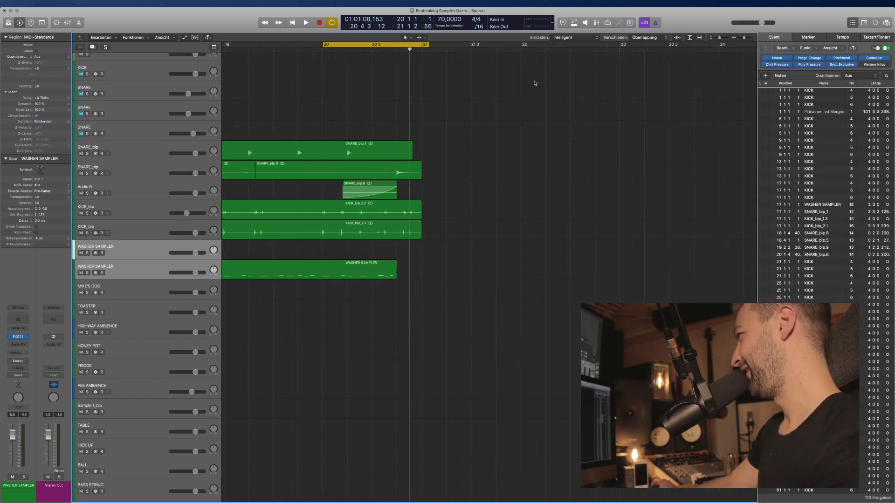
key(r)
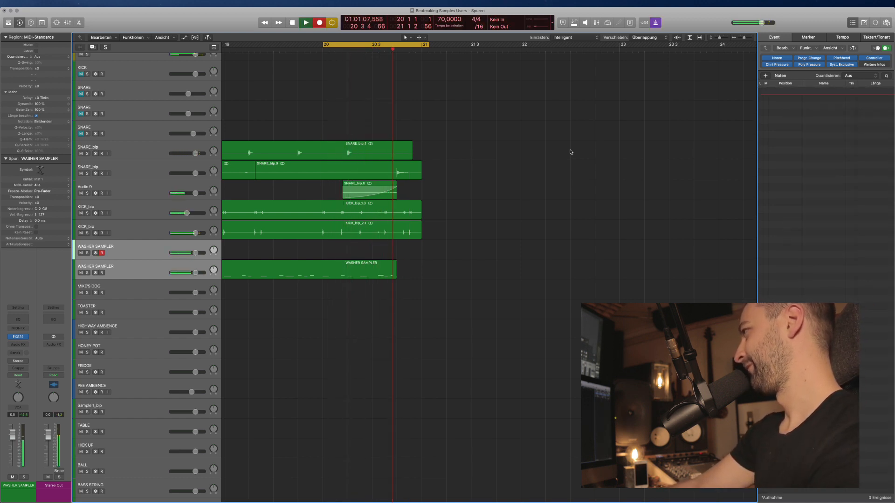
key(space)
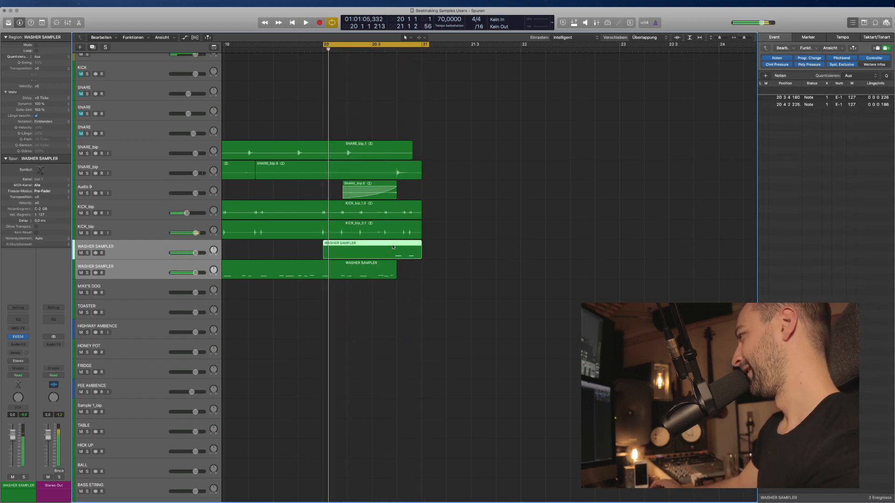
key(space)
Cut the take to its last beat, move the fill to the original WASHER SAMPLER track, delete the extra track.
drag(323, 251, 299, 255)
key(Delete)
click(480, 288)
key(space)
key(super+Left)
key(super+Left)
key(super+Left)
key(super+Left)
click(144, 268)
click(141, 254)
key(super+BackSpace)
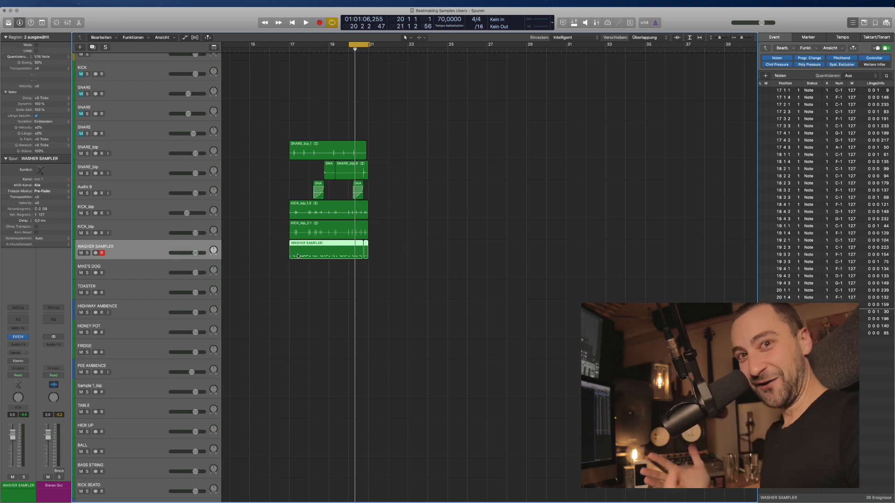
Cycle bars 17–21 and audition the WASHER SAMPLER regions soloed, then unsoloed.
click(356, 290)
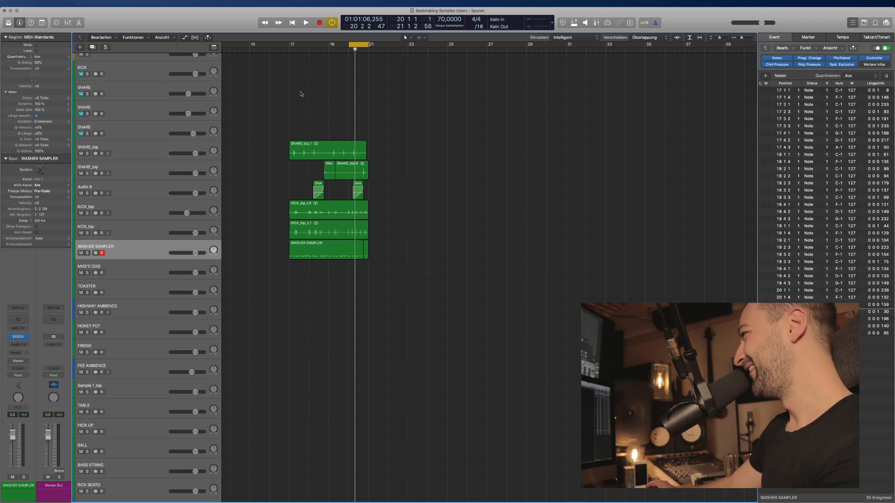
drag(290, 45, 368, 49)
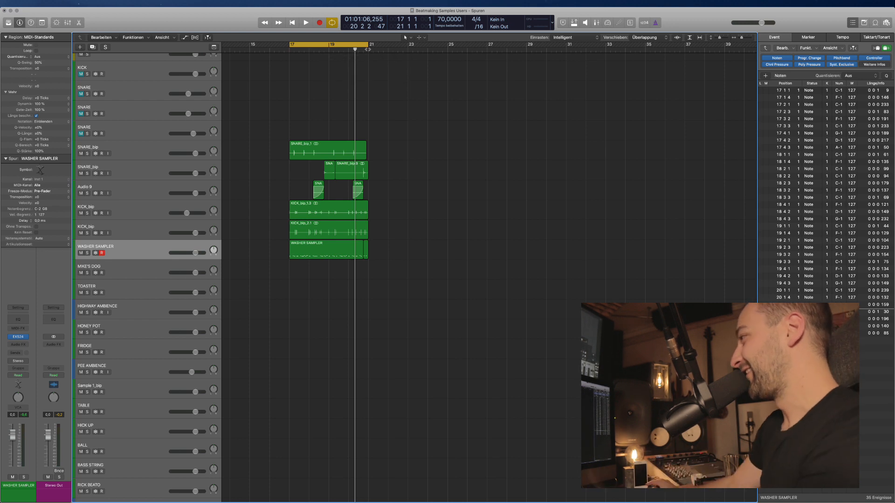
click(142, 250)
key(ctrl+s)
key(space)
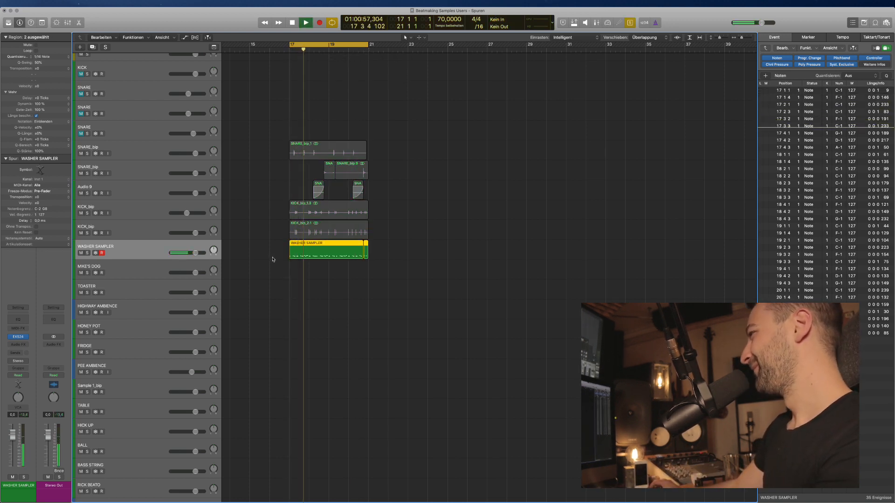
key(ctrl+s)
key(space)
Add new tracks using the same WASHER SAMPLER instrument beneath the original.
click(273, 264)
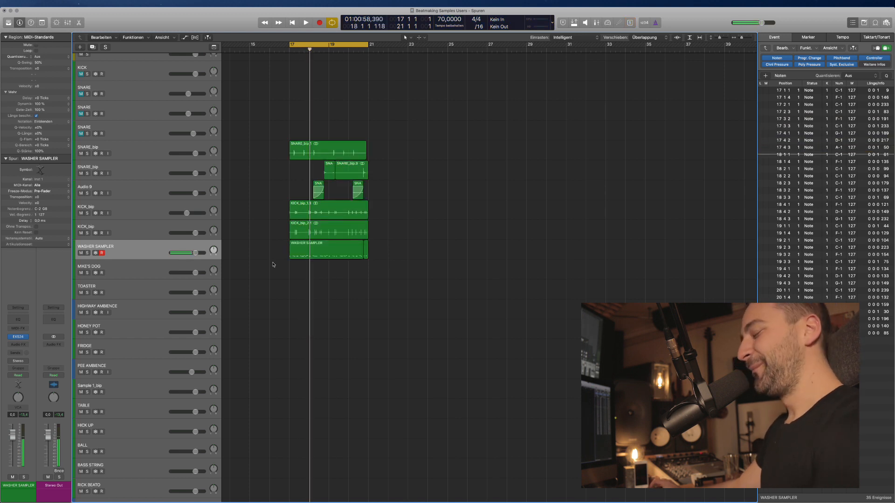
click(142, 249)
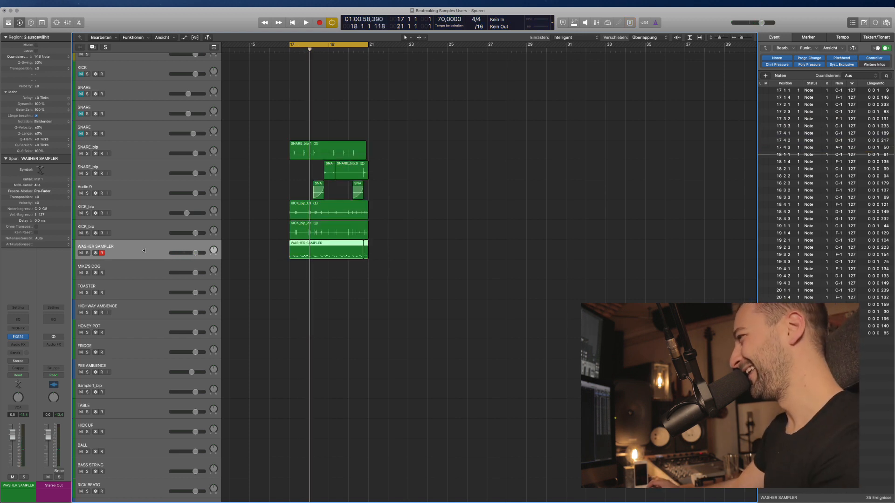
click(141, 268)
click(140, 249)
scroll(246, 277, up, 1)
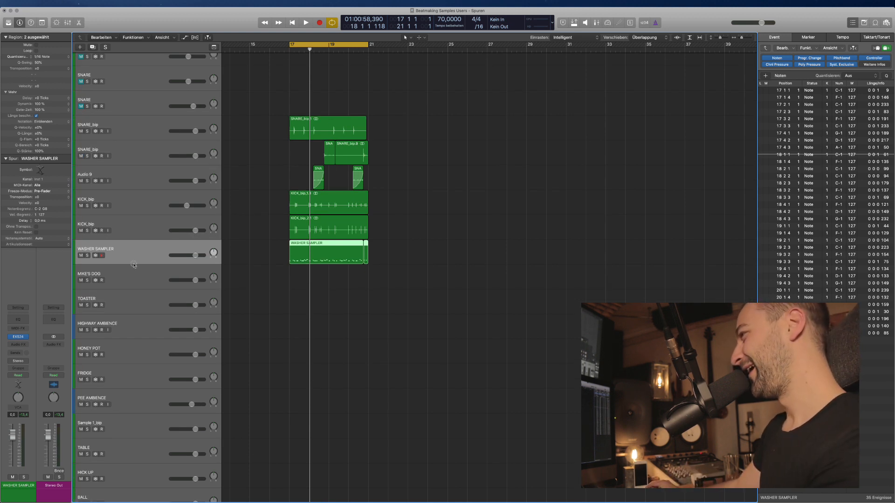
key(super+d)
key(super+d)
key(super+d)
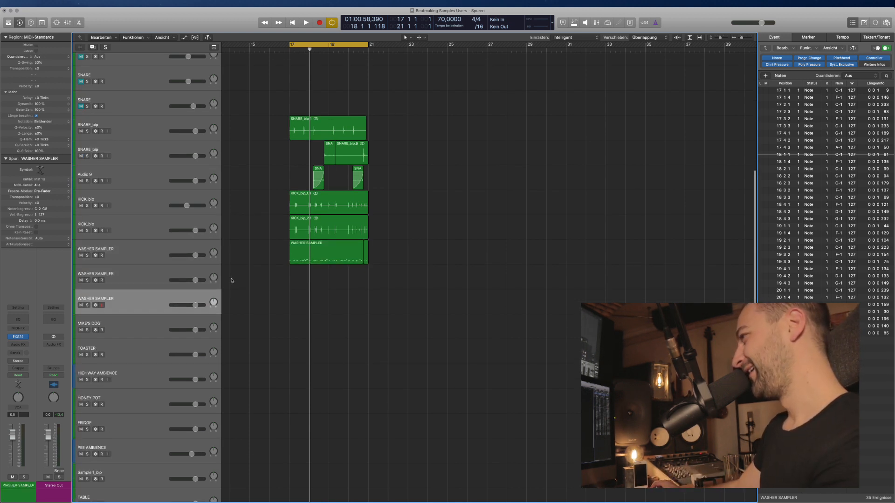
key(super+d)
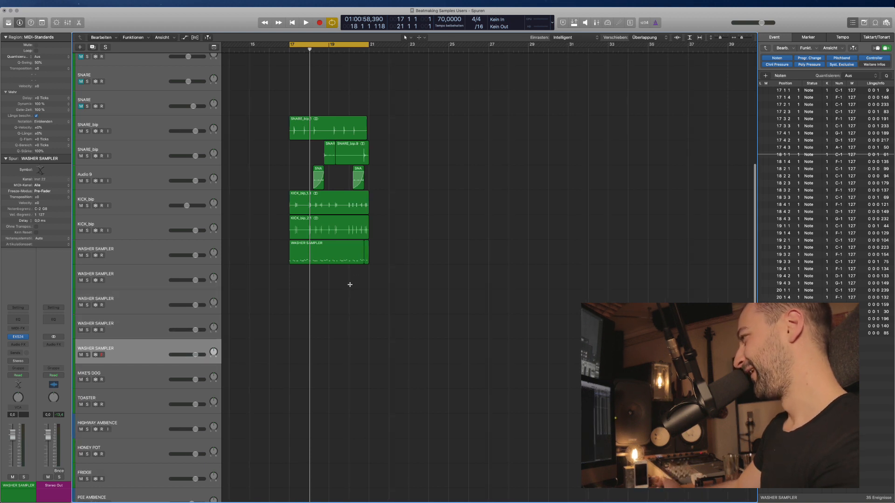
Copy both WASHER SAMPLER regions onto the new tracks and mute the copies.
key(super+Right)
drag(452, 277, 311, 340)
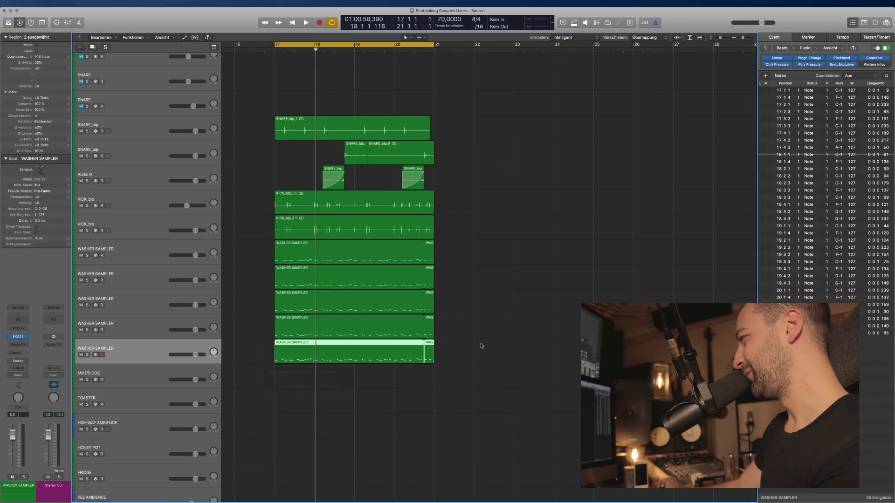
drag(453, 363, 424, 288)
key(ctrl+m)
Join the two muted regions on the fifth track into one region.
click(460, 278)
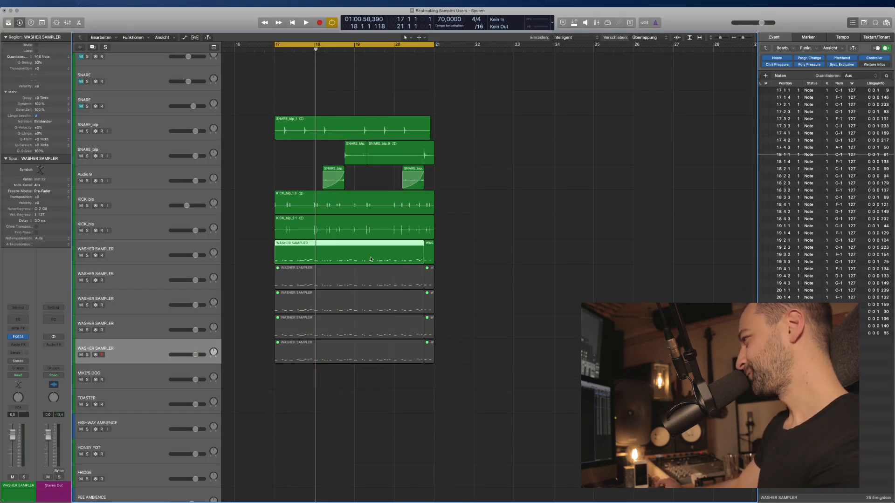
click(368, 258)
drag(472, 350, 307, 343)
key(super+j)
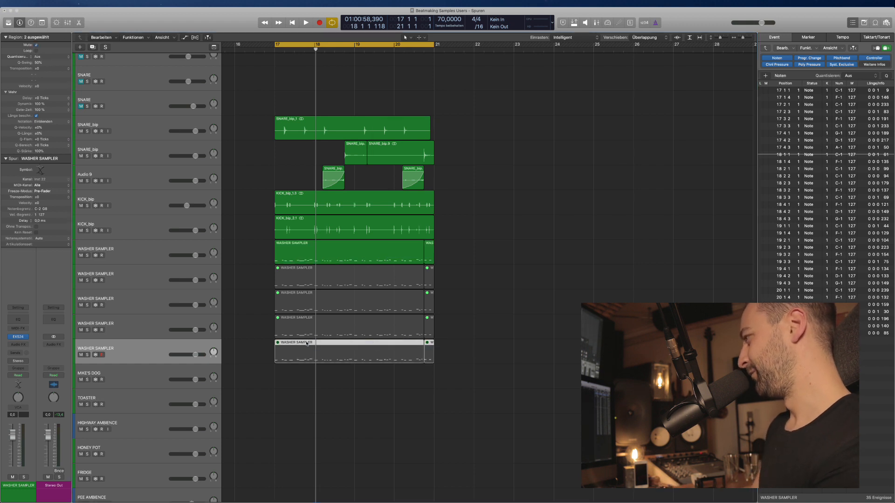
drag(471, 347, 371, 348)
key(super+j)
key(Return)
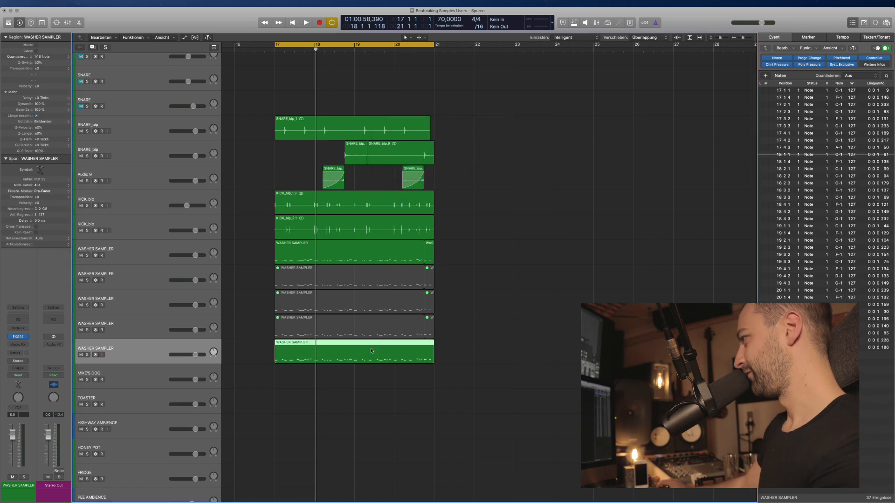
Delete the eight upper-track regions and copy the merged region onto the upper WASHER SAMPLER tracks.
drag(501, 320, 308, 262)
key(Delete)
click(348, 353)
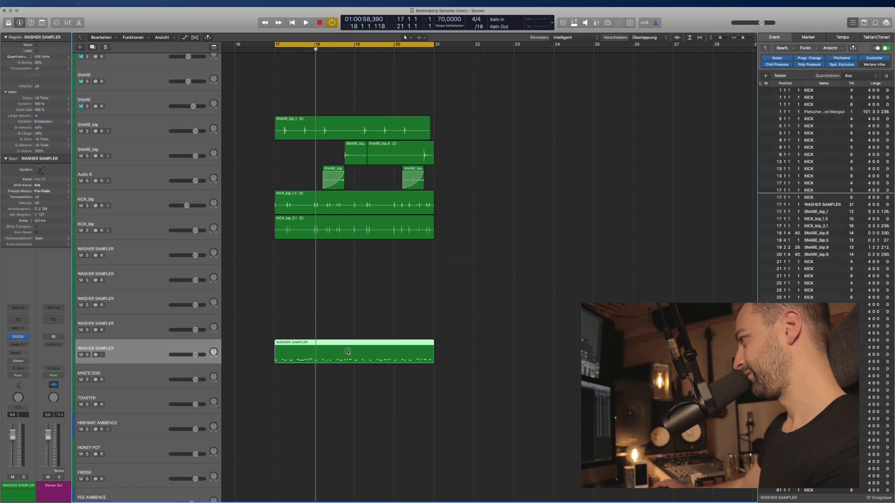
drag(315, 345, 306, 268)
drag(306, 268, 306, 244)
click(438, 273)
Solo the top and second WASHER SAMPLER copies in turn to compare them, then unsolo.
click(323, 260)
scroll(323, 260, down, 2)
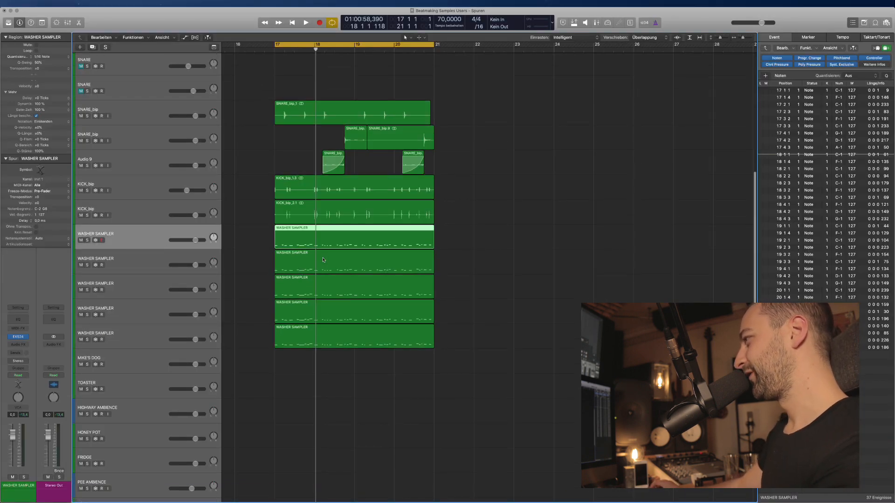
key(ctrl+s)
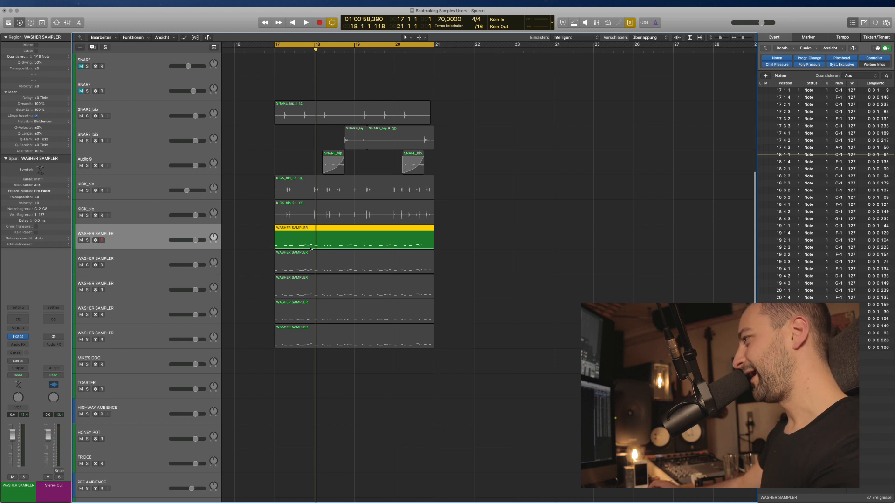
click(325, 266)
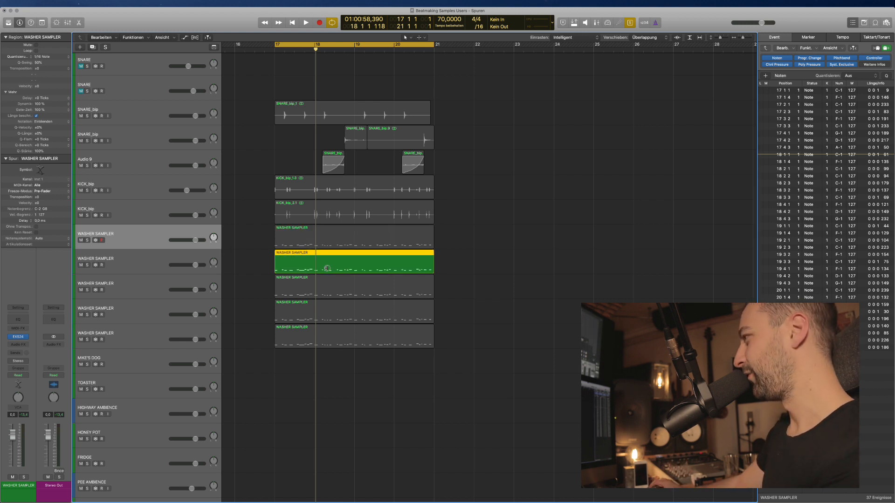
click(328, 245)
click(323, 260)
key(ctrl+s)
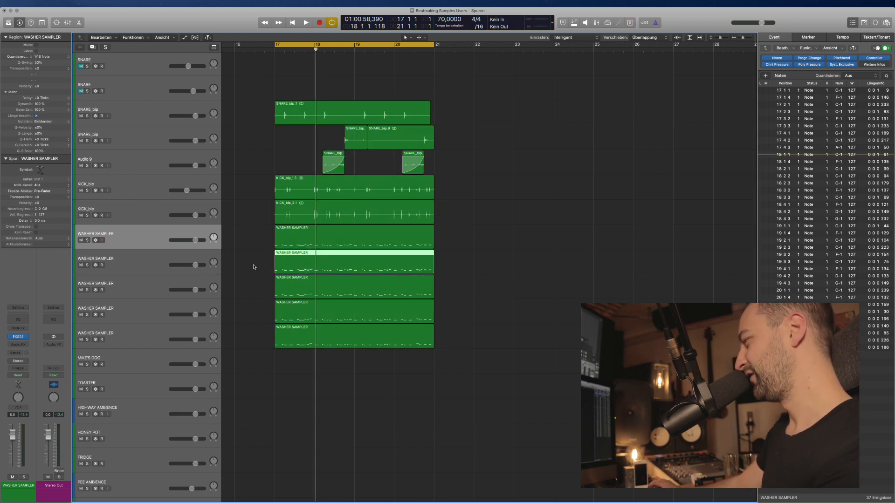
Mute the four lower WASHER SAMPLER regions and play the loop from bar 17.
key(super+Down)
key(Right)
key(super+Right)
key(super+Right)
key(super+Right)
key(super+Left)
key(super+Left)
key(super+Left)
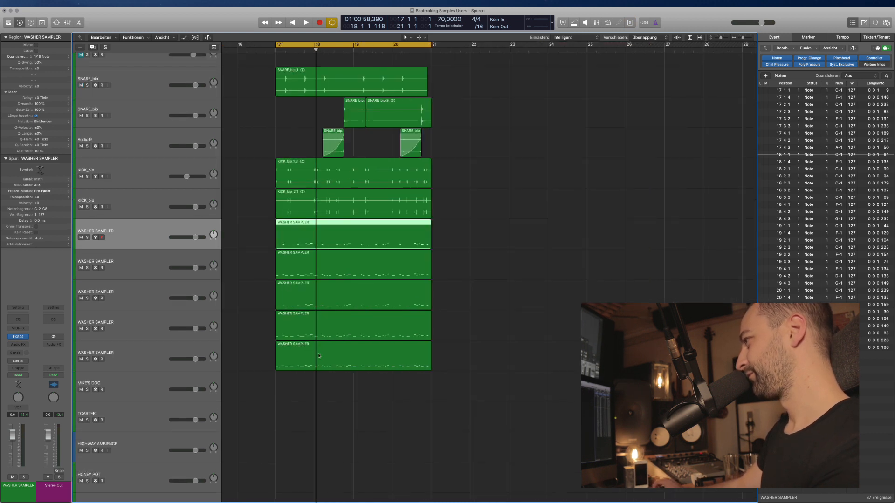
drag(338, 391, 328, 280)
key(ctrl+m)
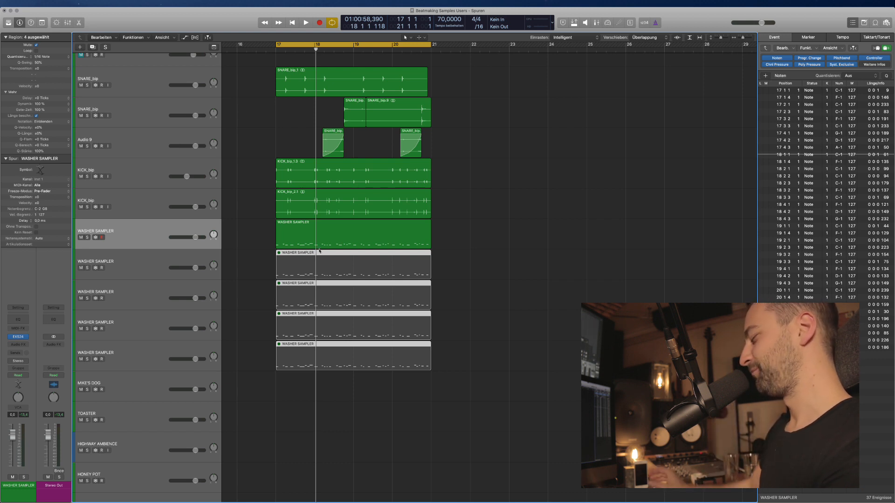
key(space)
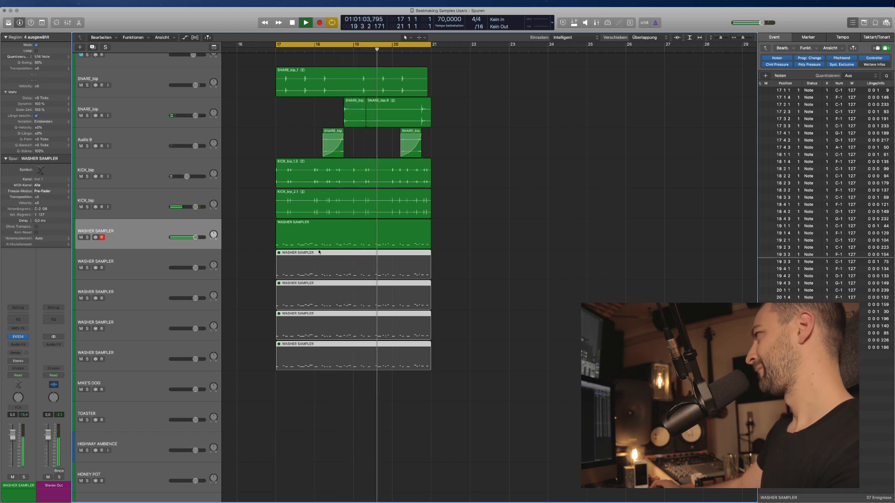
Stop playback and open the top WASHER SAMPLER track's EXS24 instrument.
click(146, 242)
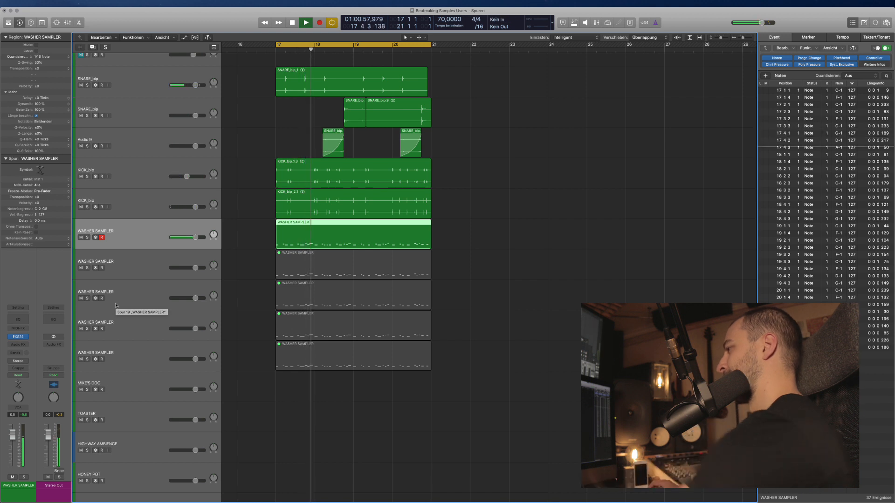
key(super+Down)
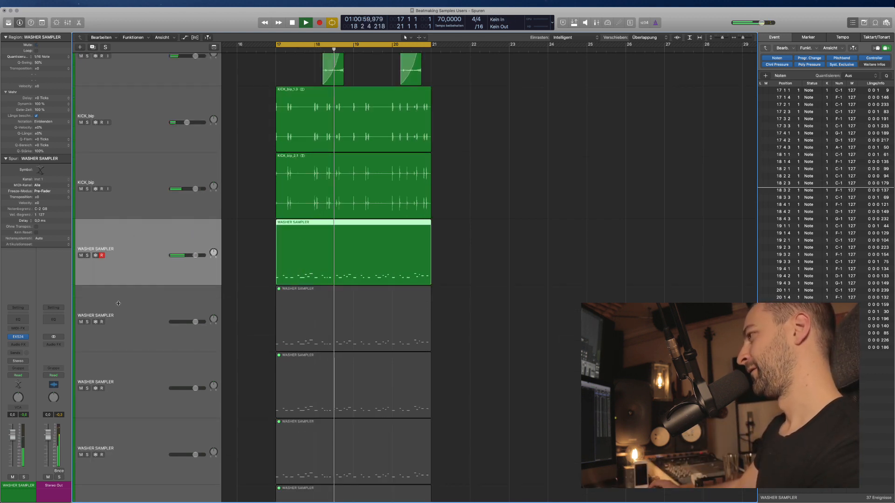
click(119, 302)
click(132, 256)
key(space)
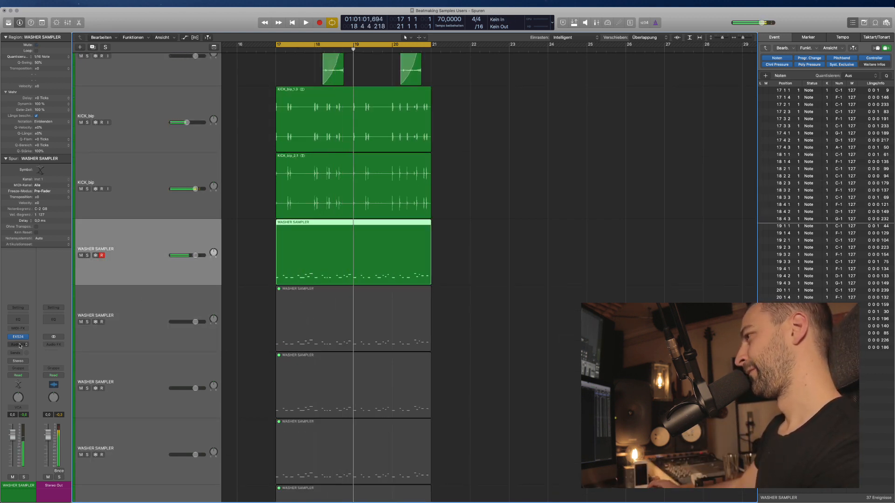
click(21, 337)
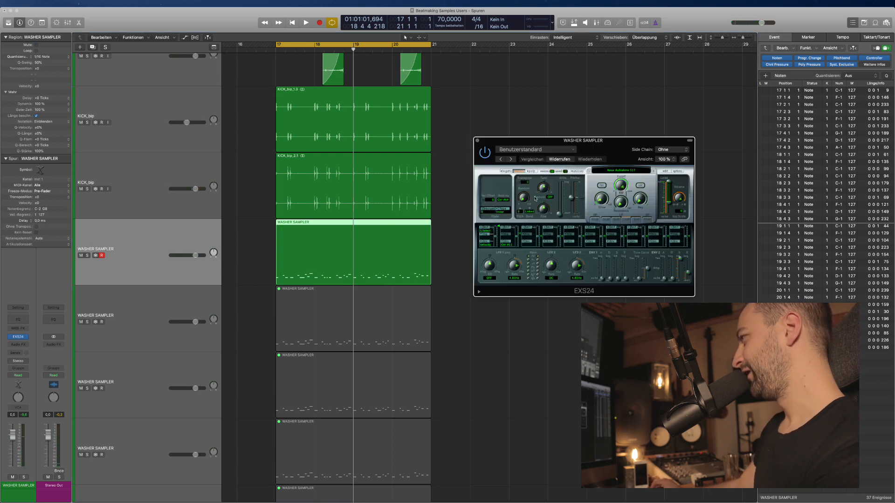
Delete the four muted WASHER SAMPLER regions and the four extra WASHER SAMPLER tracks.
key(super+Up)
key(super+Up)
drag(500, 442, 276, 312)
key(Delete)
click(144, 438)
shift+click(143, 305)
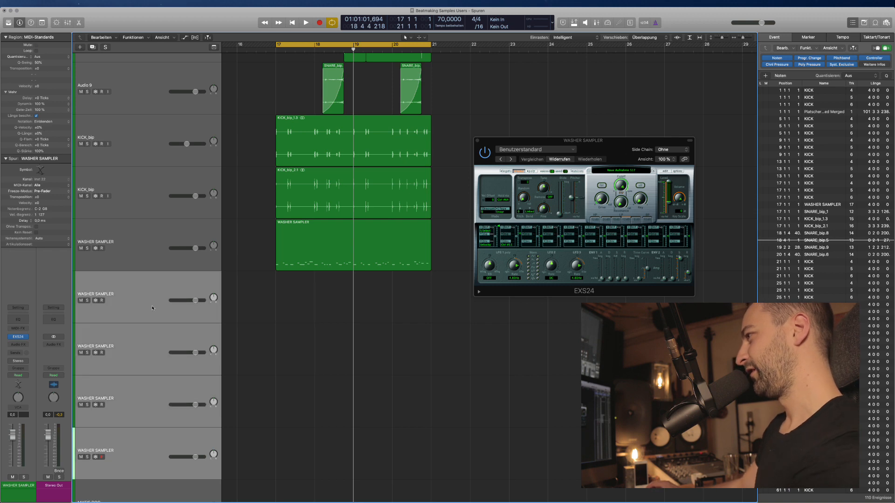
key(super+BackSpace)
Show automation on the remaining WASHER SAMPLER track with a lane set to EXS24 Pitch > Pitcher.
click(136, 249)
key(a)
key(super+Right)
key(super+Right)
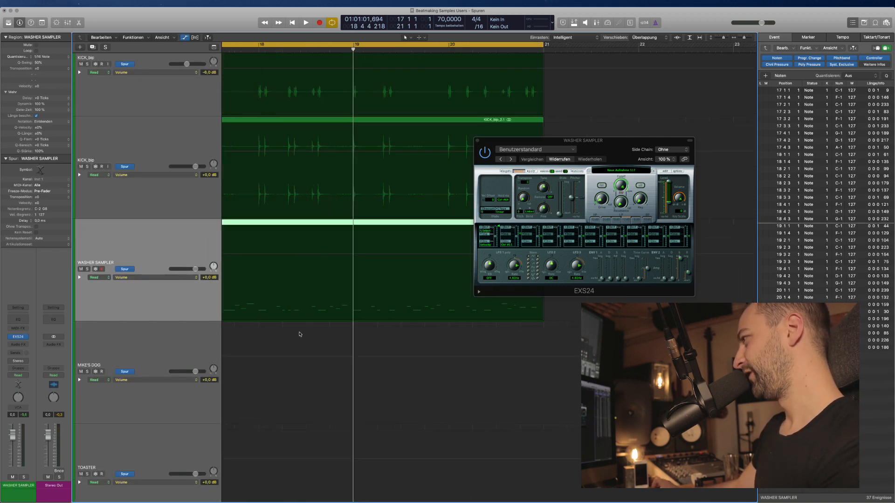
scroll(300, 334, left, 5)
scroll(370, 276, right, 1)
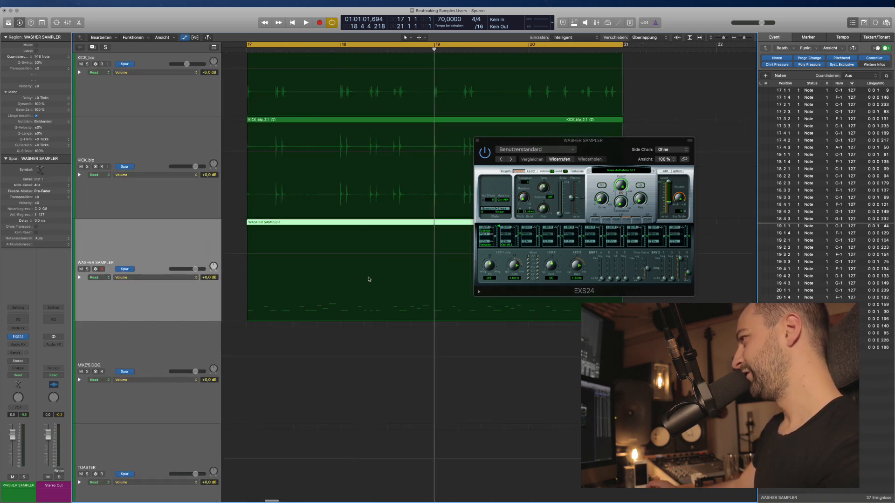
click(79, 278)
click(121, 370)
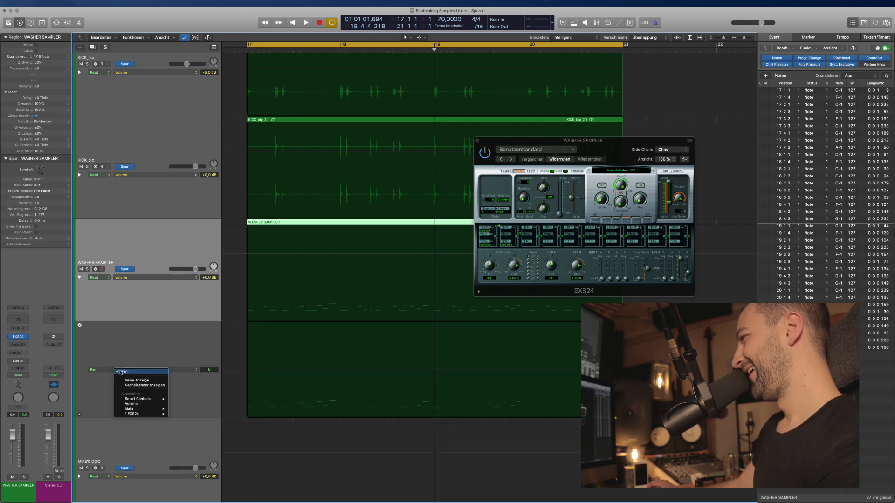
mouse_move(136, 401)
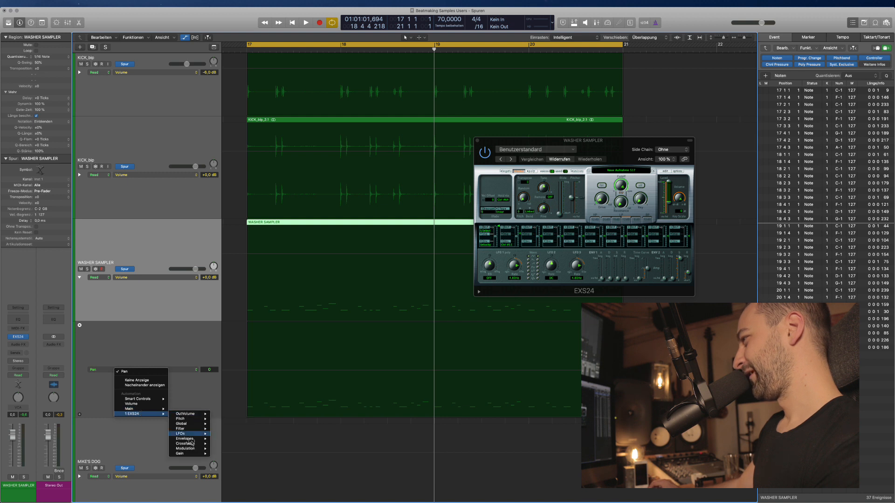
mouse_move(187, 419)
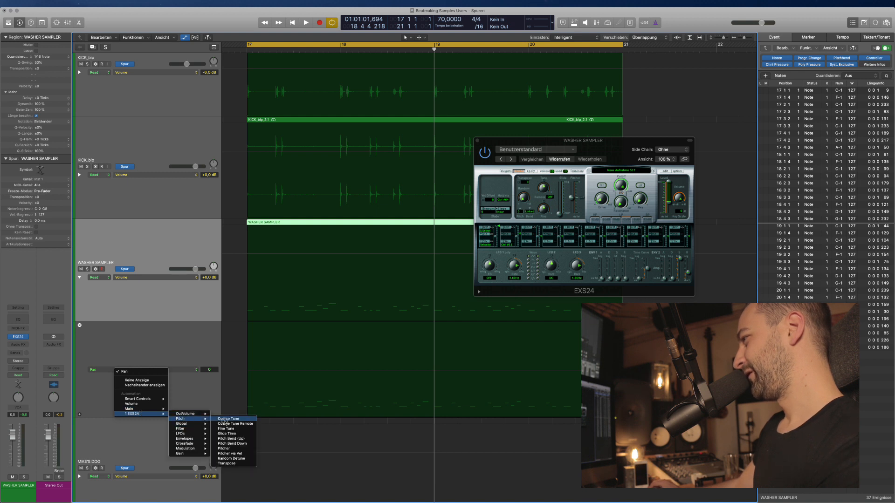
click(224, 449)
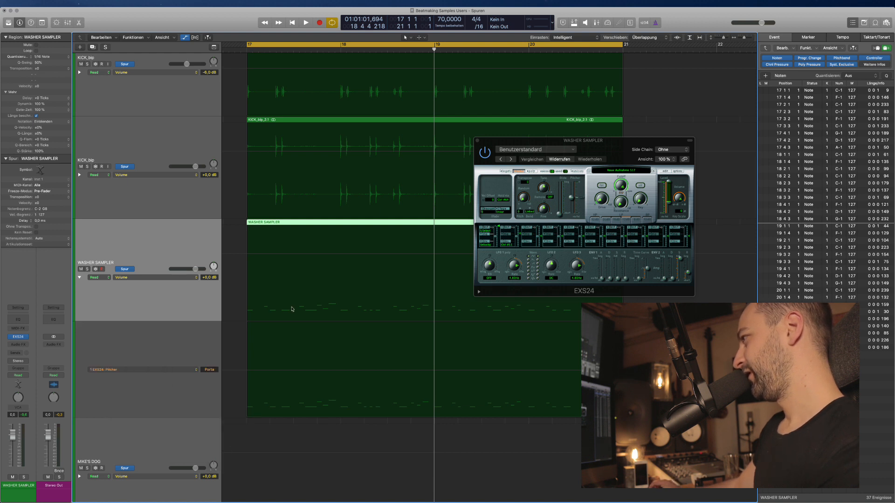
Draw Pitcher automation up to +6, then lower it to +4 while playing.
click(286, 258)
click(293, 374)
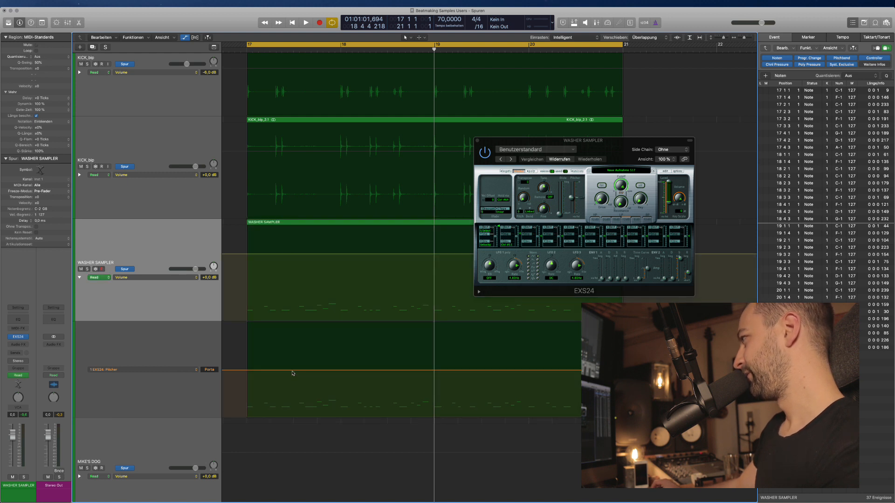
drag(293, 370, 295, 348)
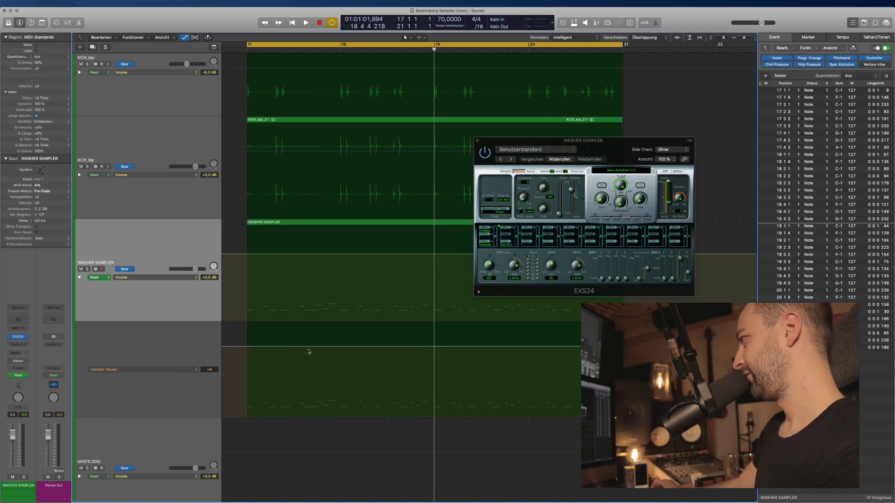
key(space)
drag(312, 332, 309, 356)
Switch the automation lane to EXS24 Pitch > Coarse Tune and set it to -1.
click(125, 371)
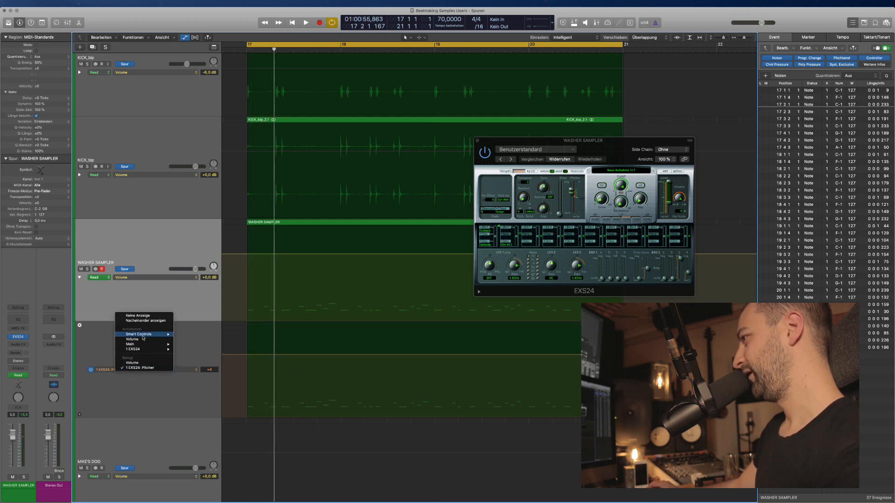
mouse_move(145, 349)
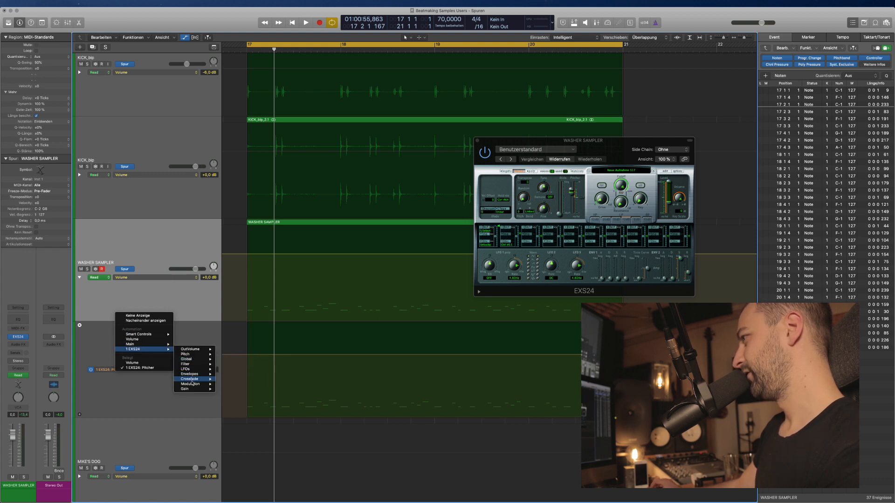
mouse_move(195, 355)
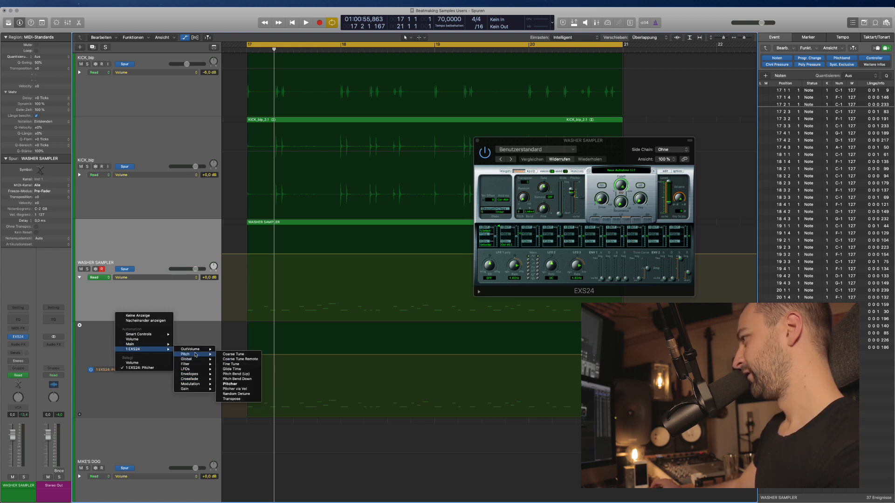
click(223, 356)
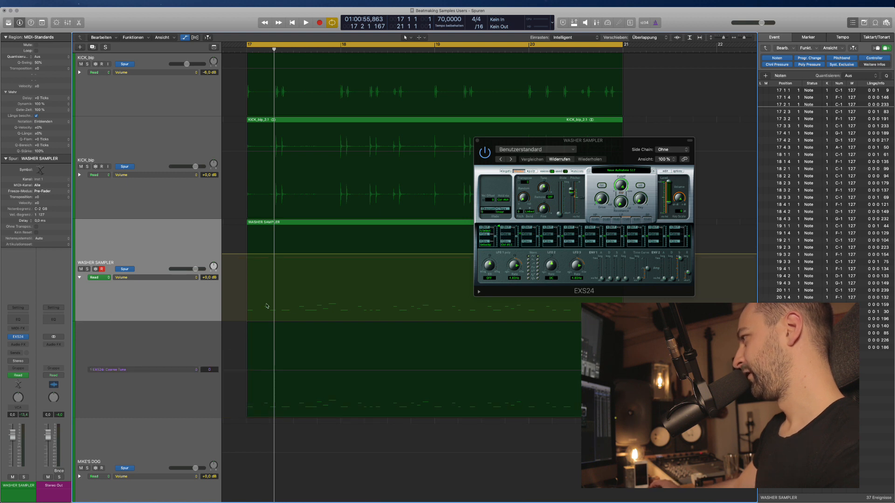
mouse_move(285, 369)
mouse_down()
mouse_move(289, 339)
mouse_move(290, 374)
mouse_up()
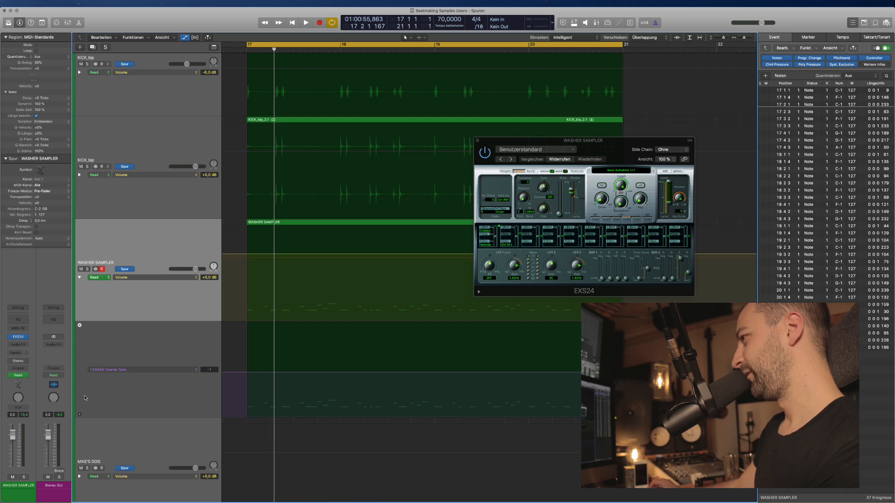
Add a second automation lane, then remove the extra Pitcher lane.
click(79, 415)
scroll(238, 383, down, 5)
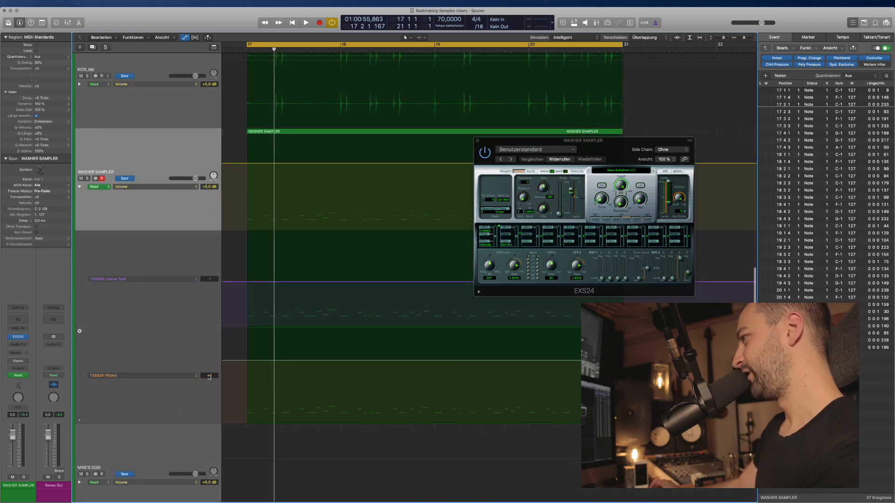
click(187, 376)
click(105, 391)
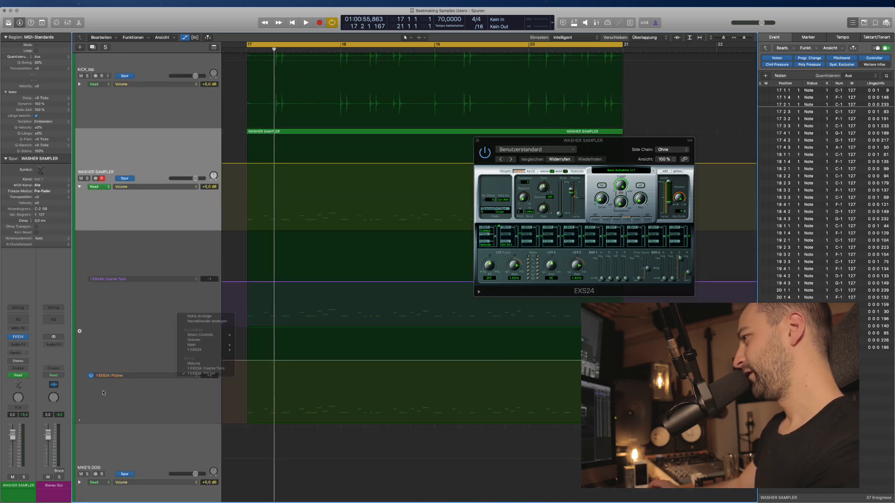
click(80, 332)
Zoom the view back to bars 17–22 and move the EXS24 window lower on screen.
key(super+Left)
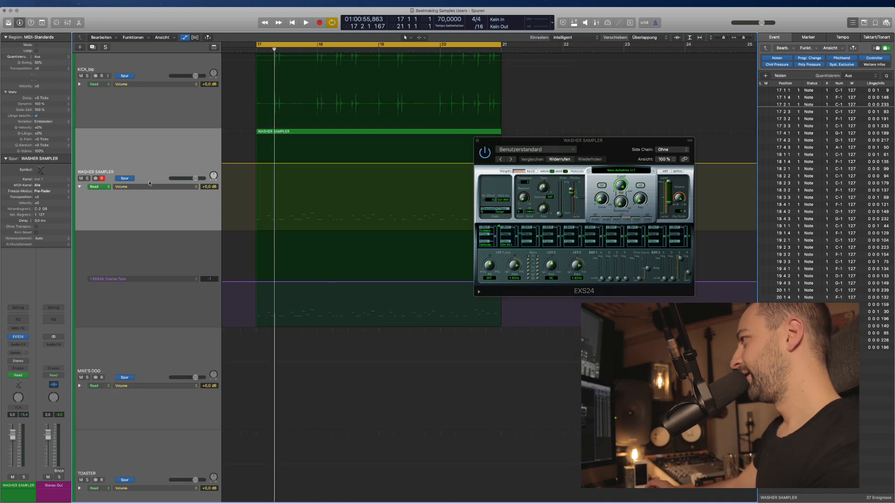
scroll(262, 218, left, 3)
scroll(260, 214, up, 3)
key(super+Left)
key(super+Left)
key(super+Left)
scroll(259, 236, right, 10)
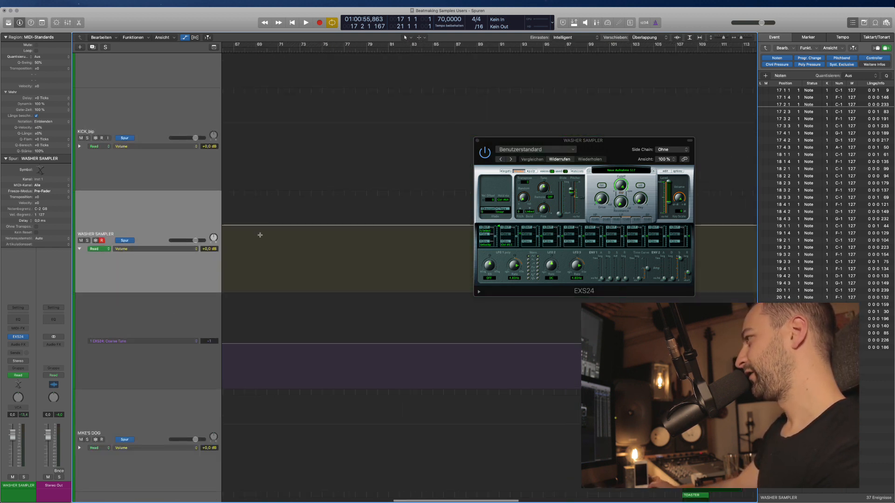
scroll(265, 242, left, 10)
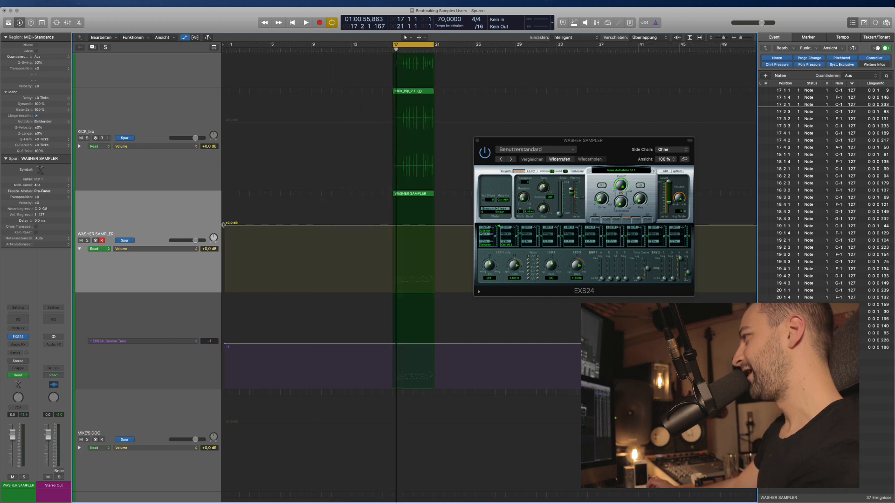
key(super+Left)
key(super+Left)
scroll(332, 296, right, 3)
scroll(322, 298, left, 1)
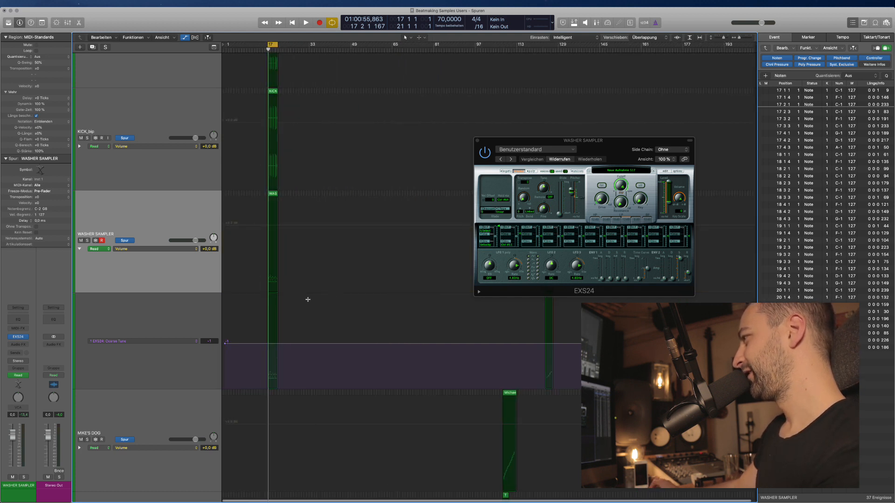
super+click(271, 274)
key(super+Right)
key(super+Right)
key(super+Right)
key(super+Right)
key(super+Right)
key(super+Right)
scroll(272, 275, left, 3)
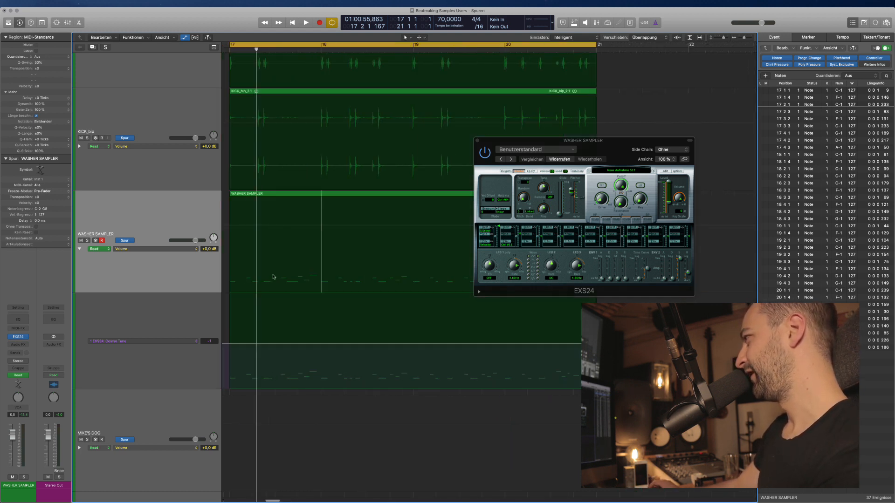
drag(495, 156, 478, 220)
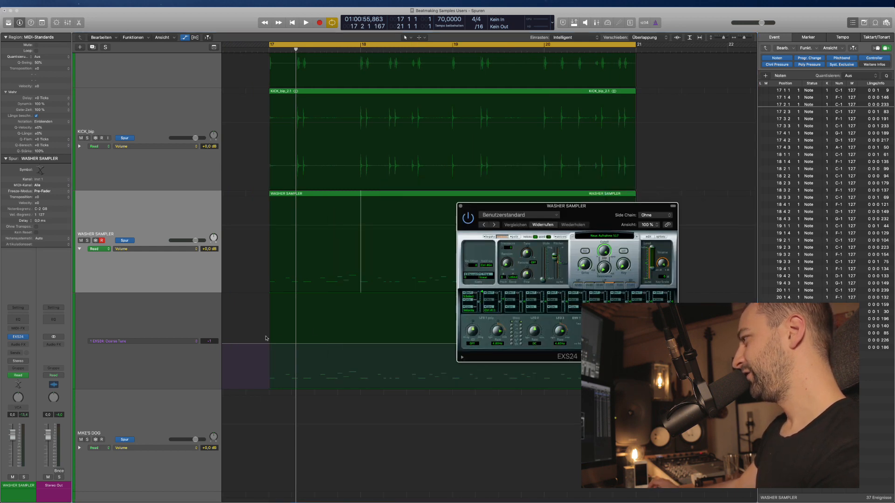
Drag the Coarse Tune automation to -10, then nudge it to +3 while auditioning.
drag(286, 345, 338, 323)
key(space)
drag(339, 334, 338, 345)
key(space)
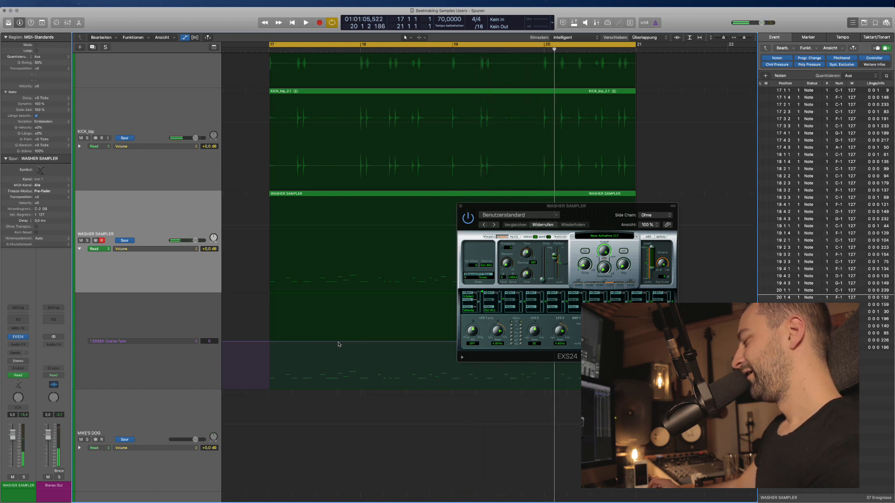
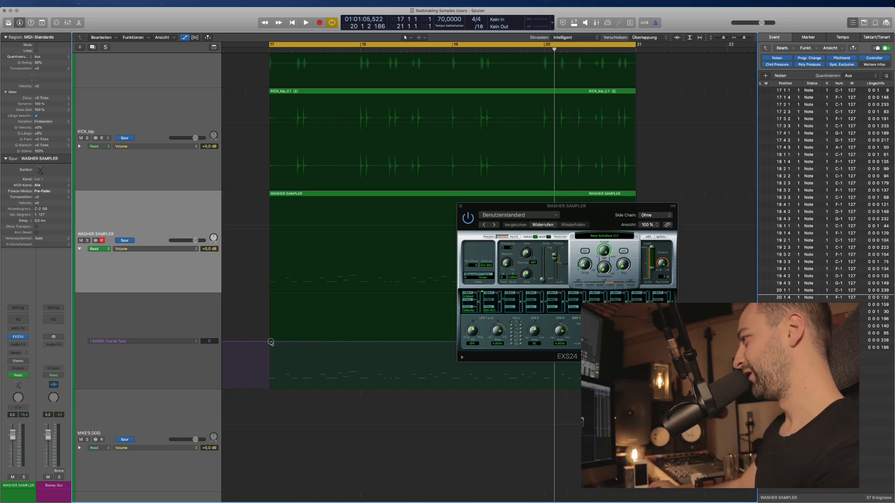
Zoom in around the playhead and close the EXS24 sampler window.
key(super+Right)
key(super+Right)
scroll(272, 344, left, 10)
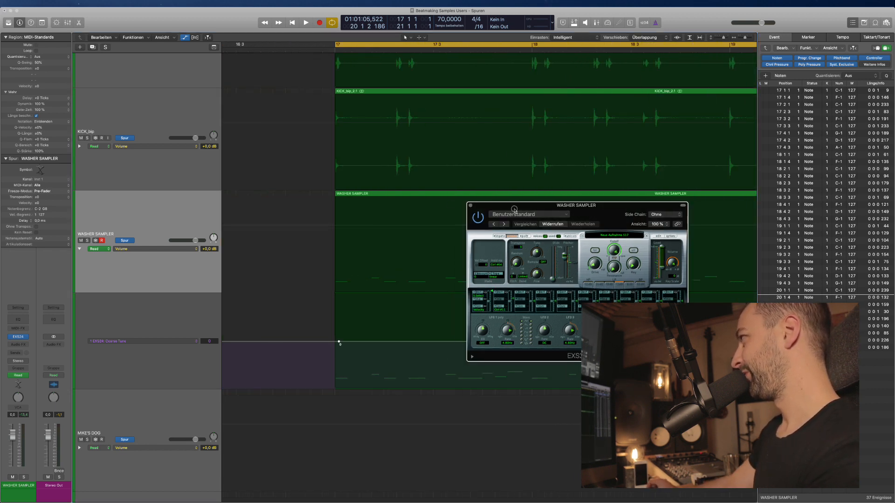
drag(499, 213, 458, 120)
click(431, 115)
Add a Coarse Tune automation point at the start of bar 17.
scroll(336, 344, right, 2)
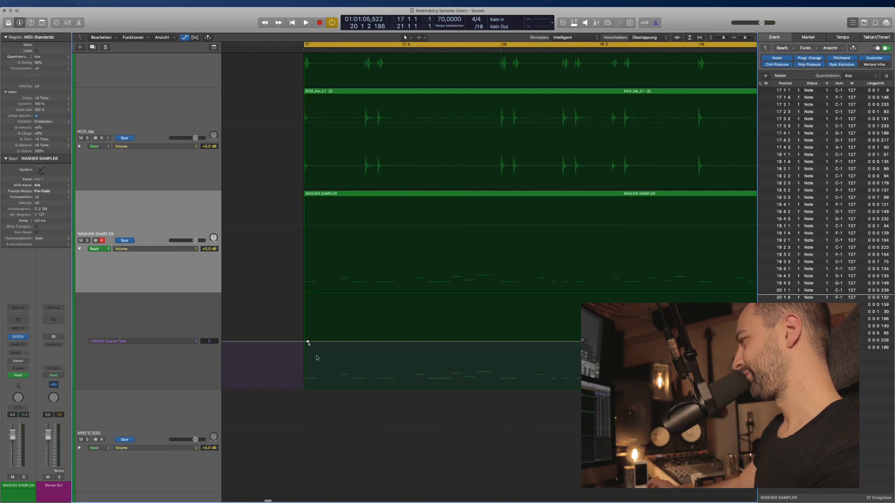
scroll(311, 347, left, 2)
drag(320, 342, 316, 344)
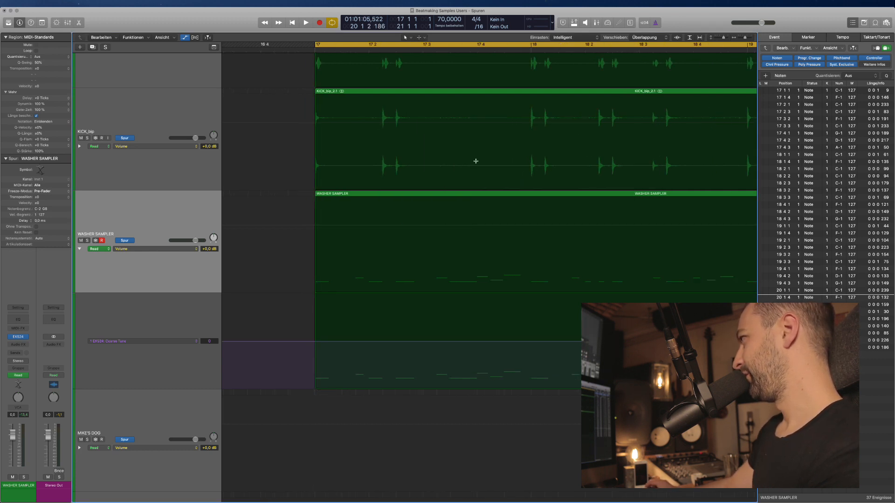
Snap edits to Beat and automation to 1/32, then place Coarse Tune points along bar 17.
click(577, 37)
click(579, 47)
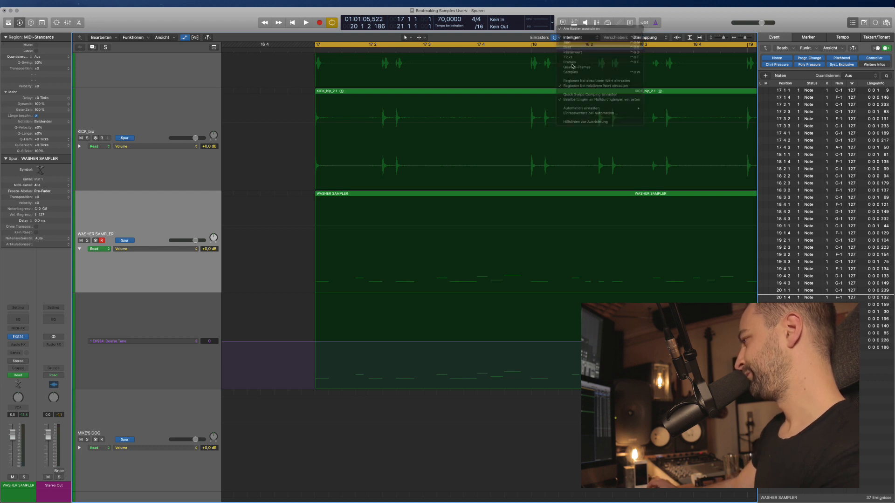
drag(331, 343, 349, 343)
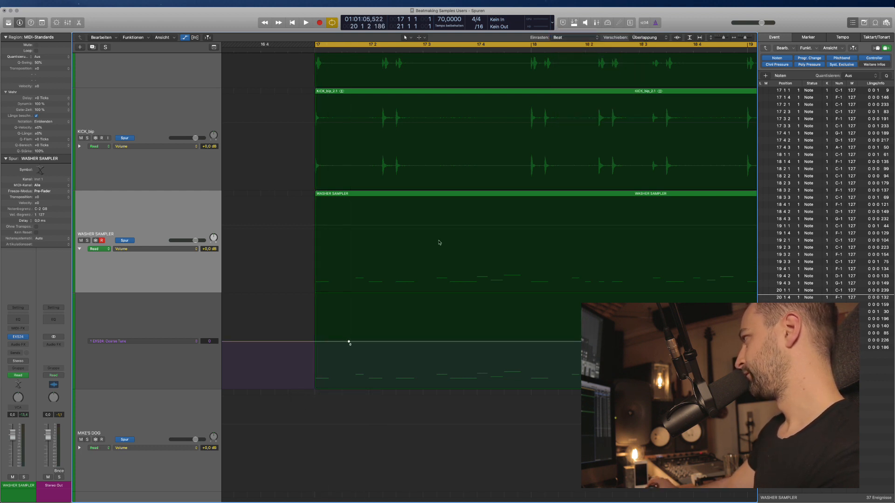
click(590, 38)
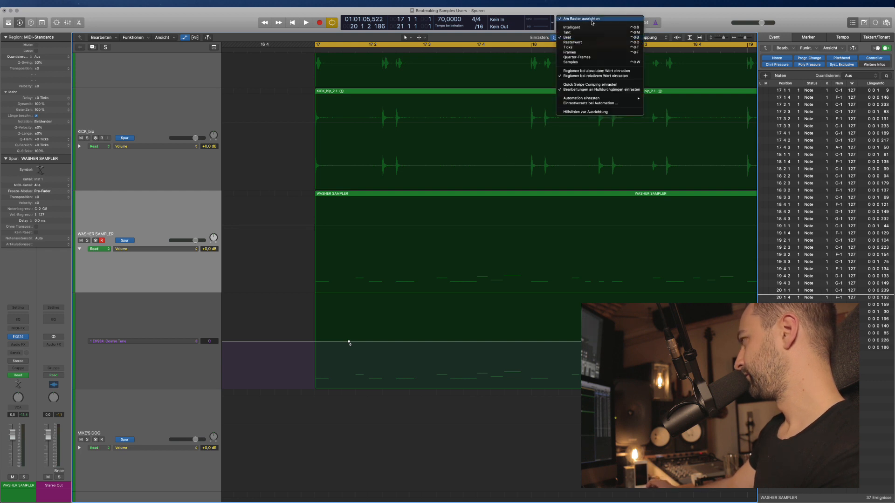
mouse_move(590, 101)
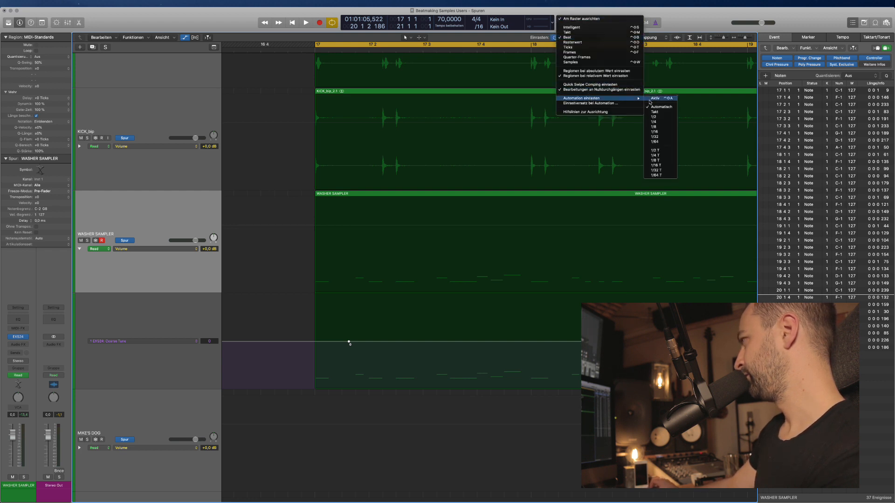
click(659, 136)
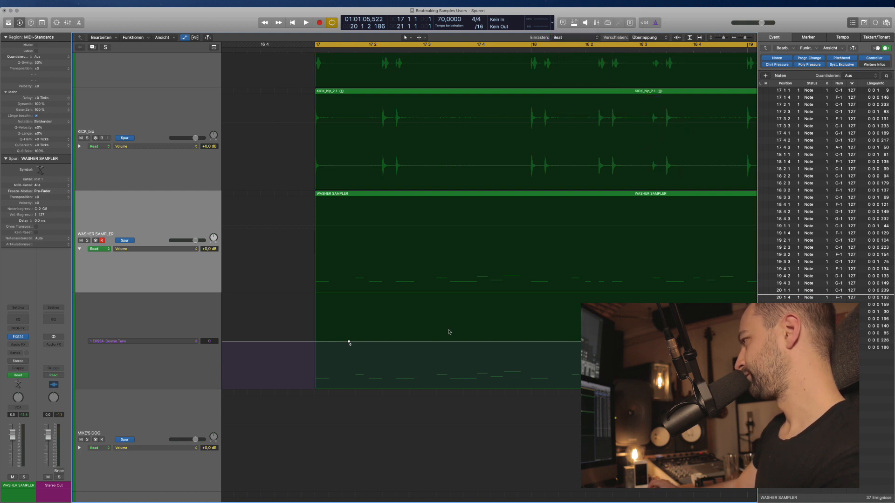
drag(350, 343, 316, 342)
key(space)
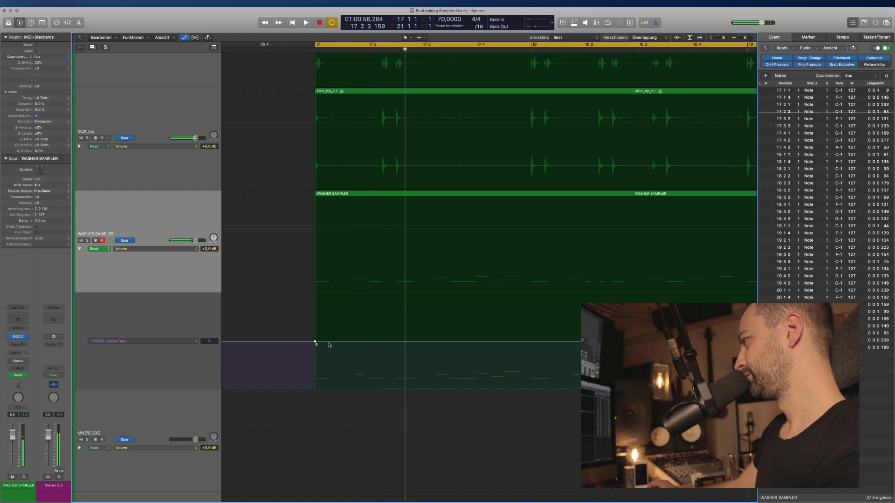
key(space)
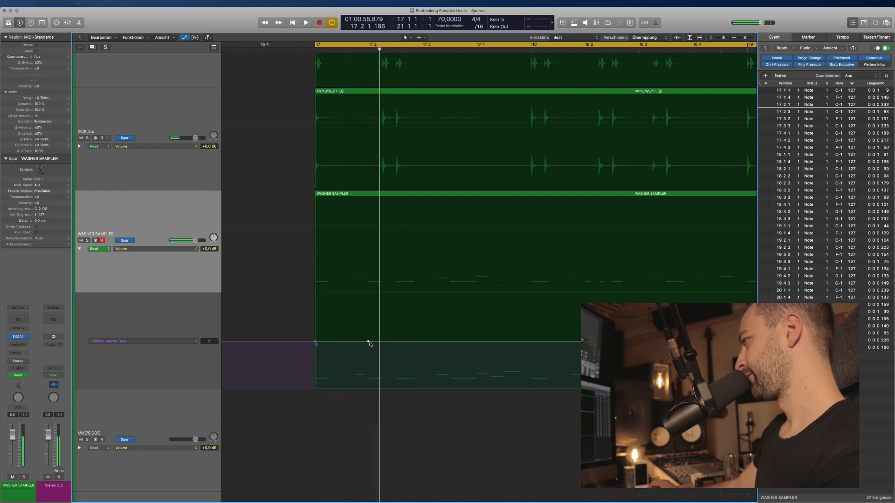
Add a point at 17 2 1 4, restore Intelligent snapping, and raise the section after 17 2.
click(370, 342)
drag(369, 342, 400, 342)
key(space)
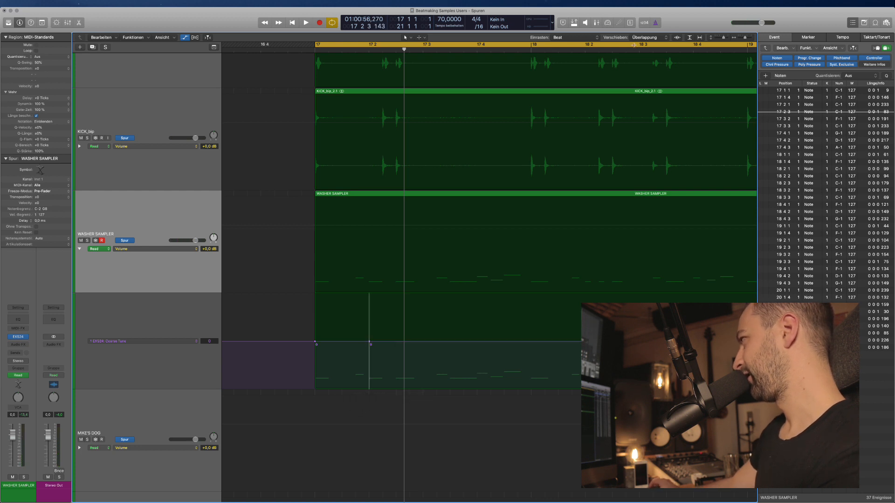
click(574, 39)
click(569, 27)
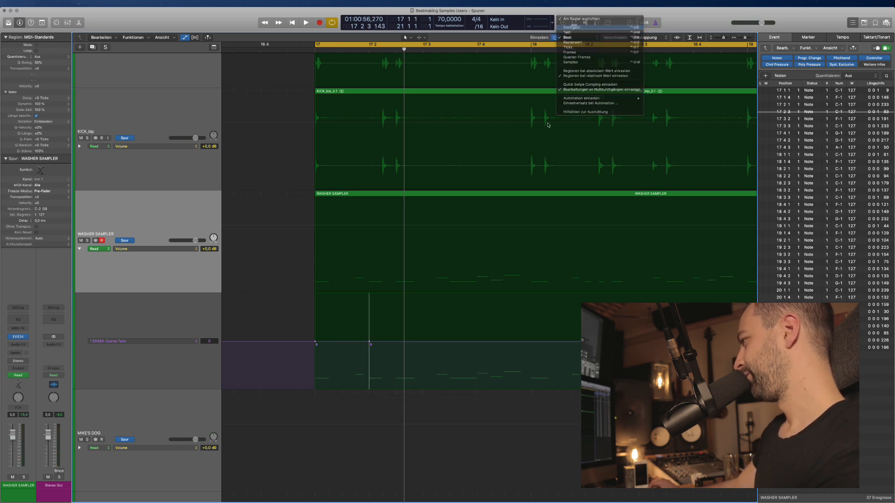
drag(369, 341, 379, 337)
key(space)
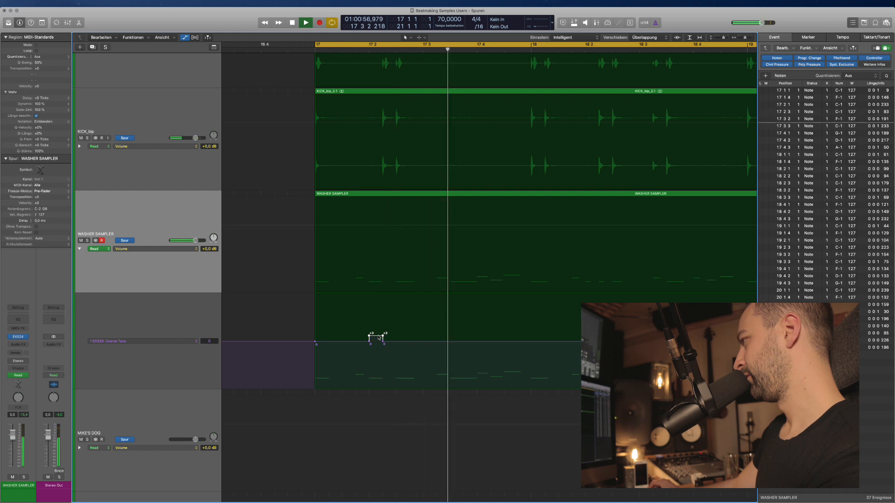
Raise the Coarse Tune sections after 17 2 2 and at 17 3 2 to +6 and +7, auditioning each.
key(space)
drag(395, 342, 399, 332)
key(space)
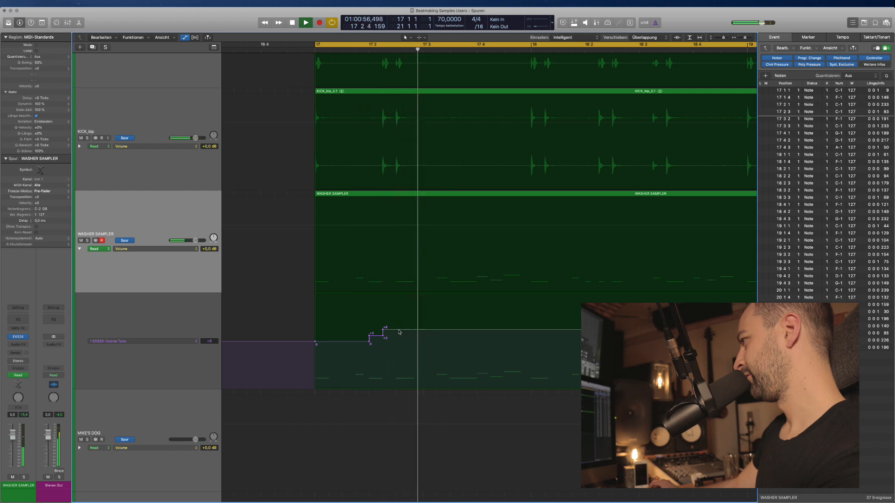
key(space)
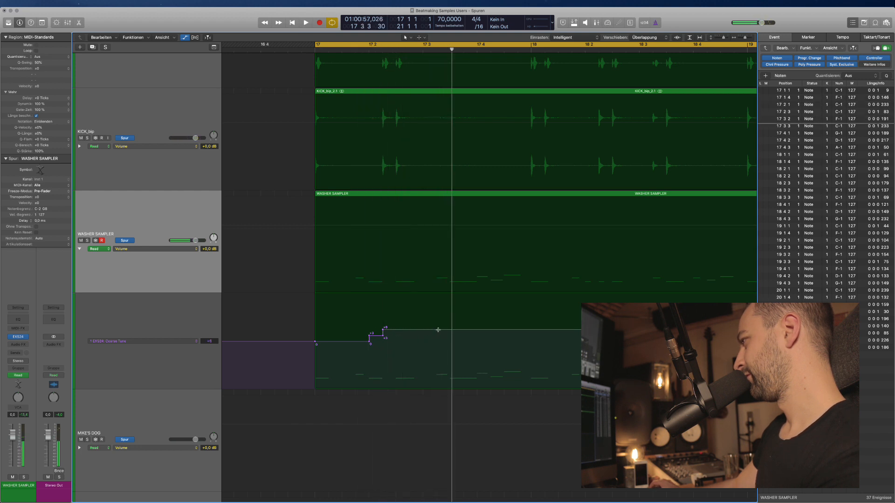
drag(437, 330, 444, 329)
key(space)
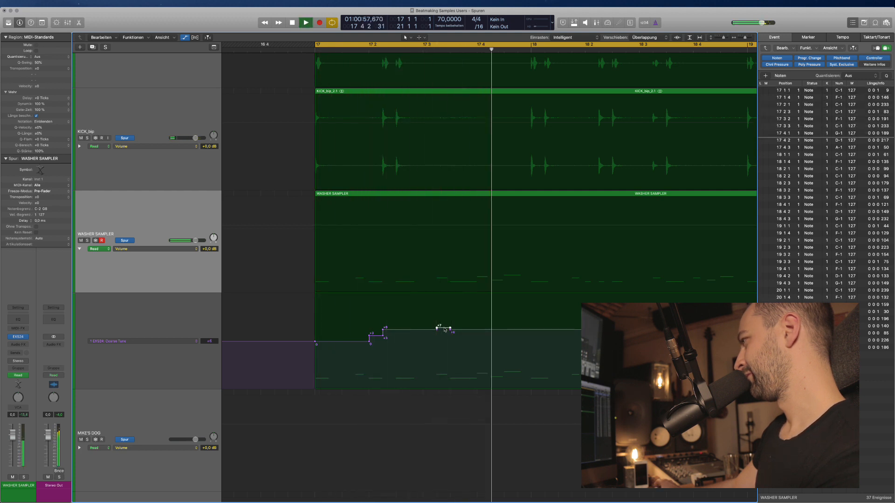
Lower the bar 18 Coarse Tune section to +4 and check the point's value.
scroll(454, 334, right, 2)
key(space)
key(space)
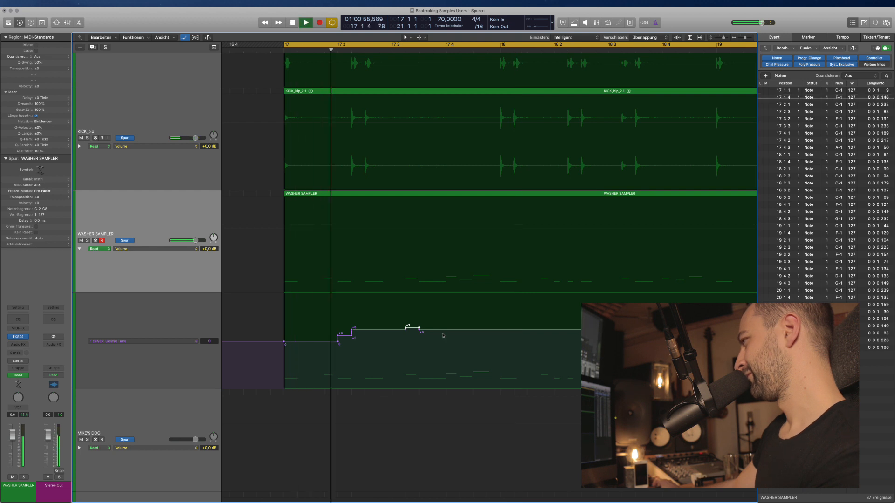
scroll(413, 340, right, 3)
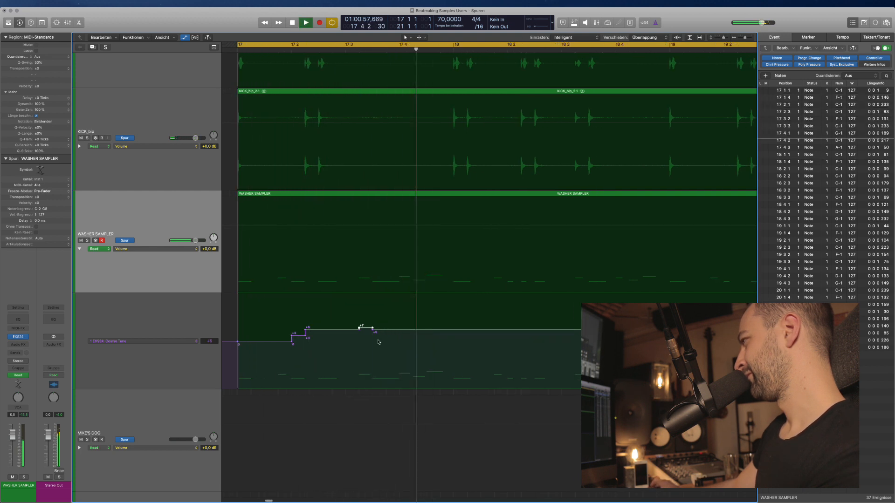
key(space)
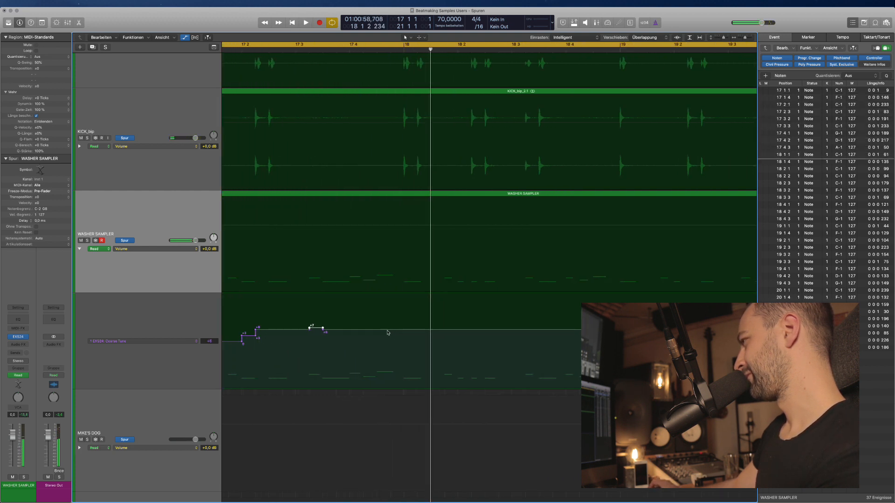
mouse_move(403, 330)
mouse_down()
mouse_move(425, 330)
mouse_move(412, 337)
mouse_up()
key(space)
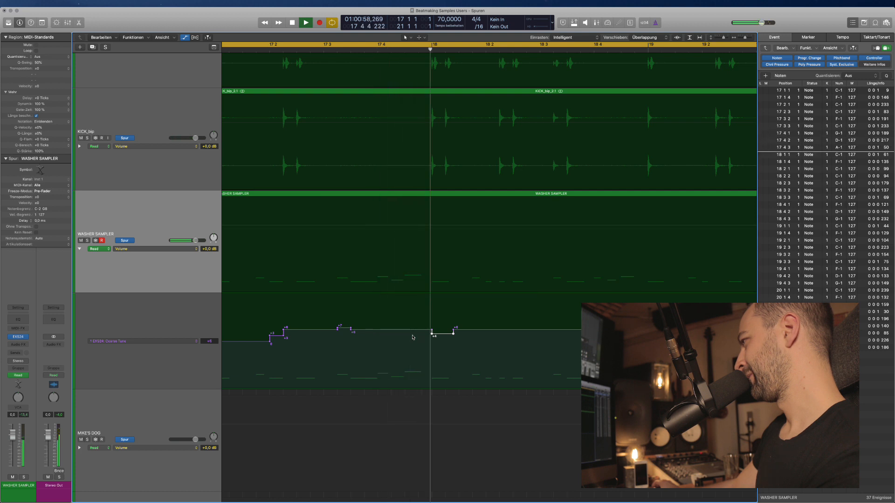
key(space)
drag(437, 336, 419, 283)
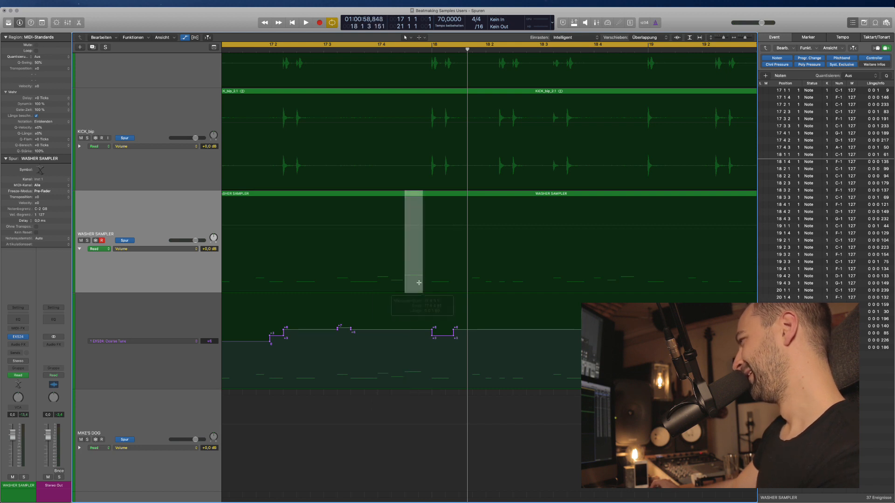
Create Coarse Tune points bracketing a short range around 17 4 3.
click(412, 331)
drag(406, 358, 415, 359)
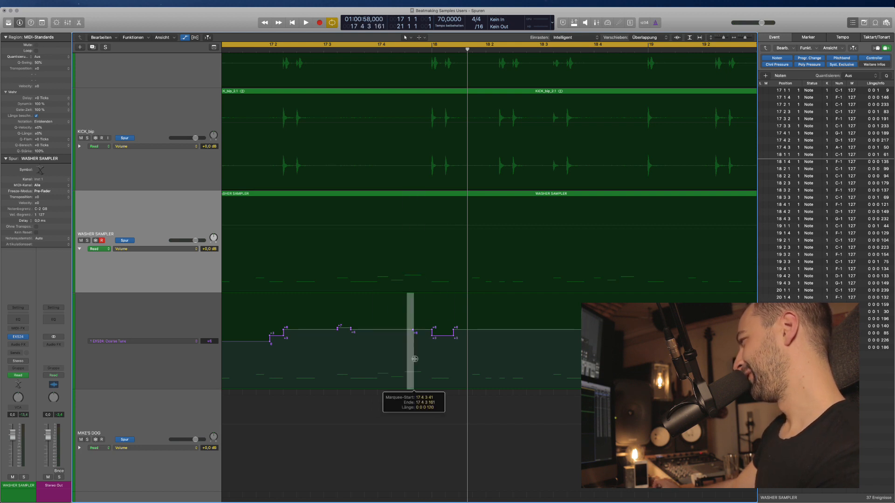
click(407, 330)
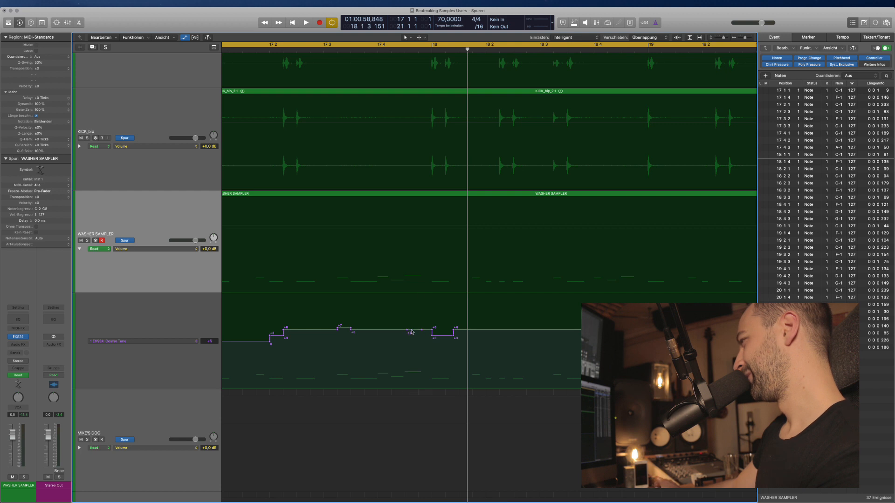
Raise the Coarse Tune point at 17 4 3 41 to +6, then zoom back out.
key(super+Right)
key(super+Right)
scroll(412, 332, left, 3)
drag(370, 330, 373, 326)
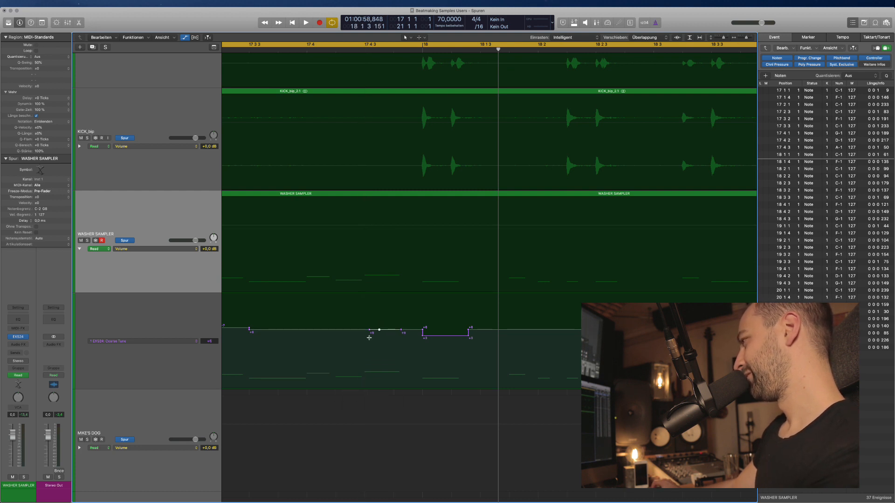
key(super+z)
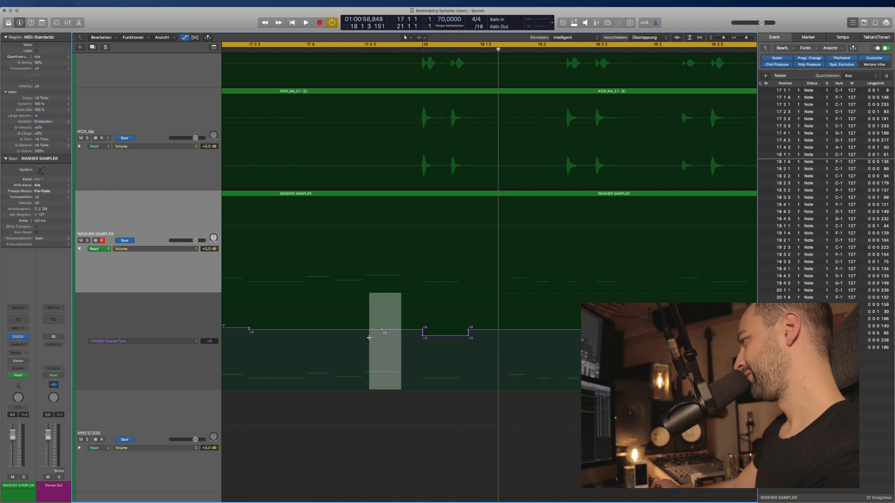
click(381, 329)
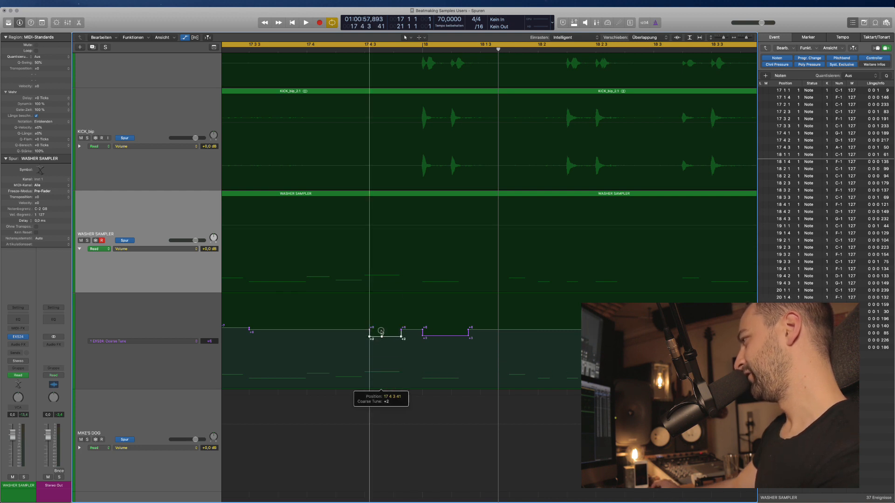
click(369, 333)
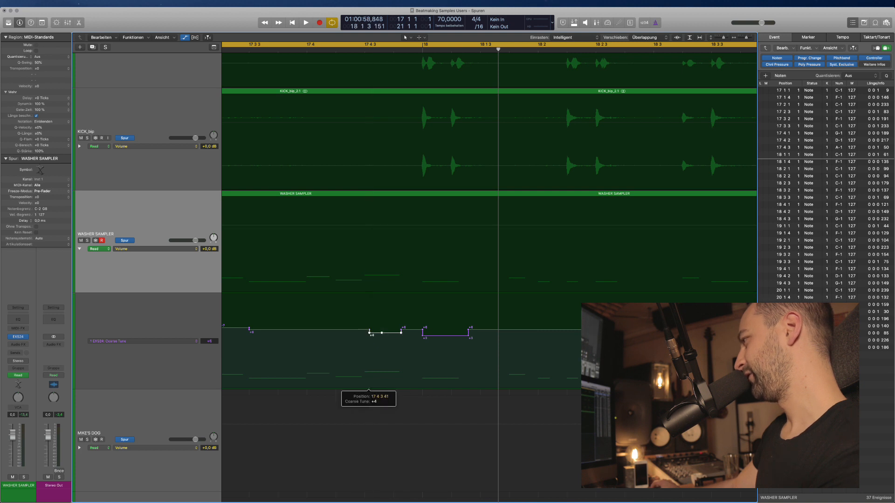
drag(369, 331, 365, 333)
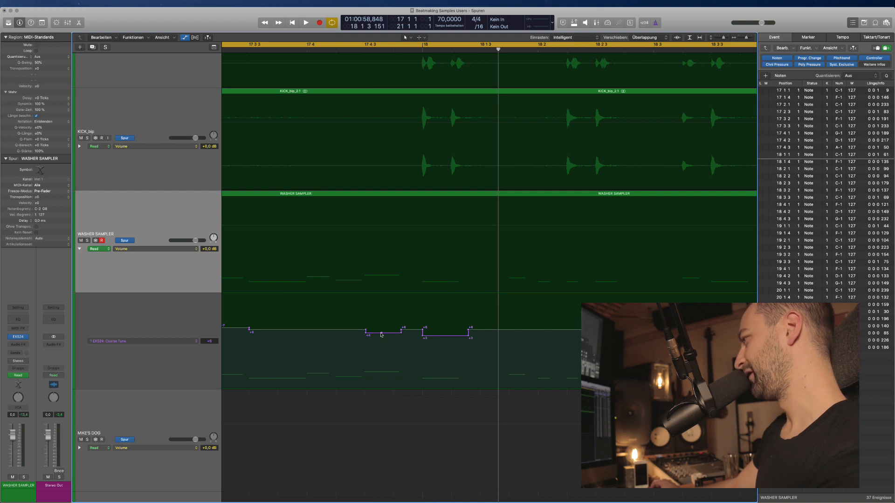
key(super+Left)
key(super+Left)
key(super+Left)
key(super+Left)
key(super+Left)
key(super+Left)
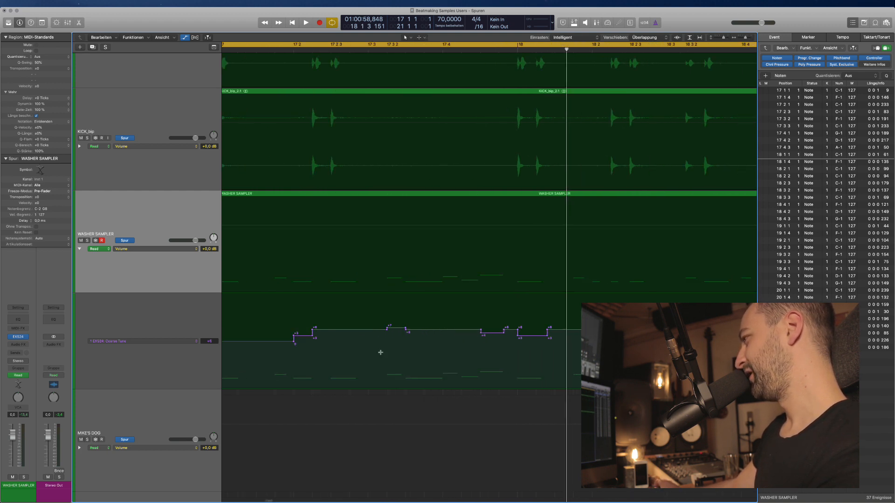
scroll(380, 353, right, 3)
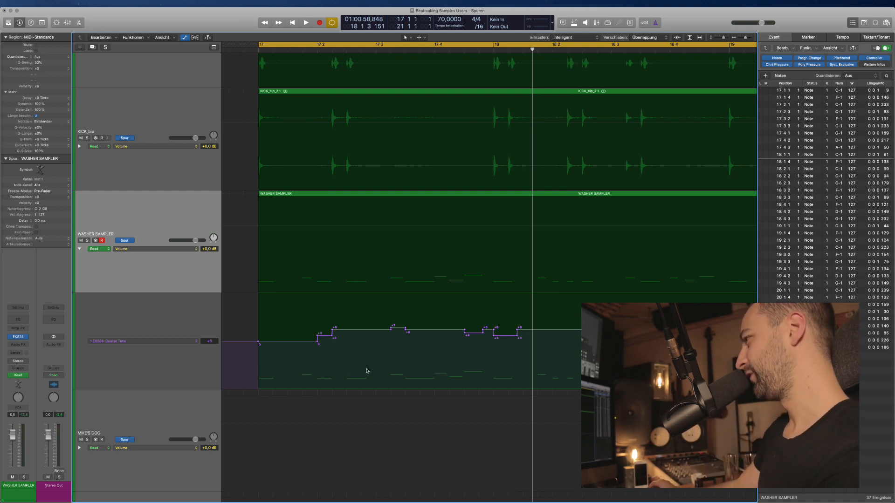
Raise the 17.4 segment to +7 and lower the bar 18 segment to +2, auditioning from bar 17.
scroll(367, 371, left, 1)
key(space)
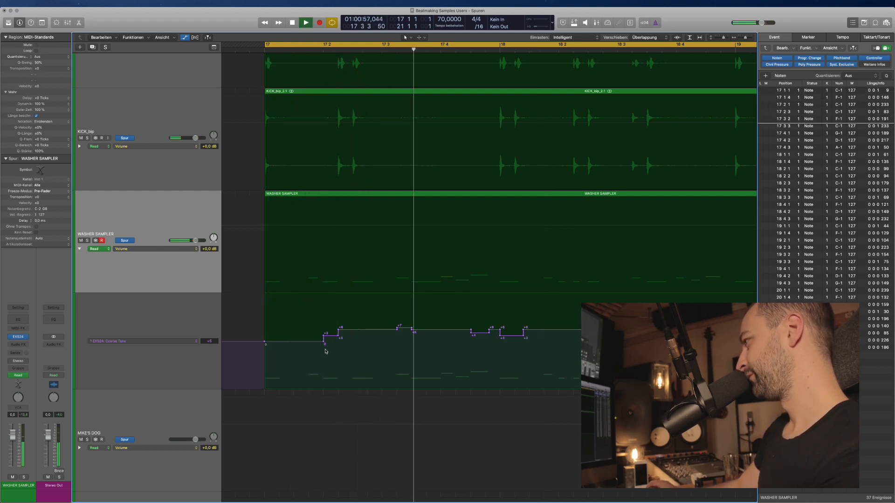
scroll(379, 380, right, 3)
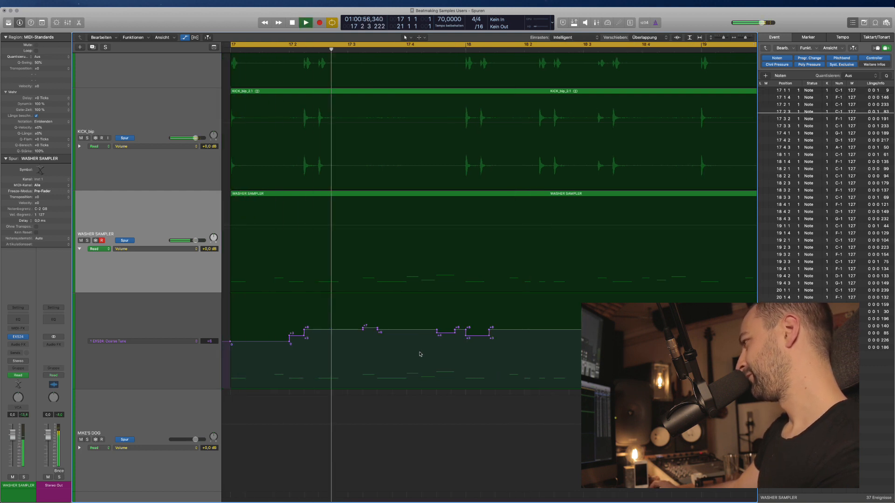
key(space)
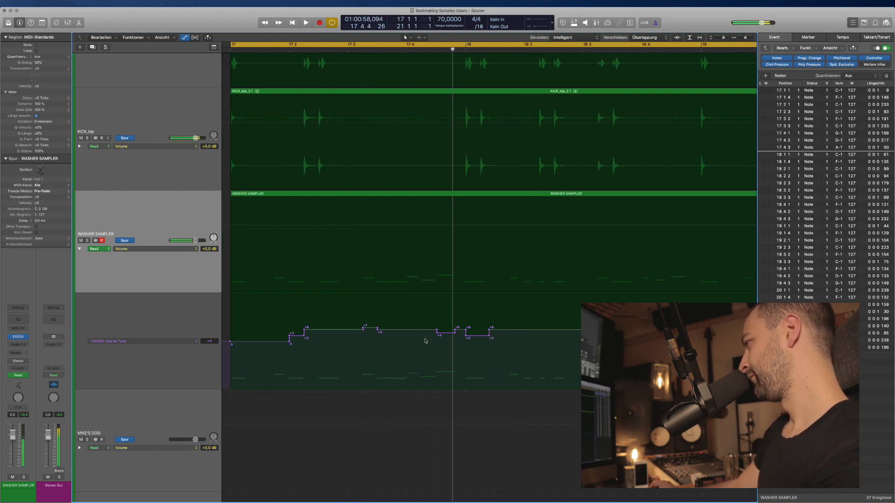
click(441, 335)
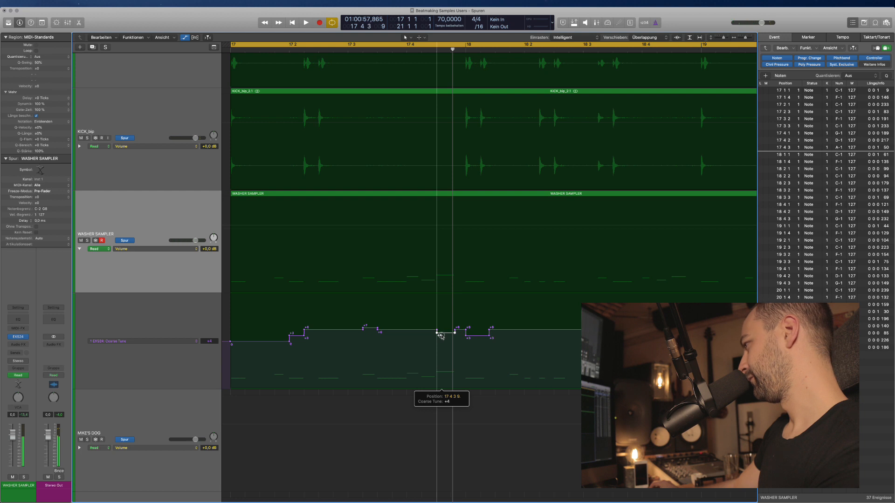
key(space)
drag(459, 331, 460, 328)
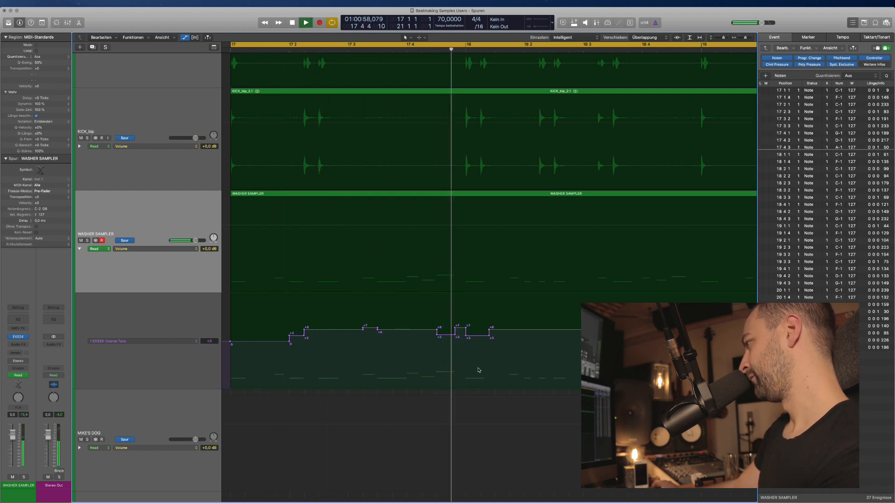
key(space)
drag(476, 339, 476, 341)
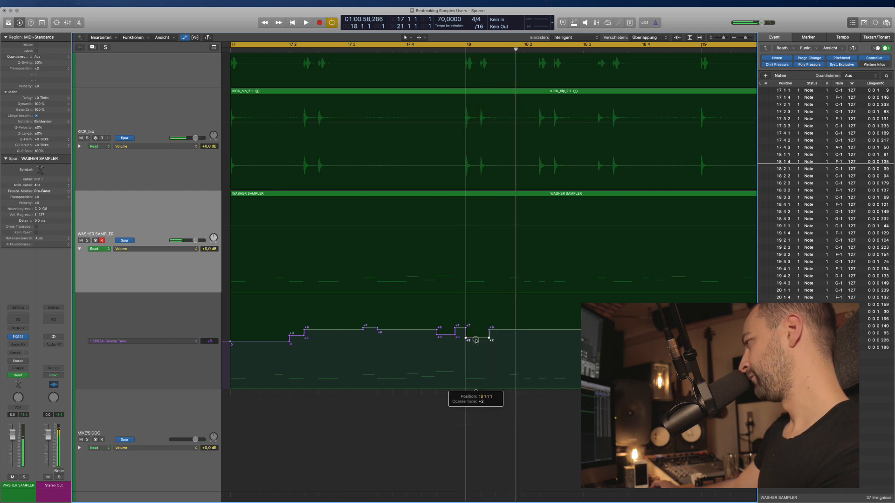
key(space)
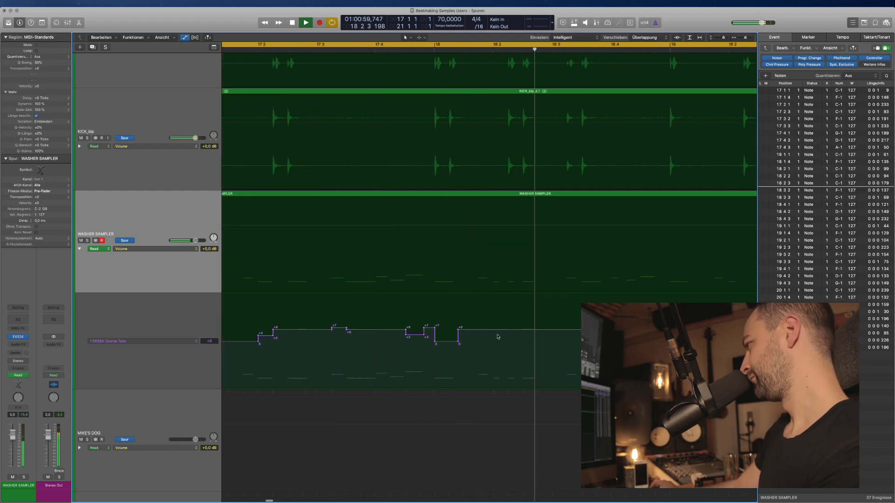
key(space)
Add a Coarse Tune point at 18 2 1 1 set to +5 and audition it.
click(477, 332)
scroll(478, 332, right, 2)
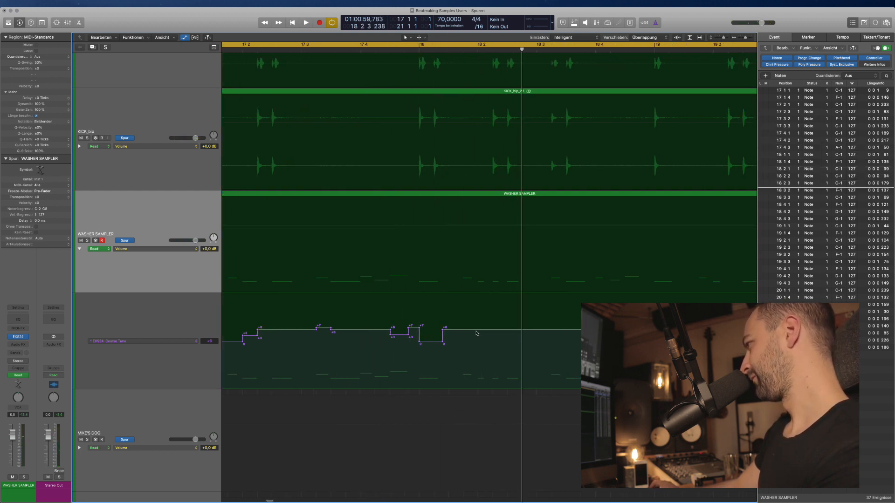
click(477, 371)
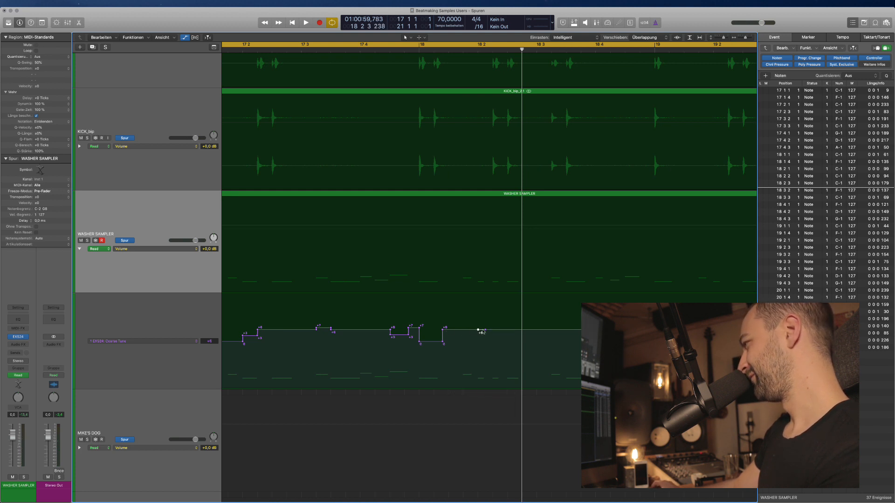
drag(482, 332, 482, 333)
key(space)
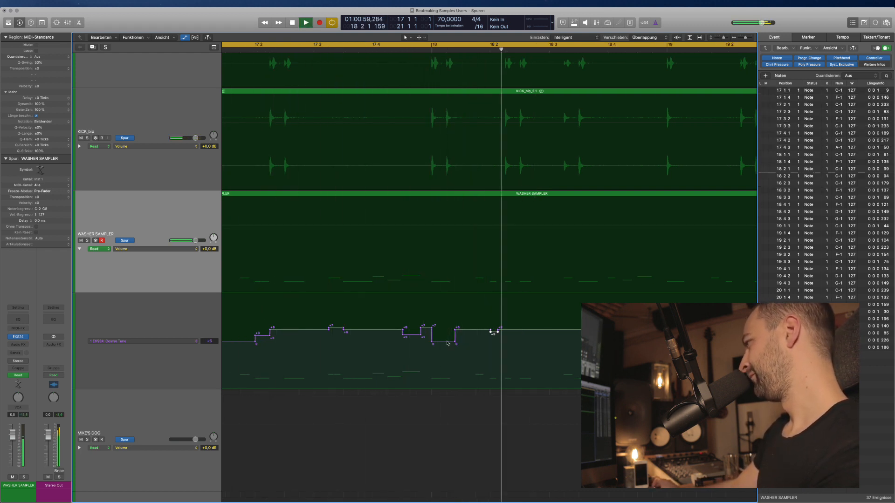
key(space)
Retune the segment after 18 2 from +5 to +4, then to +6.
click(494, 333)
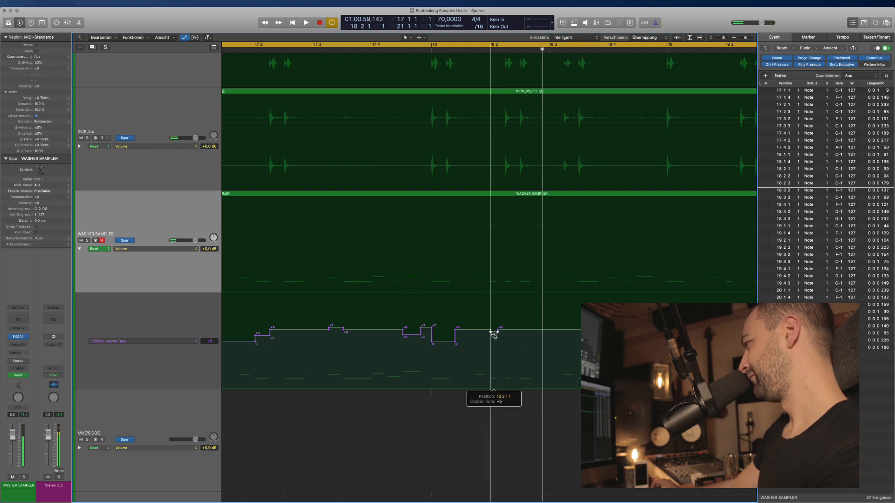
drag(494, 336, 494, 338)
key(space)
scroll(497, 340, left, 2)
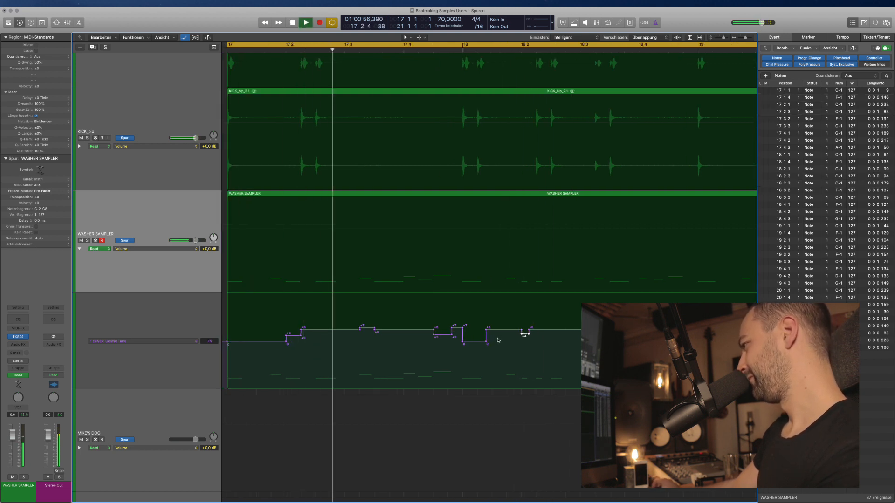
scroll(524, 358, right, 1)
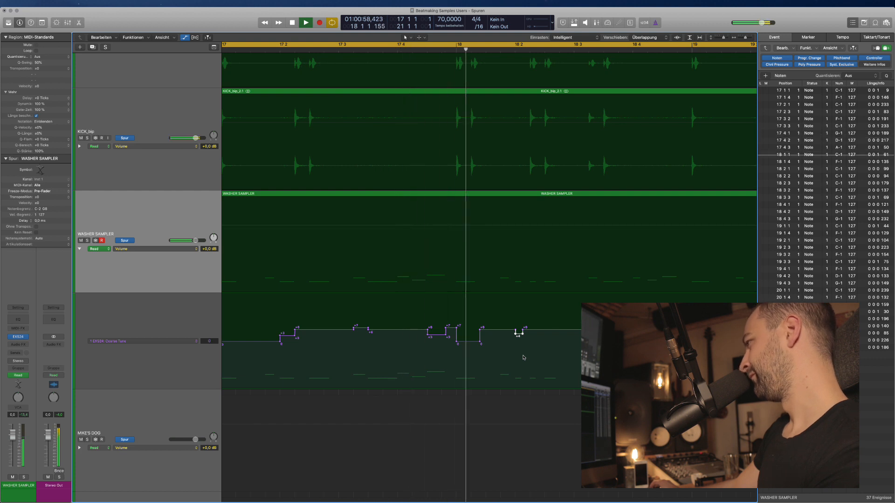
scroll(521, 341, right, 1)
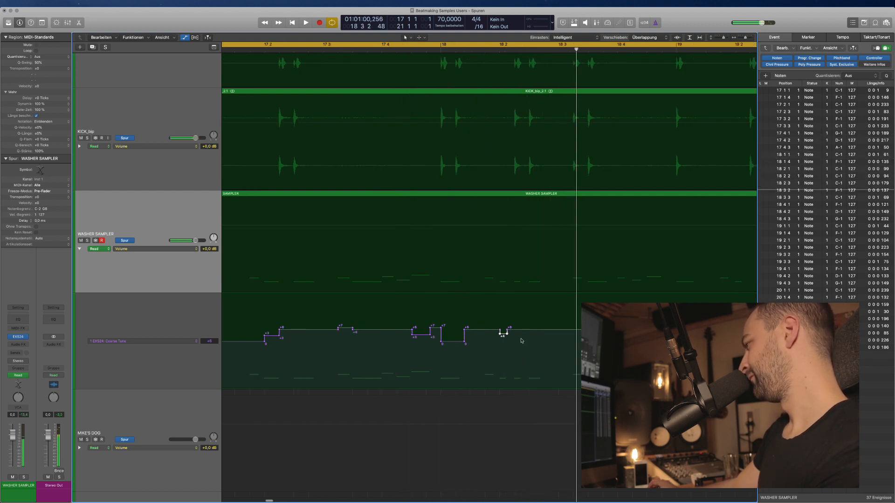
mouse_move(522, 331)
mouse_down()
mouse_move(476, 330)
mouse_move(505, 331)
mouse_up()
key(space)
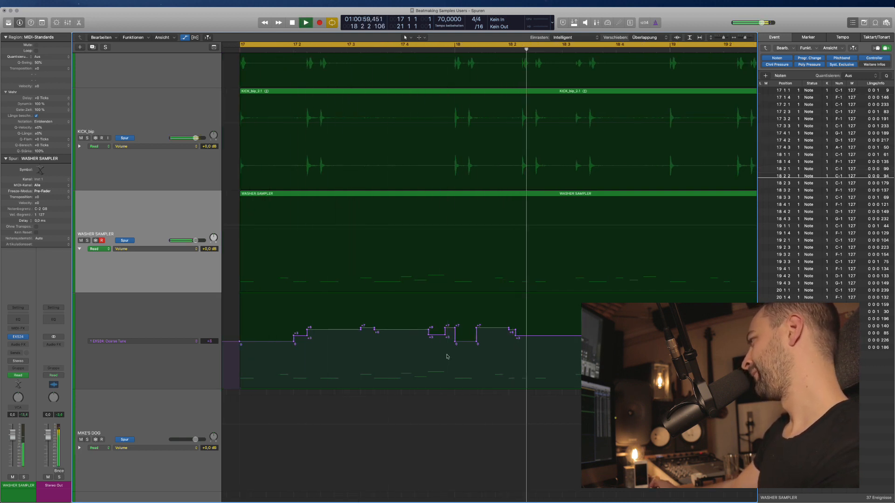
key(space)
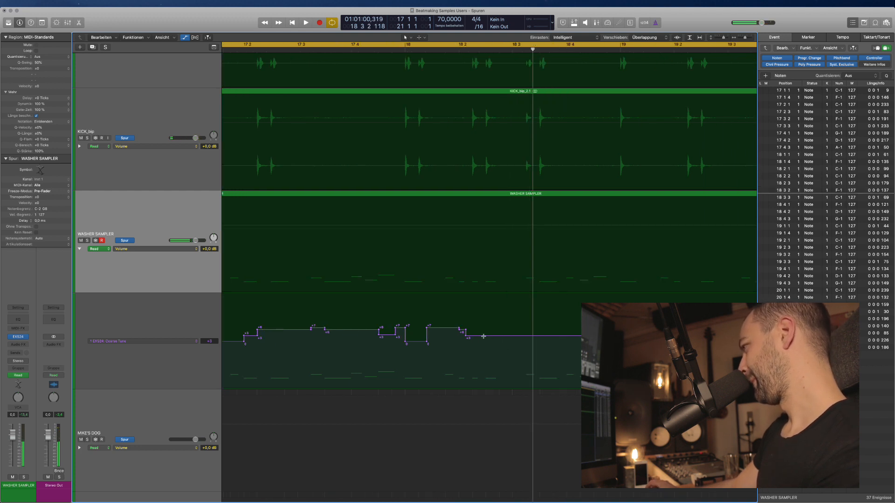
Add points around 18 2 2 and pull the last segment down from +3 to about 0.
key(super+Right)
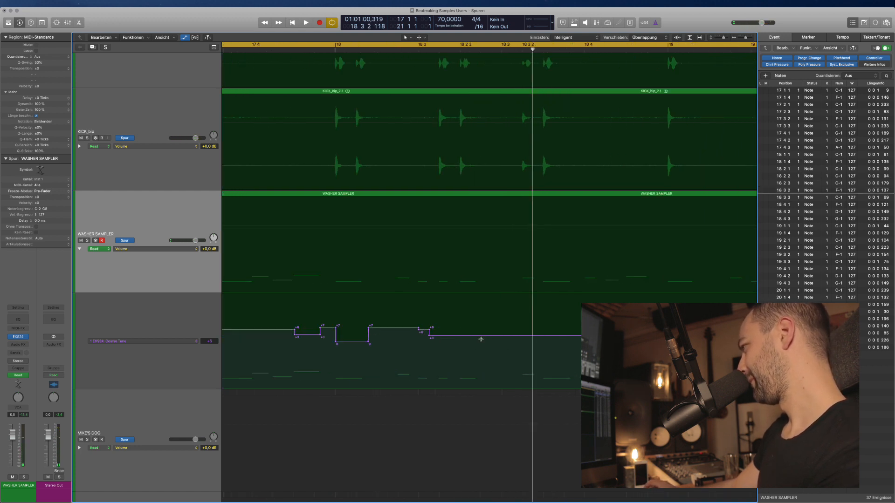
drag(438, 335, 449, 335)
click(448, 338)
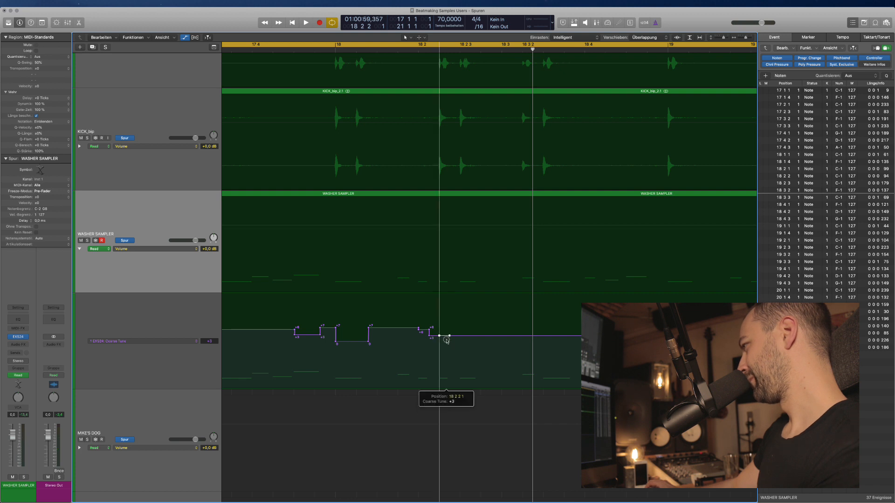
key(space)
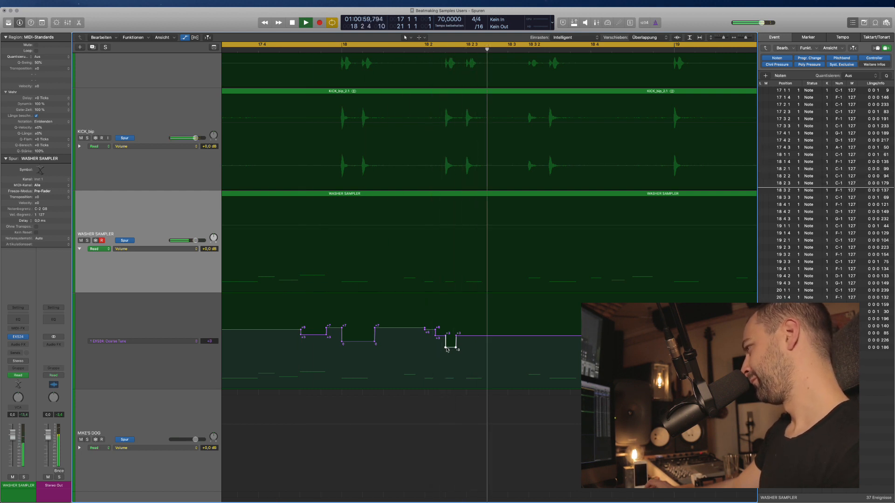
drag(468, 335, 468, 344)
scroll(468, 344, down, 2)
scroll(469, 345, left, 2)
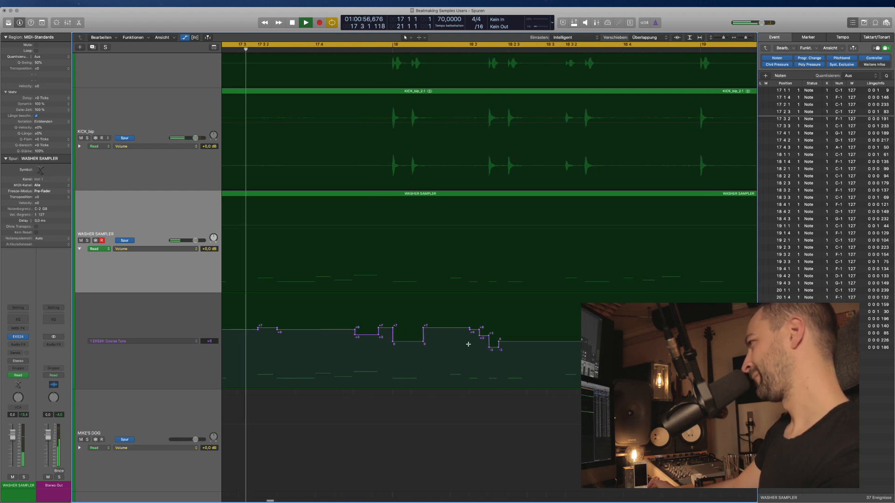
scroll(468, 344, down, 3)
scroll(468, 345, left, 1)
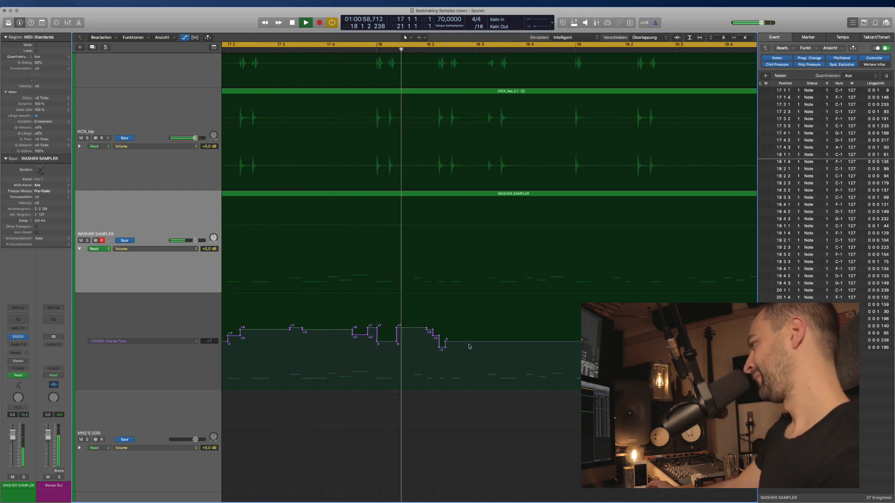
scroll(467, 345, right, 1)
key(space)
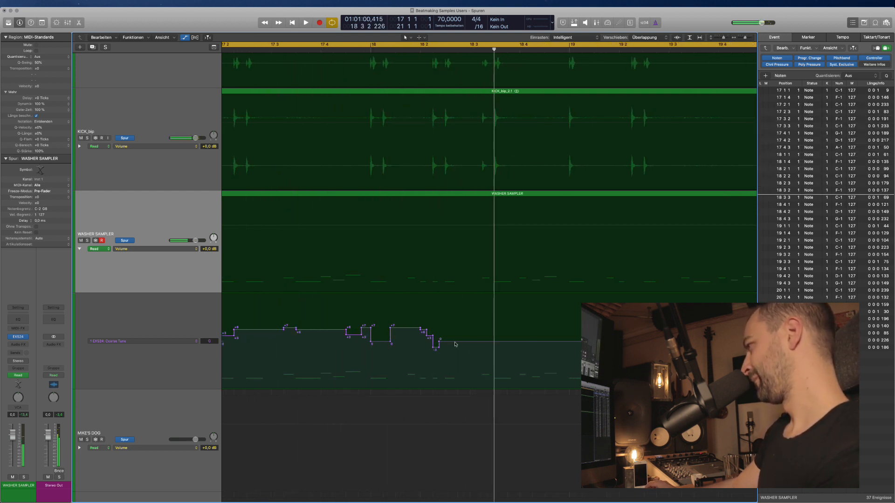
click(455, 344)
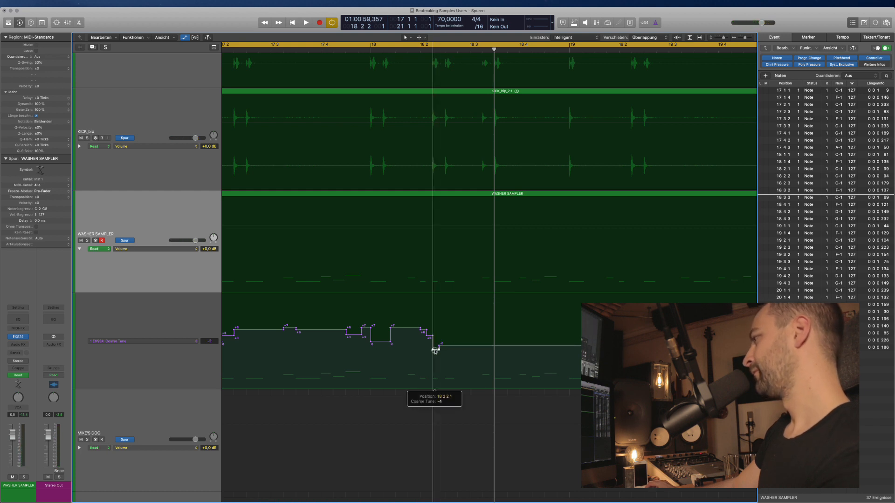
Raise the point at 18 2 1 121 to +5 and audition from around 18 2.
double_click(437, 50)
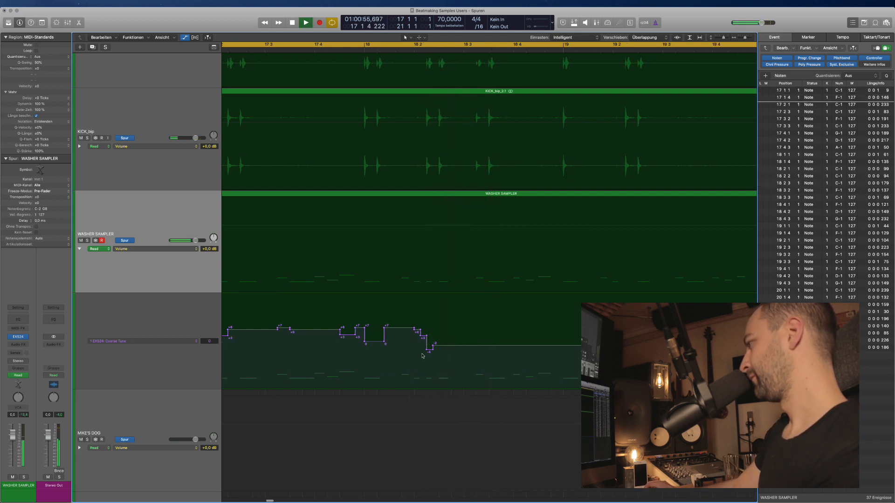
click(428, 344)
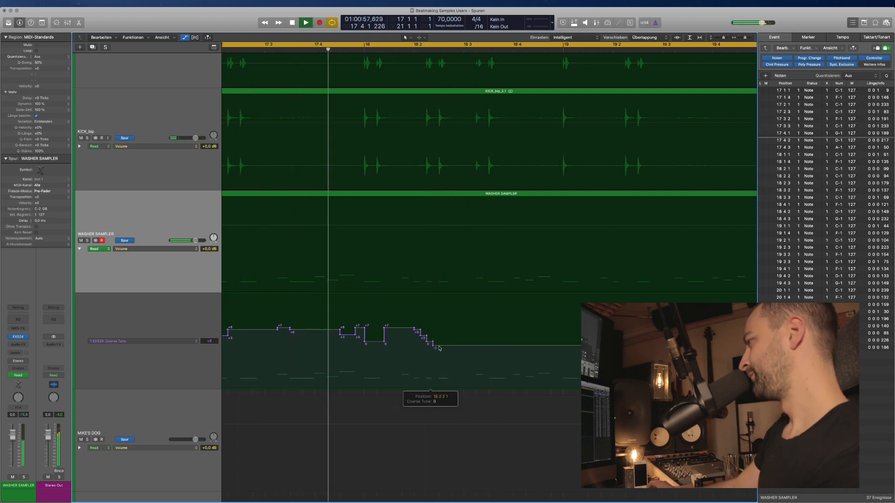
key(super+Right)
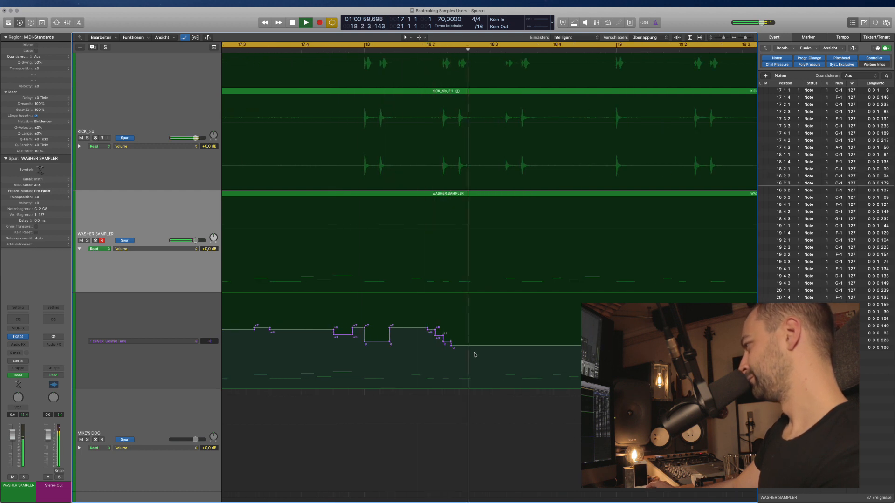
key(super+Right)
key(space)
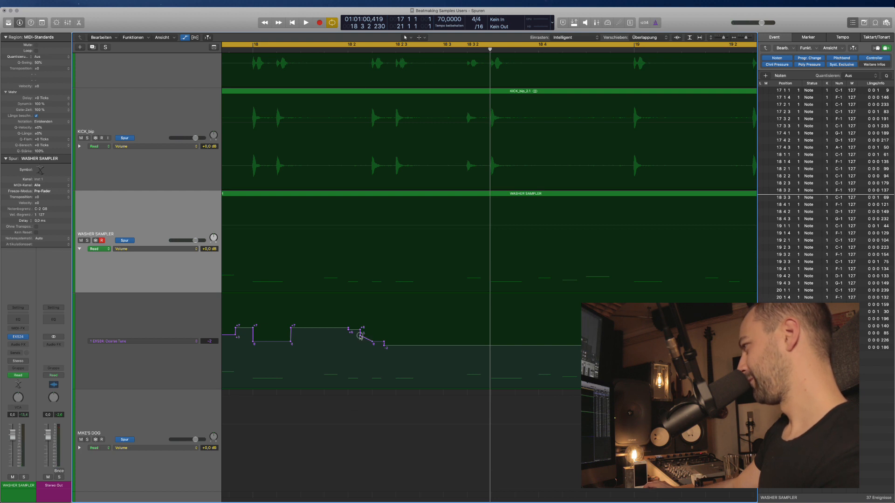
drag(360, 336, 364, 331)
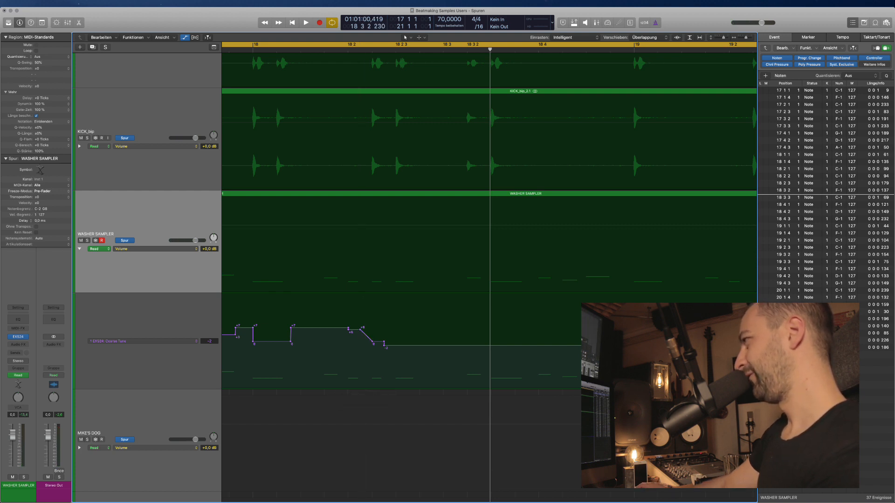
key(space)
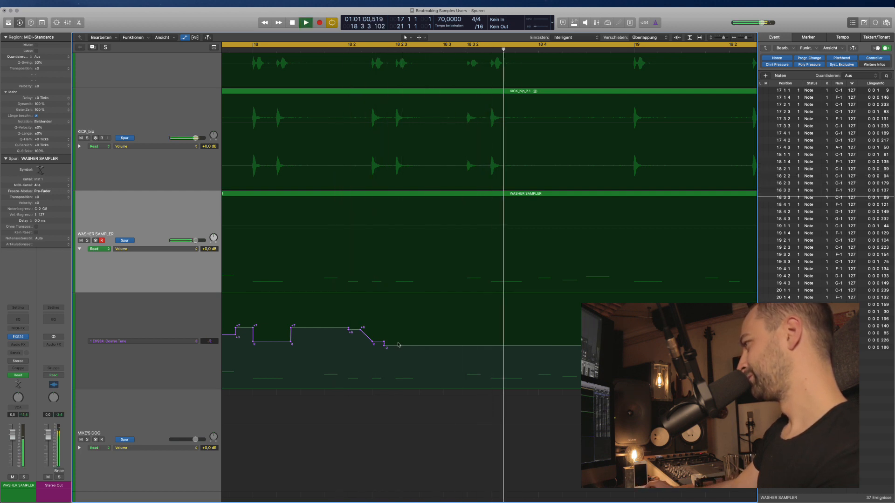
key(space)
Add a Coarse Tune point in a short range late in bar 18 and play it back.
key(super+Left)
key(super+Left)
scroll(470, 355, right, 5)
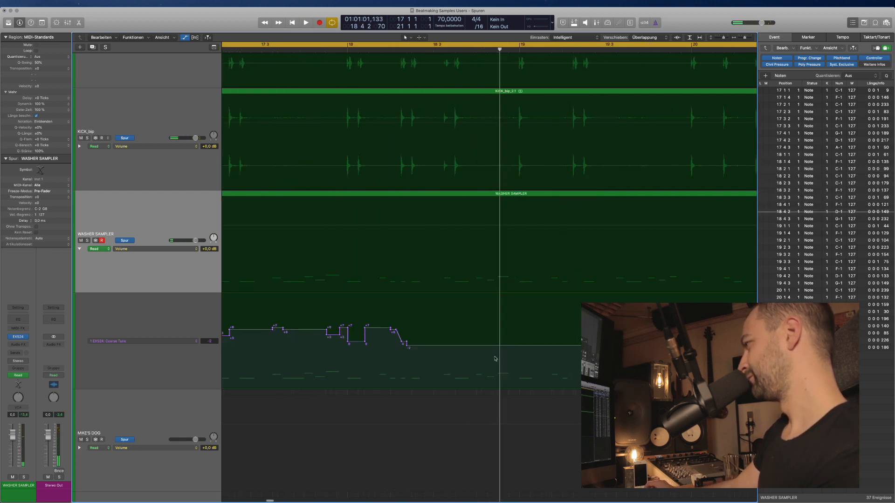
mouse_move(436, 345)
mouse_down()
mouse_move(456, 346)
mouse_move(447, 348)
mouse_up()
click(446, 347)
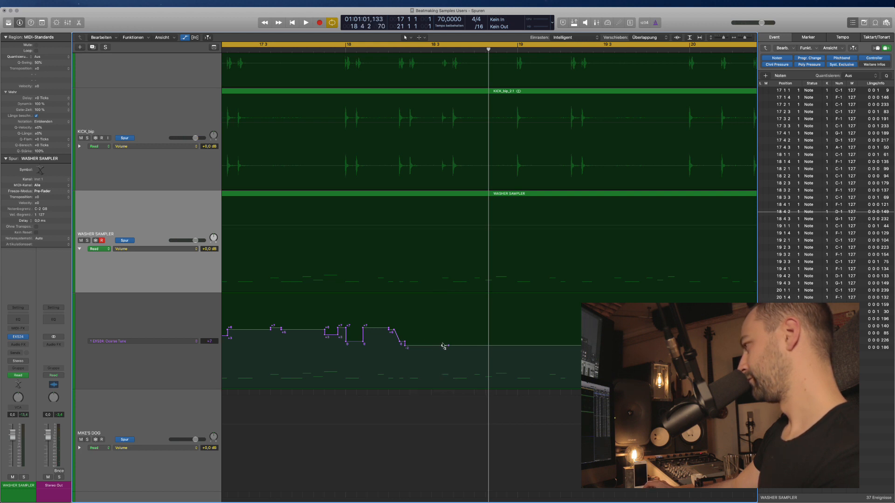
key(space)
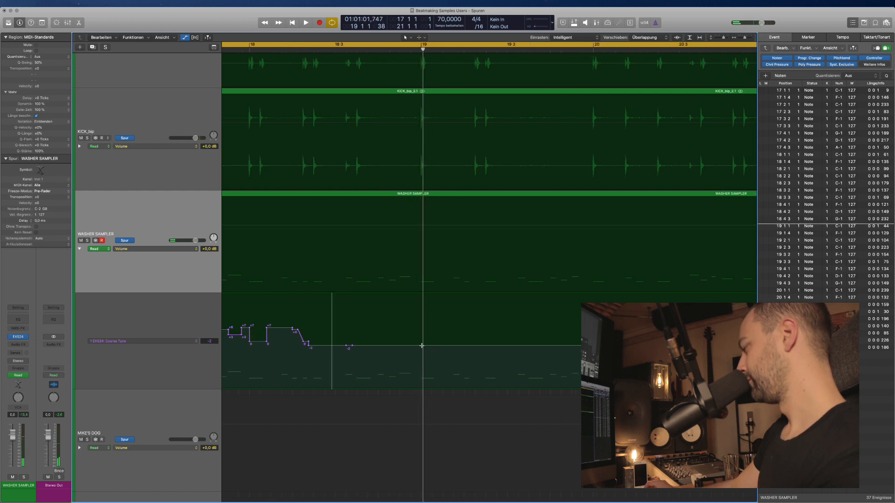
Add a Coarse Tune point at bar 19 and audition from the cycle start.
click(421, 346)
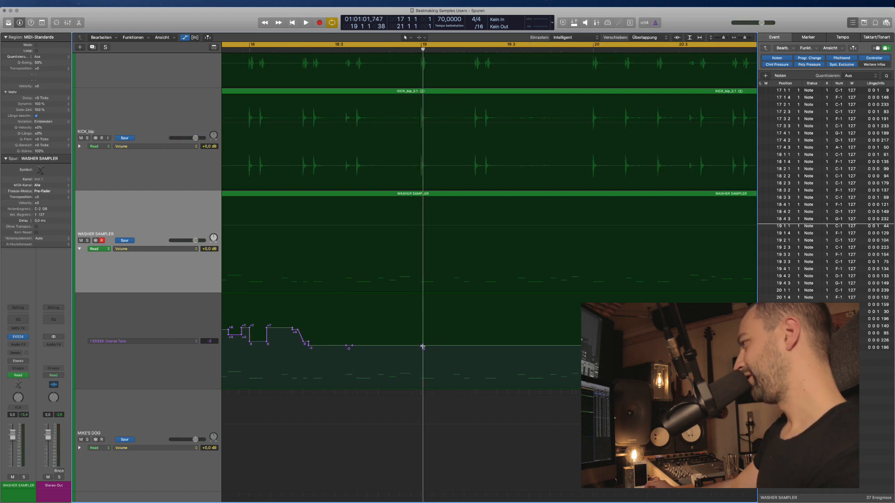
click(422, 346)
drag(425, 343, 425, 341)
key(super+Left)
scroll(426, 343, left, 5)
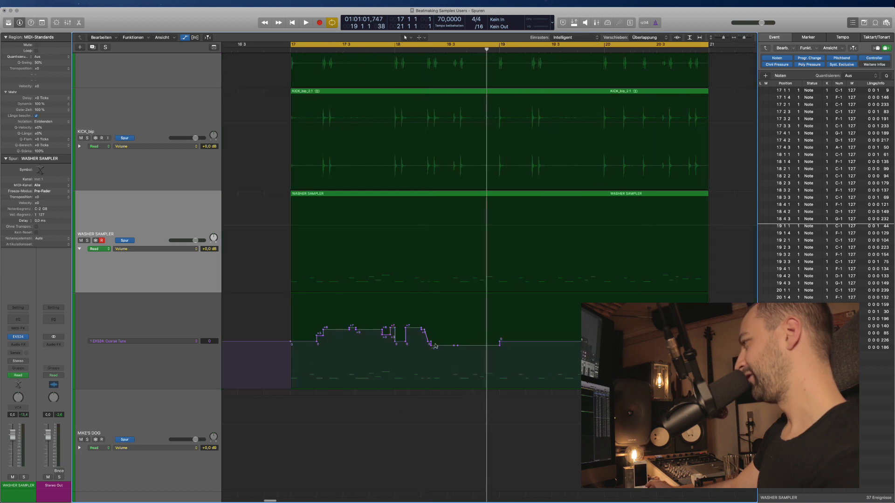
scroll(447, 346, right, 2)
key(space)
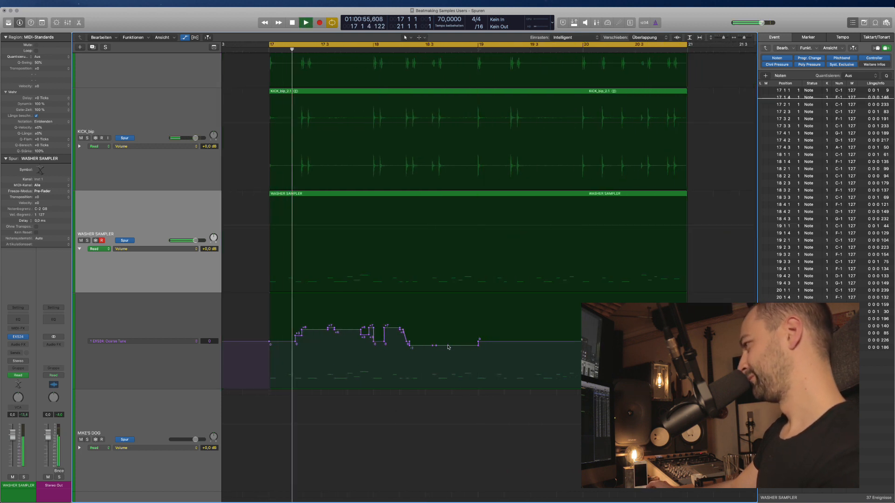
key(super+Right)
scroll(437, 347, left, 1)
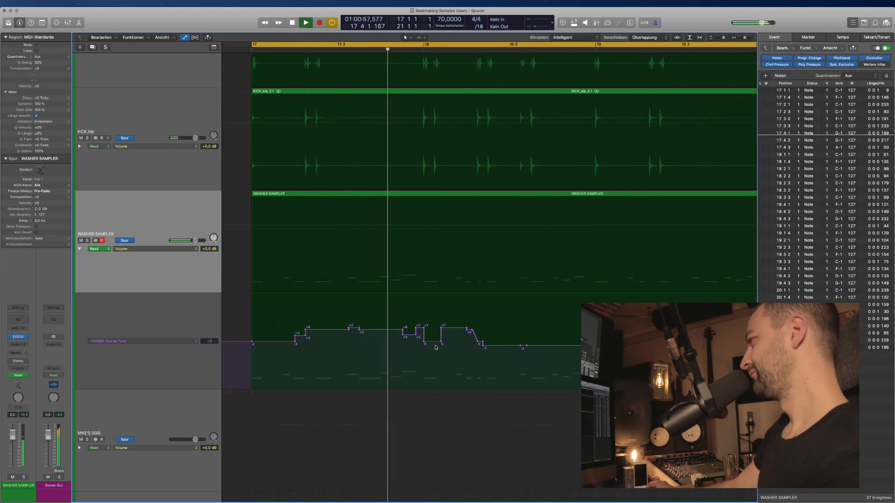
key(space)
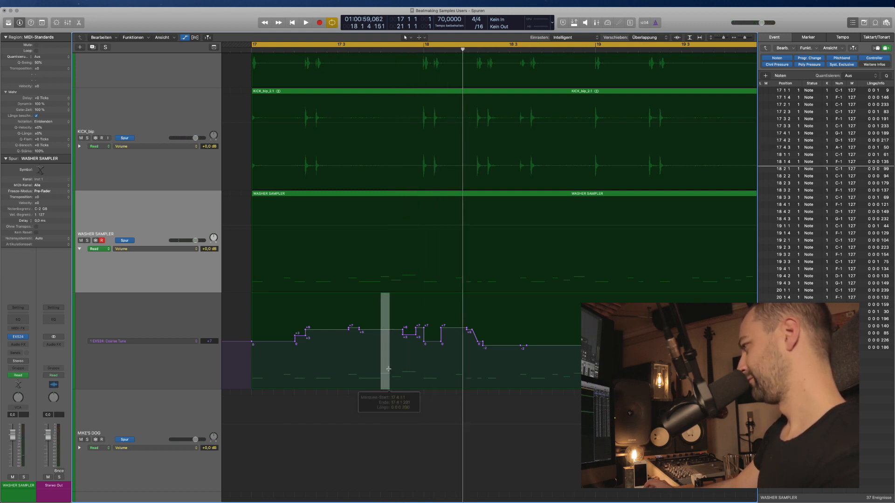
Raise the Coarse Tune point at 17 4 1 1 and audition the change.
drag(389, 369, 389, 369)
key(space)
click(385, 333)
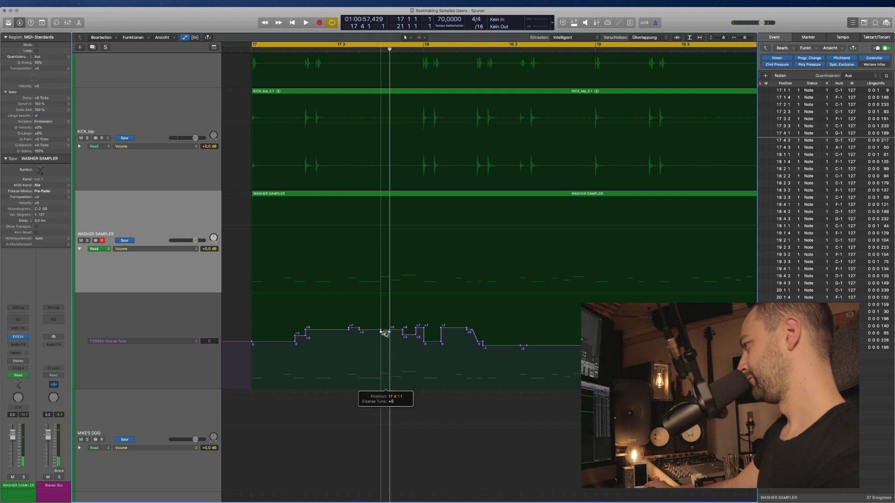
key(space)
drag(387, 339, 386, 332)
key(space)
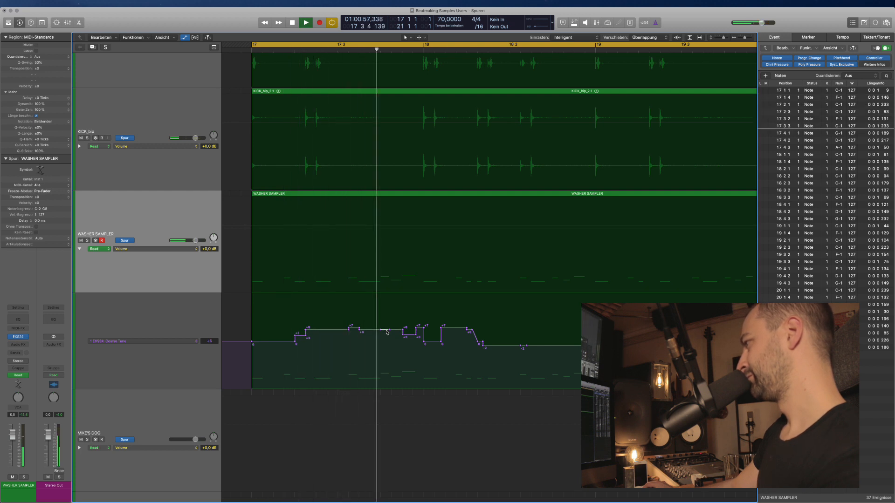
key(space)
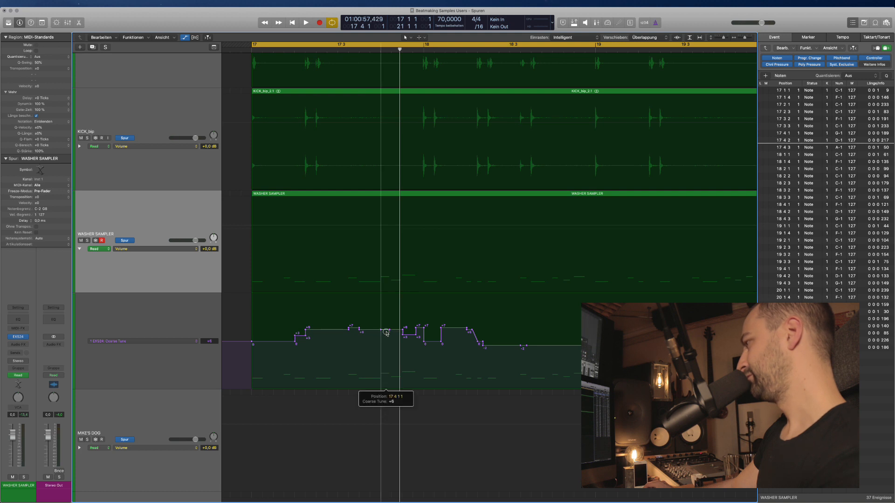
key(space)
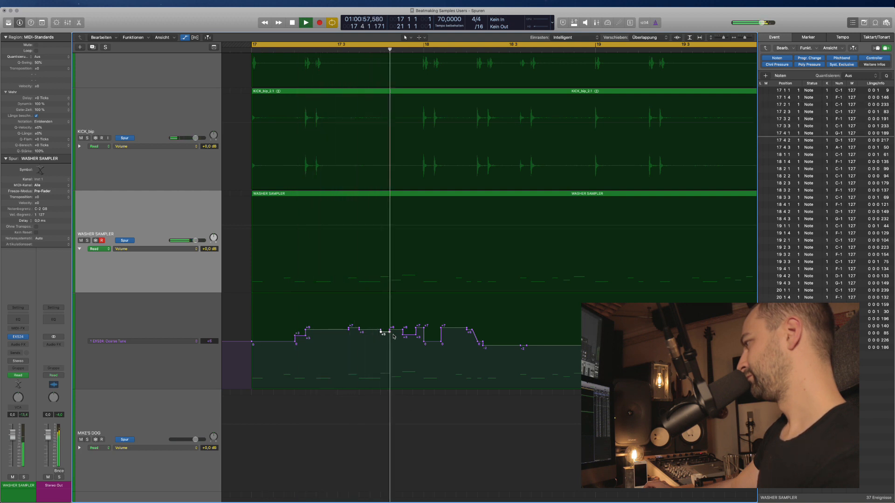
key(space)
key(space)
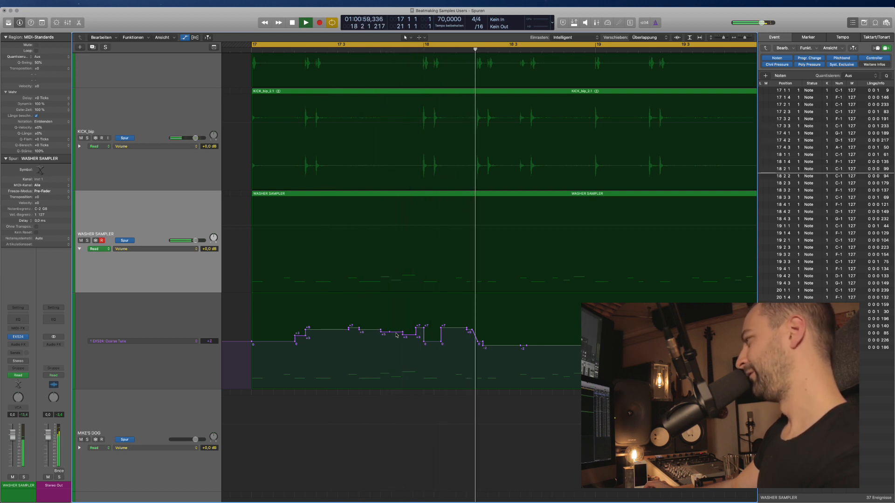
Delete the Coarse Tune points from bar 18 3 onward and replay from bar 17.
scroll(460, 348, right, 2)
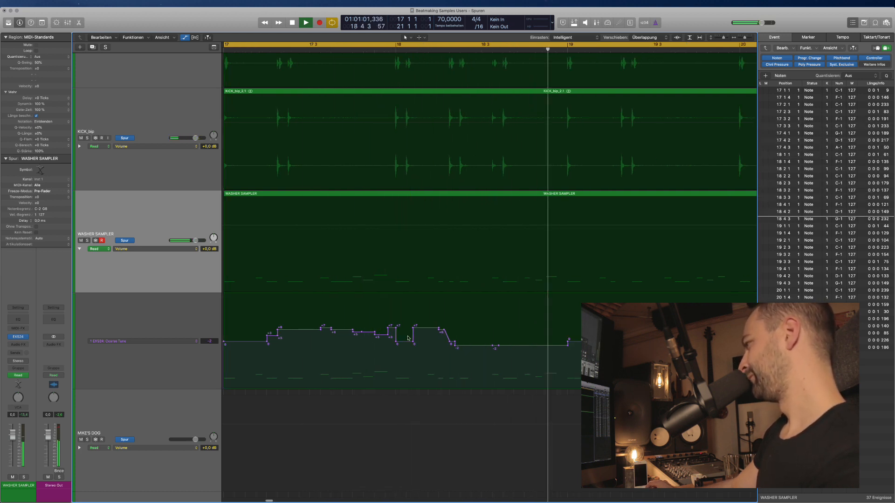
key(space)
key(space)
scroll(464, 350, left, 1)
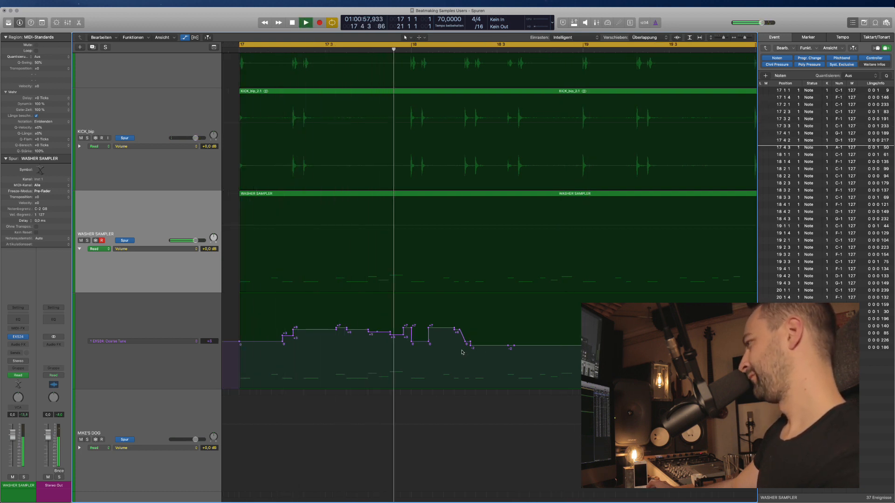
scroll(463, 352, right, 1)
scroll(462, 352, right, 1)
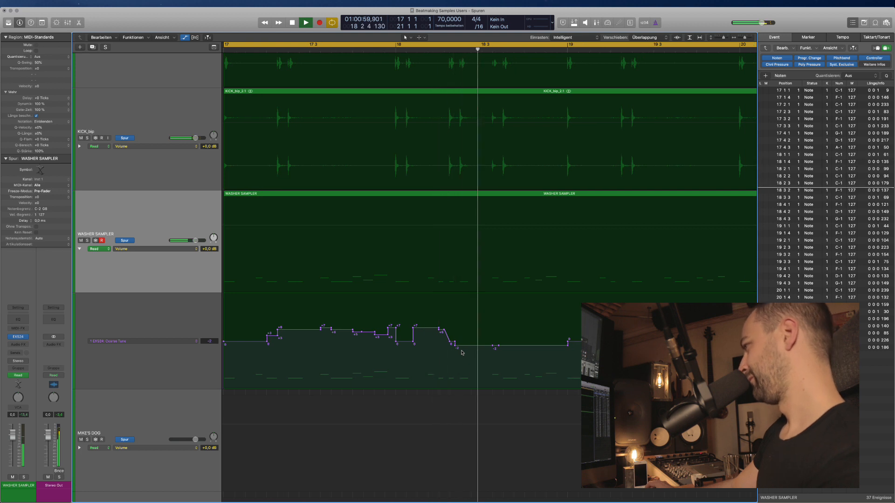
key(space)
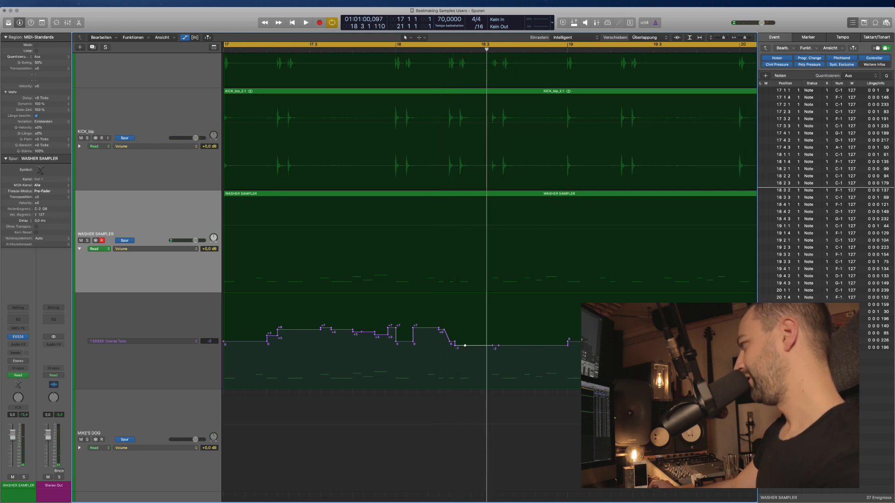
drag(589, 345, 442, 339)
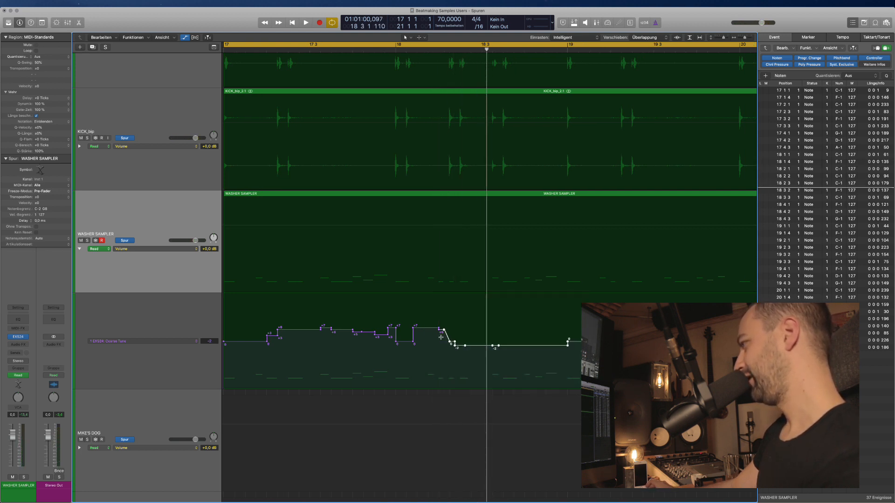
key(Delete)
key(space)
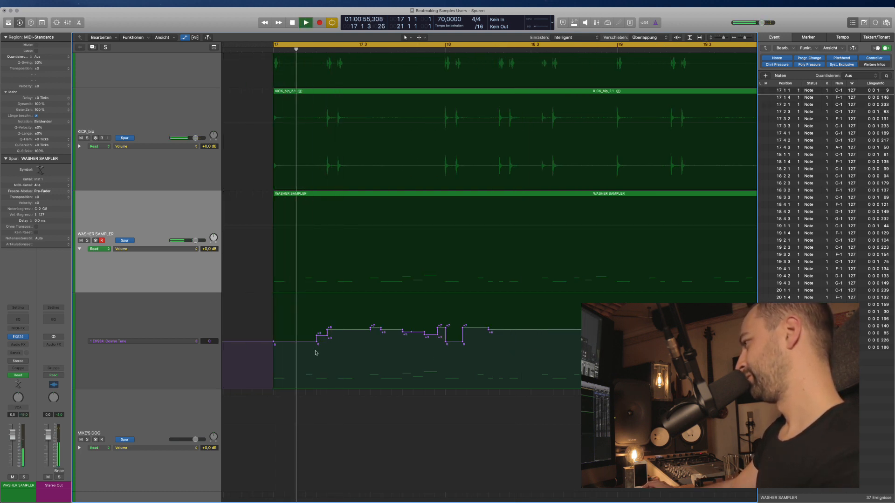
Audition the loop from bar 17 and zoom in on the Coarse Tune lane around the playhead.
key(space)
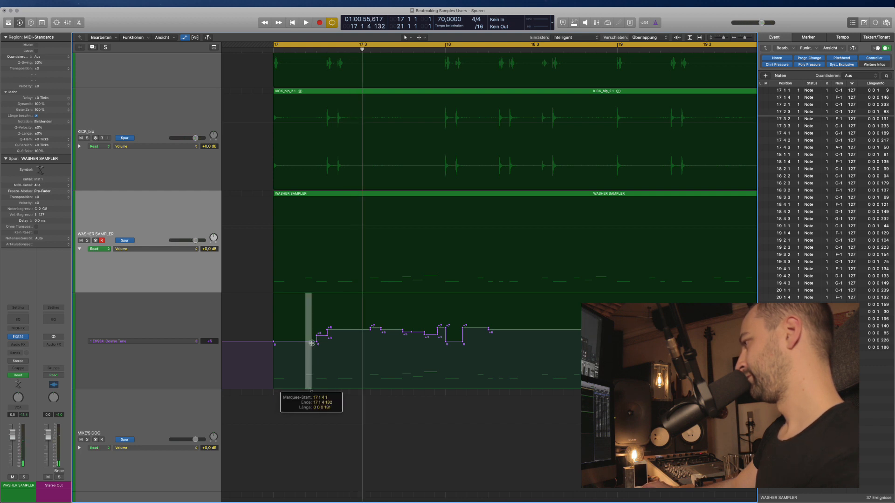
key(space)
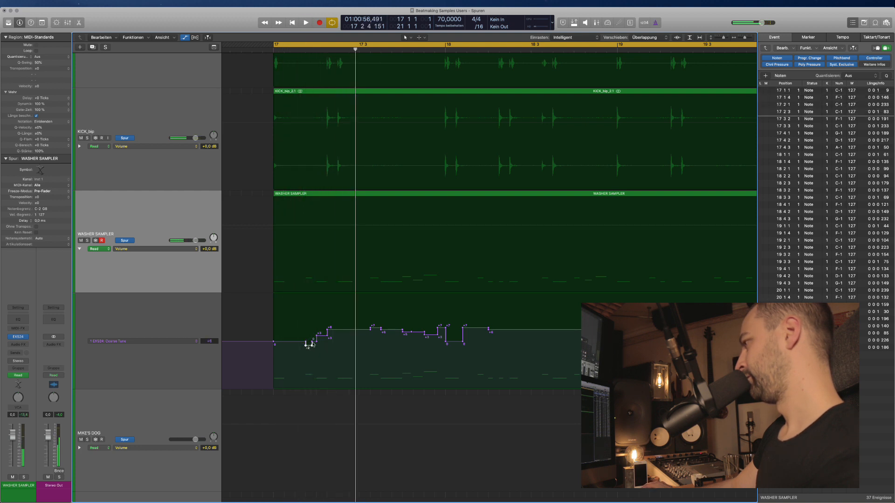
key(space)
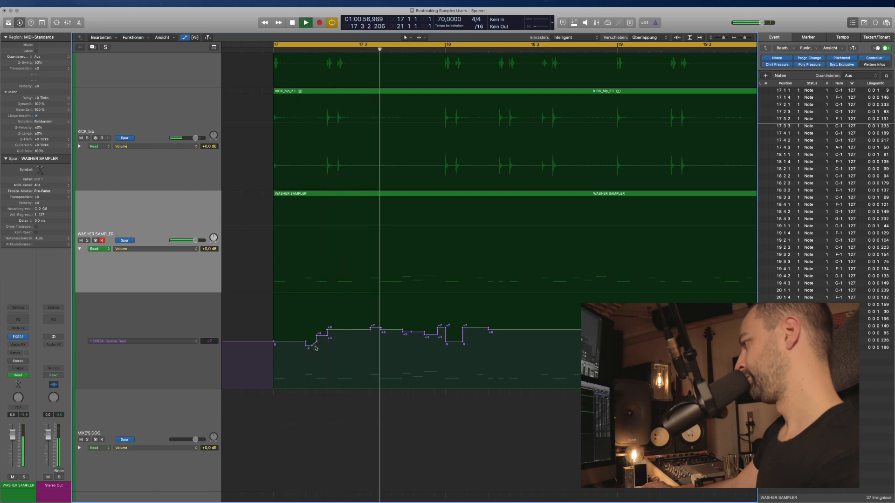
key(space)
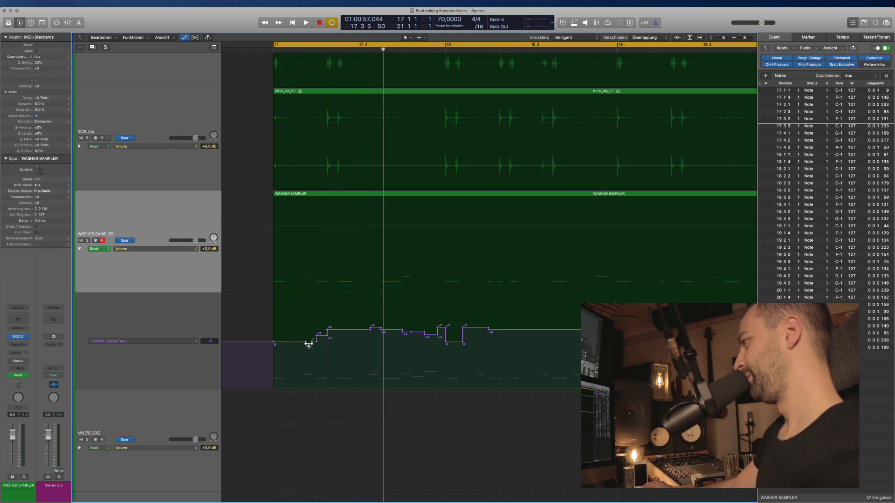
key(space)
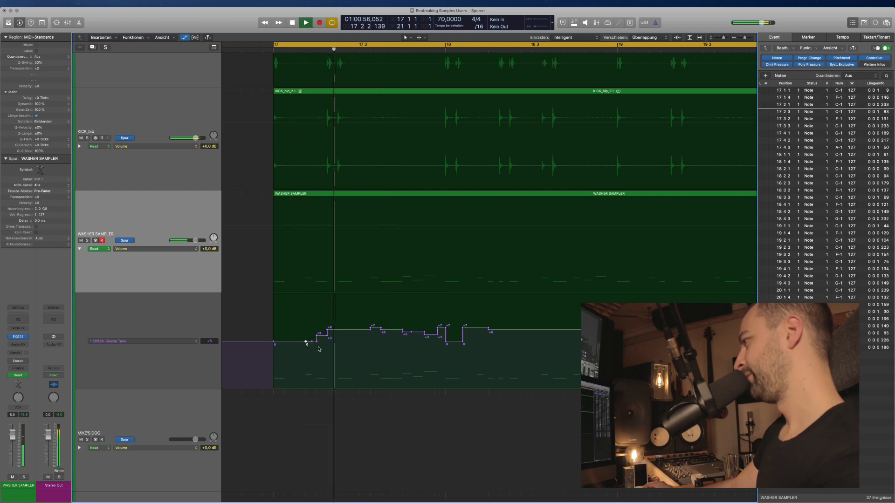
scroll(320, 349, right, 1)
scroll(319, 349, right, 1)
scroll(320, 349, right, 2)
key(super+Right)
key(super+Right)
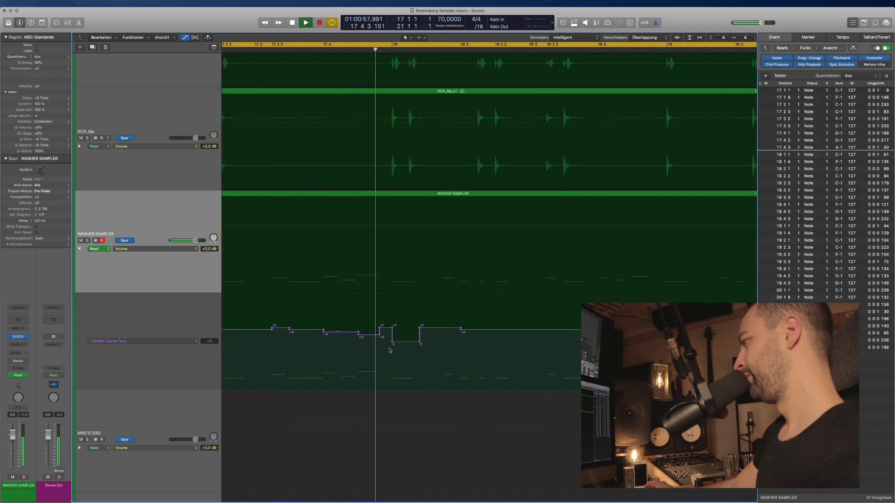
scroll(406, 355, right, 3)
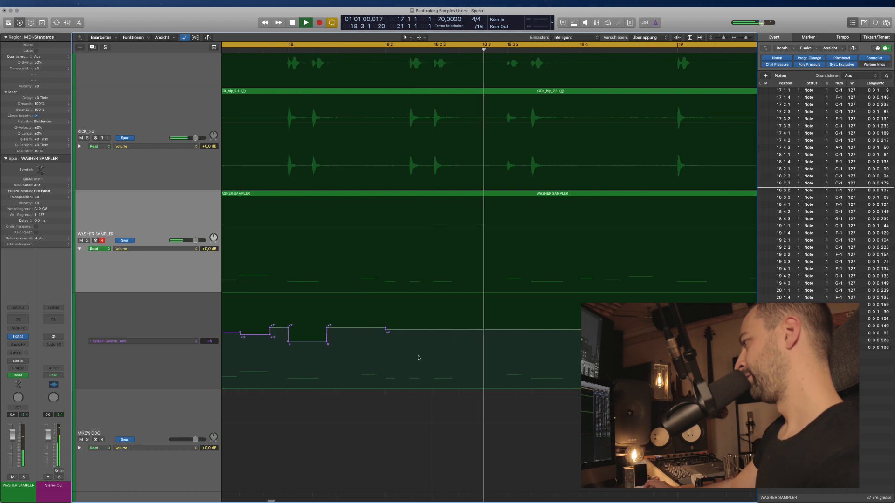
key(space)
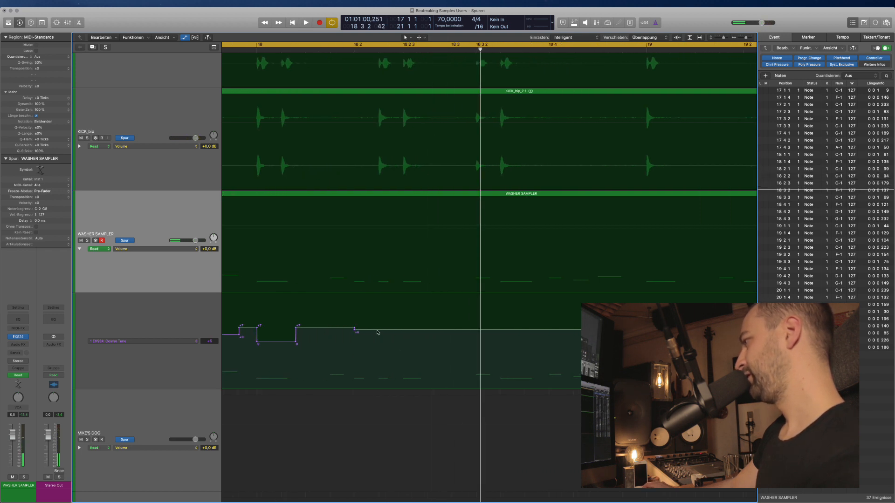
Add Coarse Tune points early in bar 18 and lower the +6 step to +4.
mouse_move(376, 330)
mouse_down()
mouse_move(390, 330)
mouse_move(386, 337)
mouse_up()
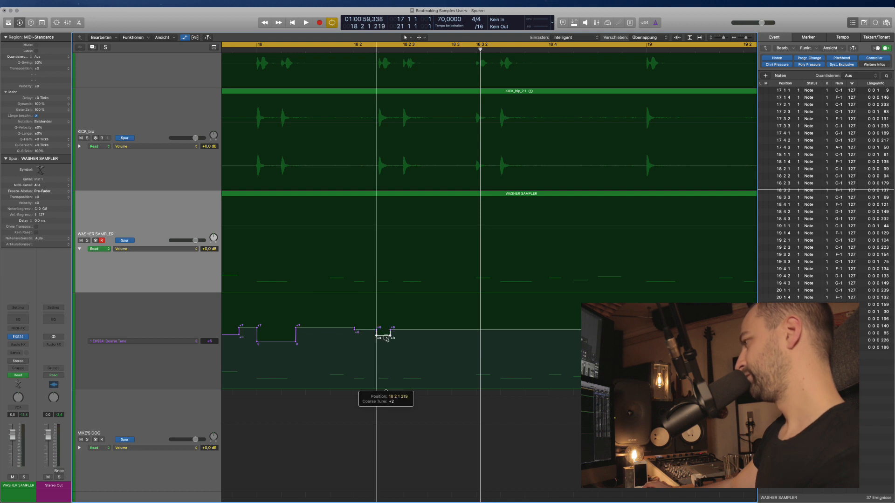
drag(397, 333, 397, 338)
click(293, 50)
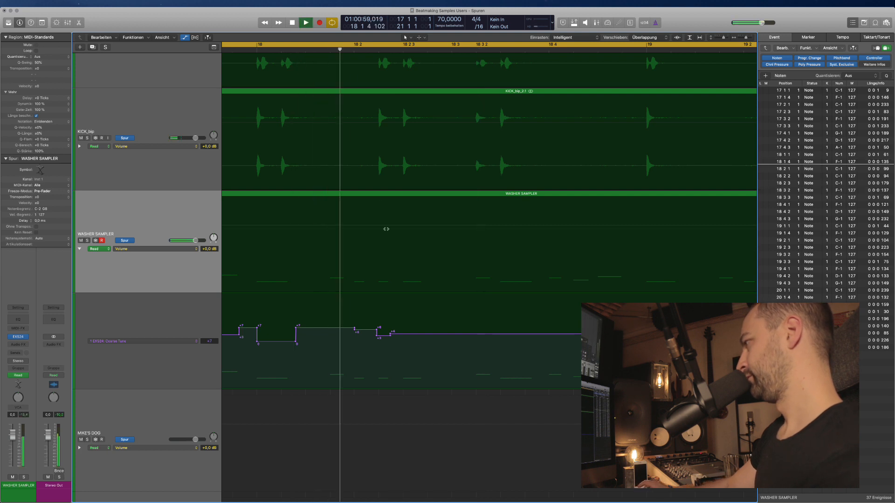
click(398, 335)
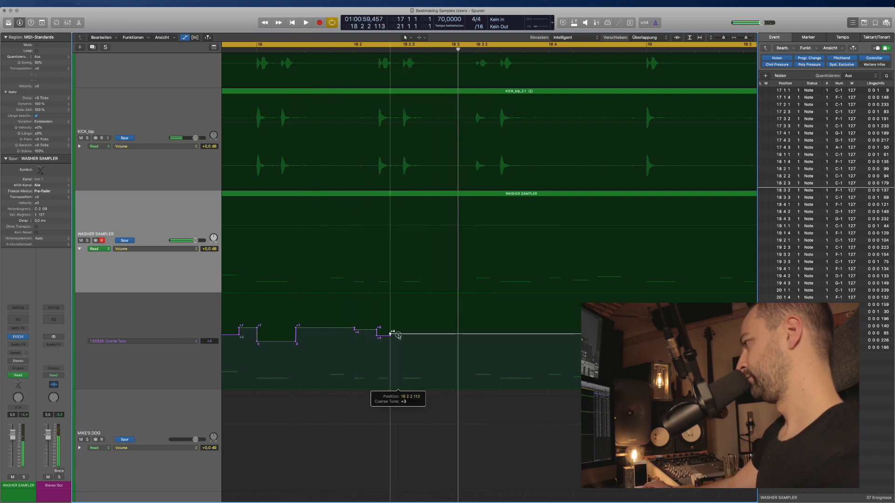
drag(398, 337, 382, 339)
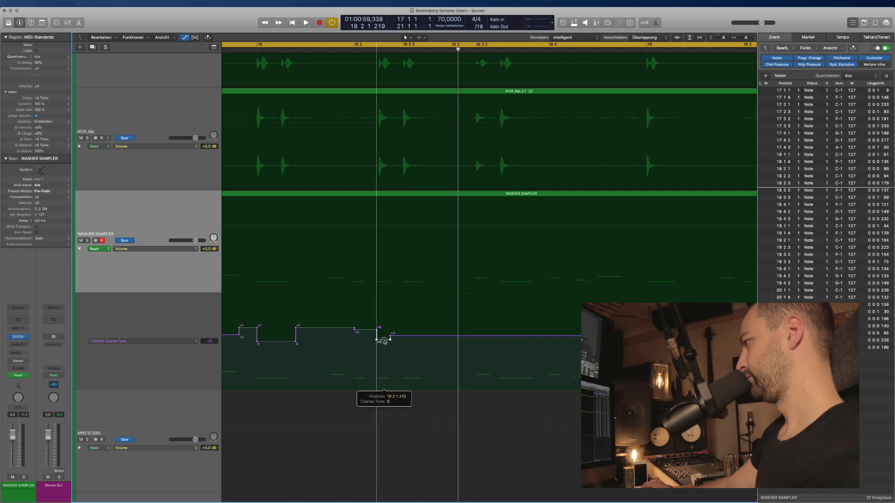
click(297, 54)
key(space)
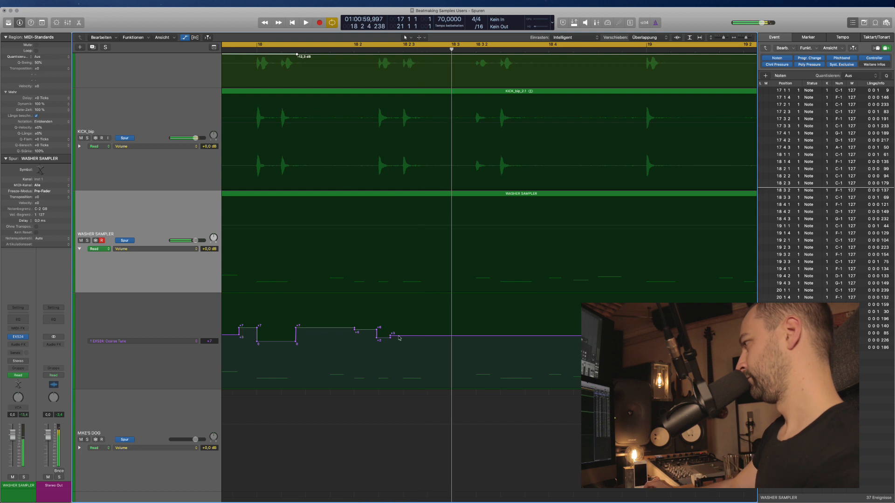
Add a +3 Coarse Tune point after the +2 step and play it back.
drag(392, 336, 400, 334)
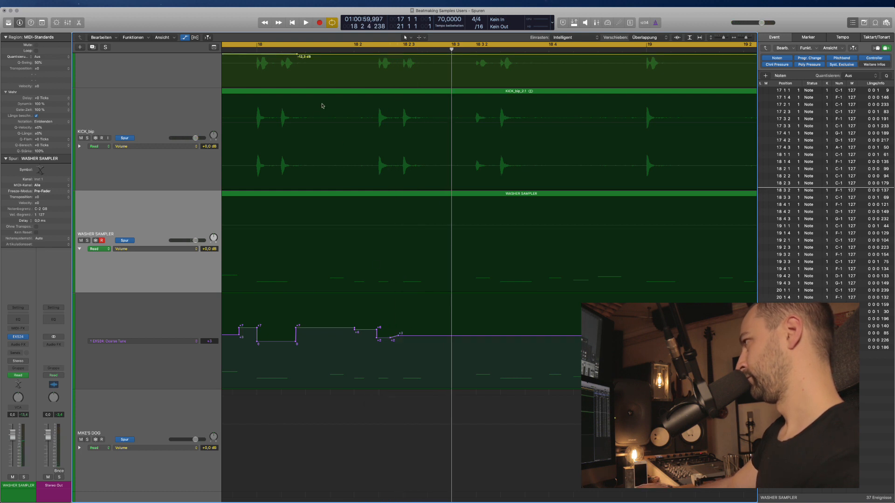
key(space)
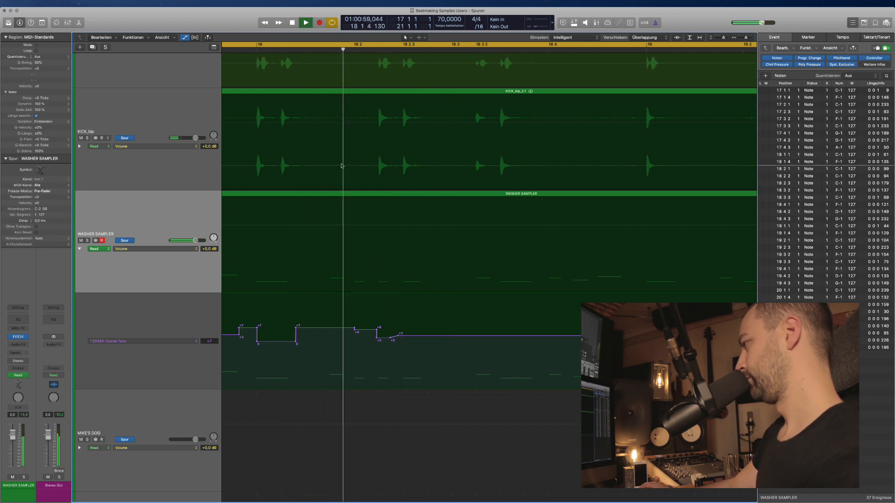
key(space)
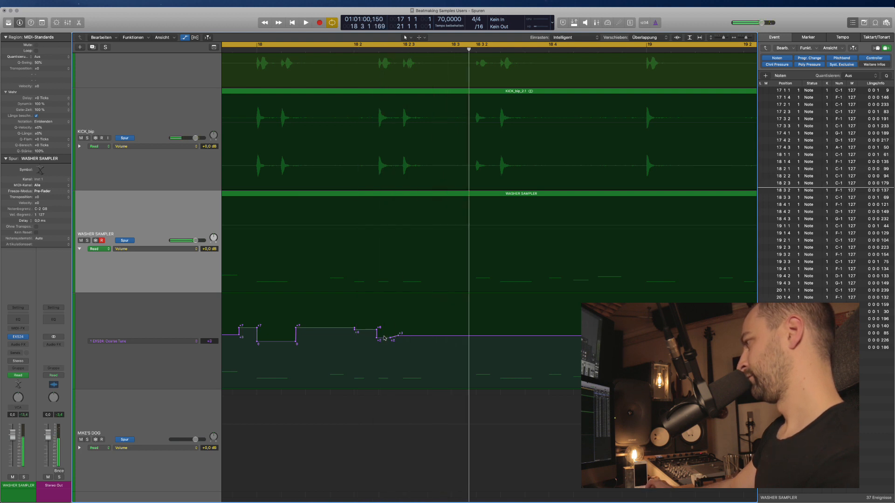
key(space)
key(super+Left)
key(super+Left)
scroll(395, 340, left, 4)
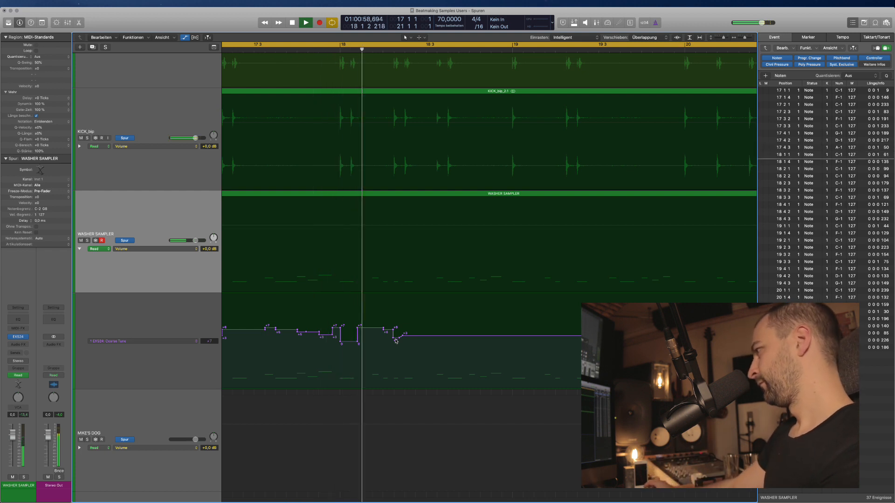
scroll(397, 343, right, 2)
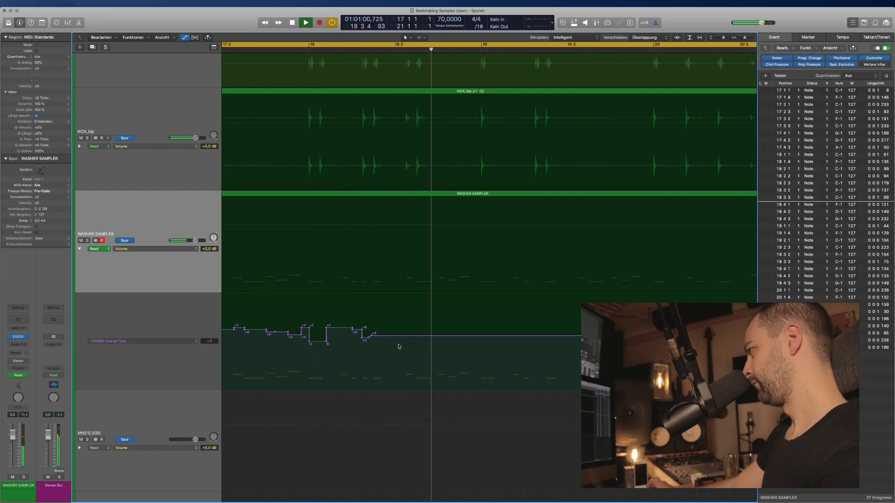
scroll(399, 346, right, 3)
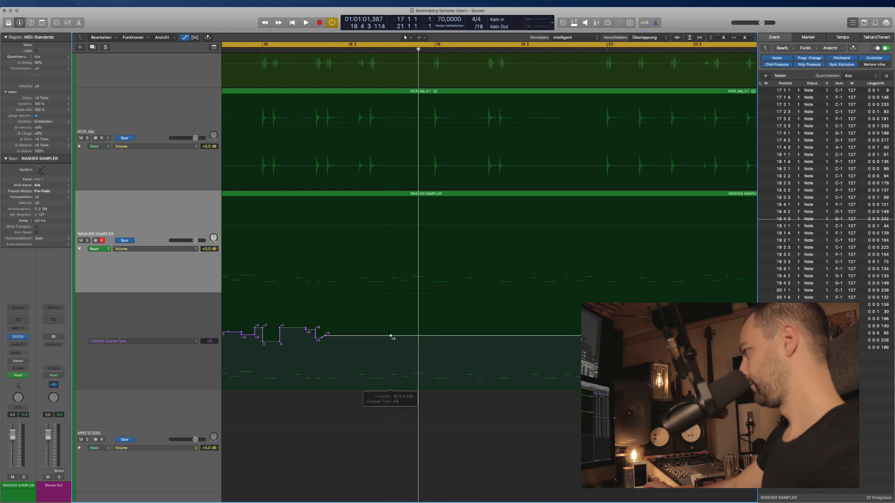
Drop a brief Coarse Tune span at 18 4 down to -3.
drag(409, 337, 402, 338)
click(411, 336)
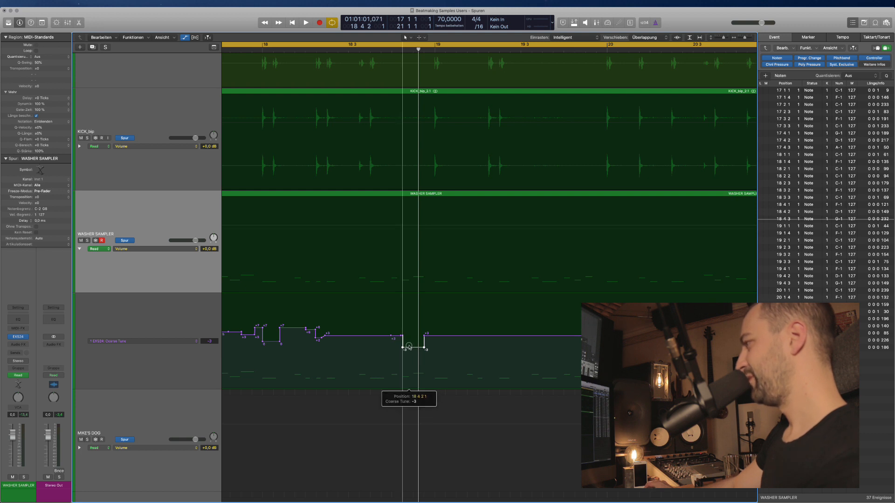
drag(409, 347, 409, 347)
key(space)
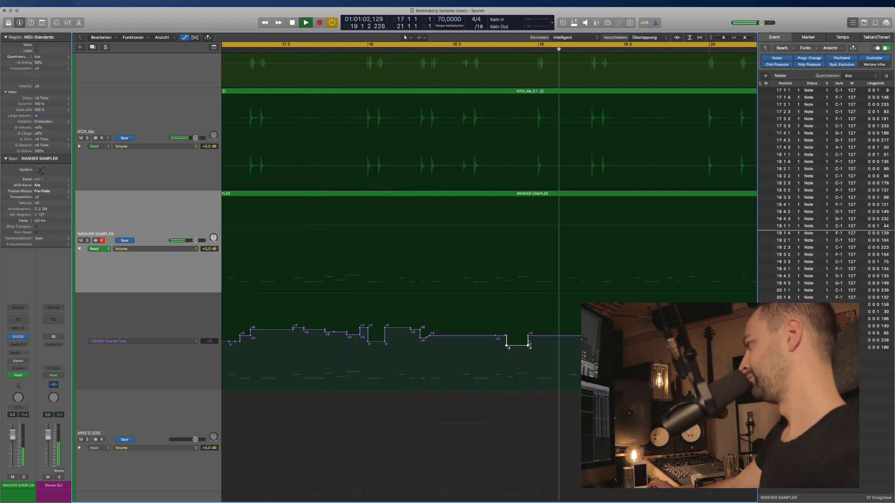
Select a span of the Coarse Tune automation and play the loop from bar 17.
key(space)
scroll(546, 342, right, 2)
scroll(511, 343, right, 2)
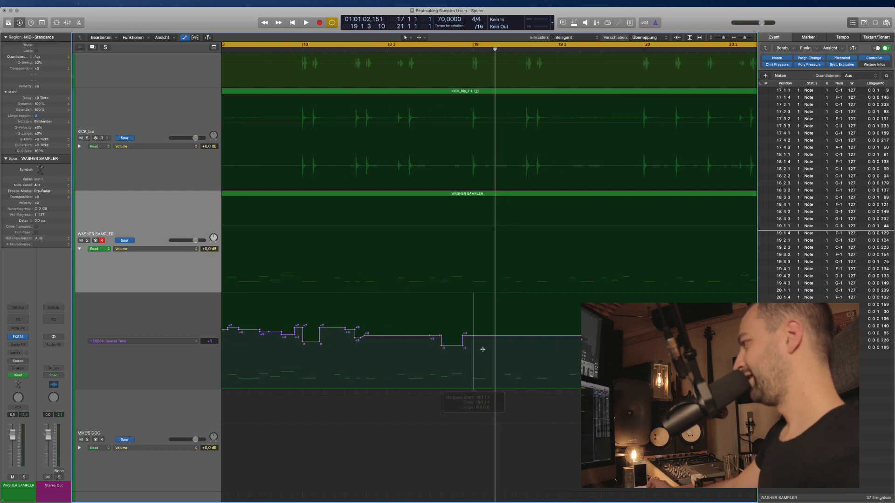
scroll(483, 349, down, 2)
mouse_move(482, 343)
mouse_down()
mouse_move(247, 328)
mouse_move(260, 341)
mouse_move(474, 342)
mouse_up()
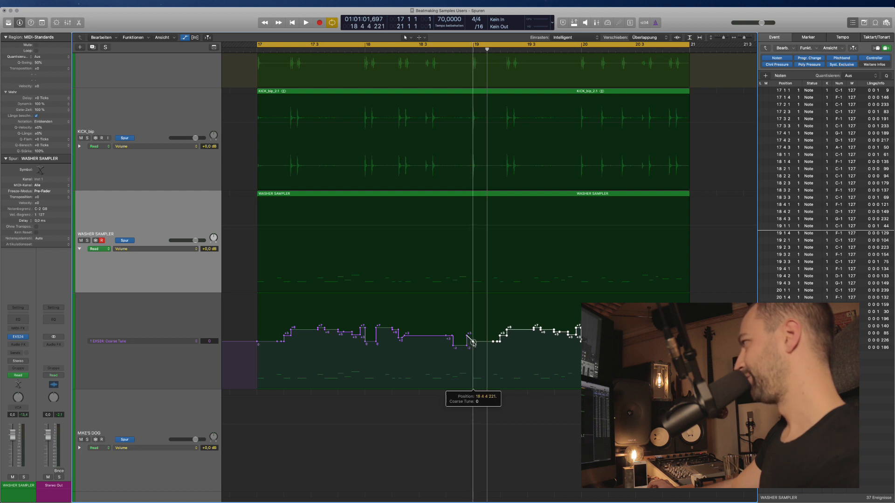
key(space)
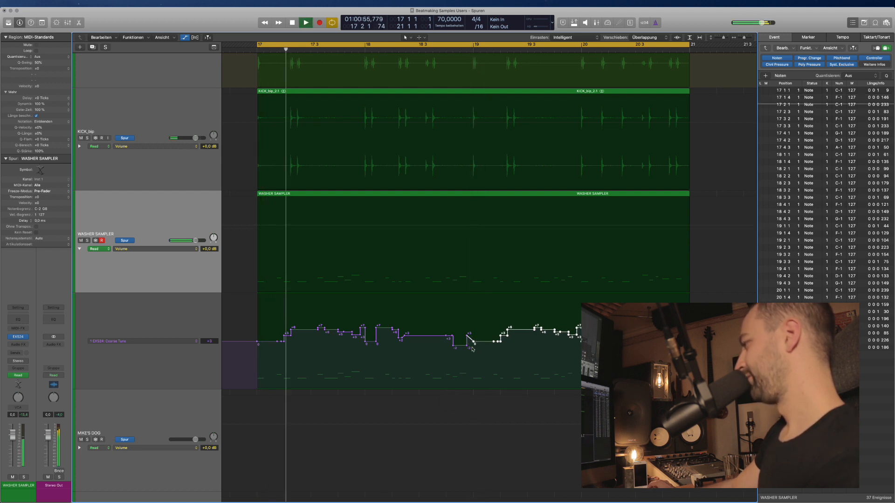
scroll(470, 352, right, 2)
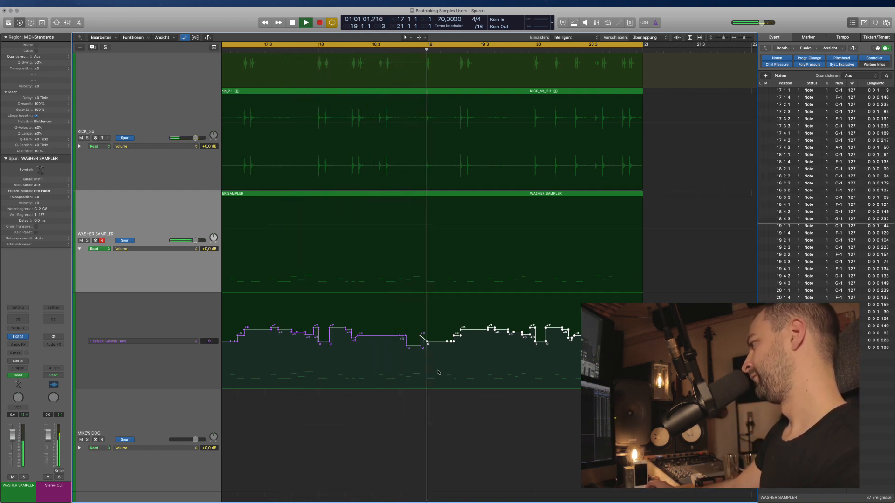
Add a short +3 pitch step at 18 4 4, just before bar 19.
key(super+Right)
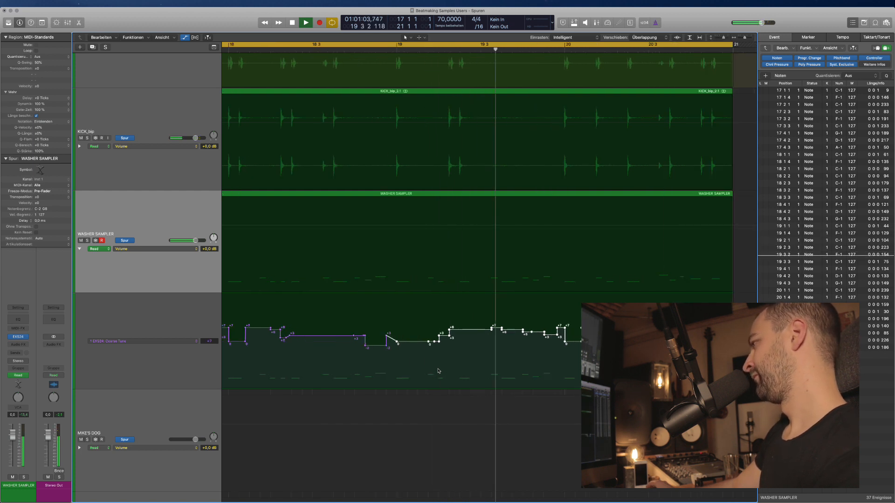
key(super+Right)
key(super+Right)
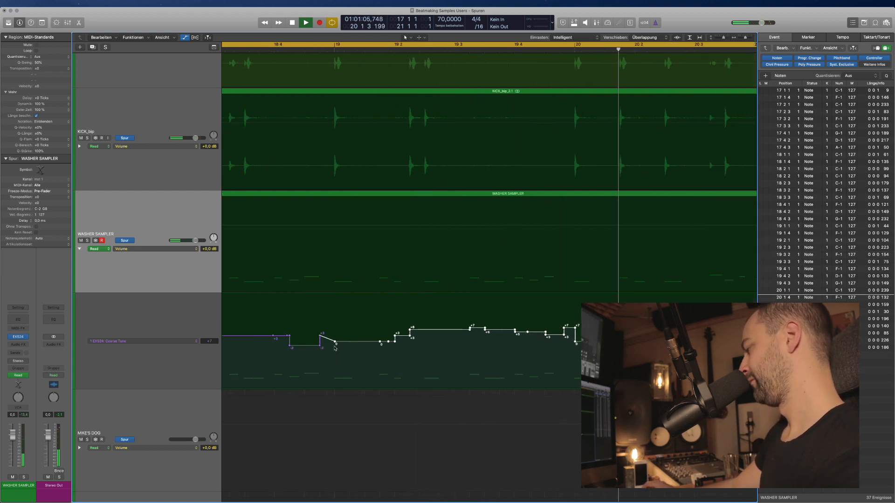
drag(321, 350, 331, 351)
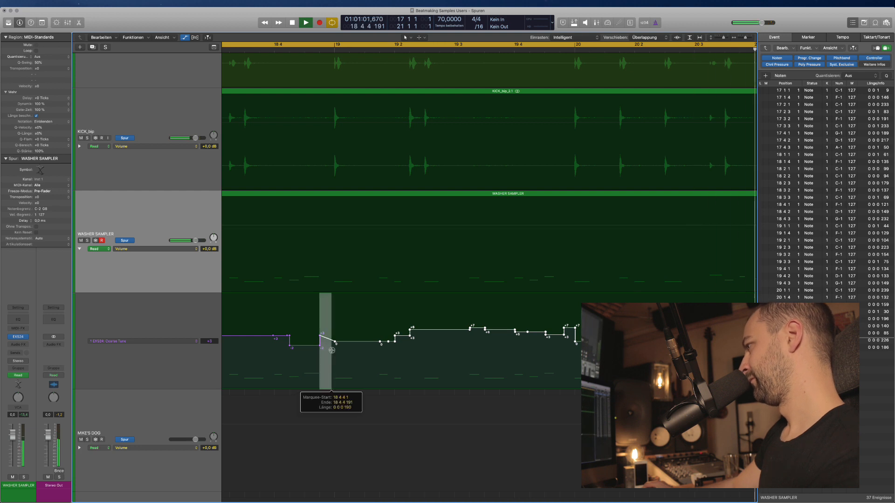
click(331, 342)
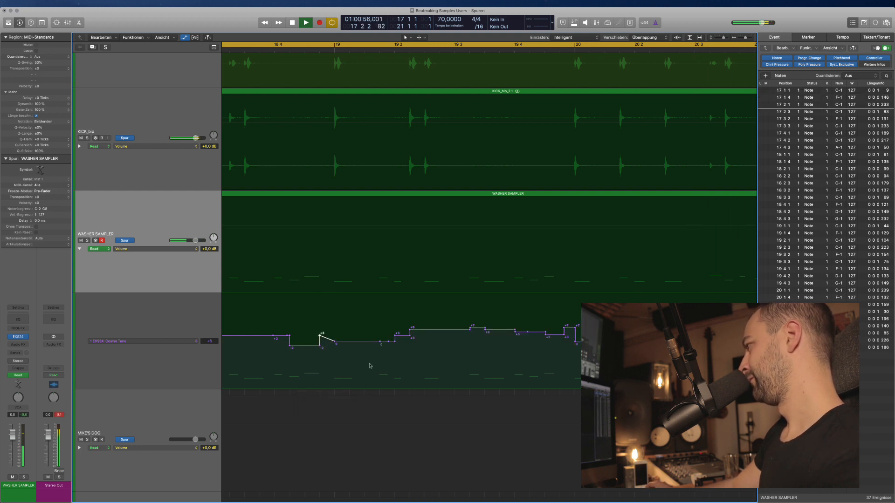
key(super+Left)
key(super+Left)
key(super+Left)
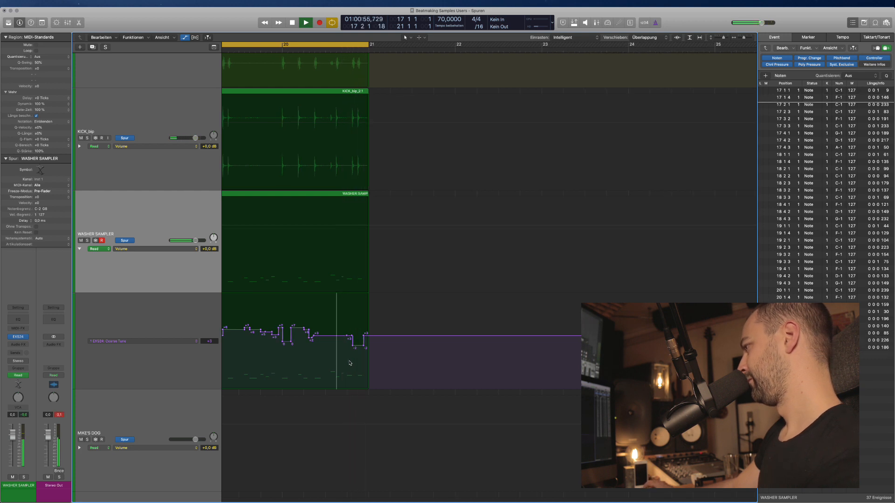
Raise the Coarse Tune steps near bar 20 from -2 to -1 and from +4 to +5.
key(super+Right)
key(super+Right)
key(super+Right)
drag(396, 348, 396, 333)
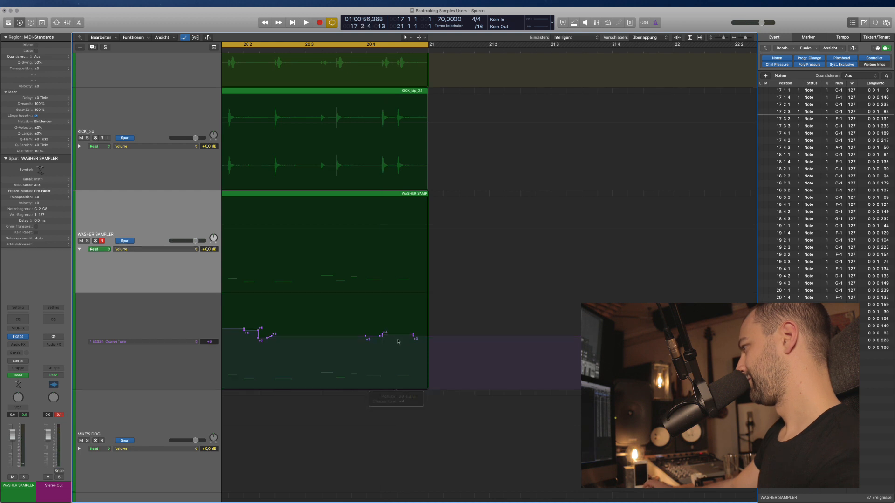
key(super+Down)
drag(398, 438, 399, 430)
key(space)
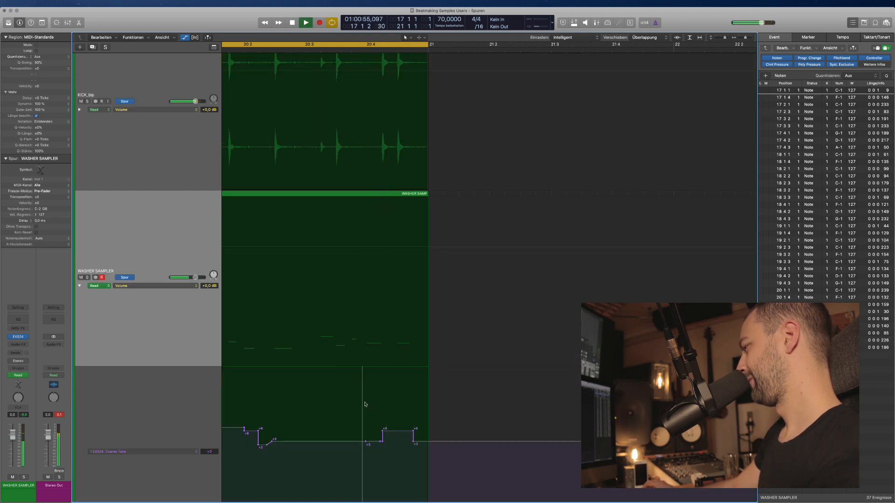
click(329, 412)
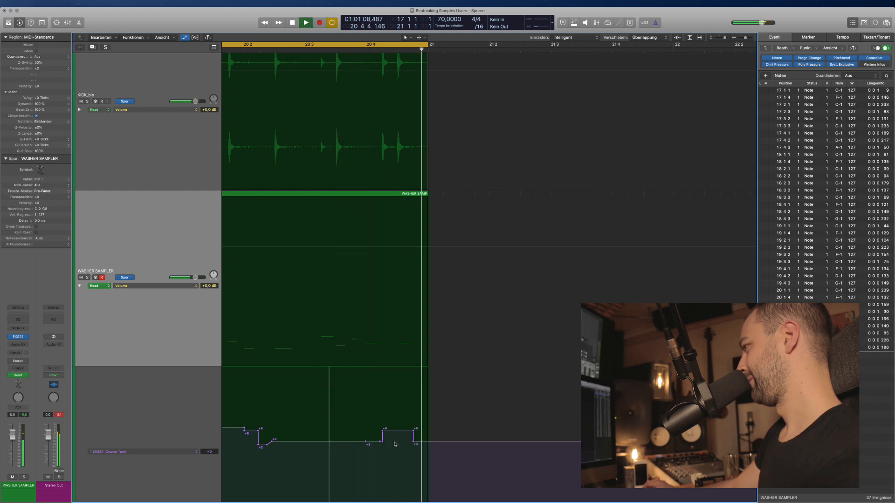
key(space)
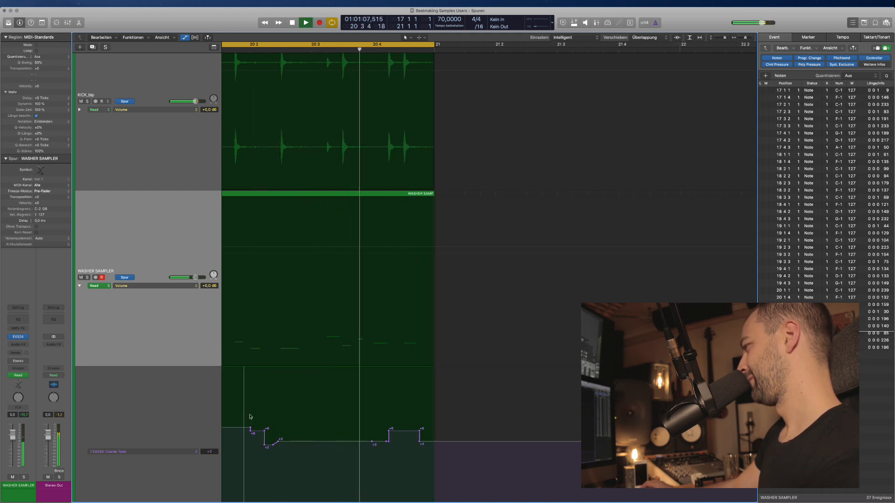
Play the whole loop zoomed out, then stop and hide the automation lanes.
key(super+Left)
key(super+Left)
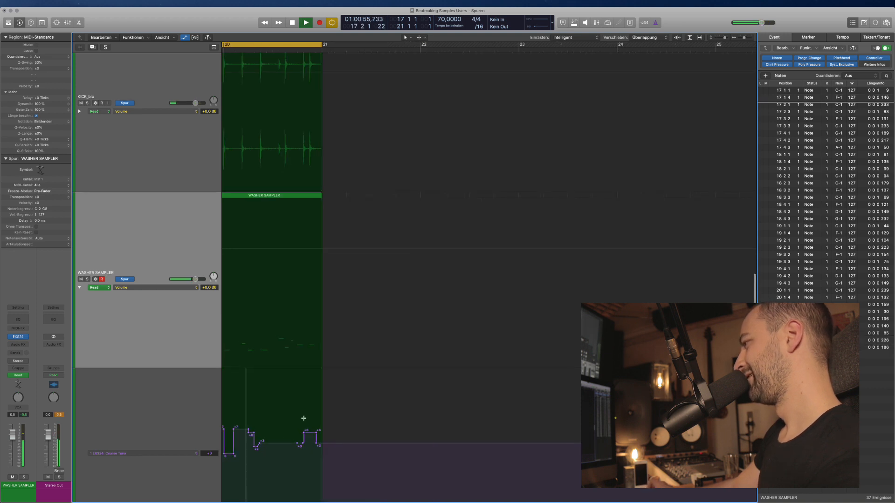
scroll(306, 419, down, 5)
scroll(308, 420, left, 8)
key(space)
key(space)
scroll(312, 423, left, 2)
scroll(310, 422, left, 5)
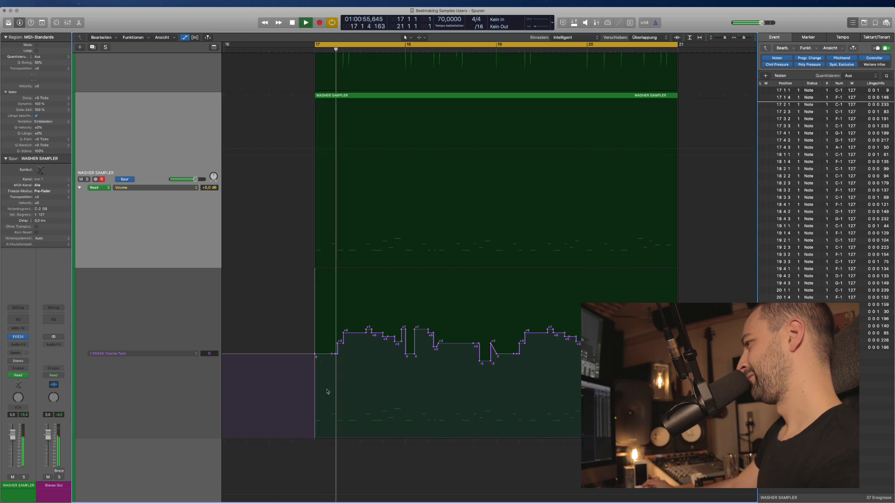
scroll(244, 394, right, 2)
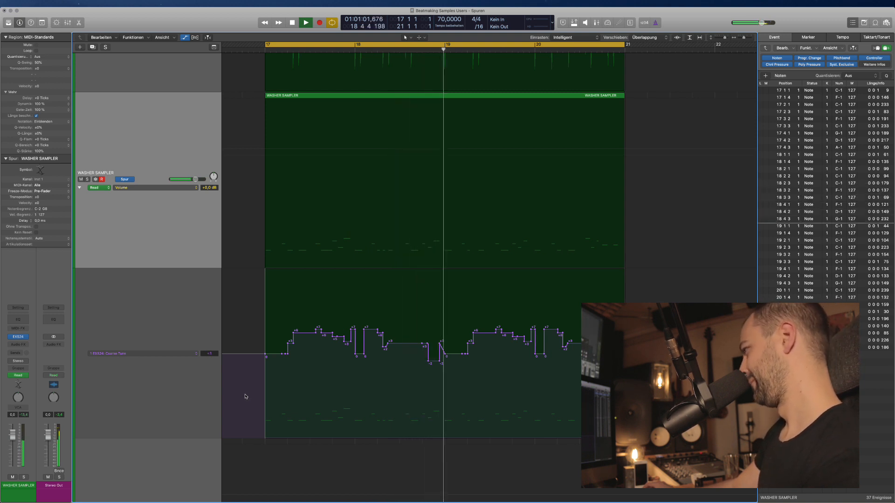
scroll(285, 396, right, 2)
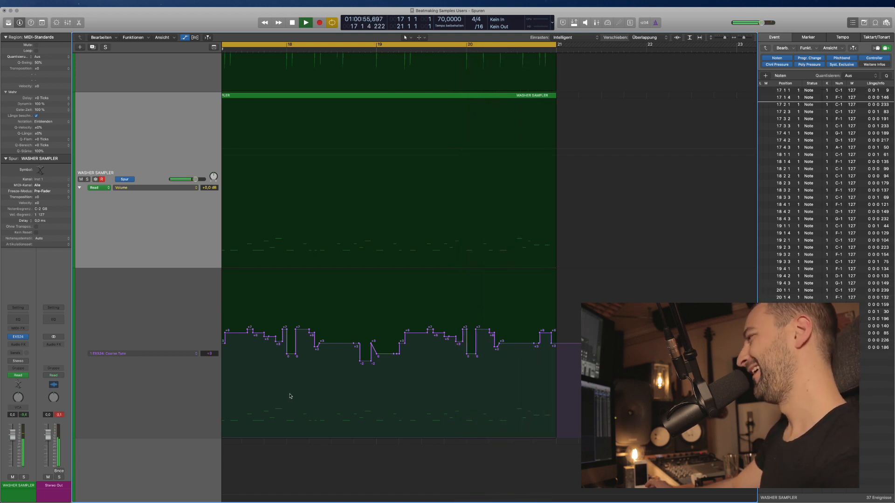
key(super+Left)
scroll(293, 396, left, 2)
key(space)
key(a)
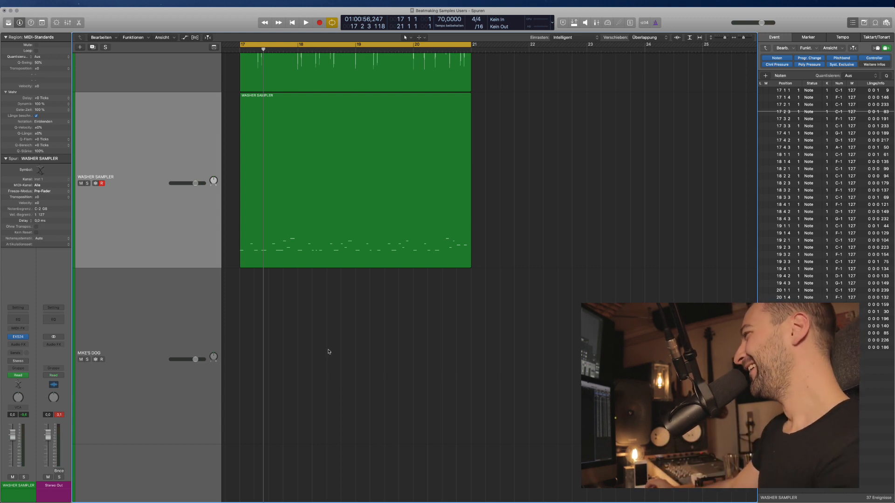
Insert FabFilter Pro-Q 3 (Stereo) on the WASHER SAMPLER channel and close its window.
scroll(329, 352, down, 3)
click(301, 203)
scroll(300, 254, down, 1)
click(301, 268)
click(175, 195)
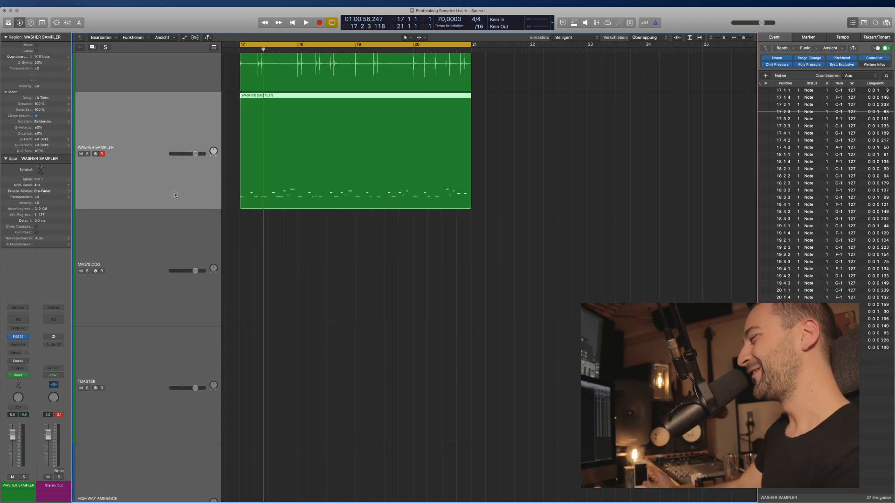
click(19, 345)
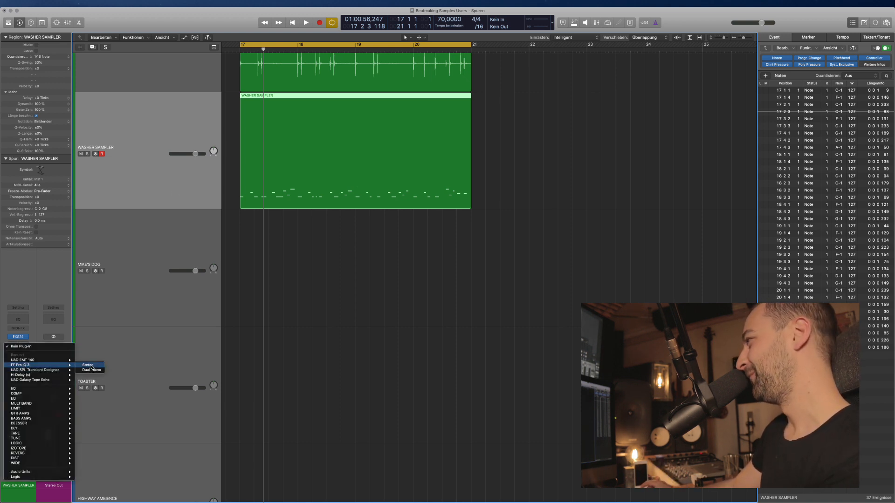
click(92, 366)
drag(12, 17, 298, 281)
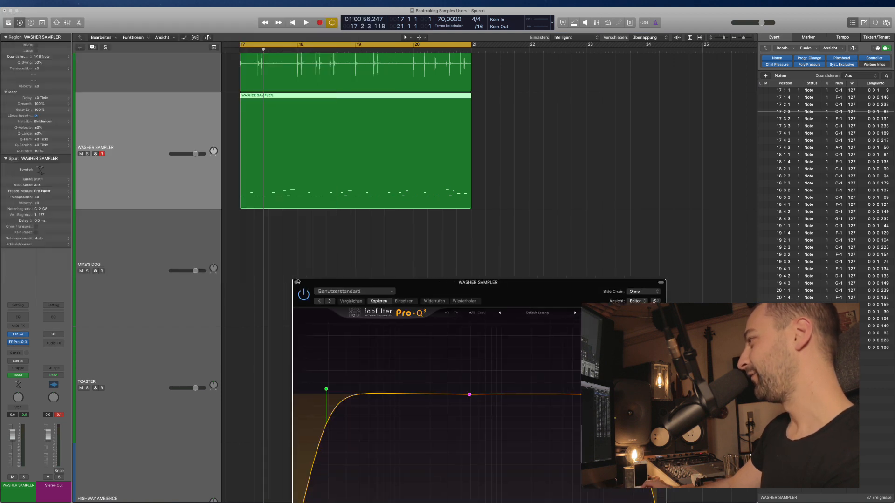
click(297, 283)
Bounce the WASHER SAMPLER region in place to a new audio track.
right_click(321, 182)
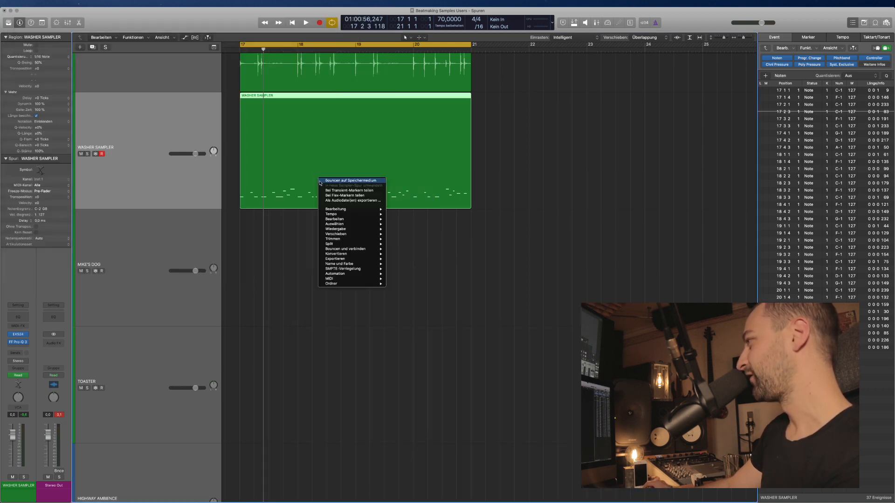
click(345, 181)
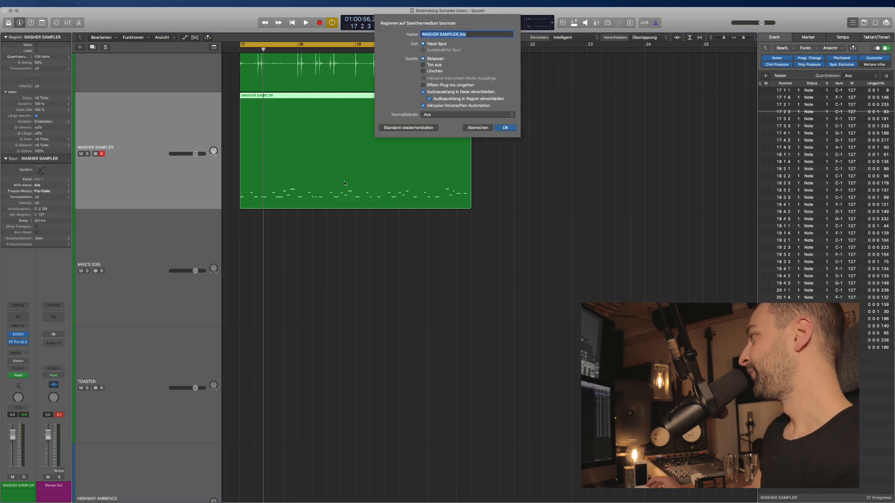
key(Return)
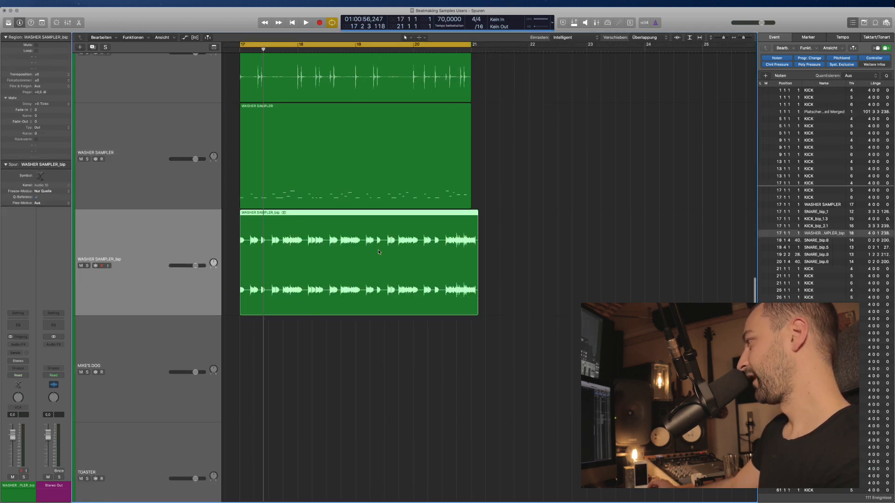
Mute the original WASHER SAMPLER MIDI track, keeping its region.
click(444, 163)
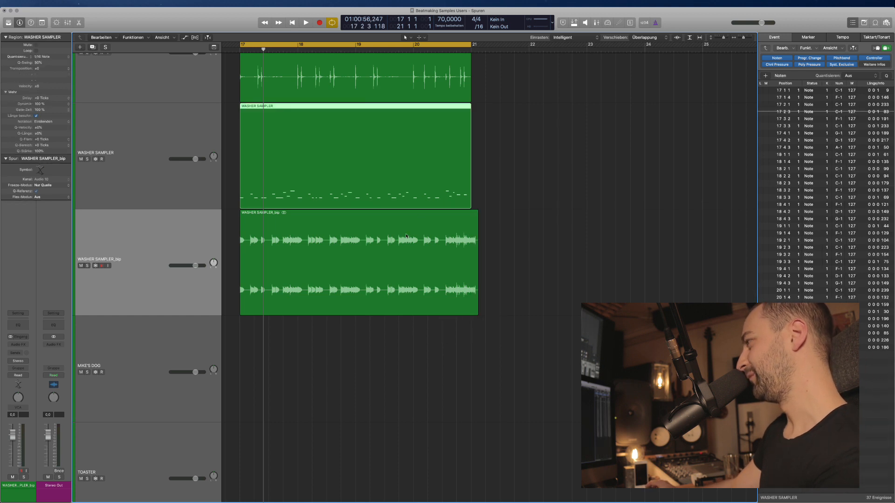
key(Delete)
key(super+z)
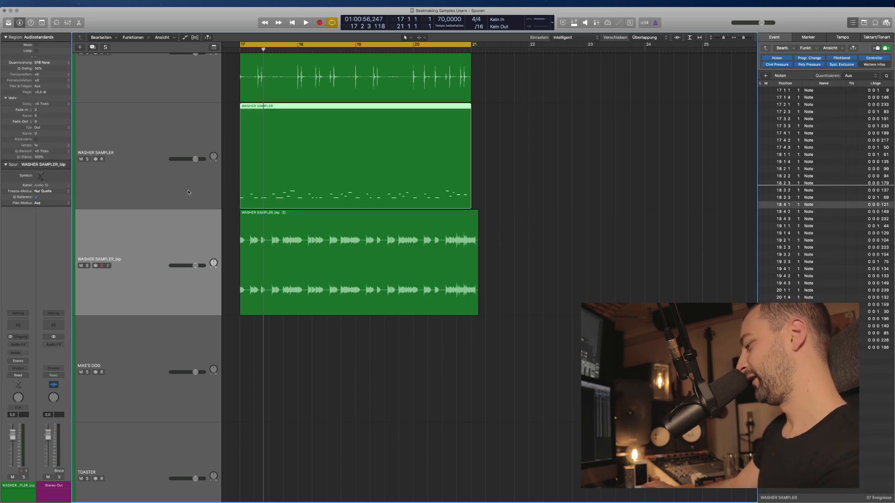
click(156, 184)
click(81, 158)
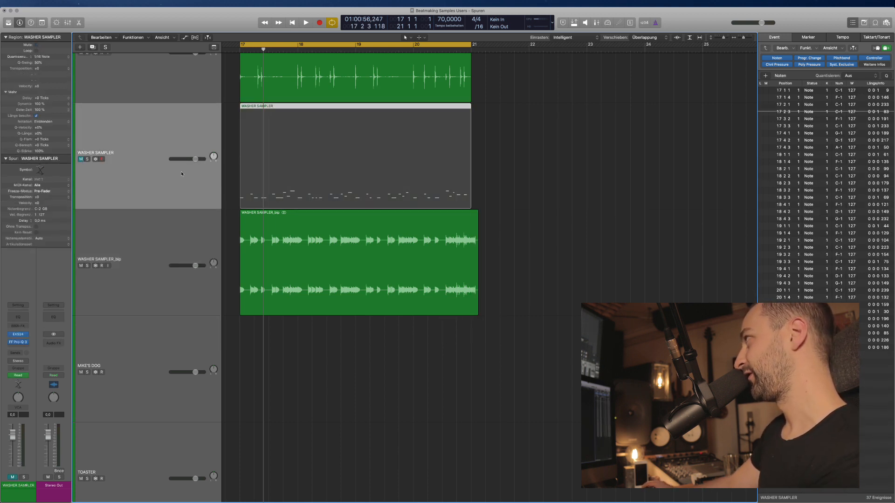
click(492, 284)
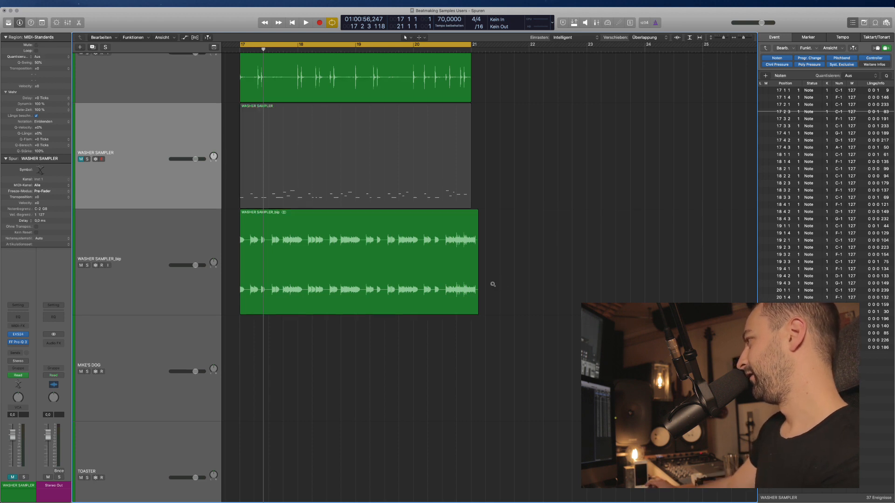
scroll(523, 294, down, 1)
Close the Event List and move the WASHER SAMPLER track to the top of the track list.
key(e)
scroll(509, 285, down, 3)
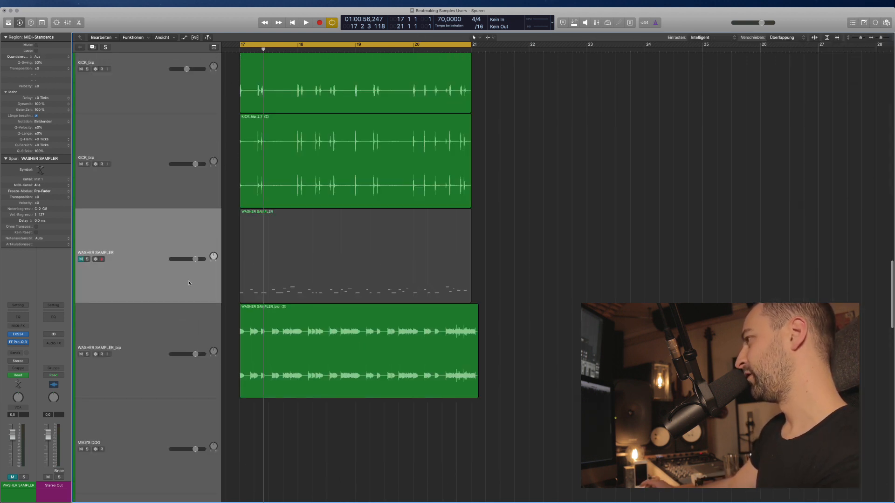
scroll(141, 243, up, 2)
scroll(149, 306, down, 2)
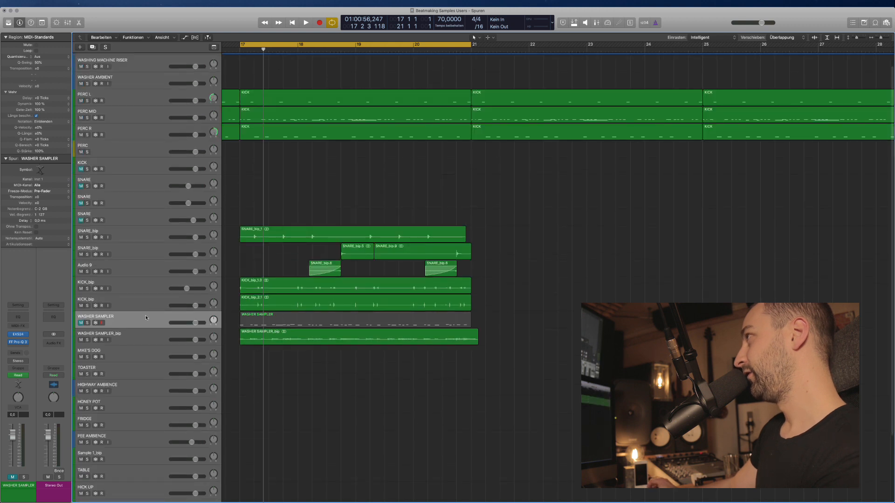
drag(146, 318, 150, 73)
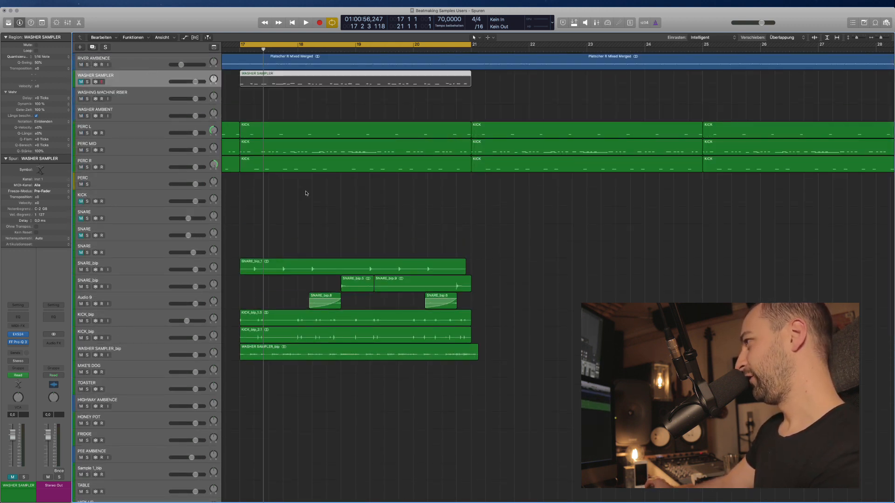
click(264, 113)
scroll(263, 120, down, 1)
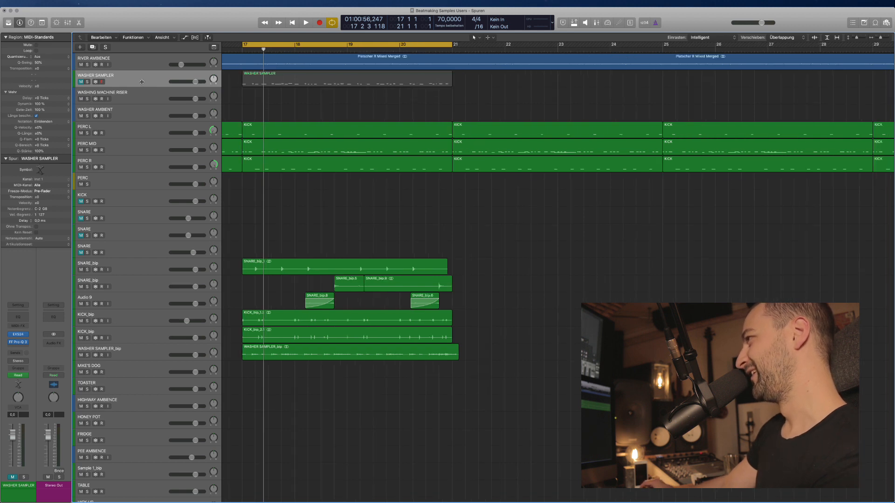
drag(142, 81, 141, 56)
scroll(352, 160, left, 5)
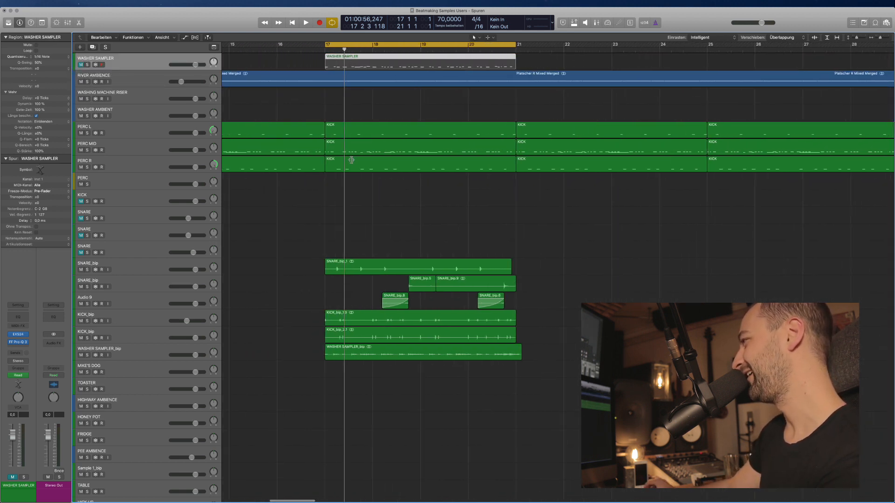
Adjust zoom and track heights, start loop playback from bar 17, and select WASHER SAMPLER_bip.
key(super+Left)
key(super+Down)
click(395, 275)
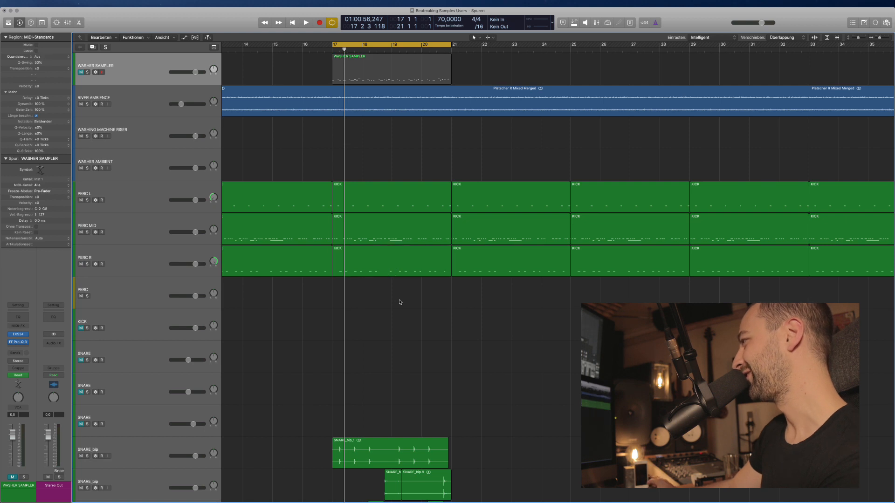
key(super+Up)
scroll(460, 304, down, 3)
key(space)
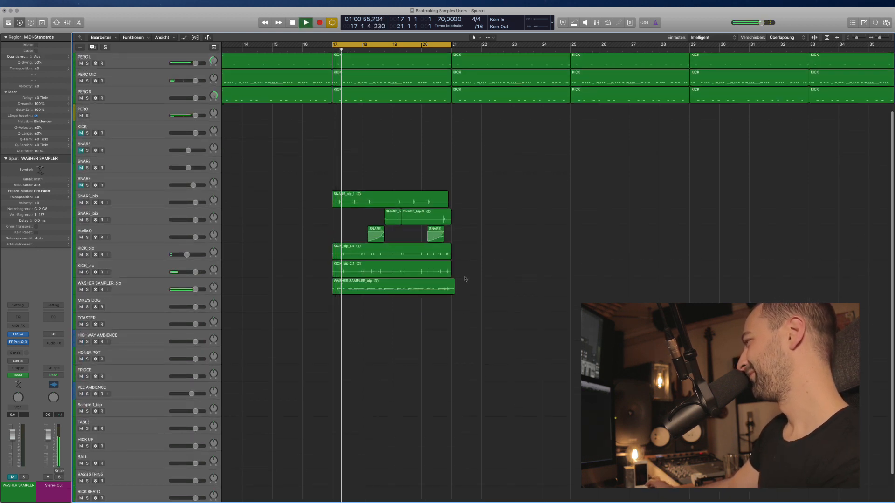
key(super+Down)
click(241, 325)
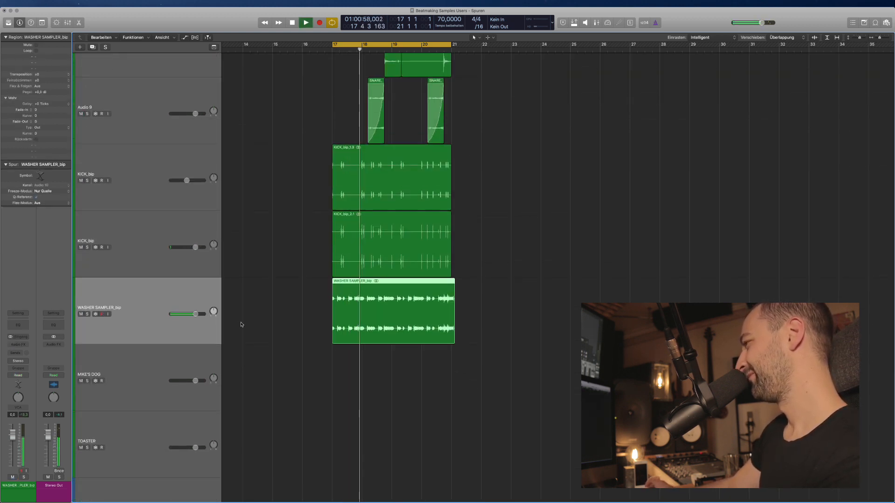
scroll(241, 325, right, 2)
scroll(224, 321, left, 1)
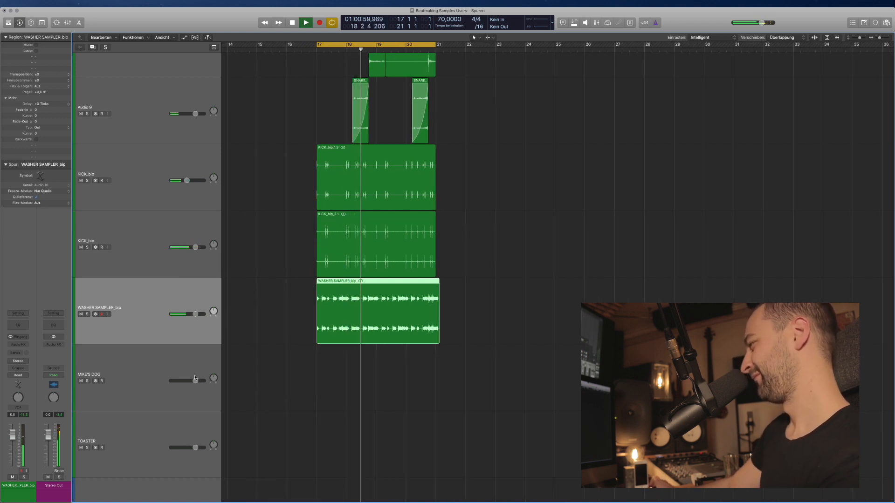
scroll(261, 373, right, 2)
scroll(270, 373, left, 2)
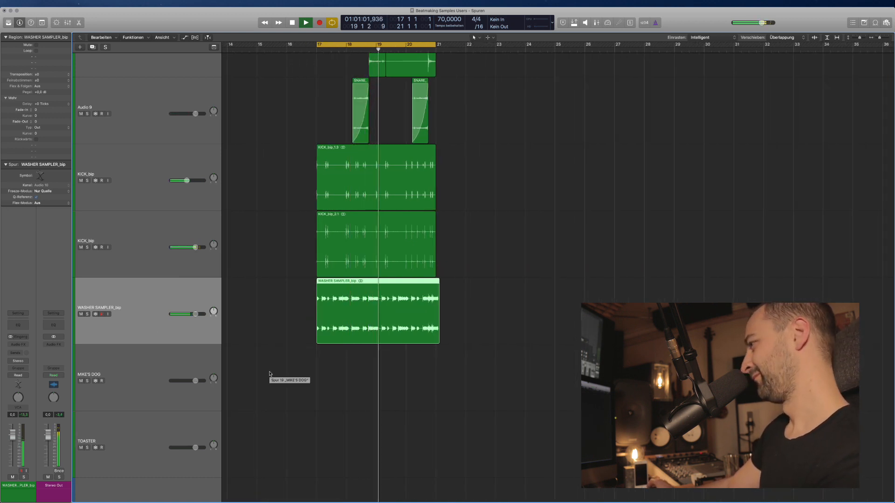
click(18, 345)
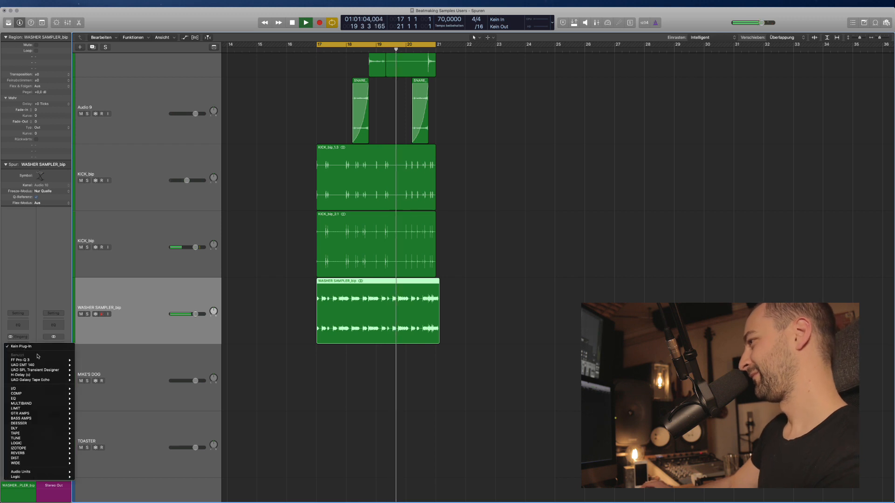
Insert Soundtoys Decapitator on WASHER SAMPLER_bip, turn up its Drive, and close the window.
mouse_move(31, 371)
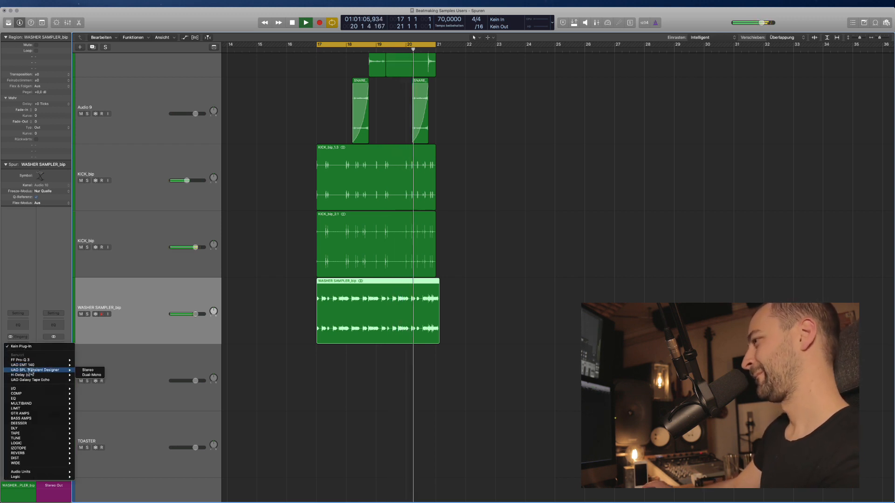
mouse_move(31, 410)
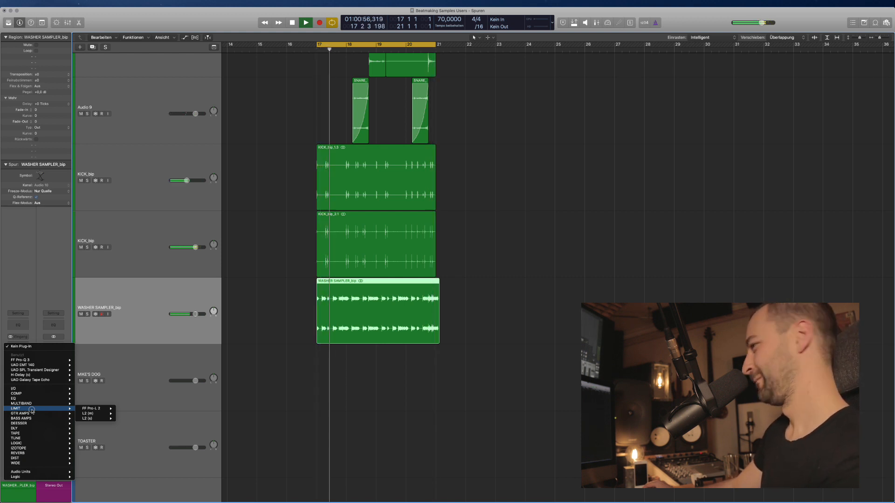
mouse_move(28, 455)
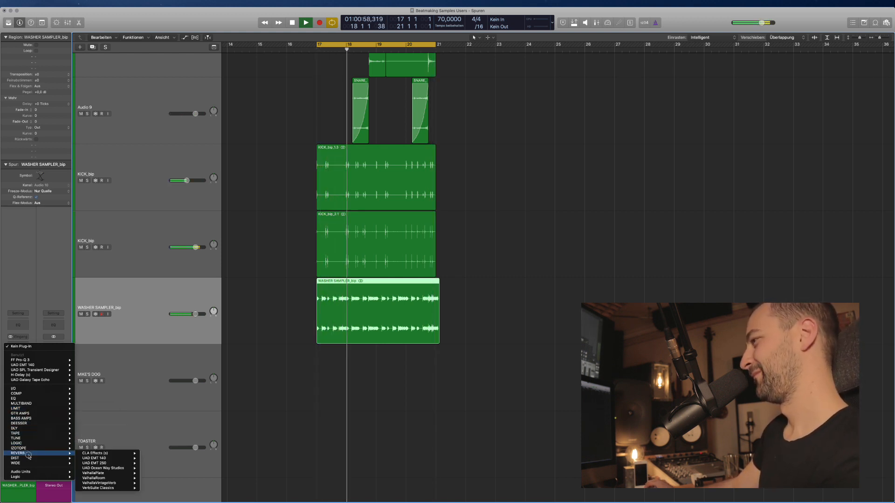
click(139, 460)
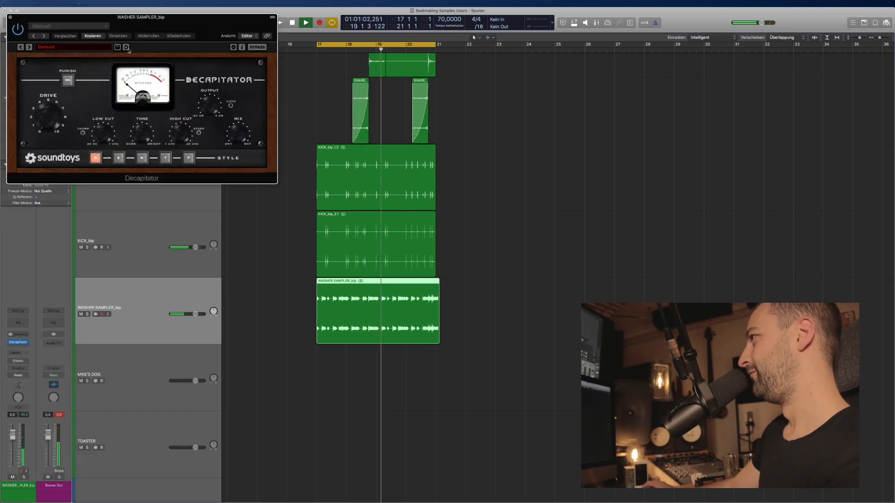
drag(129, 50, 342, 115)
drag(262, 188, 262, 170)
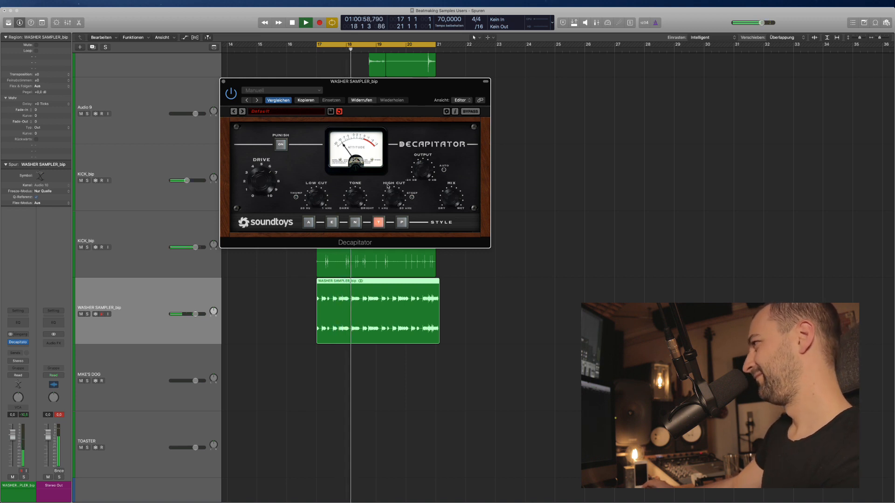
click(223, 82)
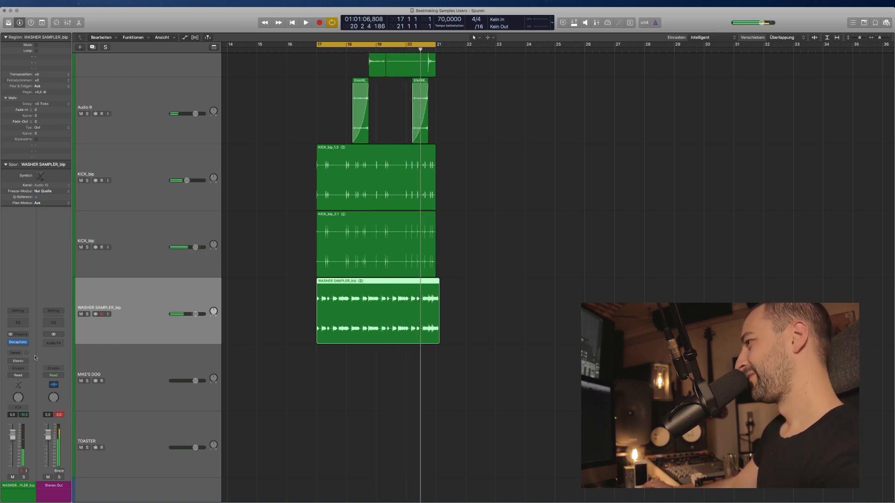
Add a stereo RCompressor after Decapitator, leaving its sidechain source unset.
click(18, 343)
mouse_move(19, 394)
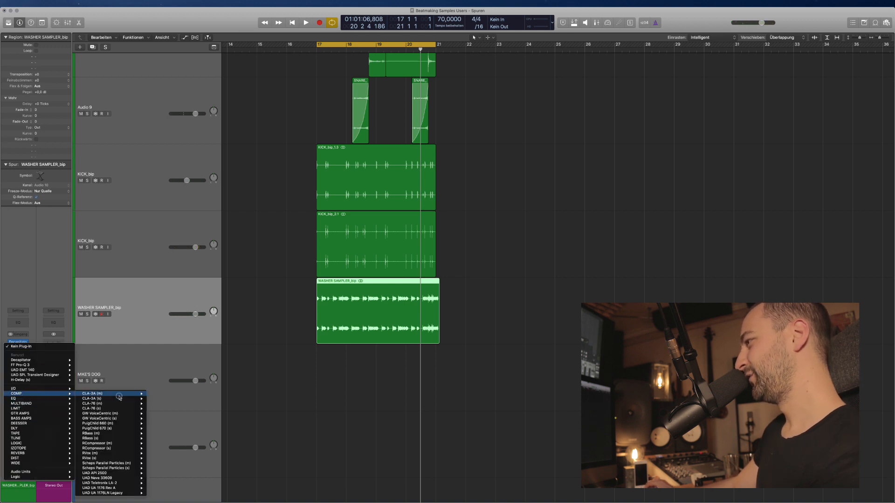
click(161, 449)
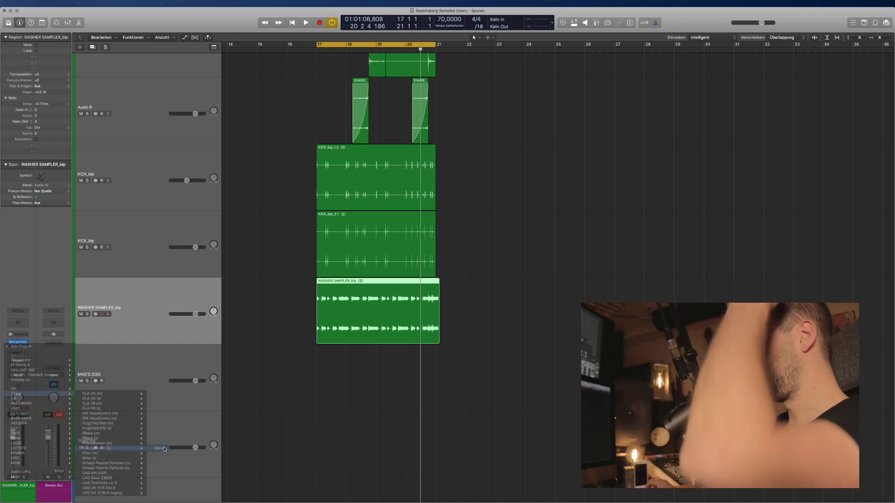
drag(78, 17, 273, 125)
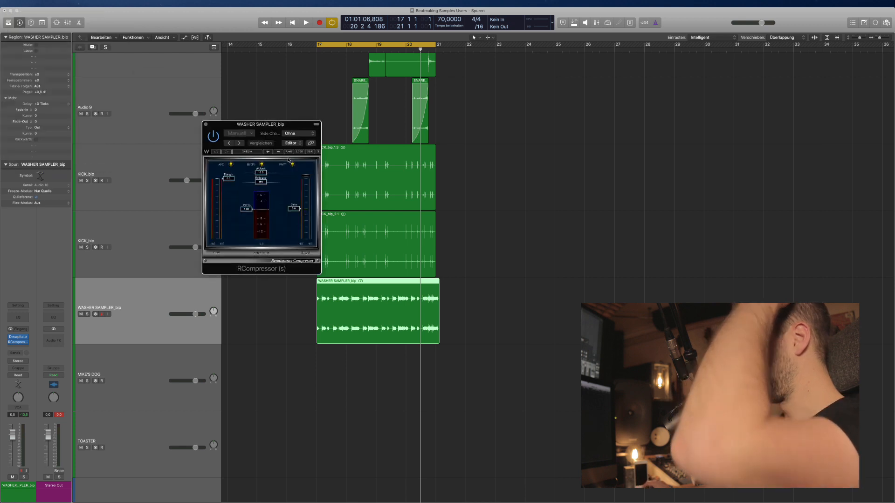
click(292, 134)
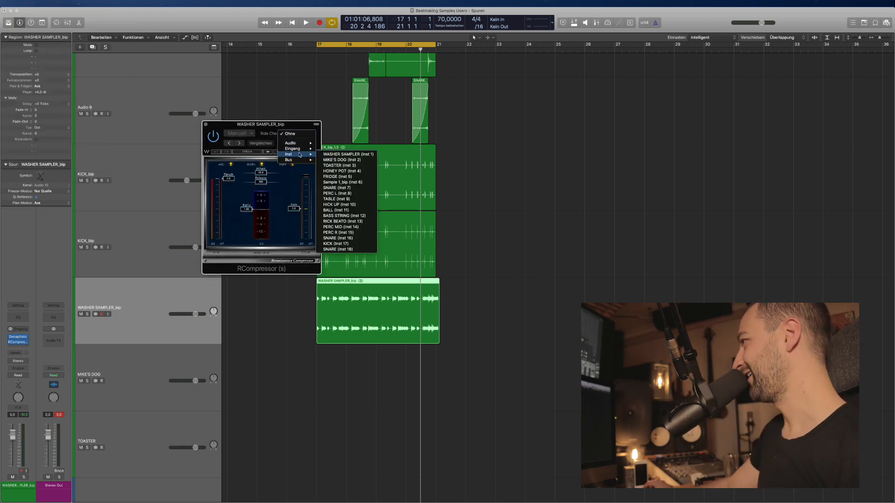
click(127, 169)
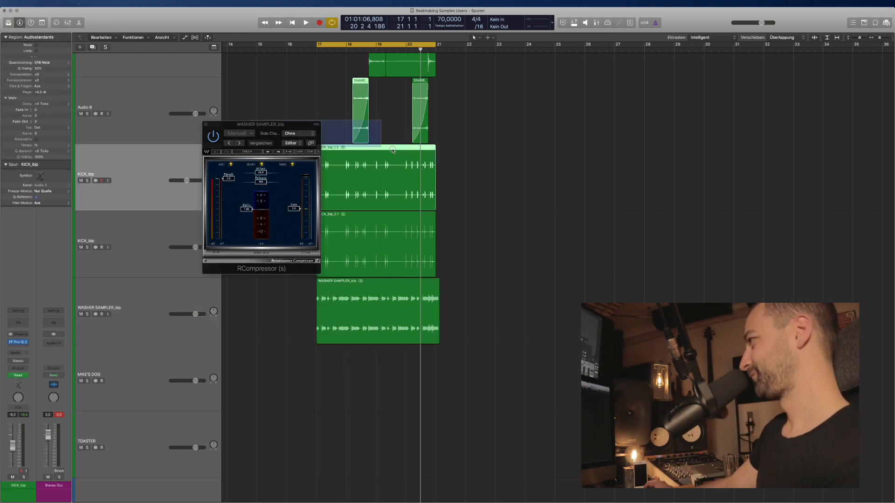
drag(261, 124, 501, 134)
Rename the two kick tracks to KICK 1 and KICK 2.
click(523, 332)
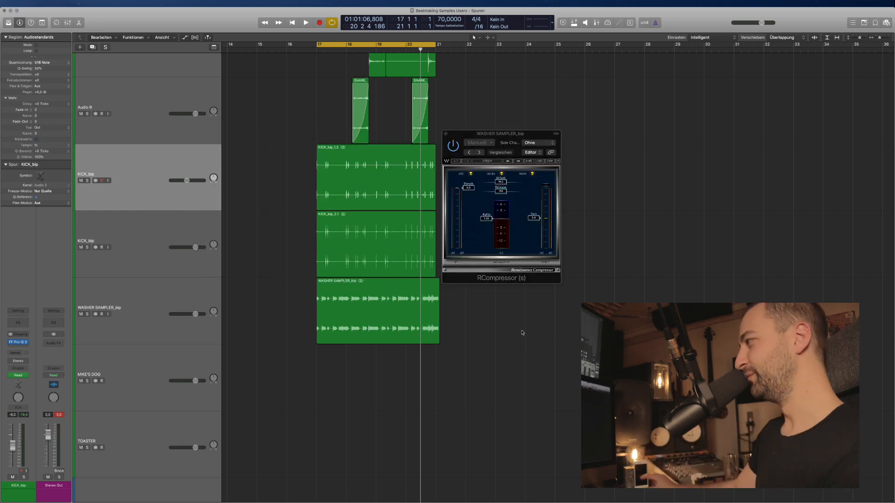
click(134, 223)
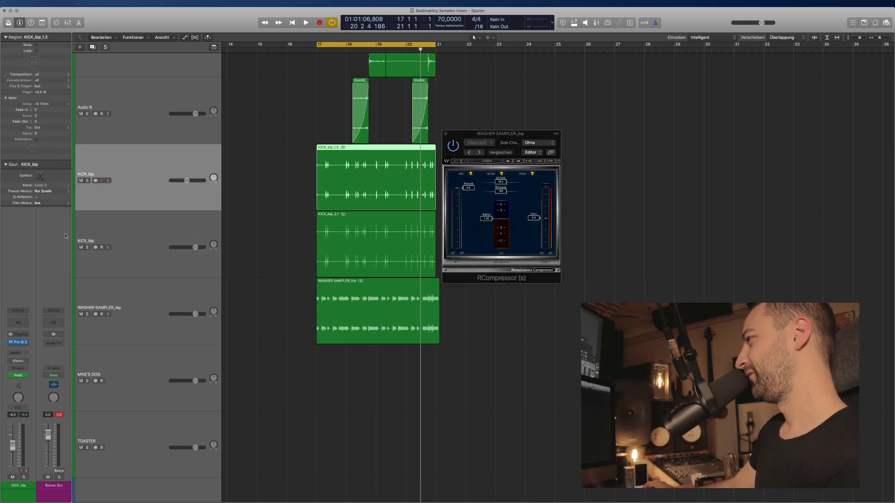
click(113, 246)
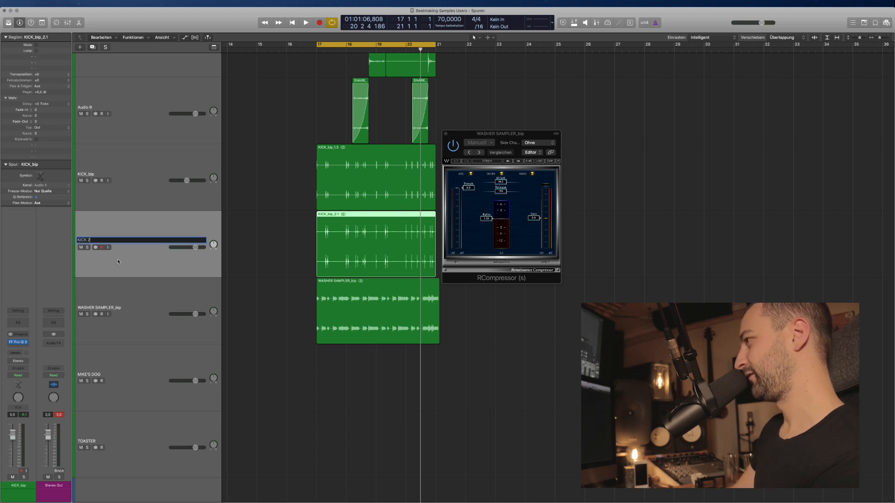
click(137, 174)
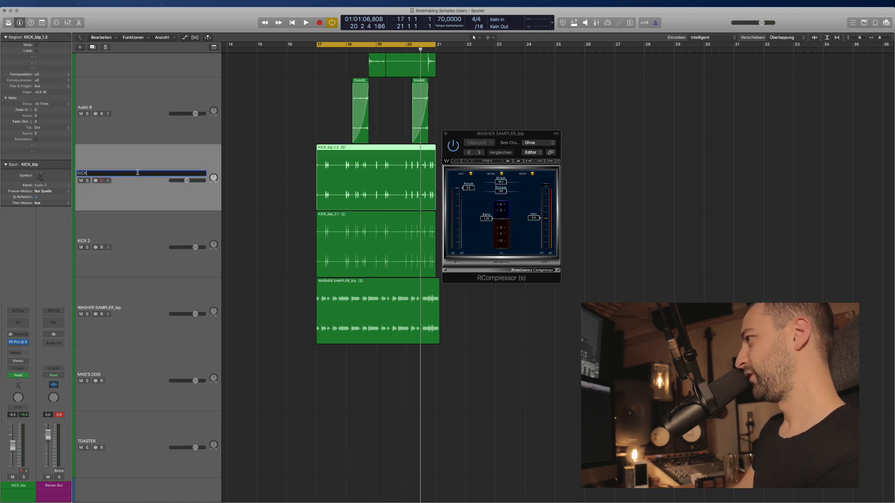
click(378, 275)
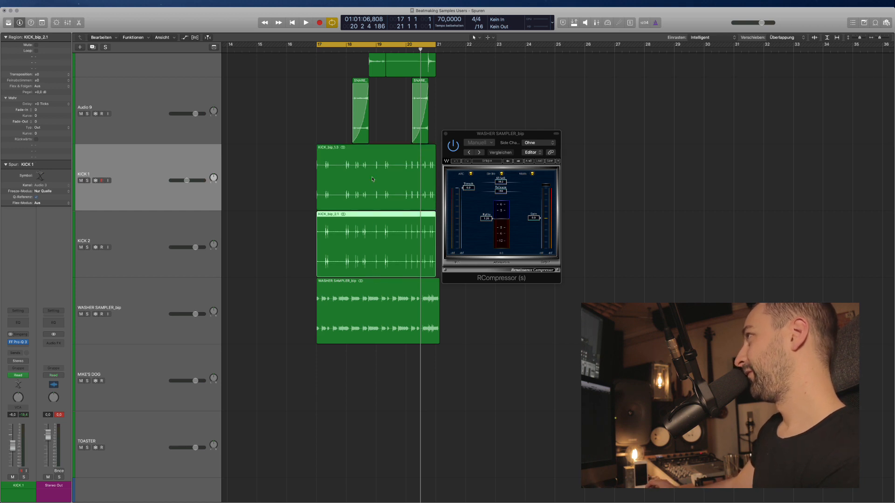
Key RCompressor from KICK 2 (Audio 4), adjust the ratio, set release to Manual, shorten attack, and close it.
click(547, 144)
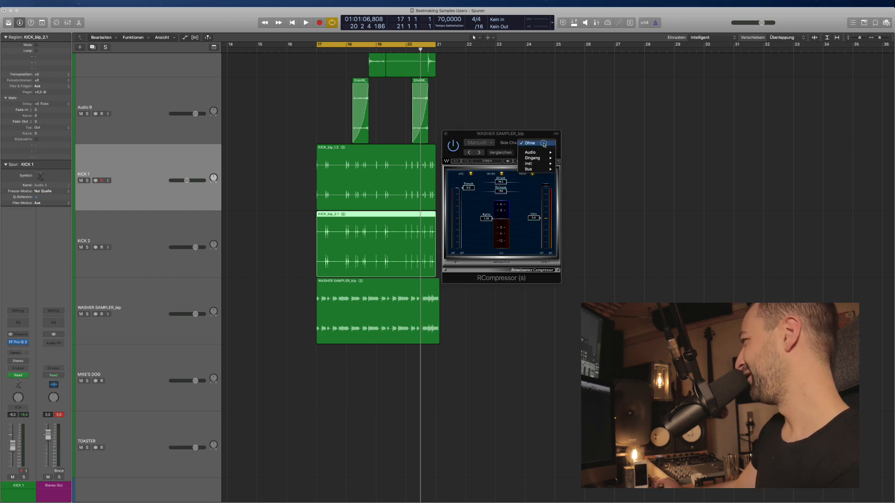
mouse_move(544, 160)
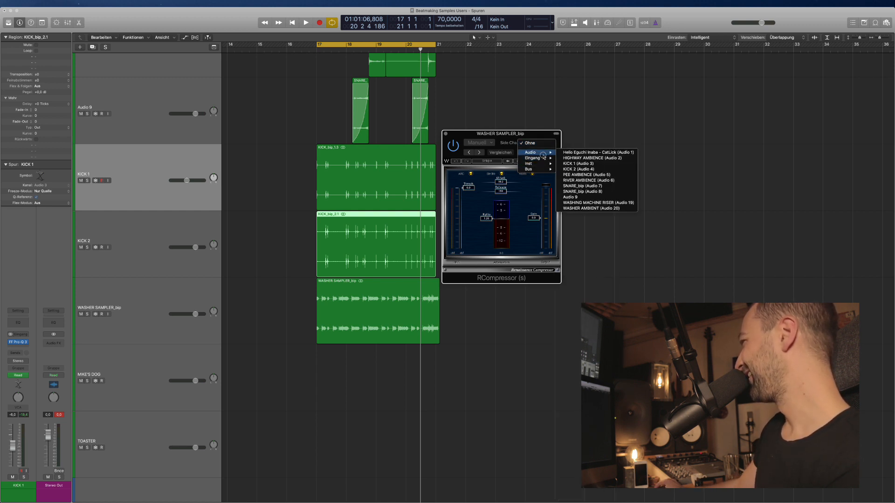
click(582, 170)
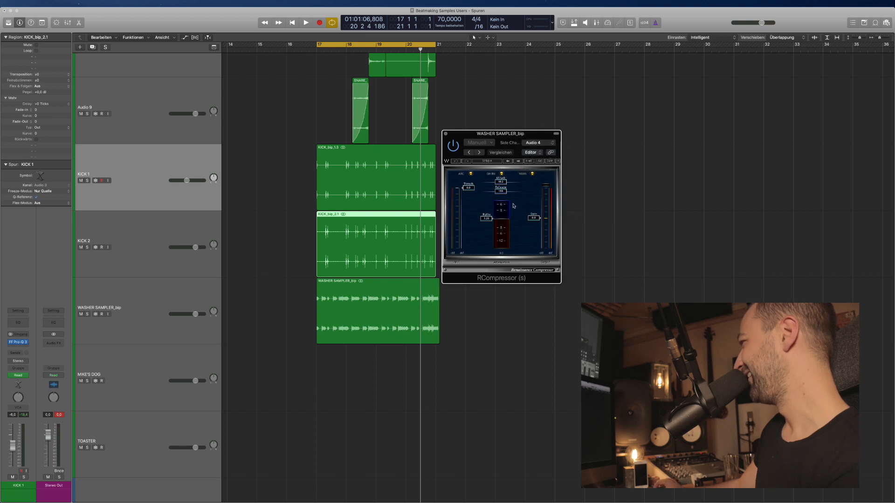
key(space)
drag(486, 219, 474, 237)
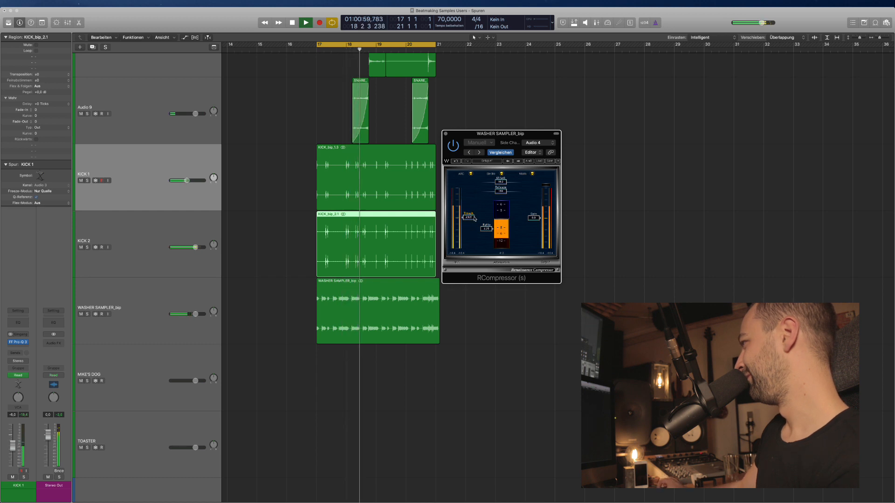
click(467, 176)
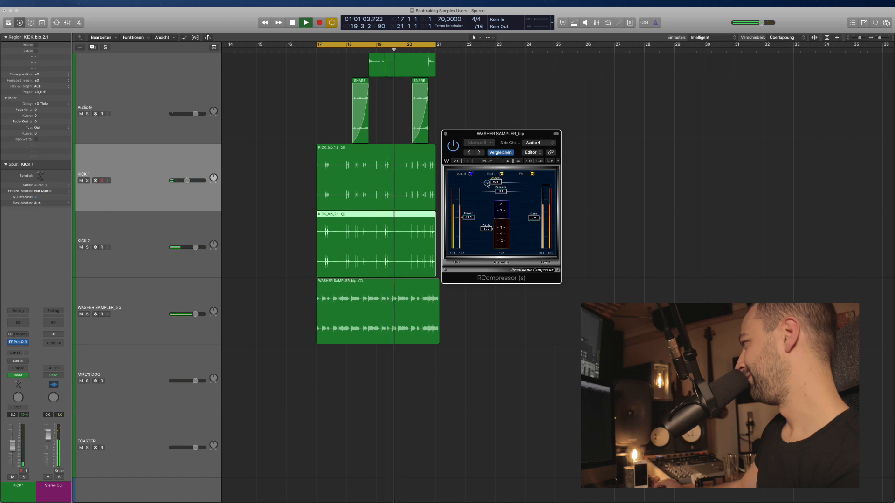
drag(504, 182, 499, 183)
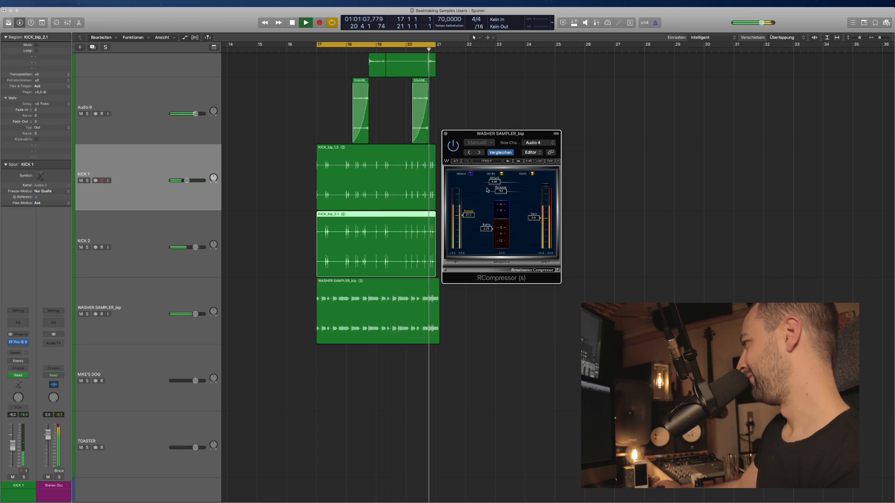
key(super+w)
click(165, 296)
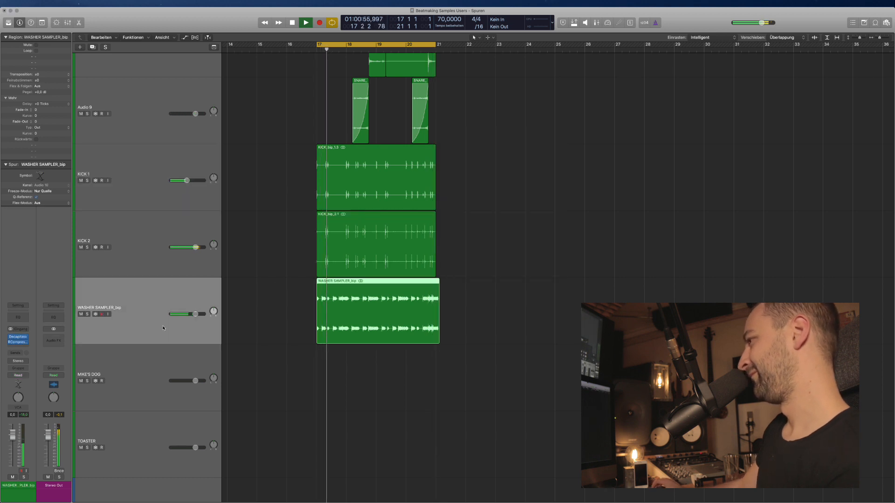
Add a stereo UAD Ocean Way Studios reverb with 125 ms predelay and close its window.
click(18, 354)
key(Escape)
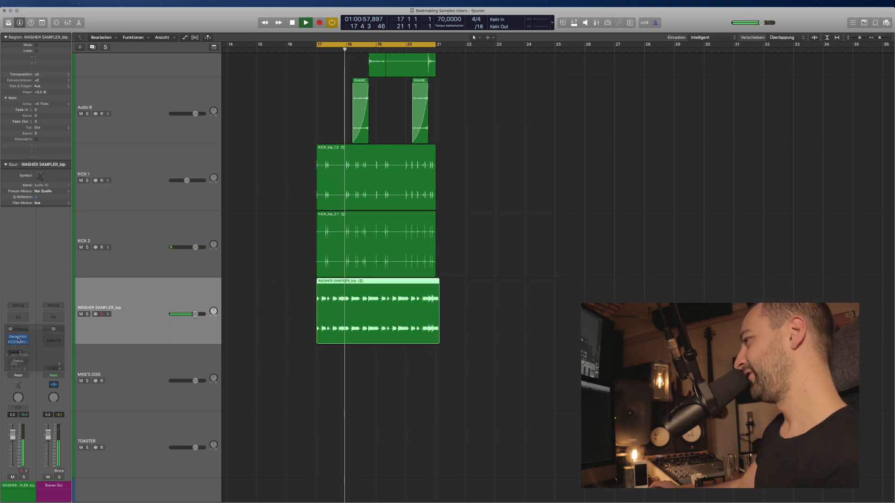
click(17, 347)
mouse_move(37, 455)
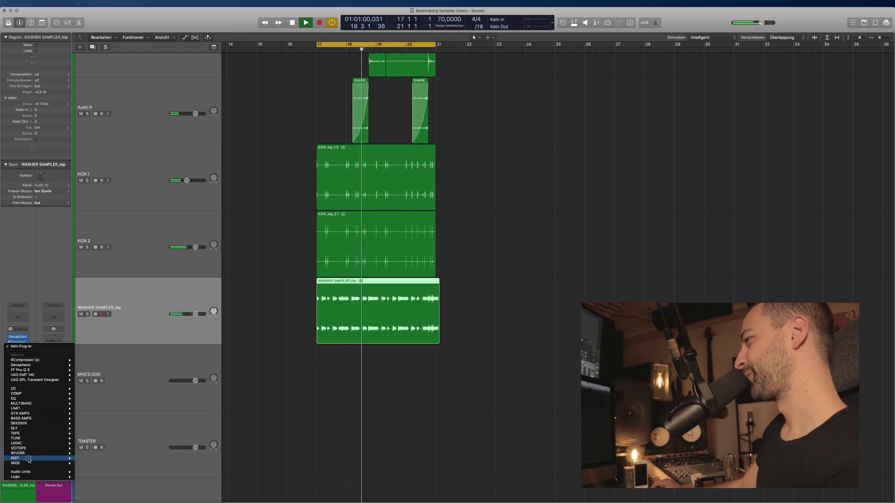
mouse_move(113, 469)
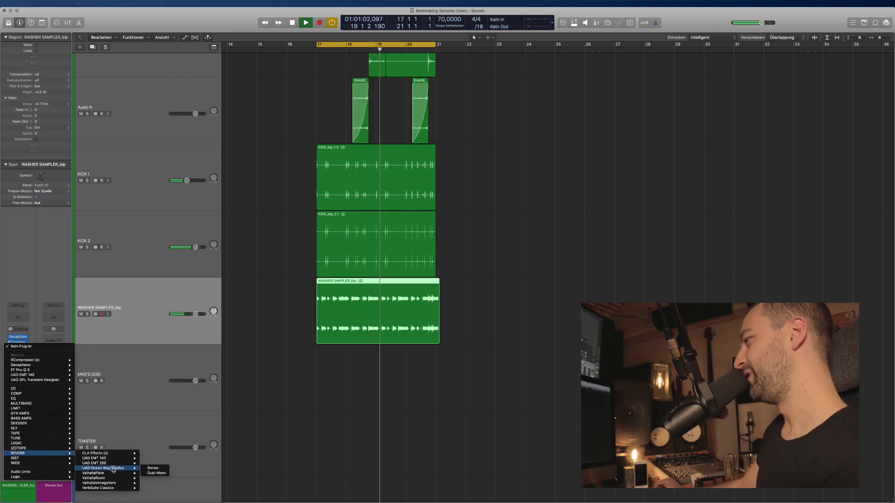
click(156, 469)
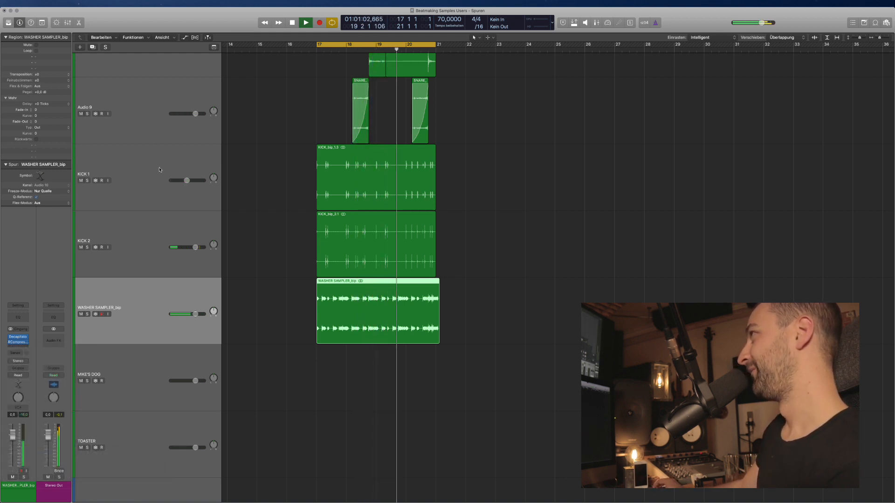
drag(120, 37, 626, 140)
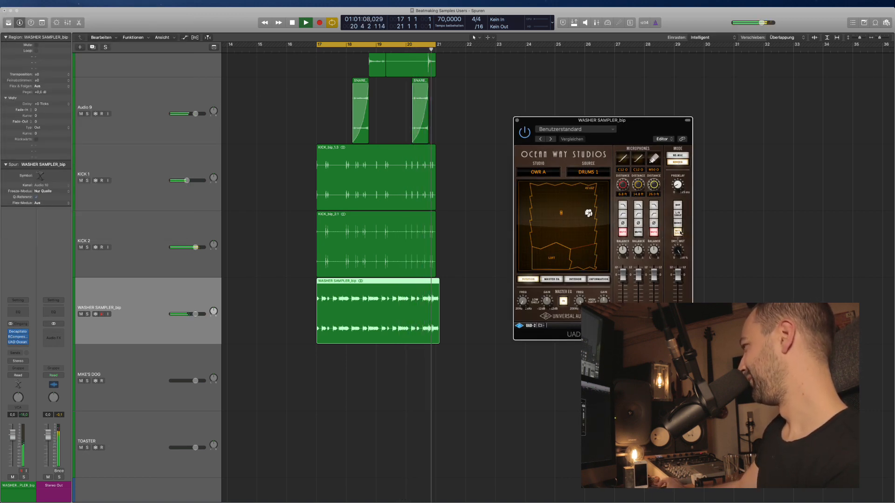
drag(684, 192, 681, 188)
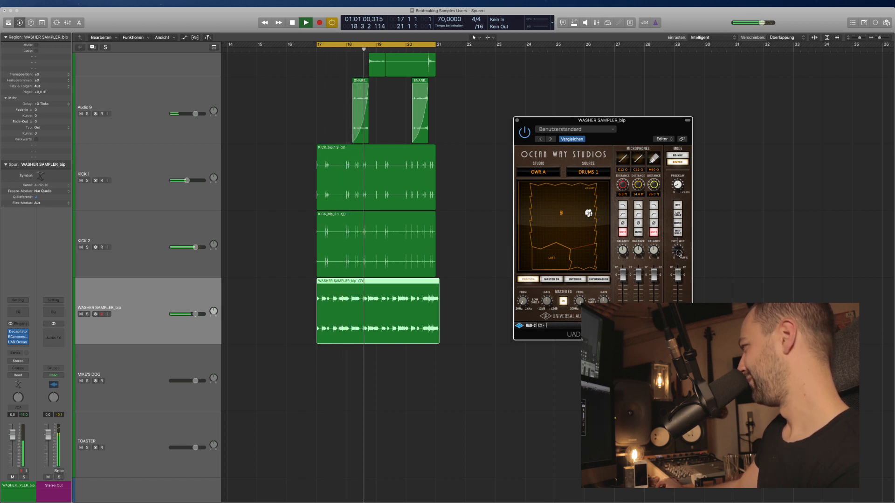
click(517, 121)
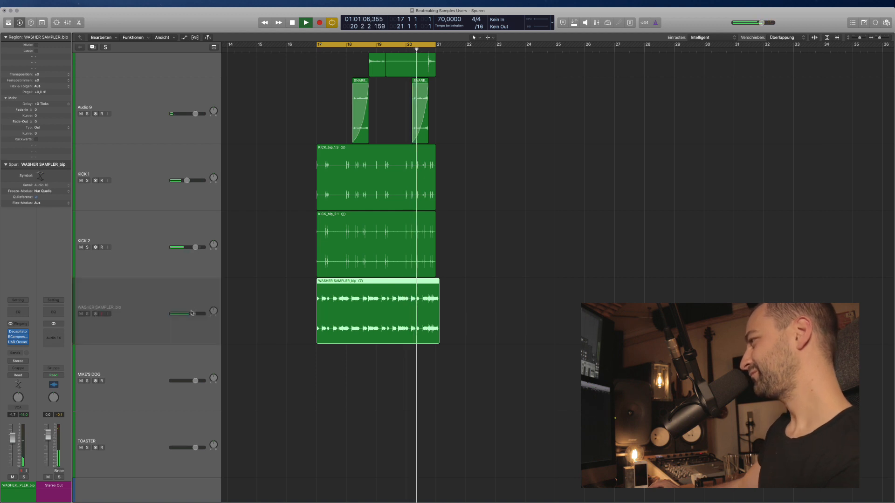
Lower the WASHER SAMPLER volume to -2.1 dB, stop playback and shrink track heights.
drag(192, 313, 193, 314)
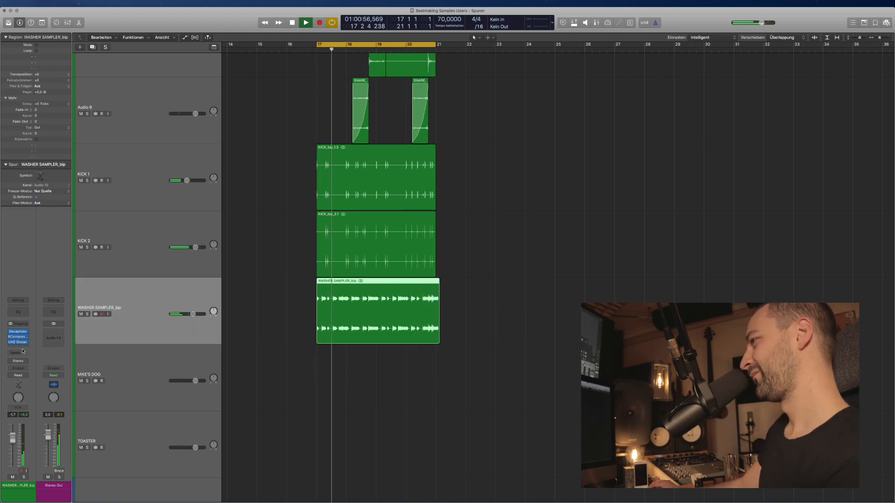
key(space)
click(276, 382)
key(super+Up)
key(super+Up)
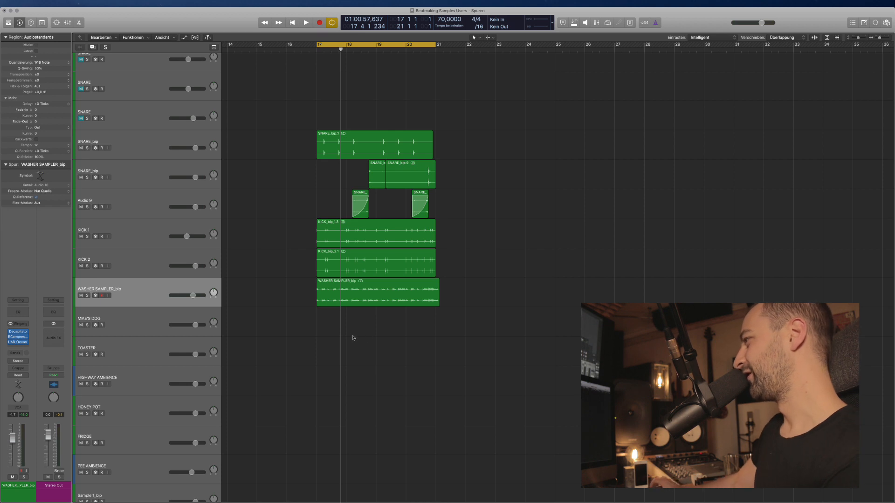
key(super+Up)
key(super+Up)
click(140, 288)
key(super+Down)
key(super+Down)
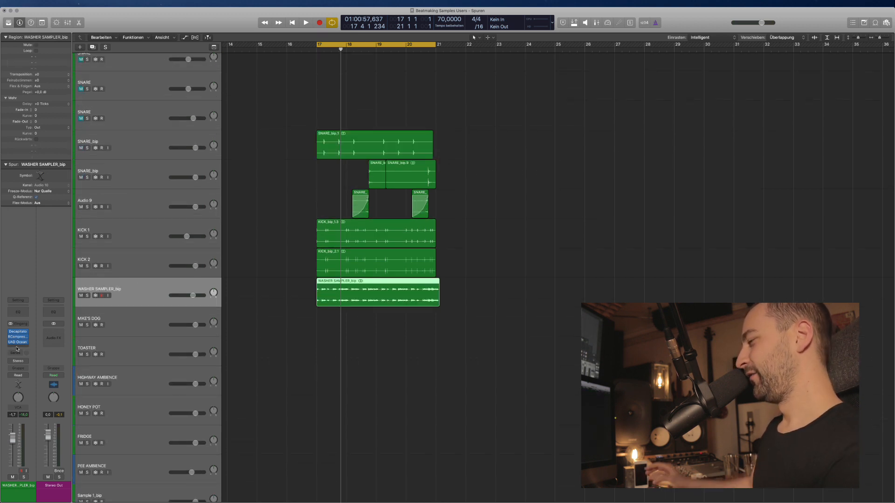
Solo and audition the WASHER SAMPLER_bip region, then stop and turn solo off.
click(17, 347)
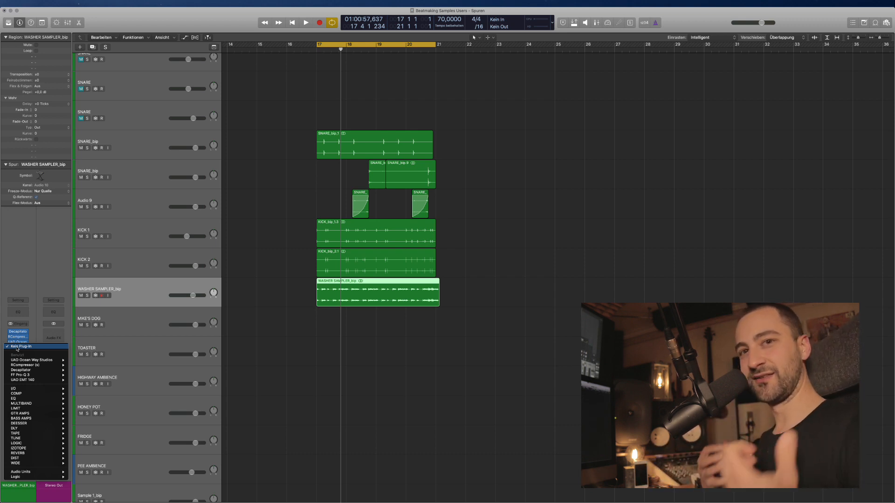
click(277, 357)
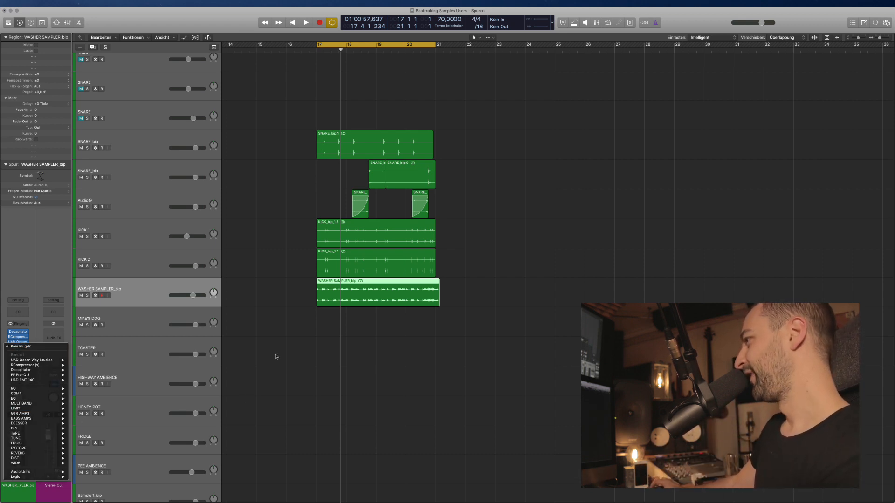
click(305, 325)
click(349, 296)
key(ctrl+s)
key(space)
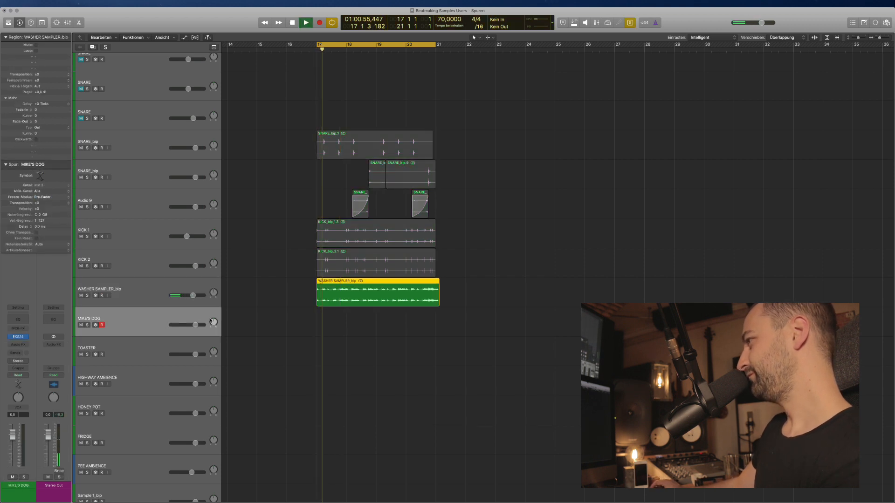
key(space)
key(ctrl+s)
Select the WASHER SAMPLER_bip track so its insert chain shows in the channel strip.
click(152, 299)
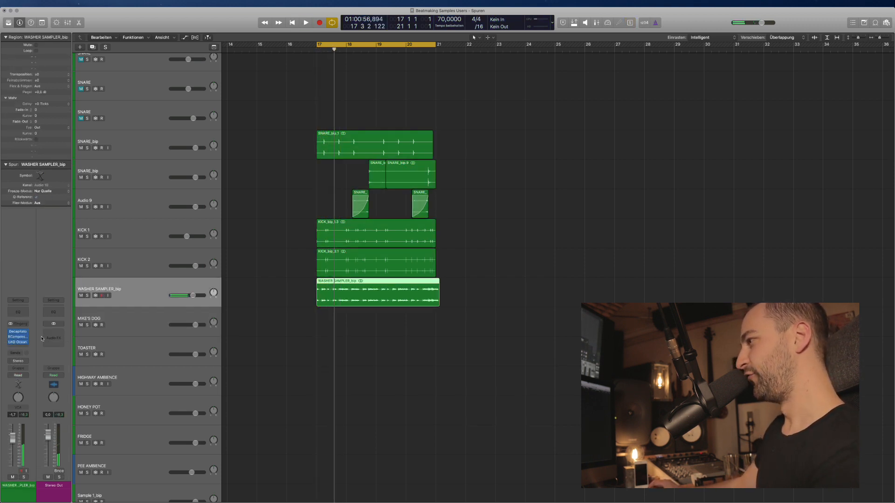
click(18, 353)
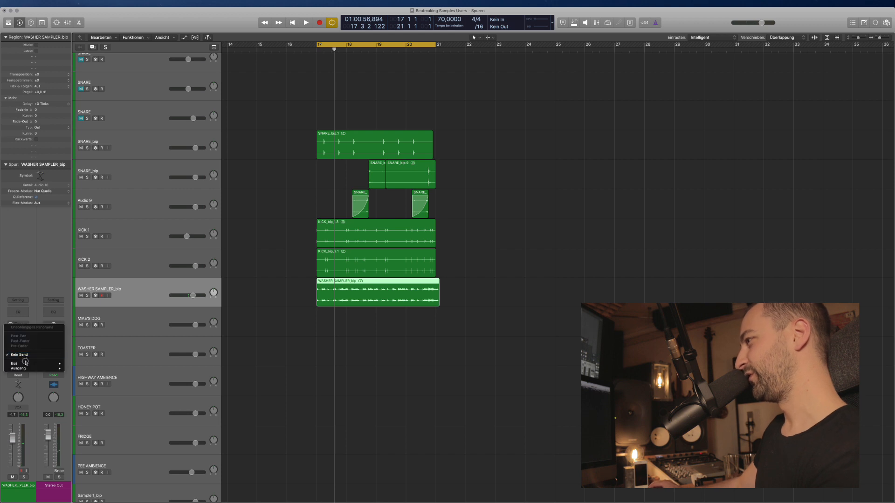
click(44, 300)
Insert a stereo Soundtoys EchoBoy on WASHER SAMPLER_bip and move its window right.
click(22, 345)
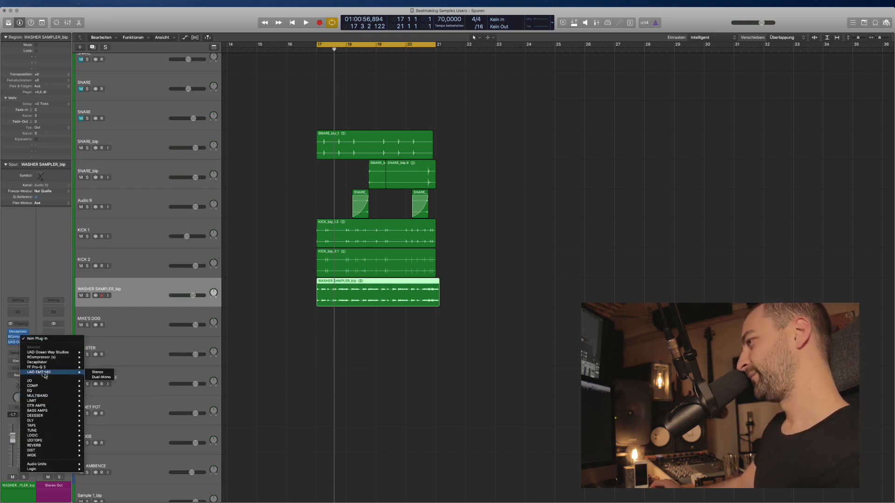
mouse_move(41, 421)
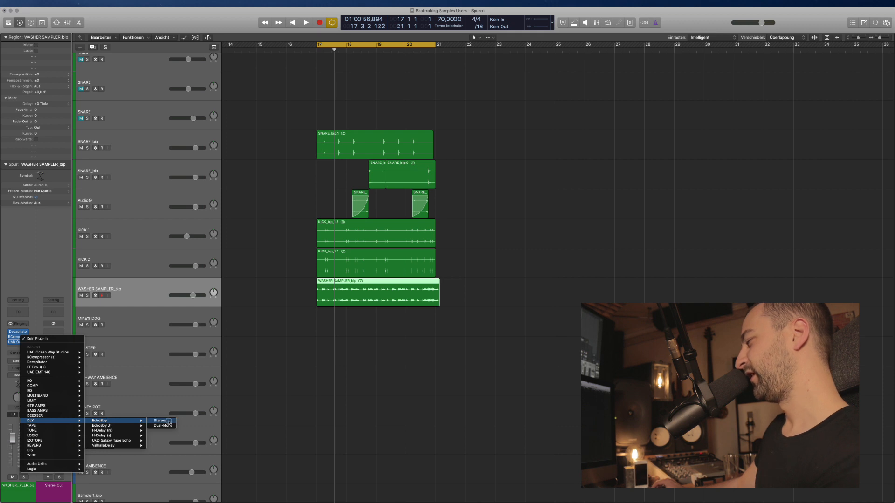
click(169, 422)
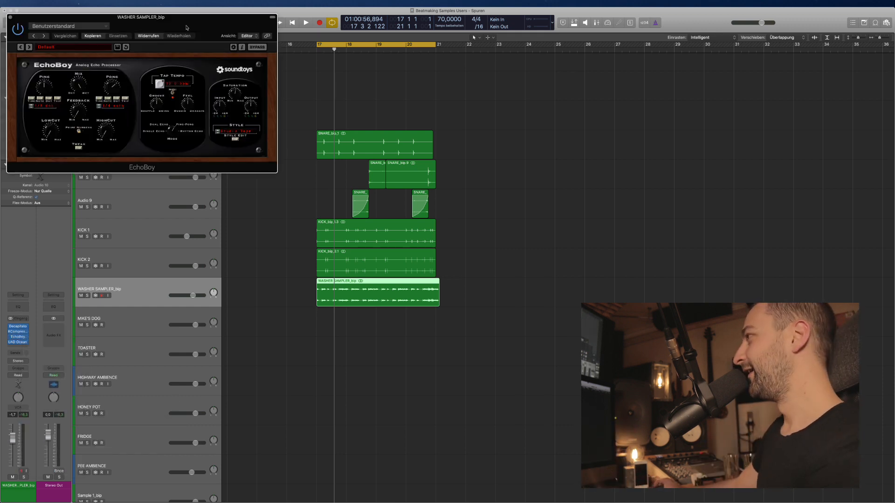
drag(187, 27, 510, 151)
drag(466, 179, 575, 161)
Solo and play the loop, auditioning EchoBoy presets Ambients Echoes, CaveEcho, ChorusTank Bouncer and ChorusTank.
key(ctrl+s)
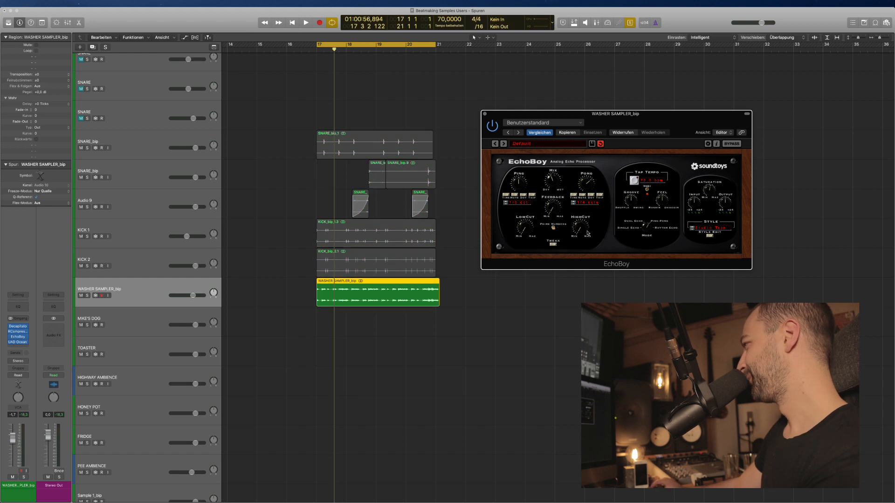
key(space)
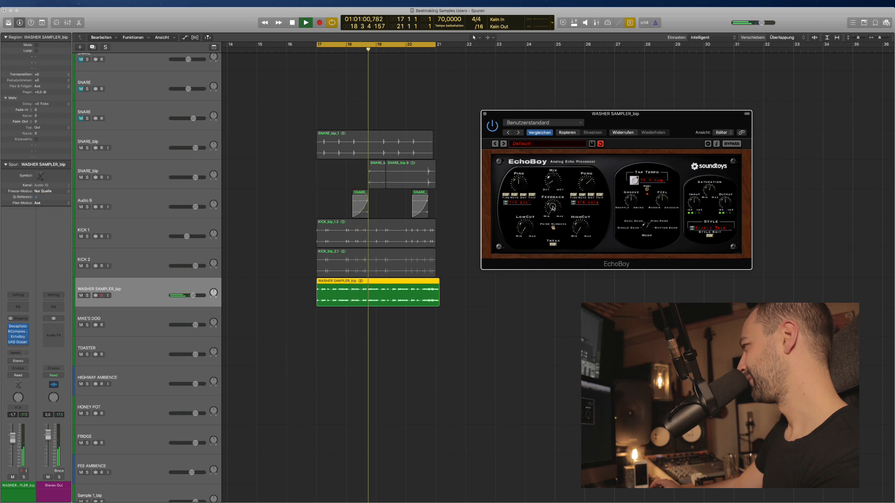
click(521, 144)
mouse_move(532, 167)
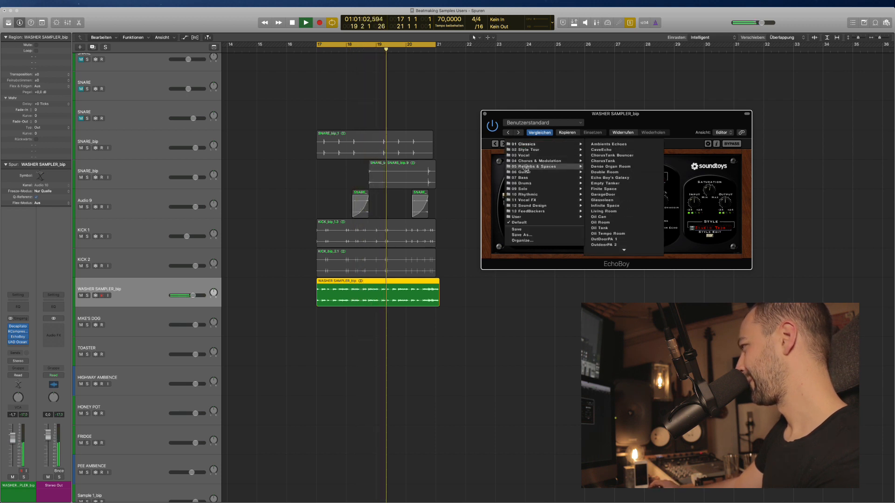
click(606, 145)
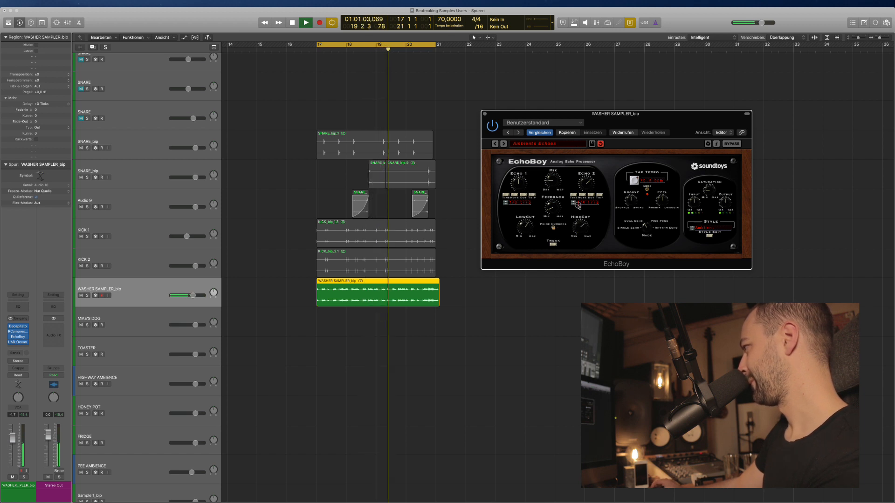
click(503, 144)
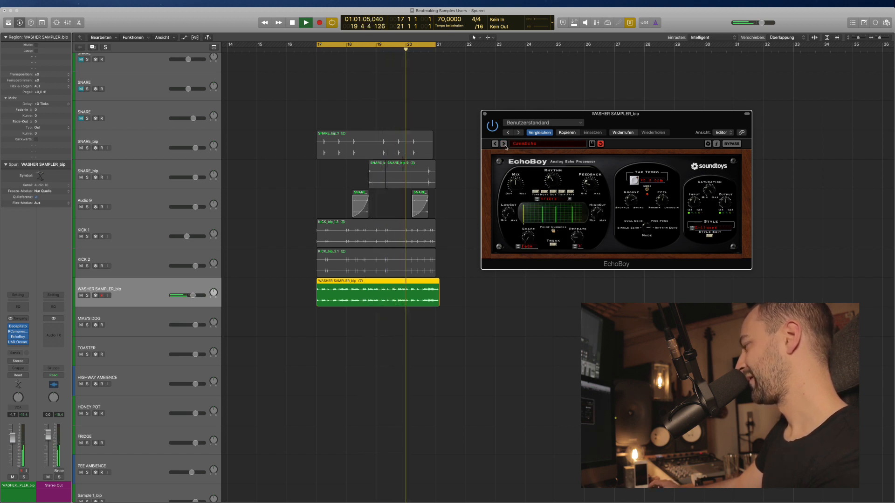
key(space)
key(space)
click(505, 146)
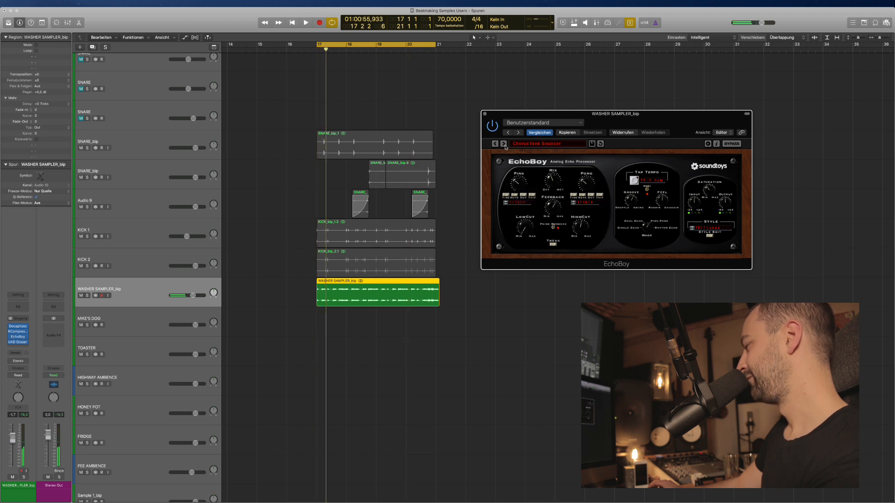
click(506, 145)
key(space)
key(space)
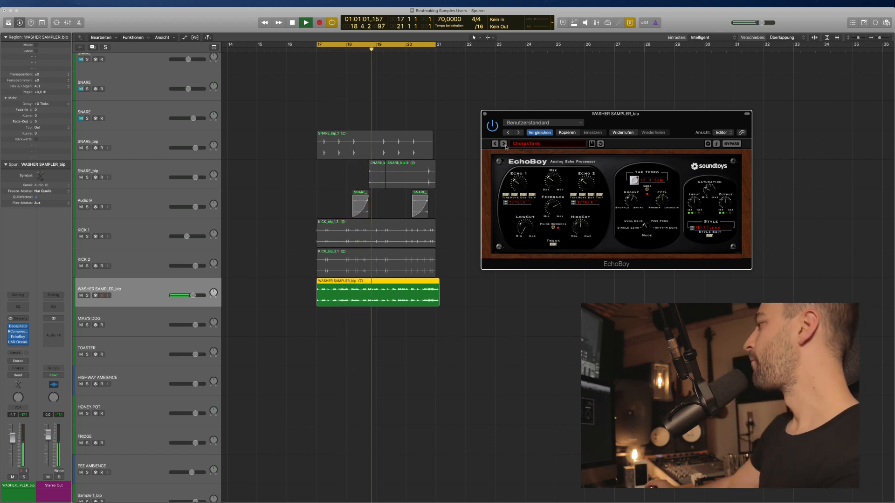
Step through EchoBoy presets from Dense Organ Room to Parking Garage, replaying the loop.
click(503, 144)
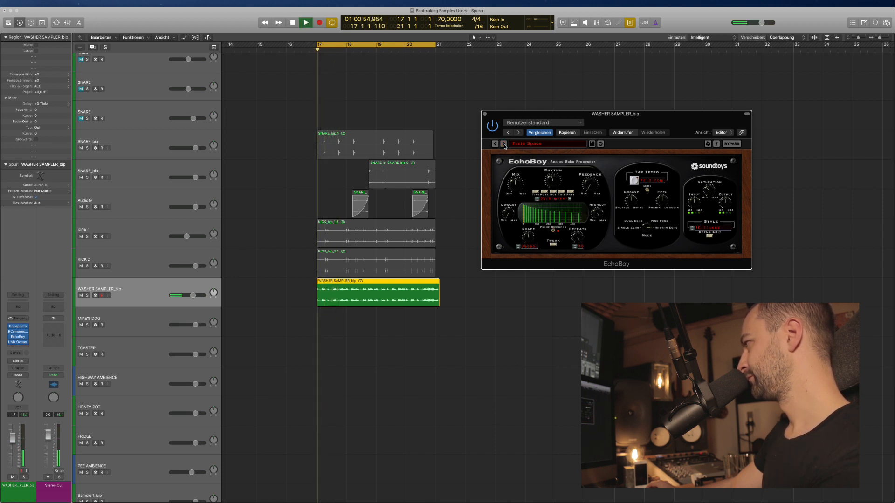
click(503, 144)
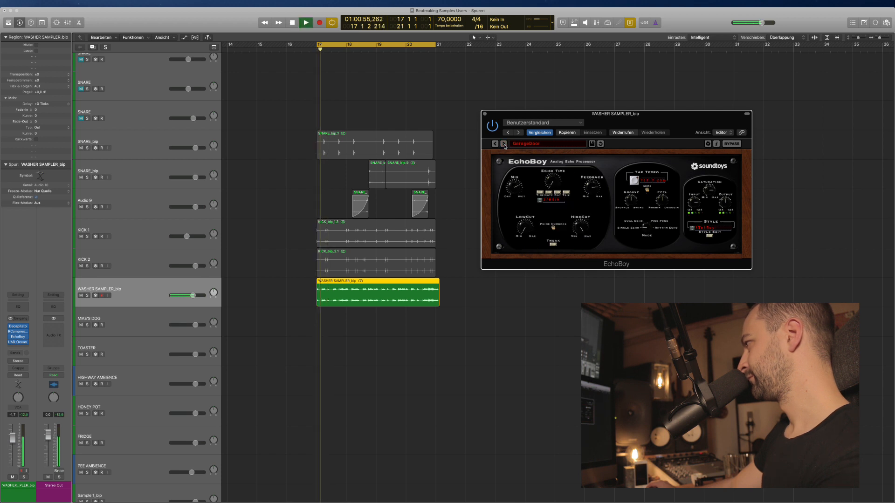
click(503, 144)
key(space)
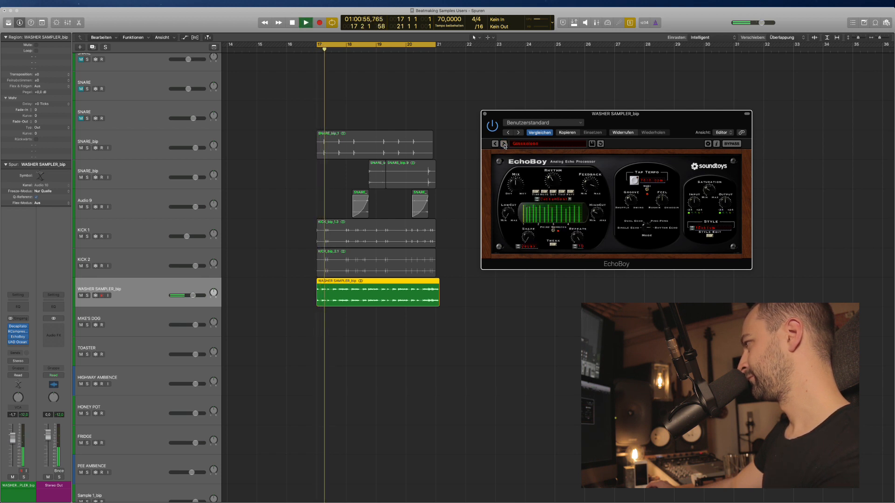
click(503, 145)
key(space)
click(504, 145)
key(space)
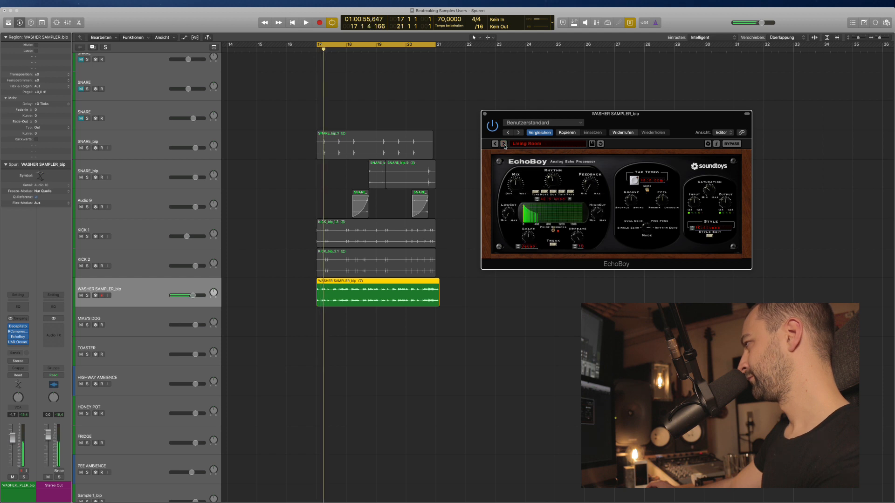
click(503, 144)
key(space)
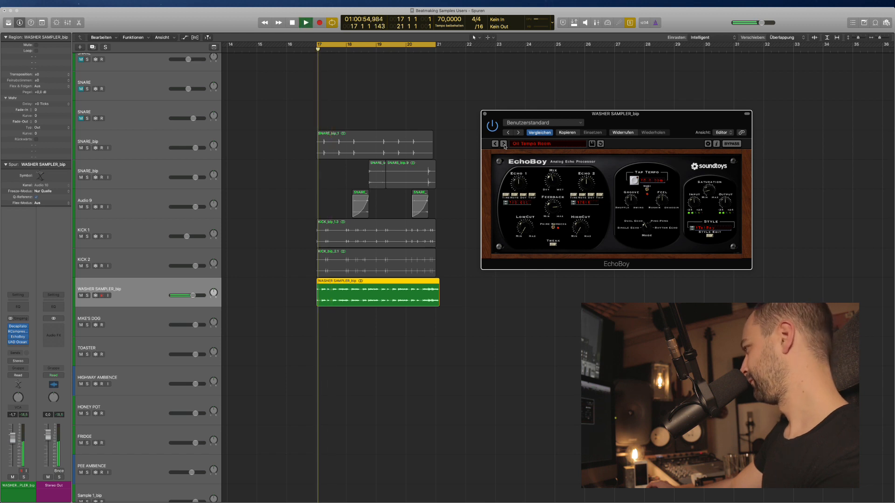
click(504, 144)
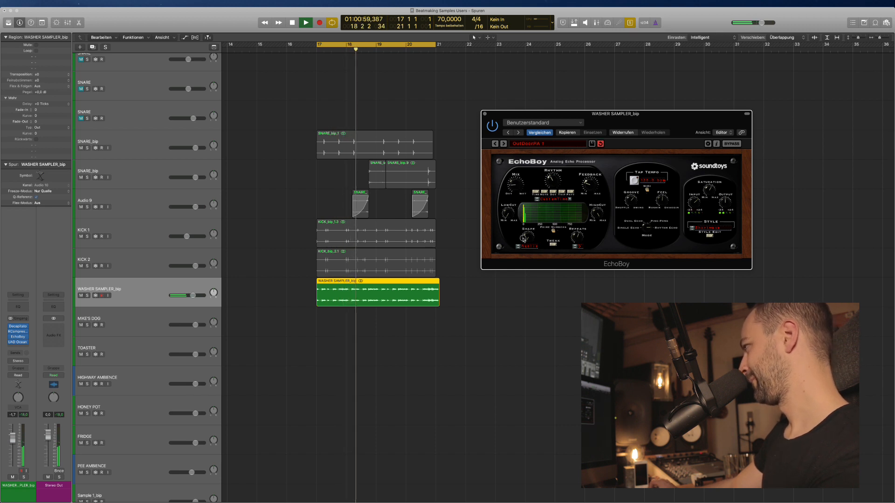
click(504, 144)
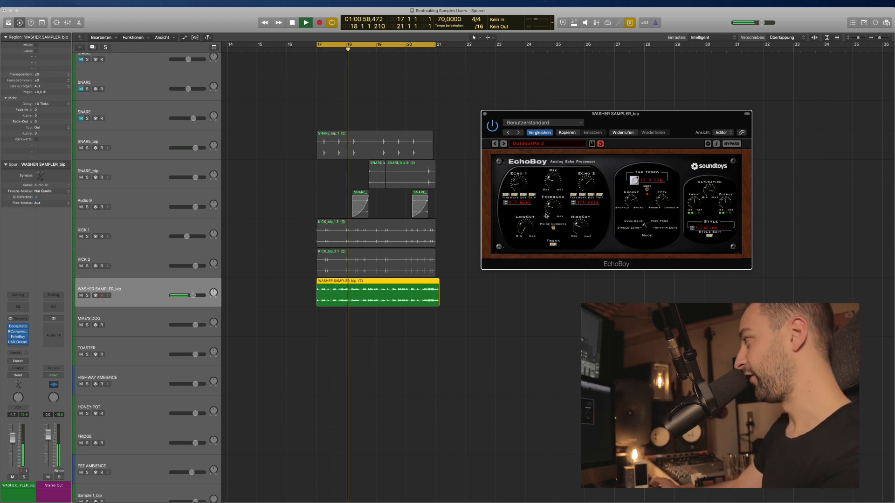
click(504, 145)
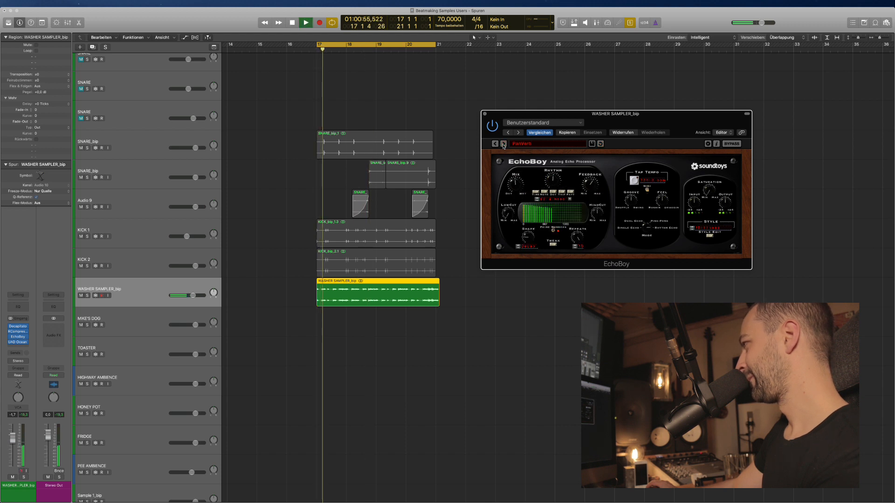
click(504, 145)
key(space)
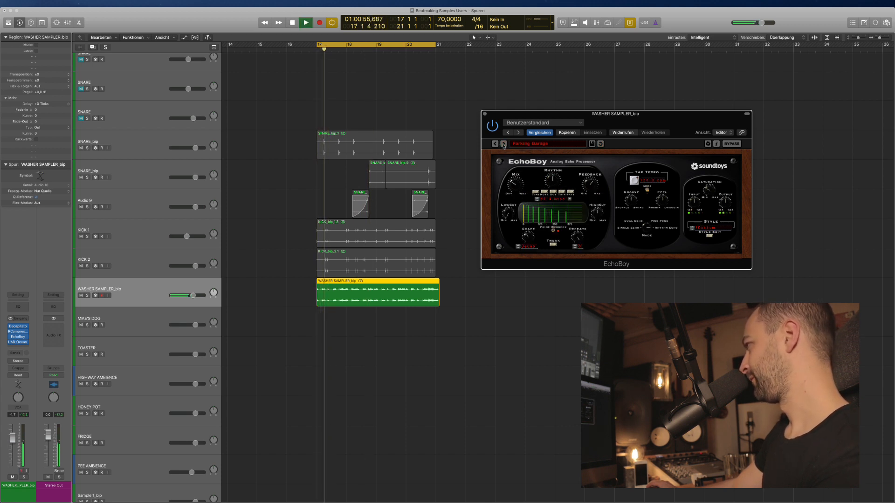
Load EchoBoy's 12 Sound Design > Alienated preset, replay the loop, then close EchoBoy.
click(547, 145)
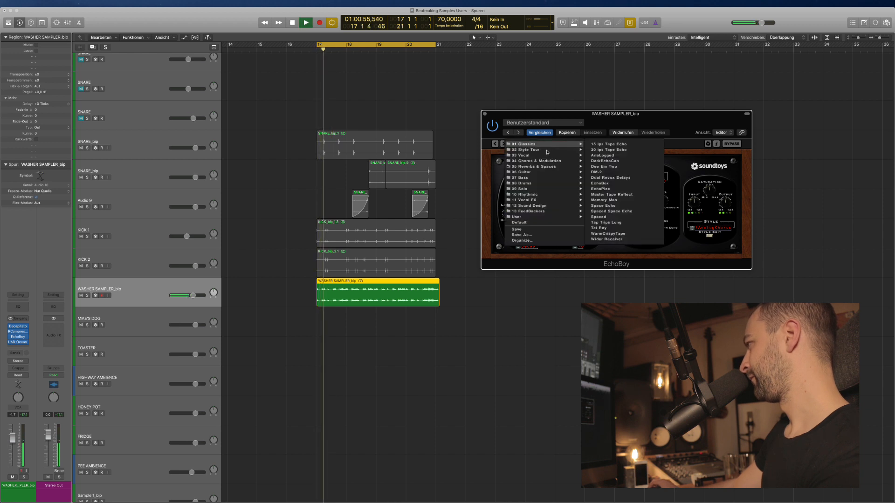
mouse_move(536, 206)
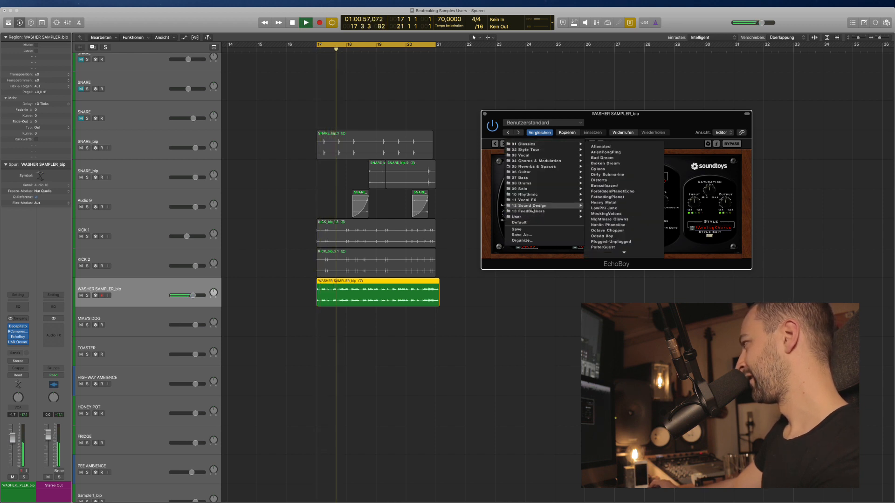
click(601, 147)
key(space)
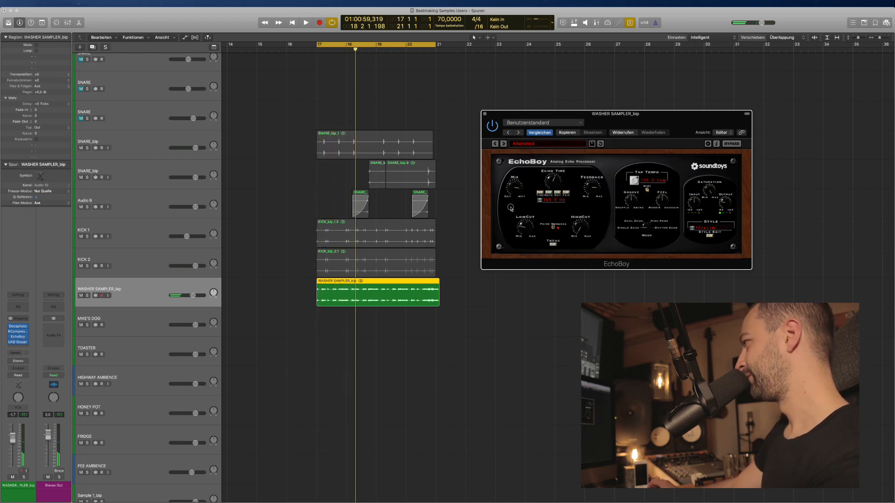
key(space)
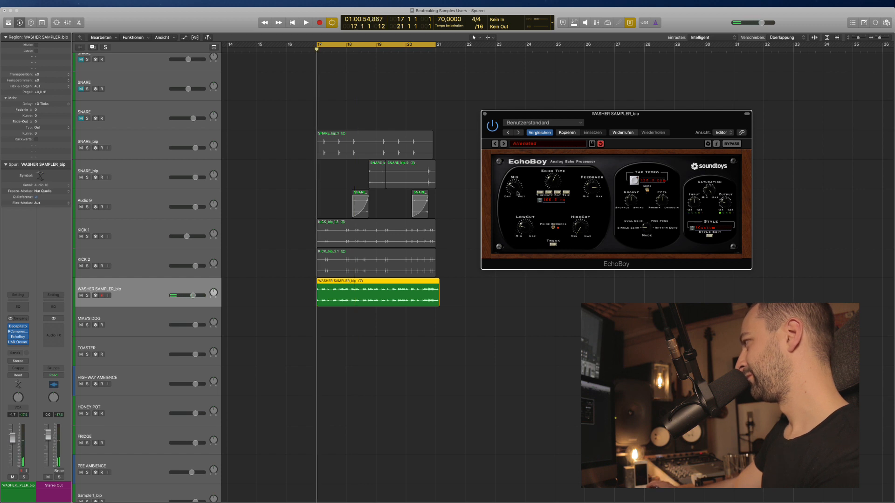
key(space)
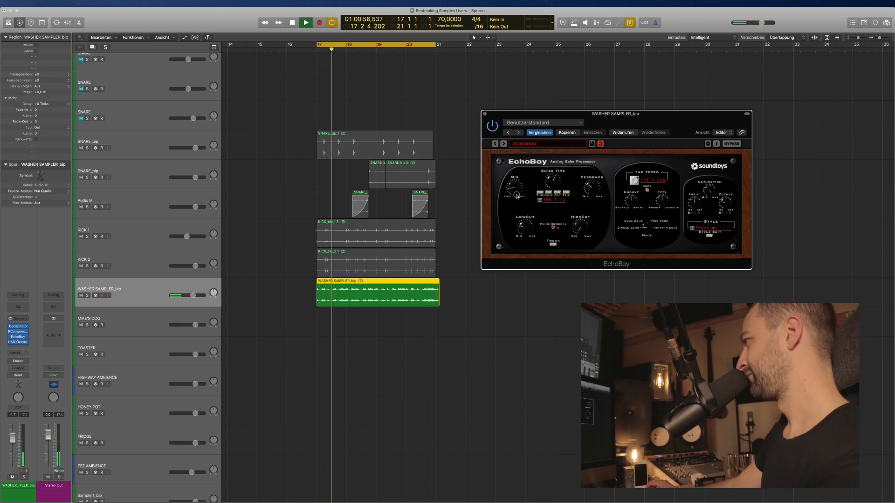
click(485, 114)
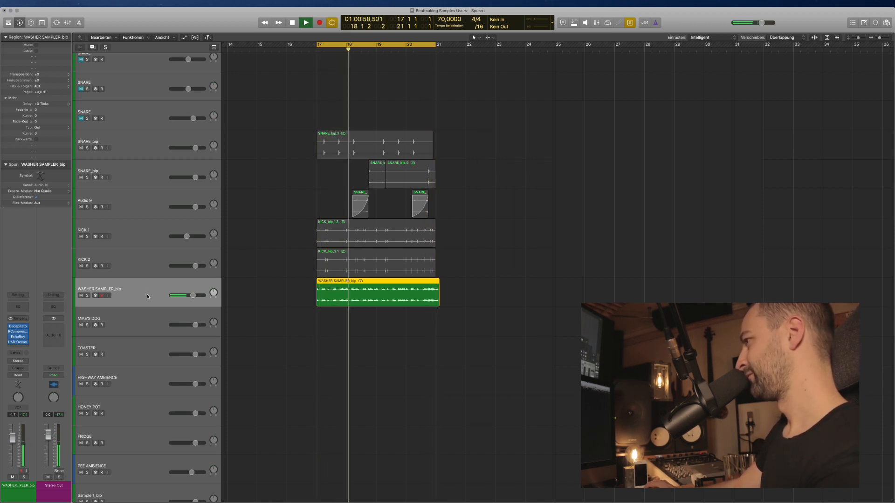
Add Mathew Lane DrMS after the Ocean Way reverb with width set to 152.
click(18, 337)
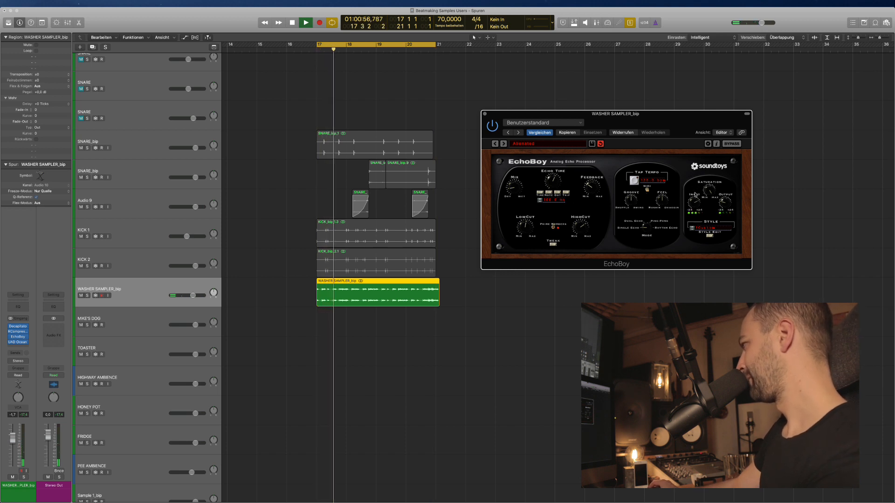
click(485, 113)
click(18, 347)
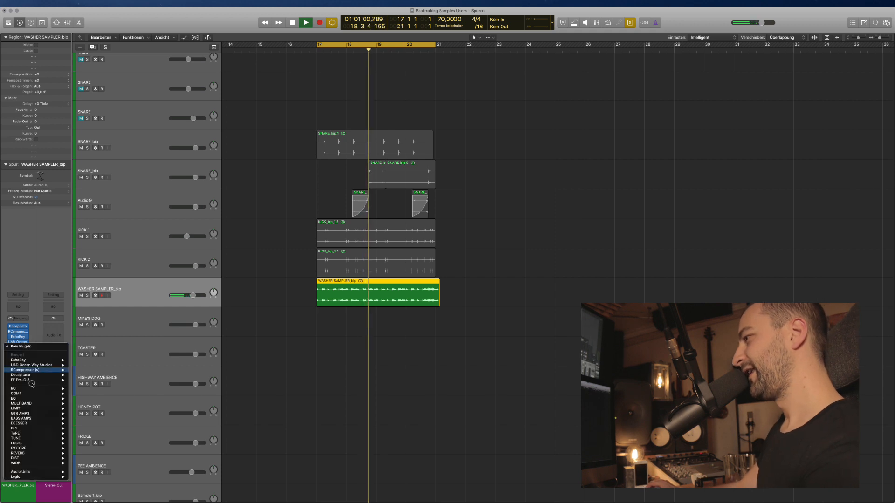
mouse_move(45, 466)
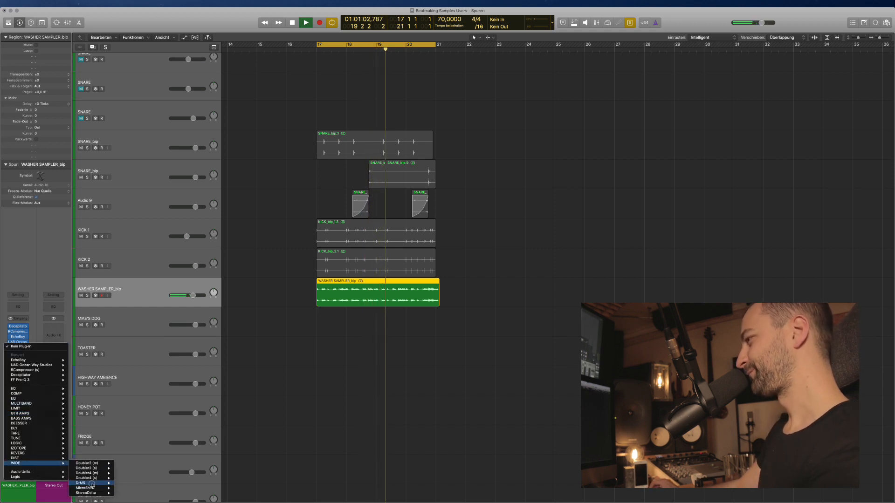
mouse_move(95, 484)
click(124, 484)
drag(219, 77, 221, 66)
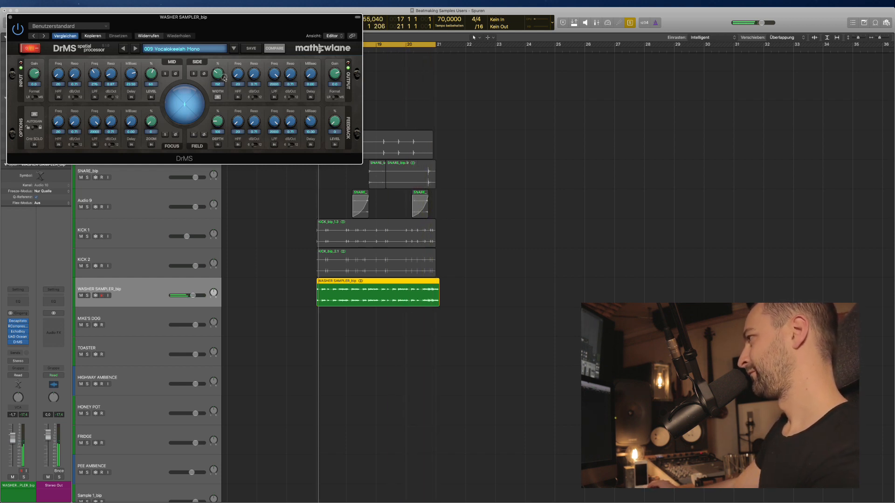
click(12, 18)
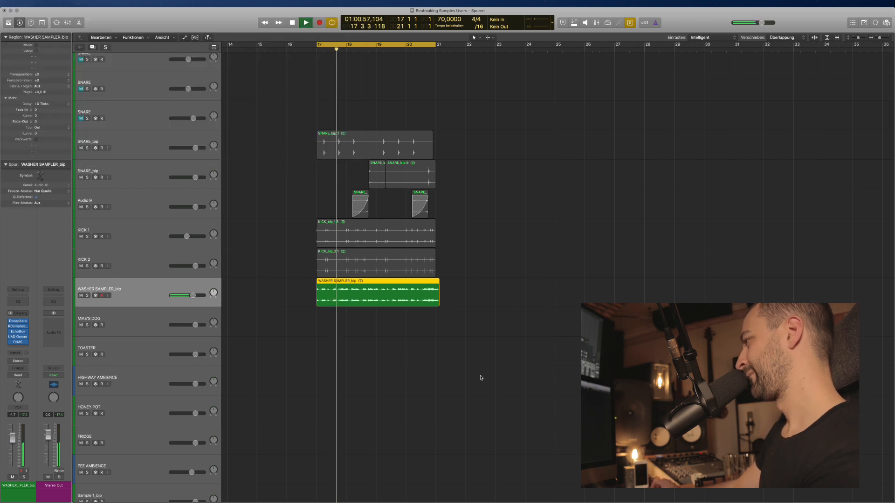
Turn solo off for WASHER SAMPLER_bip and stop playback.
click(449, 362)
click(367, 305)
key(ctrl+s)
key(space)
key(space)
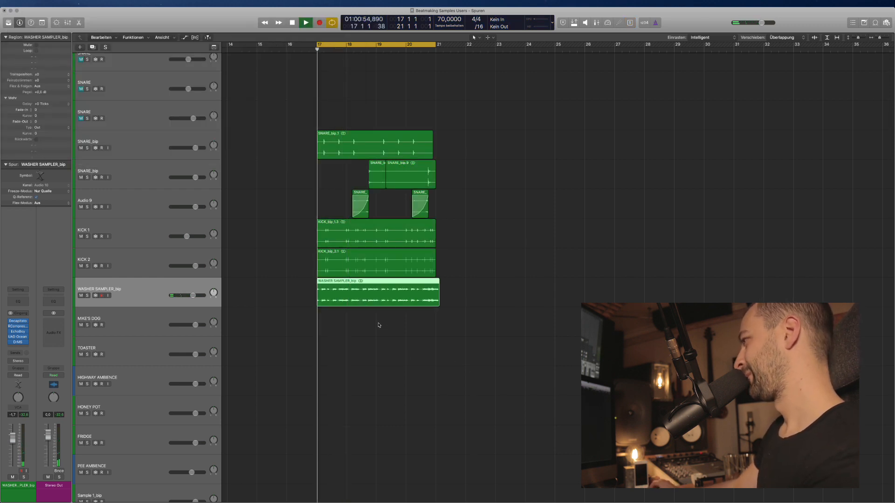
Retweak RCompressor with lower ratio and threshold and a 20.8 attack.
click(380, 324)
key(super+Up)
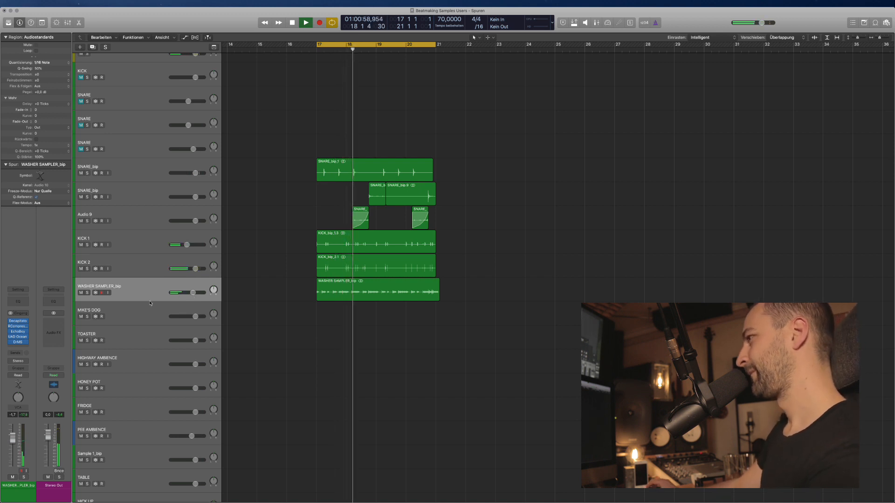
click(18, 326)
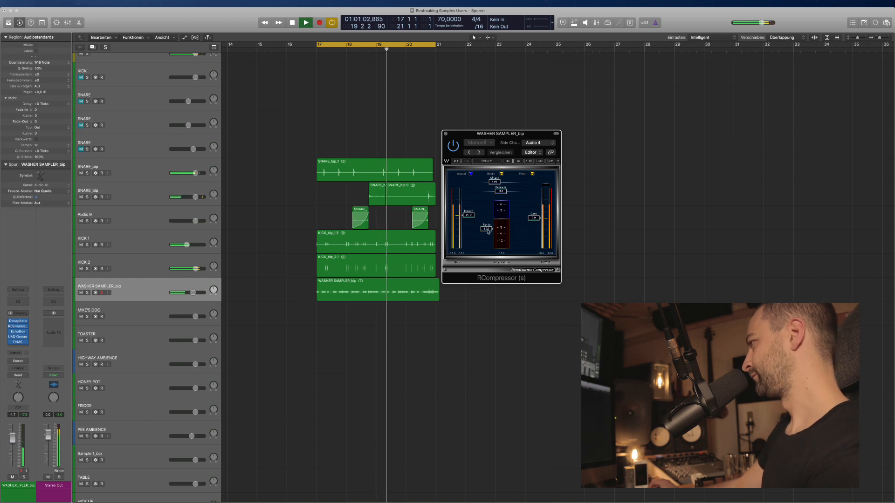
mouse_move(491, 233)
mouse_down()
mouse_move(492, 251)
mouse_move(492, 242)
mouse_up()
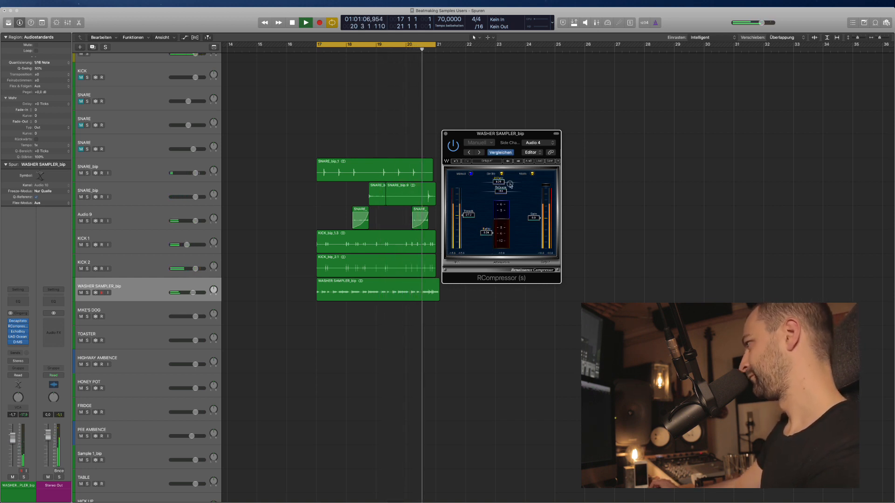
drag(495, 182, 526, 183)
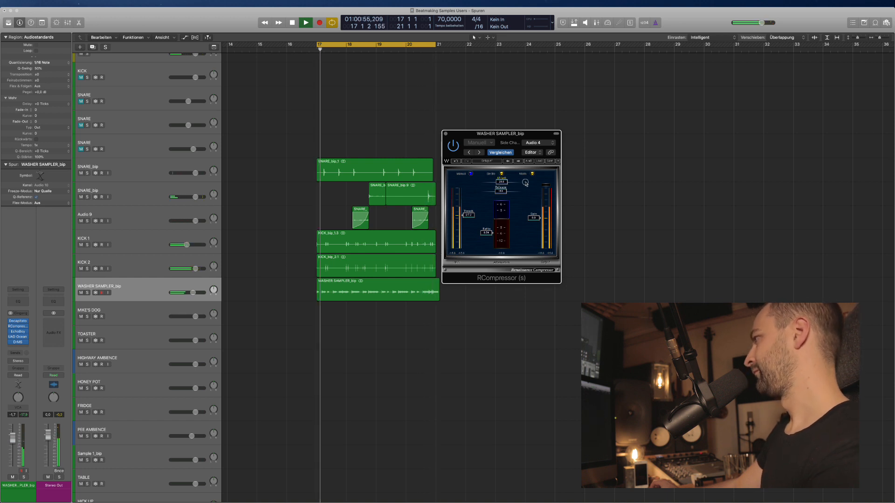
mouse_move(468, 215)
mouse_down()
mouse_move(472, 242)
mouse_move(469, 225)
mouse_up()
click(445, 134)
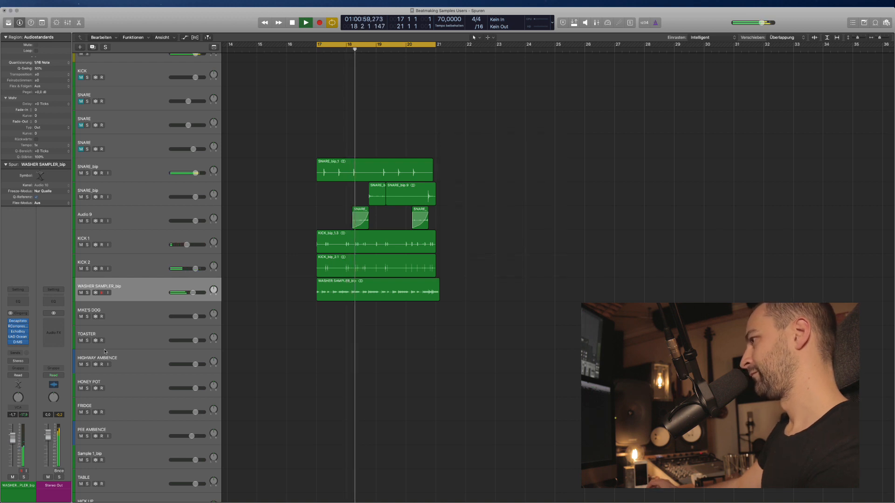
click(26, 326)
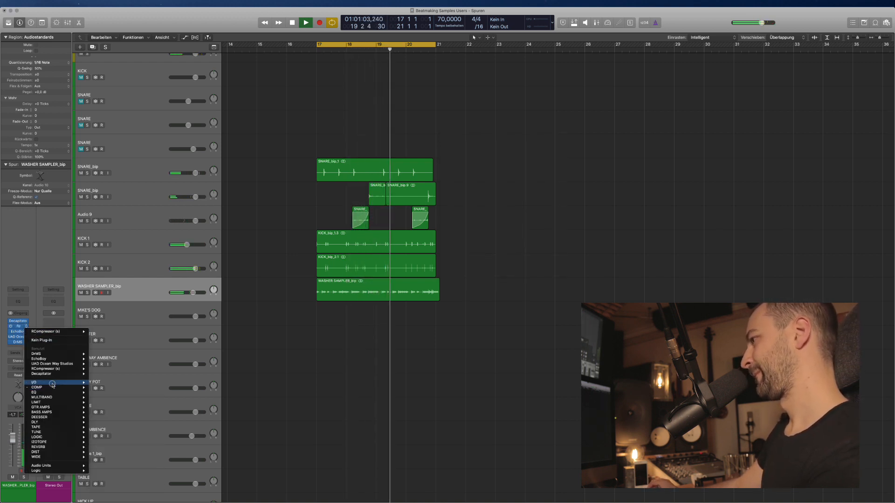
Replace RCompressor with Logic's Compressor, sidechained from KICK 2.
mouse_move(52, 383)
mouse_move(111, 382)
click(146, 383)
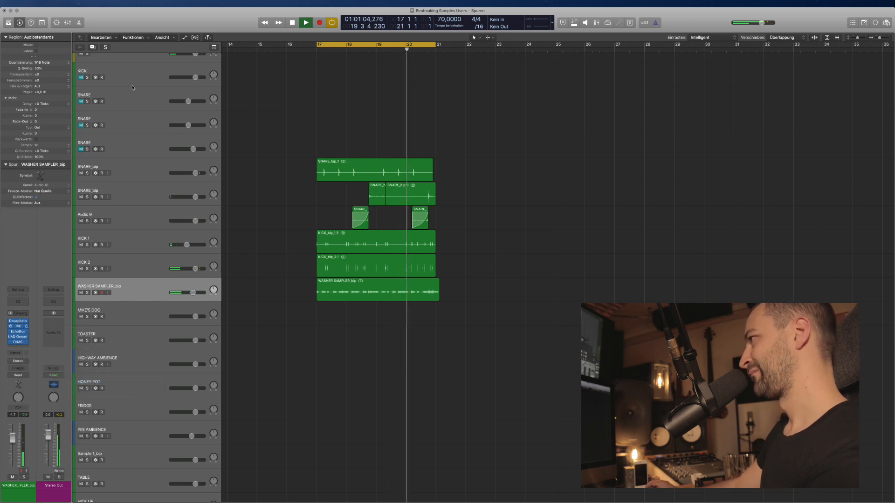
drag(159, 12, 360, 76)
click(498, 84)
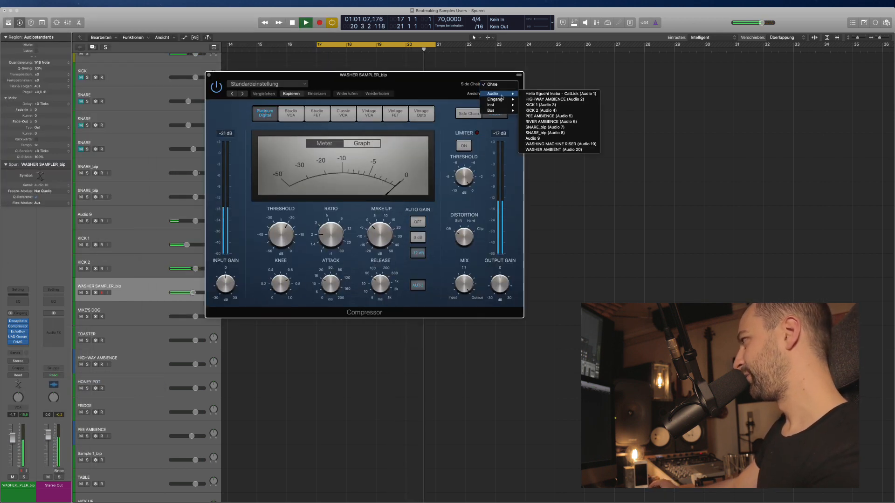
mouse_move(504, 94)
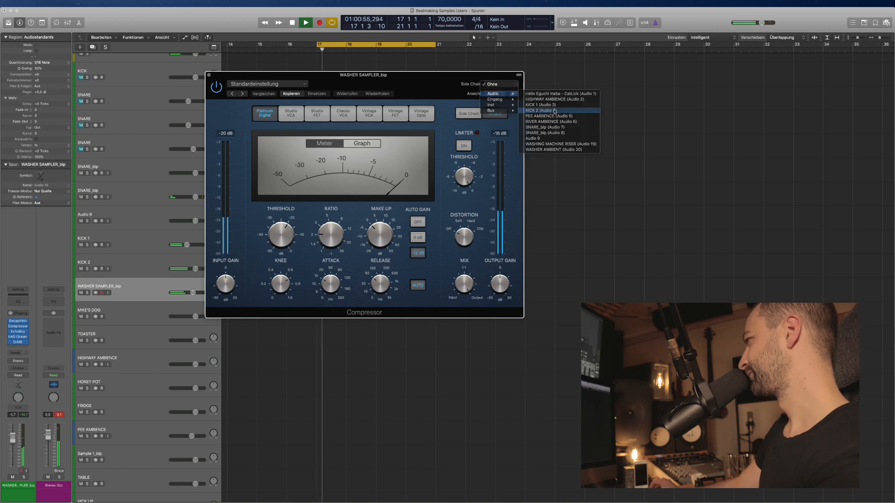
click(540, 111)
Turn Compressor auto gain and auto release off, set threshold -23 dB, attack 32 ms.
click(418, 222)
click(418, 285)
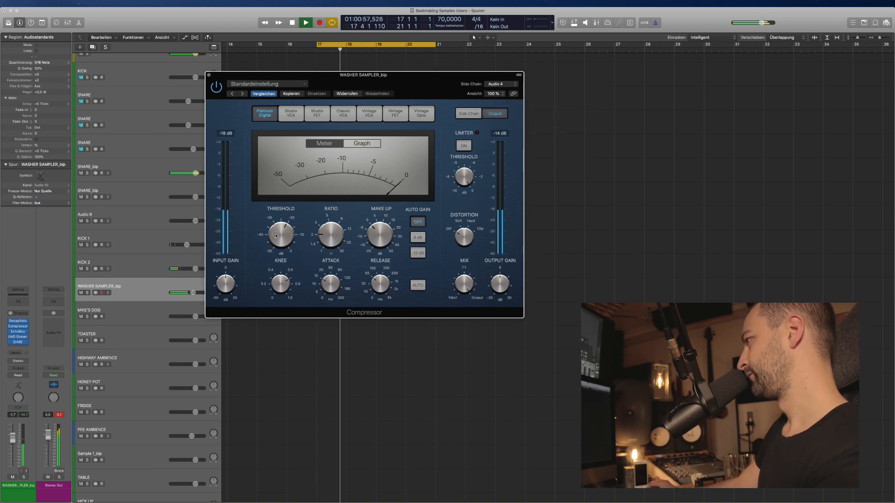
drag(281, 237, 325, 223)
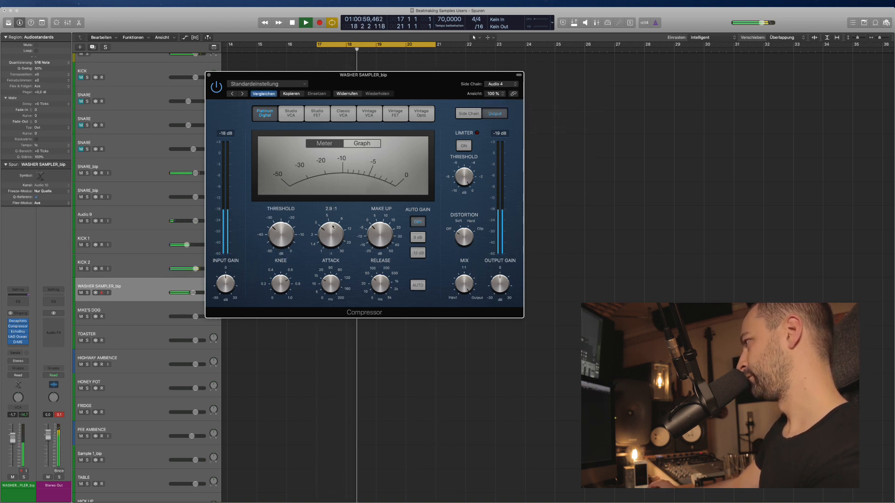
drag(381, 289, 381, 285)
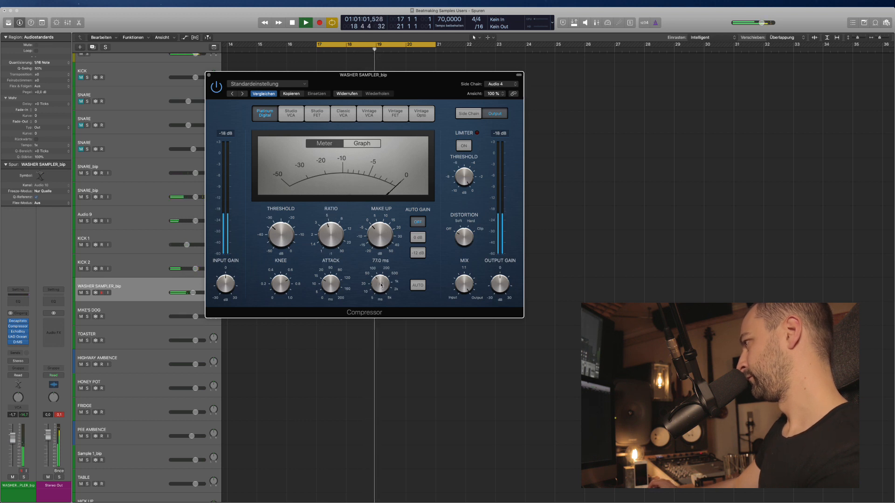
mouse_move(282, 255)
mouse_down()
mouse_move(288, 267)
mouse_move(286, 256)
mouse_up()
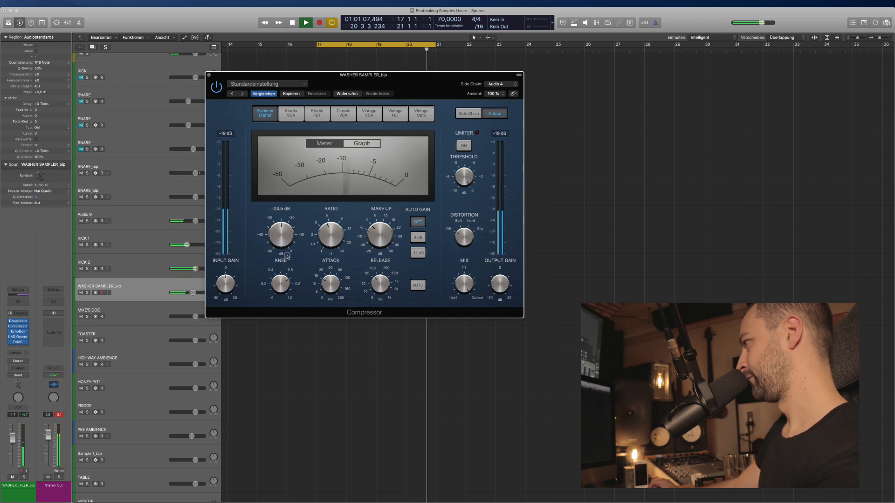
drag(329, 286, 329, 277)
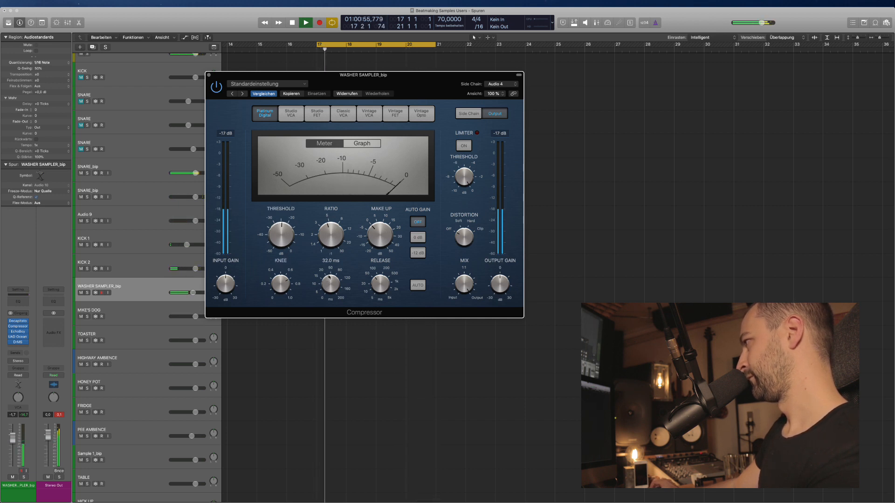
drag(282, 234, 282, 231)
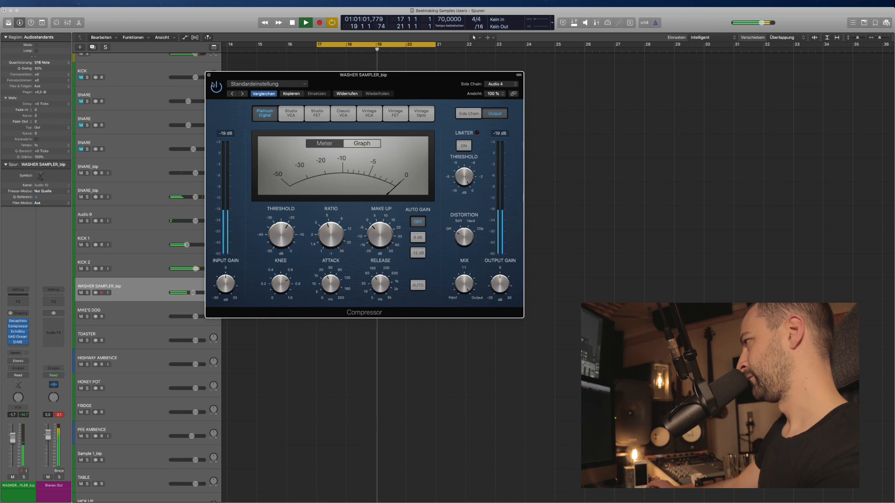
key(super+w)
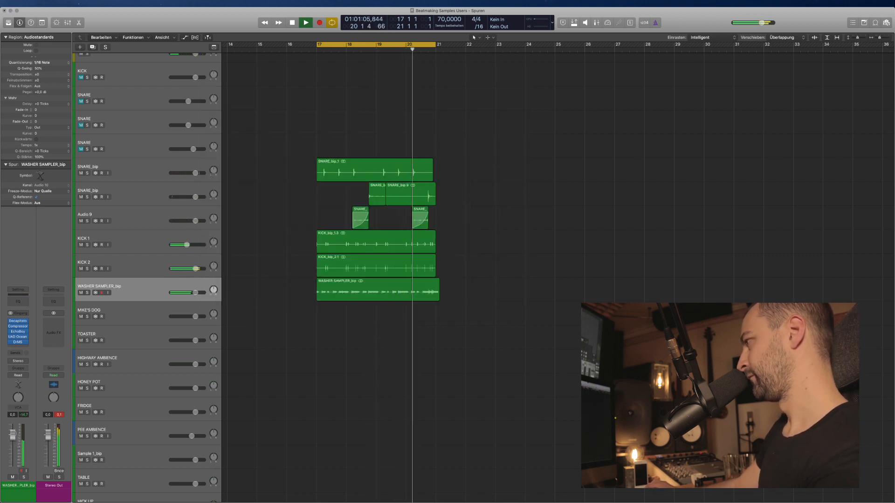
Stop playback and select the TOASTER track in the track list.
key(space)
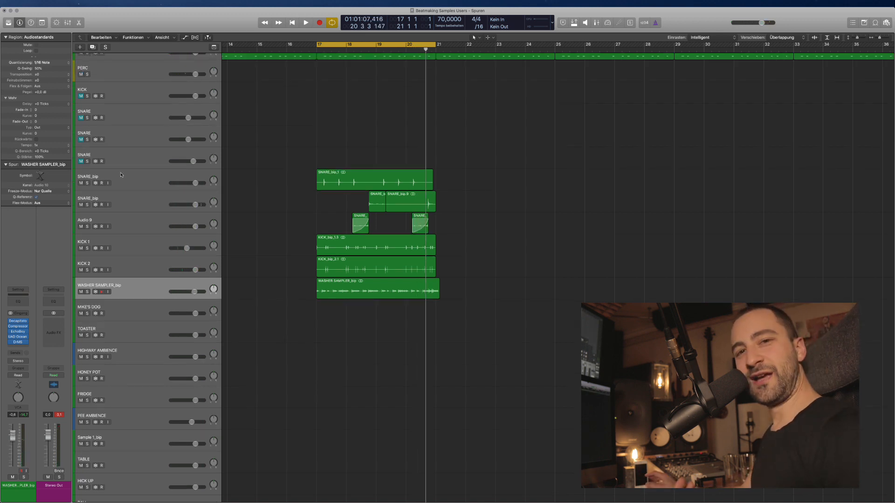
scroll(150, 186, up, 5)
click(150, 220)
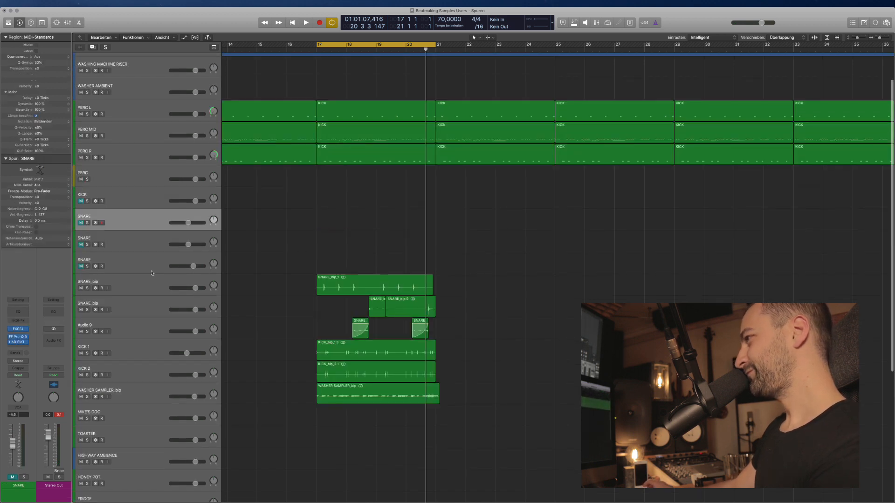
scroll(164, 272, down, 4)
scroll(164, 272, down, 1)
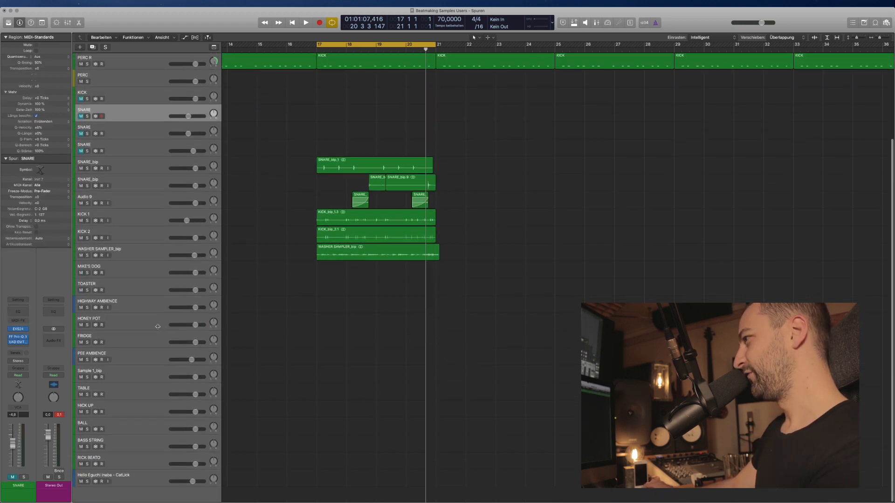
click(134, 289)
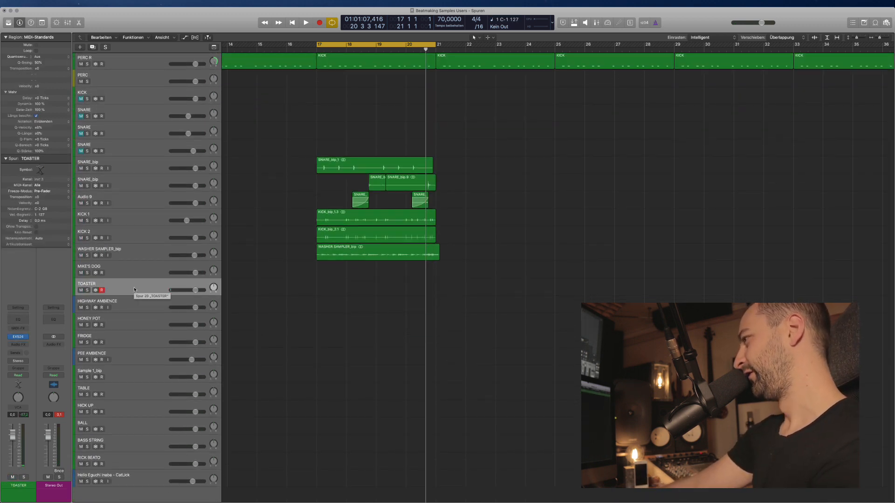
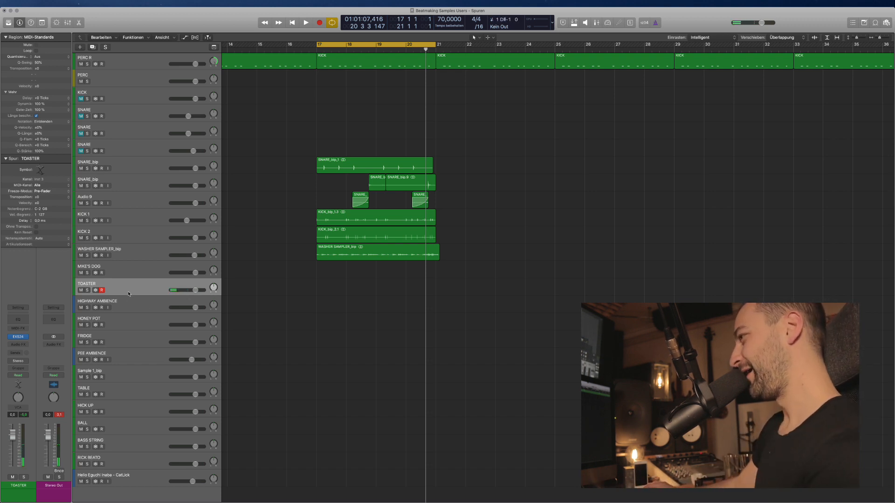
Duplicate the TOASTER track with Cmd+D, leaving its name unchanged.
double_click(128, 290)
click(125, 322)
click(125, 290)
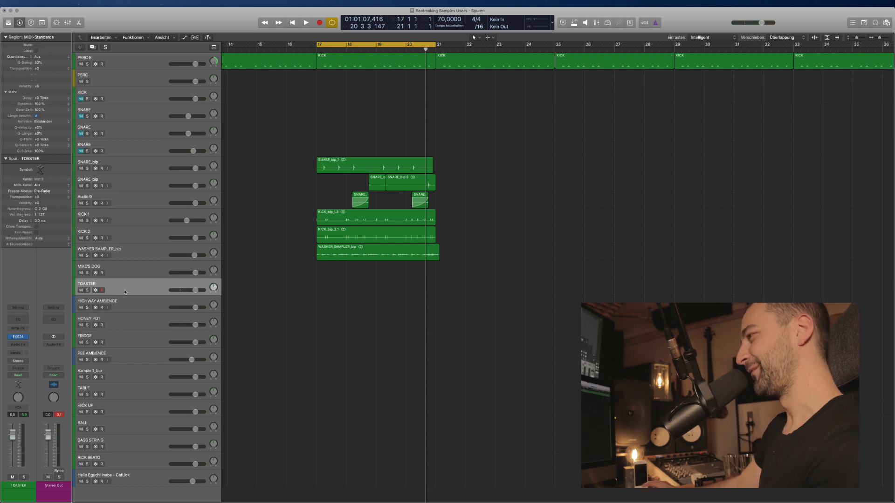
key(super+d)
Make all track rows slightly taller and show the toolbar.
click(127, 293)
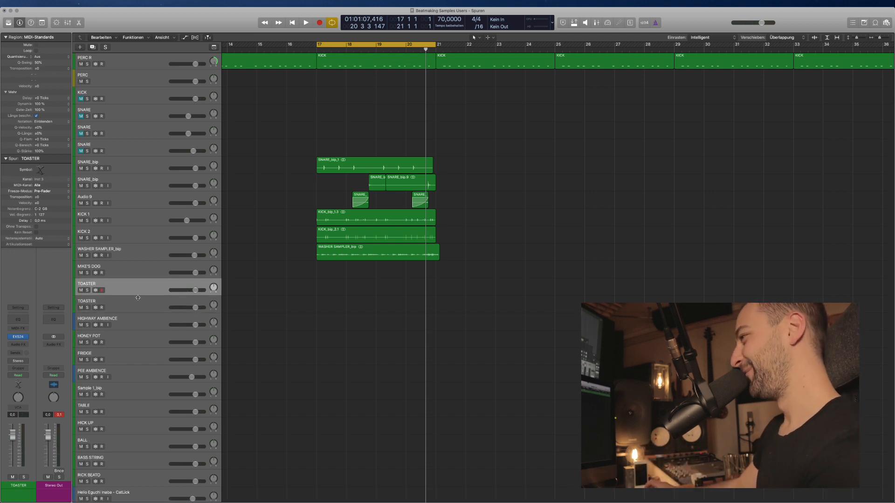
drag(138, 298, 138, 300)
click(139, 309)
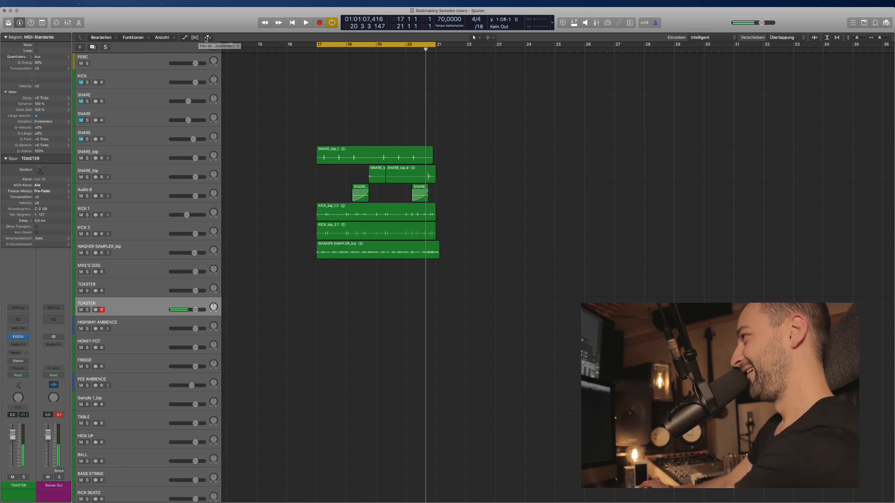
key(ctrl+alt+super+t)
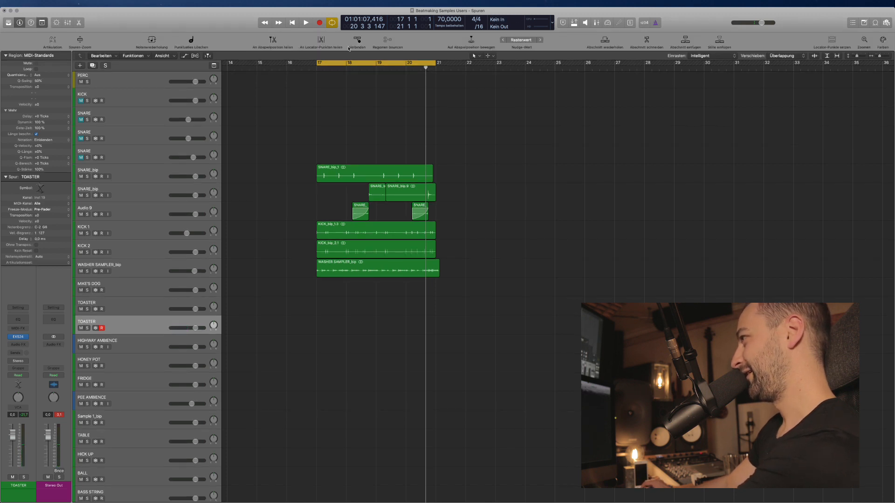
Turn on Note Repeat, move and expand its panel, and set the rate to 1/32.
click(154, 40)
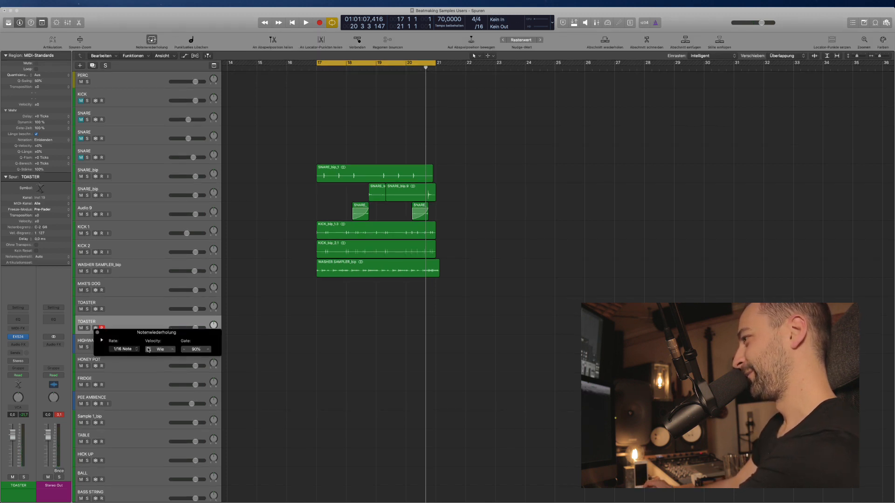
drag(161, 339, 228, 124)
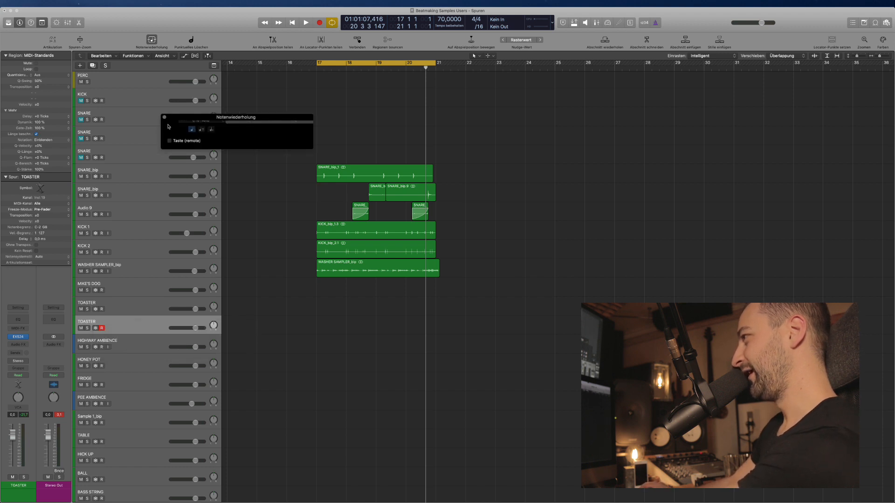
click(169, 125)
click(196, 127)
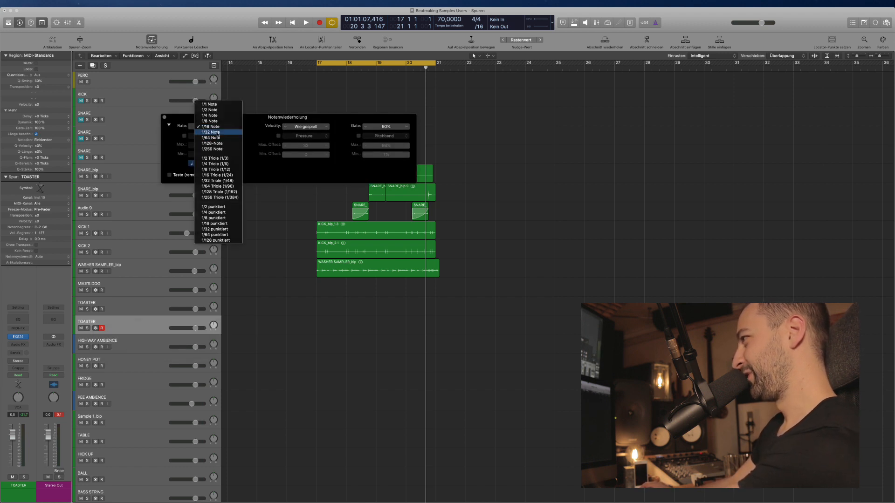
click(216, 132)
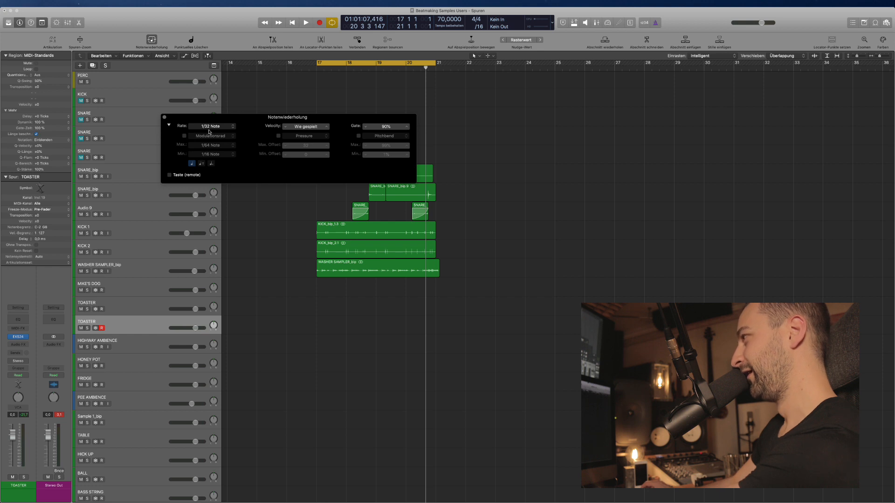
Set the rate to 1/64, let the modulation wheel control it, with minimum 1/8.
click(216, 130)
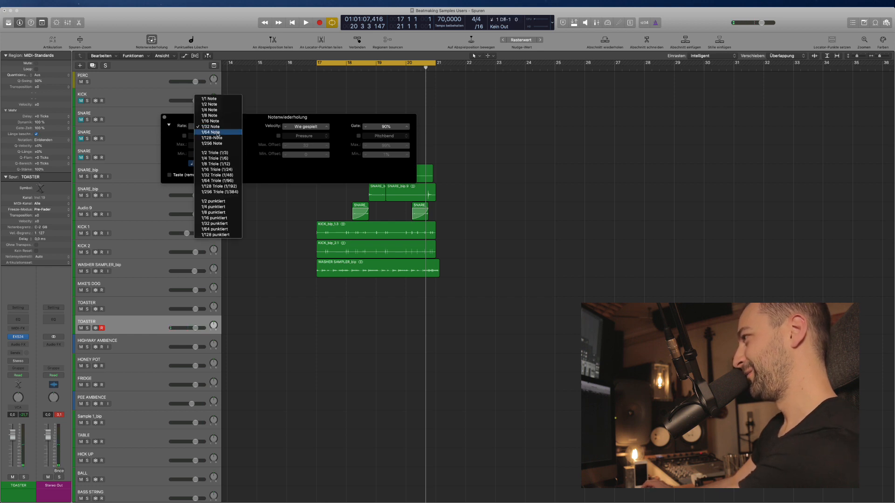
click(218, 133)
click(184, 135)
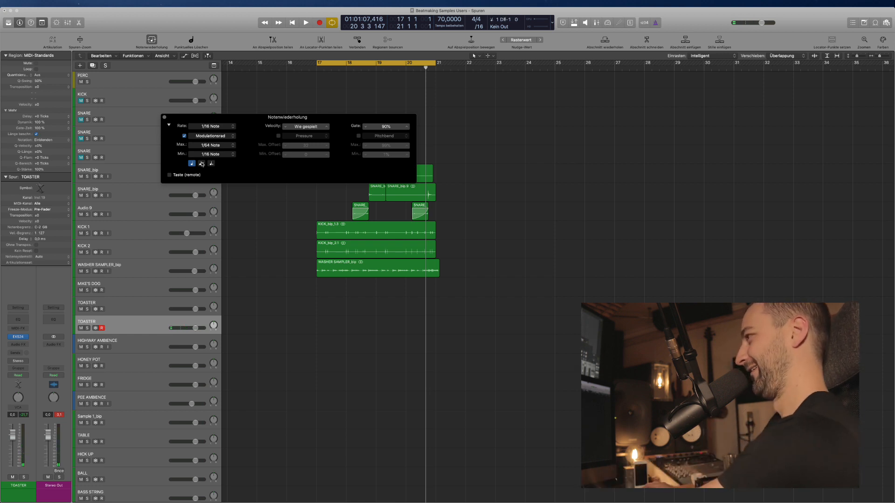
click(210, 156)
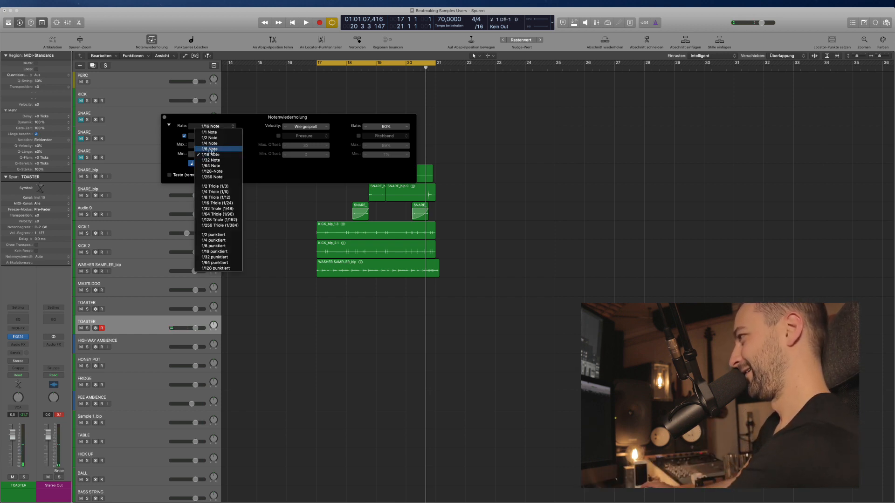
click(213, 151)
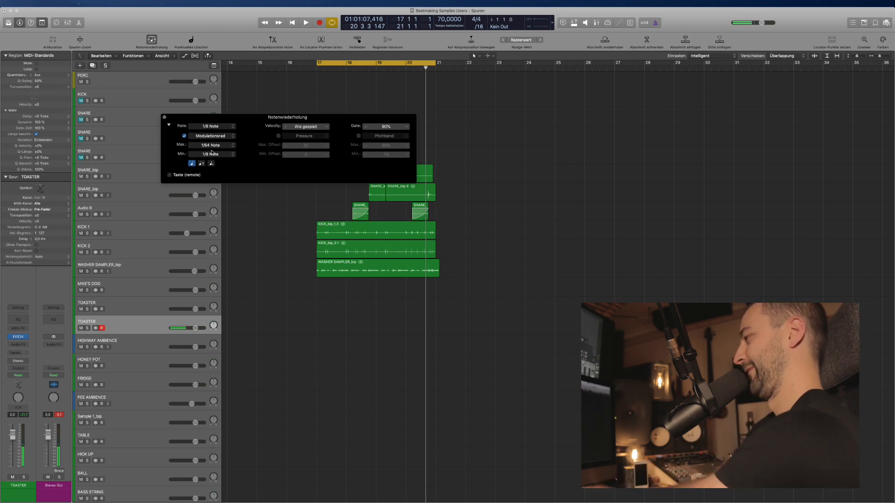
Change the rate to 1/16 and the modulation-wheel minimum to 1/16 notes.
click(202, 125)
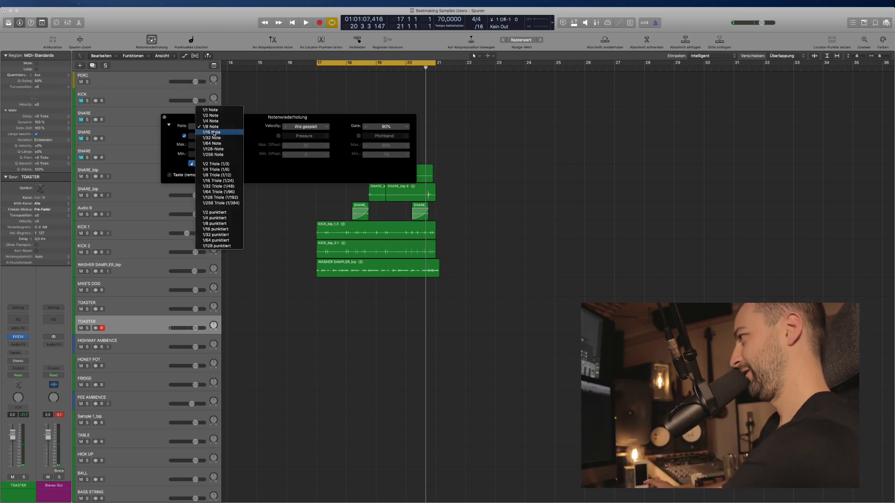
click(213, 134)
click(212, 154)
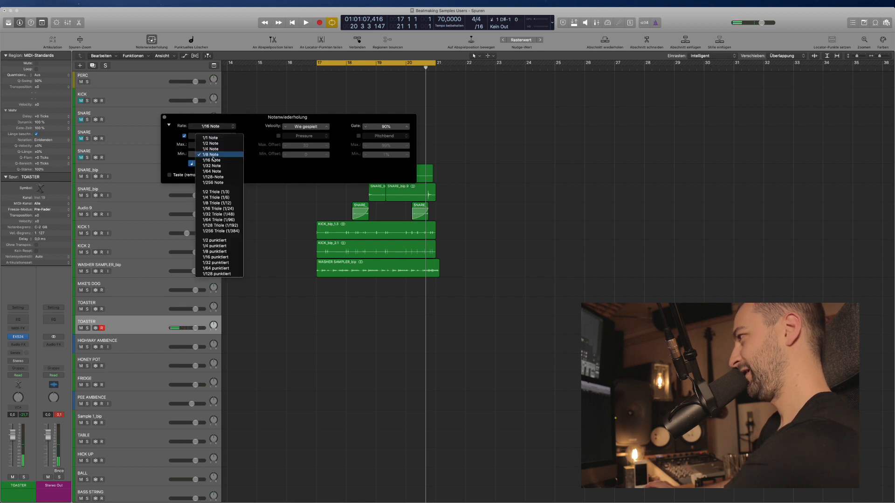
click(214, 162)
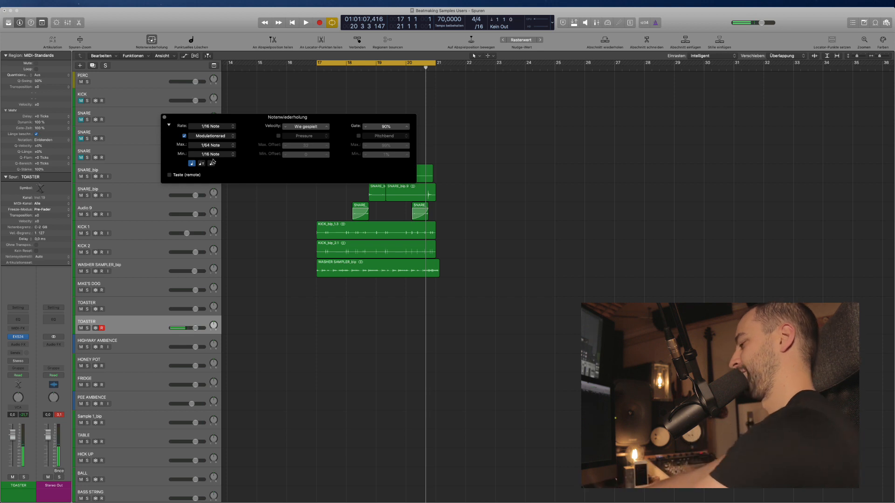
Close and reopen the Note Repeat panel, moving it to the upper right.
click(165, 117)
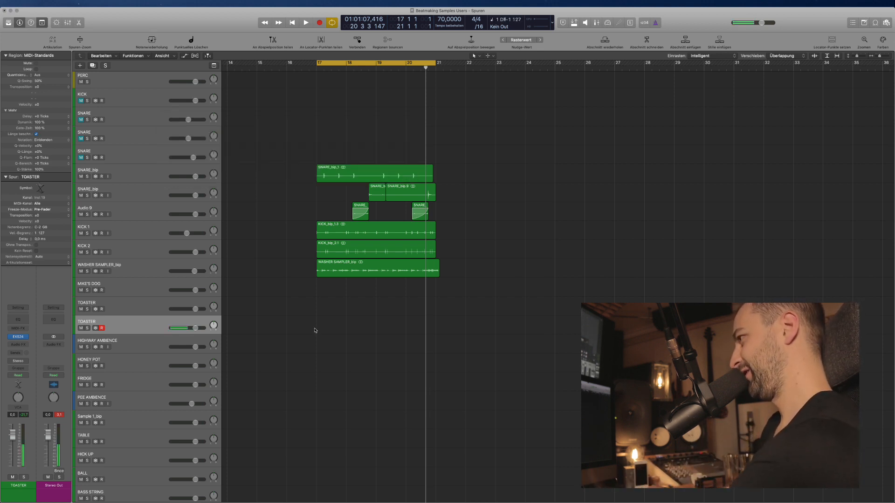
click(152, 40)
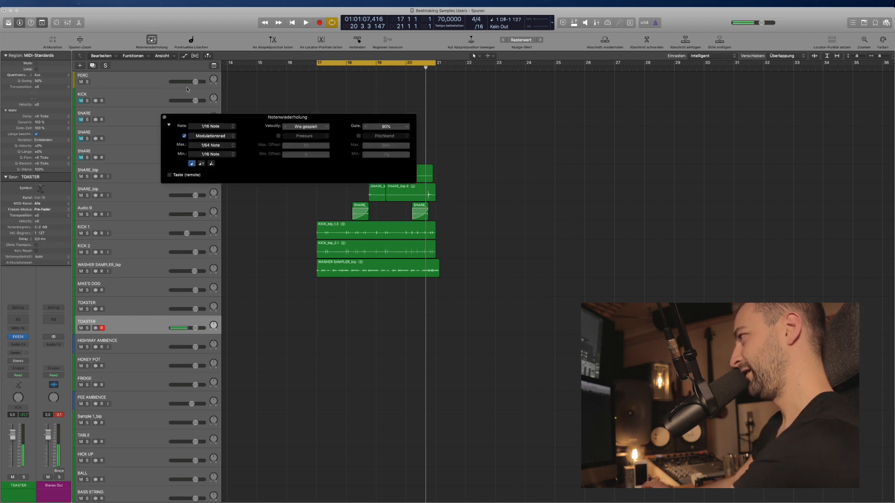
drag(263, 122, 618, 105)
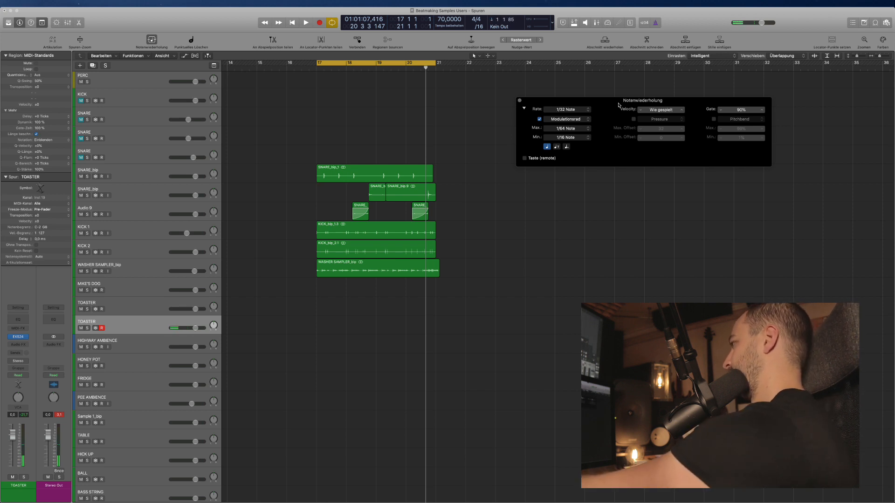
Keep the minimum at 1/16 and try maximums of 1/32, 1/64, then 1/64 Triole (1/96).
click(570, 138)
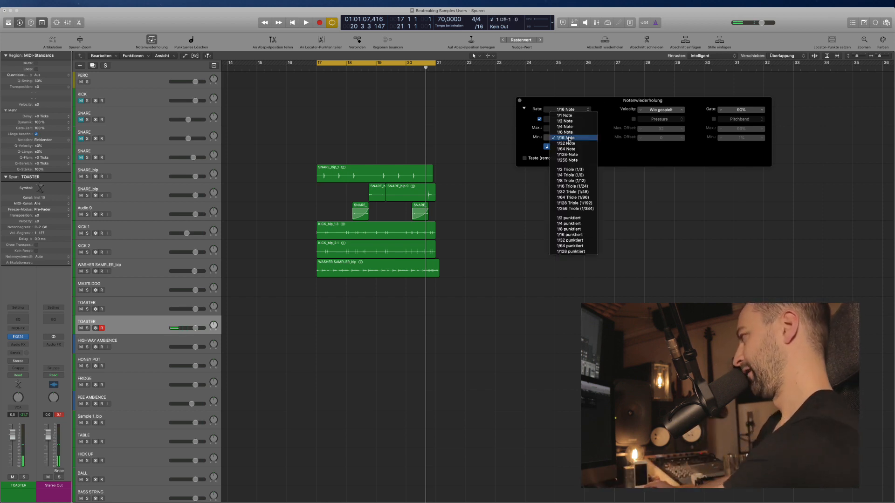
click(569, 138)
click(566, 128)
click(566, 125)
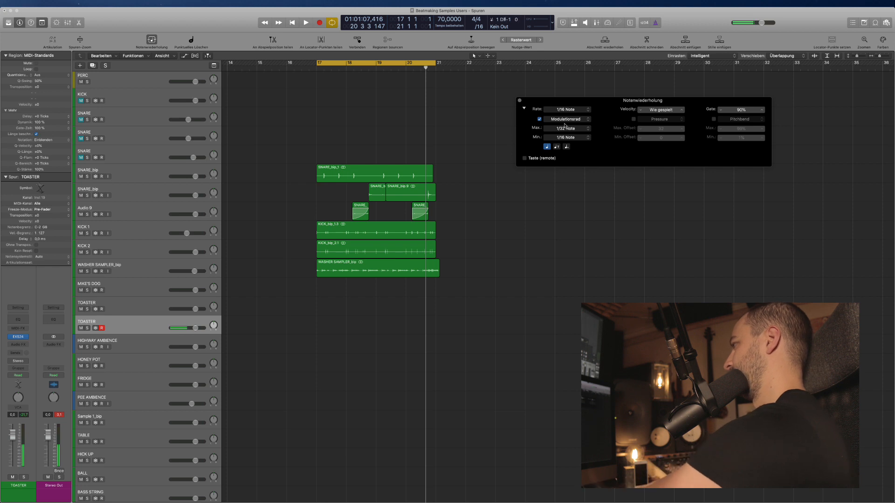
click(564, 129)
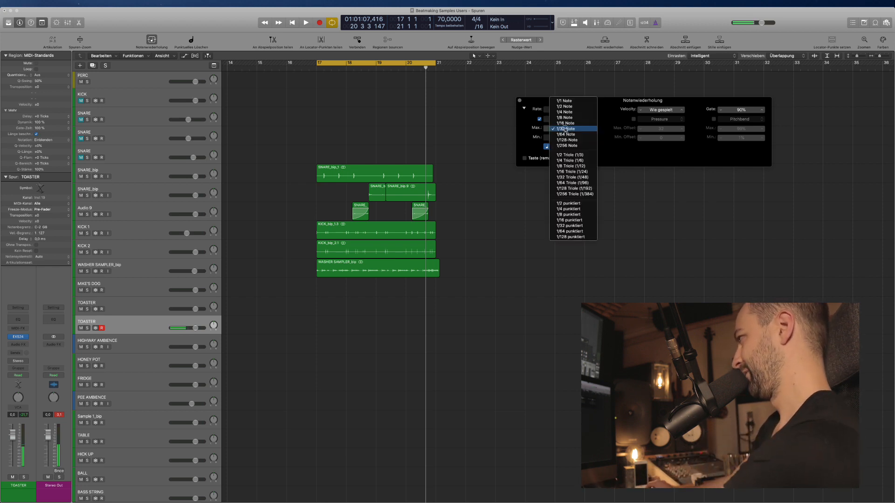
click(566, 132)
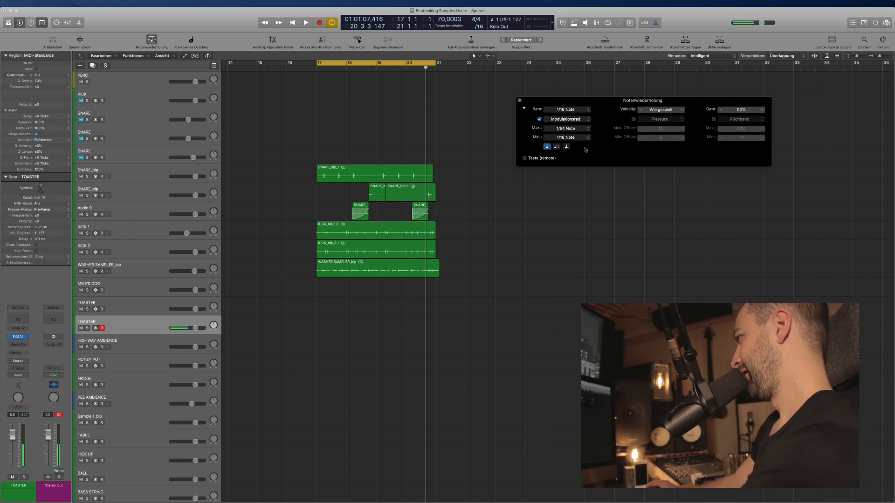
click(575, 129)
click(575, 132)
click(574, 129)
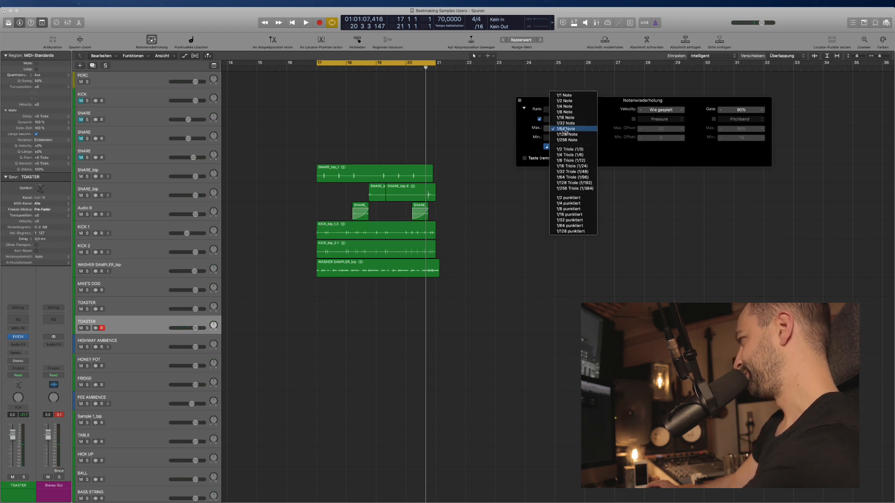
click(576, 177)
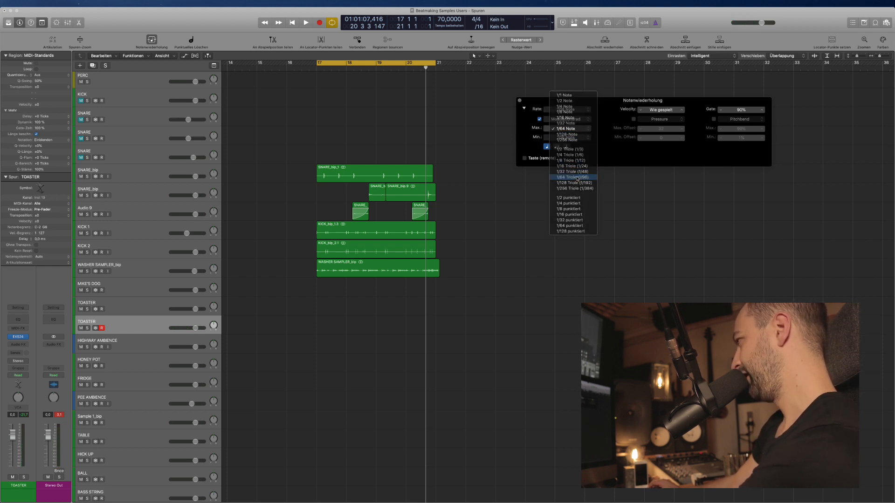
Set the modulation-wheel maximum to 1/32 Triole (1/48) and minimum to 1/16 Triole (1/24).
click(570, 131)
click(569, 118)
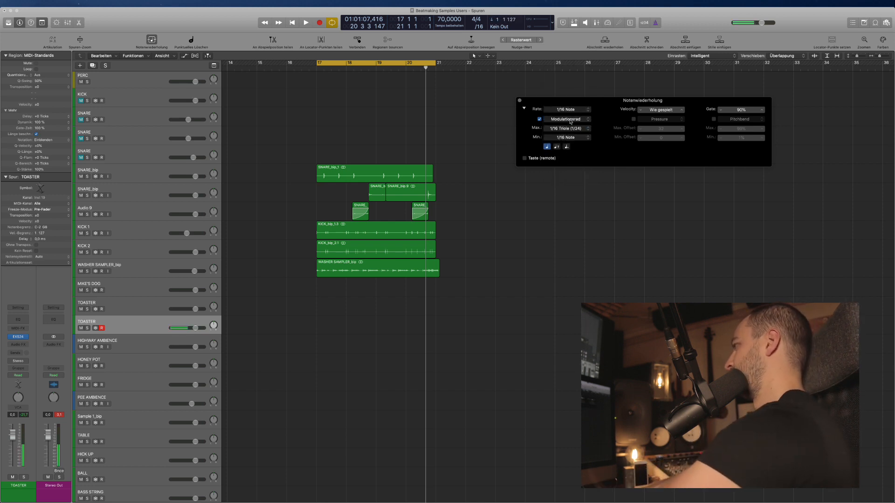
click(567, 125)
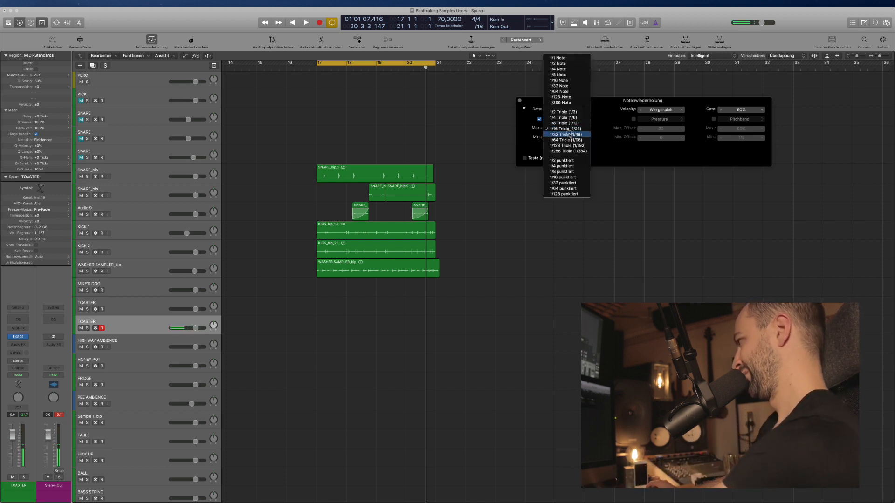
click(569, 134)
click(566, 138)
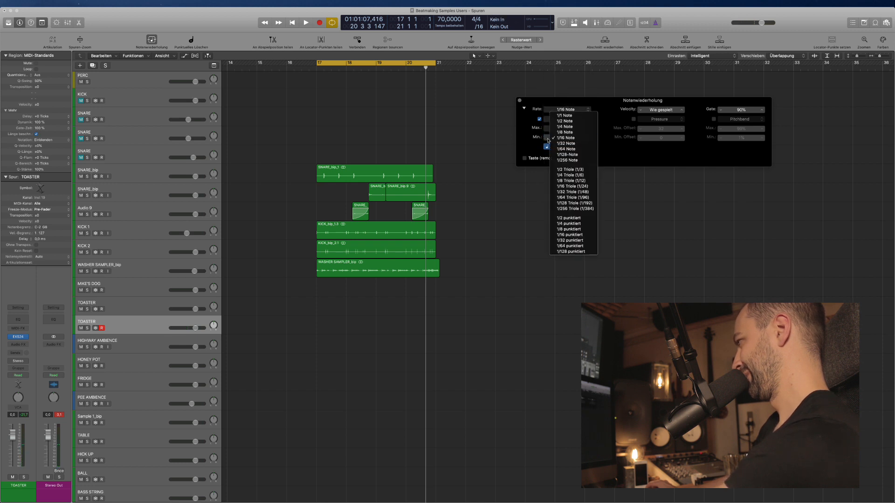
click(575, 186)
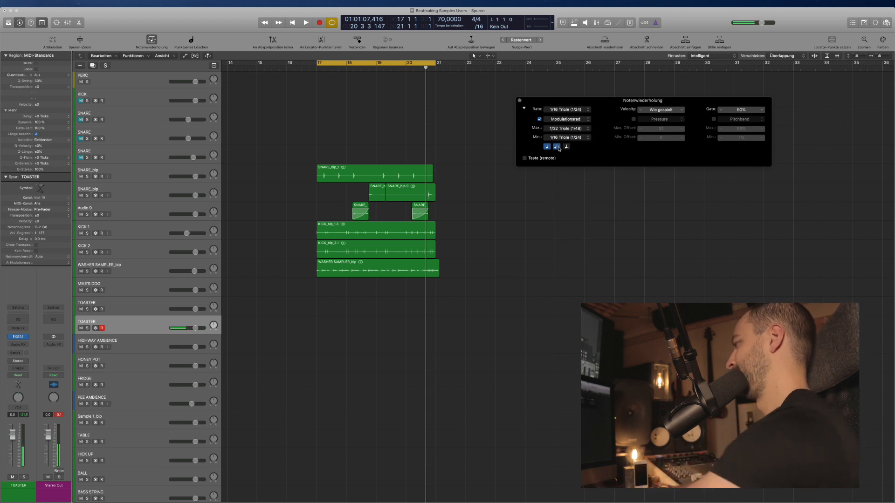
Try 1/8 Triole and 1/16 Triole rates, then settle on a 1/16 Note rate.
click(565, 110)
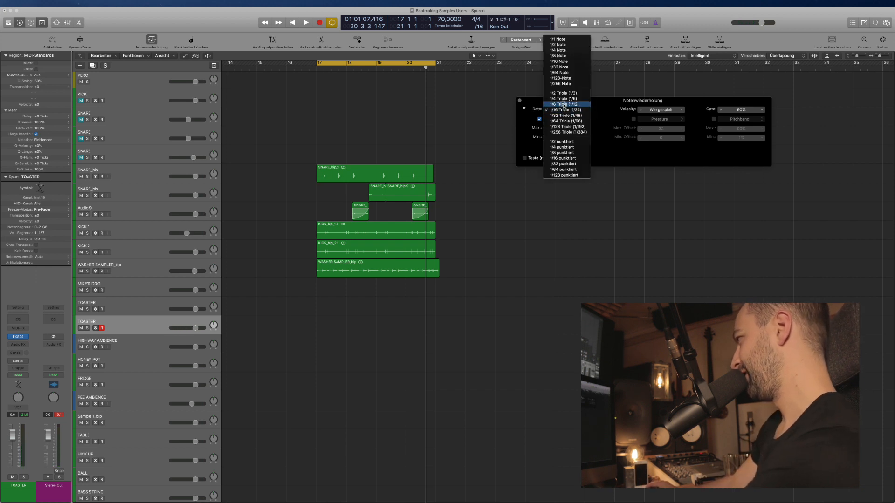
click(562, 104)
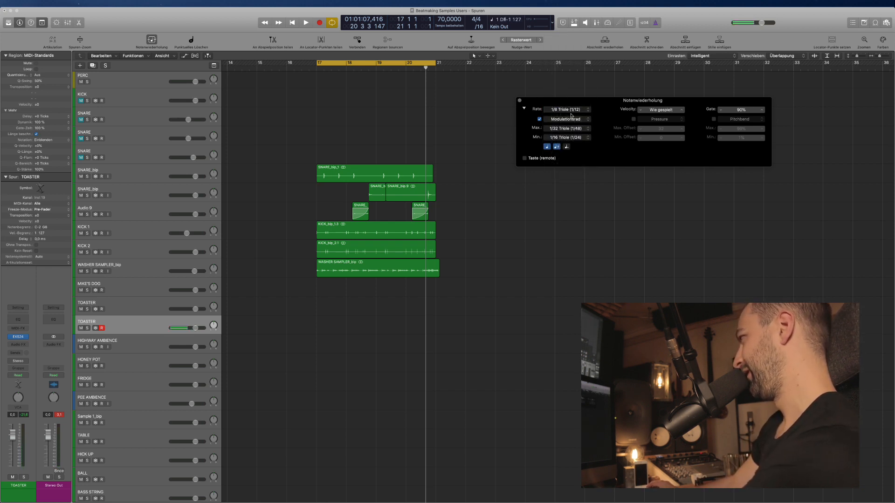
click(568, 111)
click(568, 116)
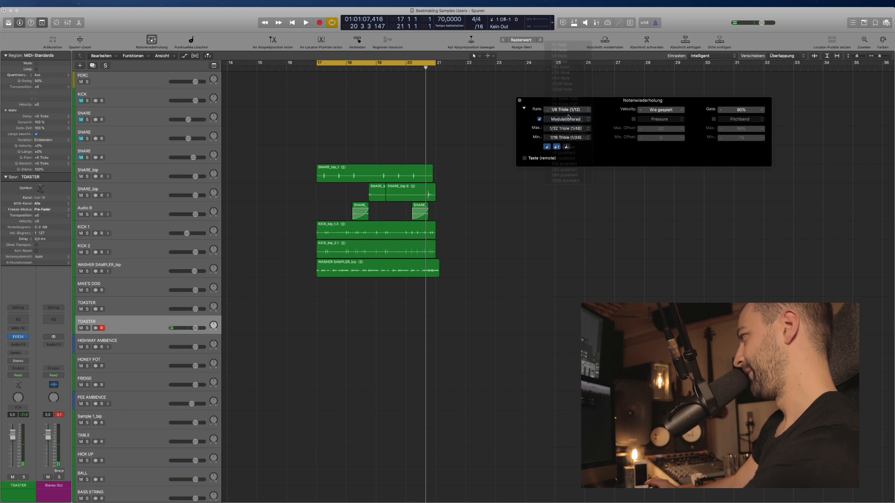
click(568, 111)
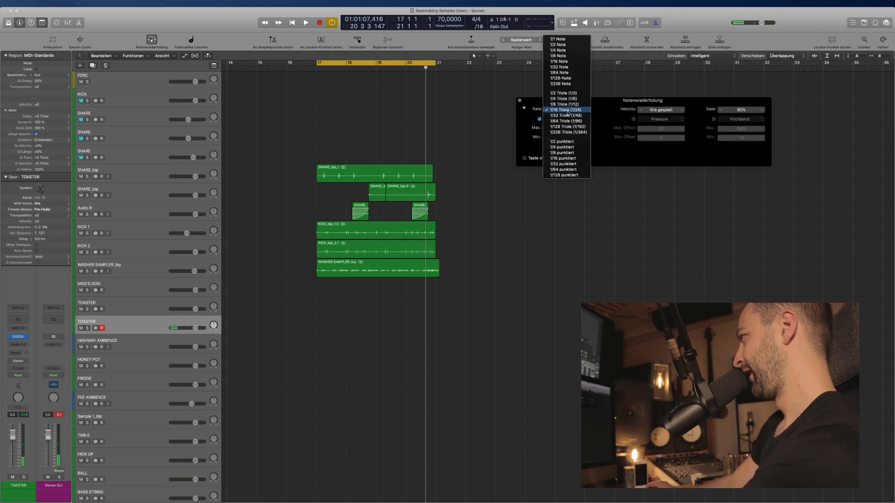
click(568, 61)
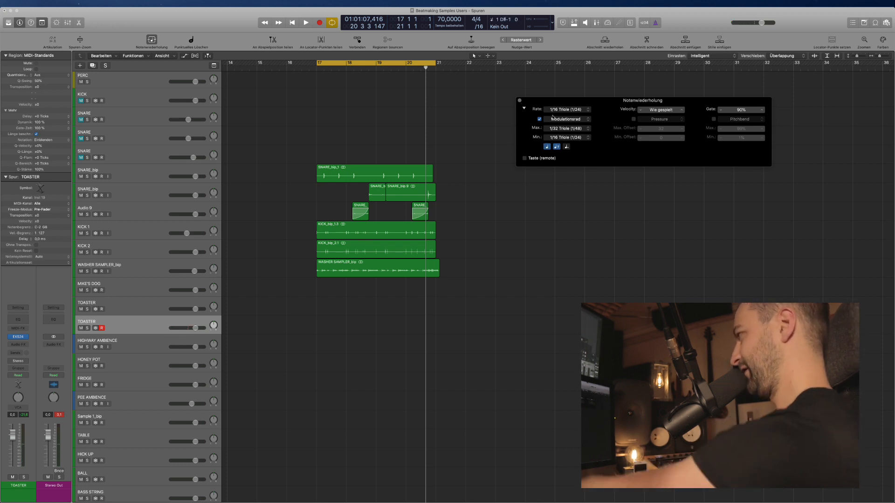
click(566, 110)
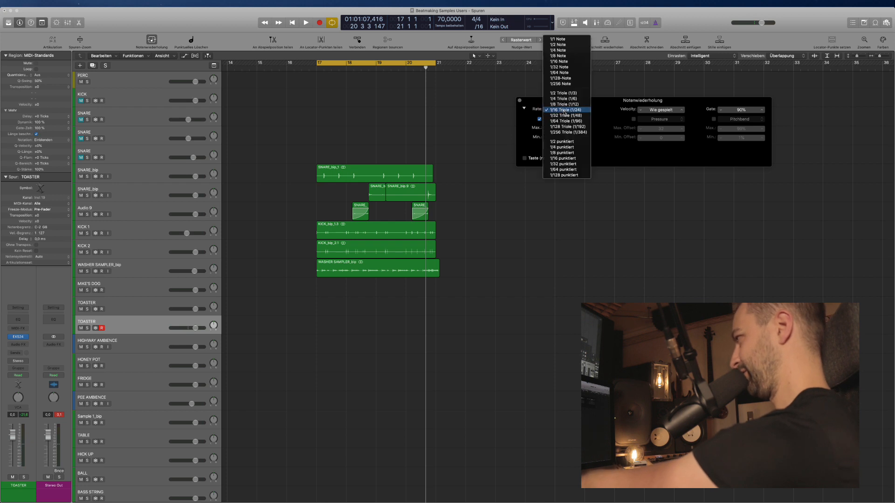
click(564, 62)
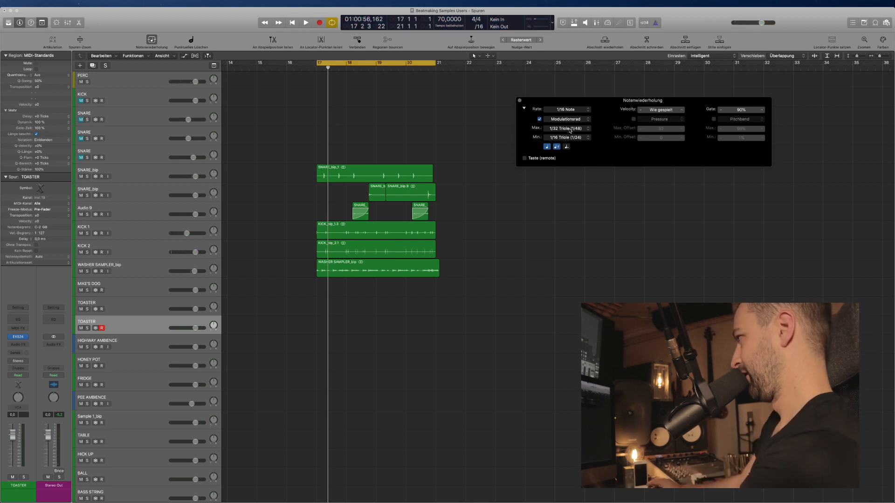
Record repeated notes on the TOASTER track with cycle turned off.
key(space)
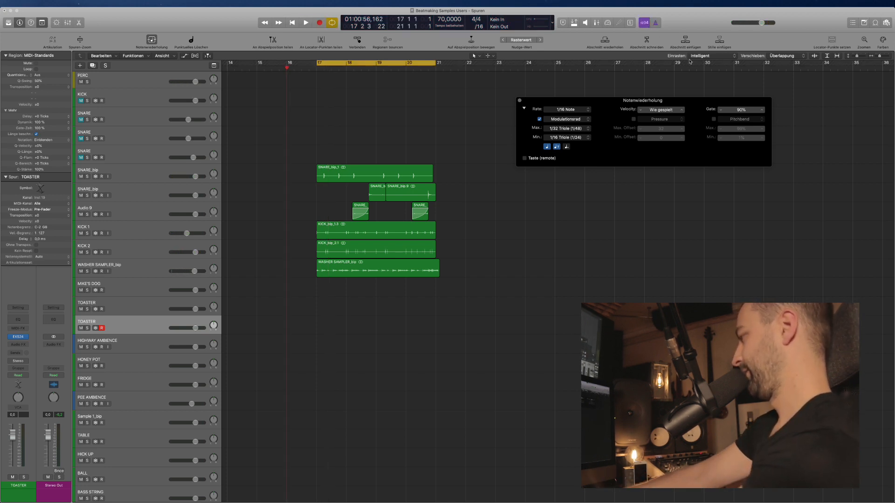
key(c)
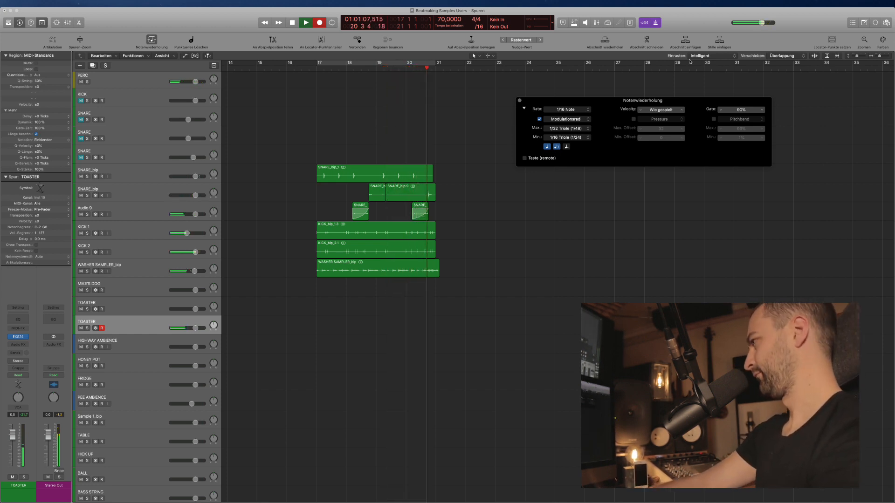
key(space)
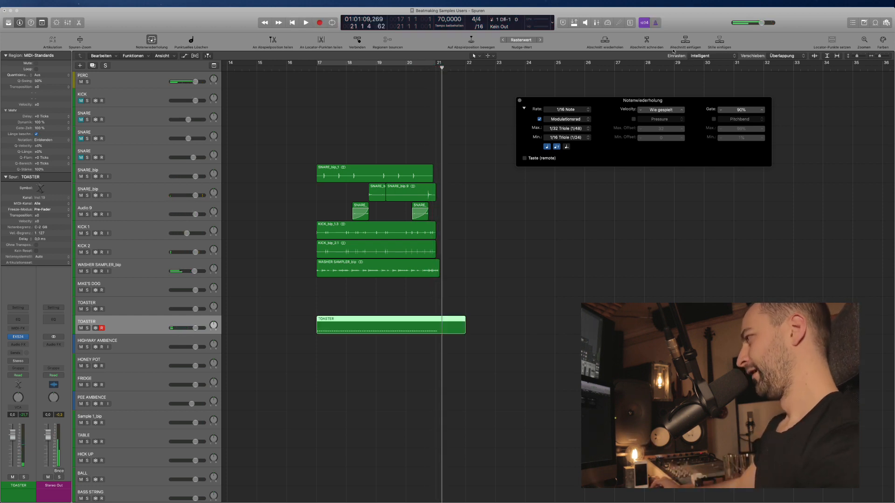
Marquee-select everything from bar 21 onward and delete it.
click(557, 270)
drag(495, 303, 436, 182)
key(Delete)
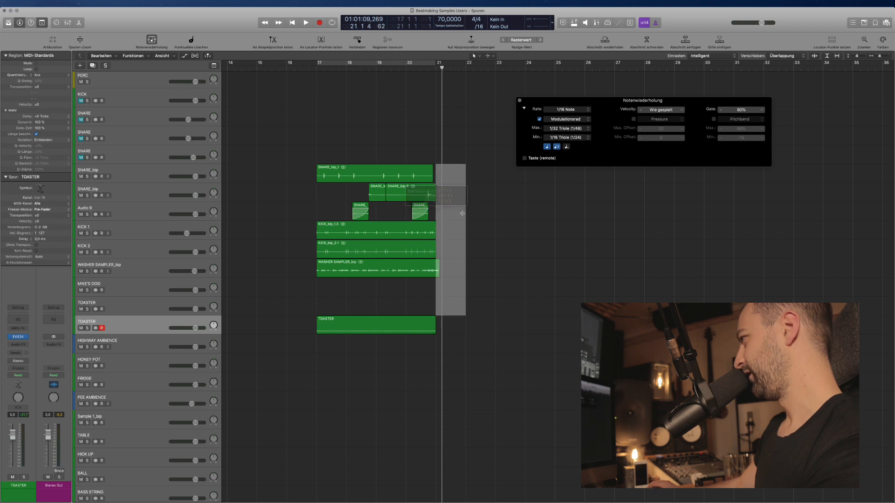
key(Delete)
scroll(393, 363, left, 1)
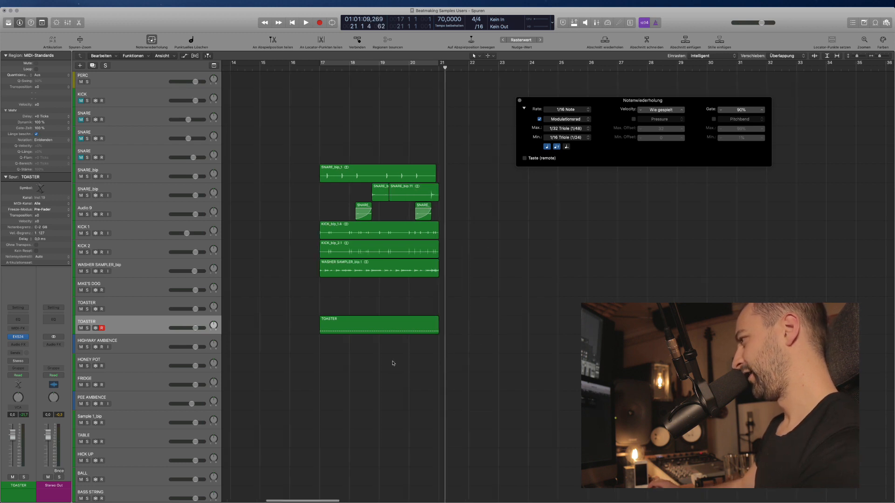
Open the new TOASTER region in the Piano Roll, close it, and select the TOASTER track.
click(341, 333)
double_click(351, 329)
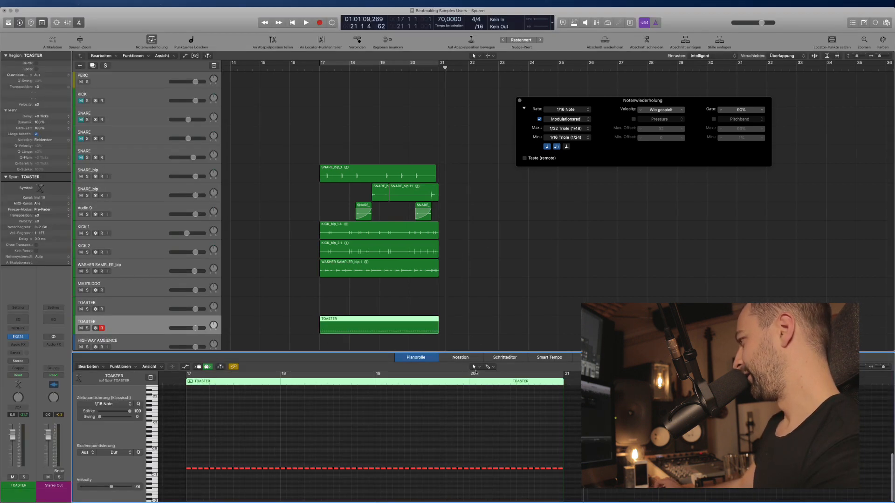
click(416, 360)
click(356, 340)
click(188, 320)
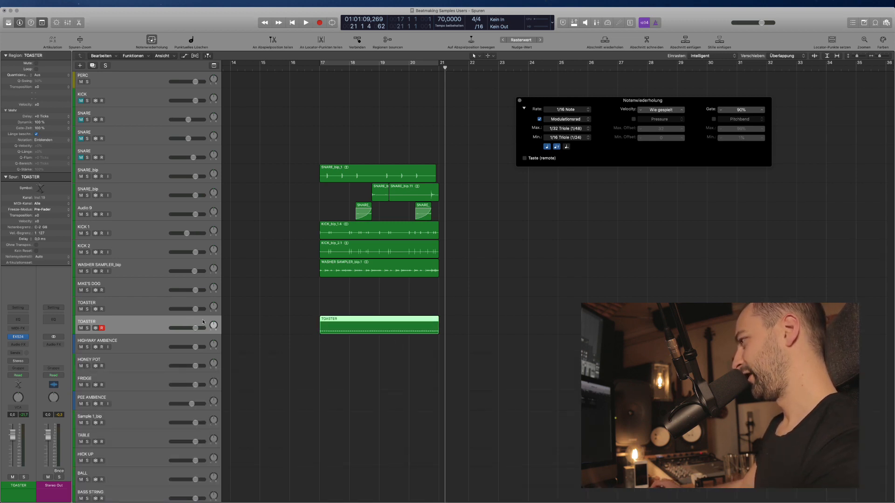
Duplicate the TOASTER track, move it down a row, enlarge tracks, and recentre its pan.
key(super+d)
click(337, 333)
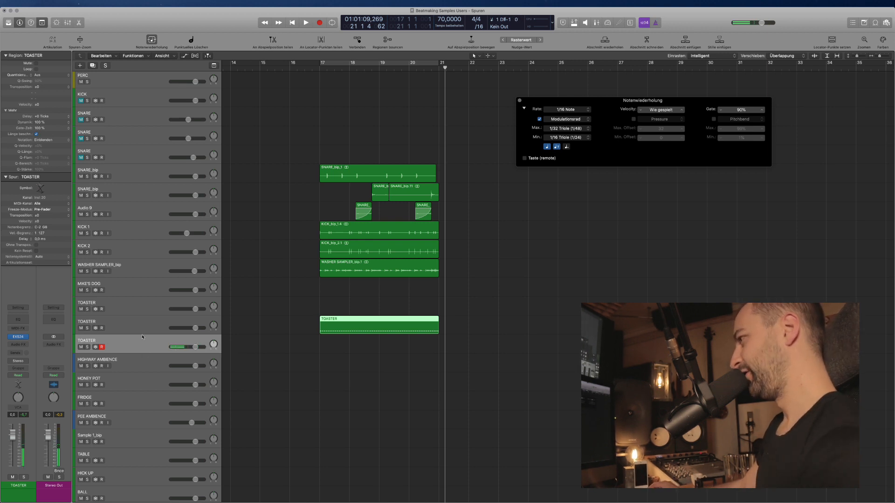
drag(208, 328, 220, 352)
key(super+Down)
mouse_move(213, 305)
mouse_down()
mouse_move(214, 322)
mouse_move(214, 313)
mouse_up()
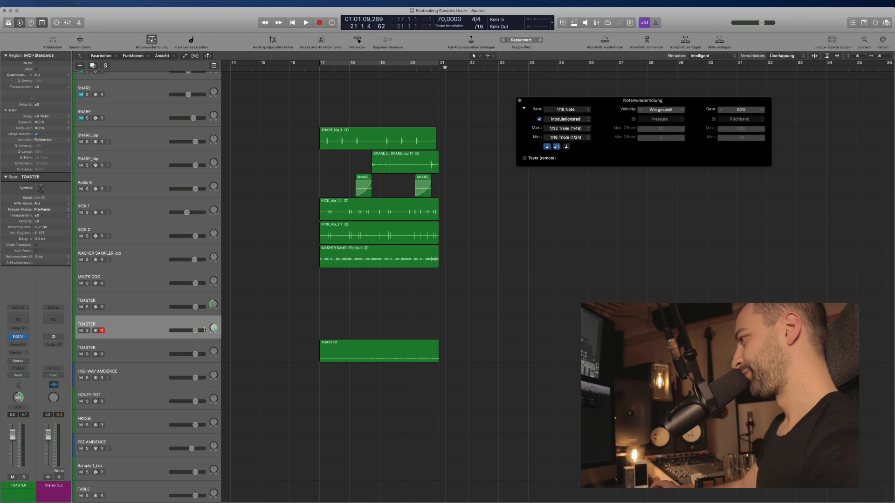
alt+click(213, 328)
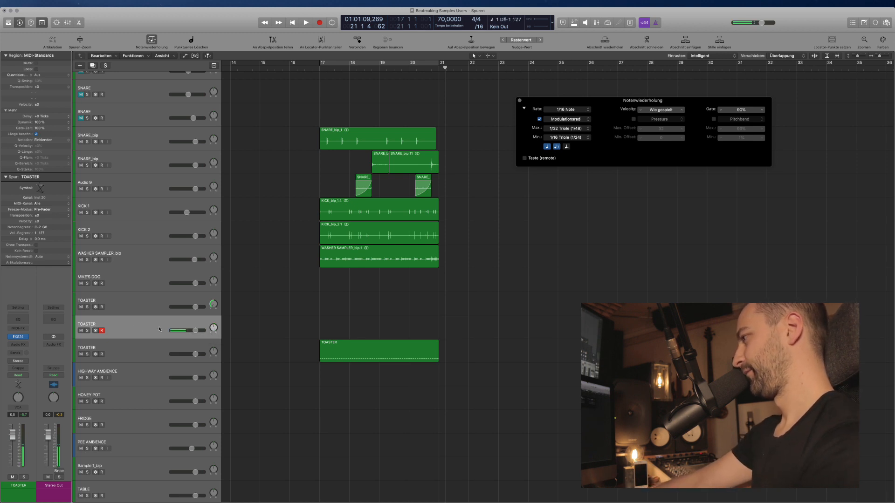
Add FF Pro-Q 3: low cut ~331 Hz, mid bell ~1253 Hz, high boost 17213 Hz +4.38 dB.
click(23, 345)
mouse_move(60, 399)
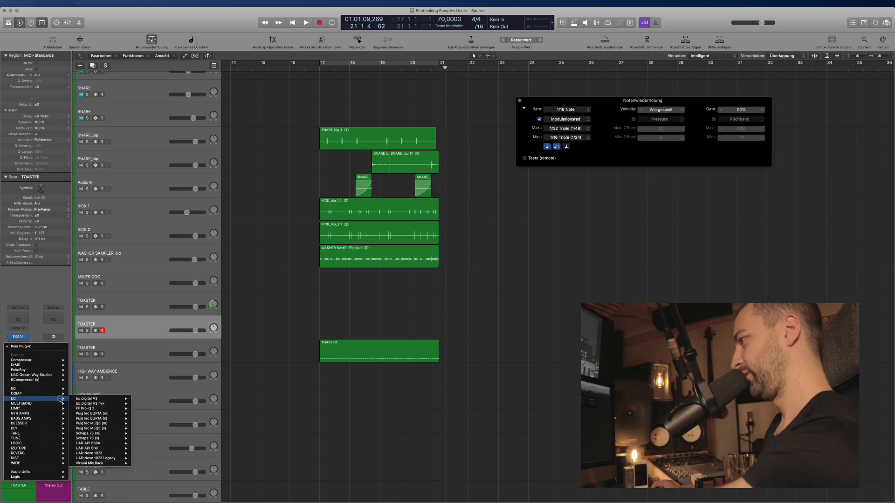
mouse_move(92, 409)
click(148, 409)
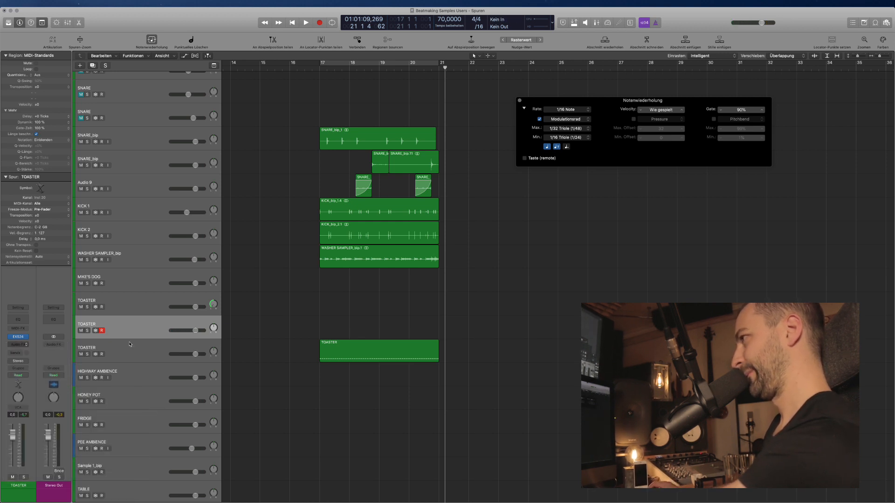
drag(46, 129, 170, 130)
drag(321, 128, 334, 106)
drag(227, 129, 269, 145)
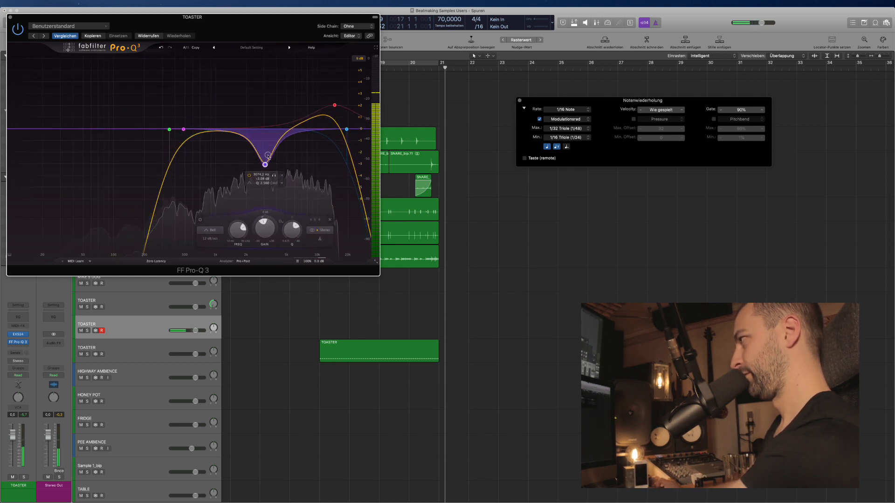
drag(335, 105, 343, 79)
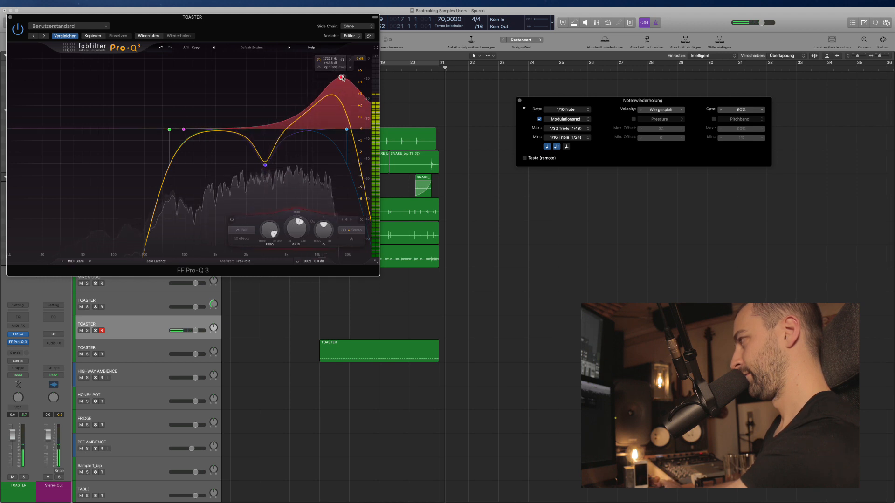
key(super+w)
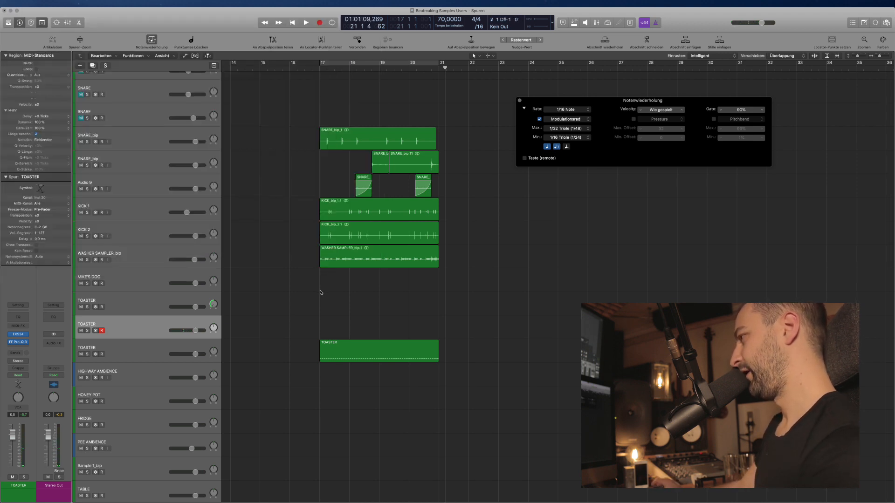
Delete the empty upper TOASTER track, then cycle-record over bars 17–21.
click(158, 309)
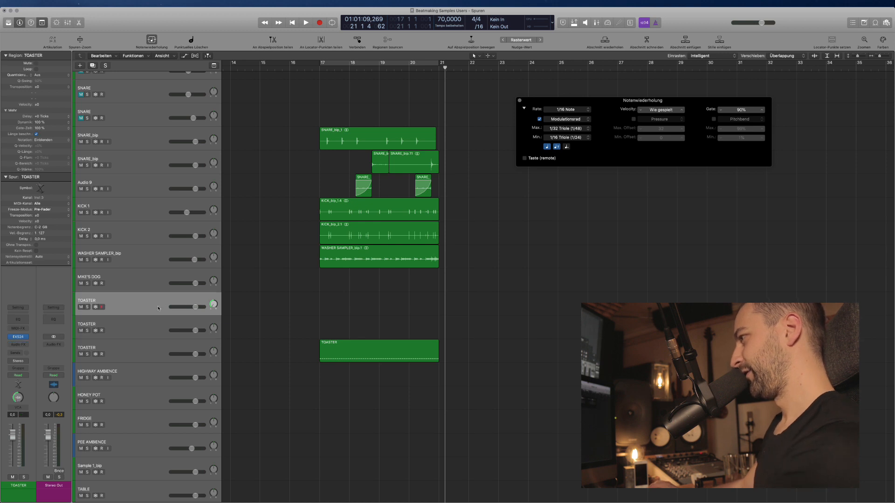
click(159, 321)
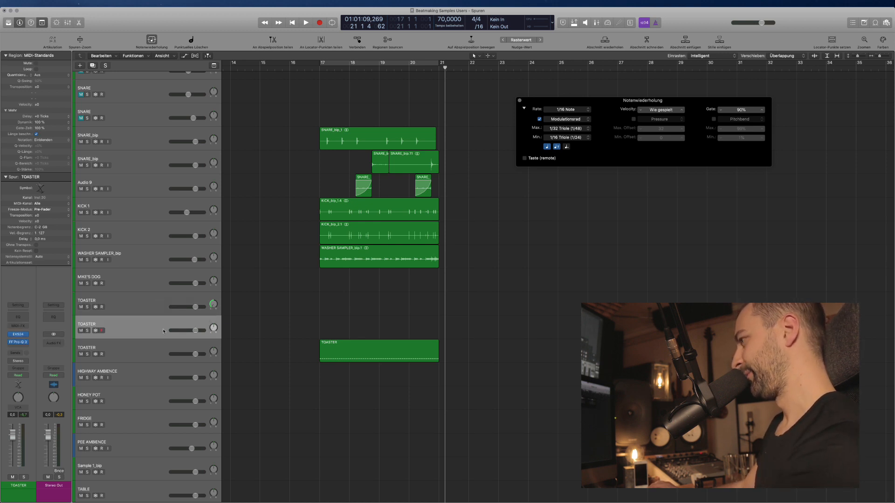
click(153, 310)
key(BackSpace)
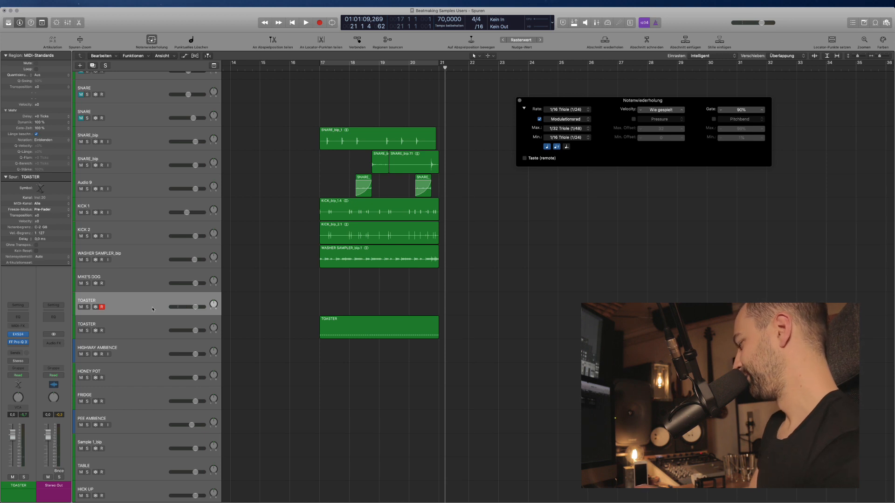
key(c)
key(space)
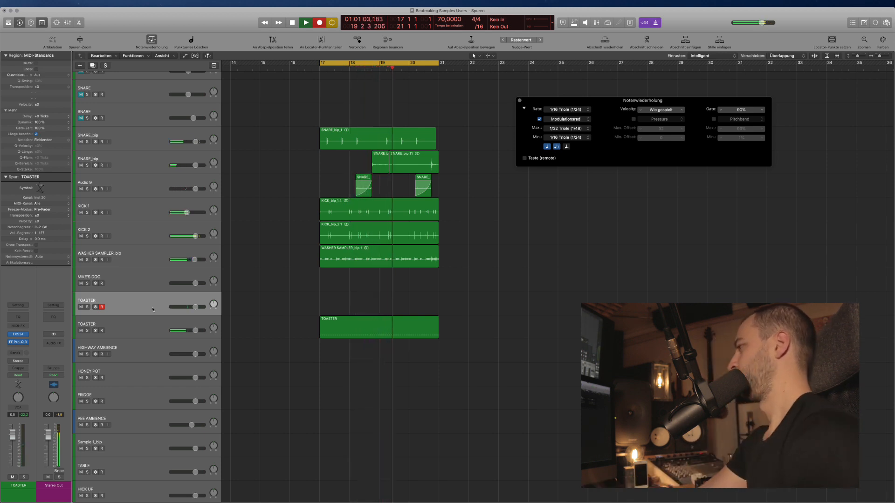
Discard the first take and record new TOASTER takes, keeping the last one.
key(space)
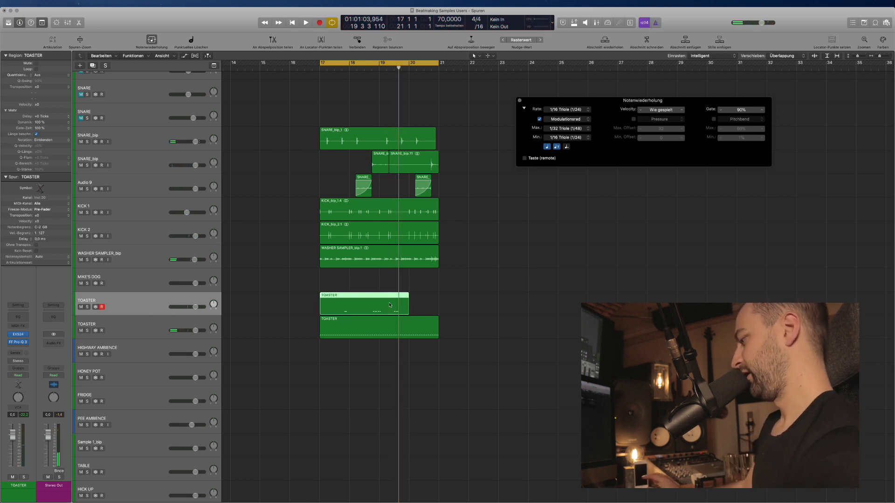
key(Delete)
key(r)
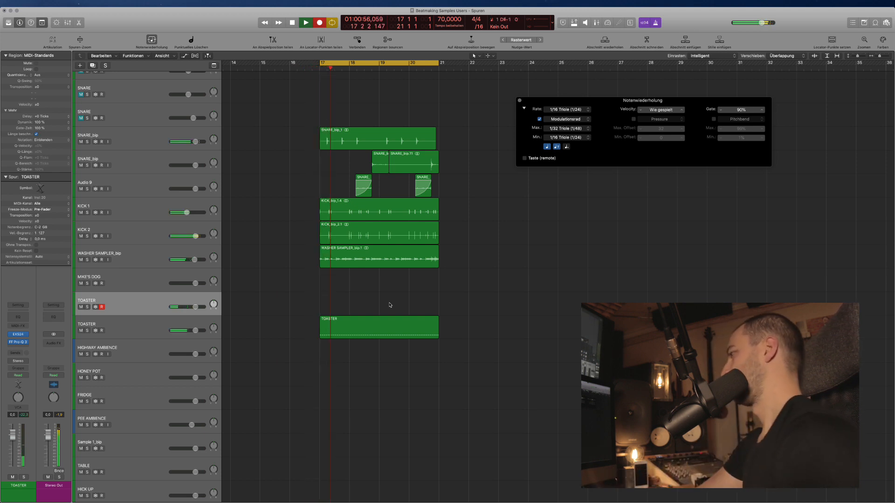
key(space)
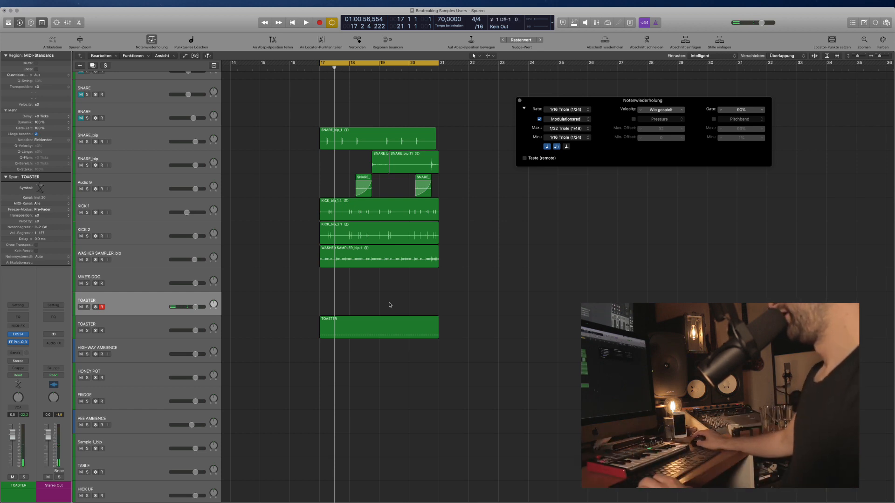
key(super+Right)
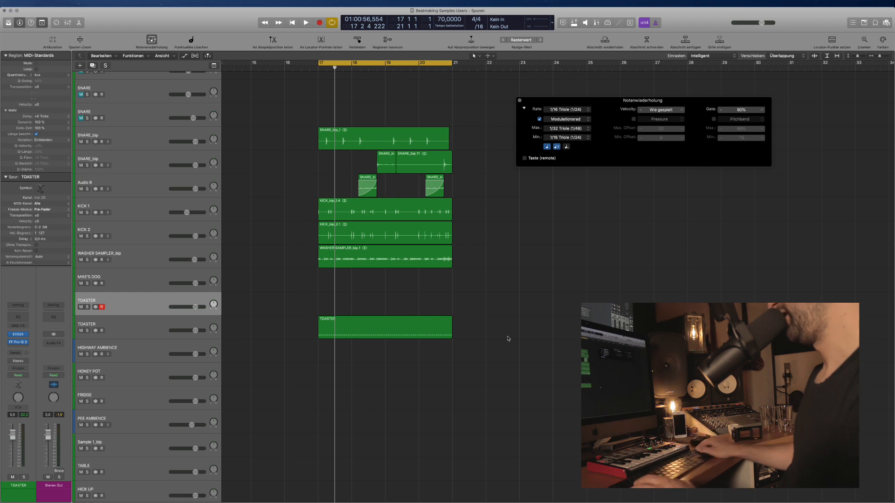
key(r)
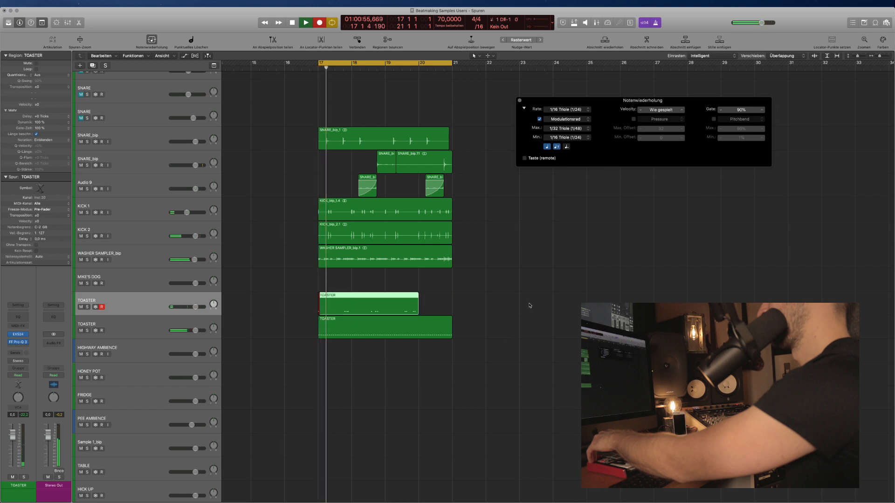
key(space)
Shorten the new TOASTER region's end and marquee-select both TOASTER regions.
drag(346, 310, 332, 309)
key(Delete)
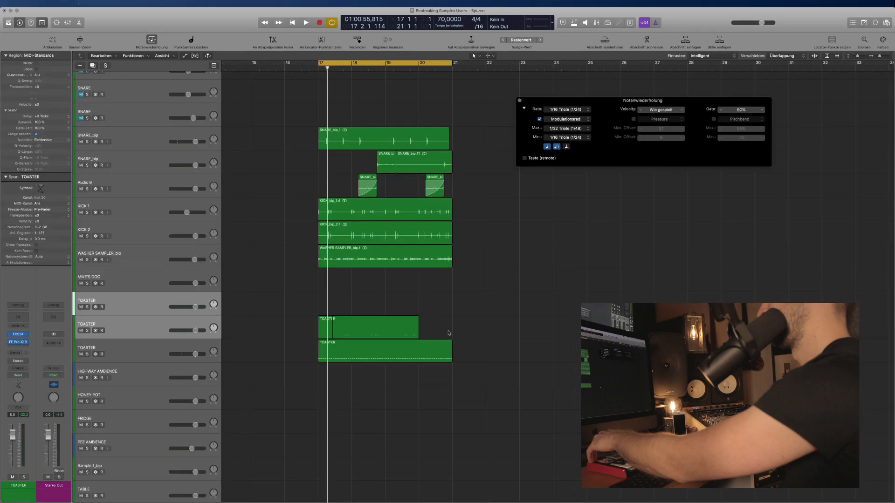
click(335, 330)
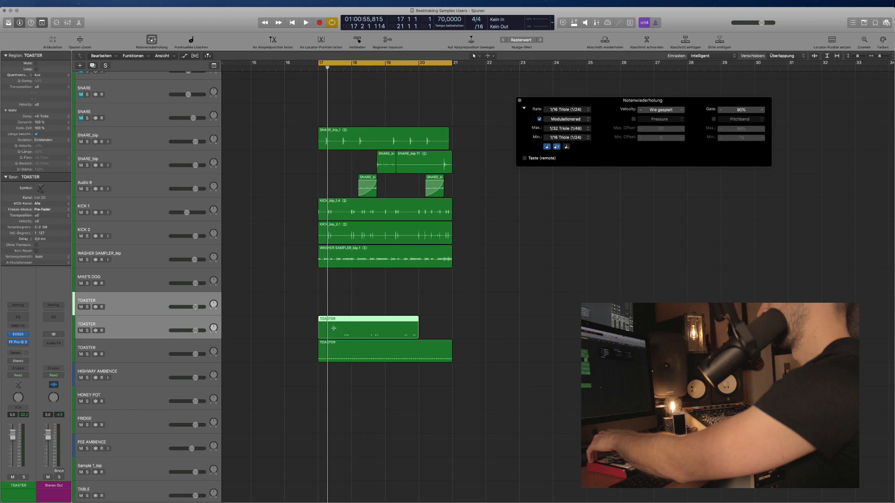
drag(435, 296, 317, 331)
Bounce the selected TOASTER regions to audio from the region context menu.
right_click(348, 328)
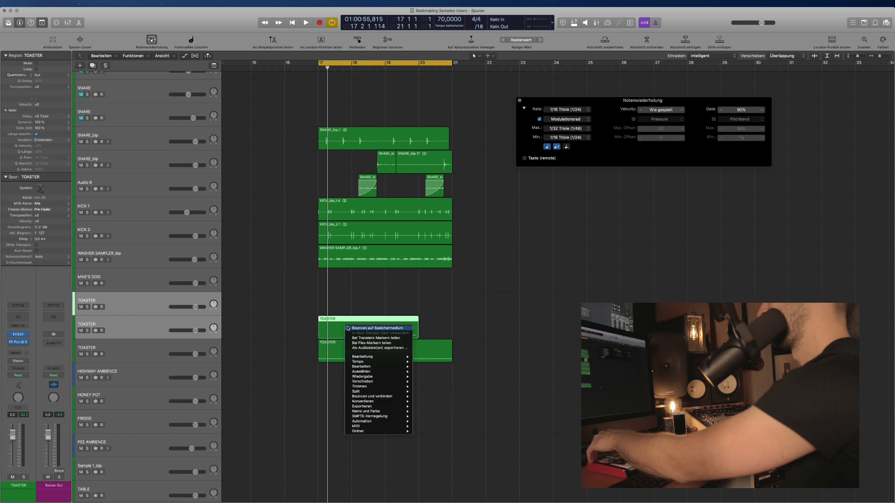
click(354, 328)
key(Return)
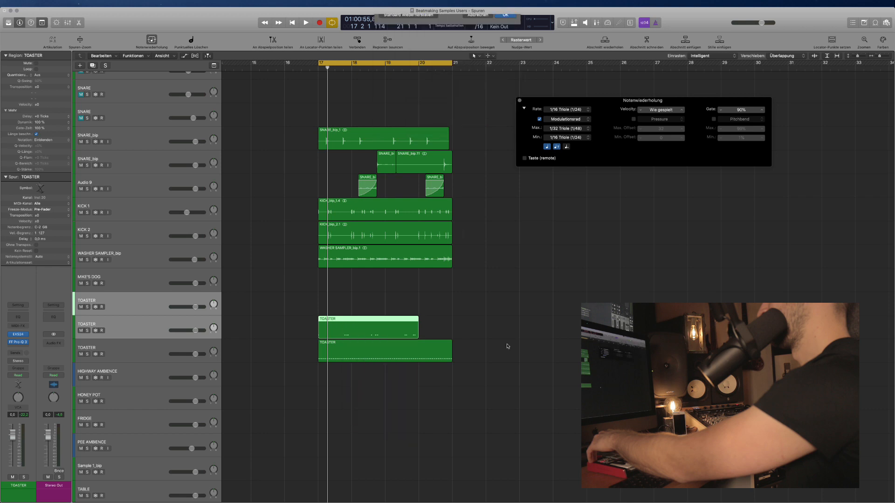
Delete the empty first TOASTER track.
scroll(419, 348, down, 4)
scroll(396, 348, down, 4)
click(157, 287)
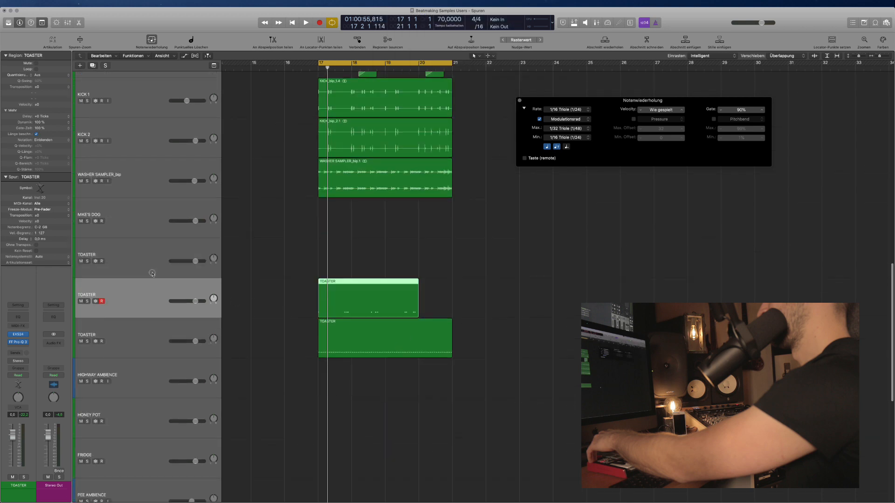
click(152, 273)
key(BackSpace)
Inspect and select the TOASTER regions while zooming out and enlarging the tracks.
click(493, 268)
click(390, 261)
scroll(379, 327, down, 1)
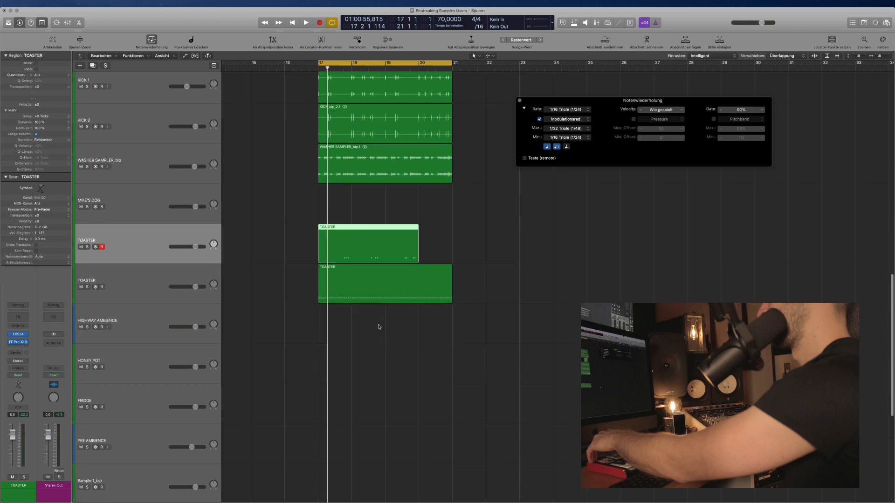
scroll(387, 329, down, 1)
click(339, 304)
super+click(321, 289)
scroll(322, 289, up, 10)
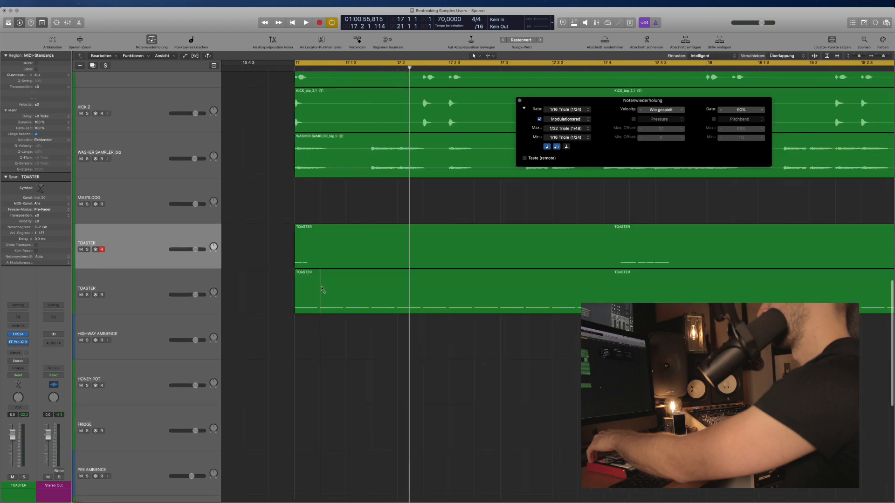
scroll(313, 317, left, 2)
click(342, 267)
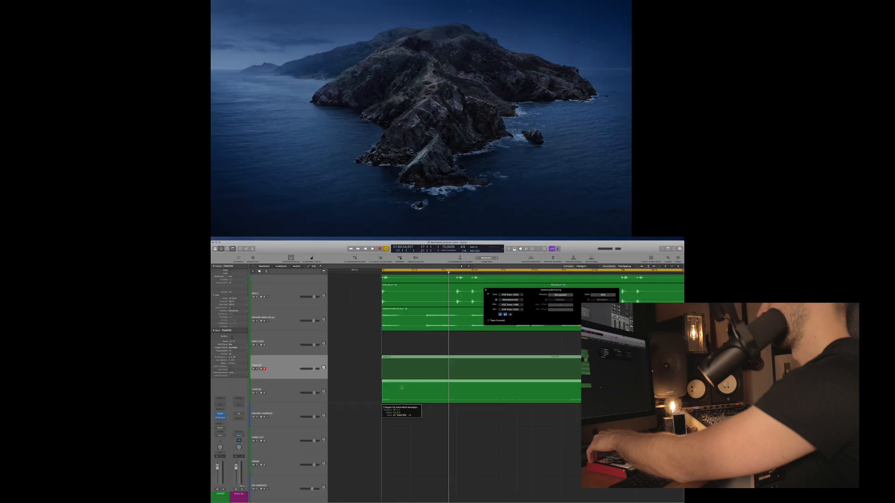
click(362, 214)
key(super+Left)
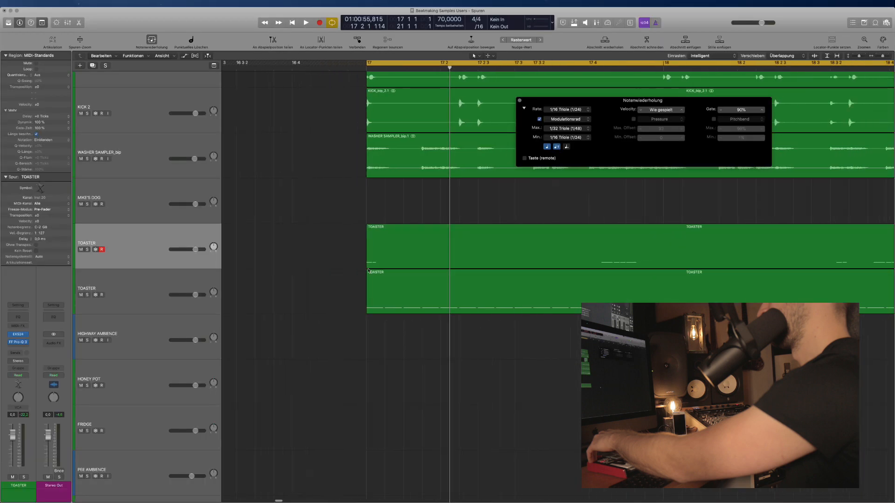
scroll(366, 270, right, 2)
key(super+Down)
click(363, 267)
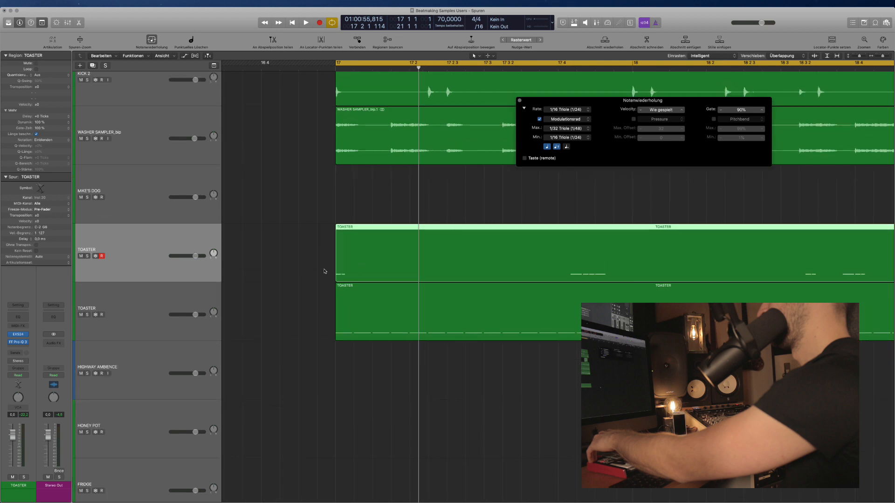
key(super+Left)
scroll(312, 276, right, 3)
click(242, 279)
Duplicate the TOASTER track, copy the region onto it, and pan it to +63.
key(super+d)
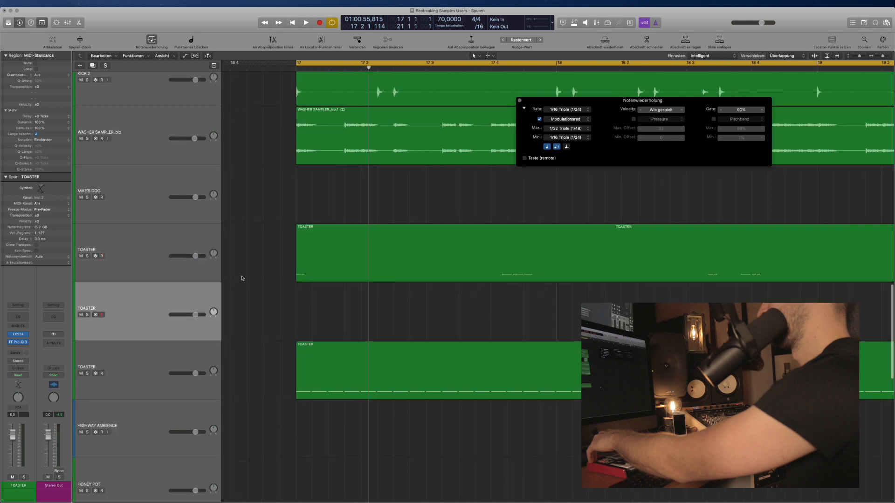
drag(313, 264, 322, 324)
drag(214, 312, 213, 284)
click(267, 295)
Zoom out to bars 11–39 to review, then zoom back in around the playhead.
key(super+Left)
key(super+Left)
key(super+Left)
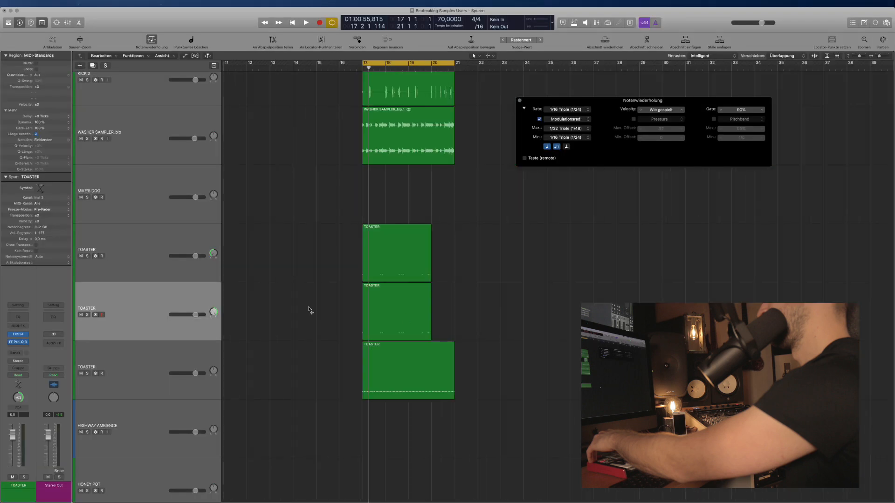
click(433, 310)
click(438, 321)
key(super+Right)
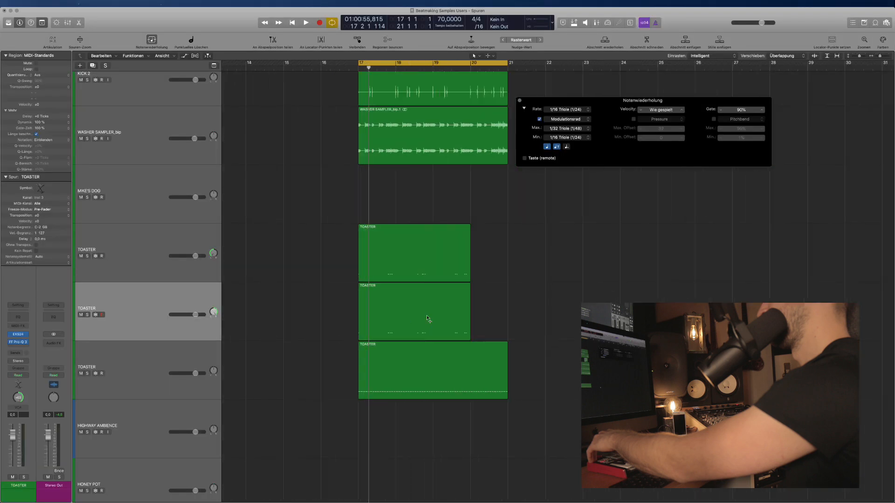
key(super+Right)
scroll(467, 329, right, 5)
Slice both TOASTER regions with the Marquee tool and place copies of the slices further right.
drag(473, 328, 514, 259)
click(457, 264)
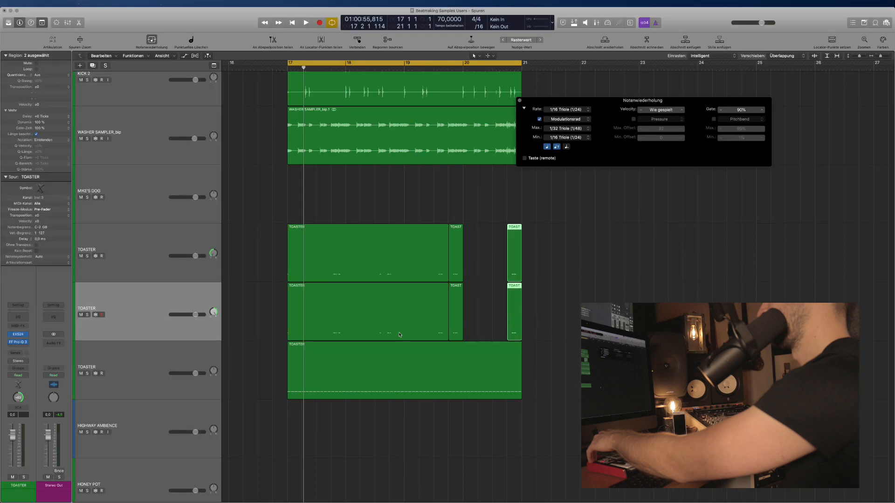
drag(400, 335, 489, 269)
click(395, 271)
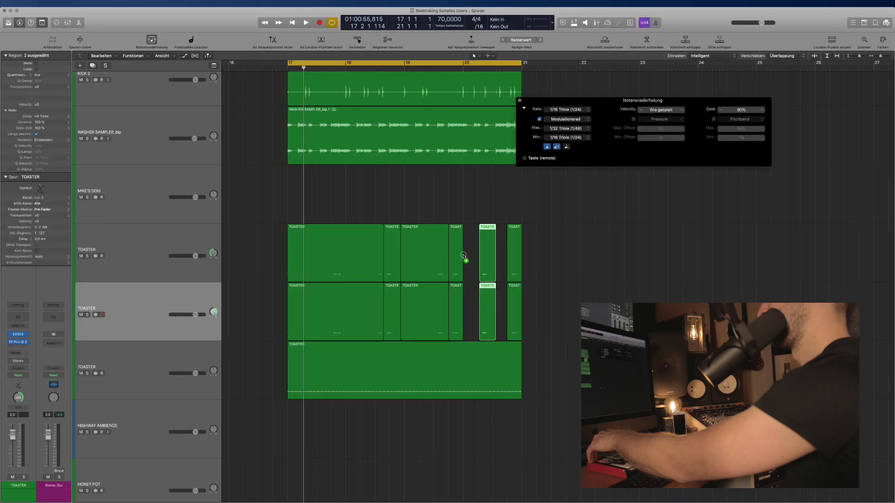
click(464, 257)
Audition from bar 20 and inspect the last two TOASTER regions, undoing an accidental move.
key(space)
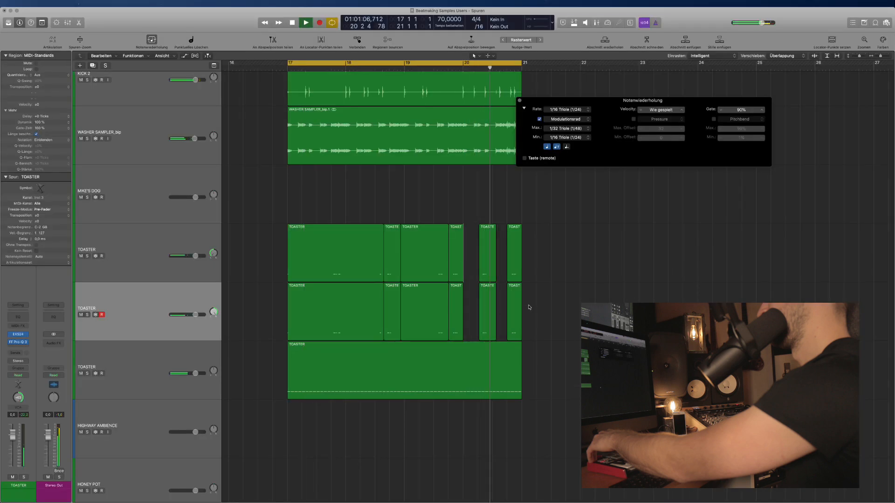
key(super+Right)
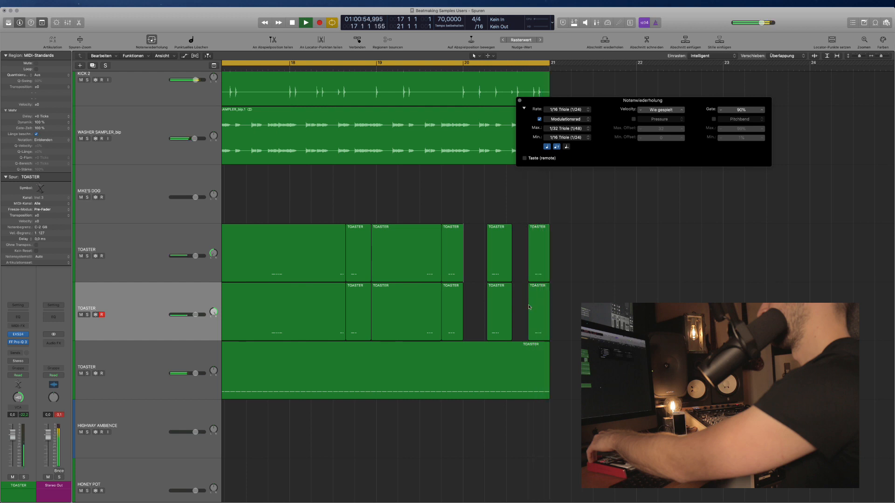
drag(567, 316, 566, 262)
key(super+Right)
key(super+Right)
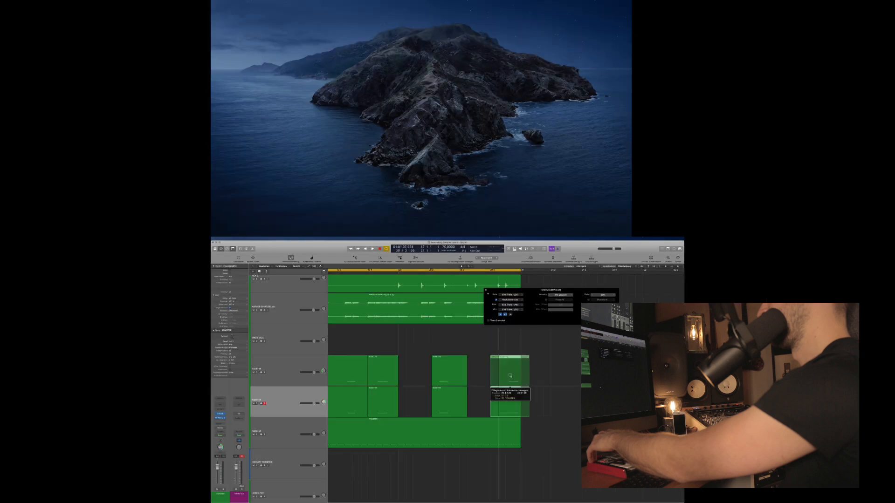
drag(515, 376, 503, 375)
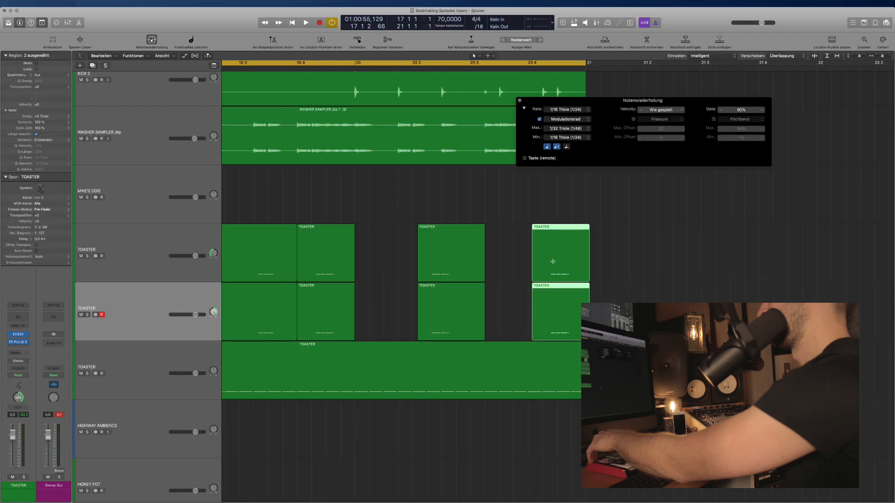
key(super+z)
key(super+Left)
key(super+Left)
Solo the first TOASTER track.
scroll(419, 401, left, 3)
scroll(445, 247, down, 3)
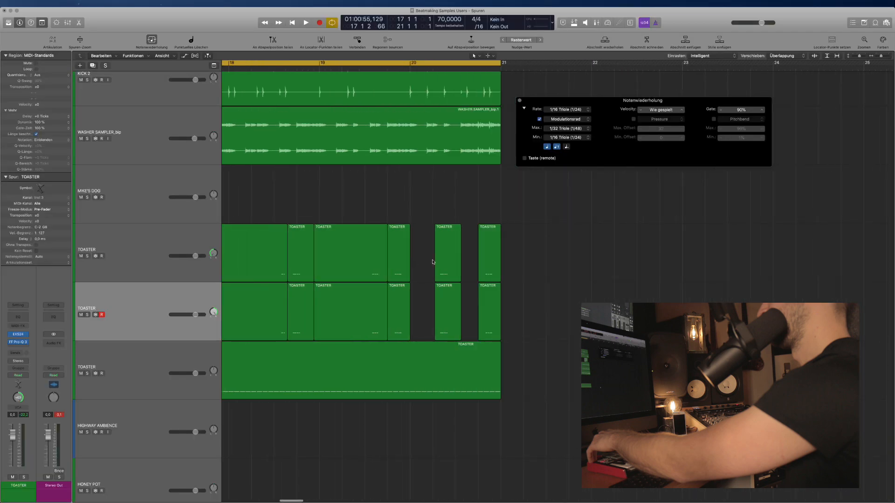
scroll(434, 261, left, 5)
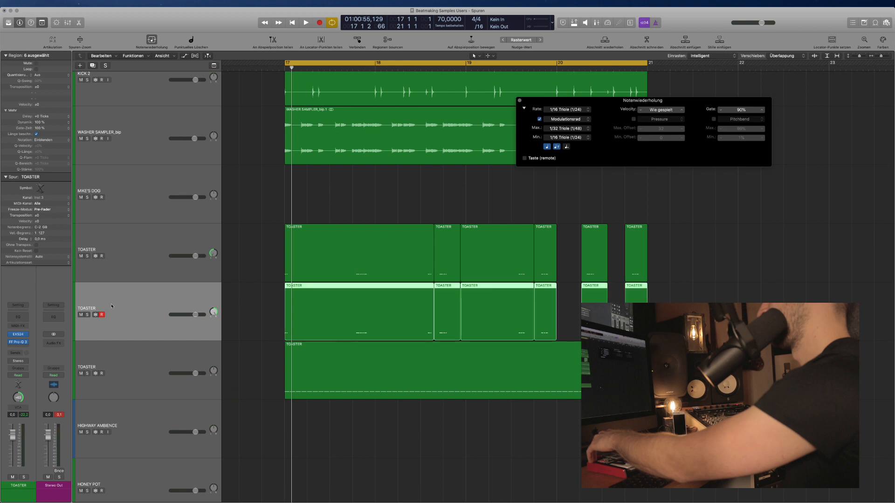
click(142, 251)
key(ctrl+s)
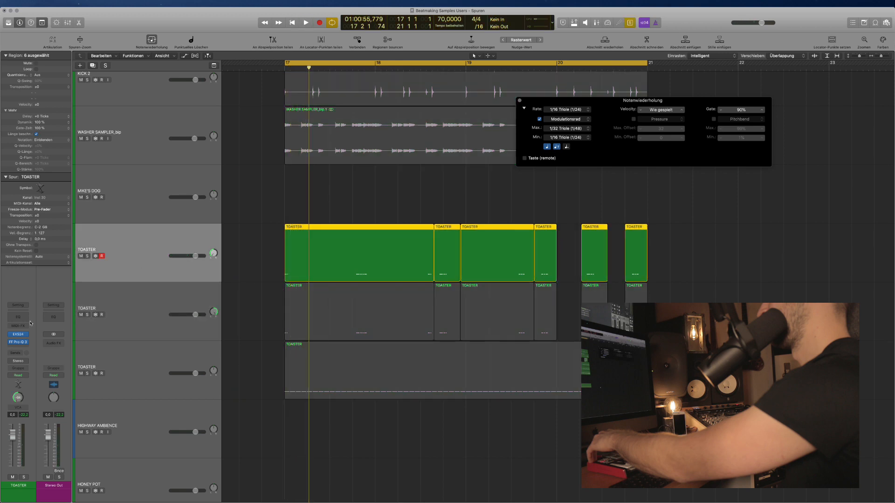
click(22, 345)
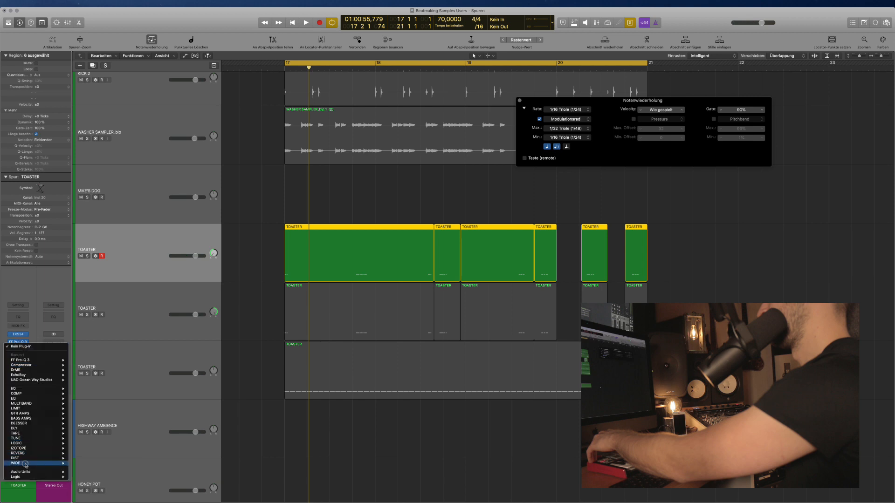
mouse_move(26, 464)
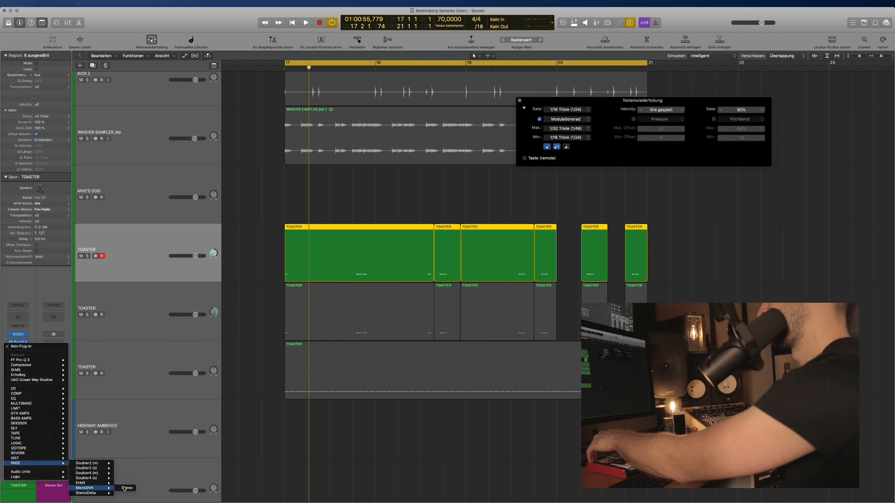
click(125, 488)
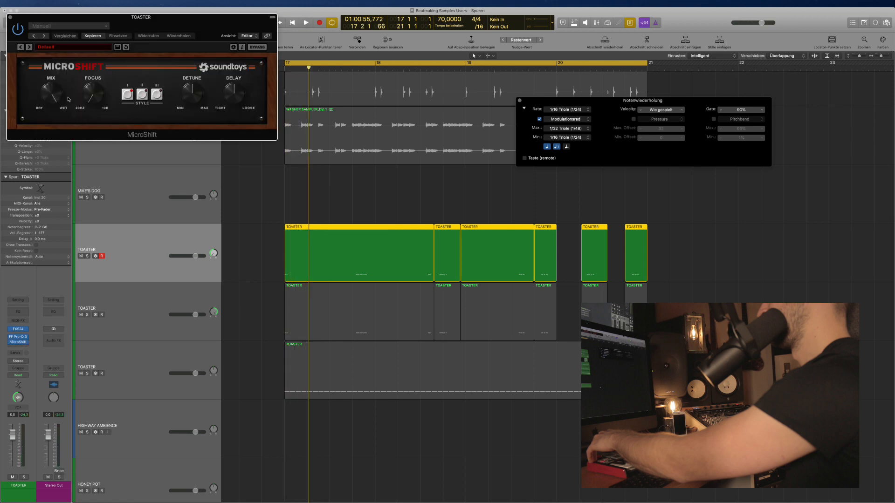
click(10, 19)
click(26, 342)
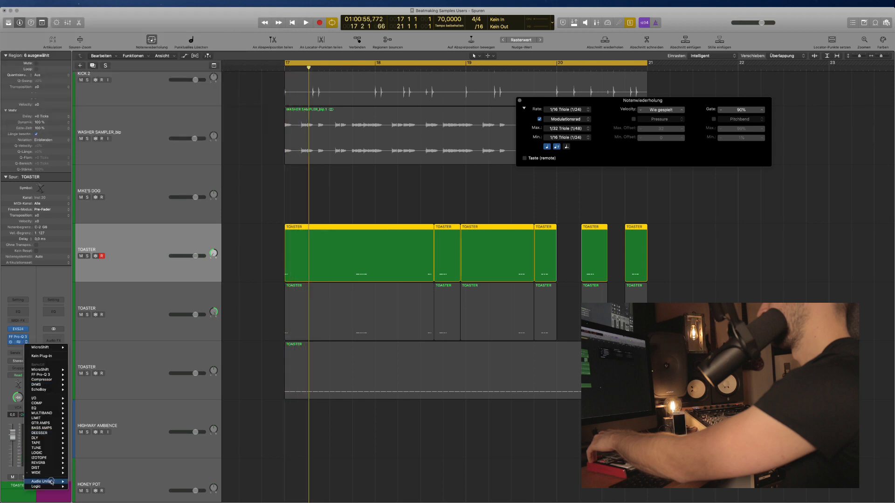
mouse_move(48, 474)
mouse_move(88, 453)
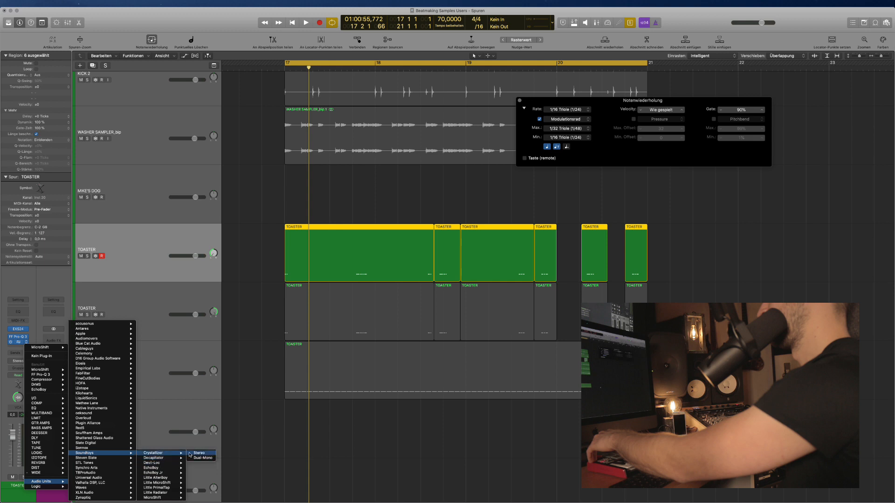
click(190, 455)
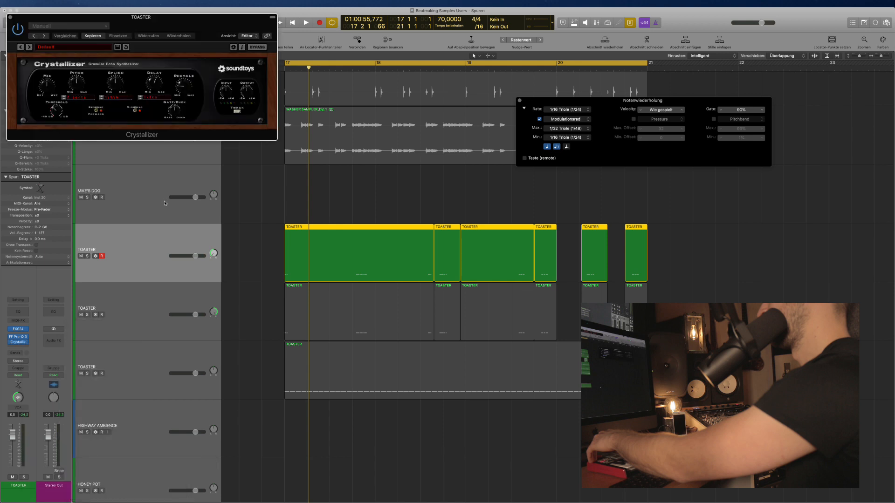
drag(176, 29, 317, 128)
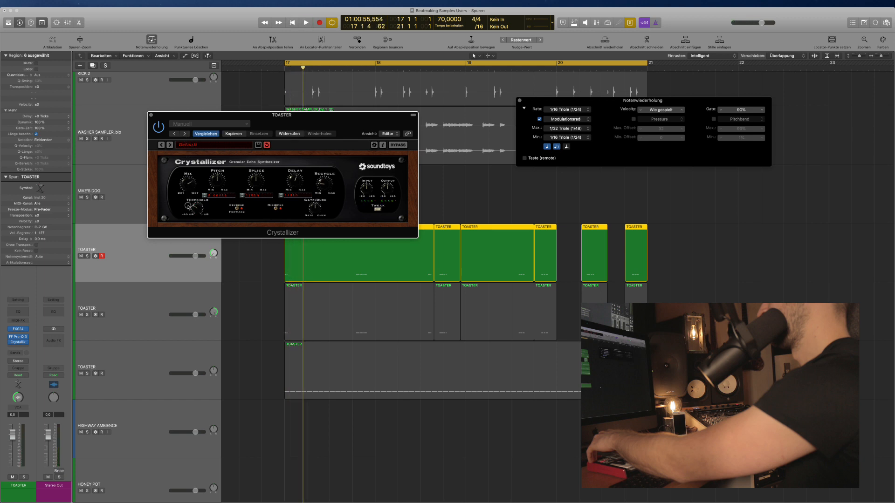
key(space)
key(space)
key(space)
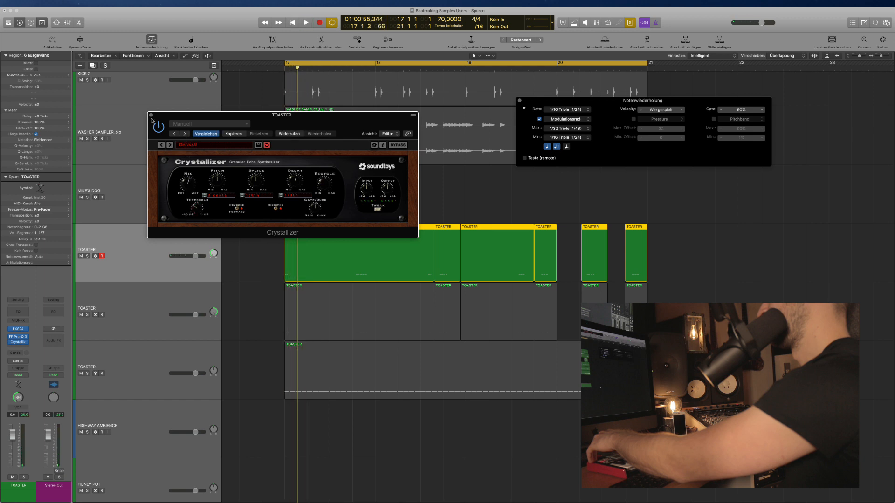
click(151, 115)
click(29, 343)
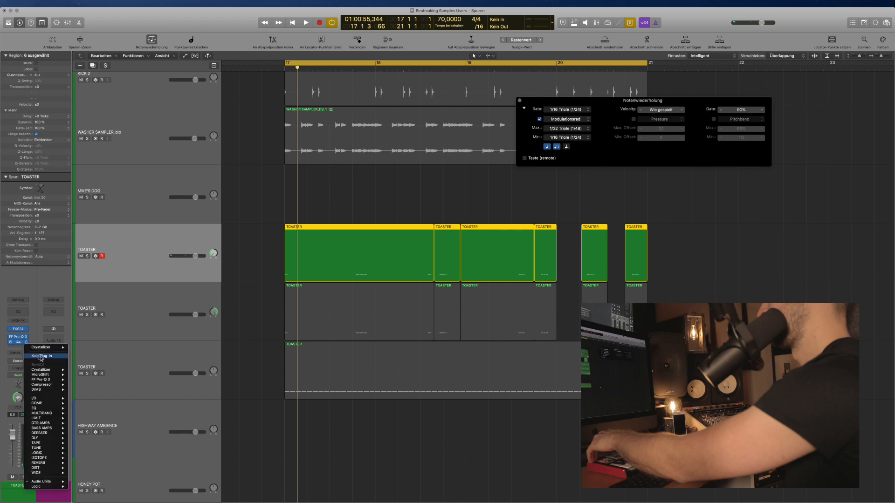
click(42, 357)
click(18, 348)
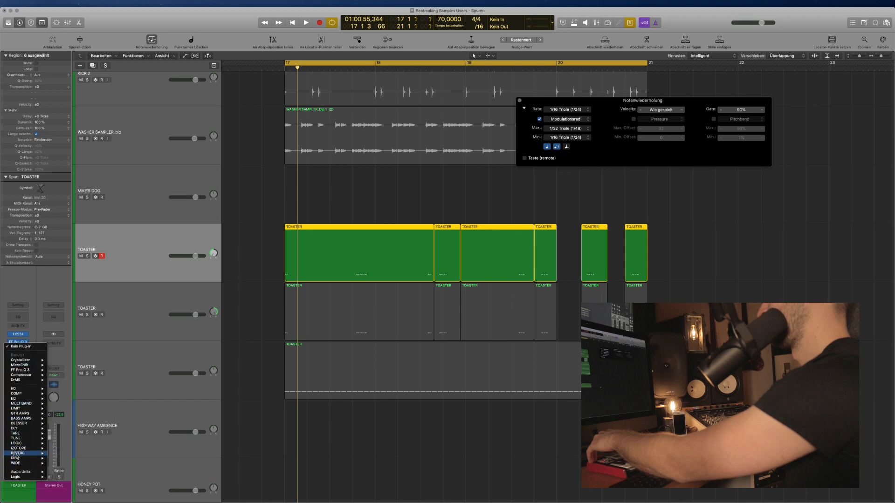
click(26, 346)
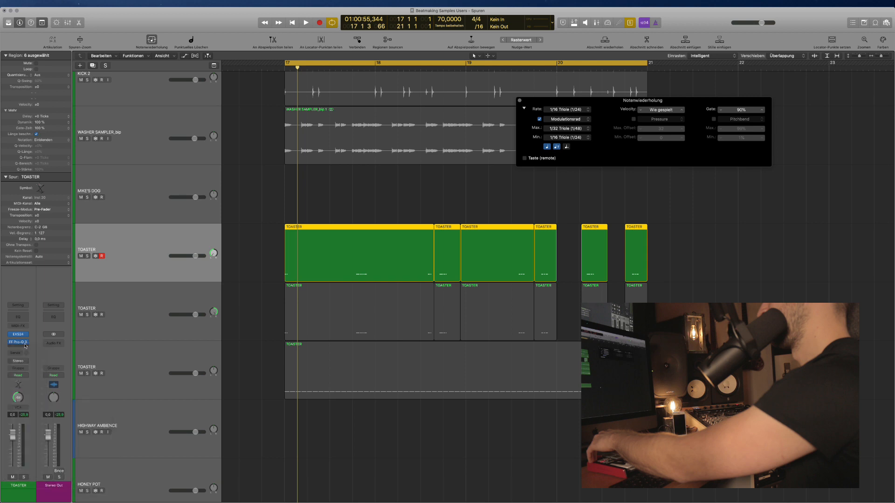
Boost the TOASTER Pro-Q 3 high band to 20500 Hz, +13.87 dB, and audition it soloed.
click(19, 344)
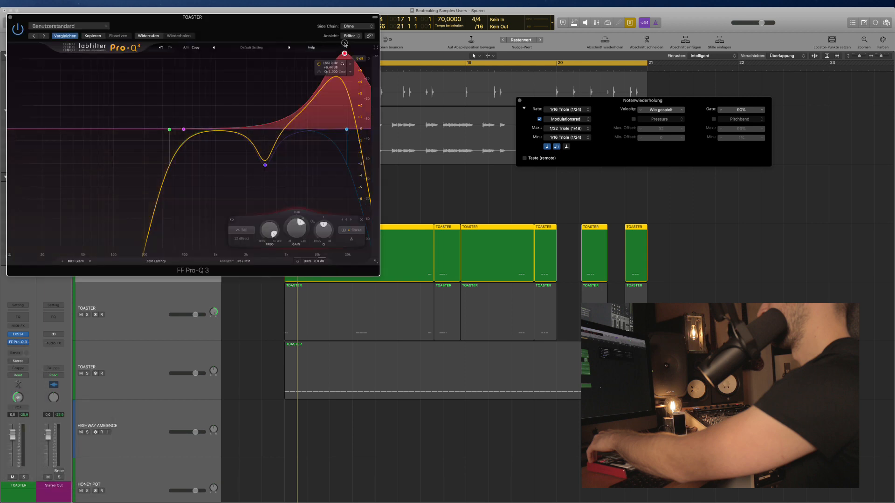
drag(347, 4, 349, 64)
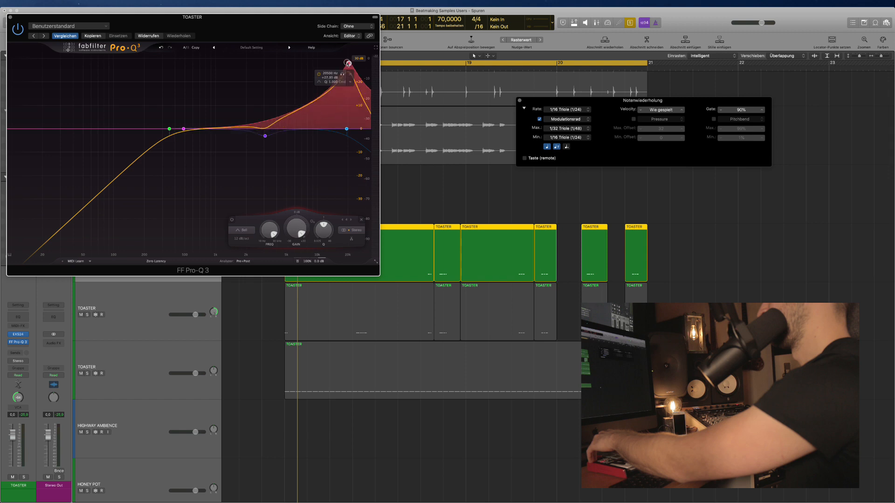
key(super+w)
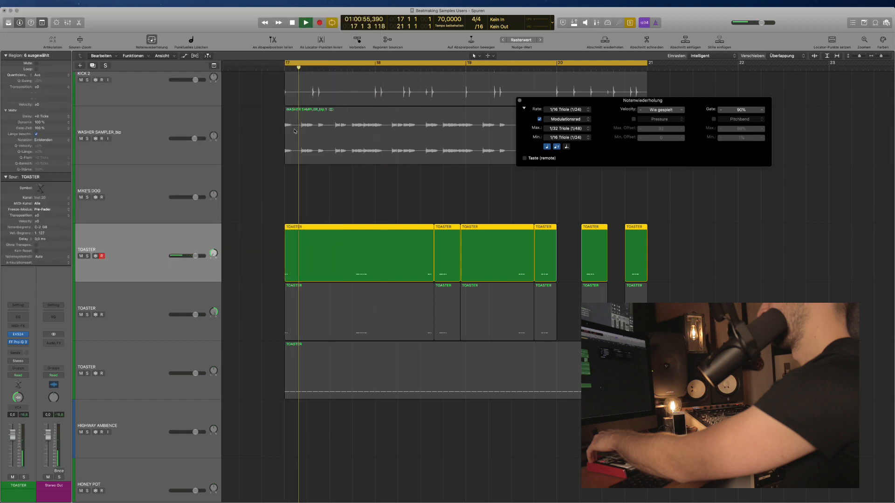
key(space)
key(ctrl+s)
key(space)
key(ctrl+s)
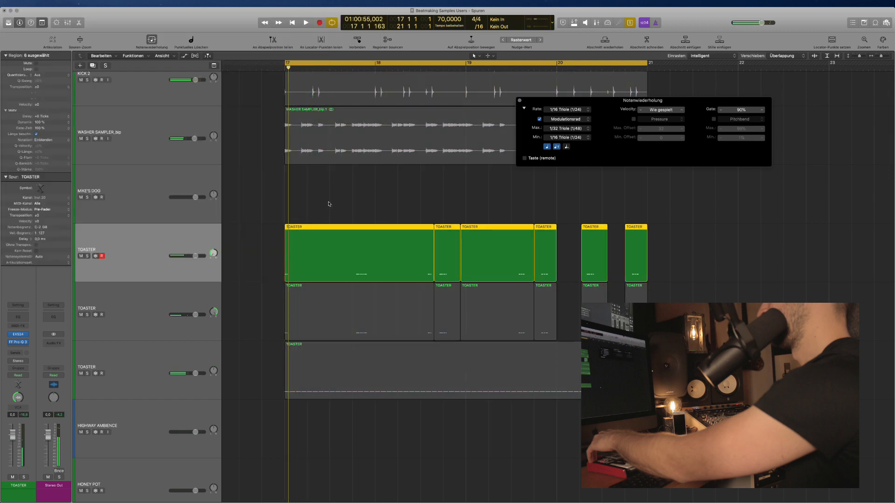
Raise the Pro-Q 3 low cut to about 1240 Hz and deselect the TOASTER regions.
key(v)
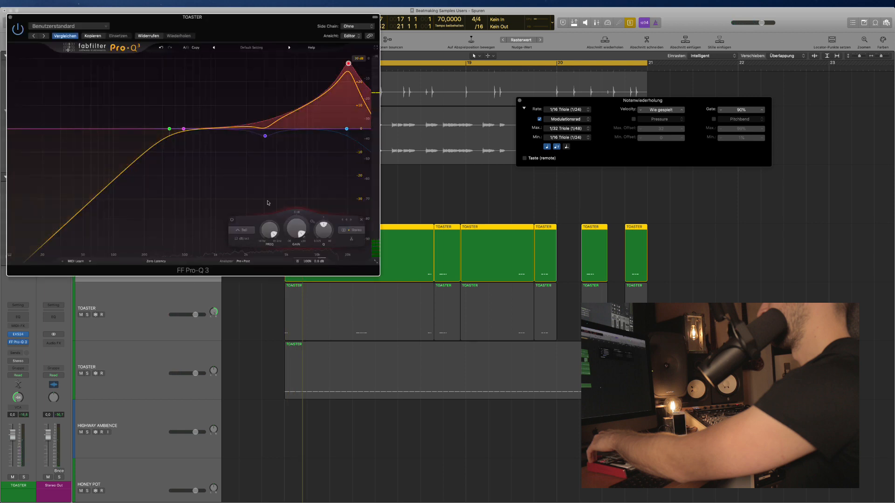
drag(169, 129, 203, 134)
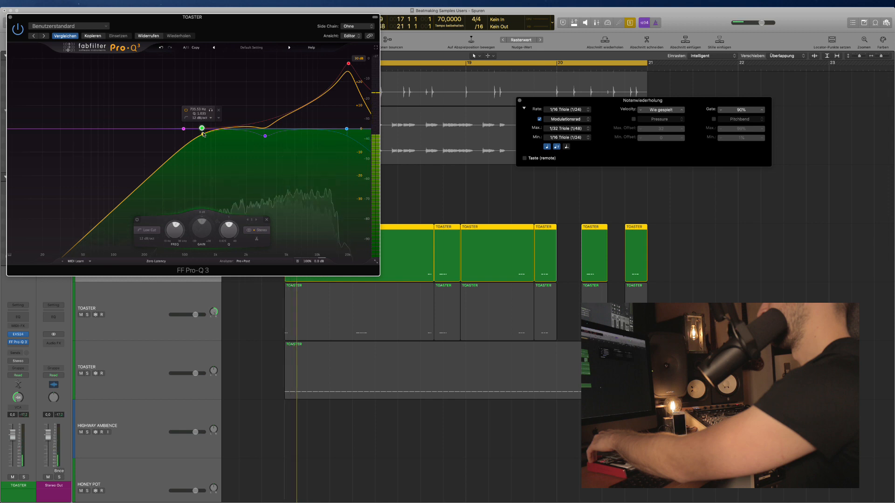
key(v)
click(335, 200)
Clear all regions from the old second TOASTER track.
key(ctrl+s)
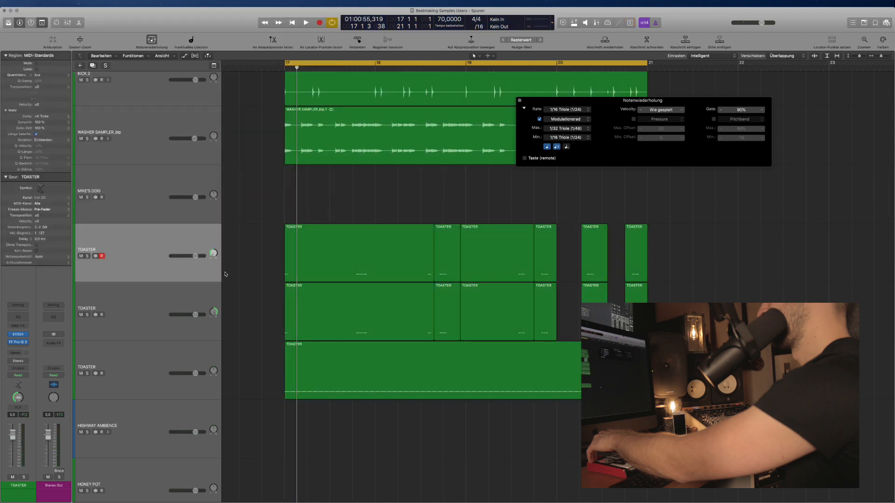
click(87, 314)
click(117, 303)
click(87, 315)
key(super+Left)
key(super+Left)
key(super+Left)
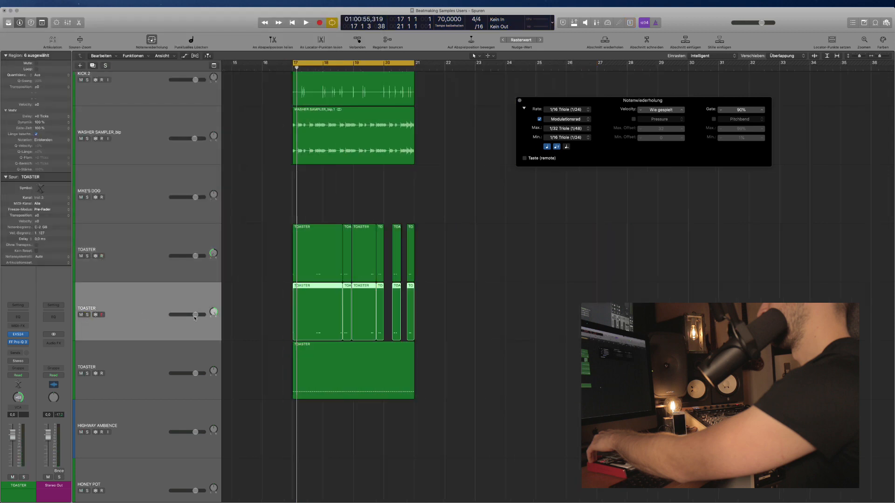
drag(447, 320, 273, 318)
key(Delete)
key(Delete)
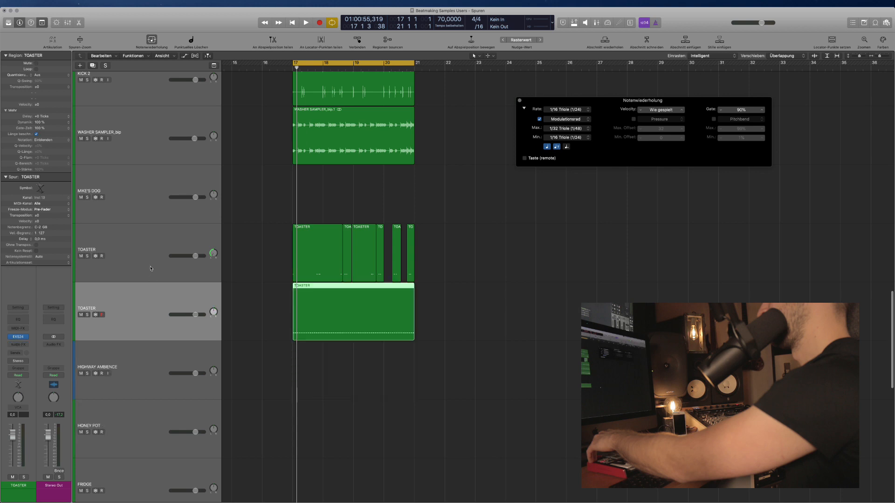
Duplicate the first TOASTER track, pan the copy to +63 and copy the six regions onto it.
click(151, 270)
key(super+d)
drag(214, 312, 264, 303)
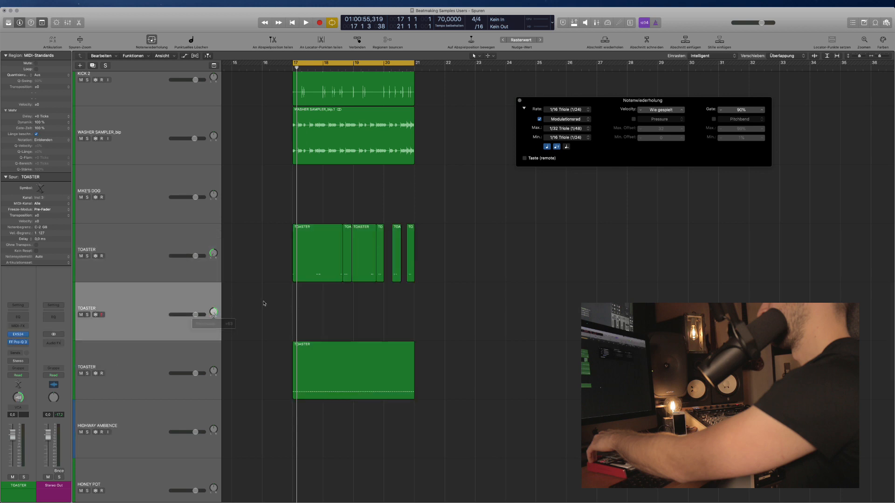
drag(441, 285, 308, 328)
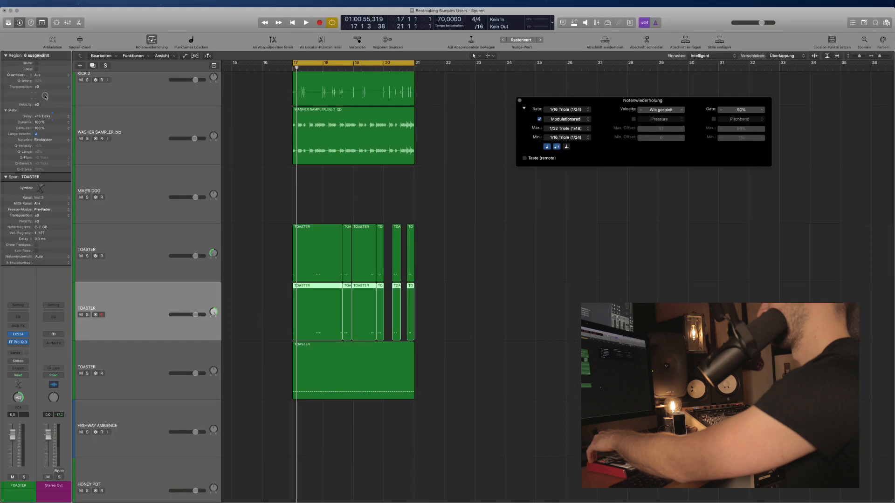
Set the copied regions' Region Delay to +26 ticks and audition the result.
click(64, 116)
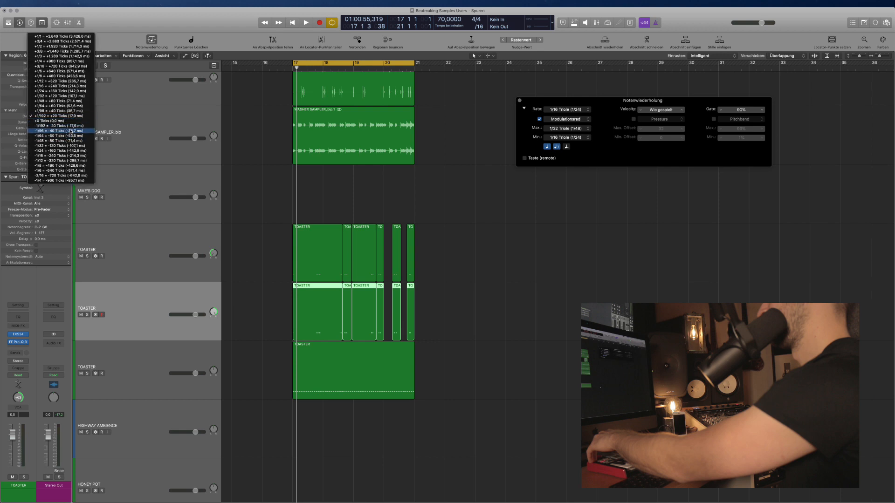
click(38, 116)
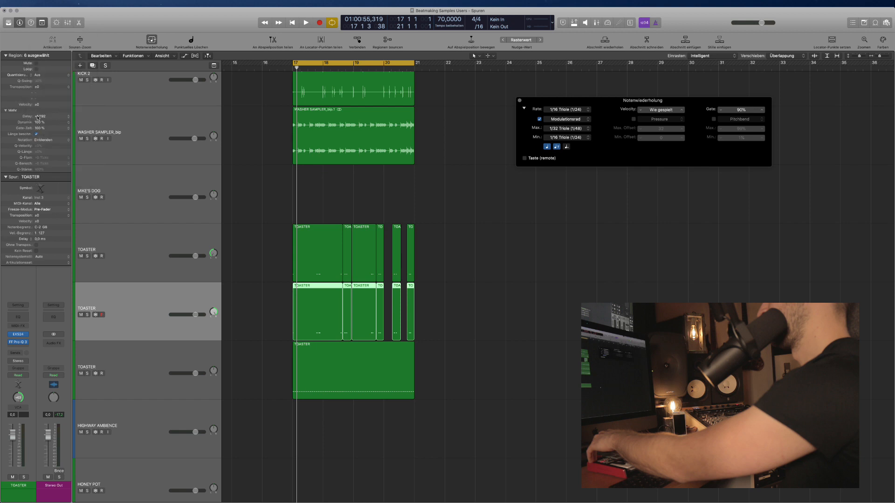
click(65, 116)
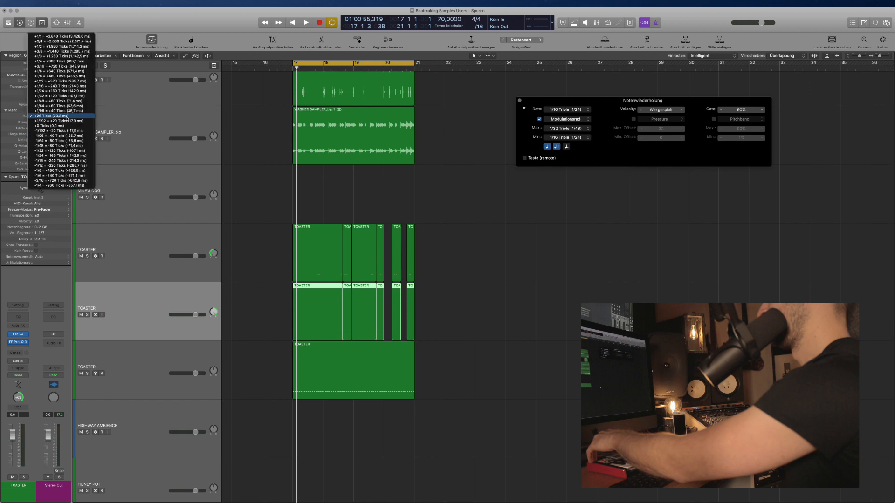
click(281, 207)
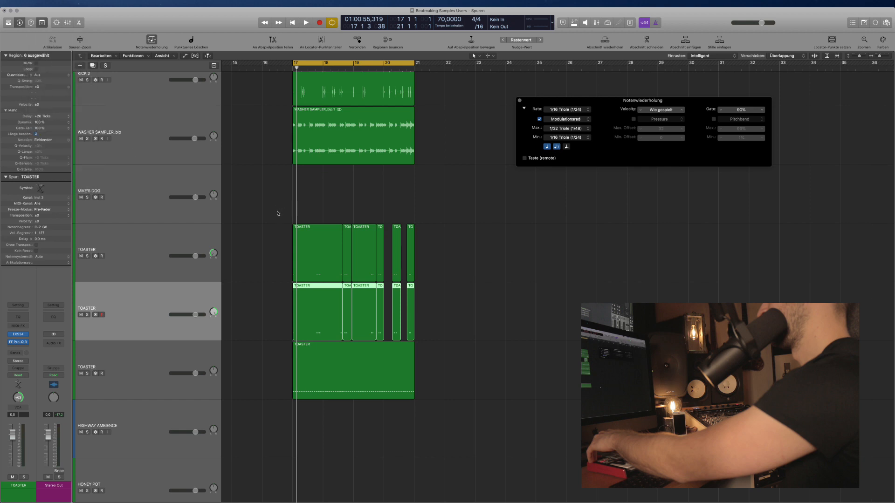
key(space)
scroll(244, 311, up, 4)
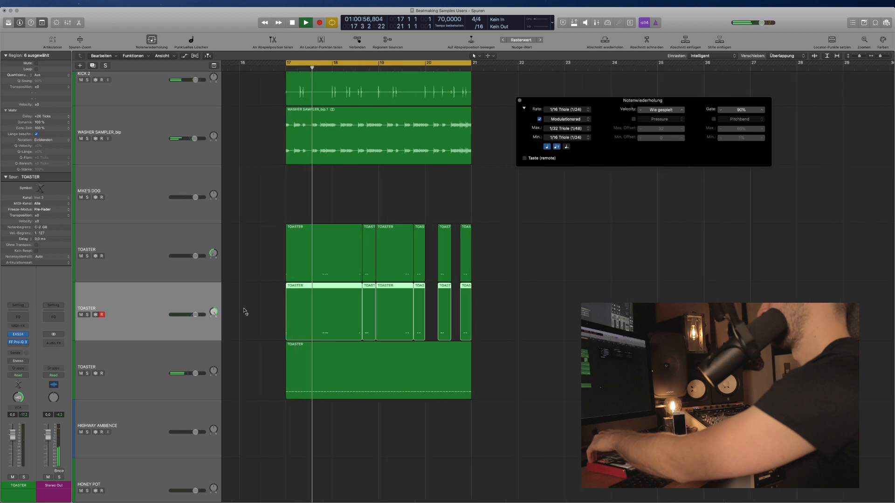
key(space)
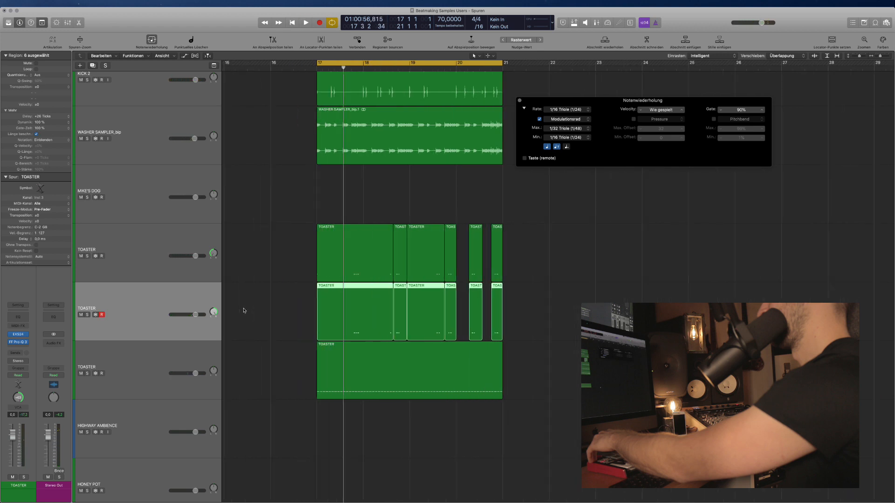
Select the TOASTER tracks together in the mixer.
click(320, 215)
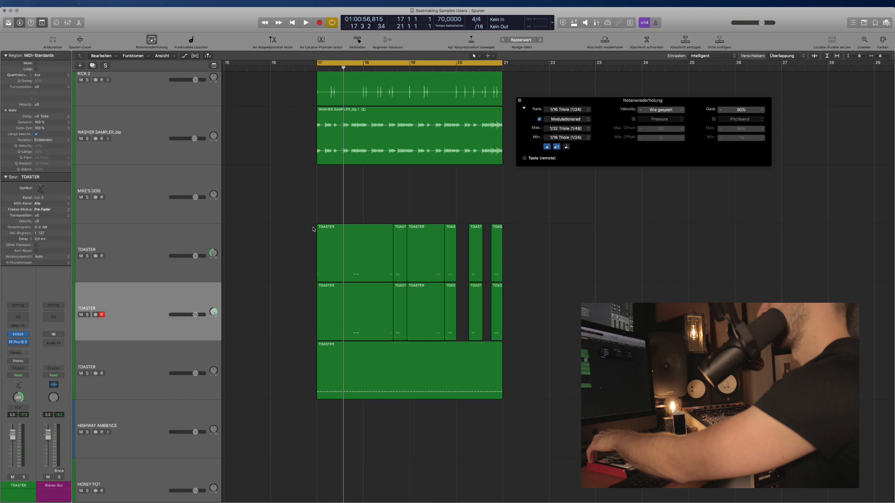
shift+click(160, 249)
key(x)
Route the TOASTER channel outputs to Bus 3.
key(x)
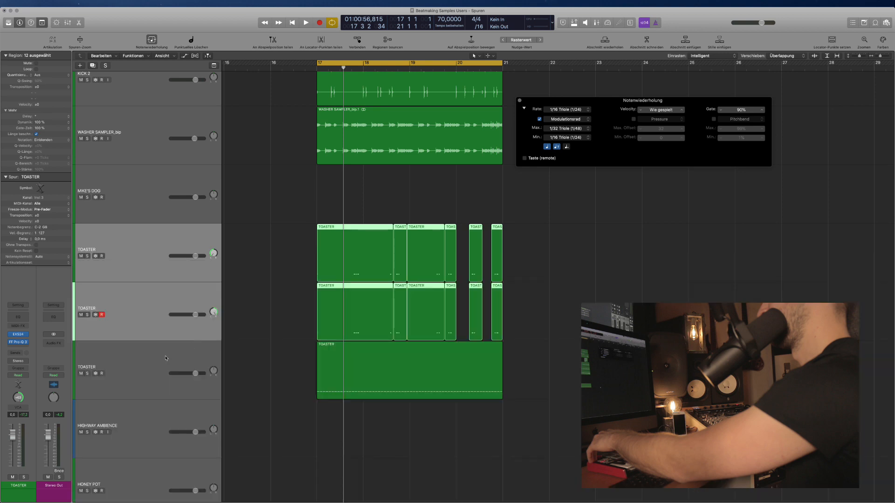
shift+click(145, 368)
key(x)
click(507, 383)
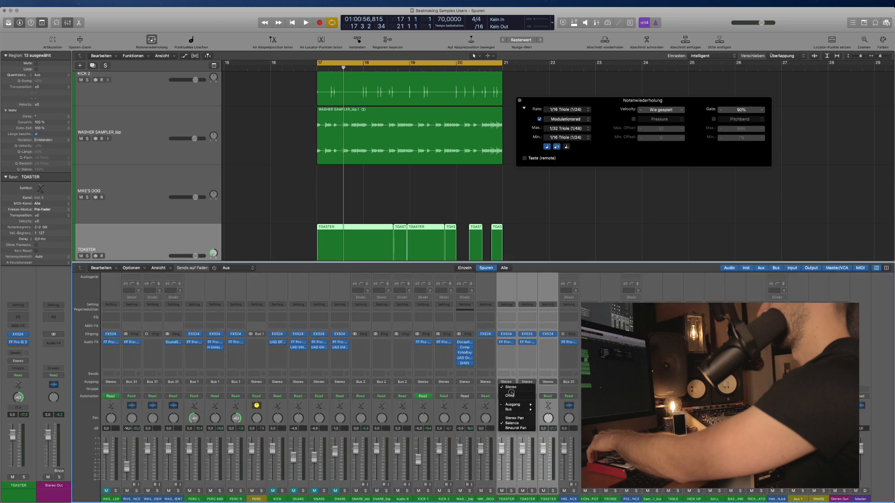
mouse_move(510, 409)
click(558, 316)
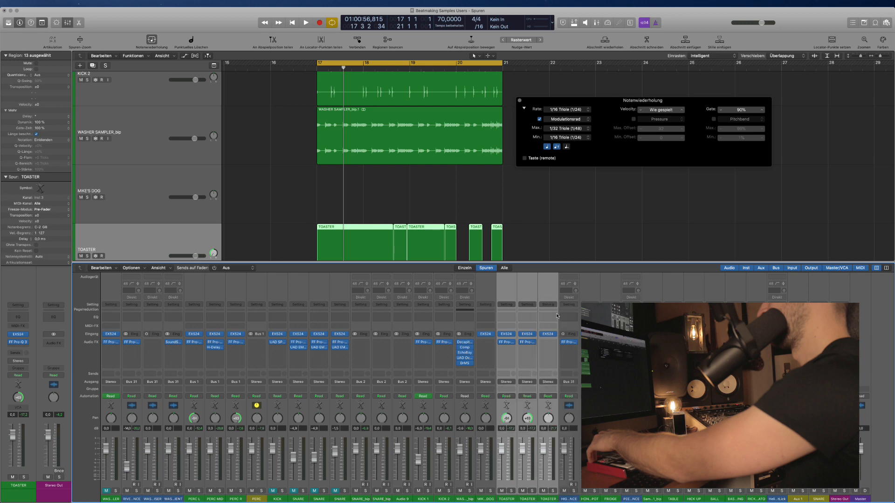
key(x)
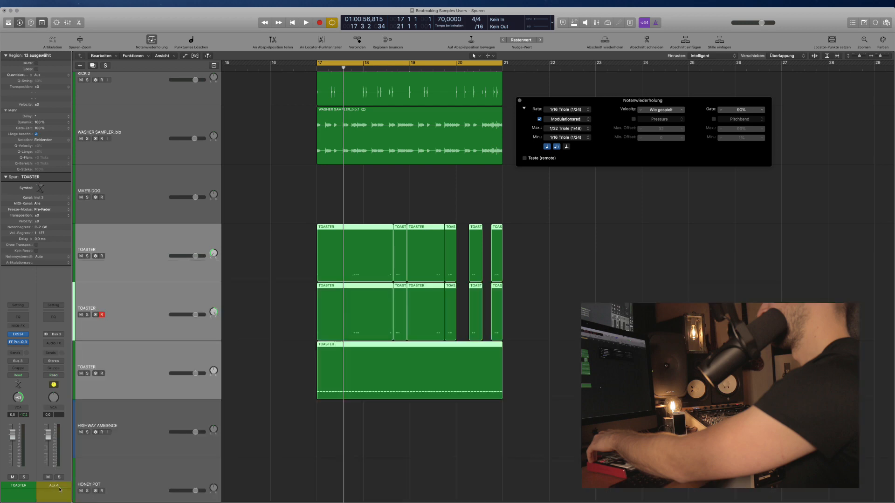
Show the HIHAT aux channel as a track in the arrangement.
key(x)
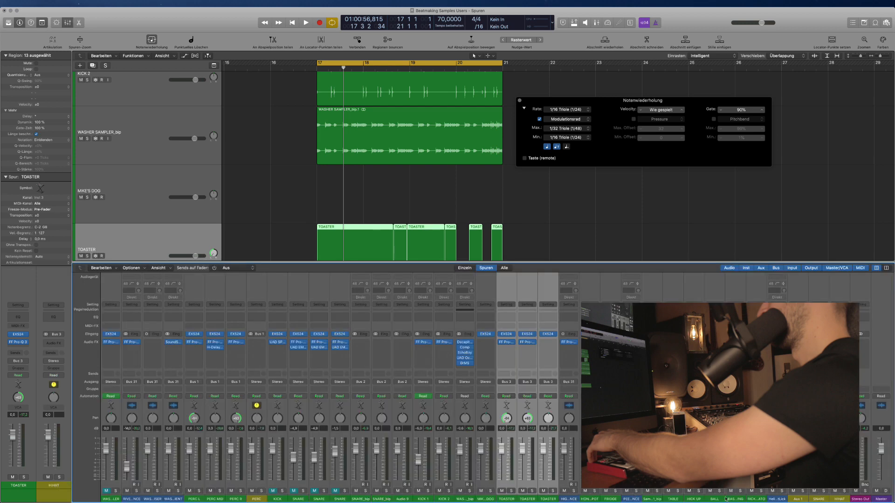
right_click(839, 494)
key(Escape)
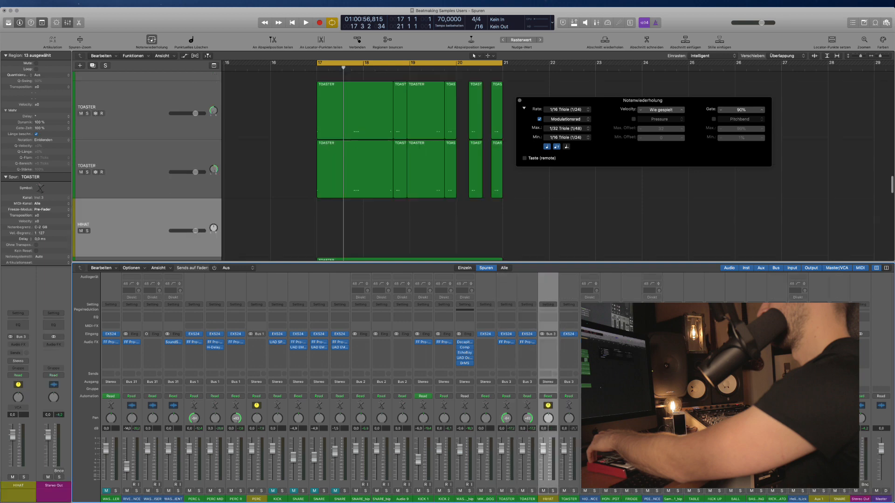
key(x)
Create a track for the SNARE aux channel.
scroll(181, 312, up, 5)
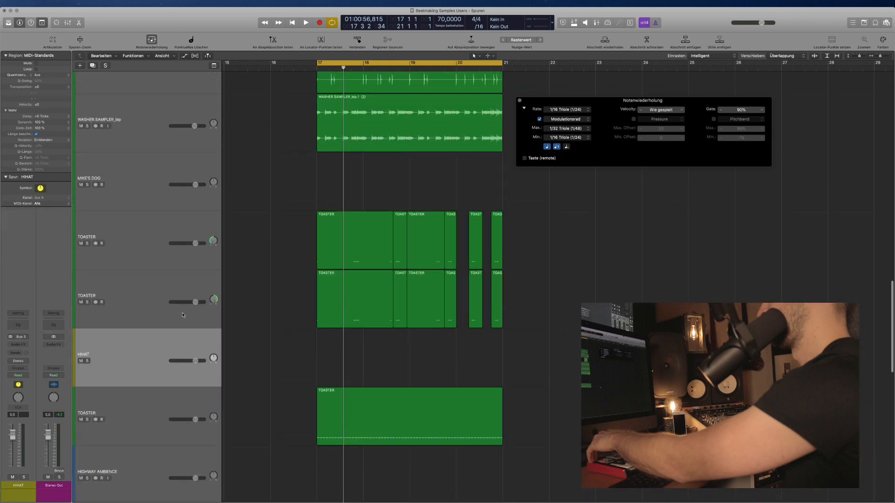
key(x)
right_click(825, 500)
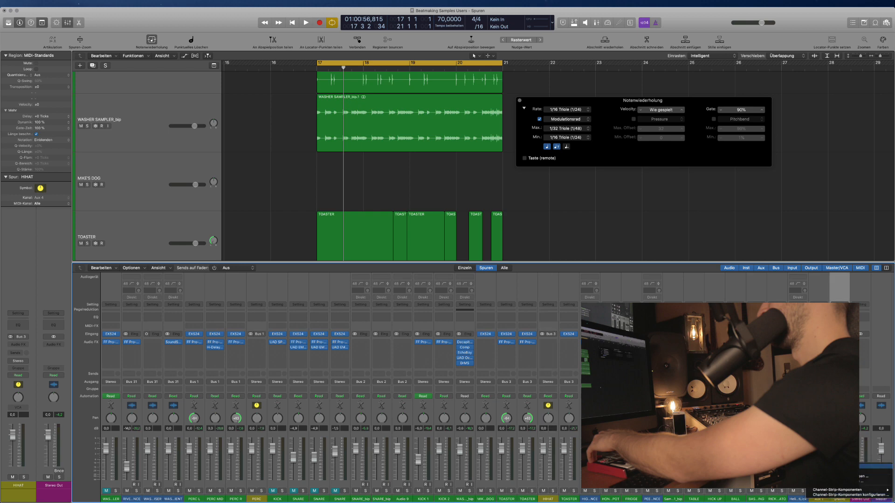
click(840, 466)
key(x)
Shrink the track rows and move the SNARE track above Audio 9.
key(super+Up)
key(super+Up)
key(super+Up)
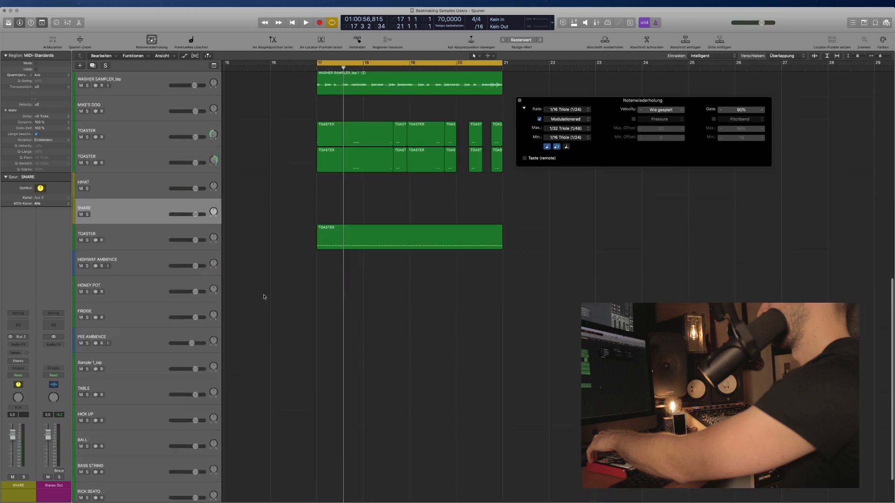
key(super+Up)
key(super+Up)
drag(137, 318, 141, 161)
scroll(238, 300, down, 1)
scroll(159, 259, up, 2)
scroll(109, 214, up, 3)
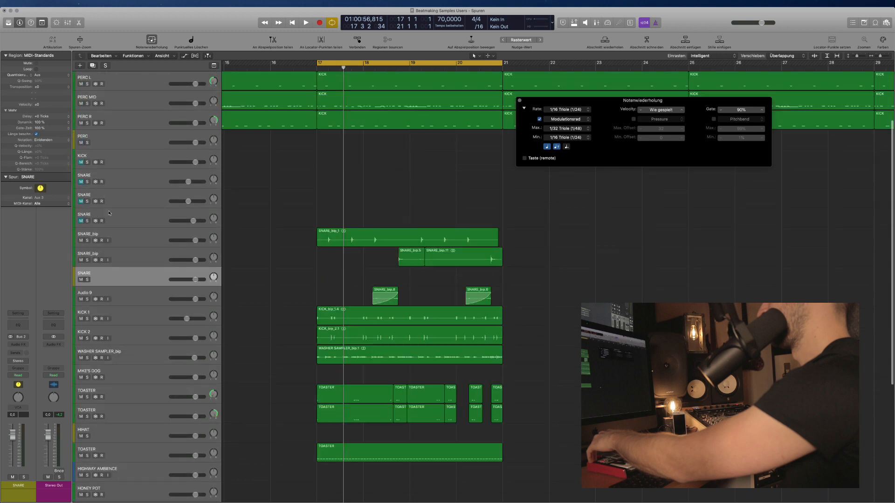
scroll(124, 286, down, 6)
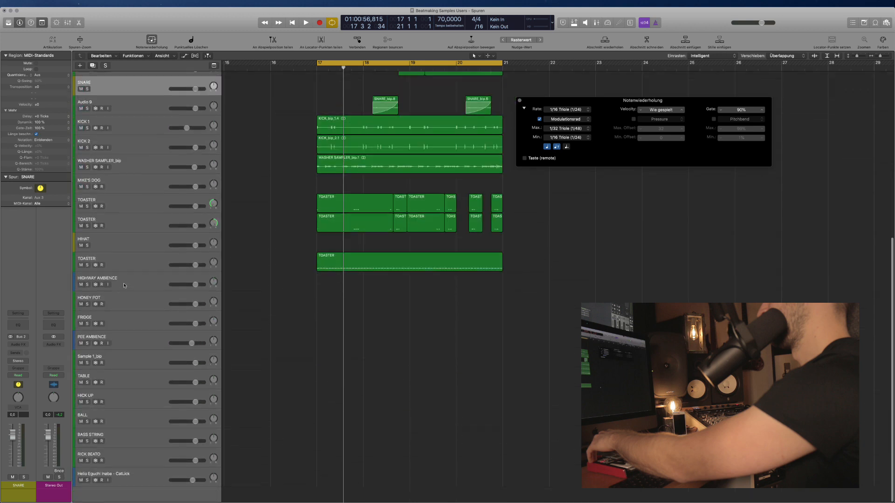
Route KICK 1 and KICK 2 to Bus 4 and create a track for the new aux.
key(x)
key(x)
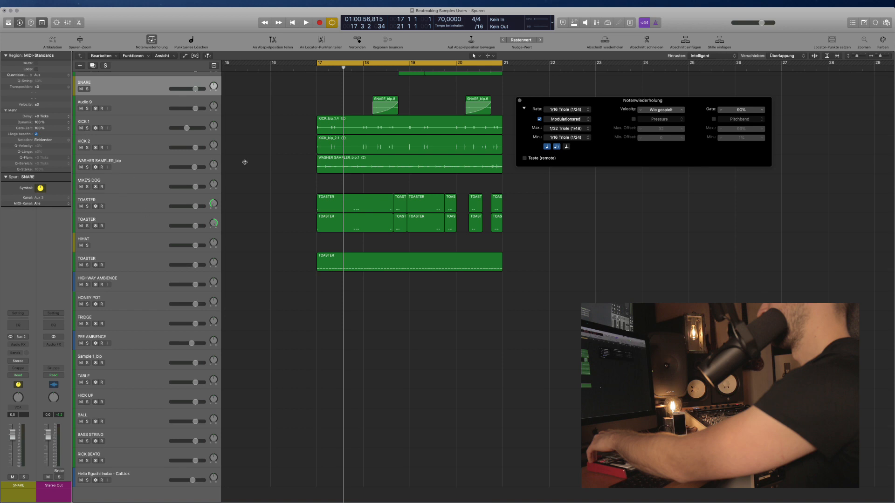
click(152, 151)
shift+click(151, 128)
key(x)
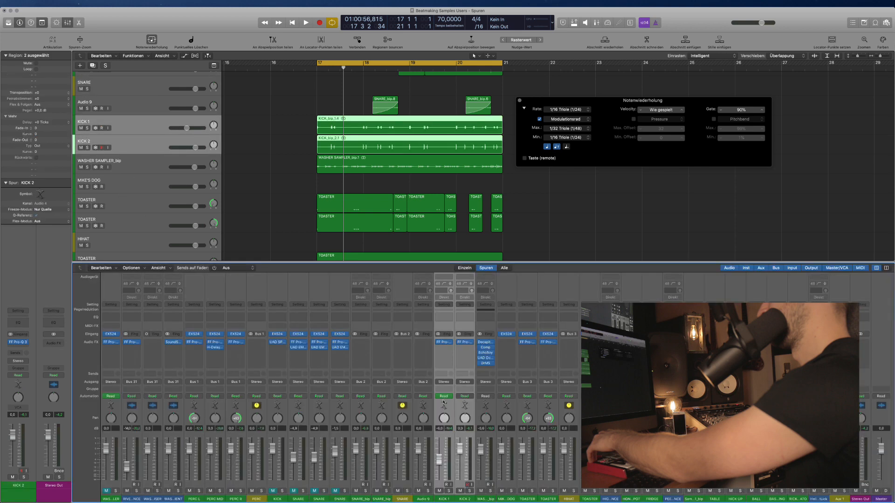
click(445, 383)
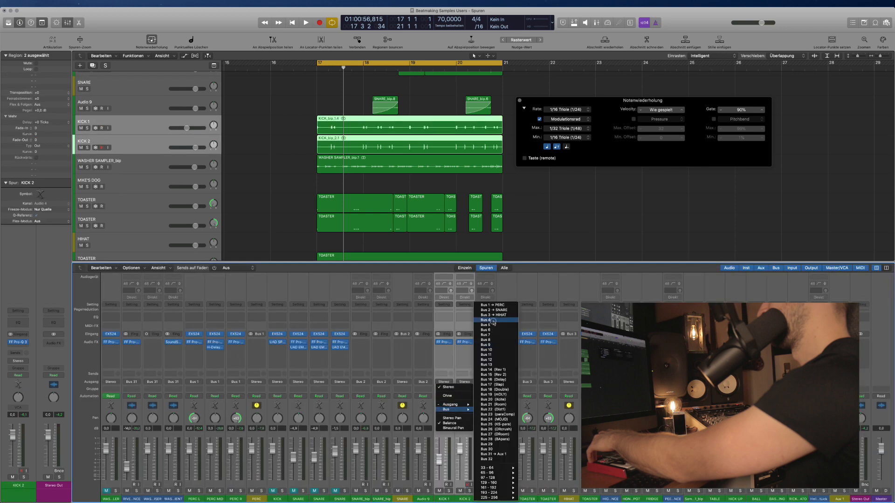
click(493, 321)
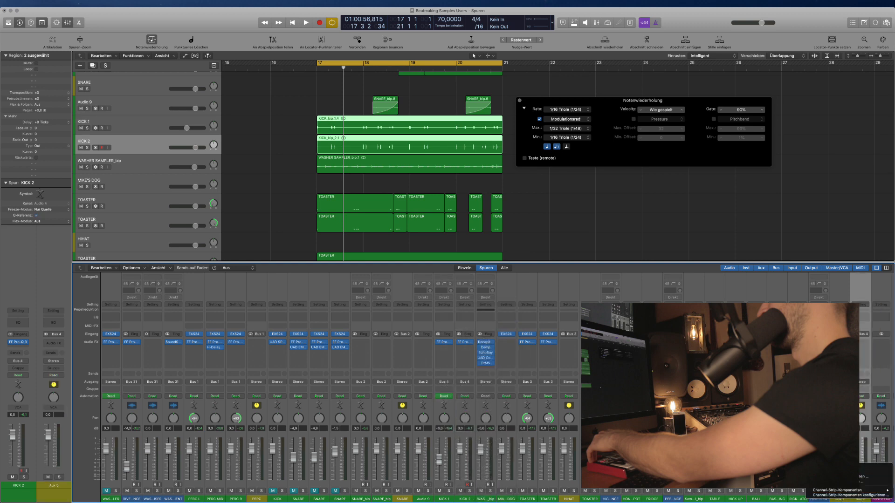
click(845, 468)
Rename the Aux 5 track to KICK and play from bar 17.
key(x)
double_click(126, 167)
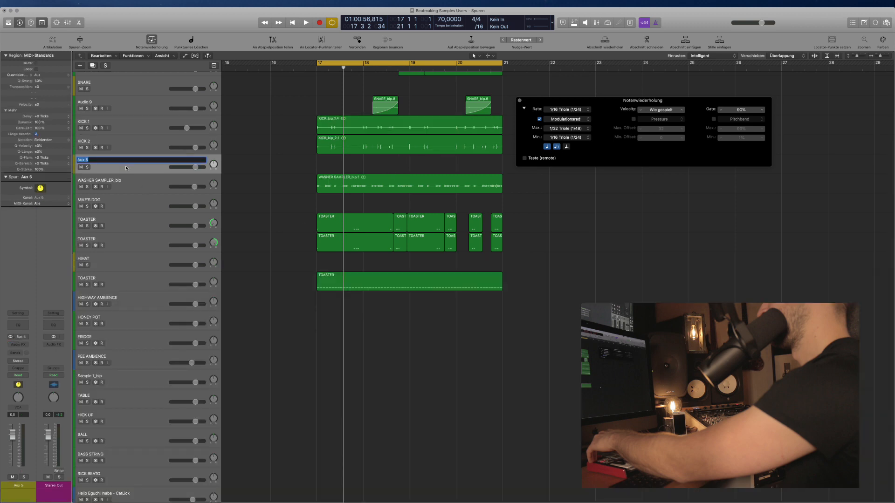
key(Return)
scroll(341, 309, right, 2)
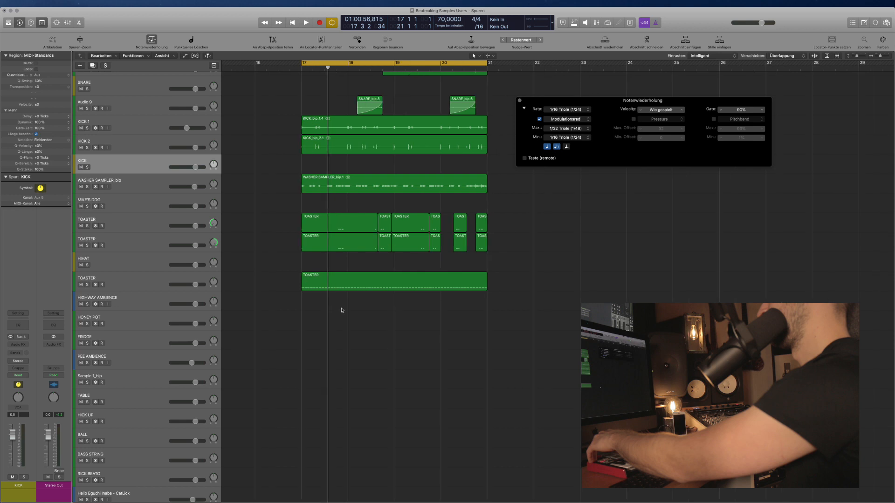
key(space)
Lower the upper TOASTER track's volume to -3.6 dB.
click(125, 244)
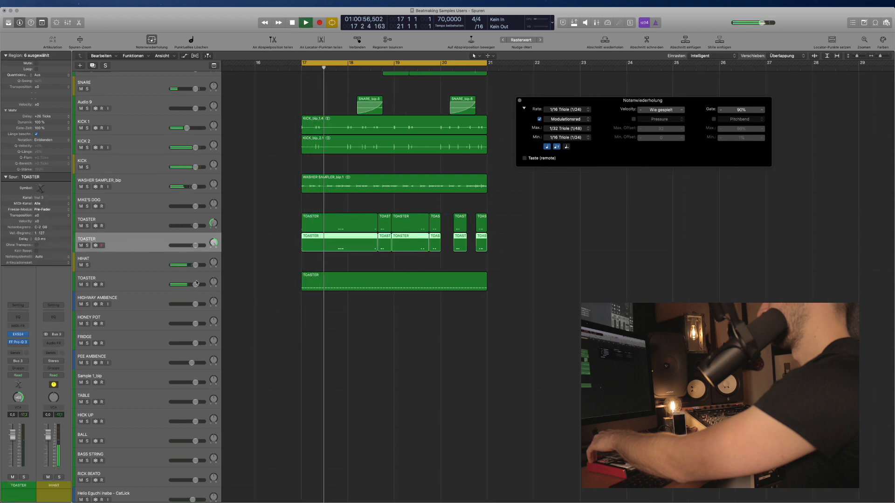
key(super+Down)
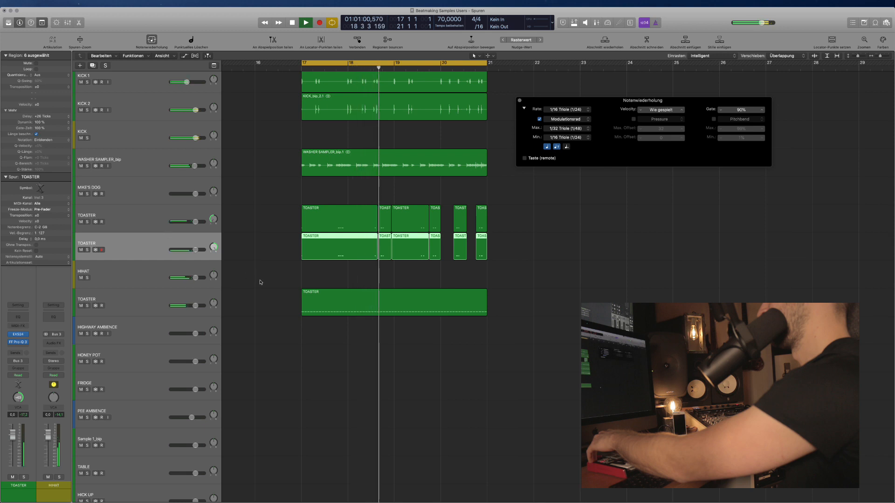
click(382, 281)
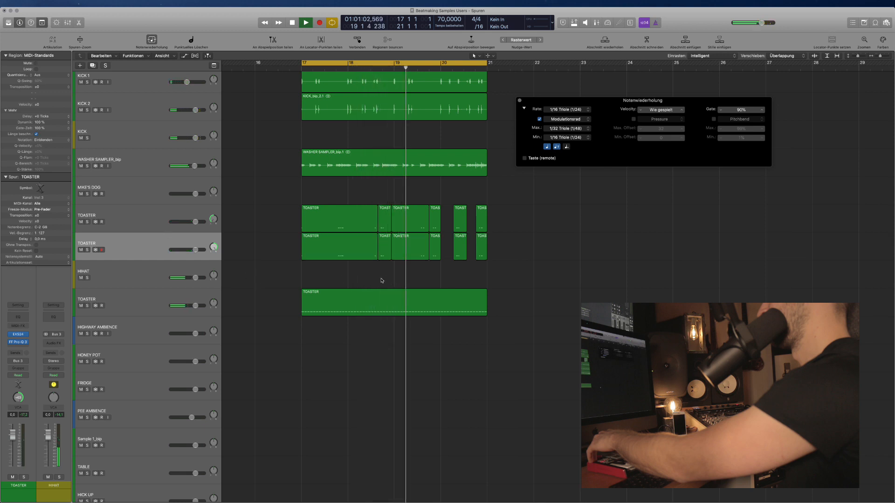
click(194, 223)
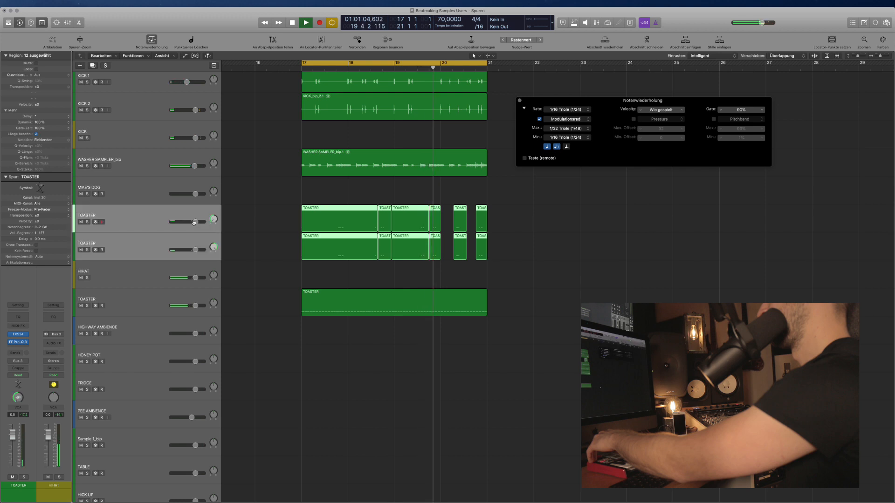
drag(194, 222, 189, 223)
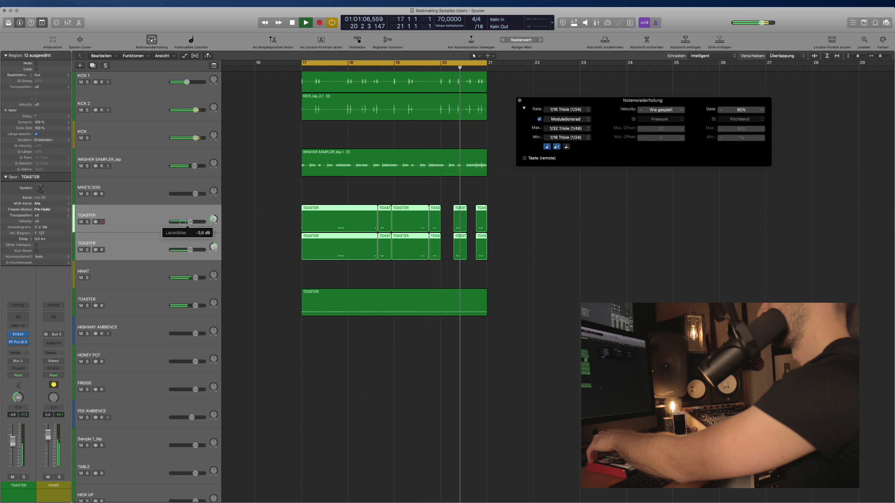
Delete the two short TOASTER regions near bar 20.
click(463, 225)
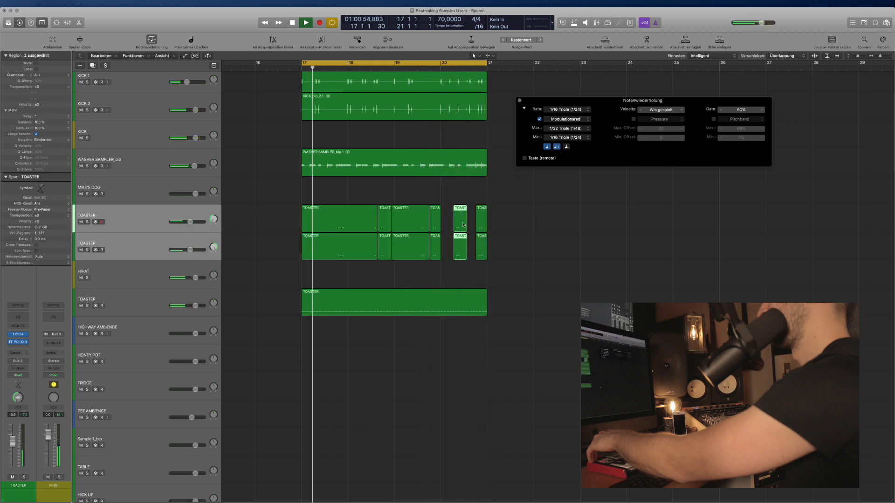
key(Delete)
drag(495, 262, 475, 214)
scroll(476, 220, up, 10)
scroll(461, 252, right, 3)
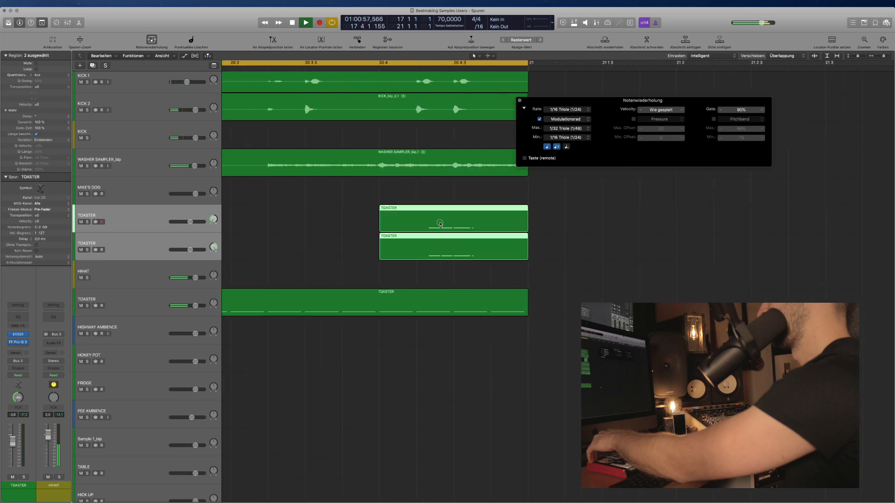
Shift the last TOASTER pair later and cut away the part extending past bar 21.
drag(440, 224, 481, 223)
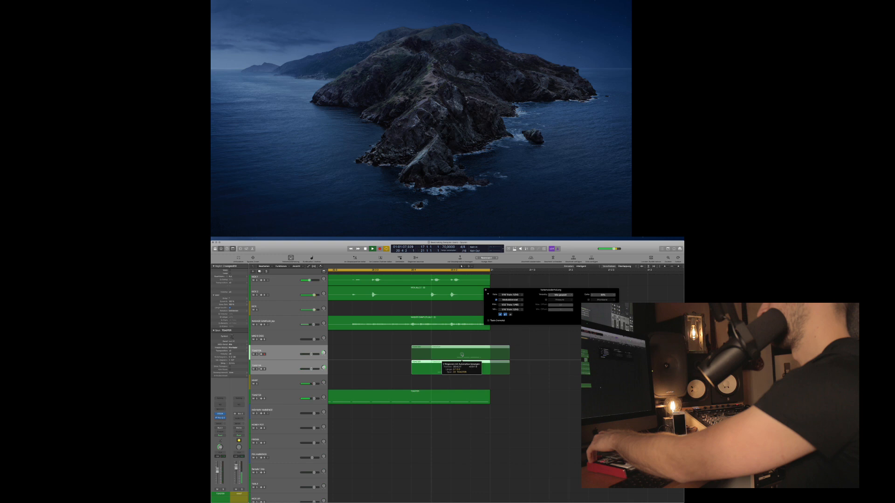
drag(462, 355, 482, 355)
drag(548, 376, 490, 352)
key(Delete)
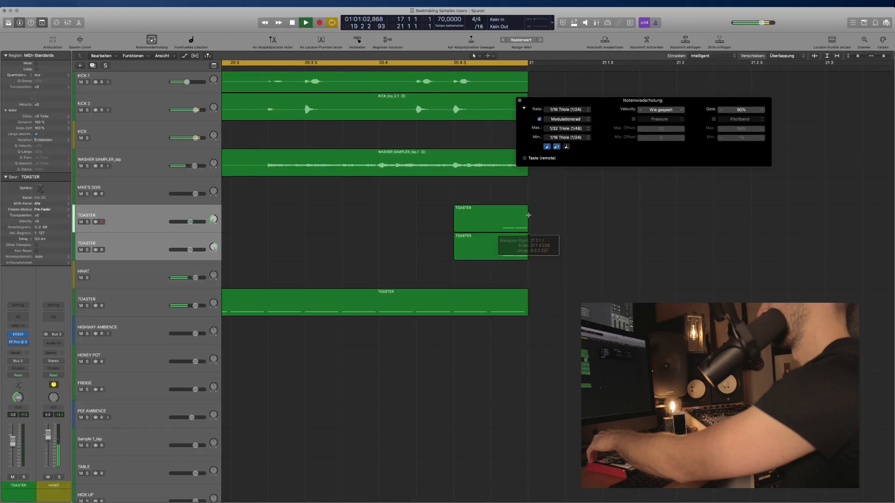
scroll(452, 301, down, 10)
scroll(352, 305, left, 5)
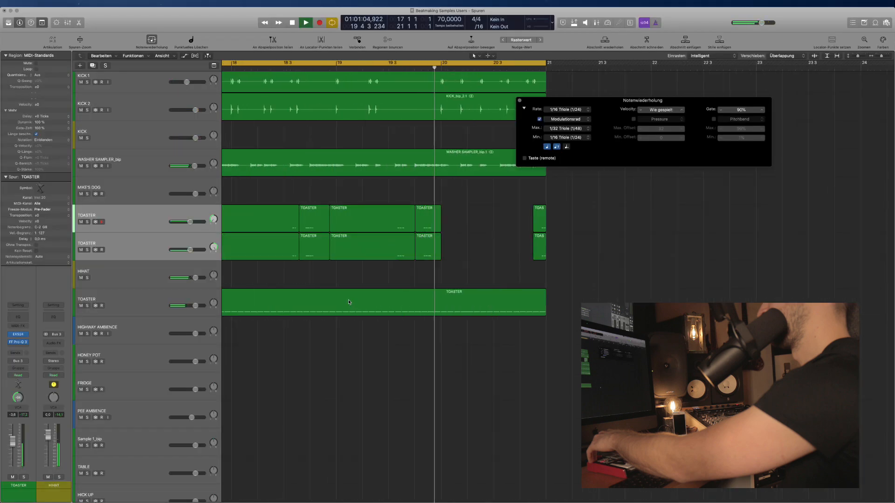
Raise the full-length TOASTER track's volume to +1.7 dB.
drag(185, 306, 199, 306)
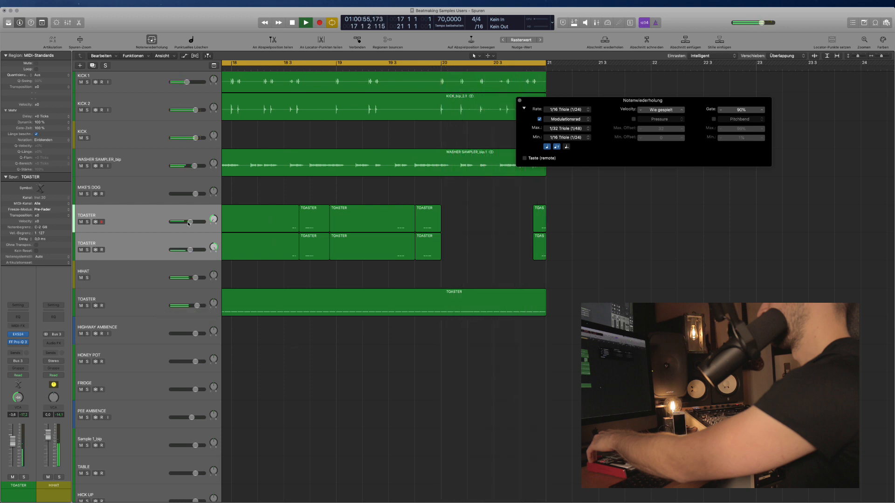
scroll(308, 278, left, 5)
scroll(306, 282, down, 2)
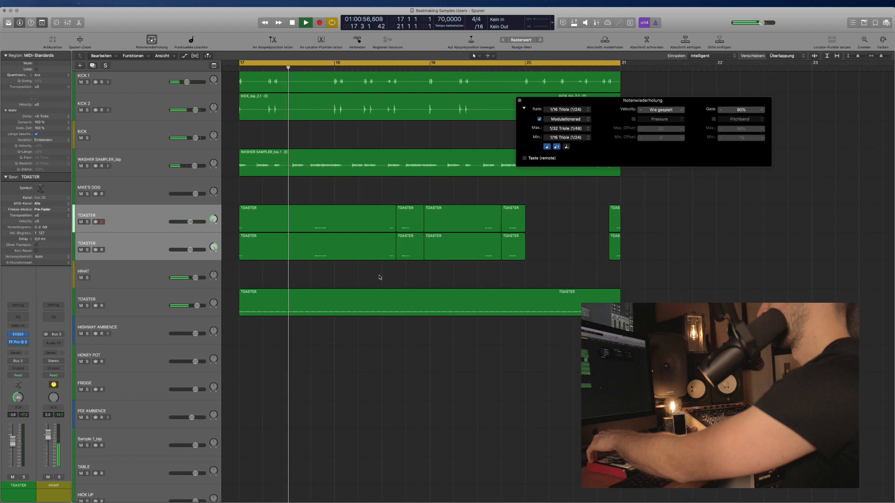
click(520, 101)
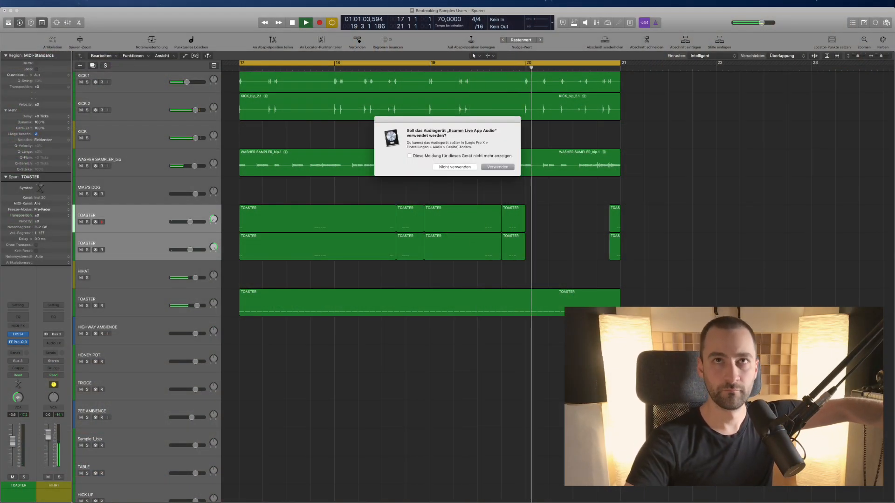
click(453, 166)
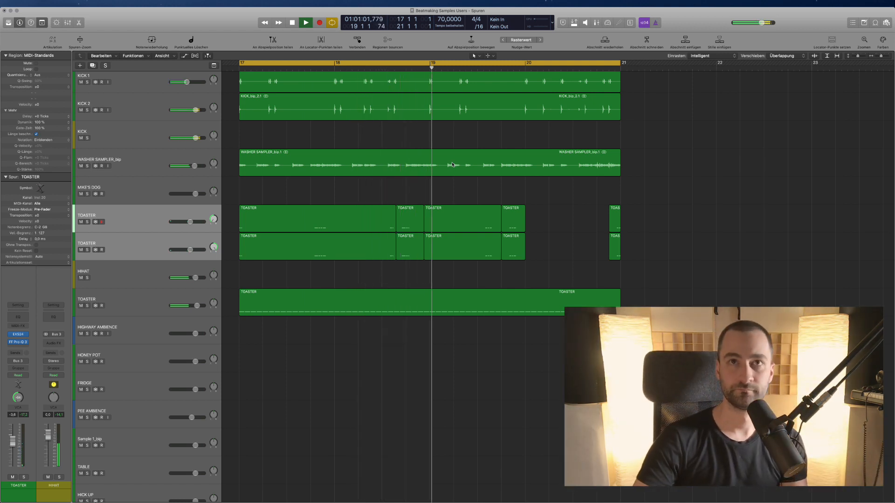
Close the notation view, zoom out, shrink the track rows and restart playback from bar 17.
key(n)
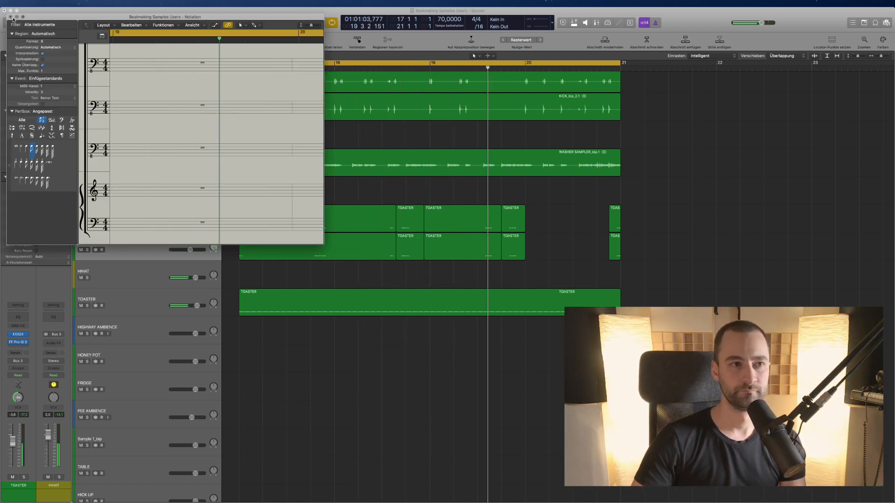
key(n)
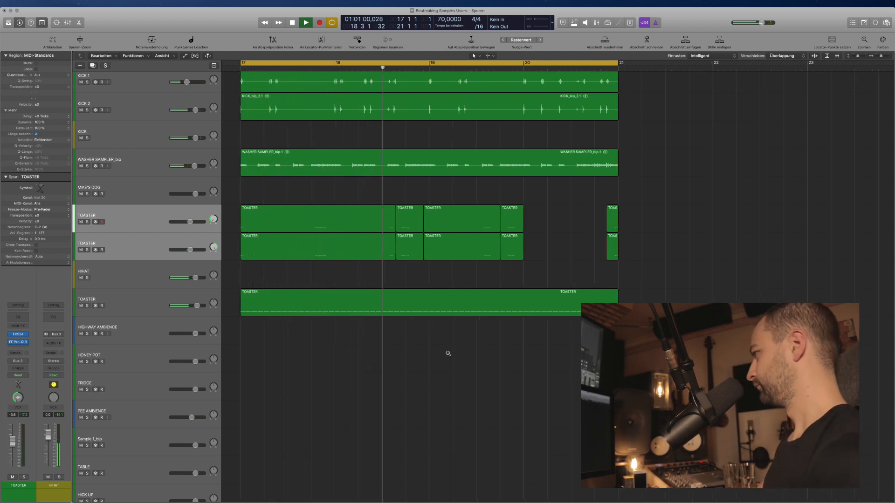
key(super+Left)
key(space)
key(super+Up)
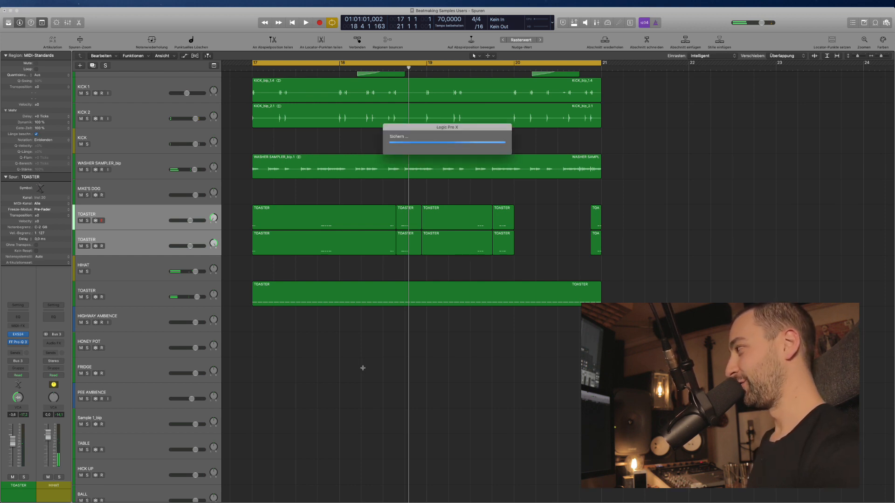
key(space)
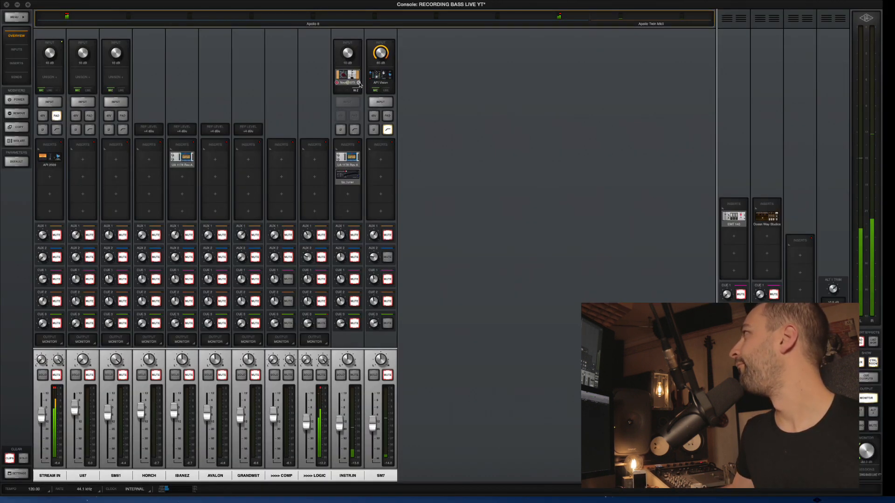
Open the UA 1176 insert on INSTR.IN and enable its Neve 1073 Unison preamp.
click(358, 163)
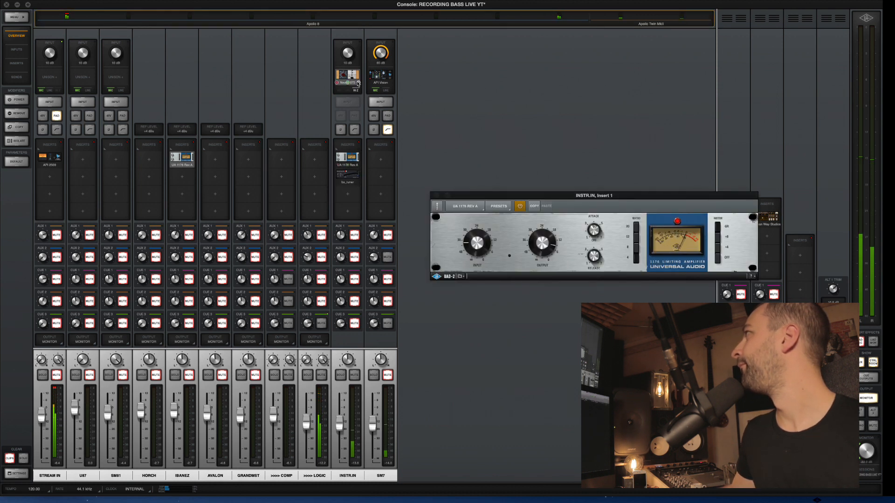
click(358, 83)
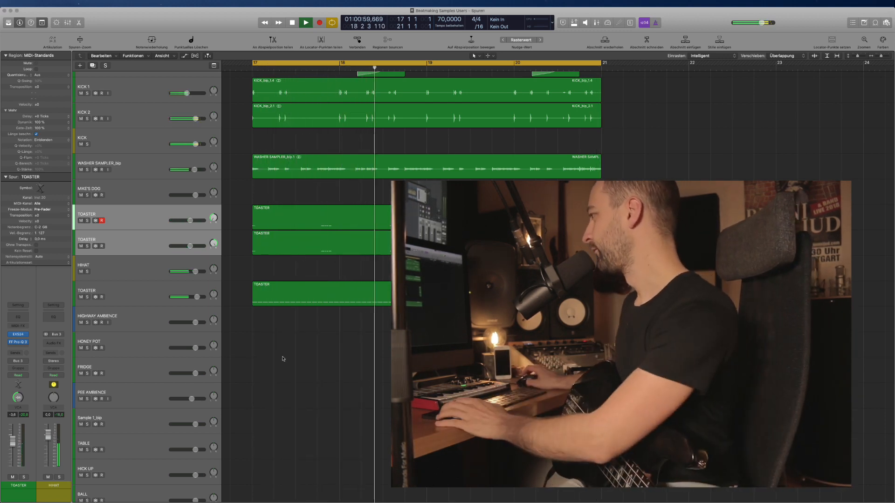
Add an audio track below HIGHWAY AMBIENCE with input 59 (TWIN 1) and output Bus 31.
key(space)
scroll(289, 357, up, 1)
scroll(290, 356, up, 2)
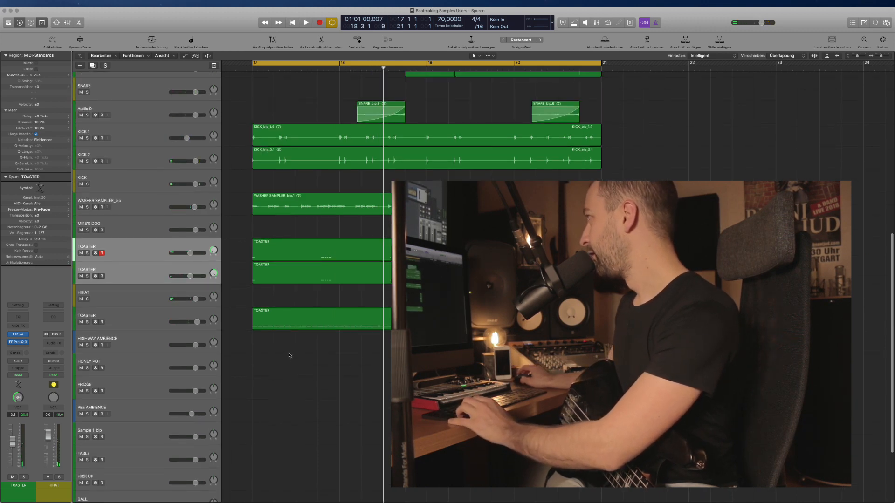
scroll(303, 326, down, 3)
scroll(275, 363, up, 2)
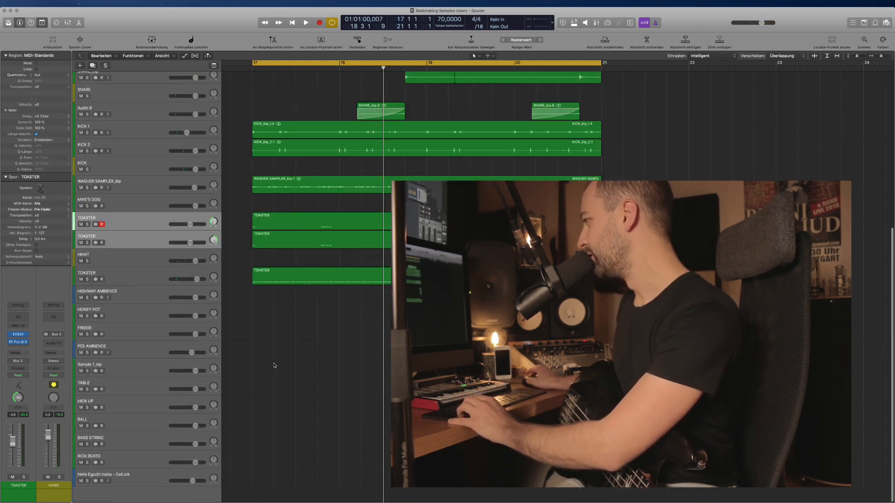
click(135, 480)
scroll(178, 338, up, 3)
click(149, 349)
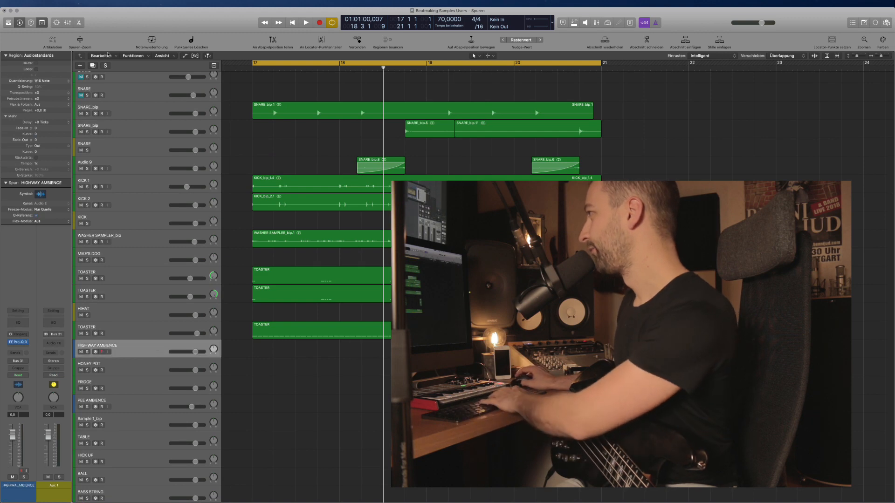
click(80, 66)
click(440, 31)
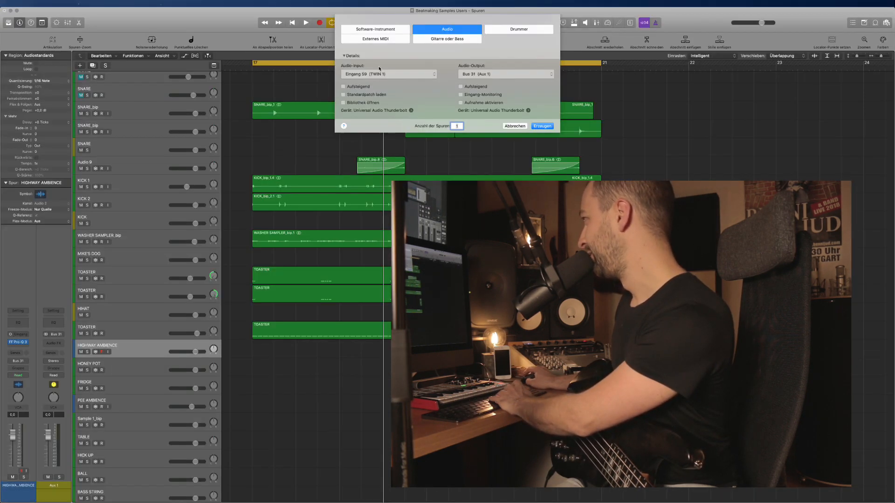
key(Return)
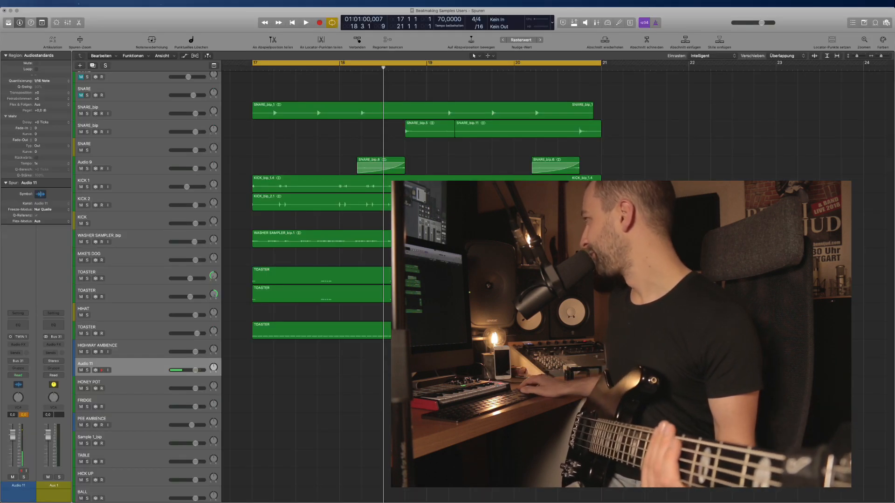
key(r)
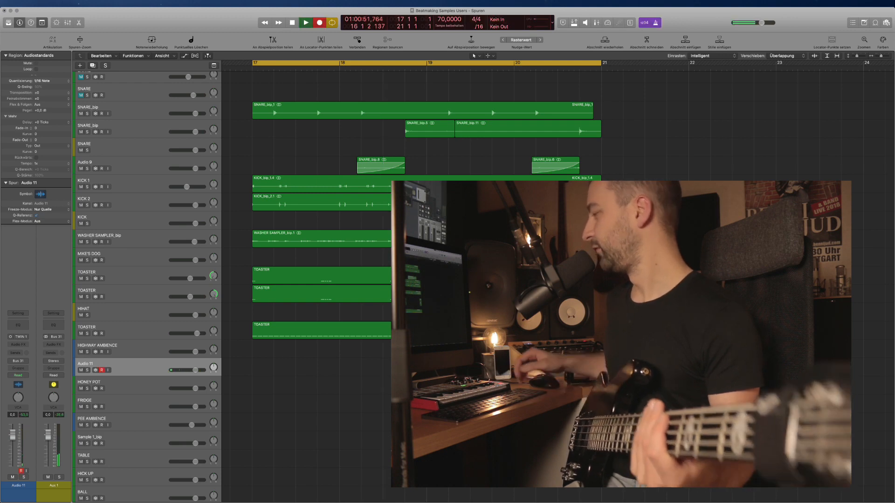
key(c)
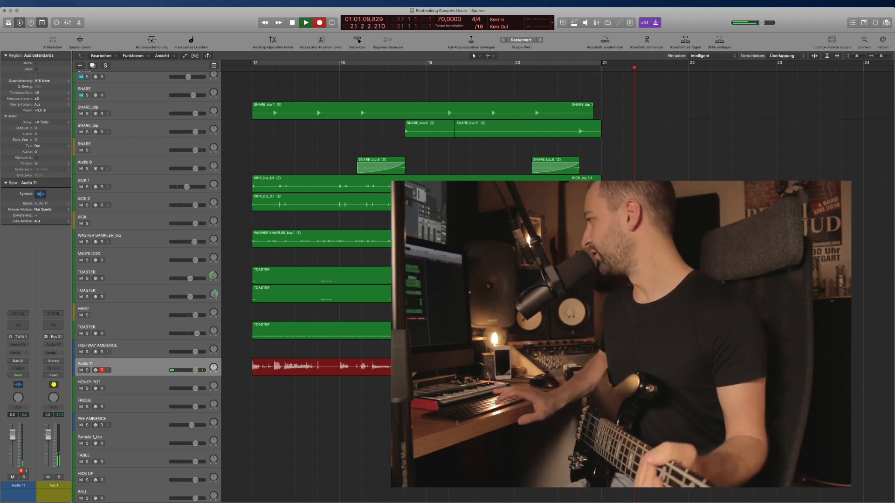
key(space)
key(space)
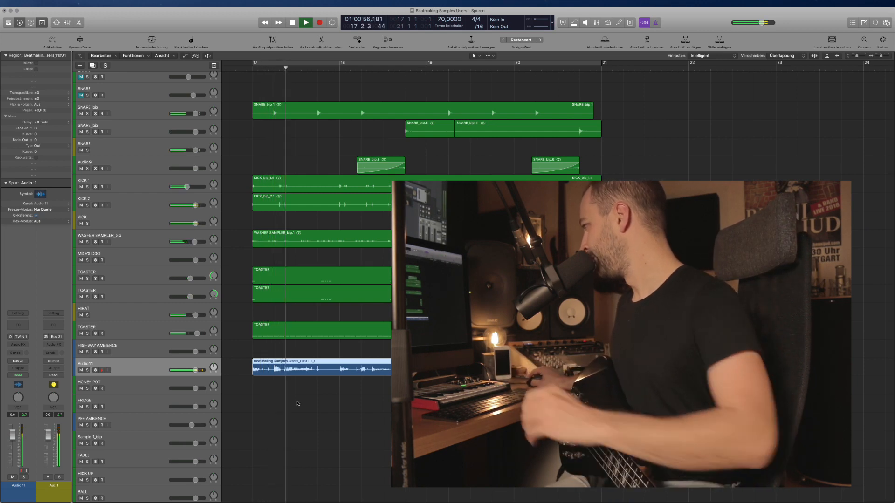
key(Delete)
key(space)
key(space)
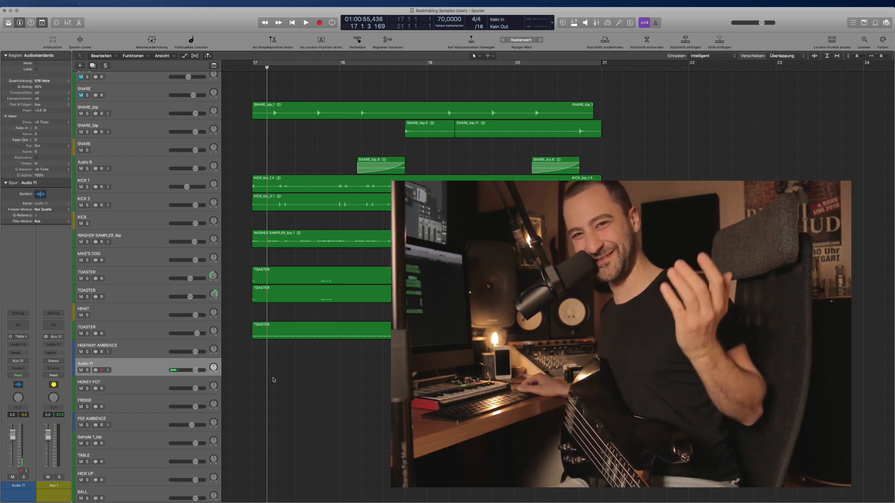
Record a bass take on Audio 11 from bar 17, then lower its volume to -7.2 dB.
key(c)
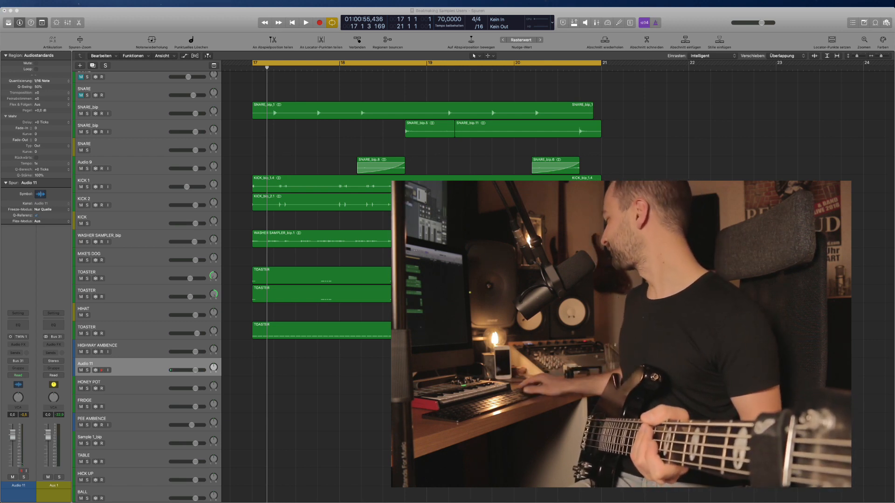
key(c)
key(r)
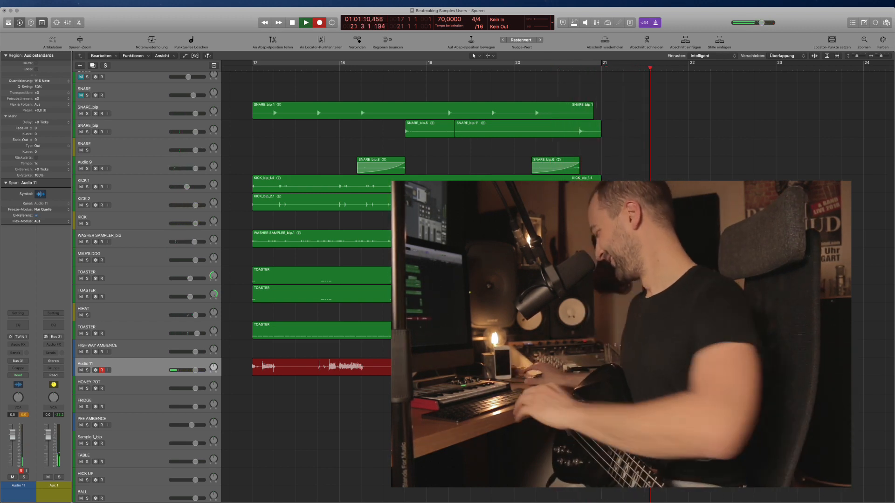
key(space)
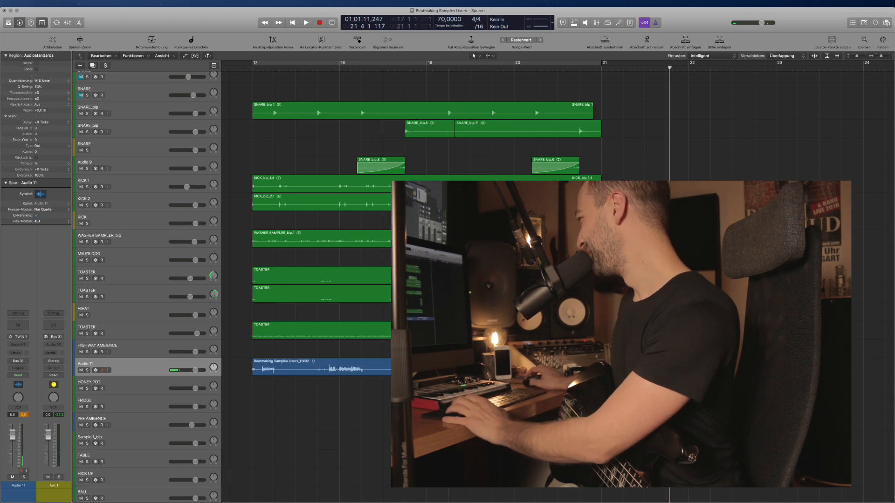
key(space)
drag(195, 371, 185, 370)
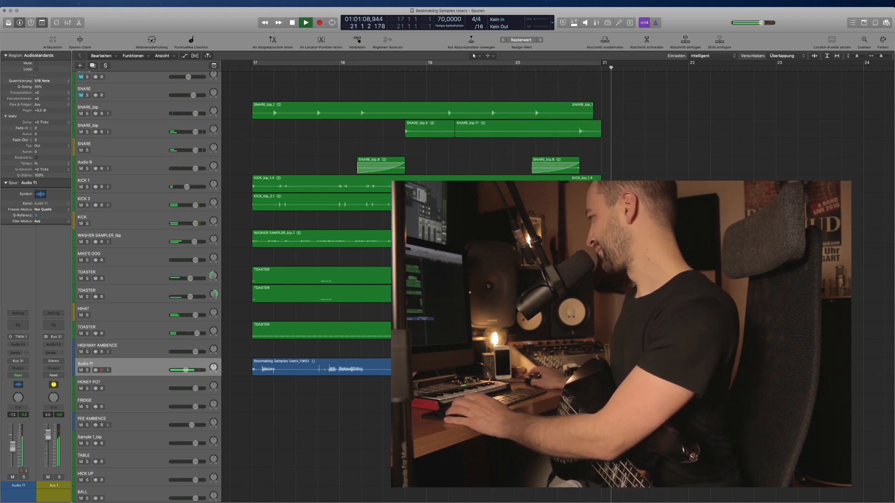
Delete the old bass take on Audio 11 and record a new one from bar 17.
key(space)
click(466, 369)
key(BackSpace)
key(c)
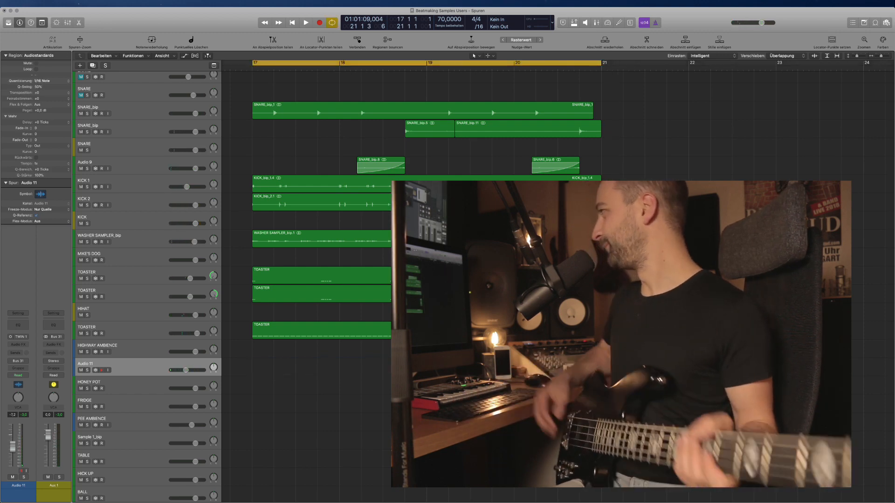
key(c)
key(r)
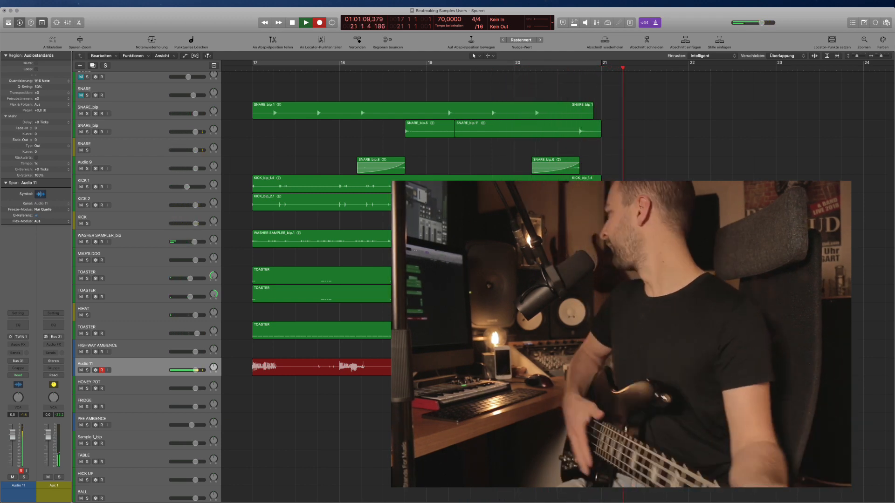
key(space)
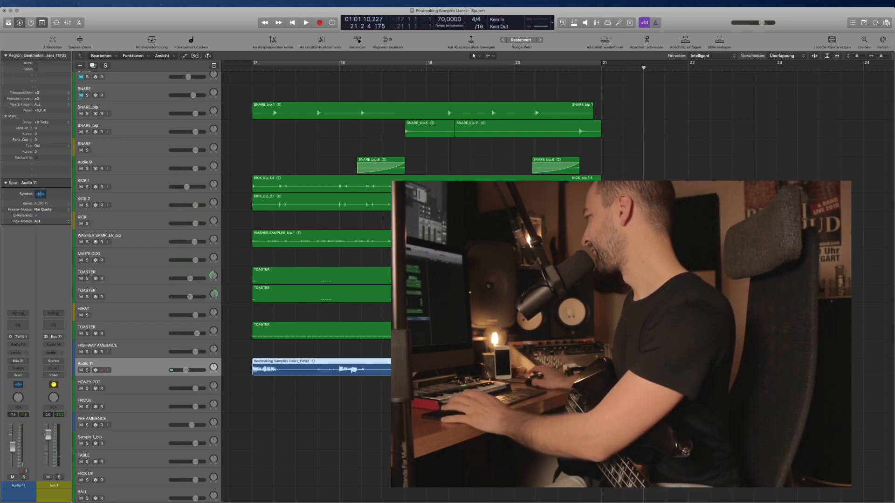
key(space)
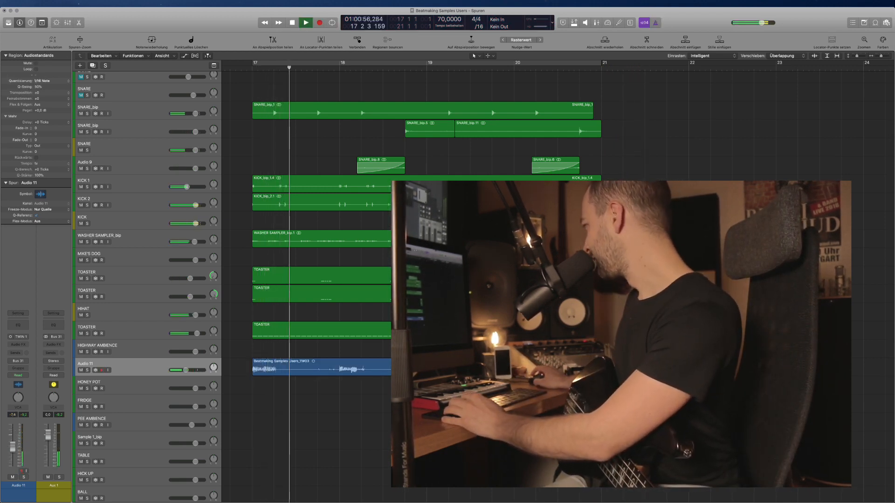
Cycle playback over the new take's bars 17–21 and solo Audio 11.
click(601, 368)
key(super+u)
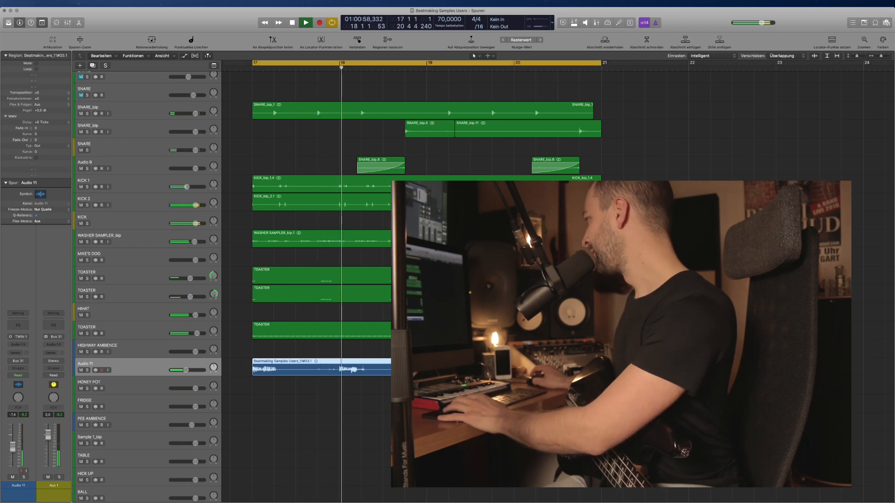
key(alt+shift+d)
key(space)
key(space)
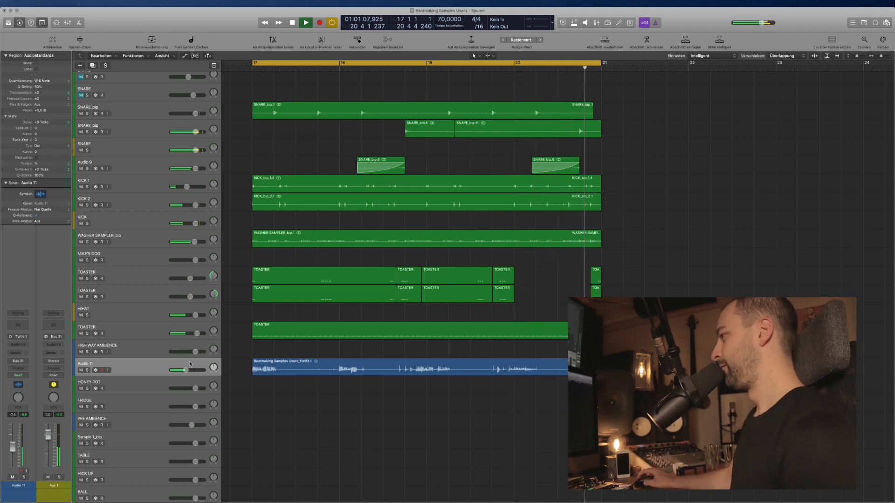
click(277, 368)
key(ctrl+s)
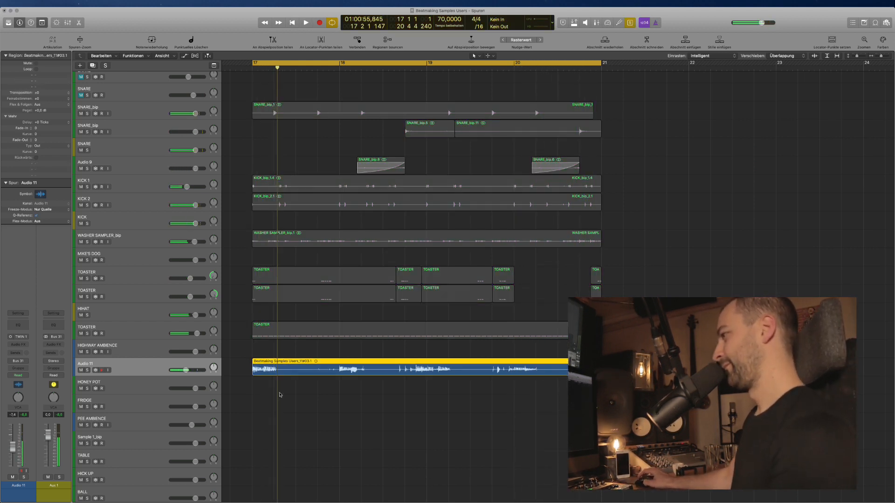
click(18, 345)
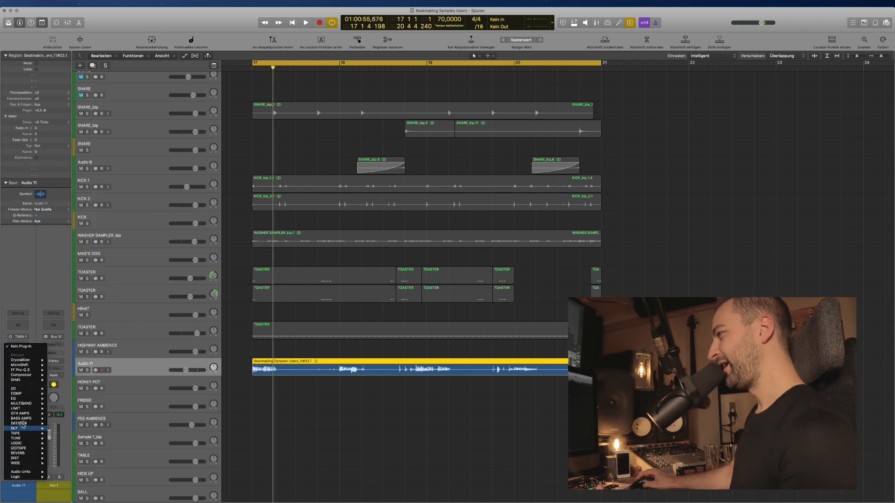
Insert Decapitator in mono on Audio 11 and audition the bass through it.
mouse_move(28, 458)
mouse_move(68, 459)
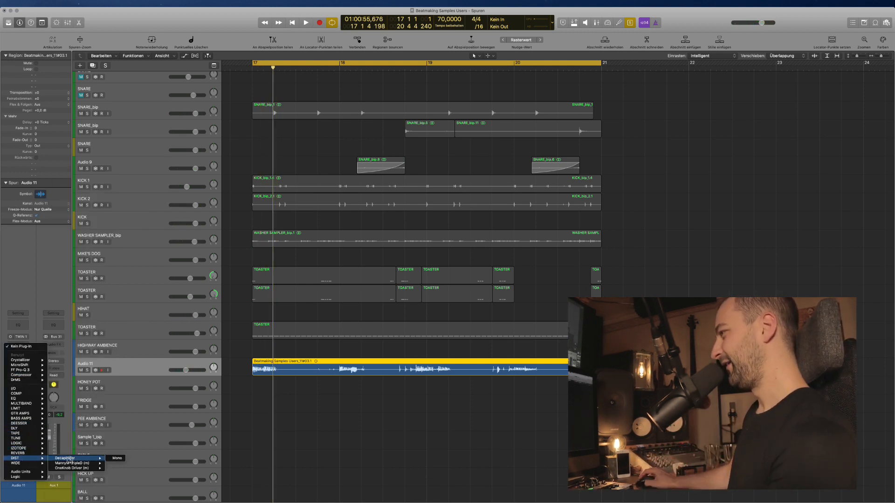
click(117, 458)
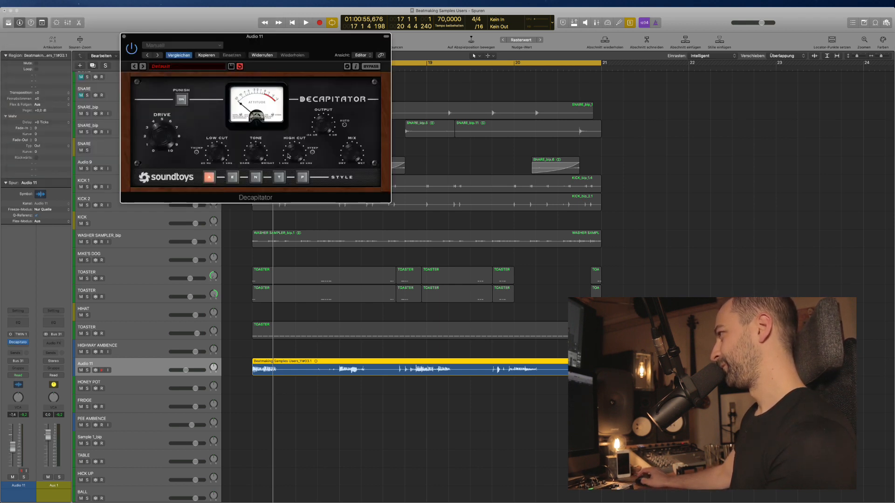
key(space)
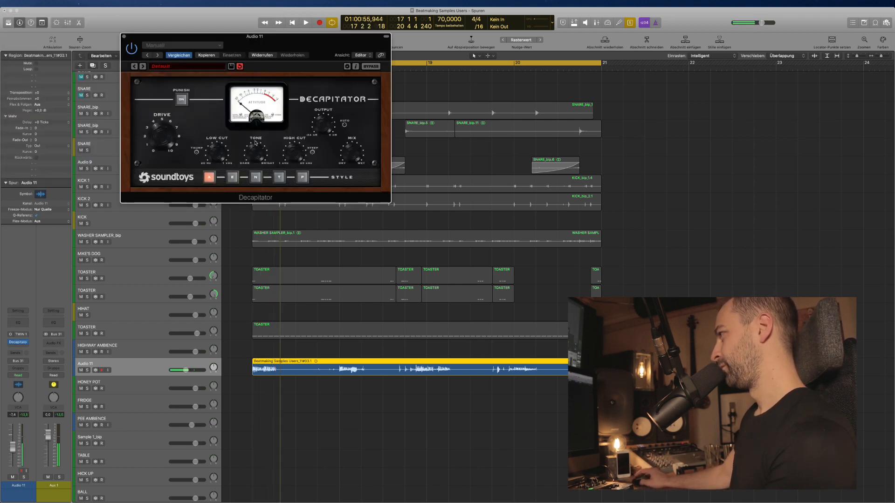
click(124, 37)
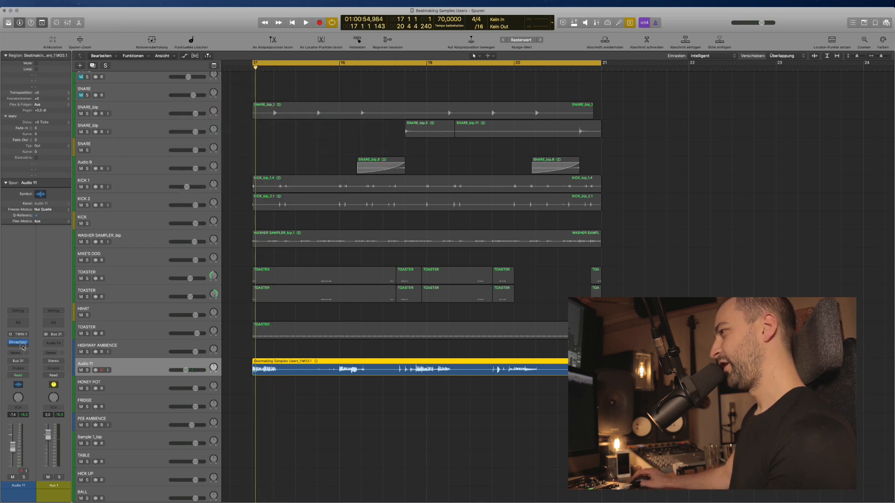
Add CLA Bass mono-to-stereo, raising distortion, compression and sub while lowering output.
click(24, 347)
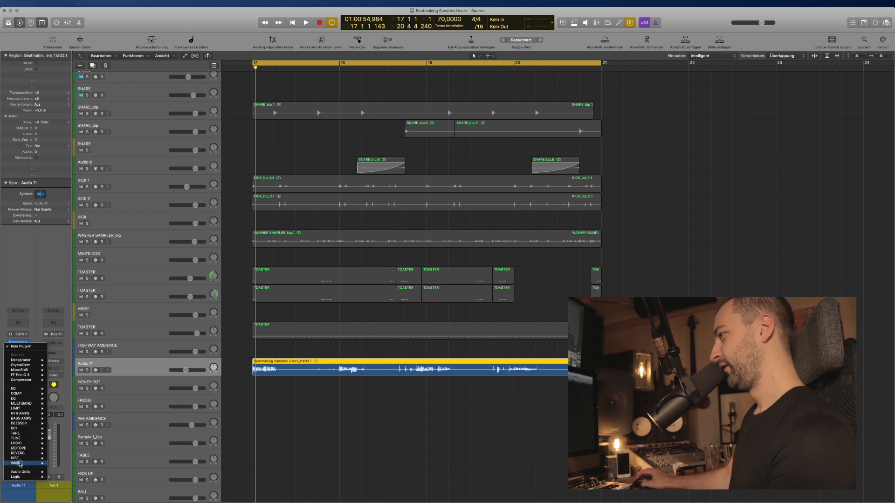
mouse_move(24, 427)
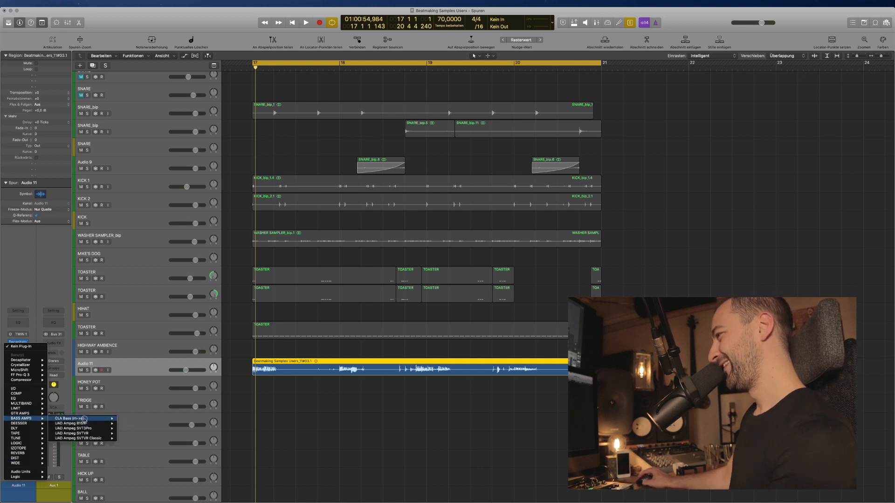
click(131, 420)
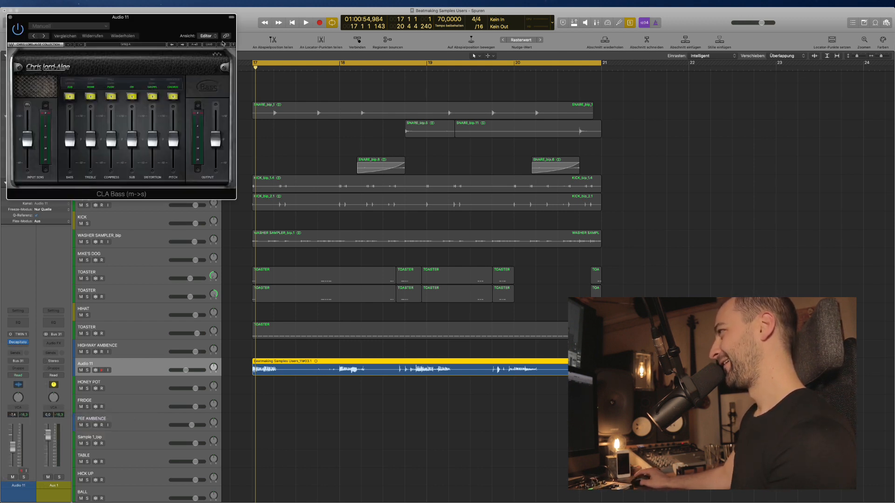
key(space)
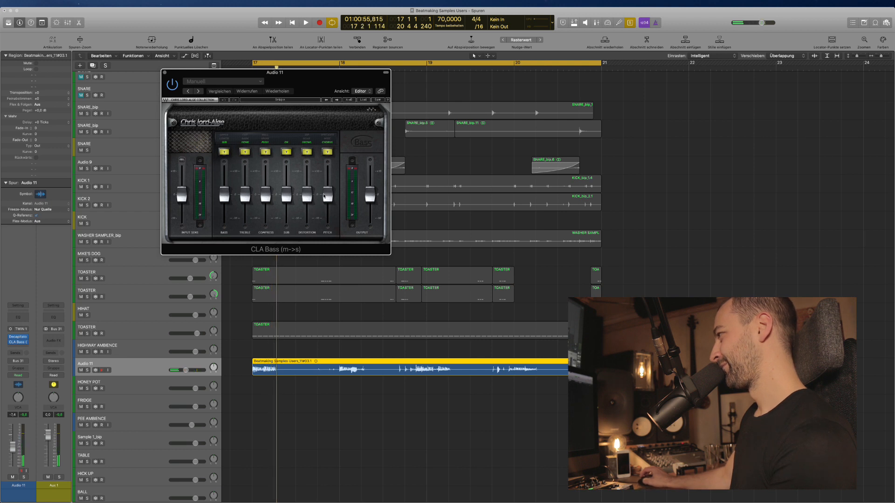
drag(307, 193, 307, 179)
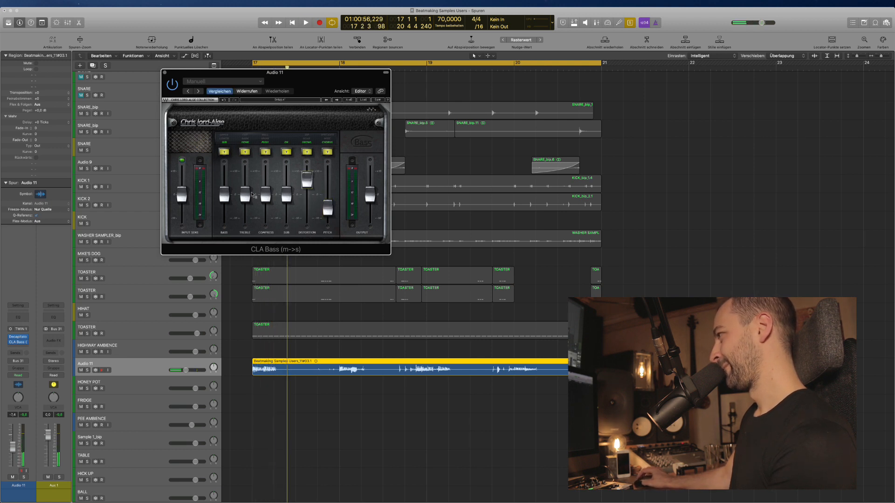
key(space)
drag(266, 199, 287, 184)
key(space)
key(space)
key(space)
key(space)
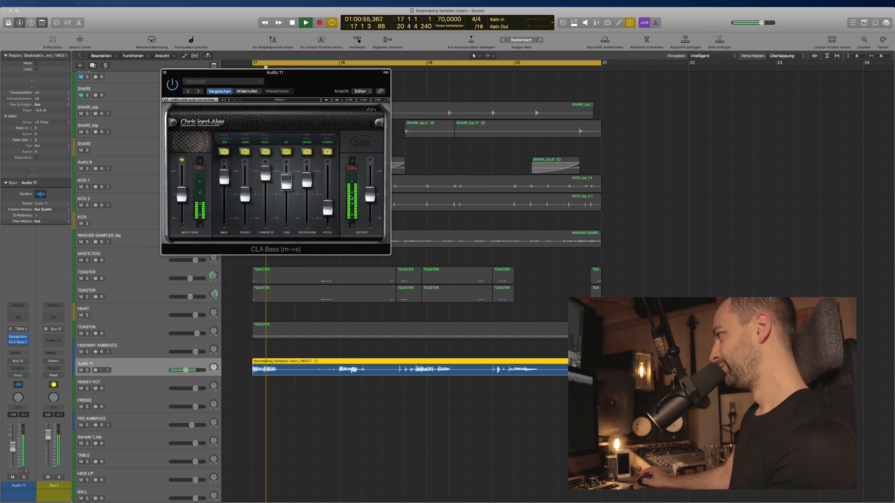
drag(371, 196, 371, 208)
key(space)
key(space)
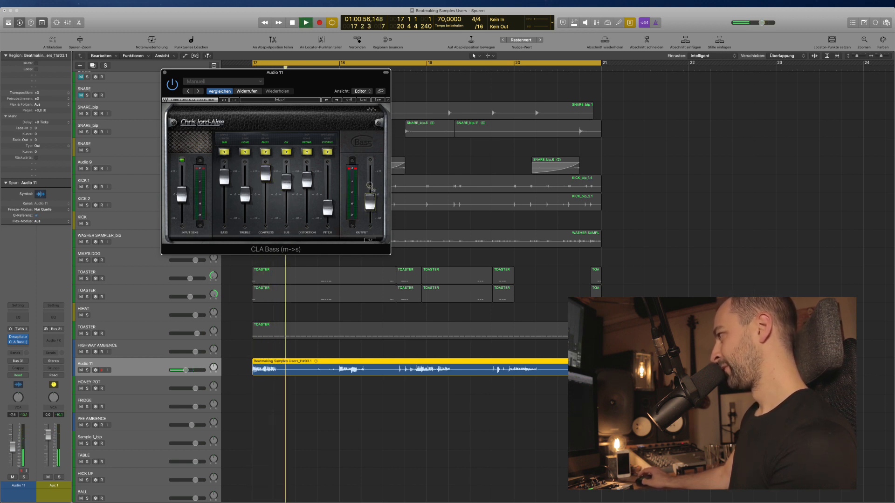
key(space)
key(space)
key(space)
click(18, 343)
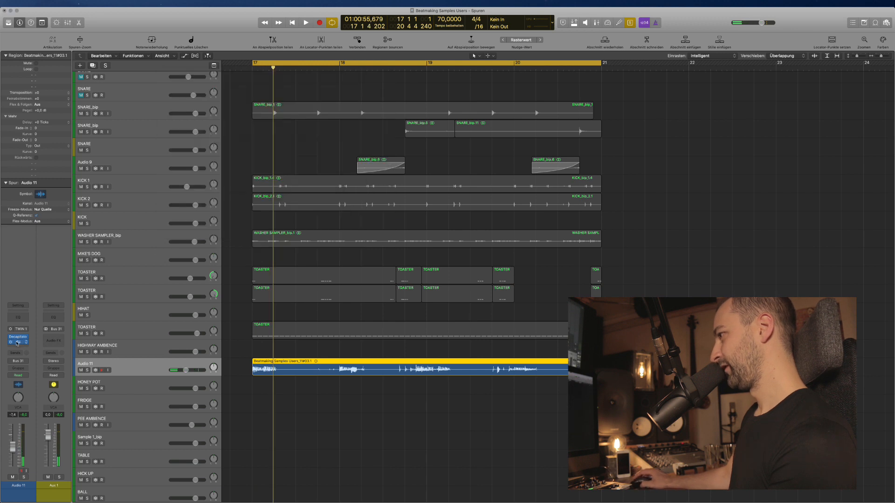
Insert FF Pro-Q 3 in mono and pull its high cut down to about 3541 Hz.
click(17, 341)
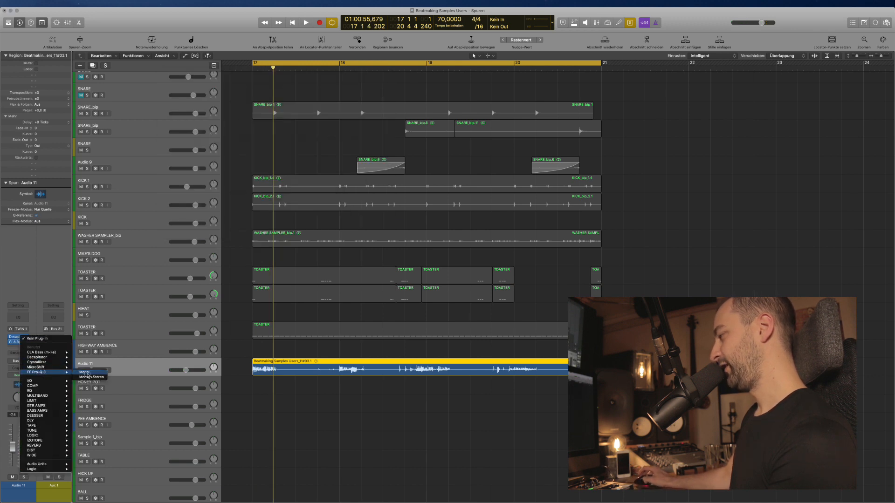
click(87, 373)
key(space)
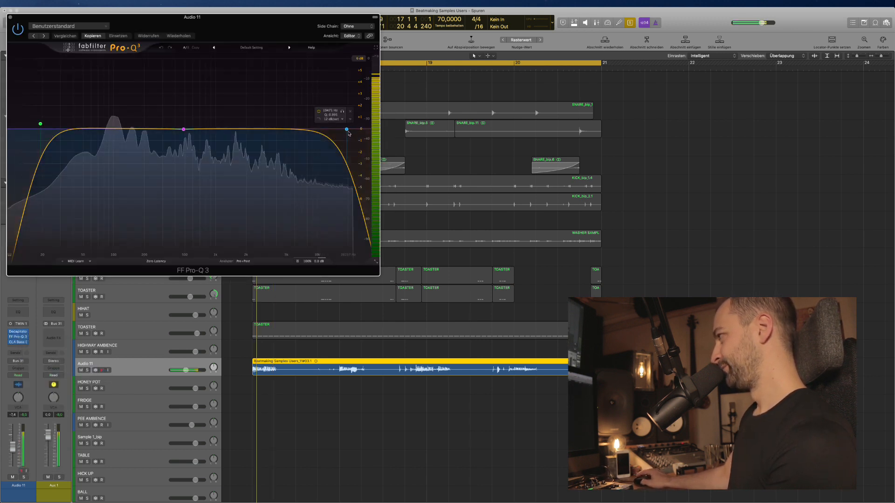
drag(347, 131, 282, 114)
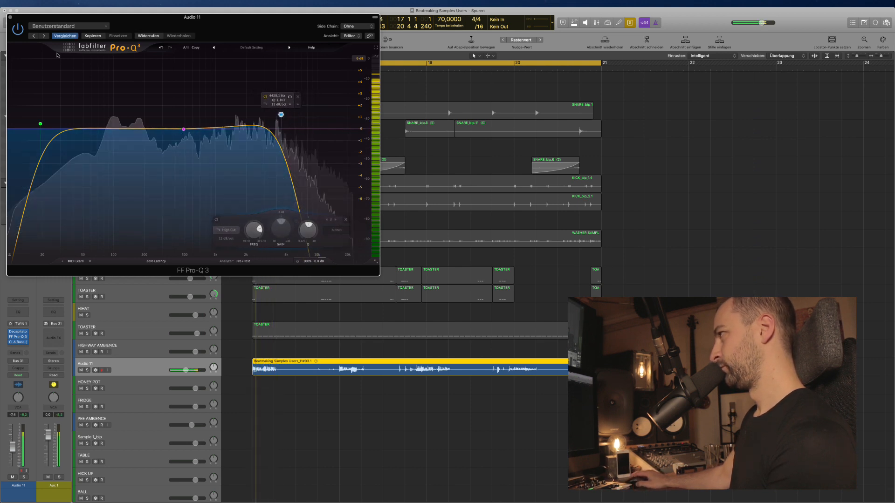
click(12, 19)
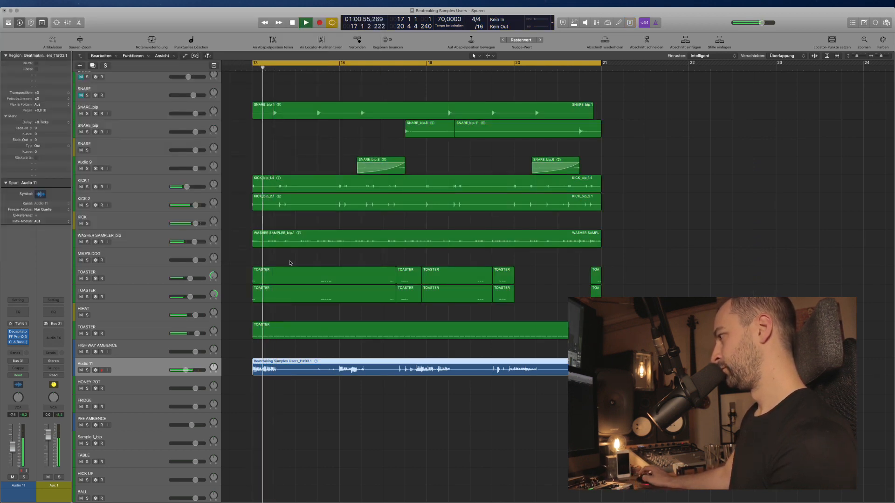
Lower the Audio 11 volume to -9,2 dB.
mouse_move(178, 371)
drag(177, 371, 176, 371)
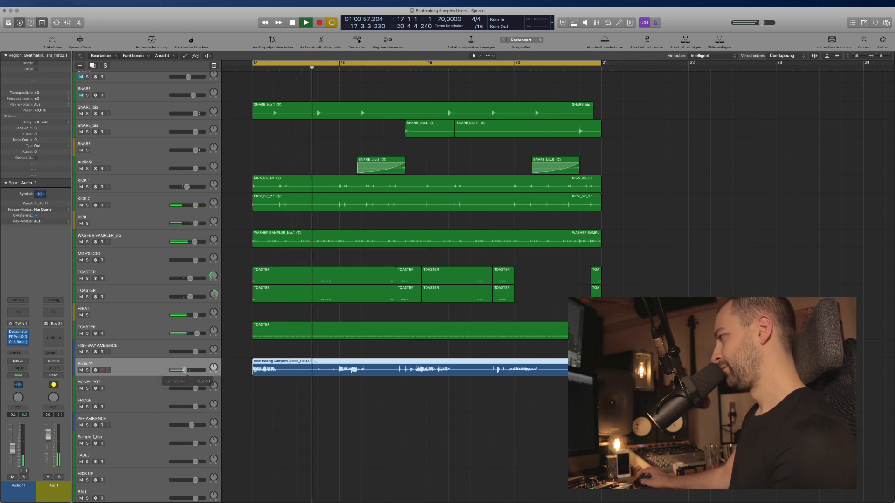
scroll(283, 382, up, 8)
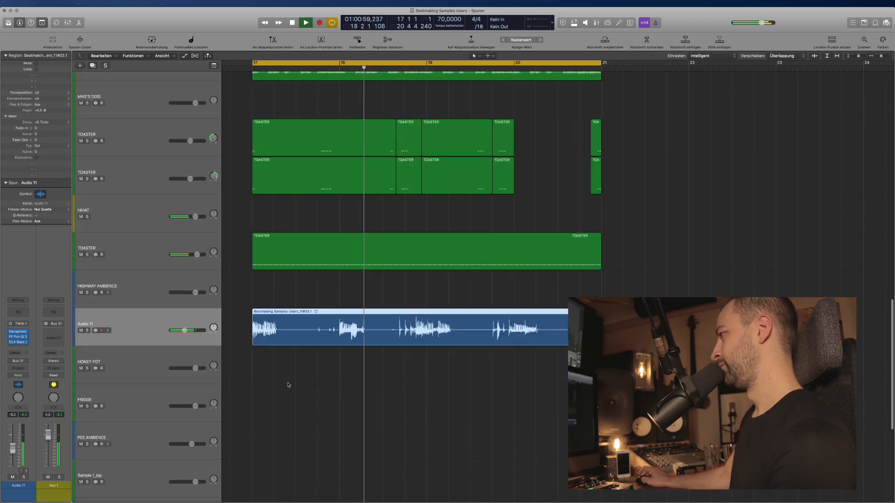
scroll(289, 383, right, 5)
scroll(280, 352, left, 4)
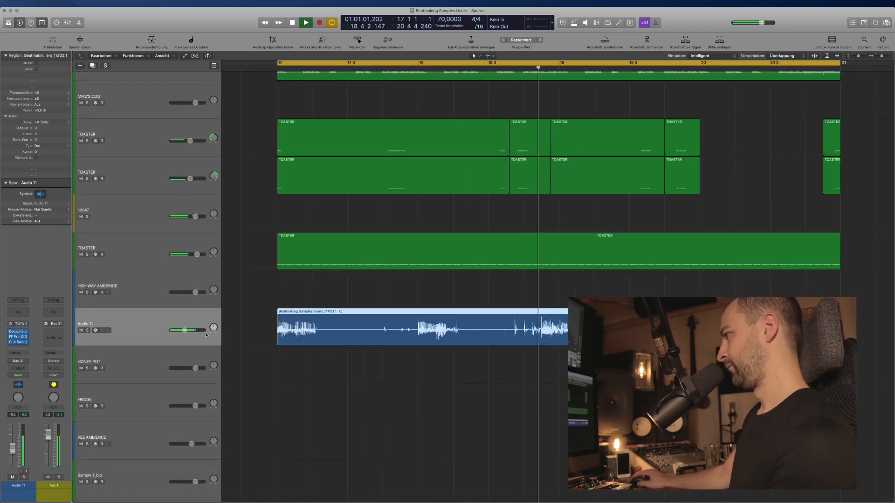
scroll(207, 335, down, 2)
Cut stretches out of the bass take, leaving three short slices between bars 17 and 20.
drag(321, 330, 410, 331)
key(Delete)
scroll(468, 371, right, 3)
key(Delete)
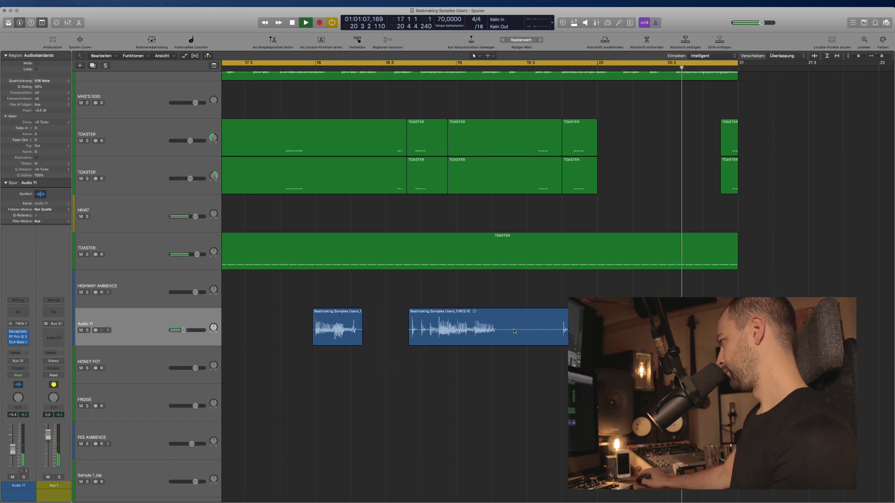
drag(500, 329, 562, 329)
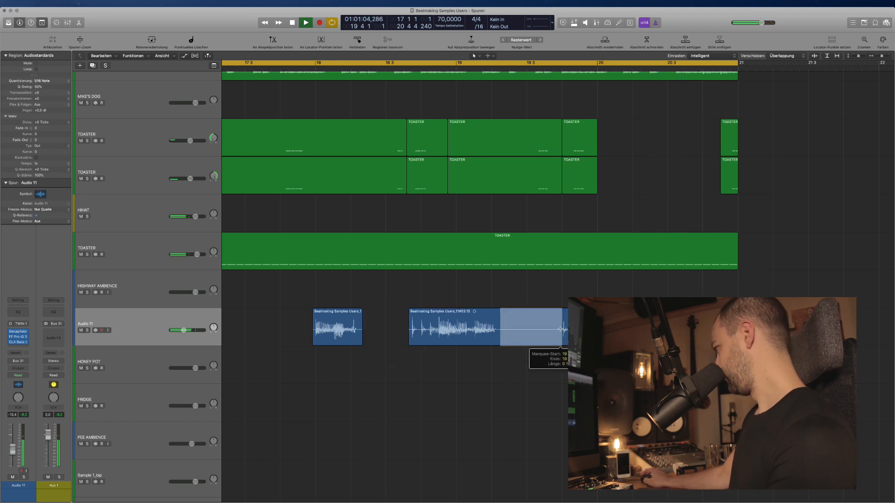
key(Delete)
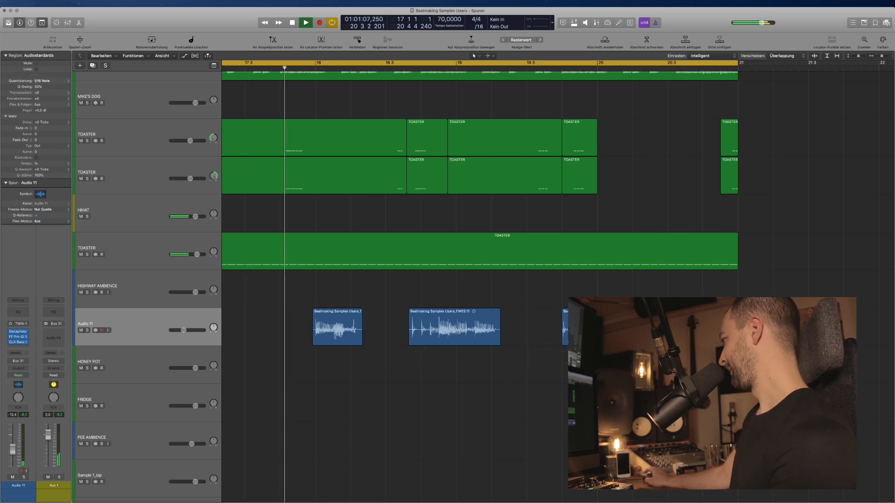
scroll(549, 376, right, 1)
scroll(539, 377, left, 3)
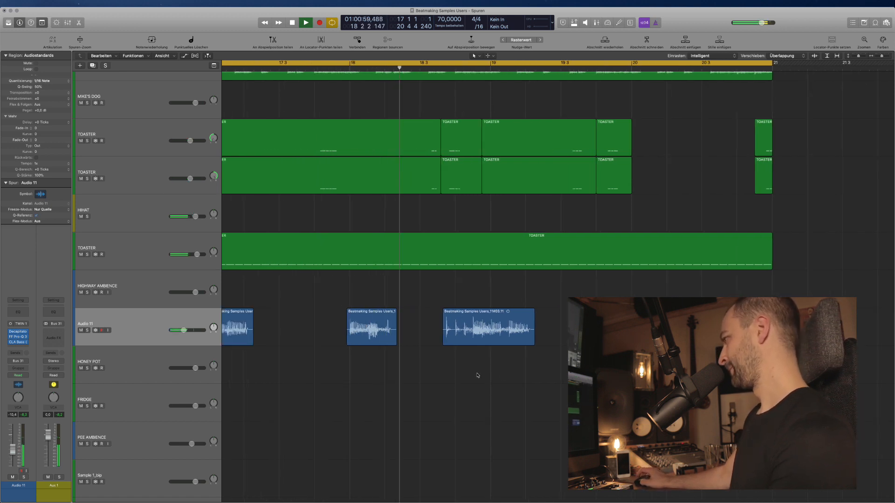
scroll(508, 377, down, 2)
scroll(509, 378, down, 1)
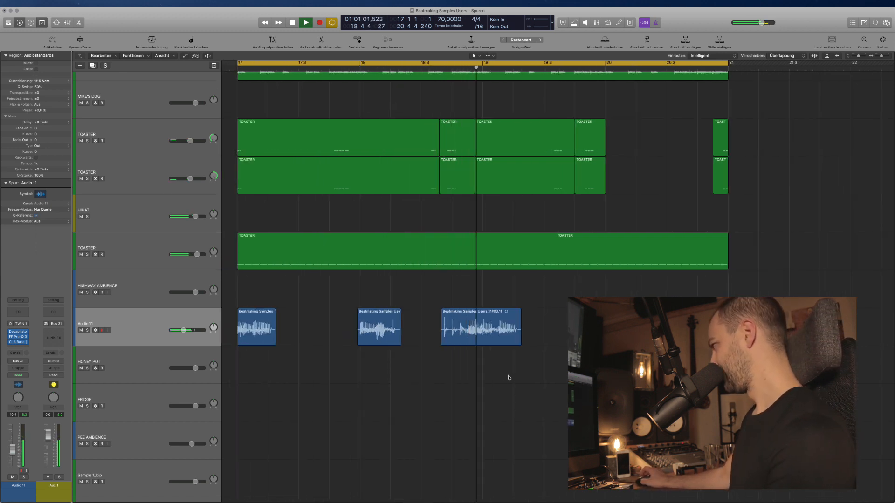
scroll(510, 377, down, 1)
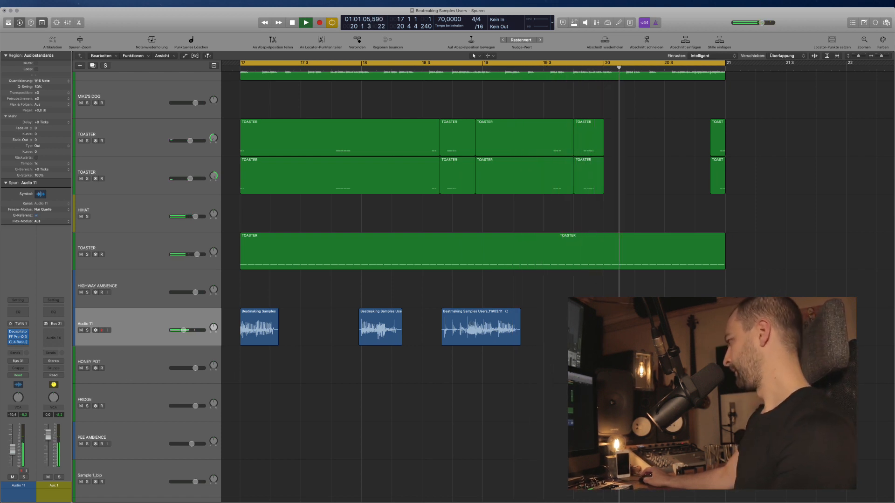
Add FF Pro-L 2 to Audio 11 with +11.4 dB gain and a -5.42 dBTP output ceiling.
click(14, 348)
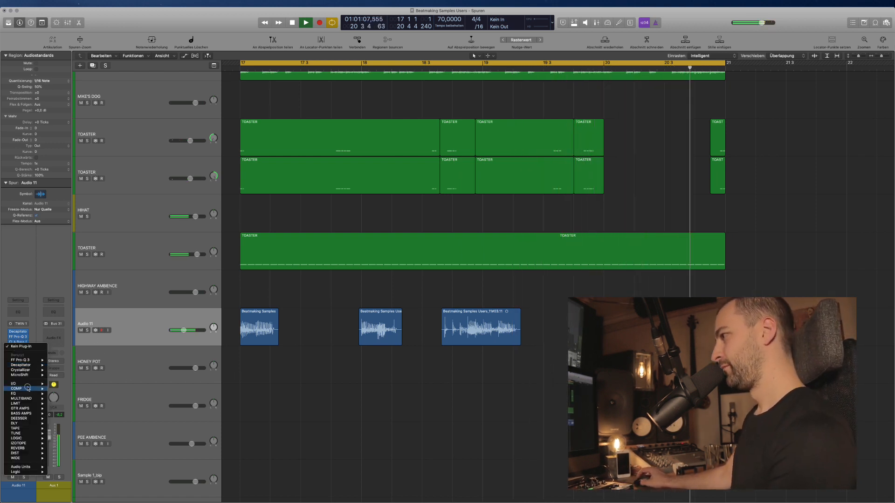
mouse_move(22, 405)
click(102, 404)
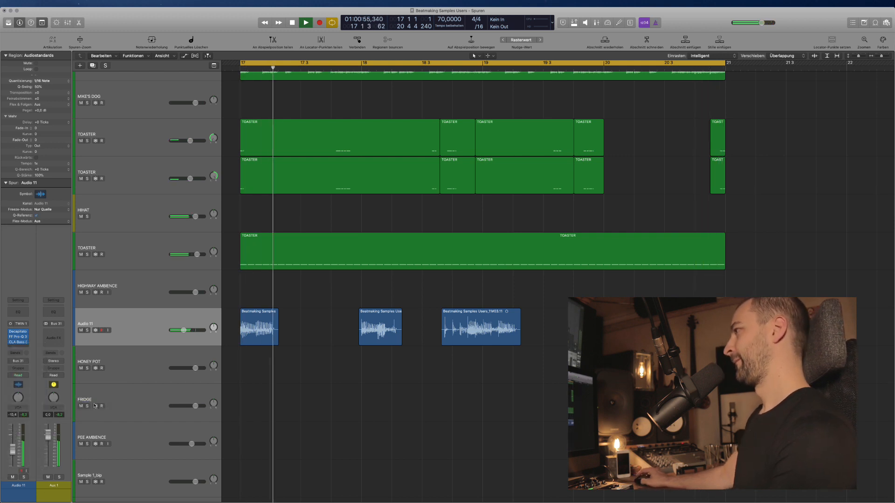
drag(32, 217, 32, 181)
drag(327, 276, 327, 260)
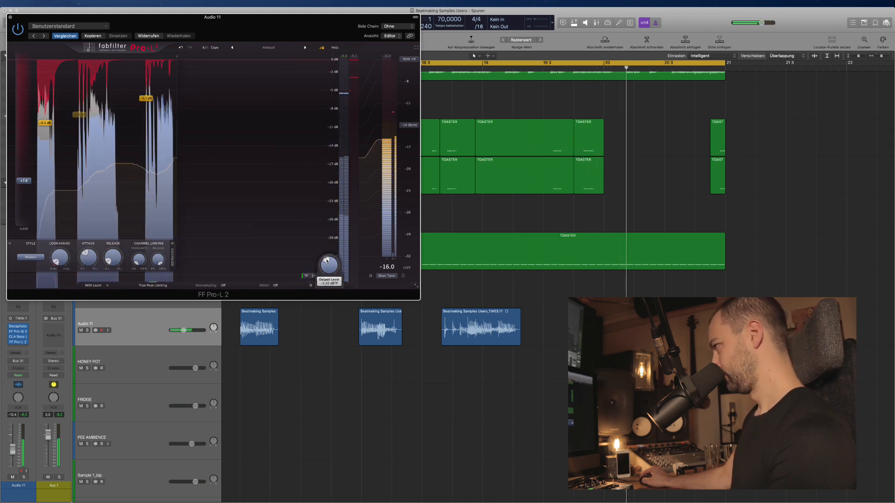
drag(90, 261, 90, 269)
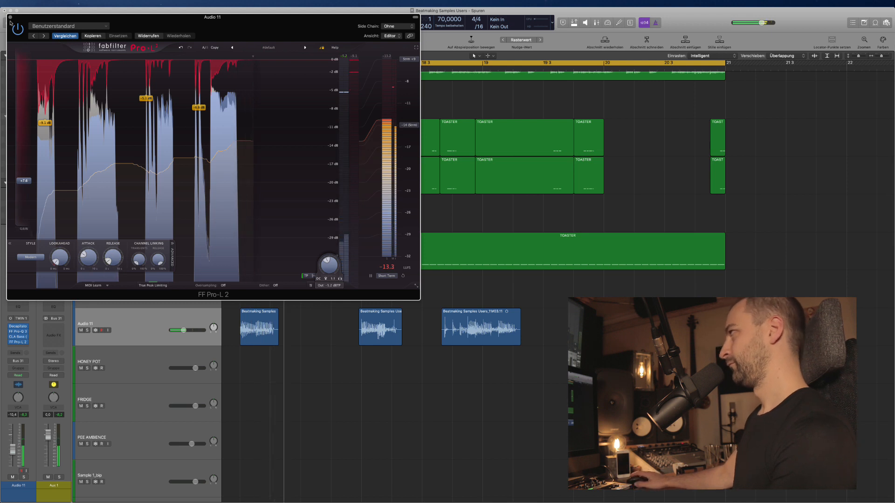
key(super+w)
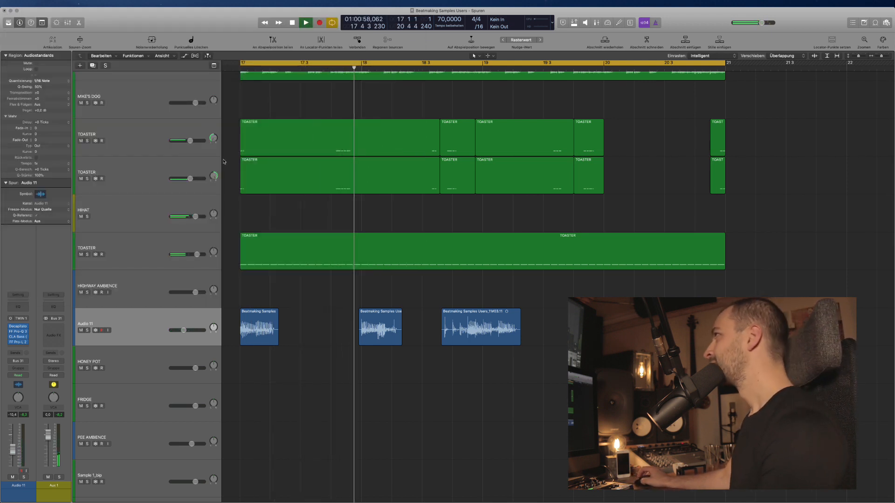
Lower the Pro-Q 3 high cut to about 2488 Hz and turn Audio 11 down slightly.
drag(185, 331, 185, 331)
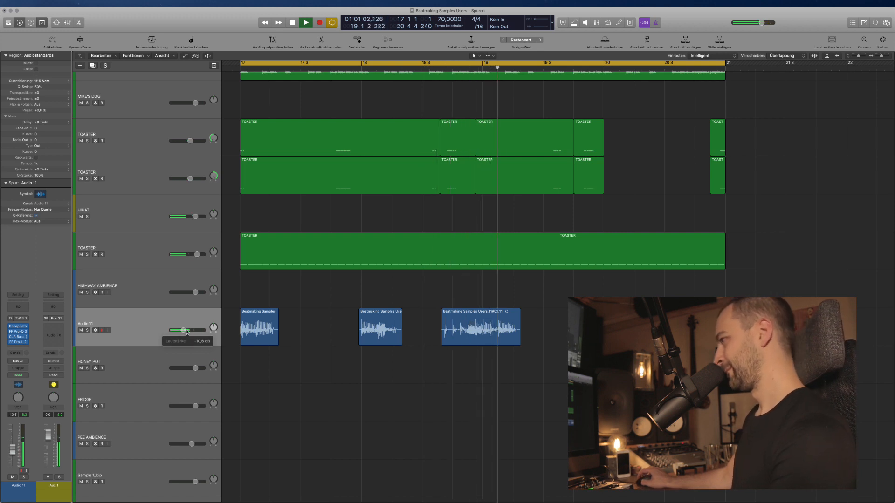
click(151, 333)
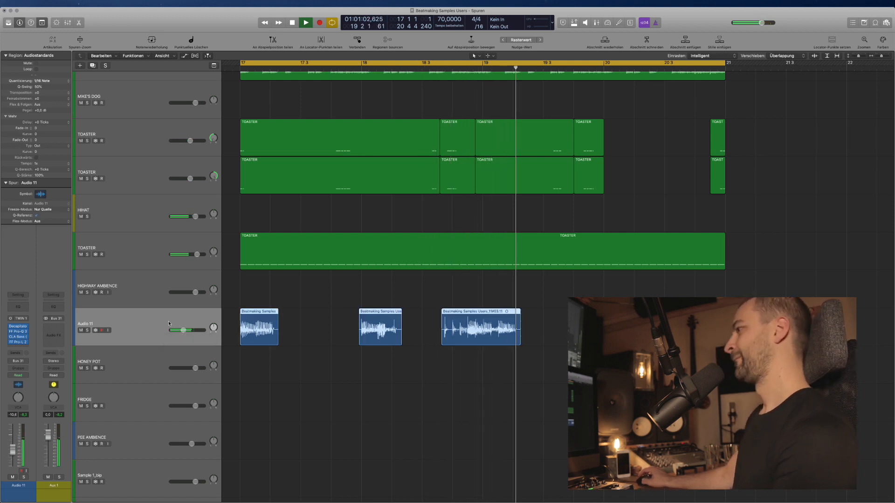
click(18, 332)
mouse_move(281, 114)
mouse_down()
mouse_move(254, 120)
mouse_move(269, 122)
mouse_up()
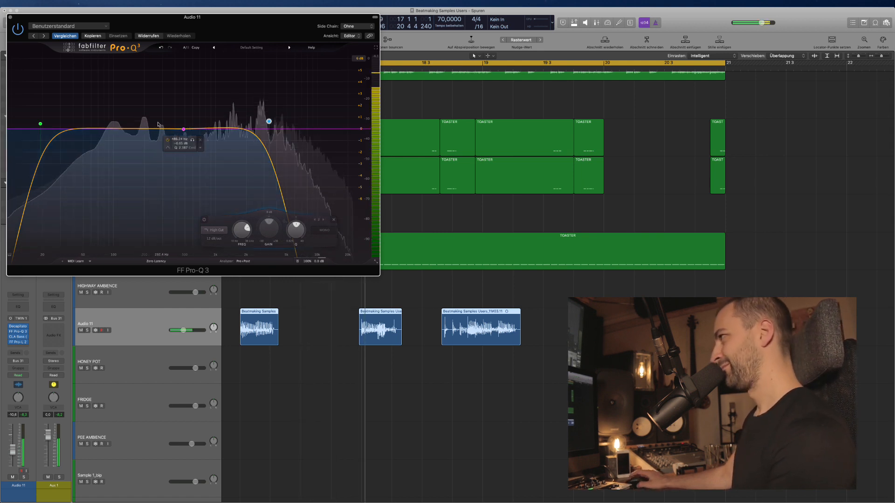
click(10, 17)
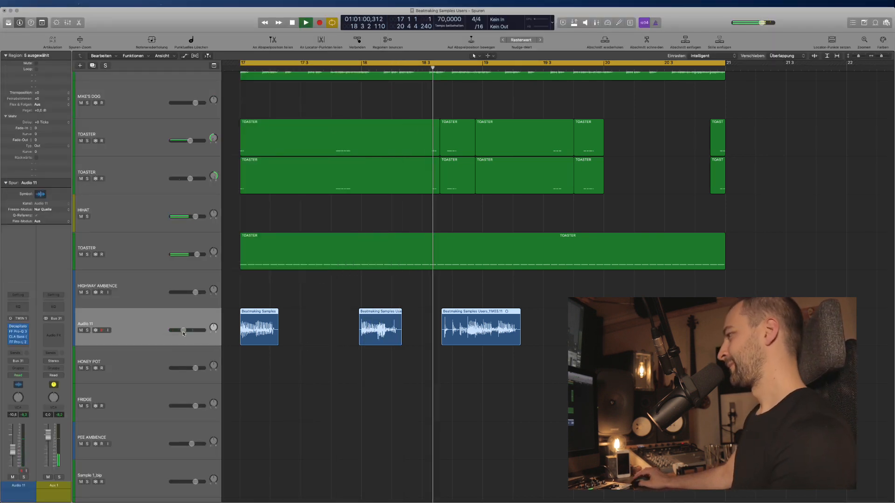
drag(183, 334, 182, 332)
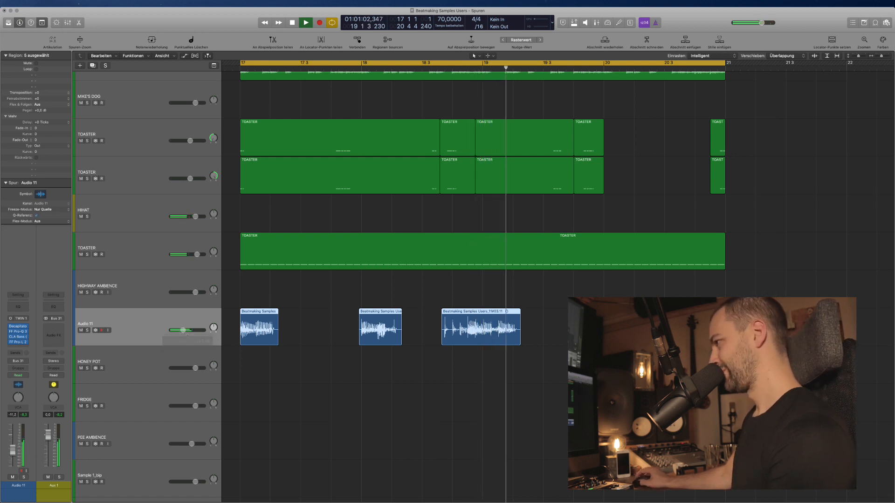
click(27, 337)
click(19, 341)
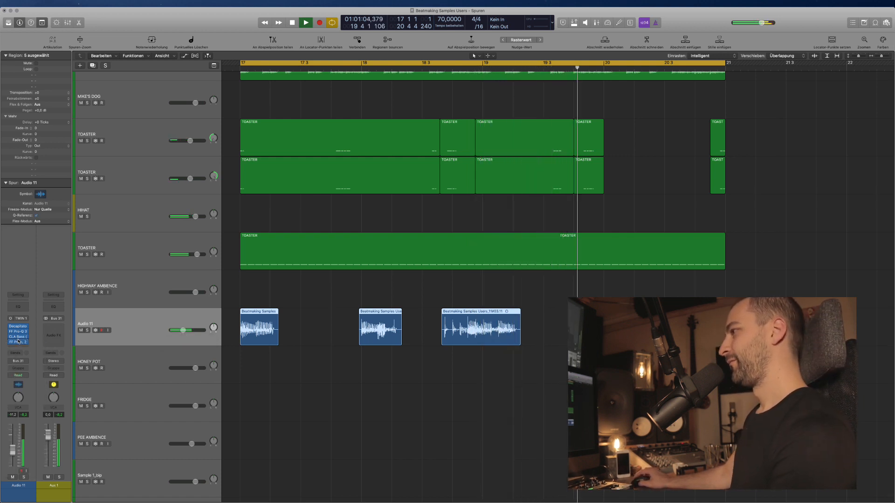
click(21, 341)
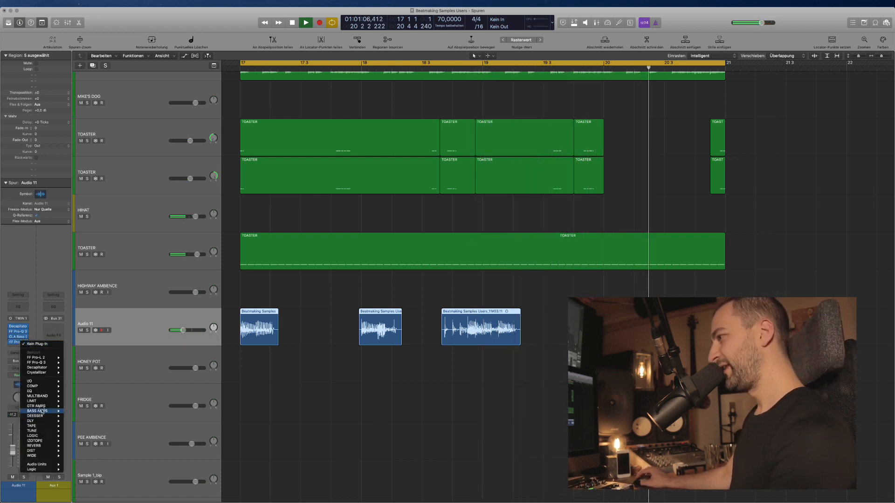
Insert a stereo Waves C4 multiband on Audio 11's chain, then close its window.
mouse_move(48, 396)
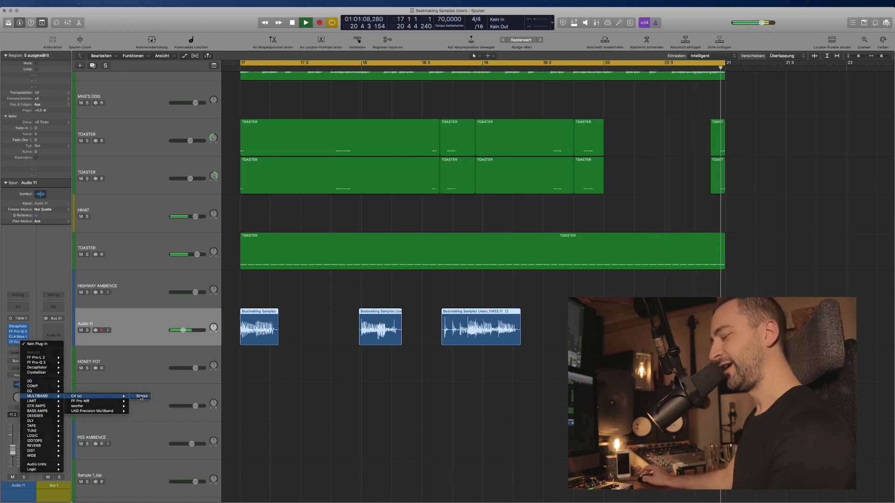
click(141, 396)
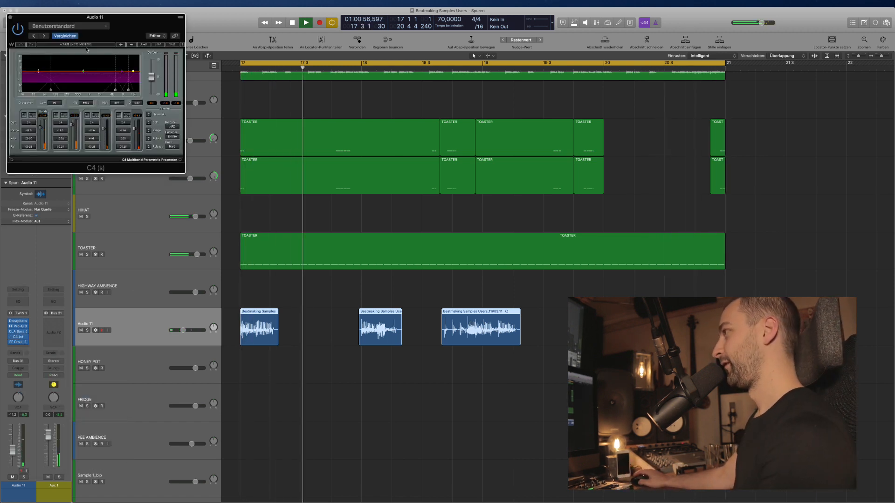
drag(86, 18, 433, 95)
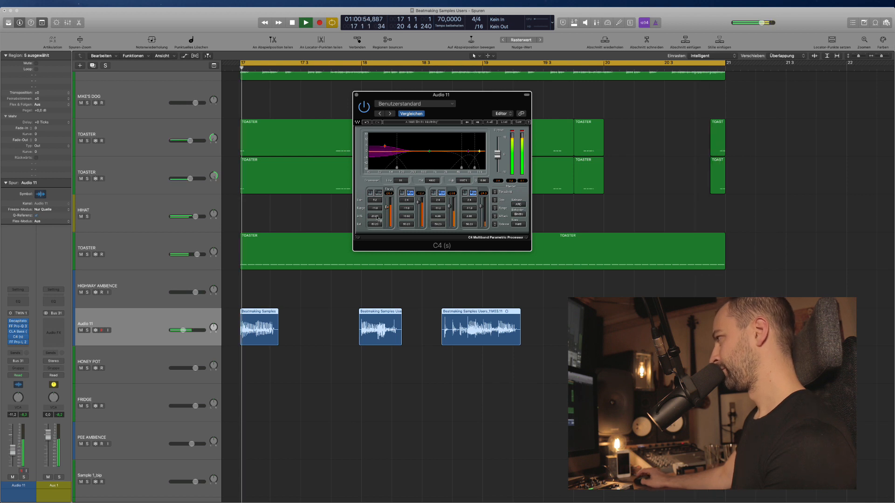
click(357, 95)
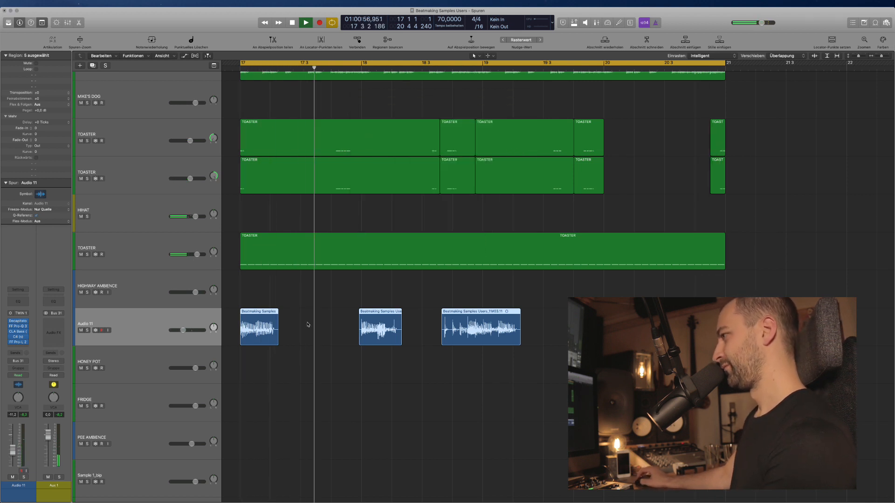
Add a stereo Compressor after Pro-L 2 on Audio 11, sidechained from Bus 4.
click(16, 347)
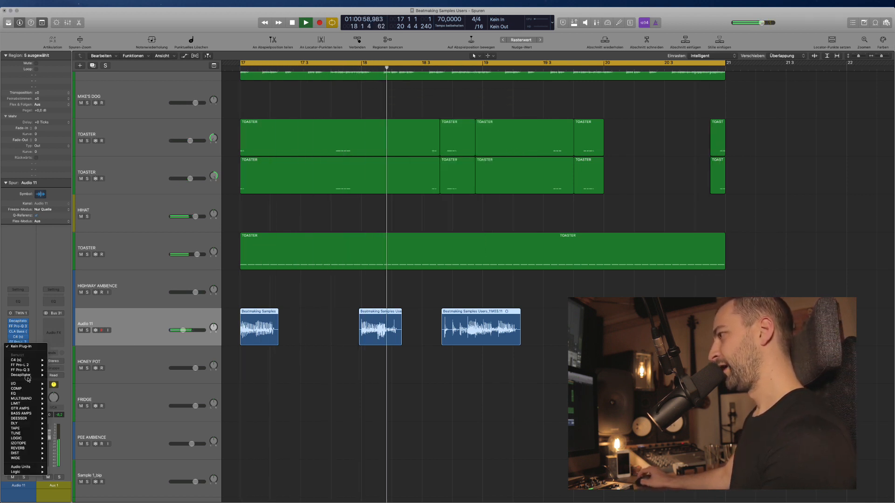
mouse_move(28, 388)
mouse_move(67, 384)
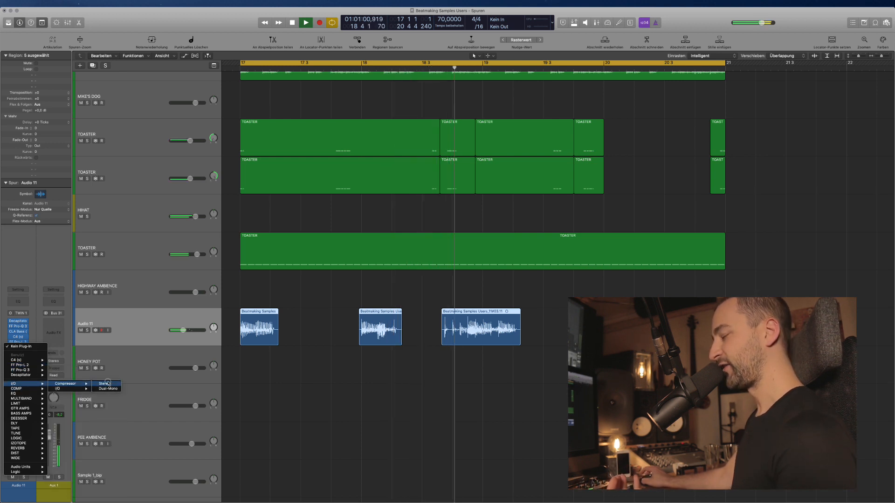
click(105, 384)
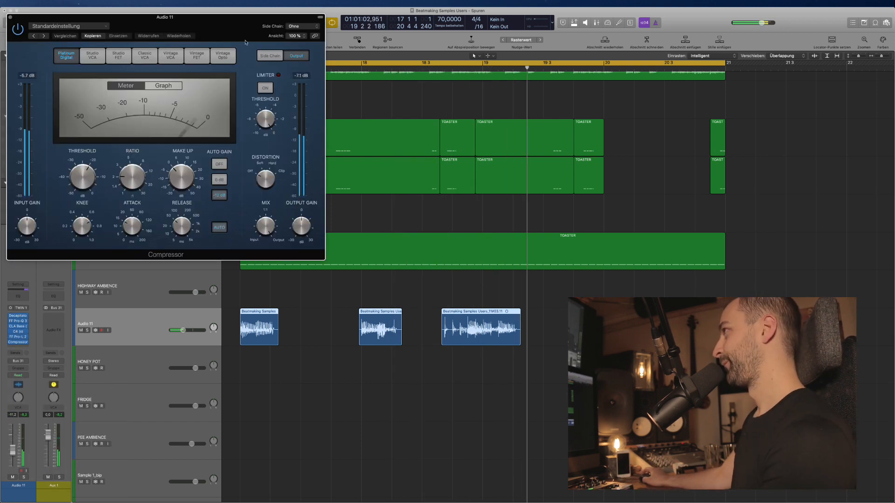
click(567, 114)
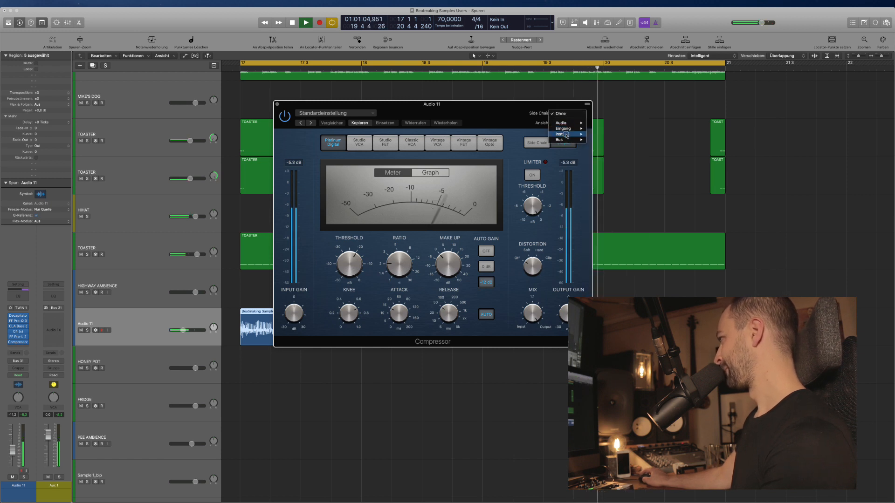
mouse_move(574, 139)
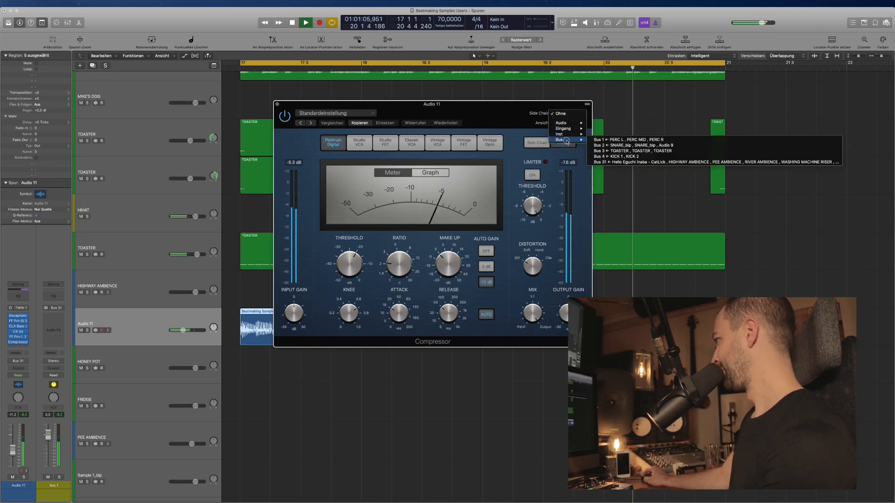
click(627, 157)
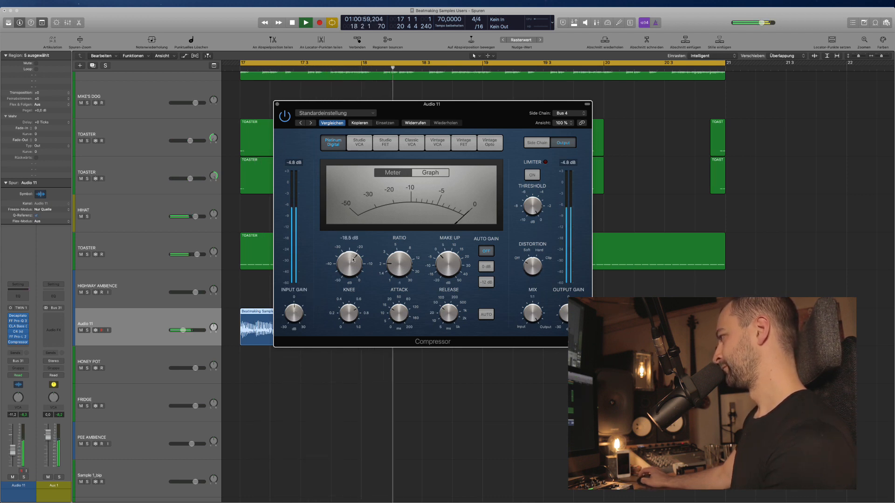
mouse_move(451, 317)
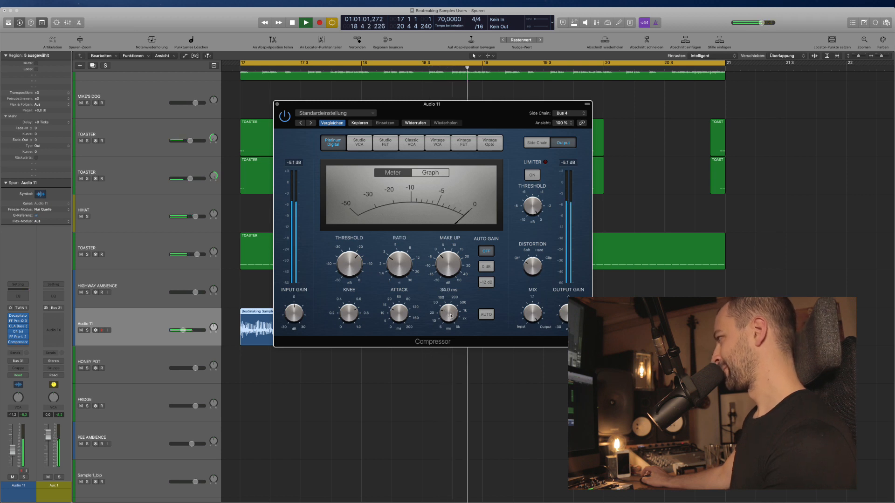
click(277, 104)
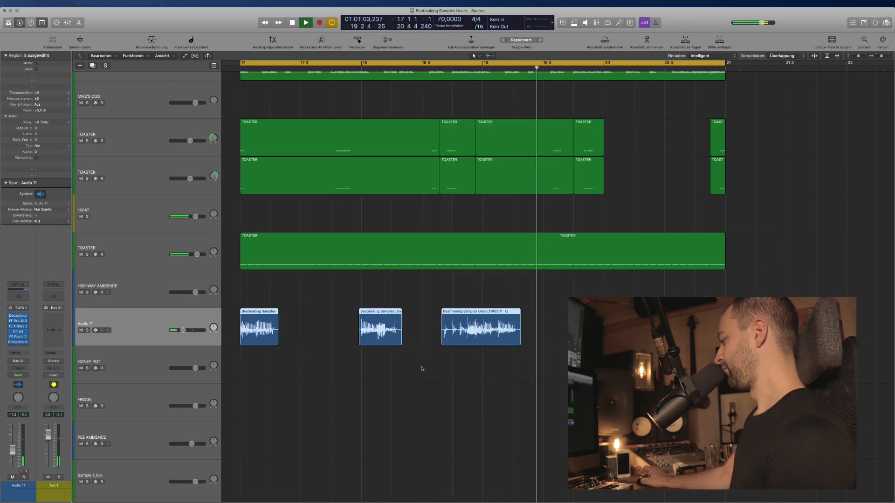
mouse_move(184, 331)
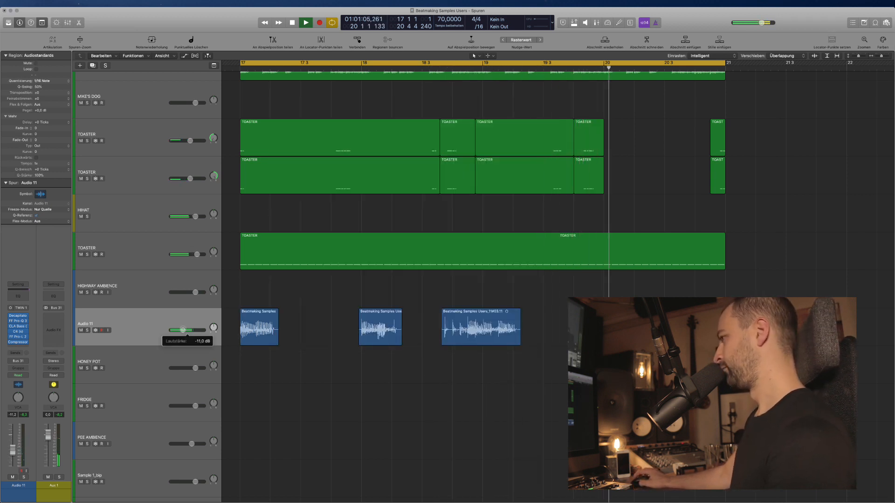
Push the CLA Bass Pitch fader on Audio 11 close to its maximum.
click(19, 328)
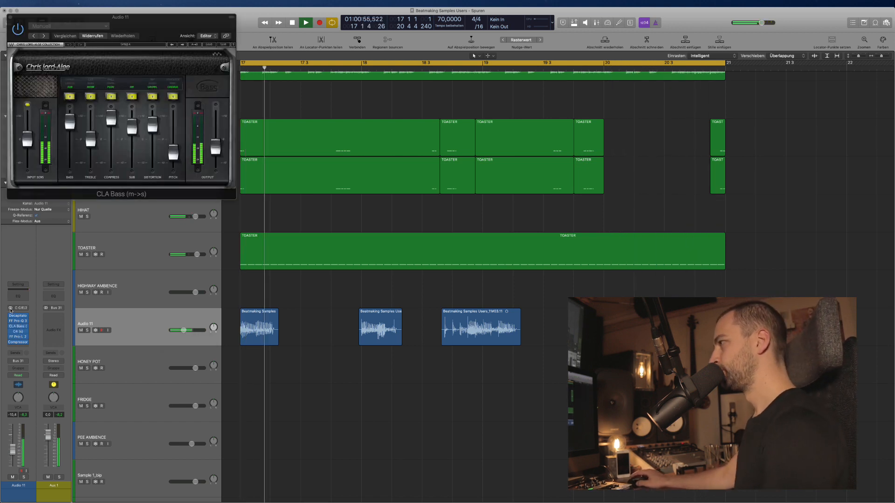
drag(173, 152, 175, 148)
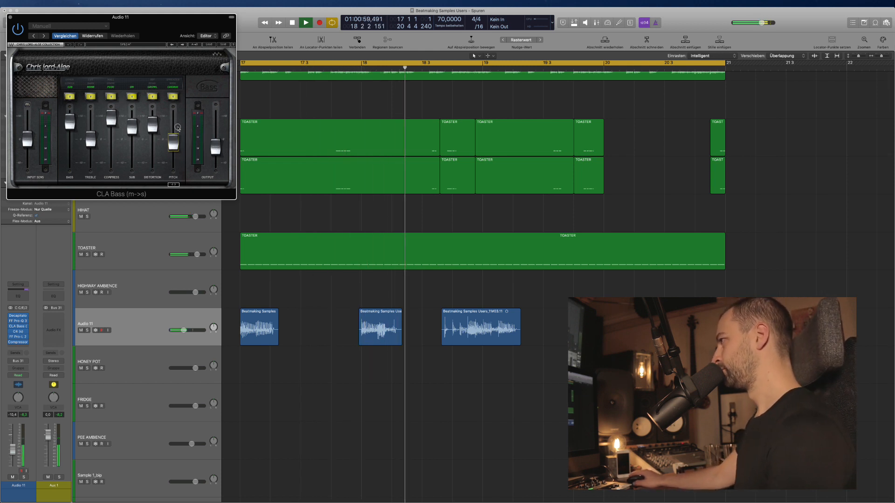
mouse_move(175, 143)
mouse_down()
mouse_move(183, 80)
mouse_move(181, 148)
mouse_up()
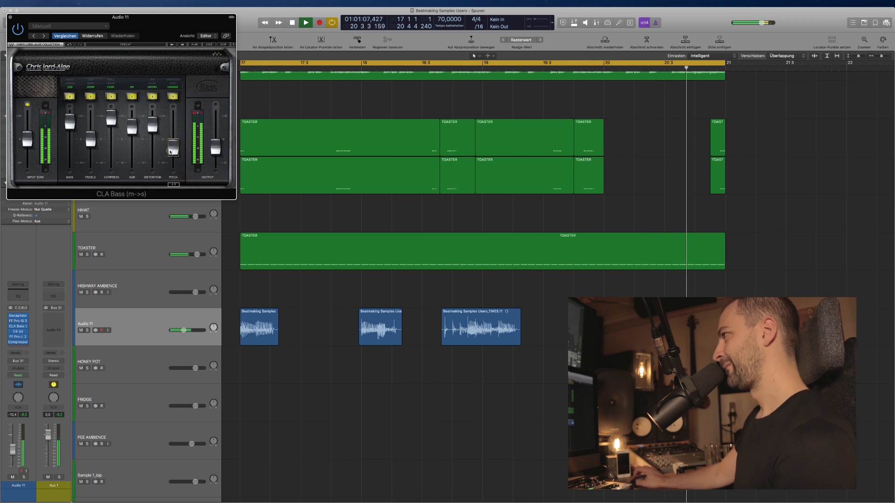
click(10, 18)
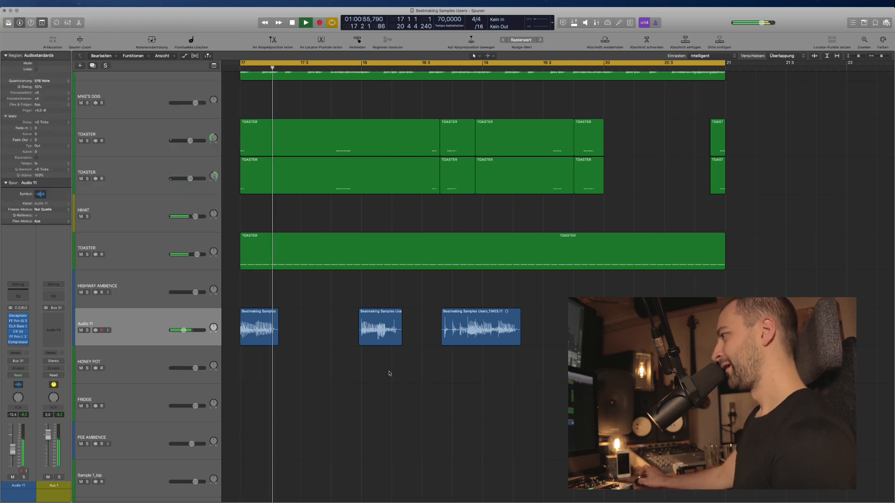
Find the washer recording near bar 89 and move it to bar 17 on WASHER AMBIENT.
key(space)
key(super+Up)
key(super+Up)
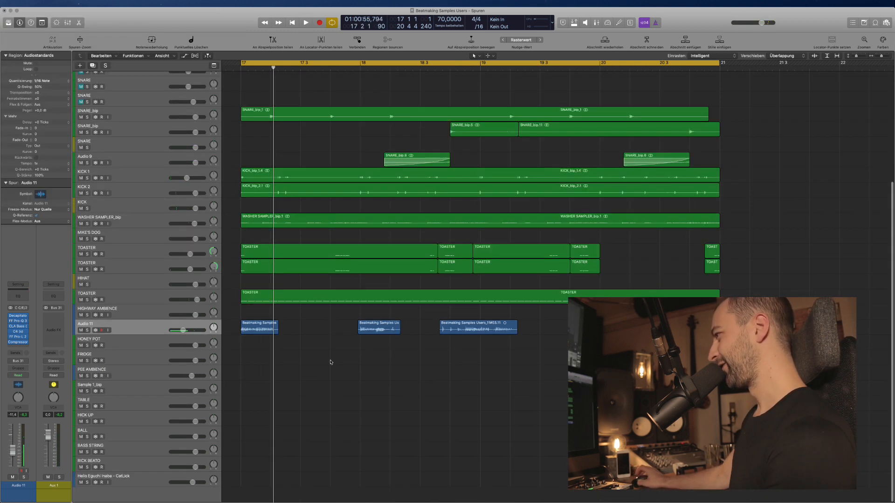
scroll(328, 365, up, 2)
scroll(326, 367, down, 2)
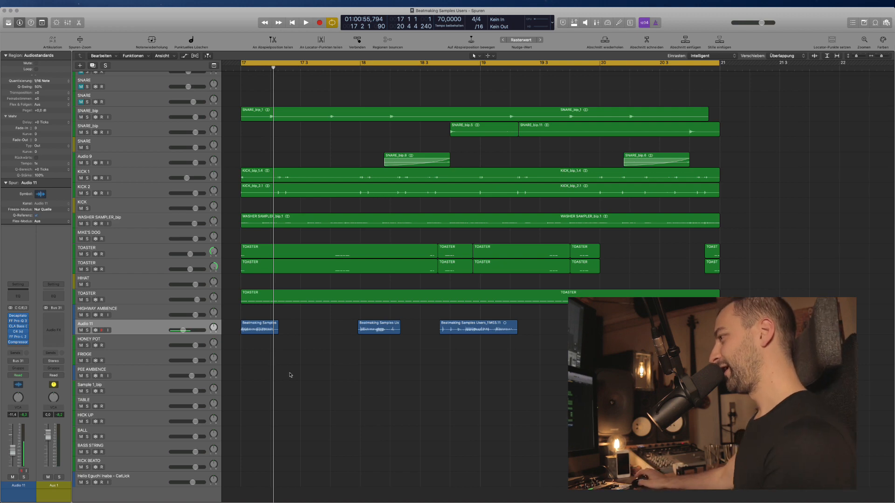
key(super+Up)
key(super+Left)
key(super+Left)
key(super+Left)
key(super+Left)
key(super+Left)
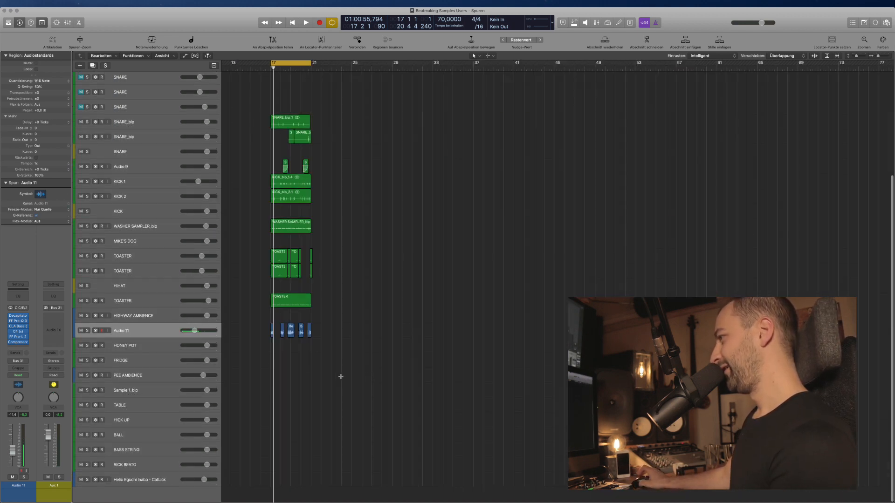
key(super+Right)
key(super+Right)
key(super+Right)
scroll(326, 385, left, 3)
scroll(208, 420, up, 5)
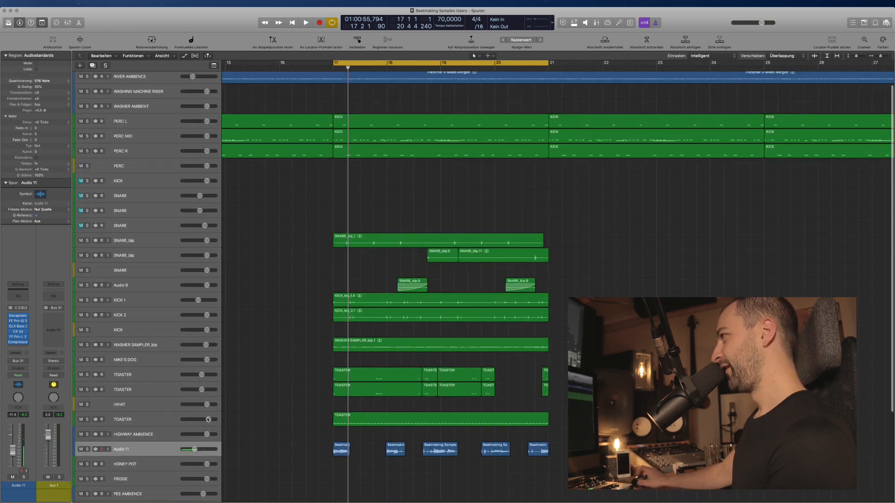
scroll(208, 420, up, 1)
key(super+Left)
key(super+Left)
key(super+Left)
key(super+Left)
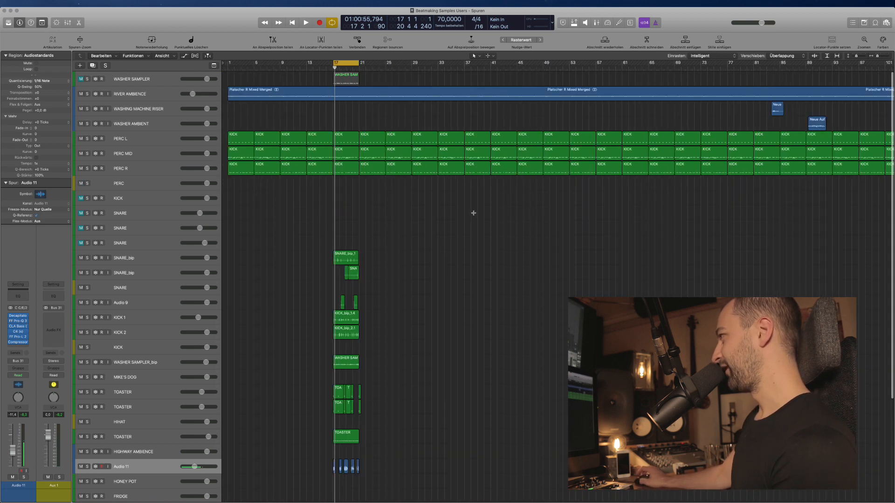
scroll(593, 173, right, 4)
click(726, 122)
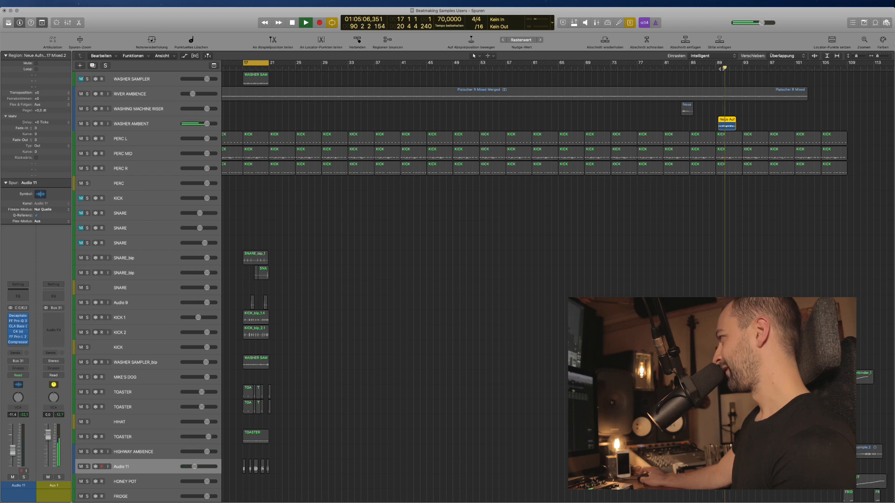
key(space)
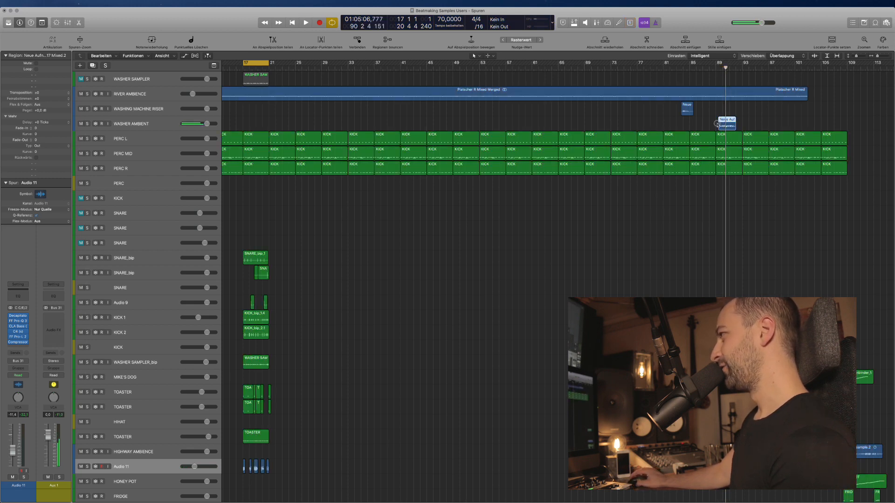
drag(718, 124, 245, 124)
Trim the washer recording to end at bar 19 and lower WASHER AMBIENT to -13 dB.
key(super+Right)
key(super+Right)
key(super+Right)
key(super+Right)
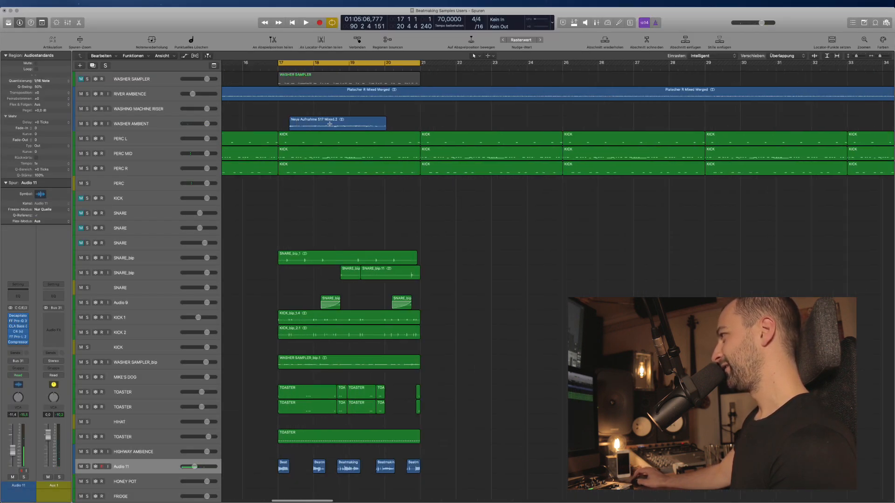
drag(322, 123, 311, 123)
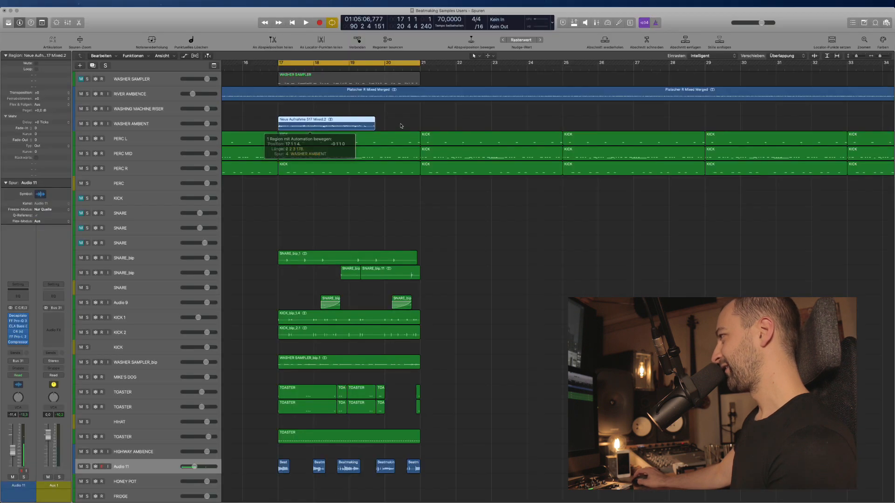
drag(402, 126, 349, 125)
key(Delete)
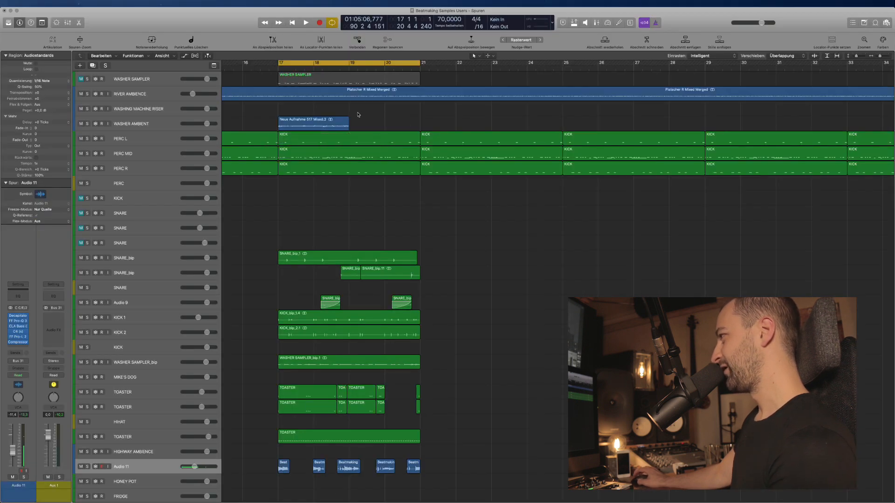
click(317, 122)
drag(206, 124, 196, 124)
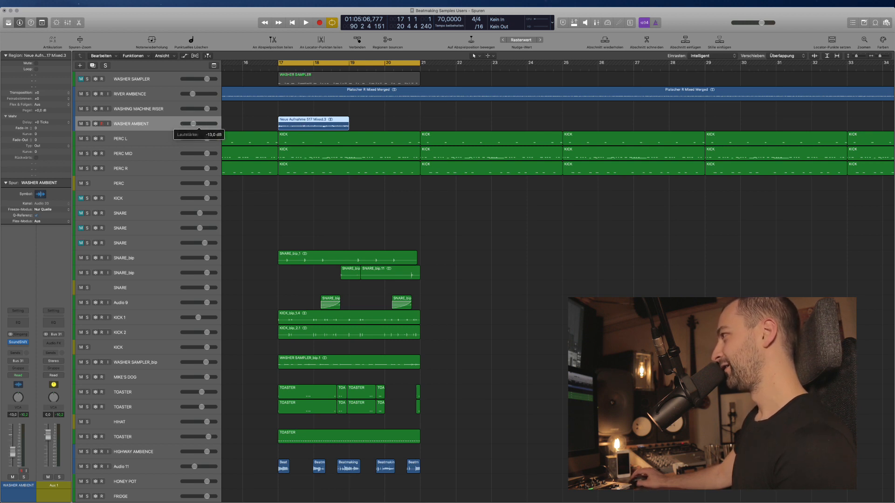
Loop the washer recording through bar 21 and set WASHER AMBIENT to about -9.4 dB.
key(space)
drag(193, 123, 196, 123)
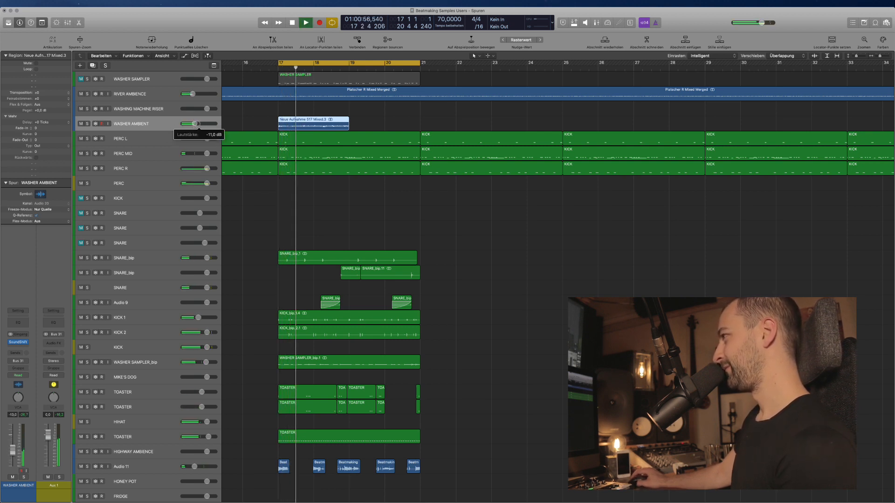
click(350, 123)
drag(350, 123, 419, 120)
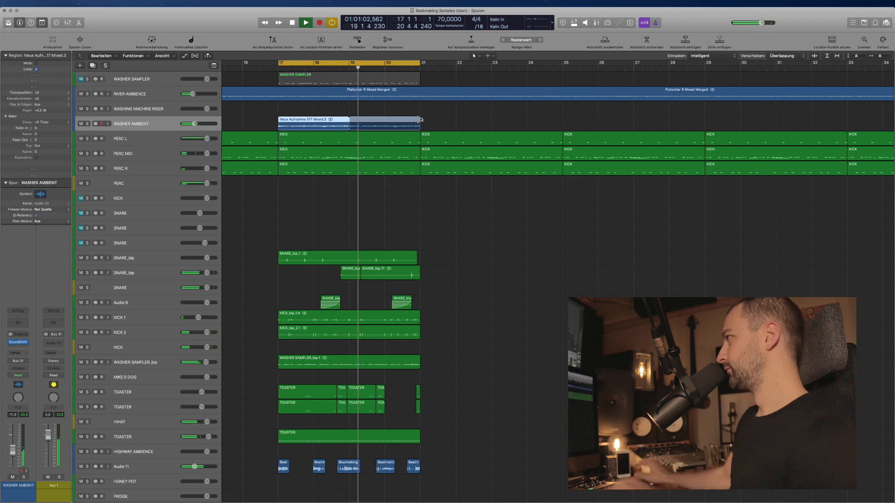
scroll(430, 233, down, 1)
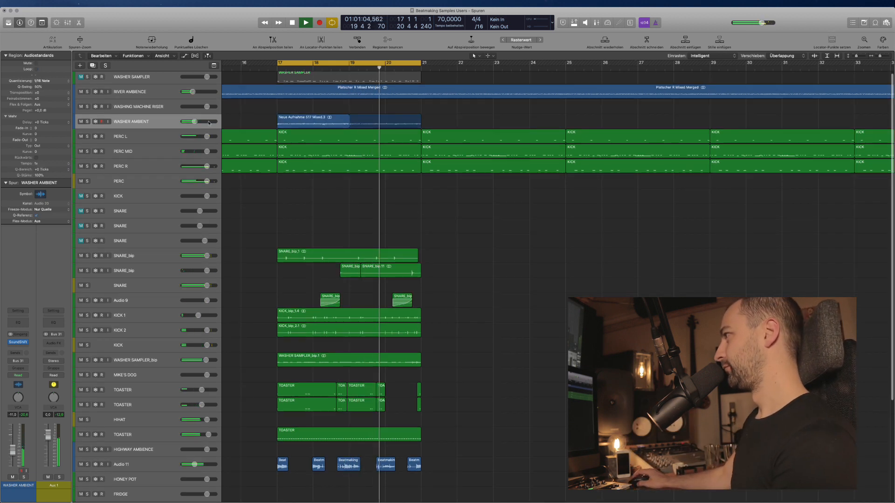
drag(195, 122, 195, 122)
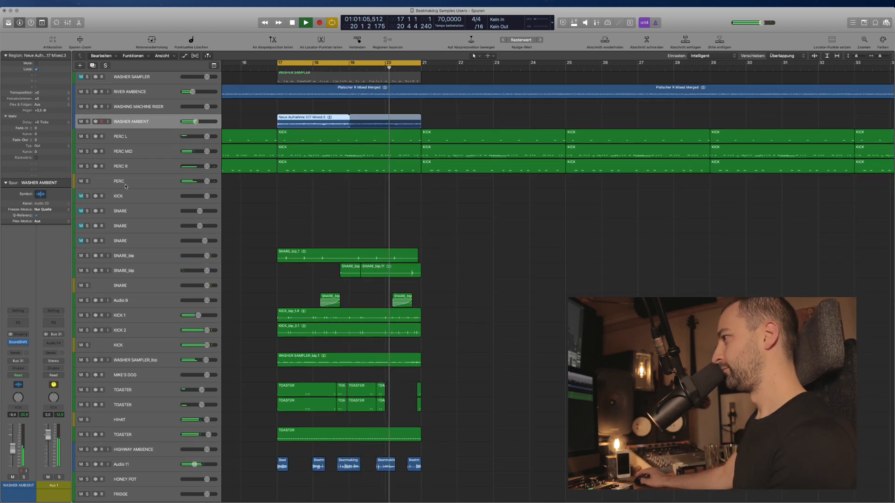
Insert FF Pro-Q 3 on WASHER AMBIENT with a low cut around 89 Hz.
click(17, 348)
click(28, 375)
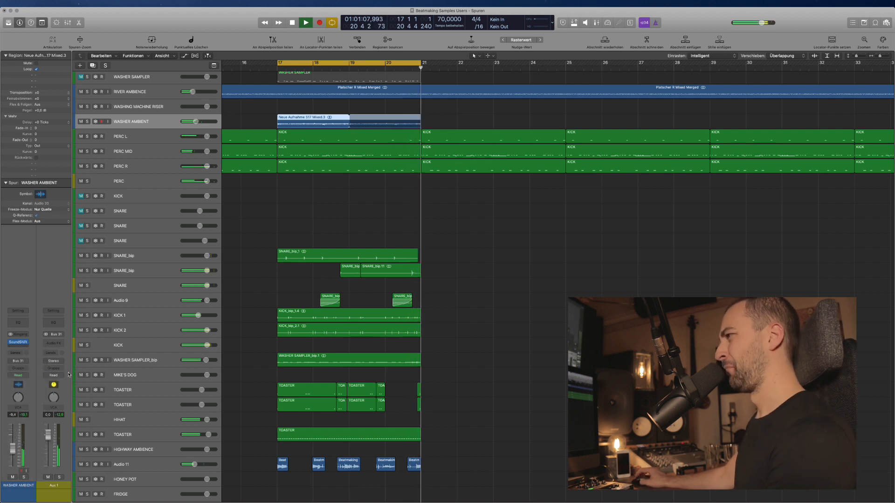
drag(40, 124, 97, 125)
click(10, 18)
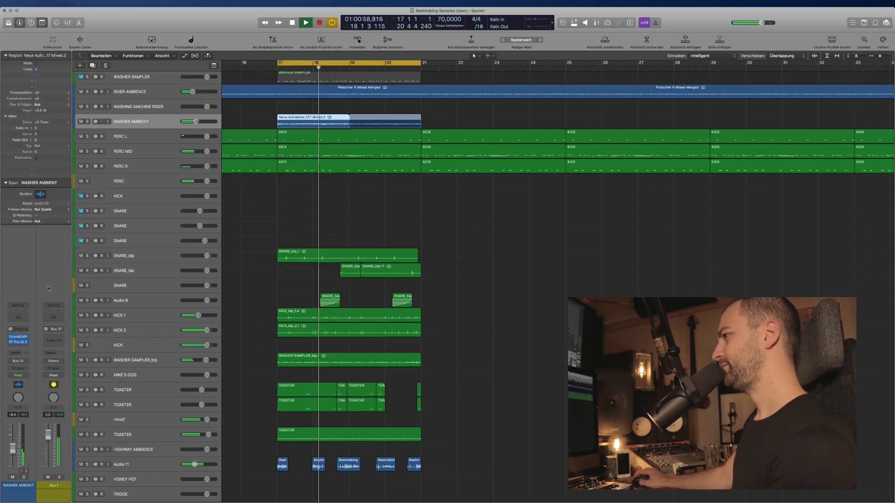
Add the SoundShifter pitch effect to WASHER AMBIENT.
click(20, 347)
click(21, 338)
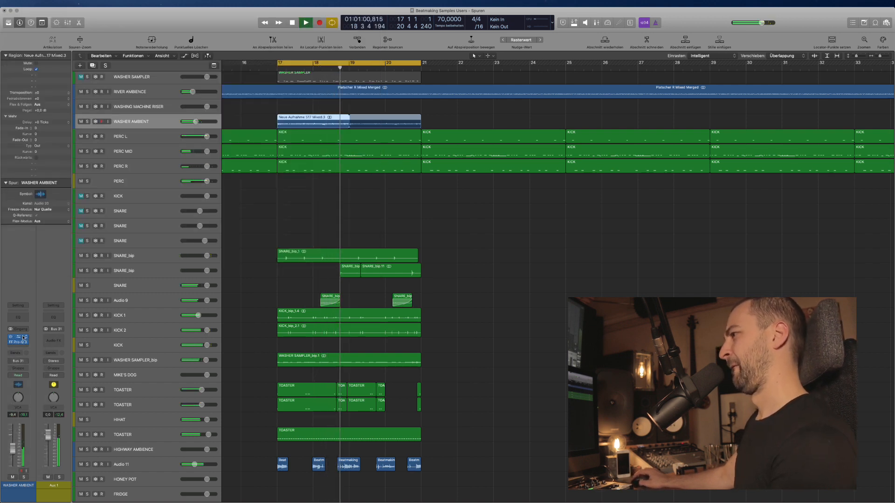
click(21, 337)
click(21, 338)
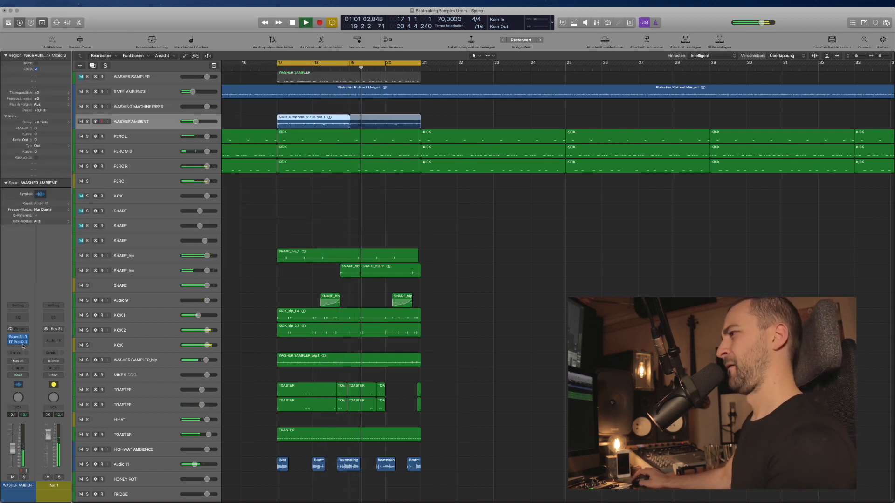
Add a stereo Compressor to WASHER AMBIENT sidechained from KICK 2.
click(24, 337)
click(60, 365)
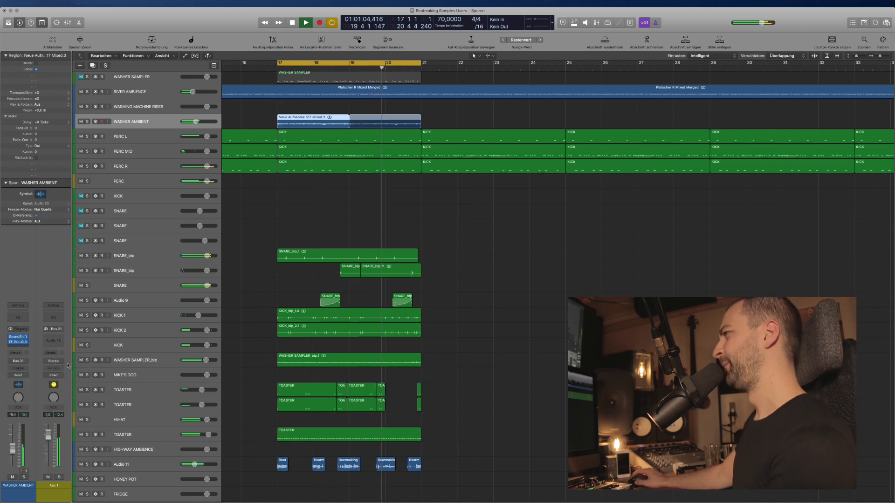
click(371, 78)
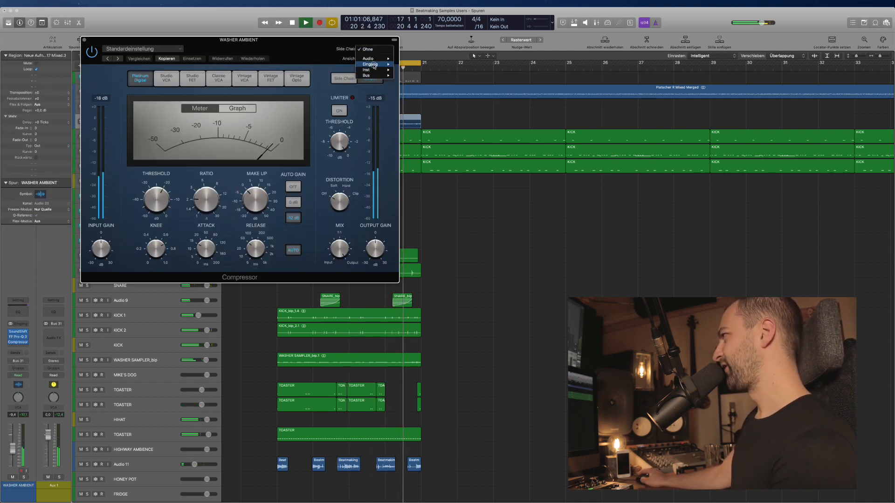
mouse_move(374, 59)
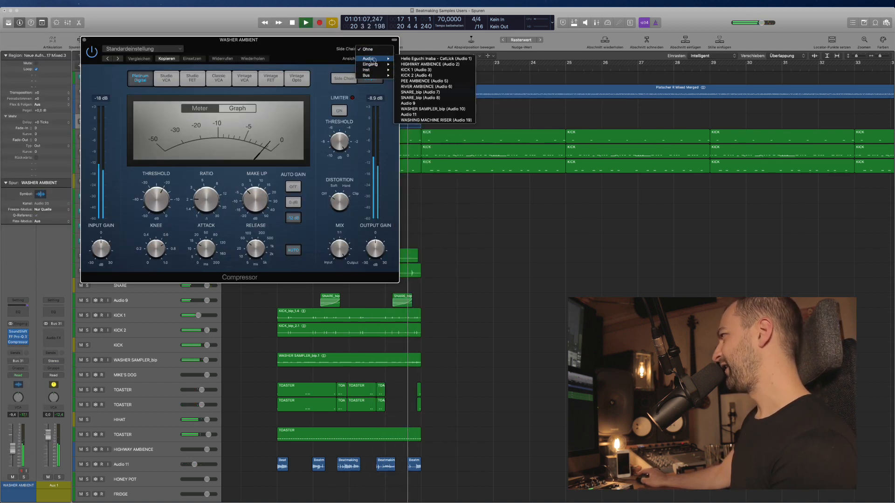
click(417, 75)
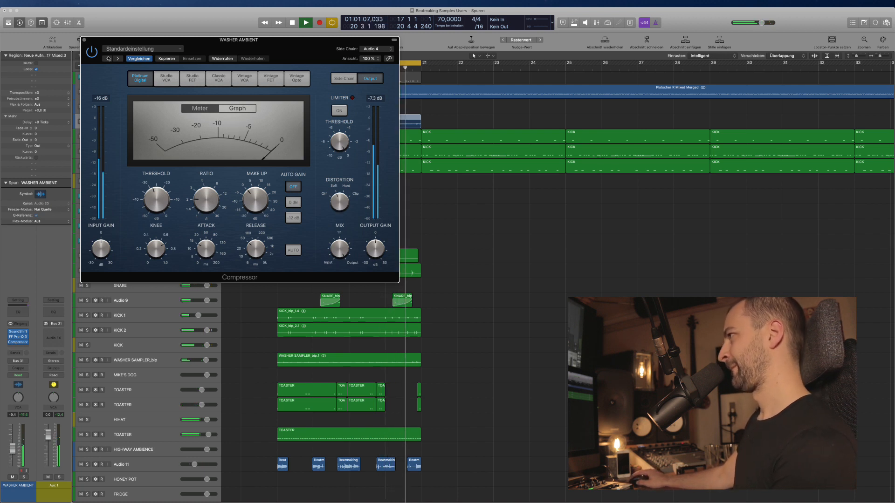
click(84, 40)
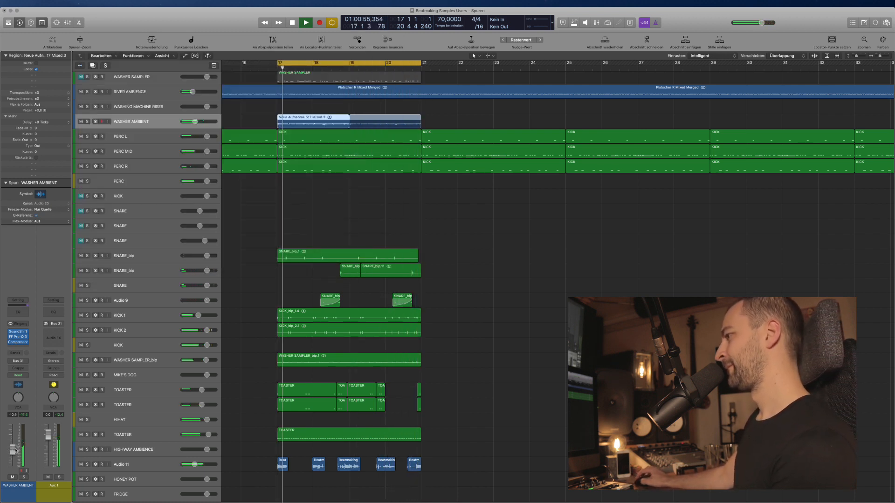
Lower WASHER AMBIENT to about -12.2 dB, leaving the KICK effect chain unchanged.
drag(15, 450, 16, 451)
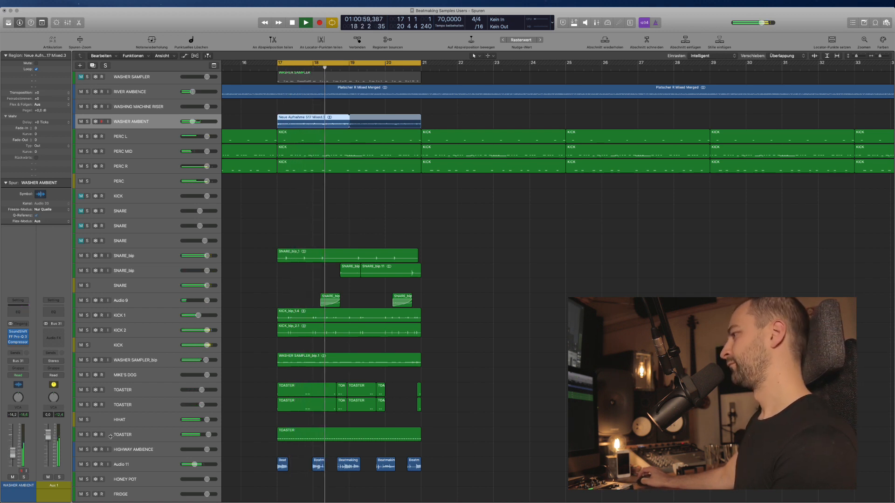
click(145, 345)
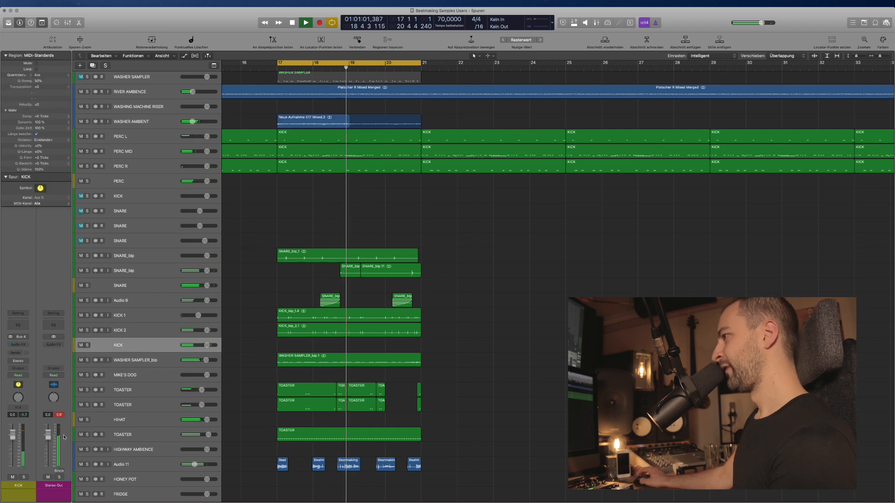
click(18, 347)
mouse_move(23, 394)
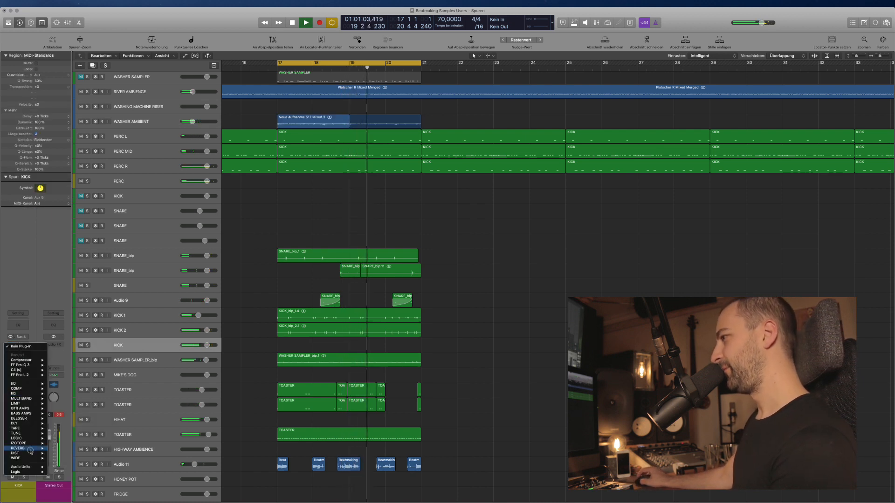
click(211, 350)
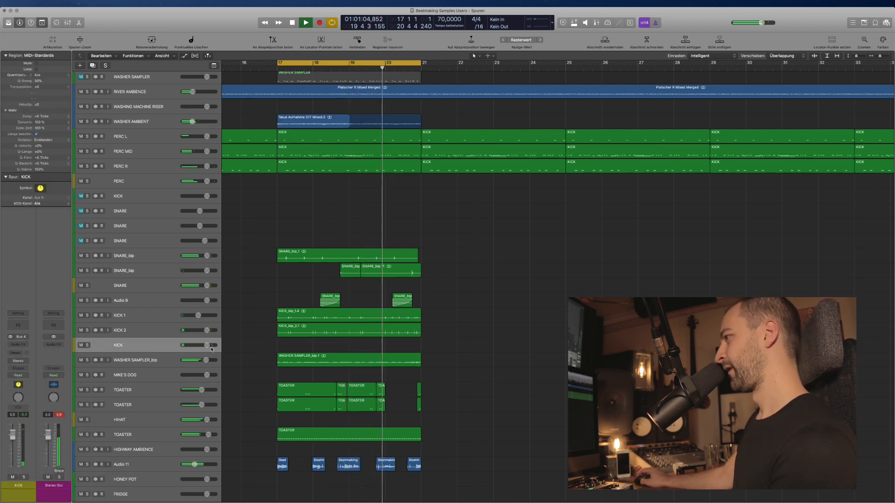
Solo the KICK track and the SNARE aux track.
click(87, 345)
click(87, 286)
click(87, 286)
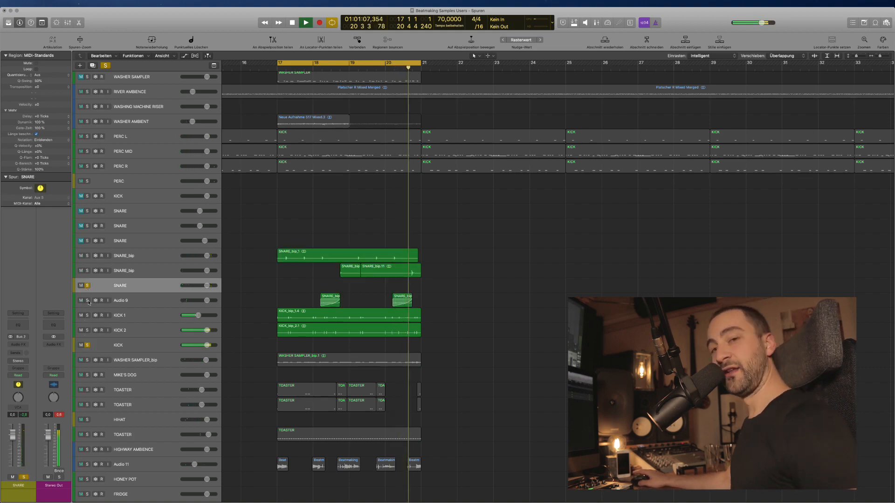